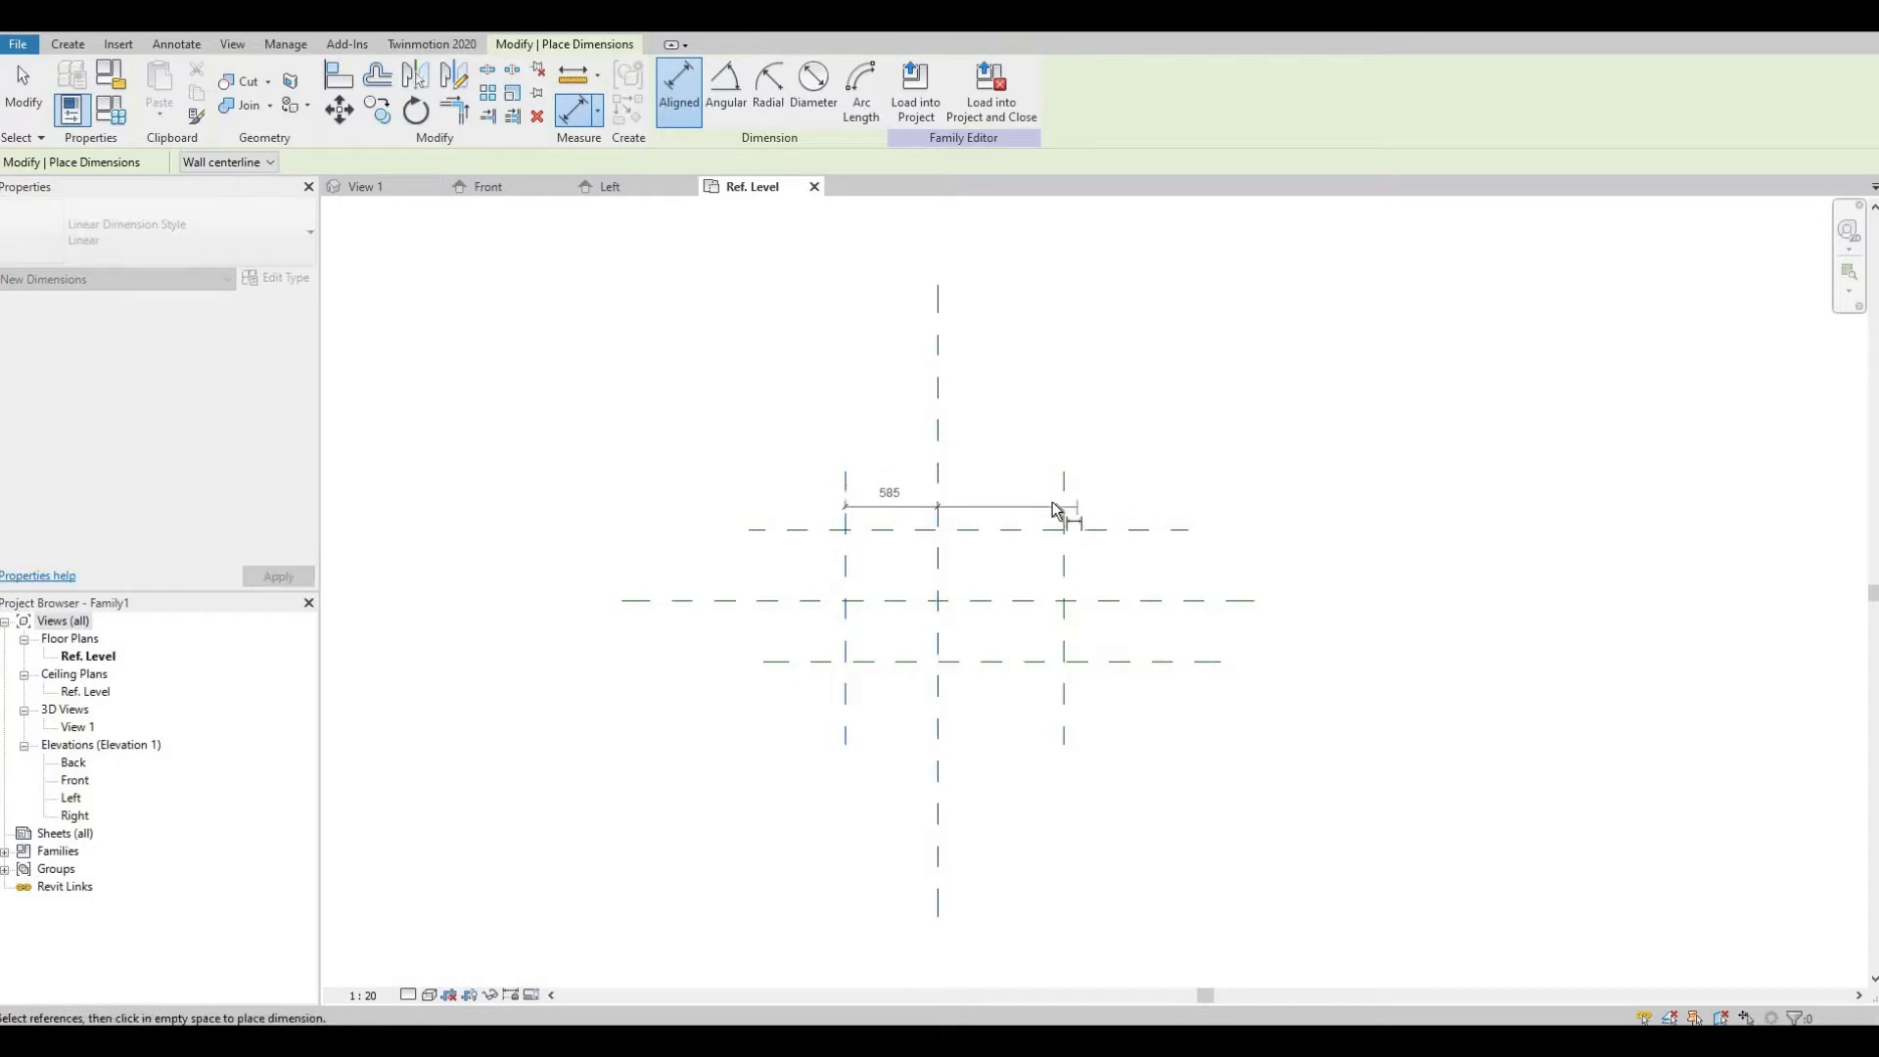
- Place an aligned dimension across the three vertical reference planes and make its segments equal
click(1006, 462)
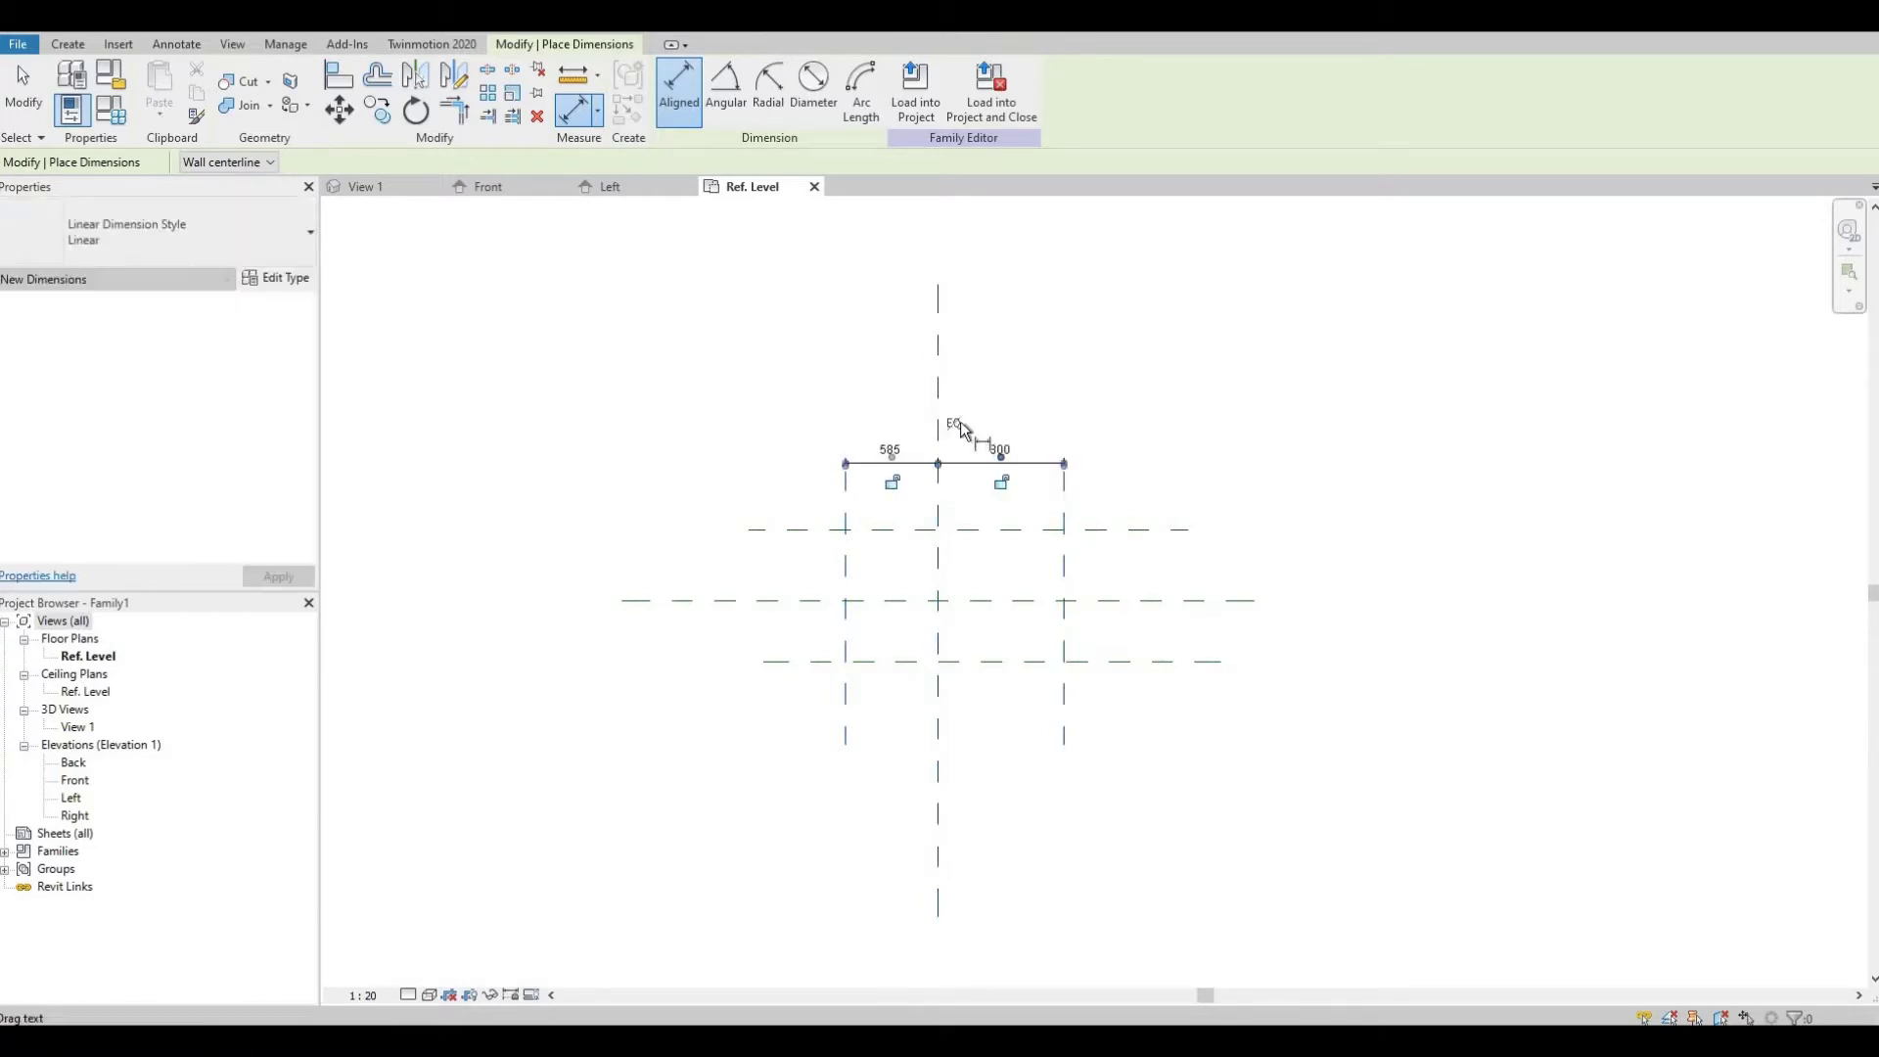
click(937, 424)
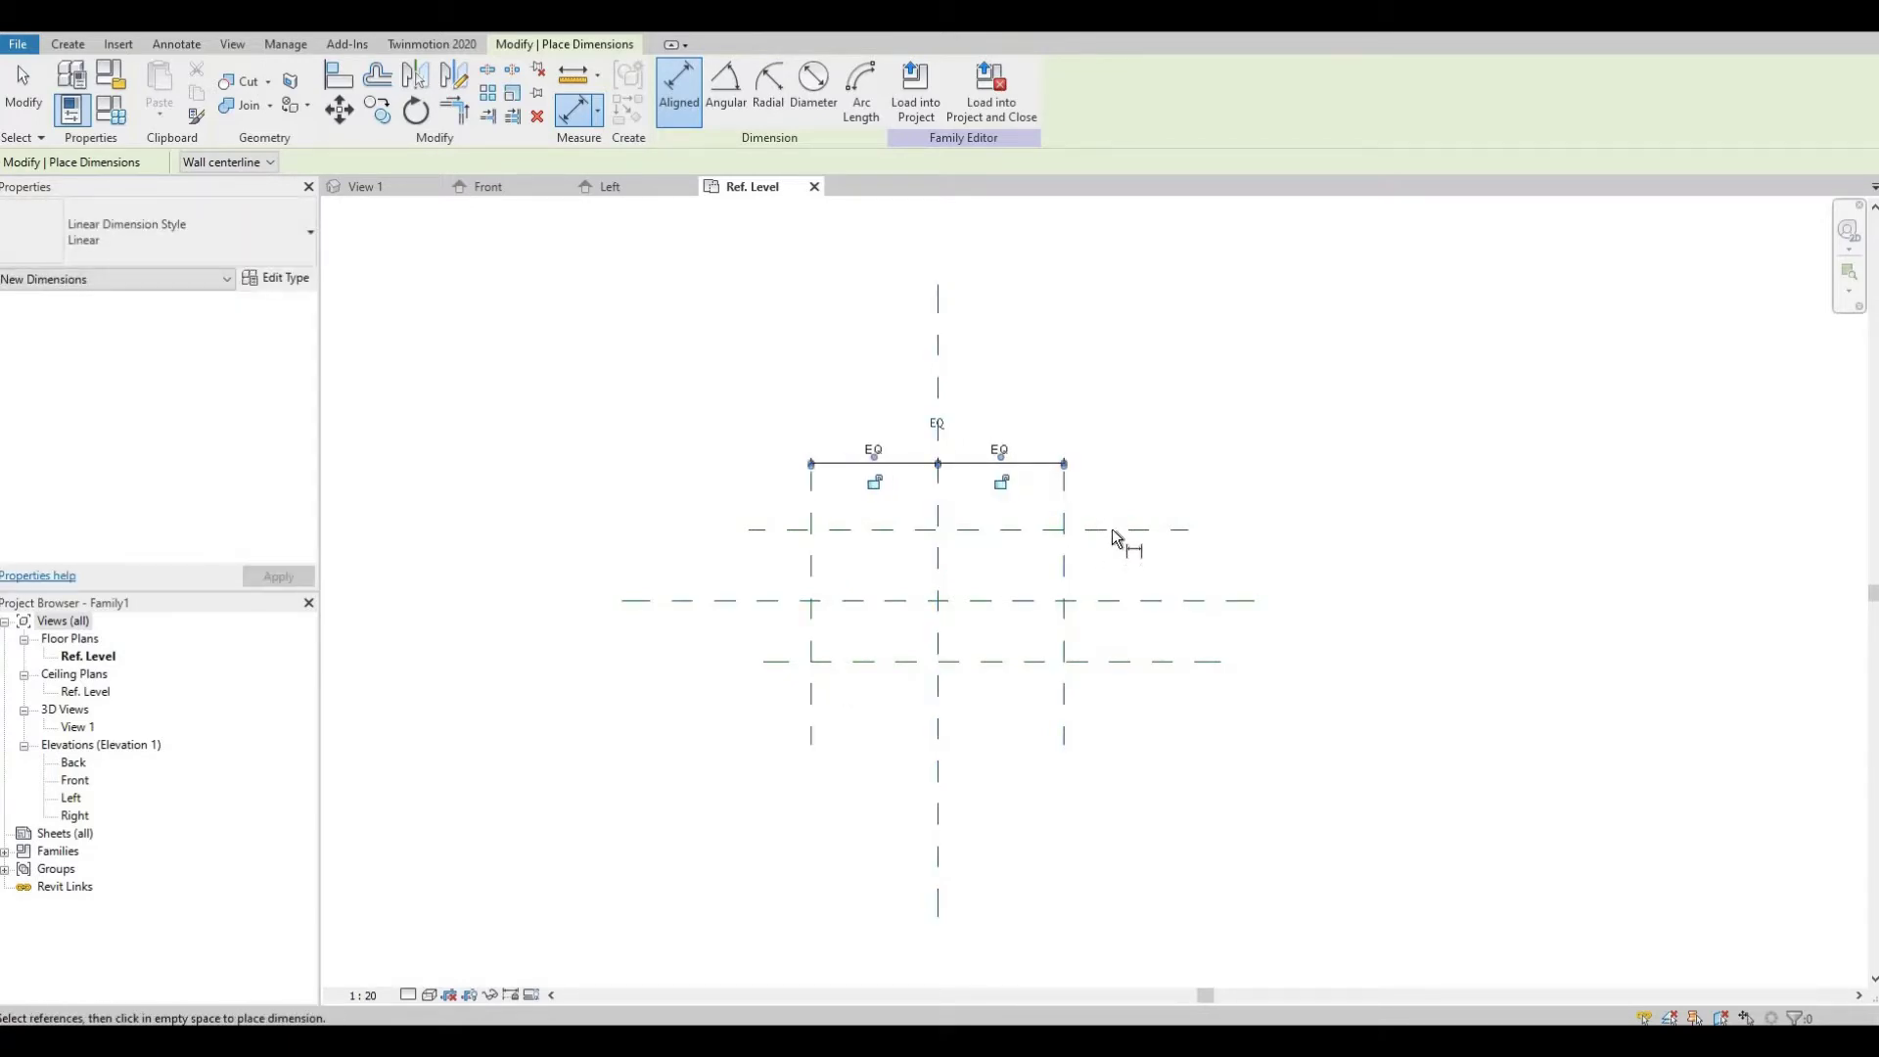
click(1112, 529)
click(1116, 600)
click(1112, 660)
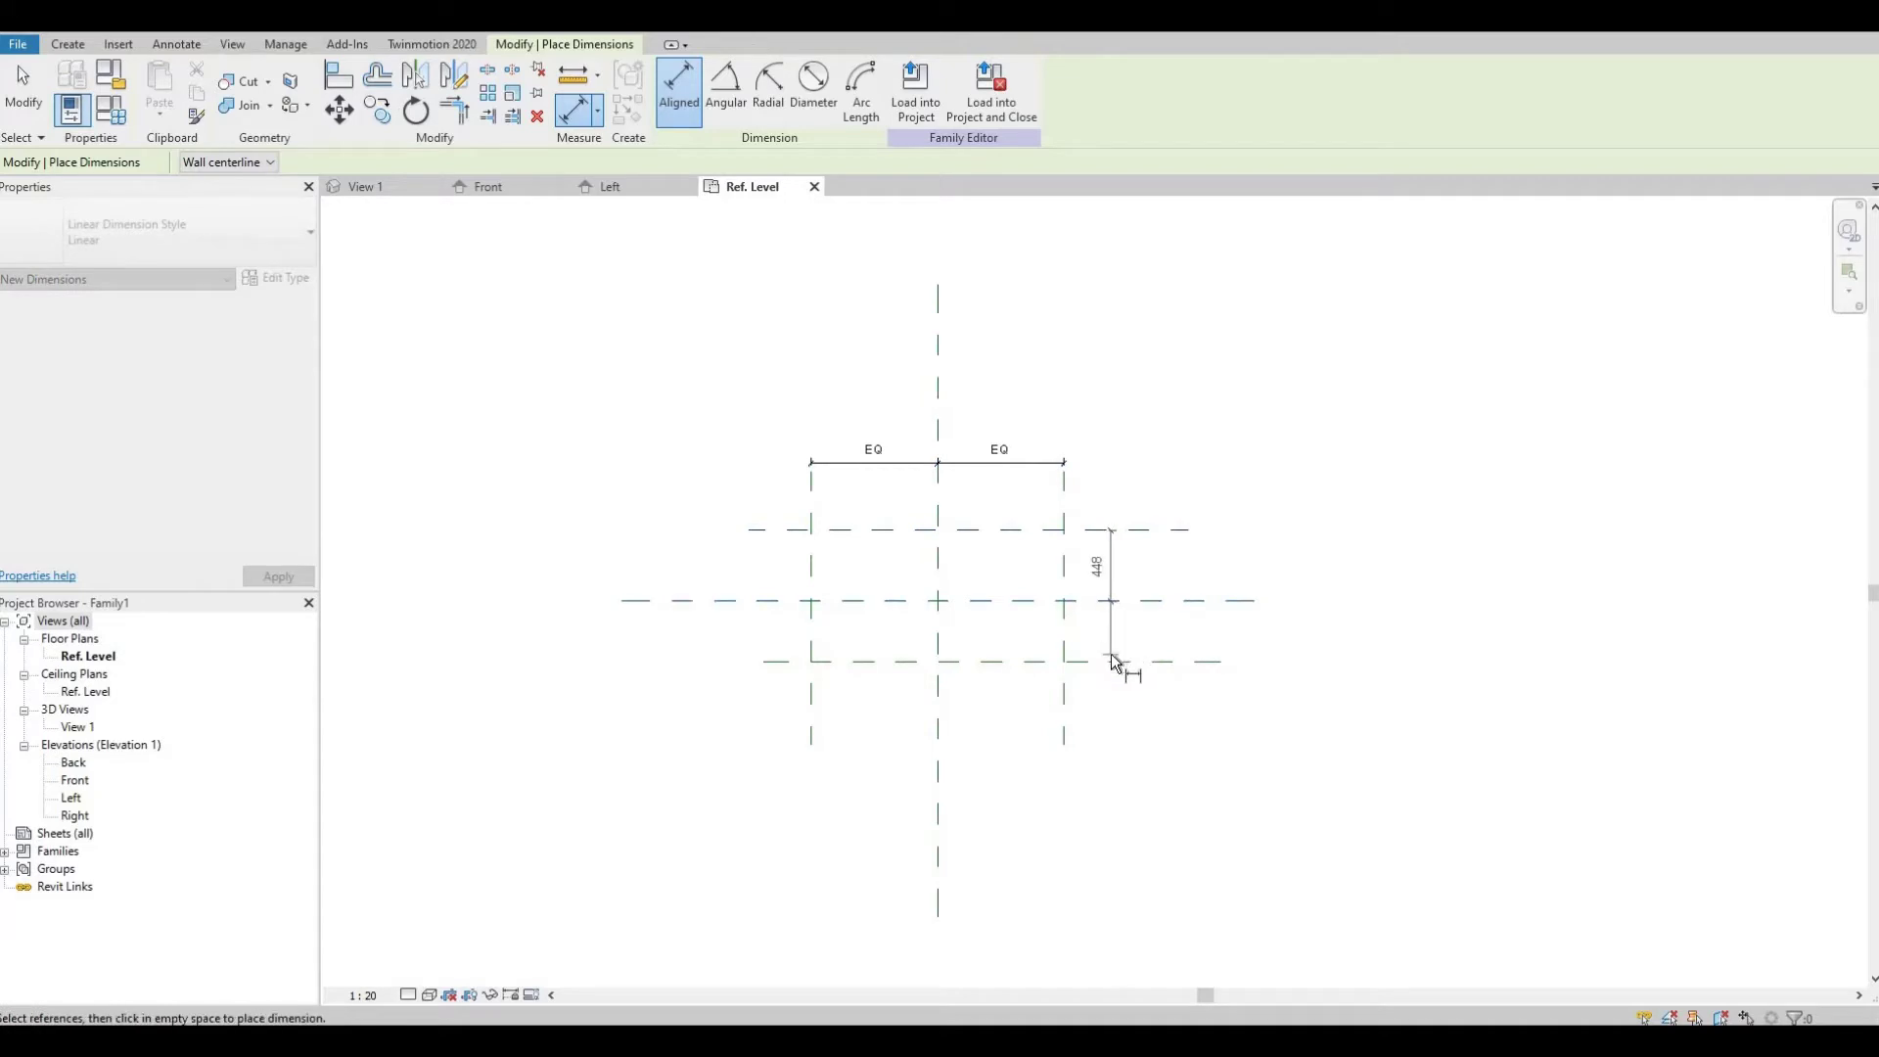
click(1113, 588)
key(Escape)
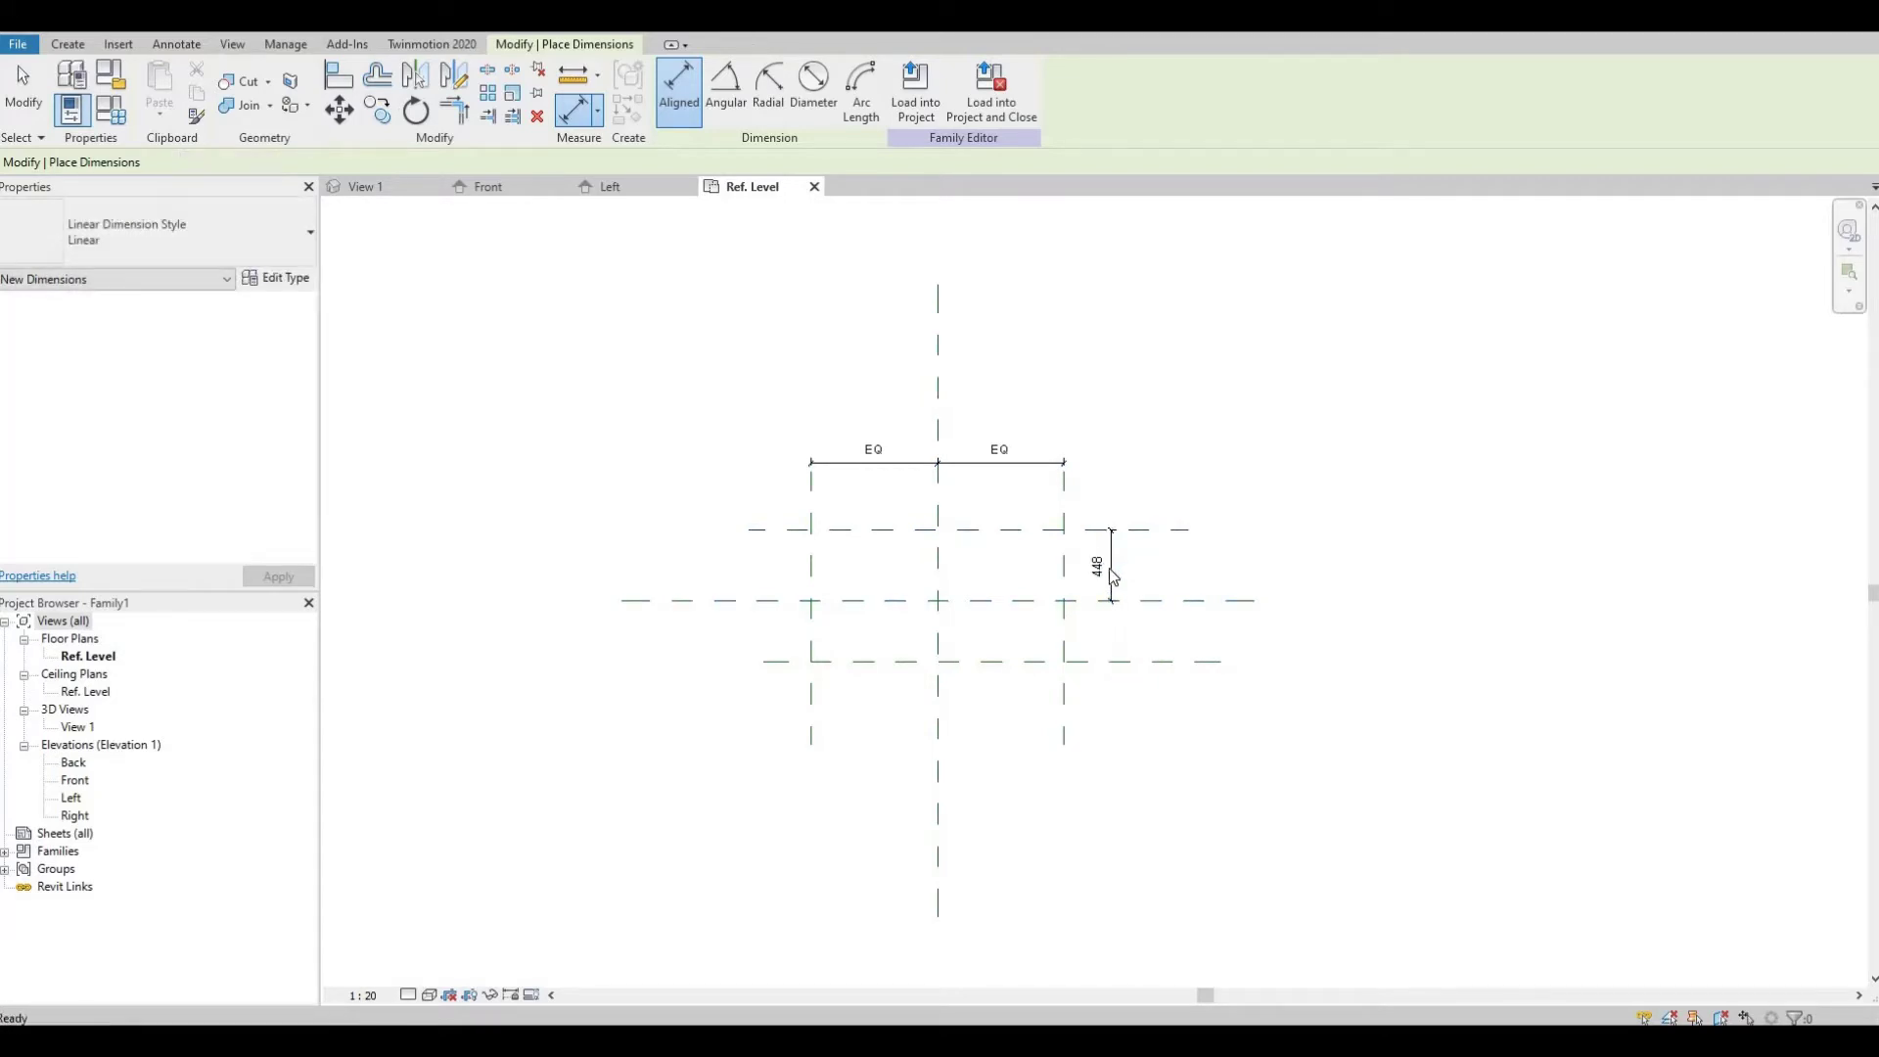
click(1108, 567)
key(Delete)
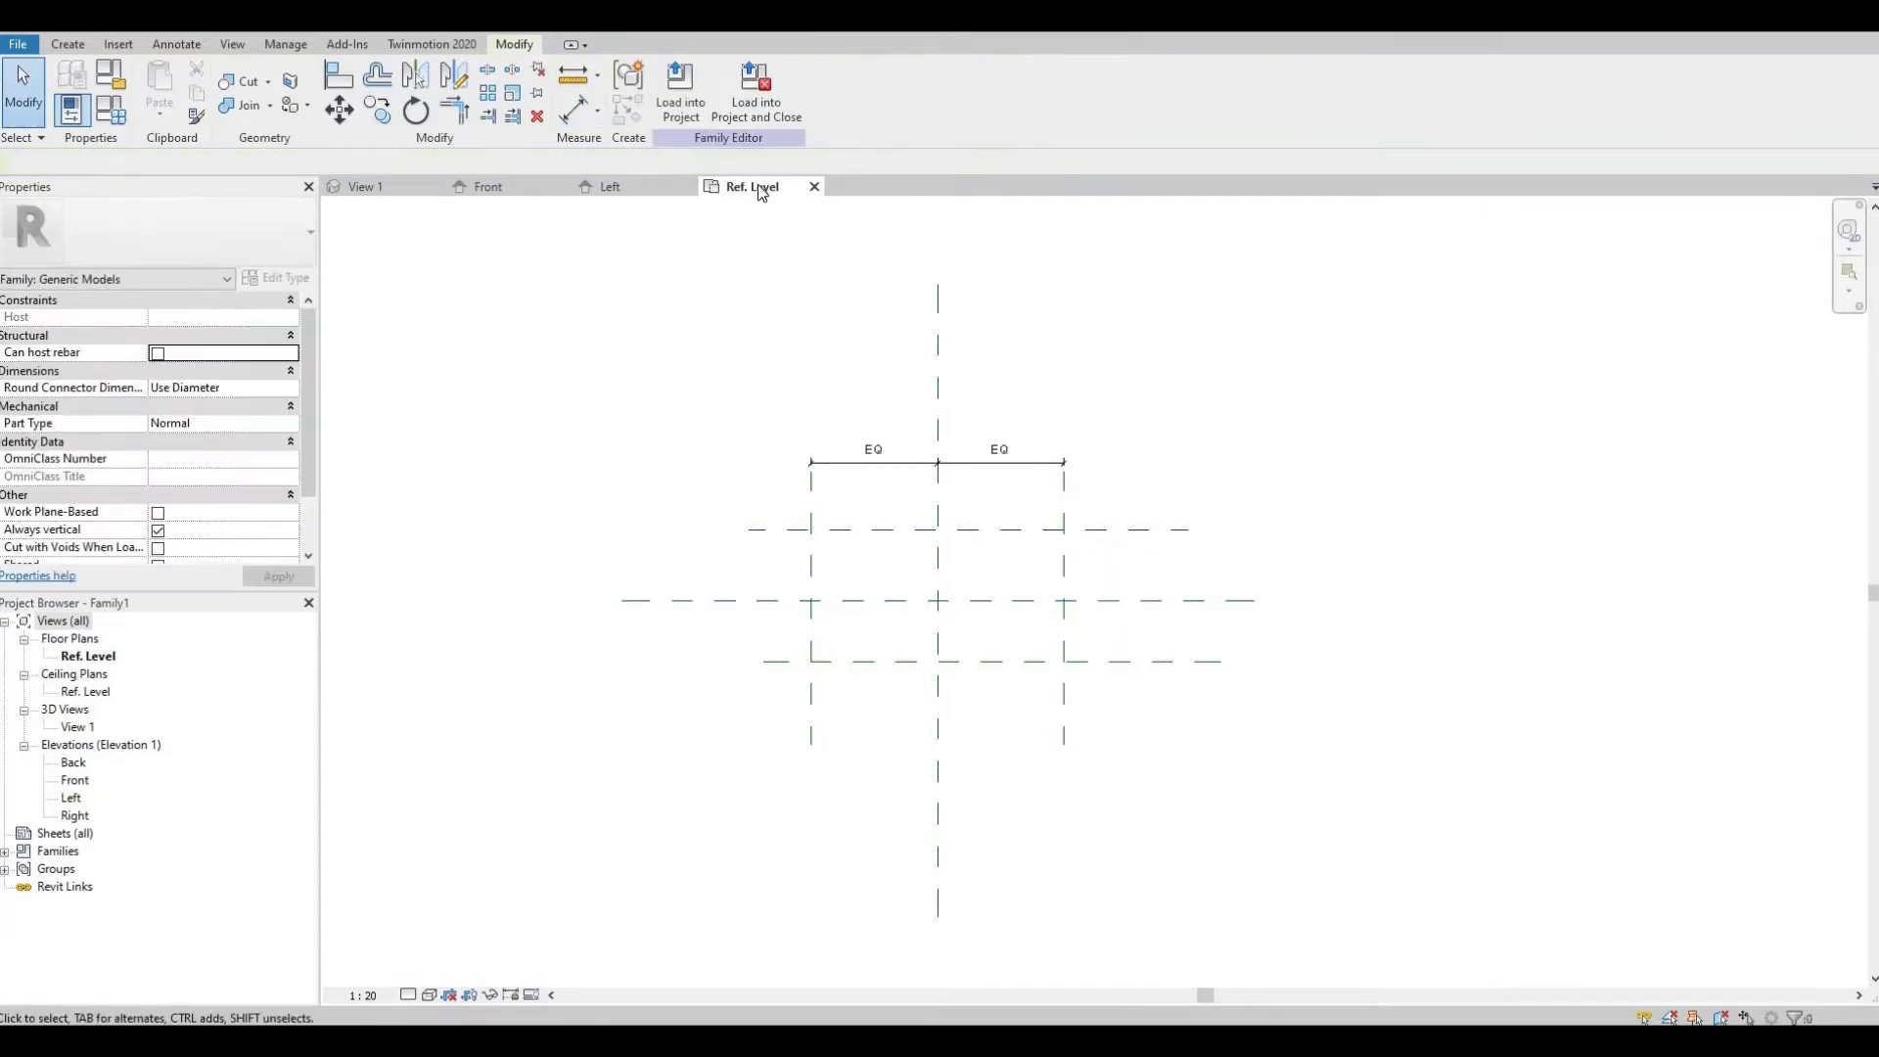
- Place an aligned dimension across the three horizontal reference planes and make its segments equal
click(576, 110)
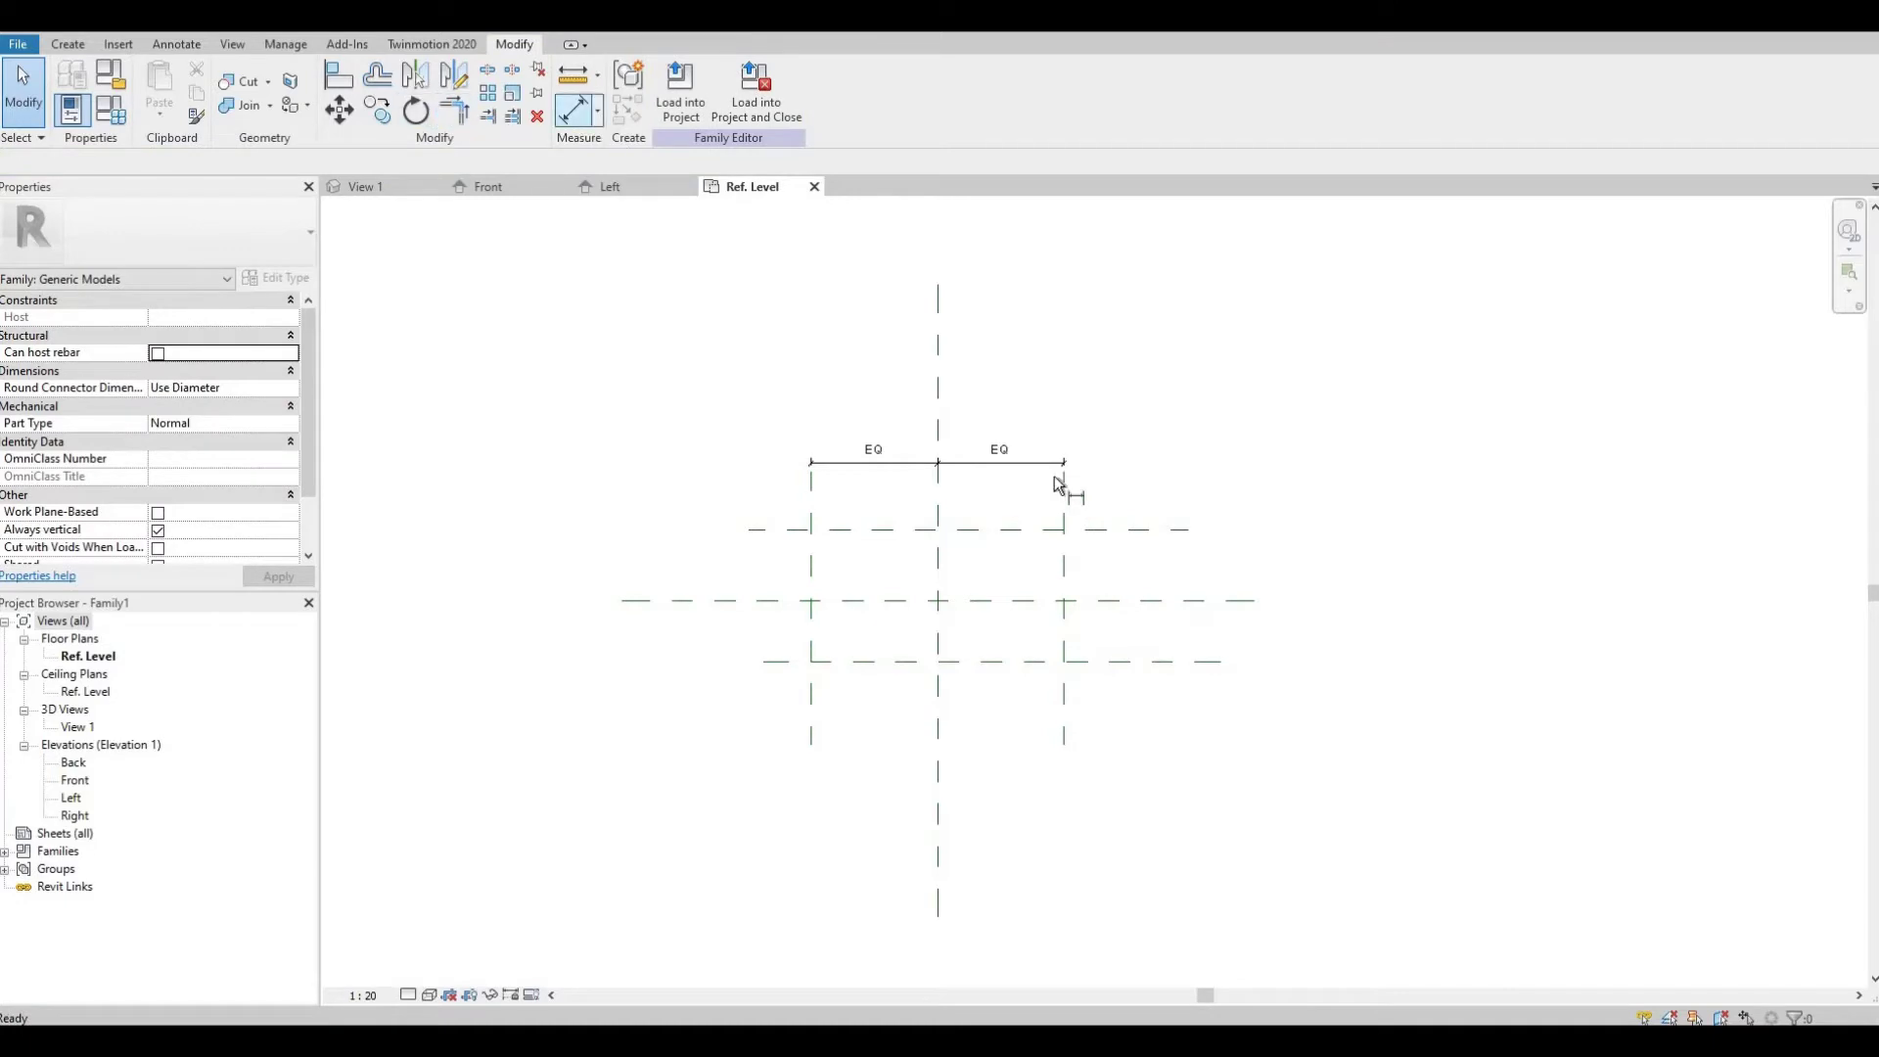
click(1112, 530)
click(1115, 661)
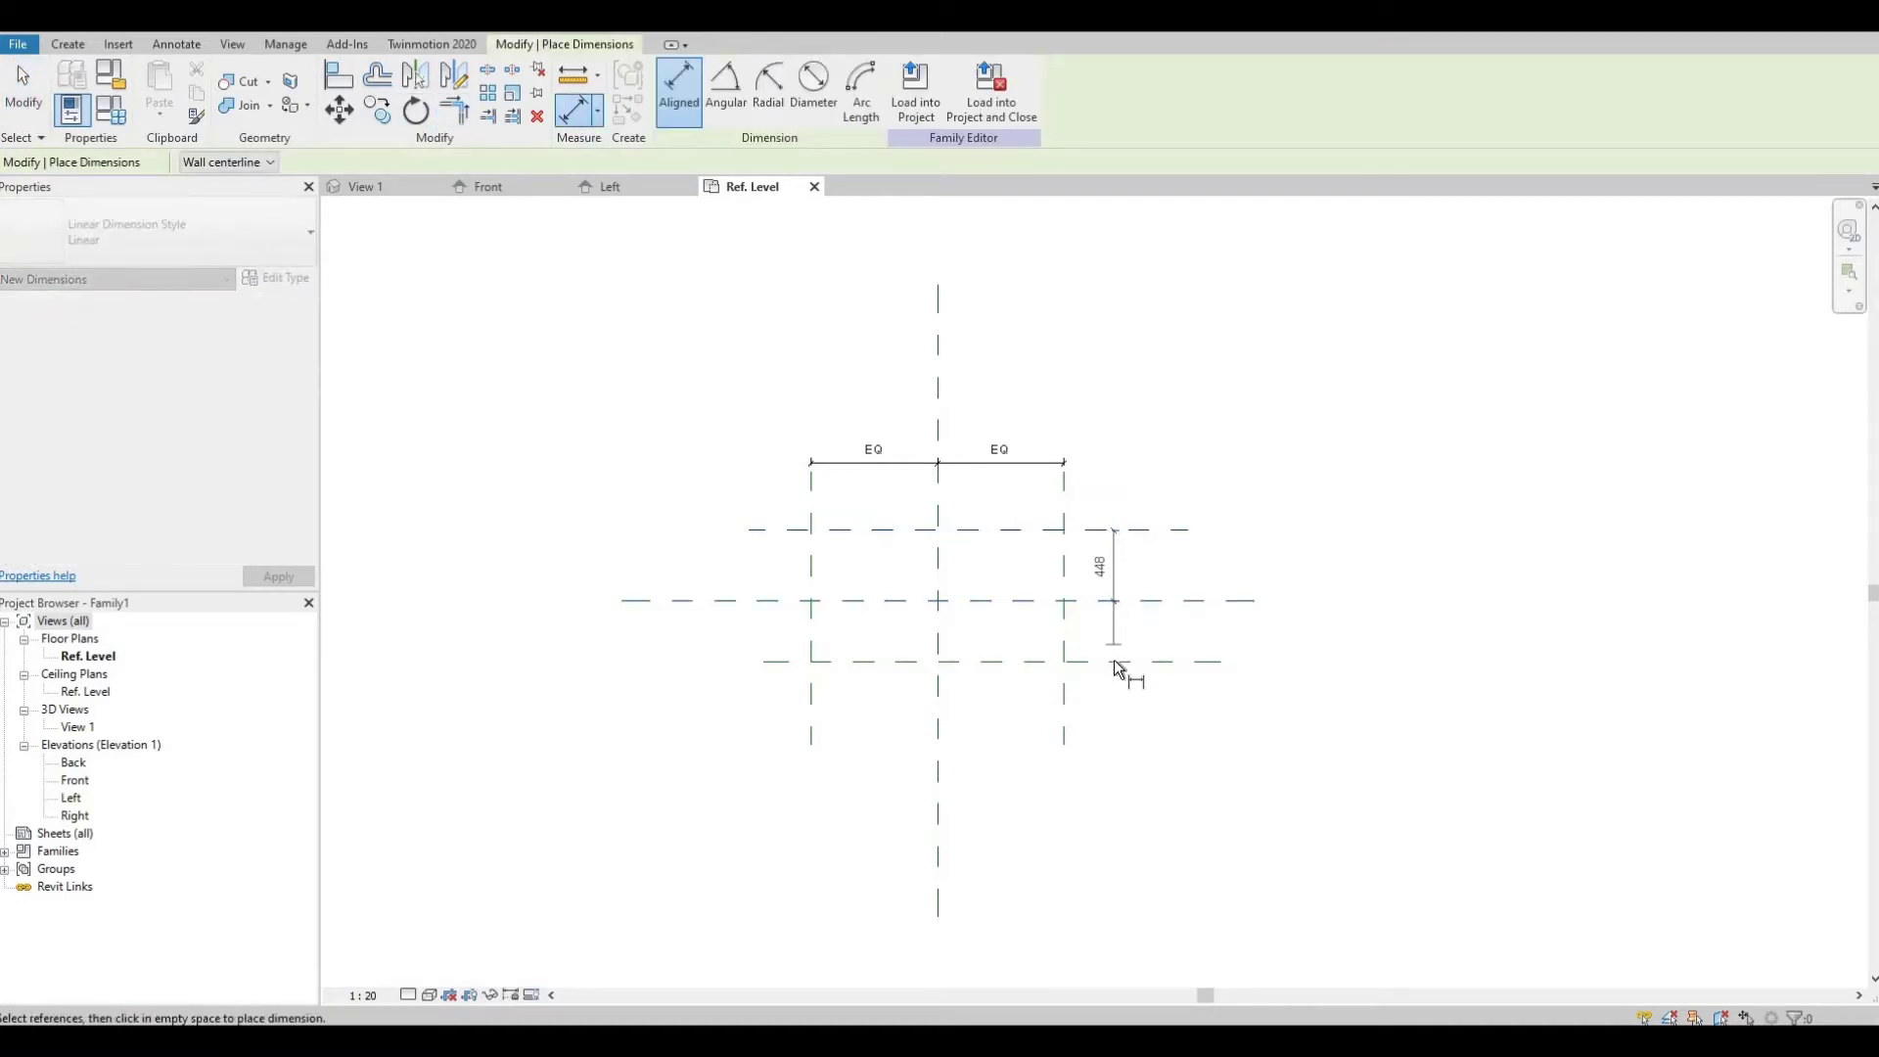
click(1207, 626)
click(1202, 601)
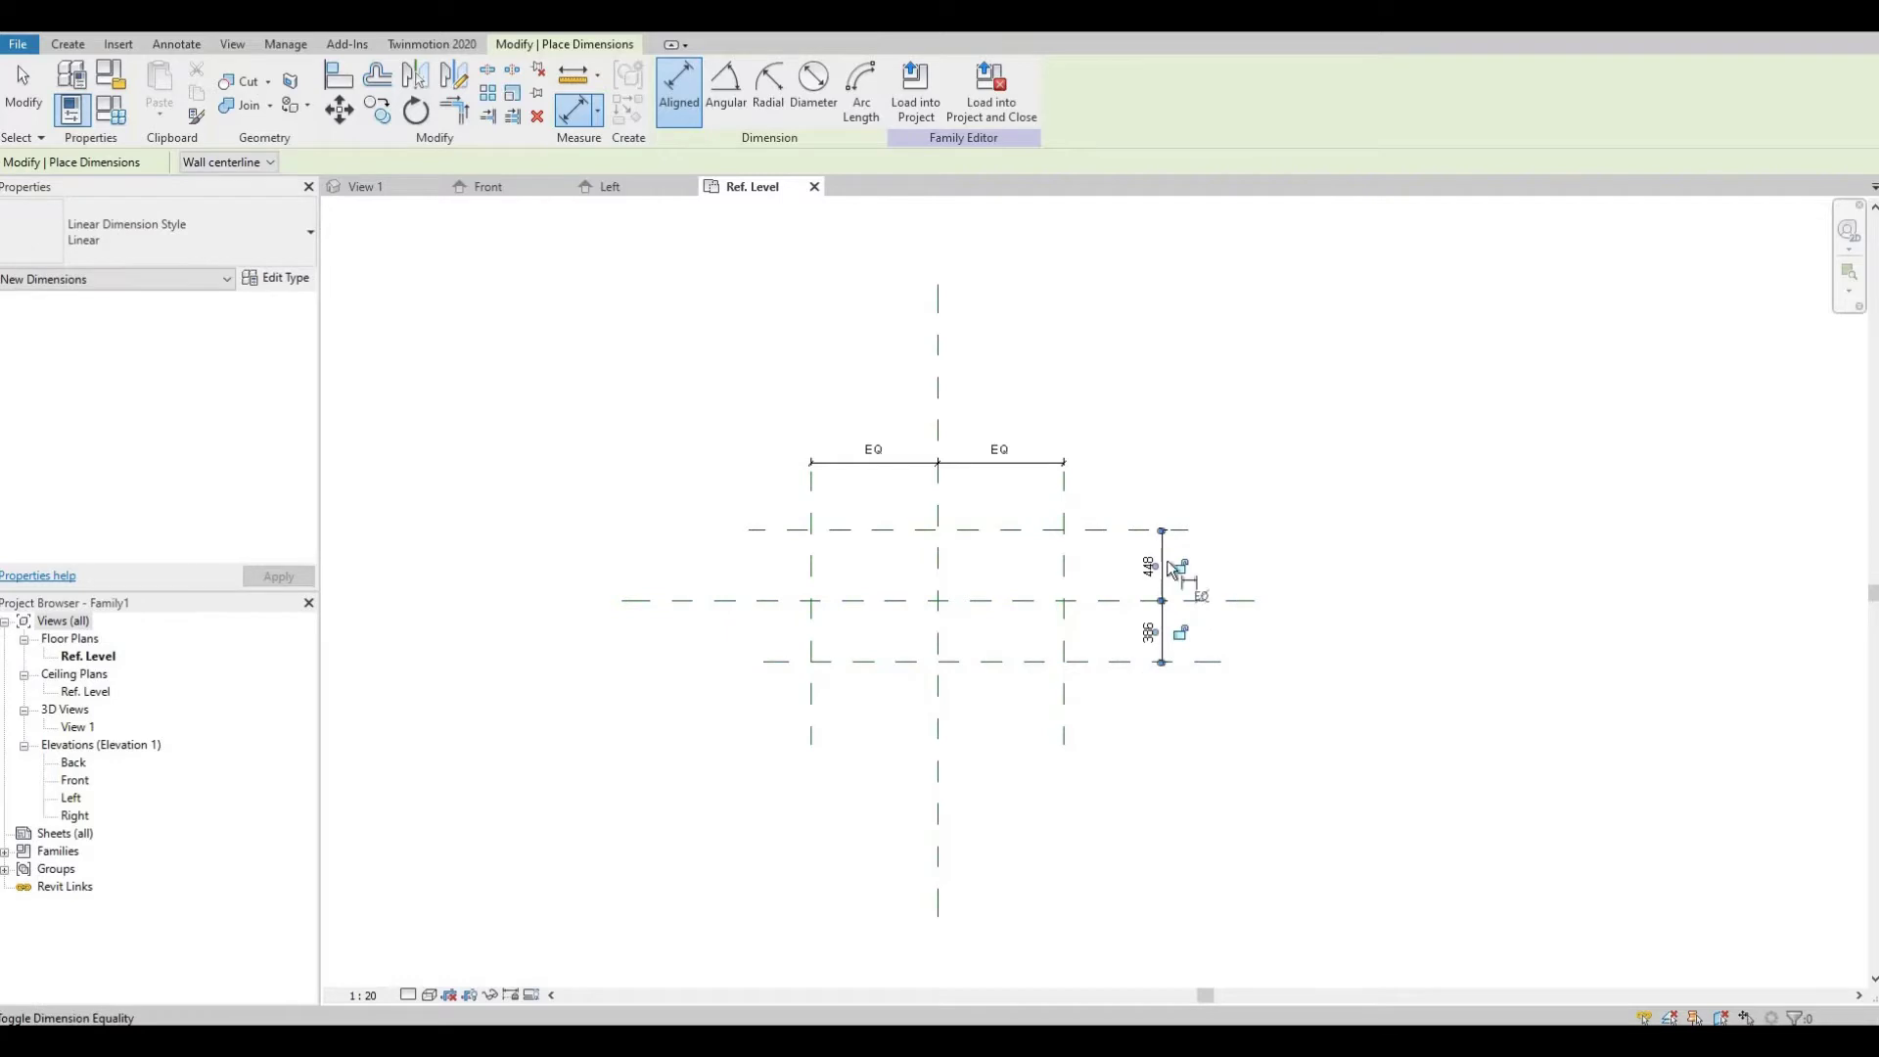
- Add overall aligned dimensions between the two outer horizontal reference planes and between the two outer vertical ones
click(1201, 662)
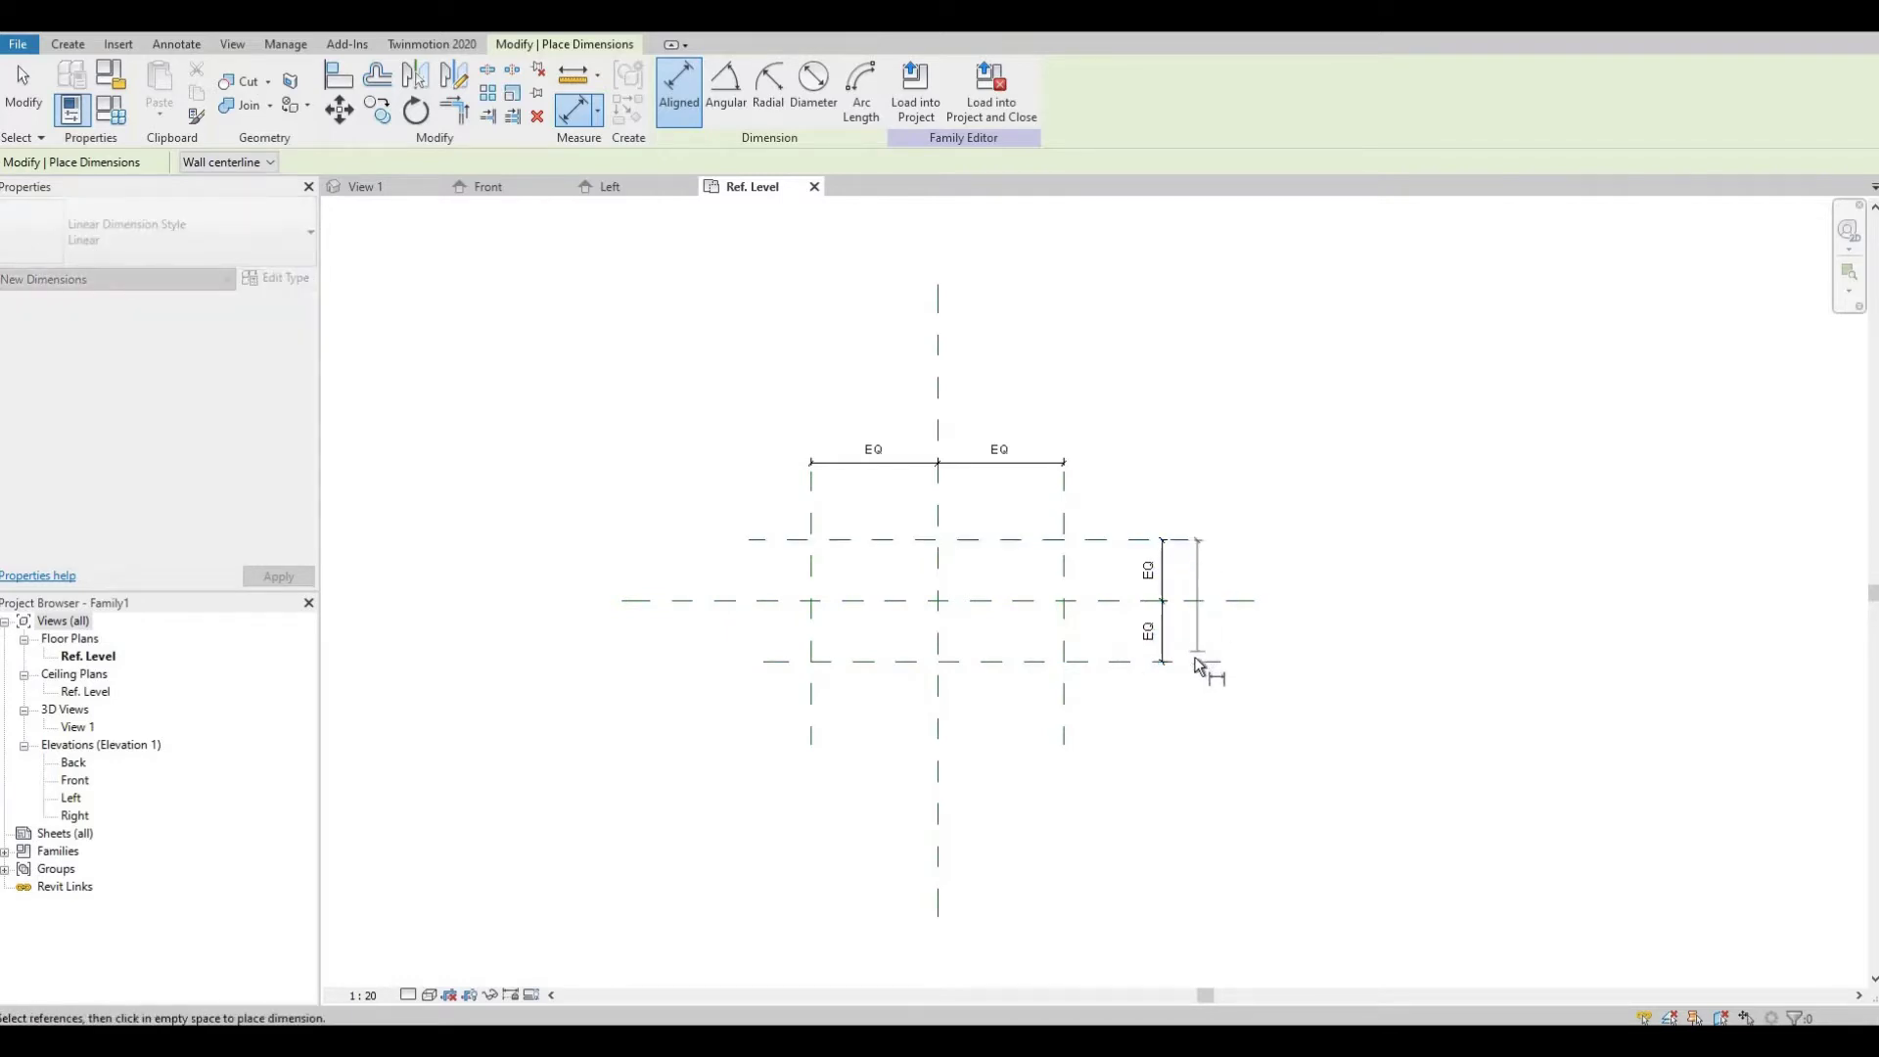
click(1246, 675)
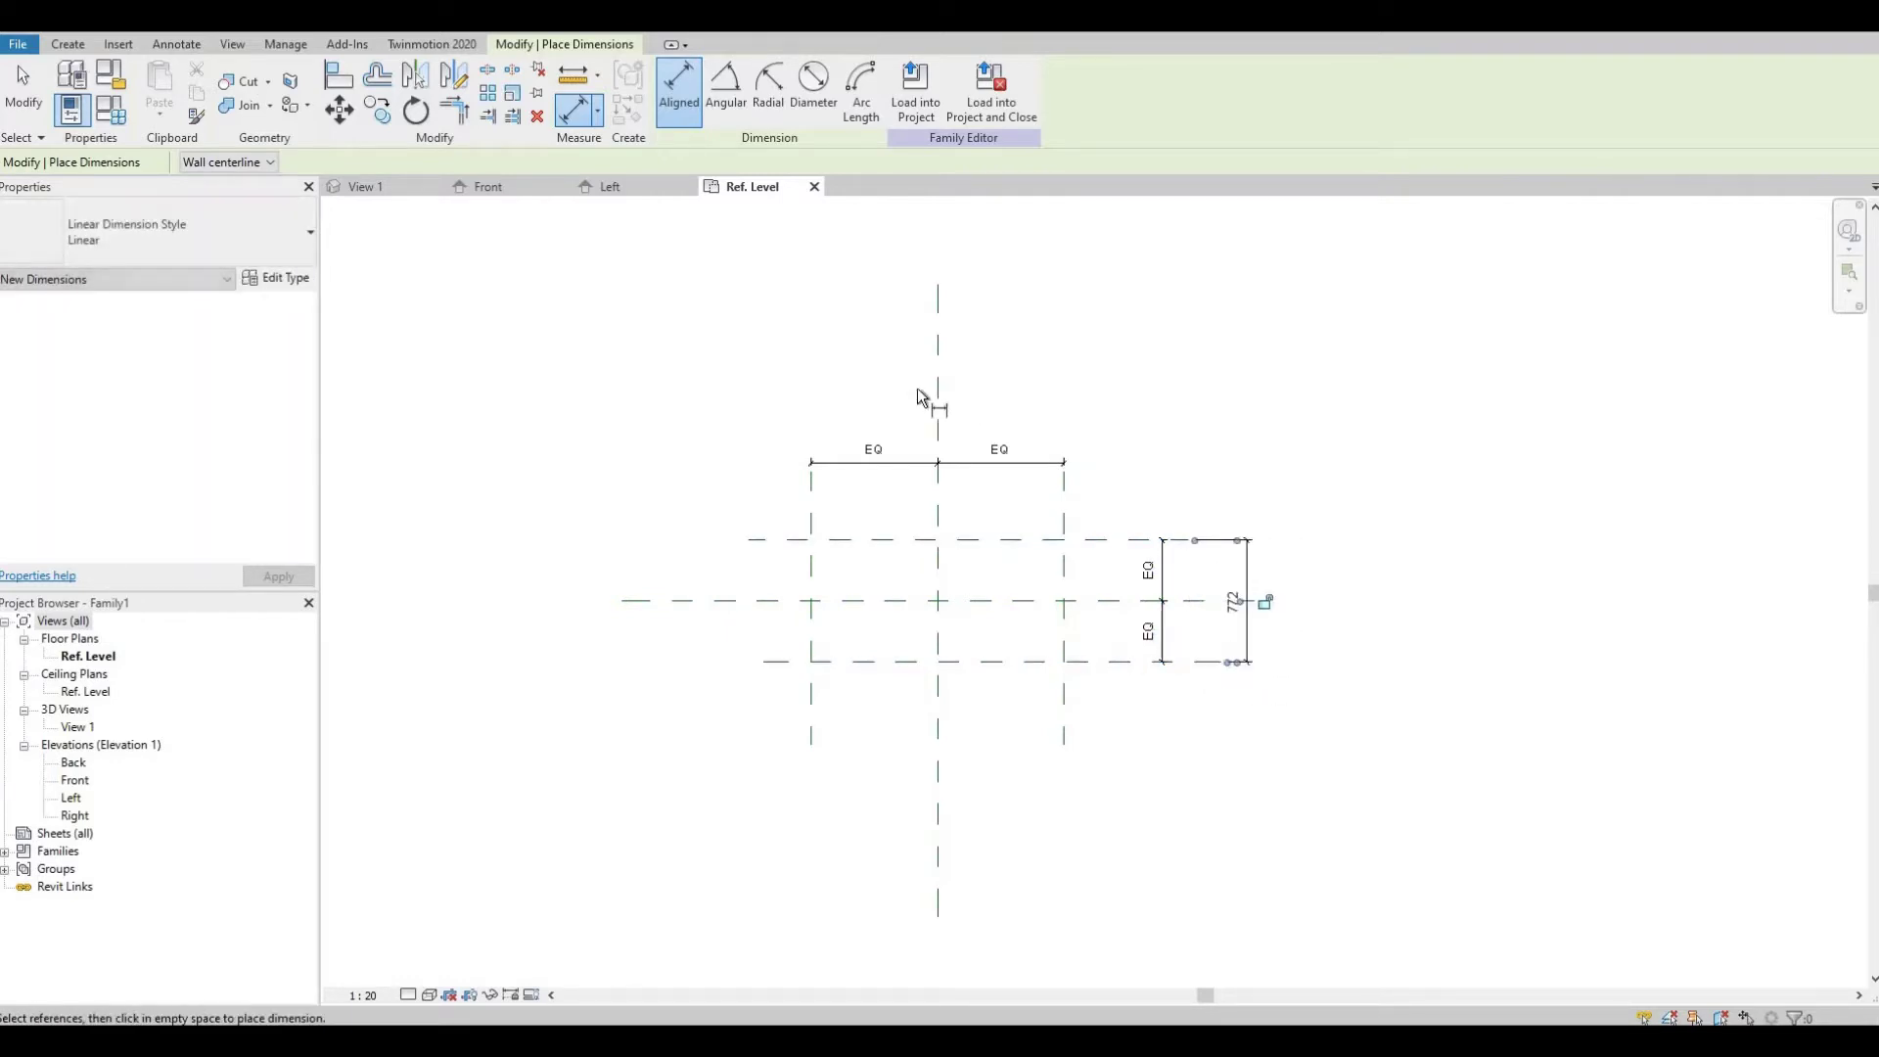
click(812, 498)
click(1069, 521)
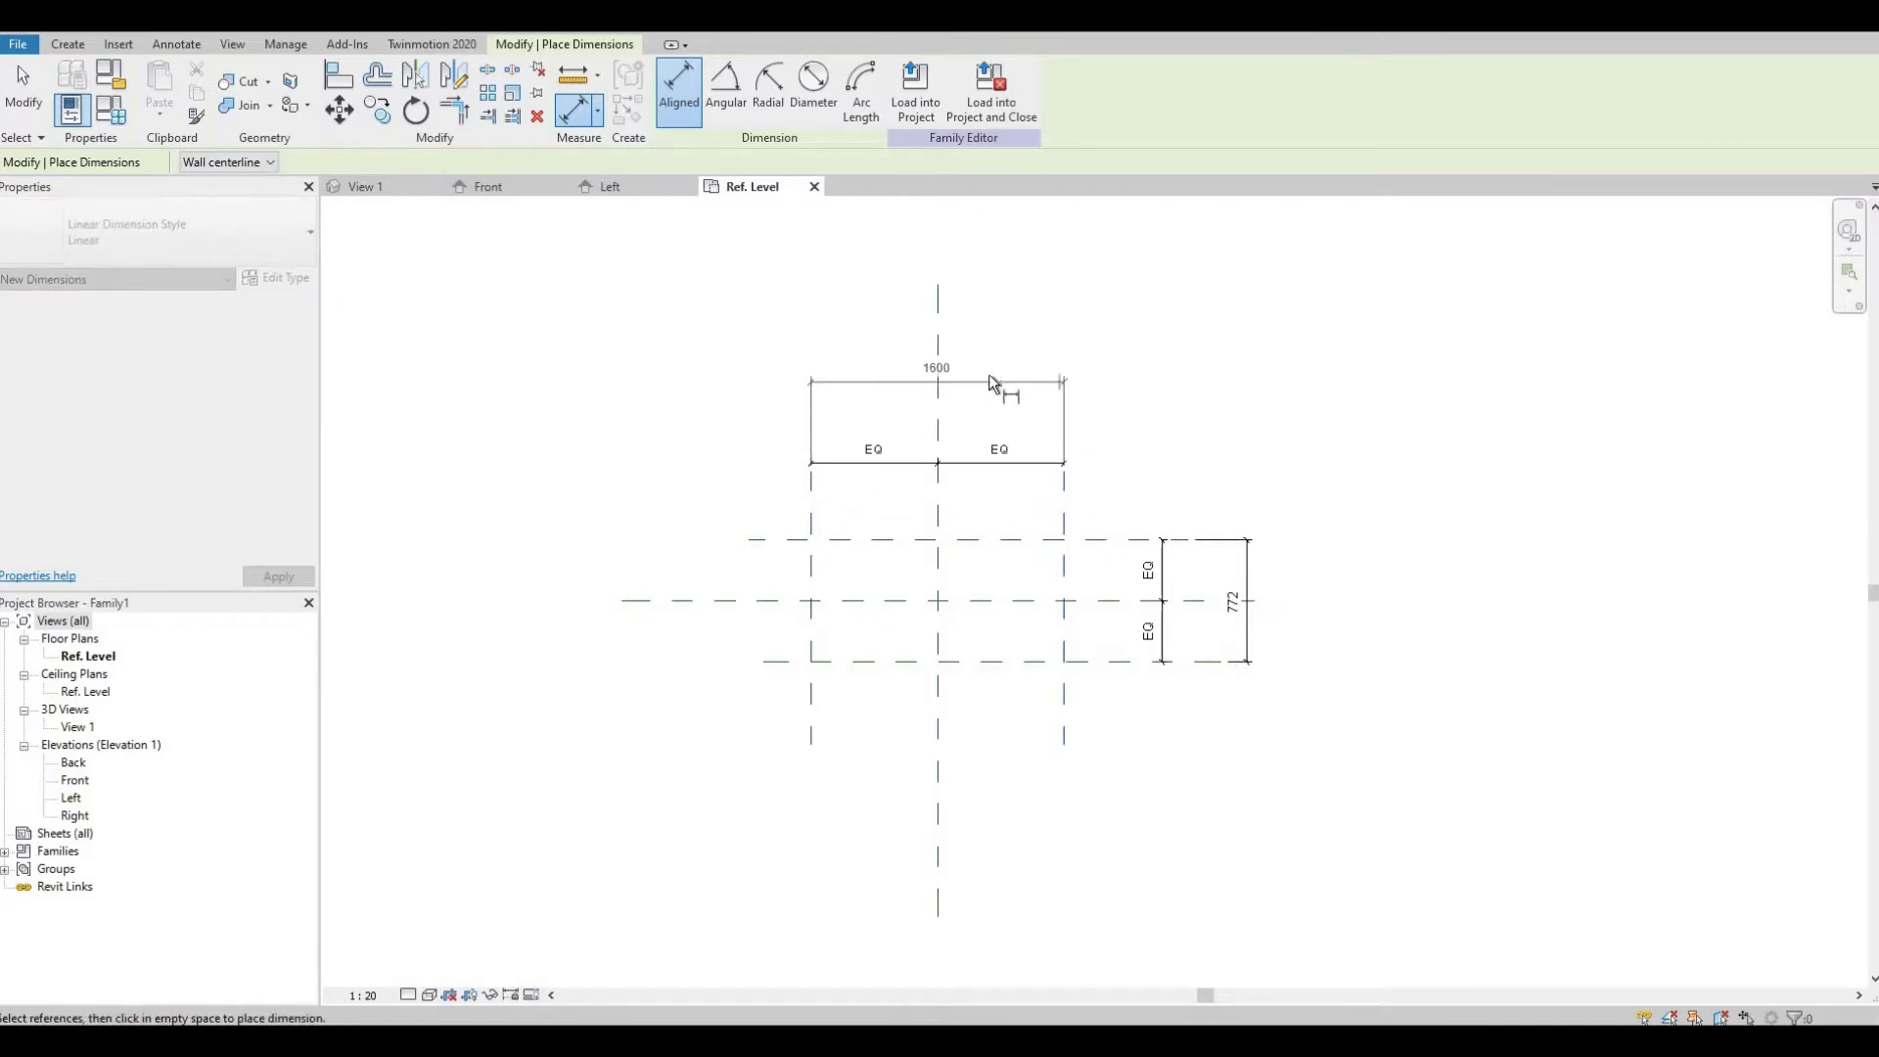
click(988, 372)
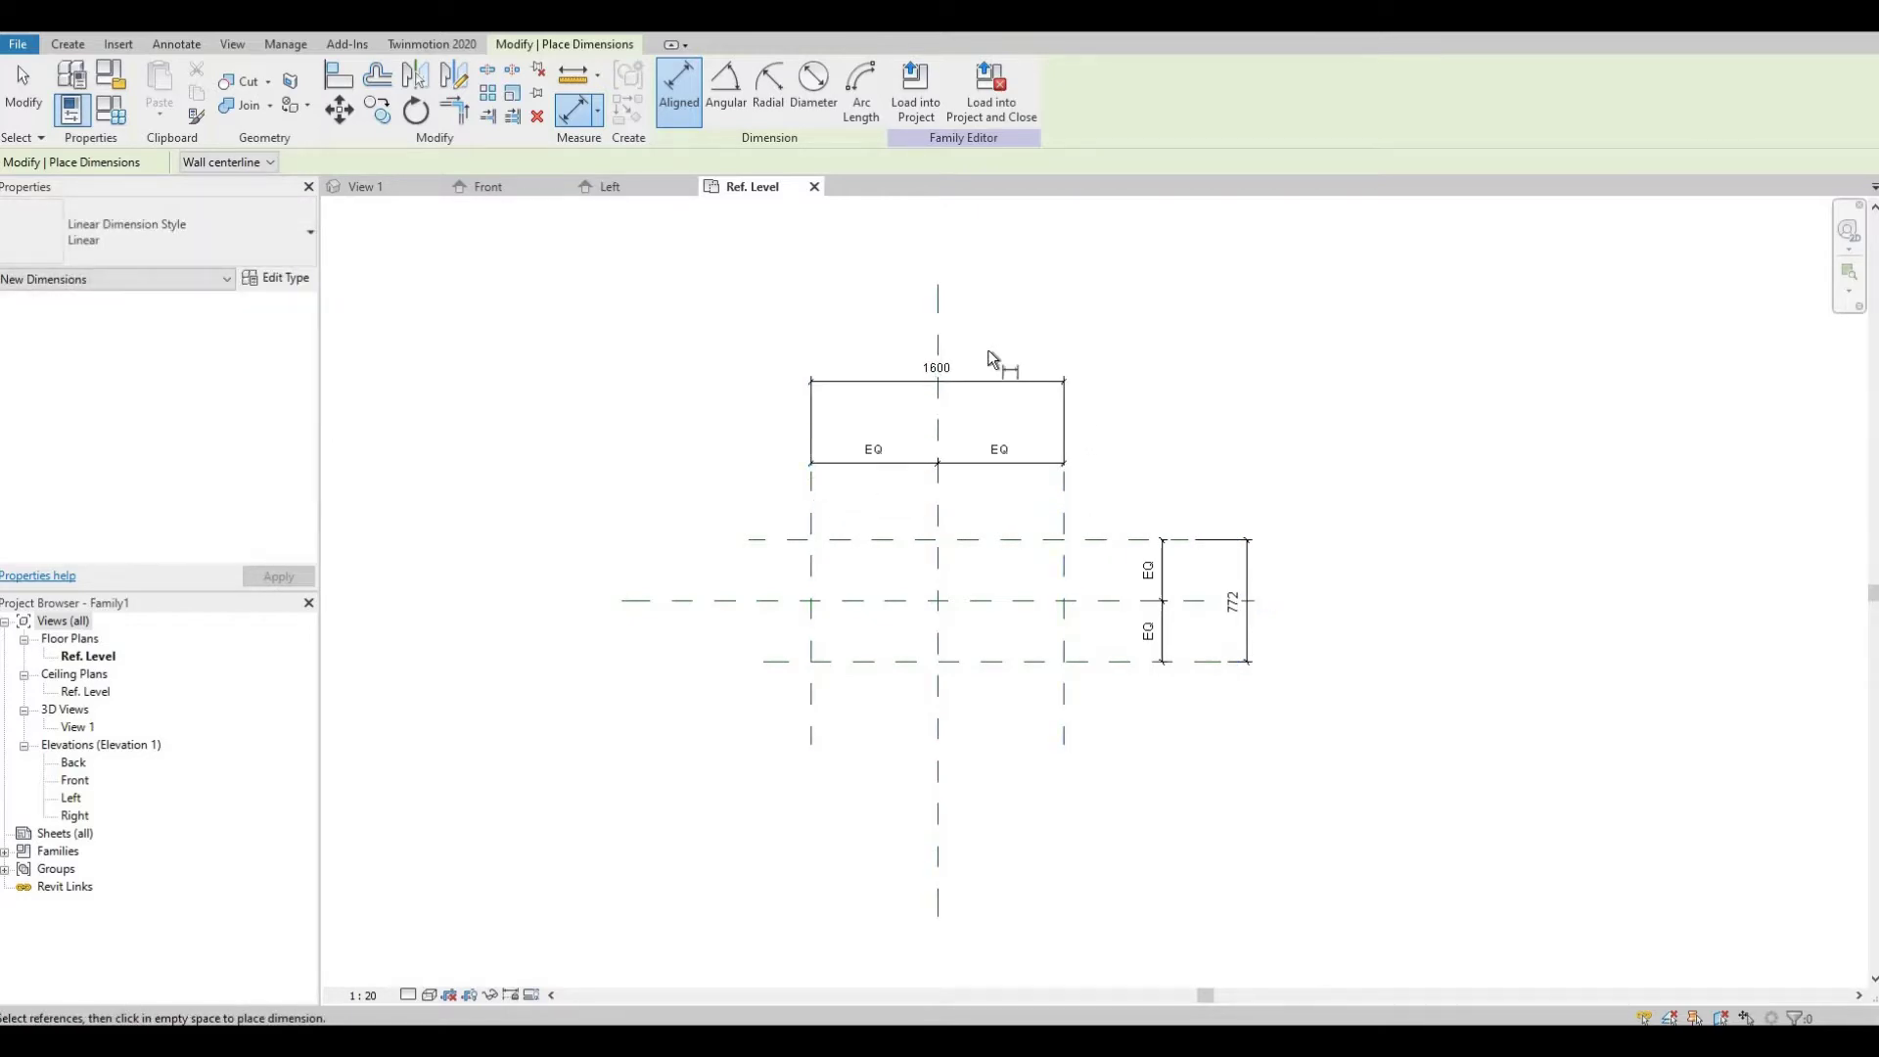
key(Escape)
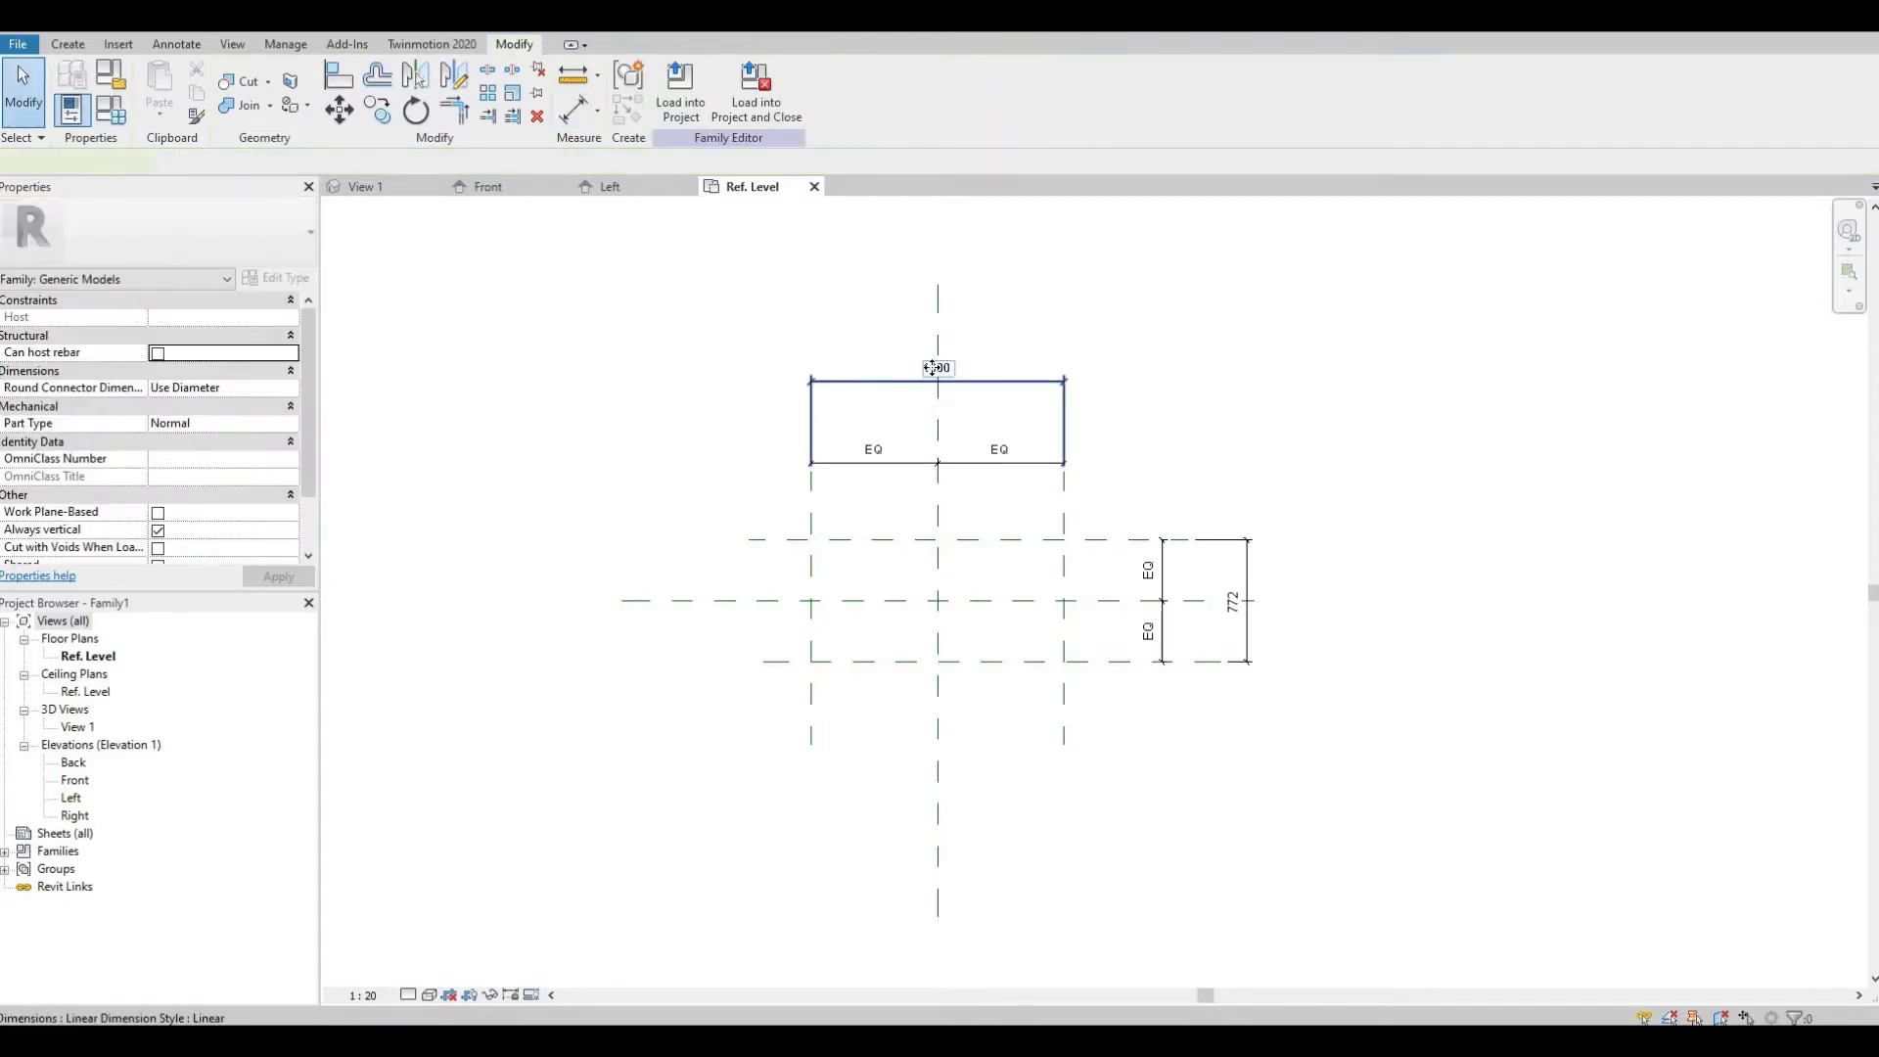
- Label the overall dimension between the vertical planes with a new instance parameter named Table Lenght
click(935, 367)
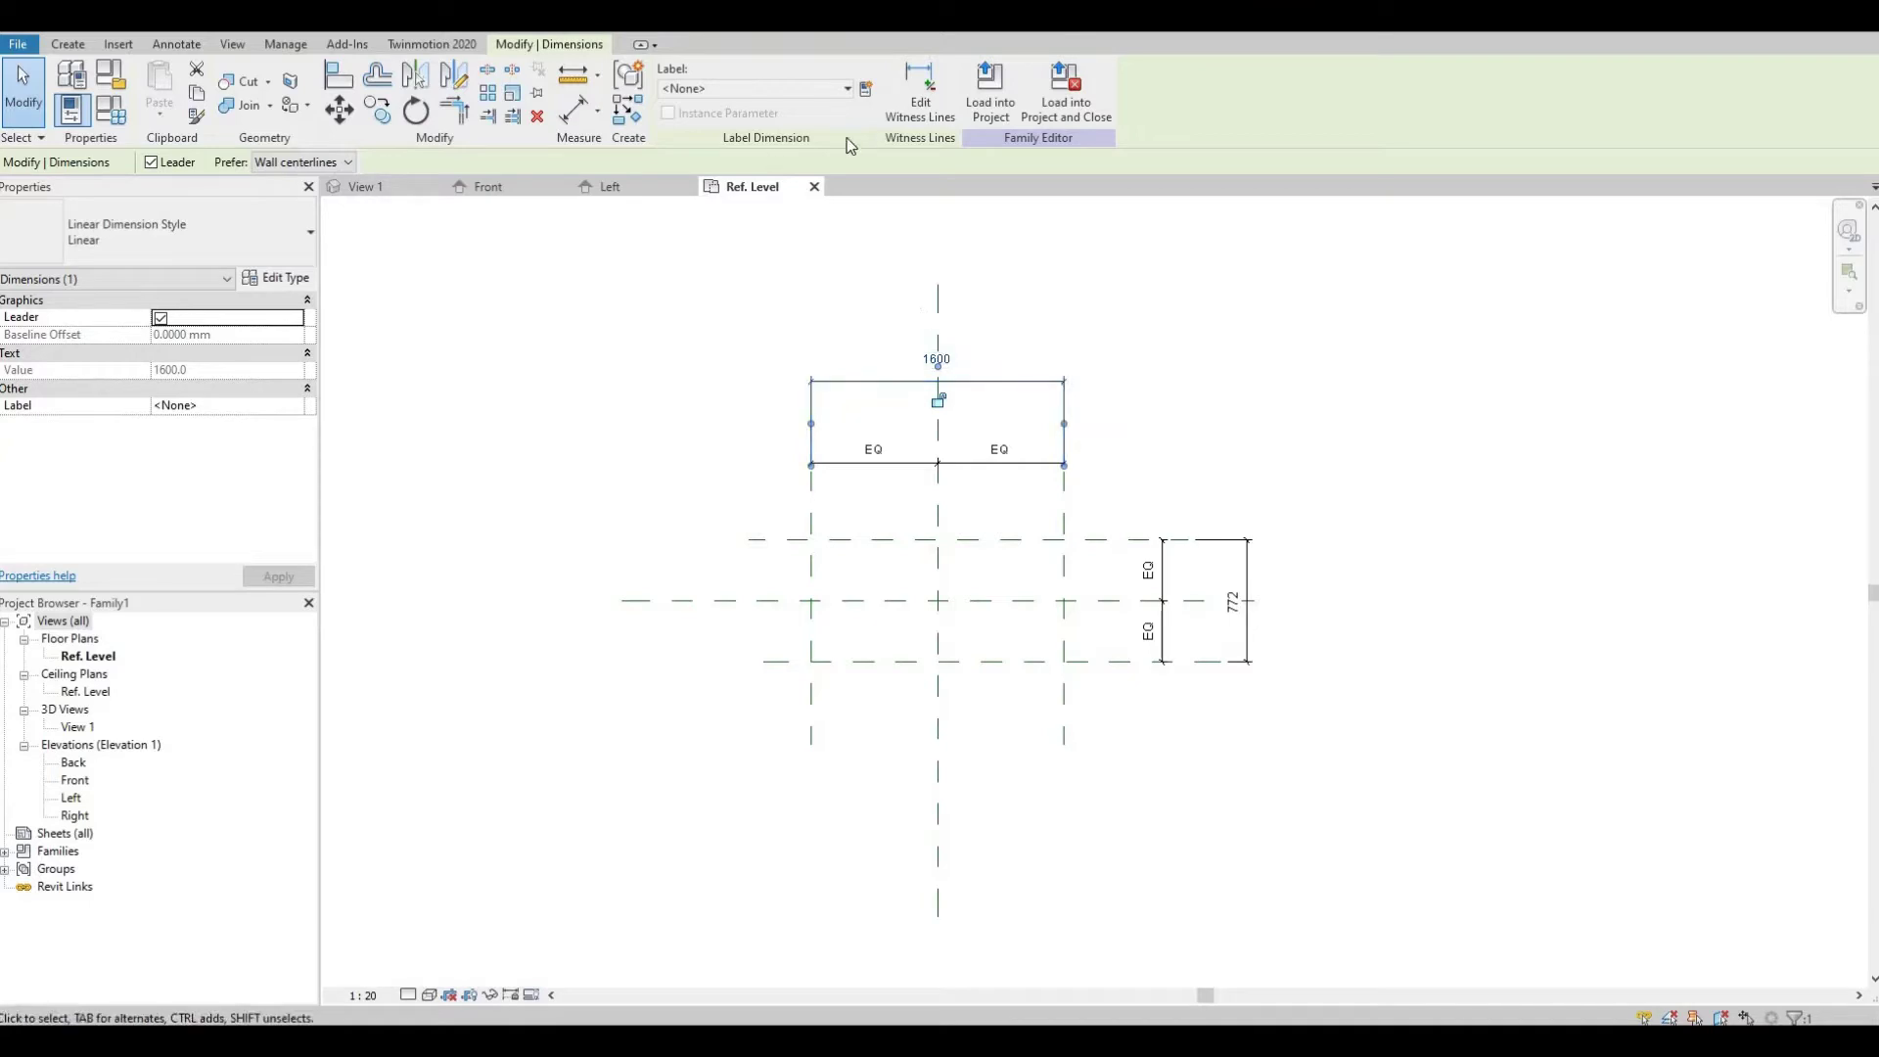
click(865, 89)
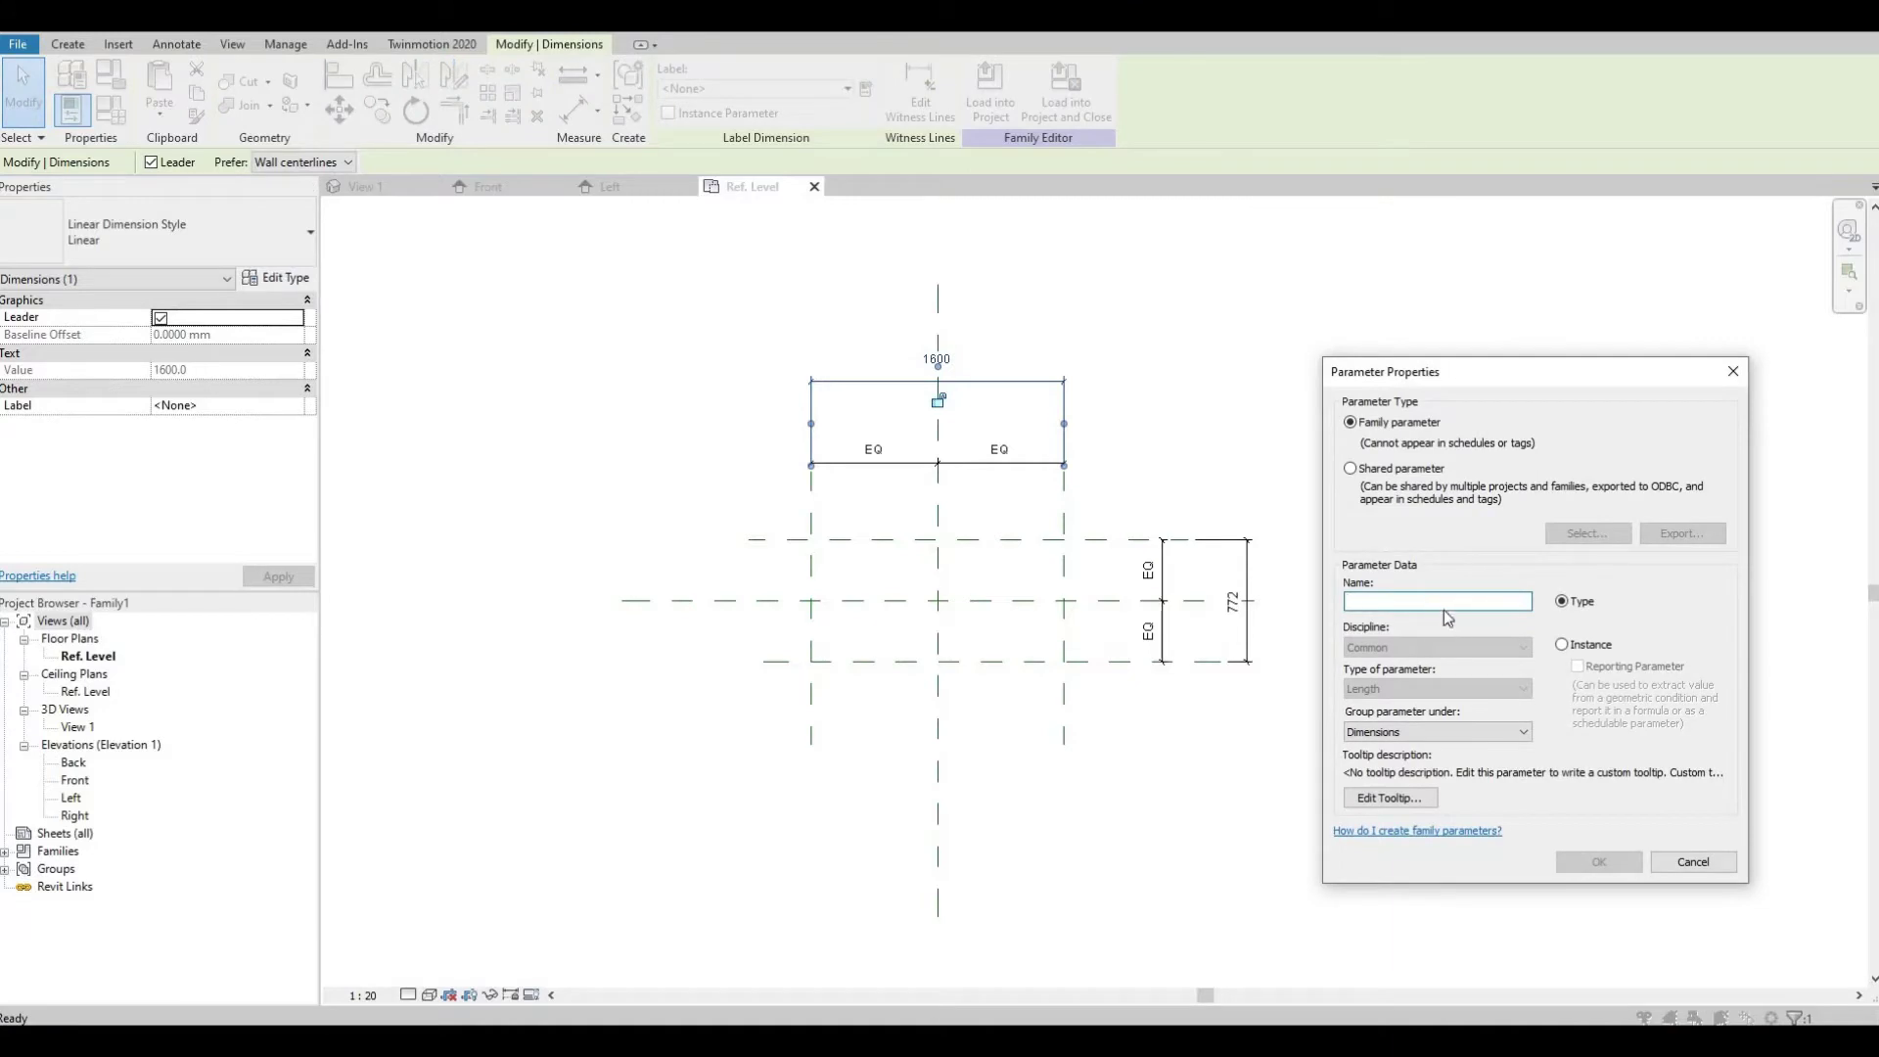
text(Table Lenght)
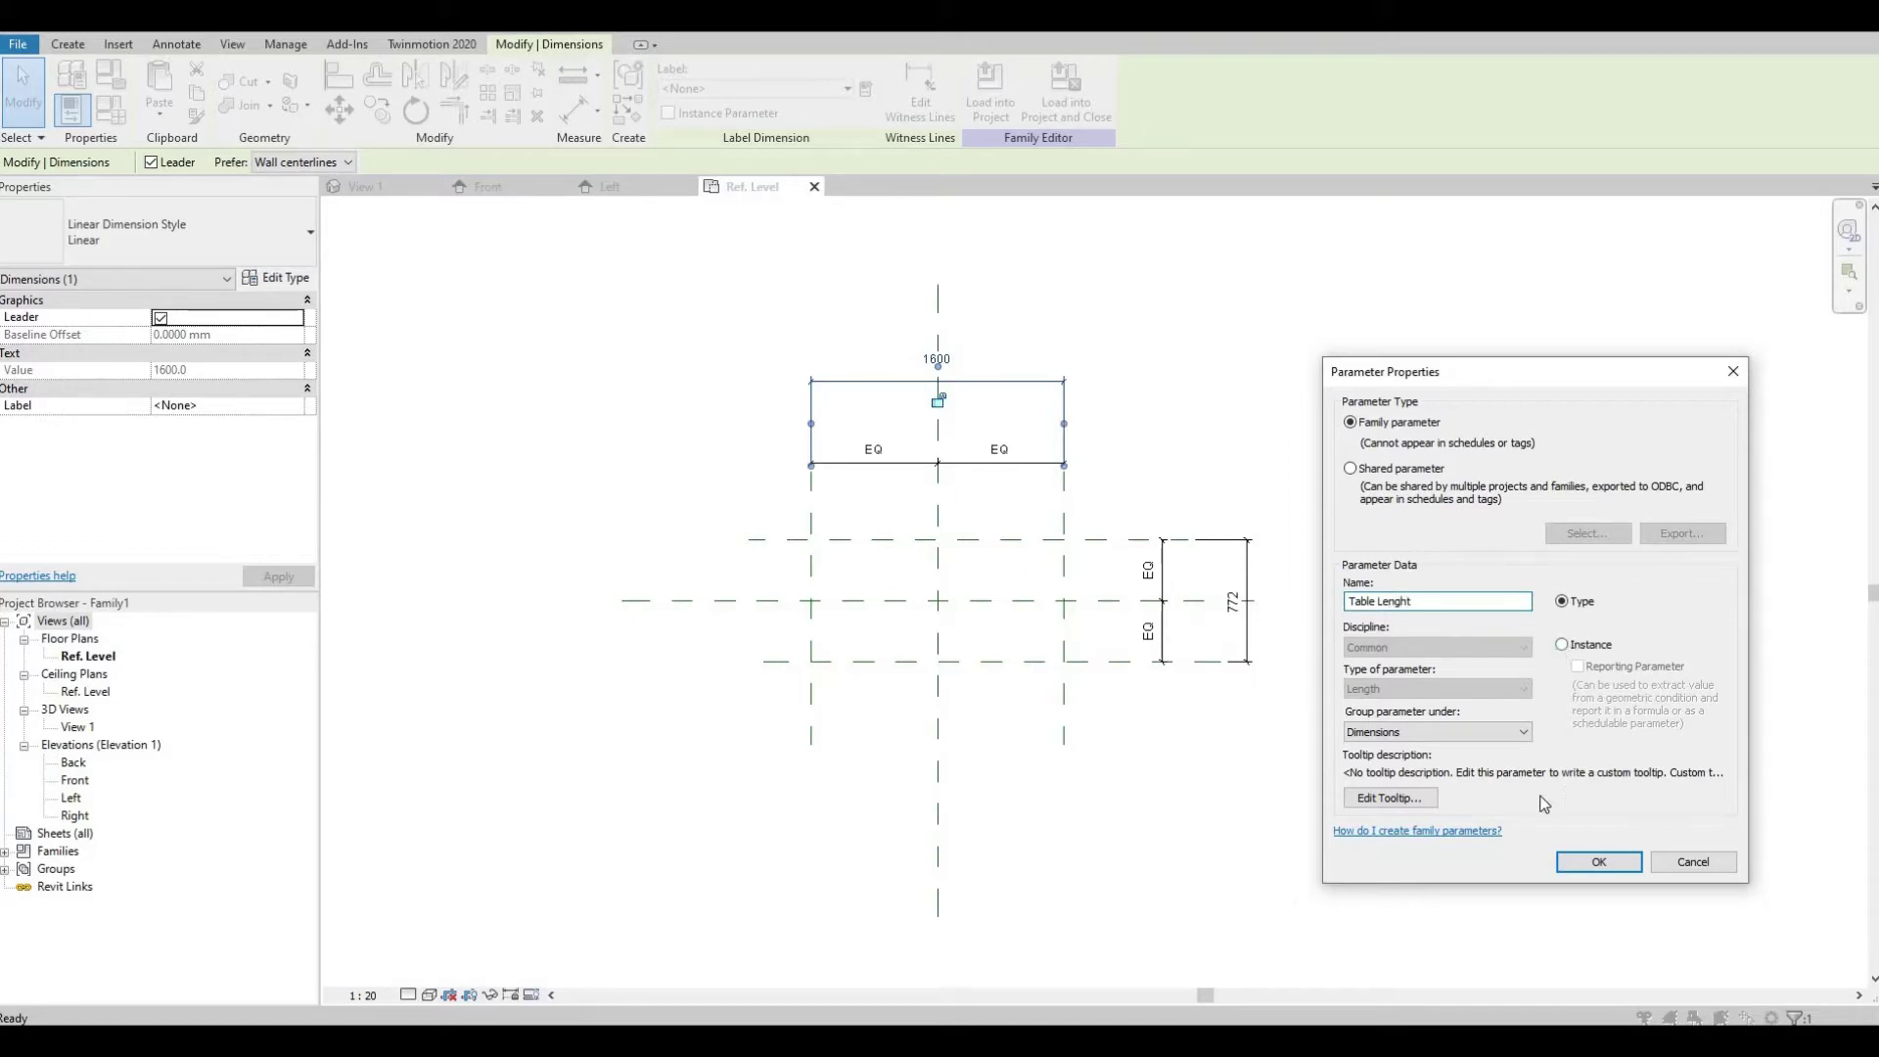
click(1562, 644)
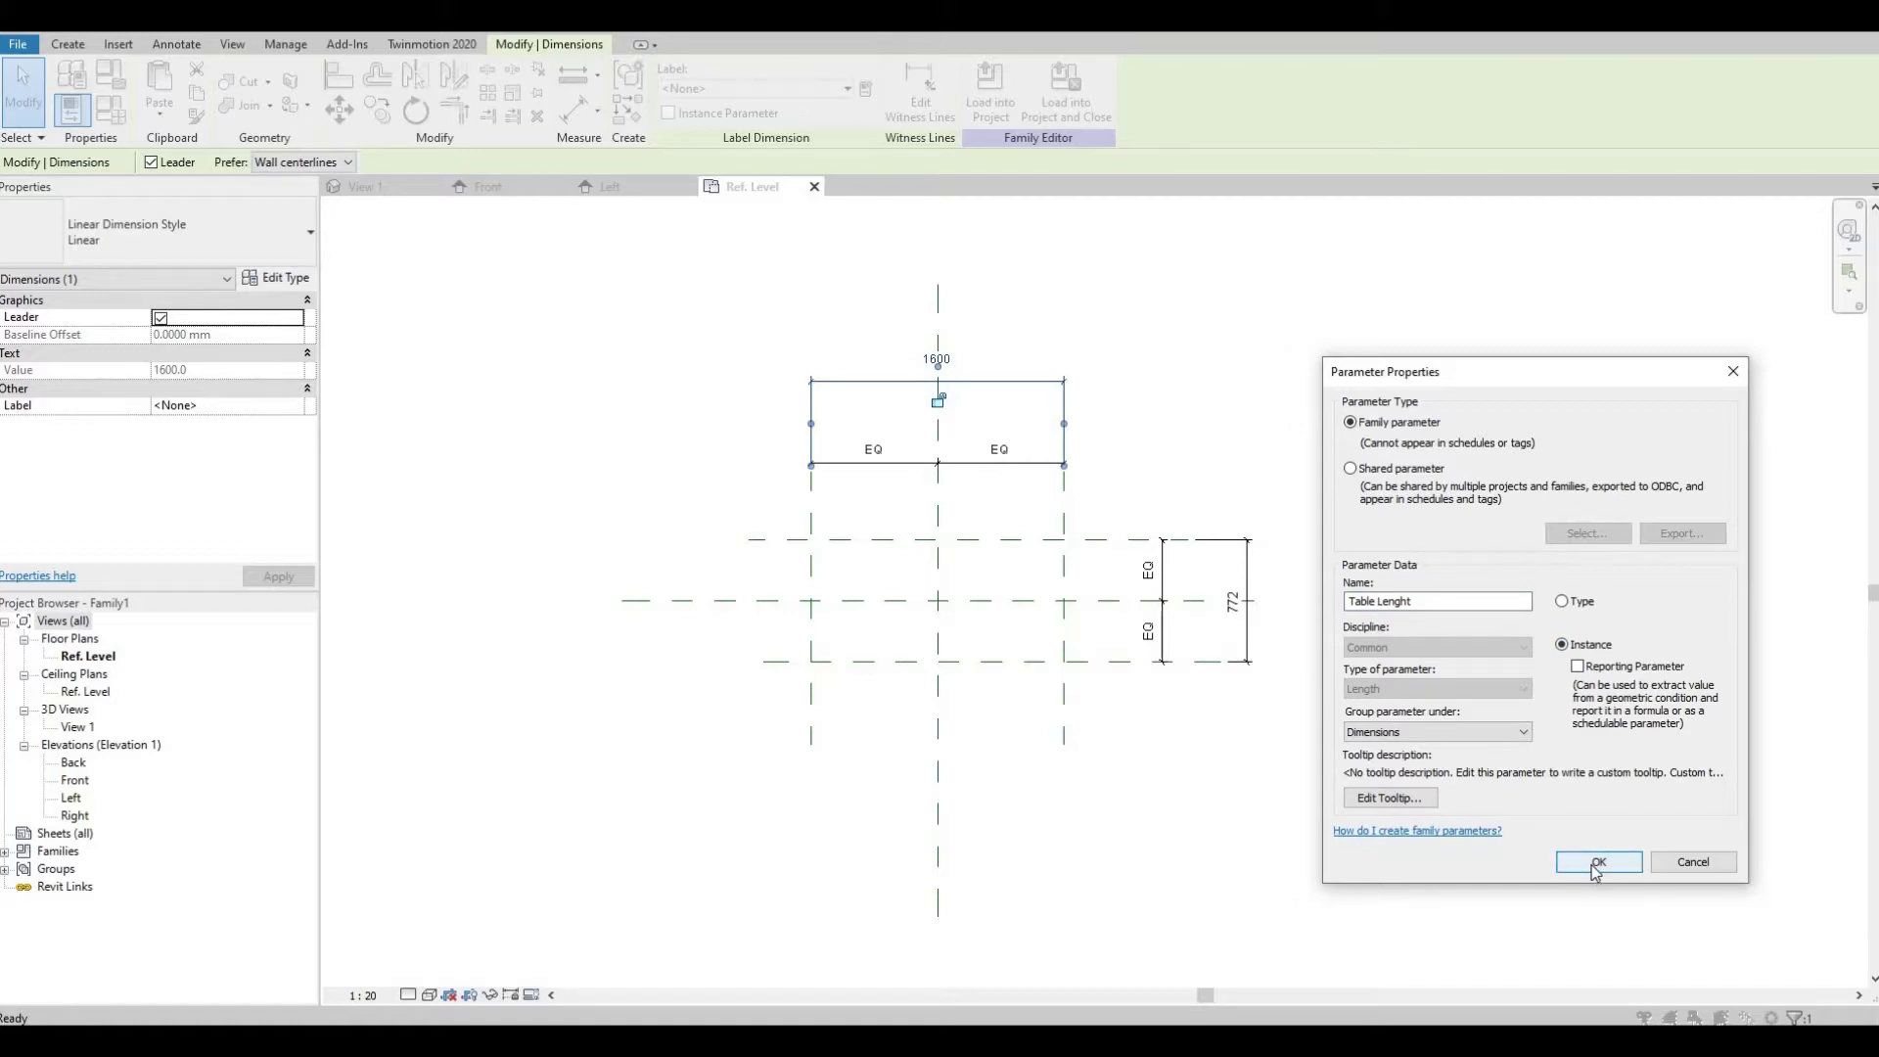
click(1597, 862)
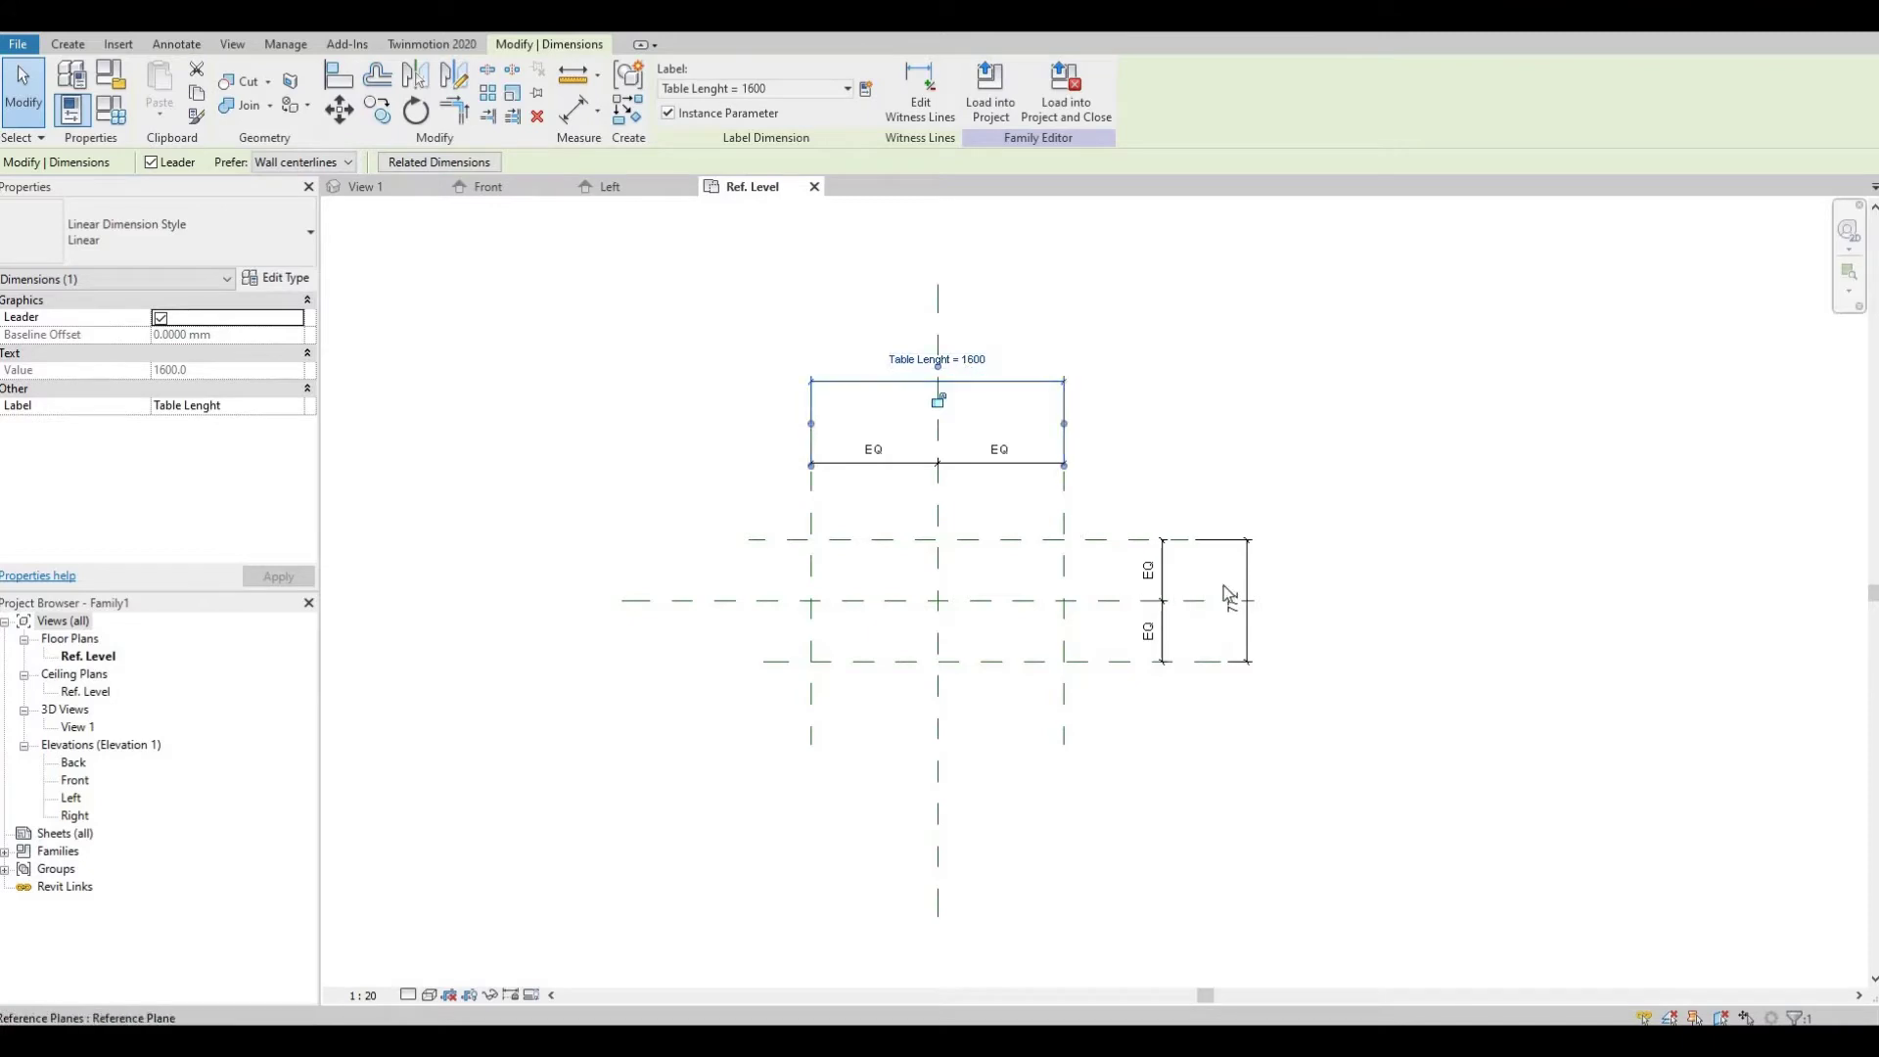
- Label the overall dimension between the horizontal planes with a new instance parameter named Table Depth
click(1245, 600)
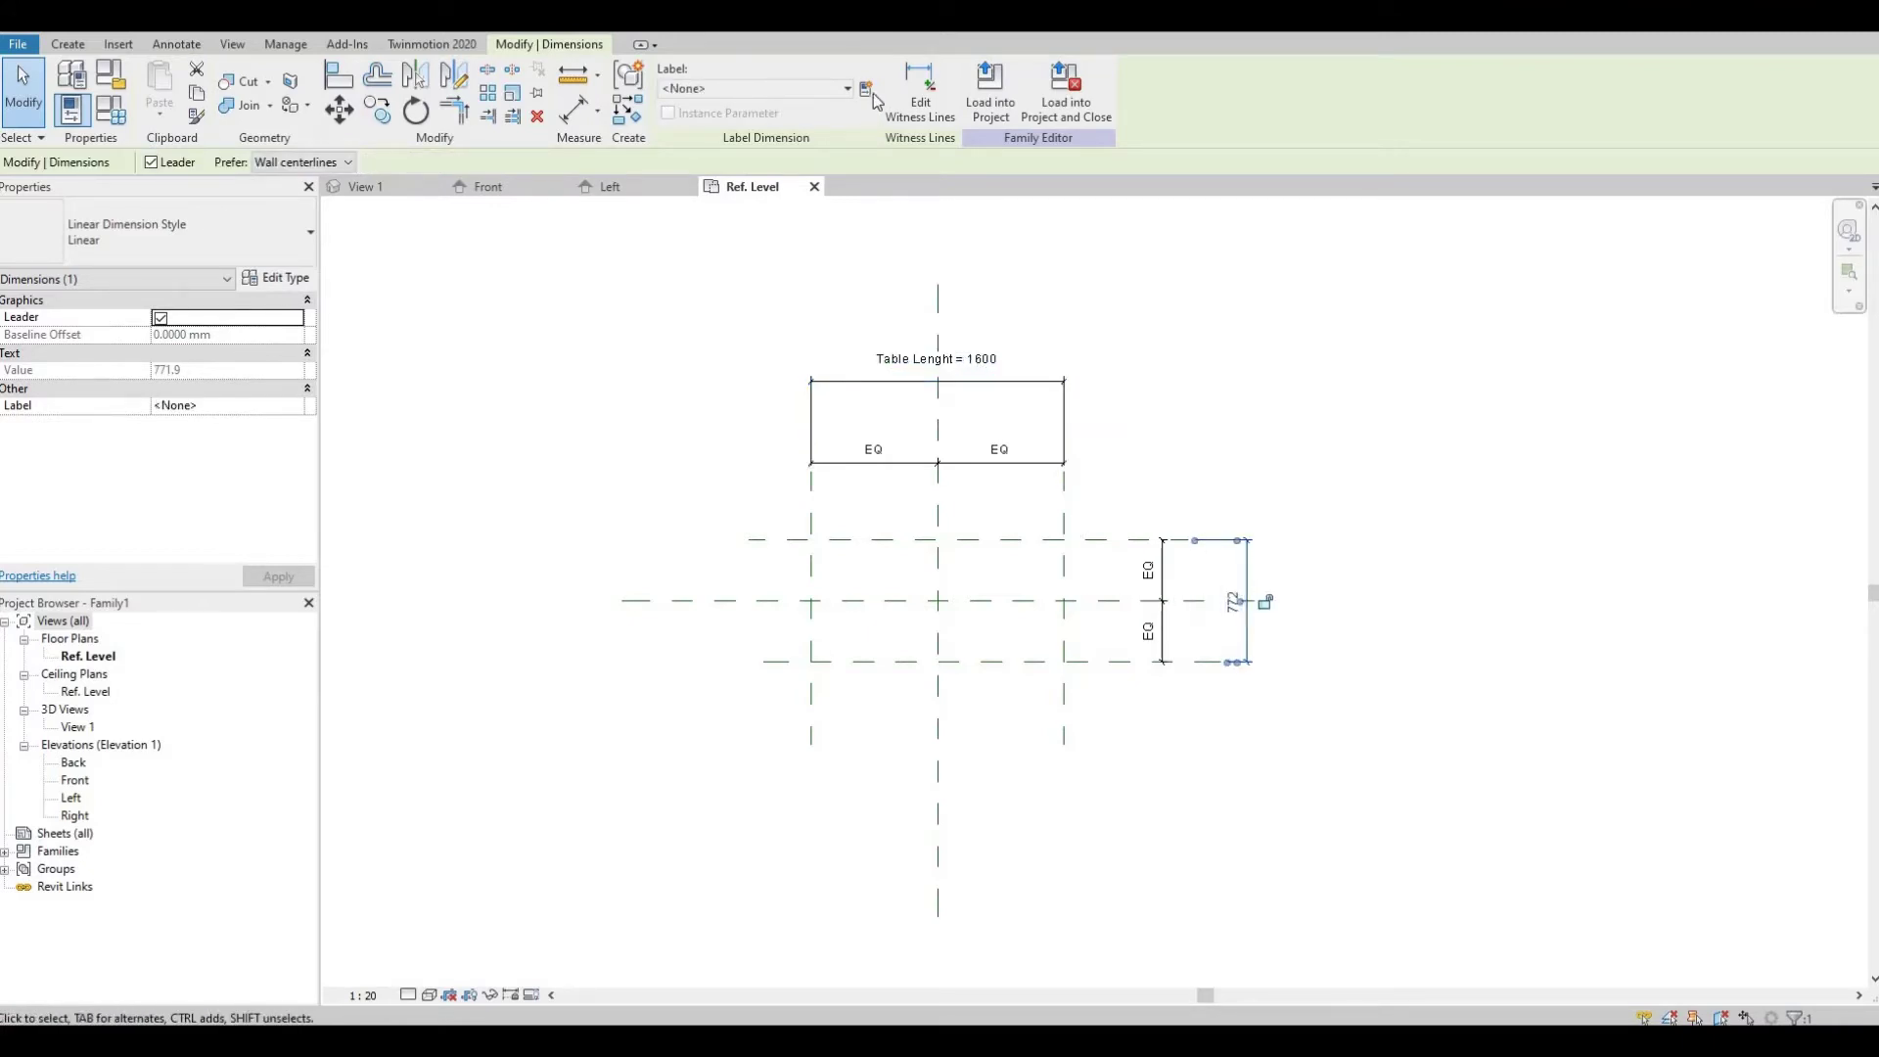
click(869, 92)
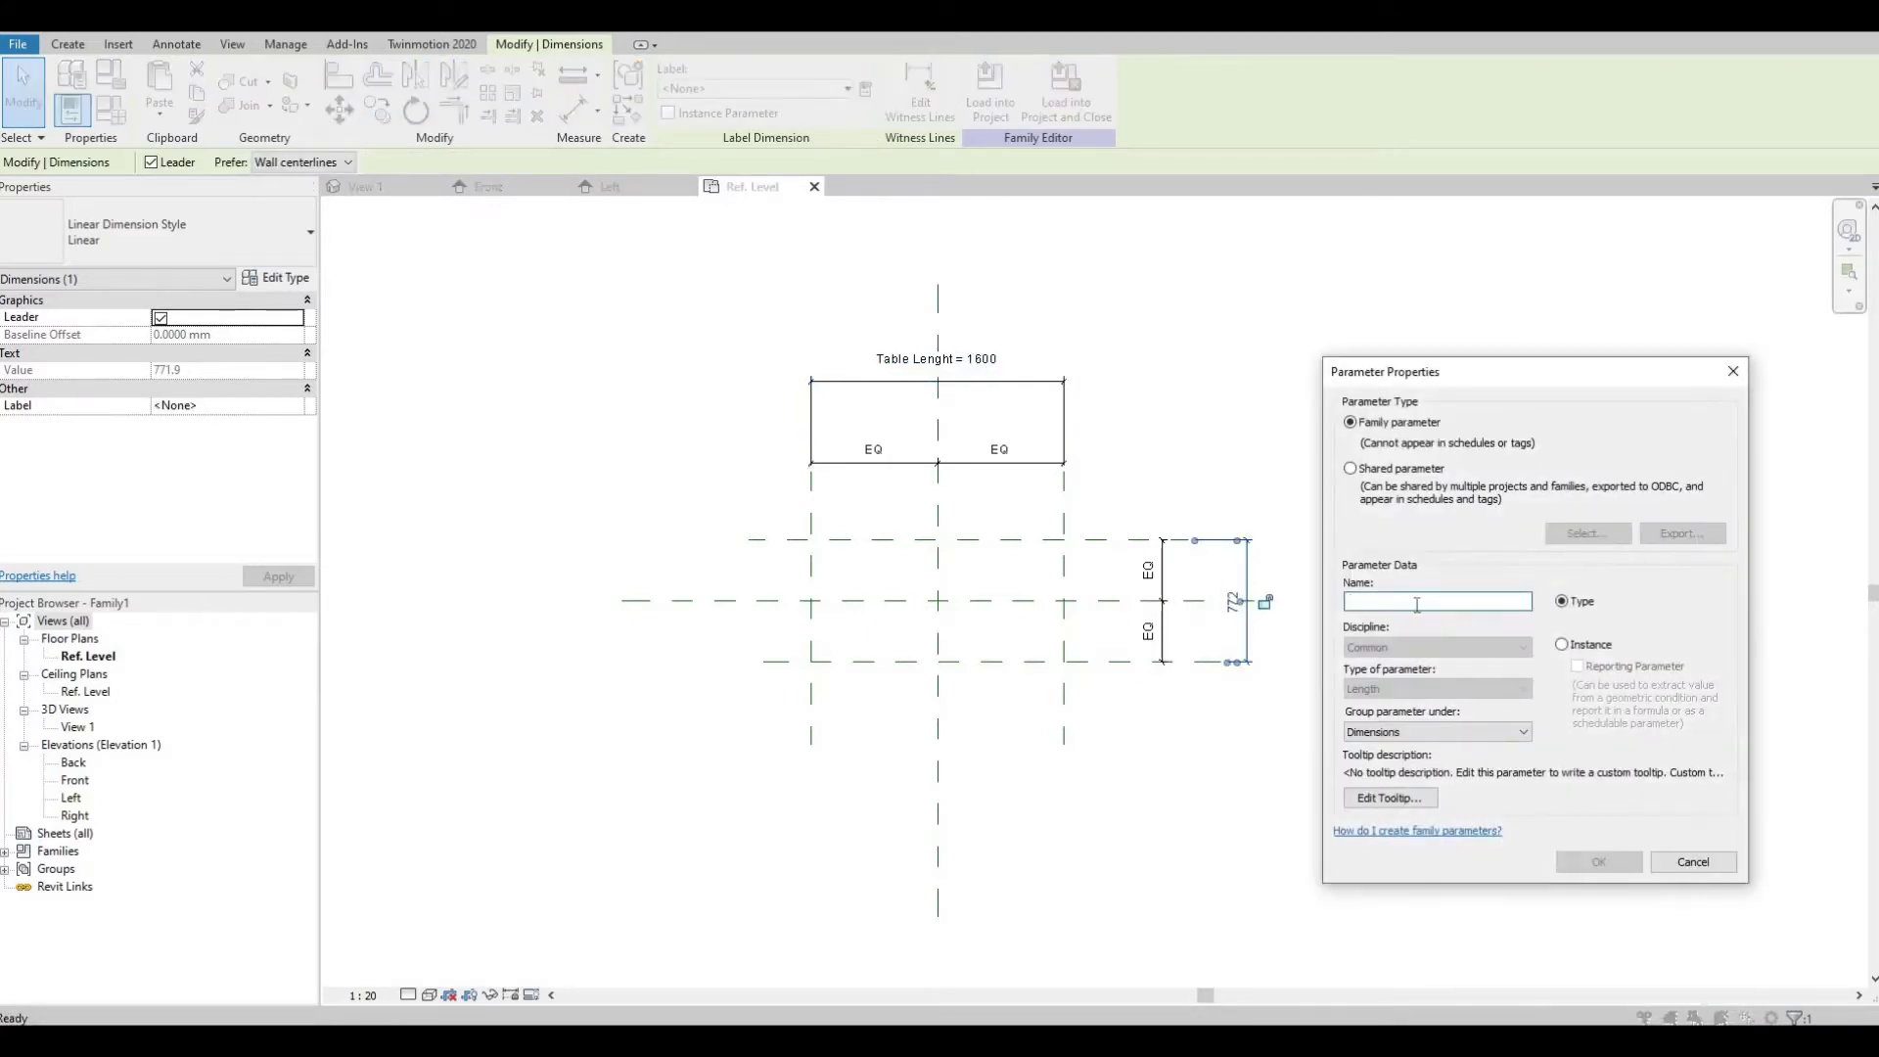
text(Table Depth)
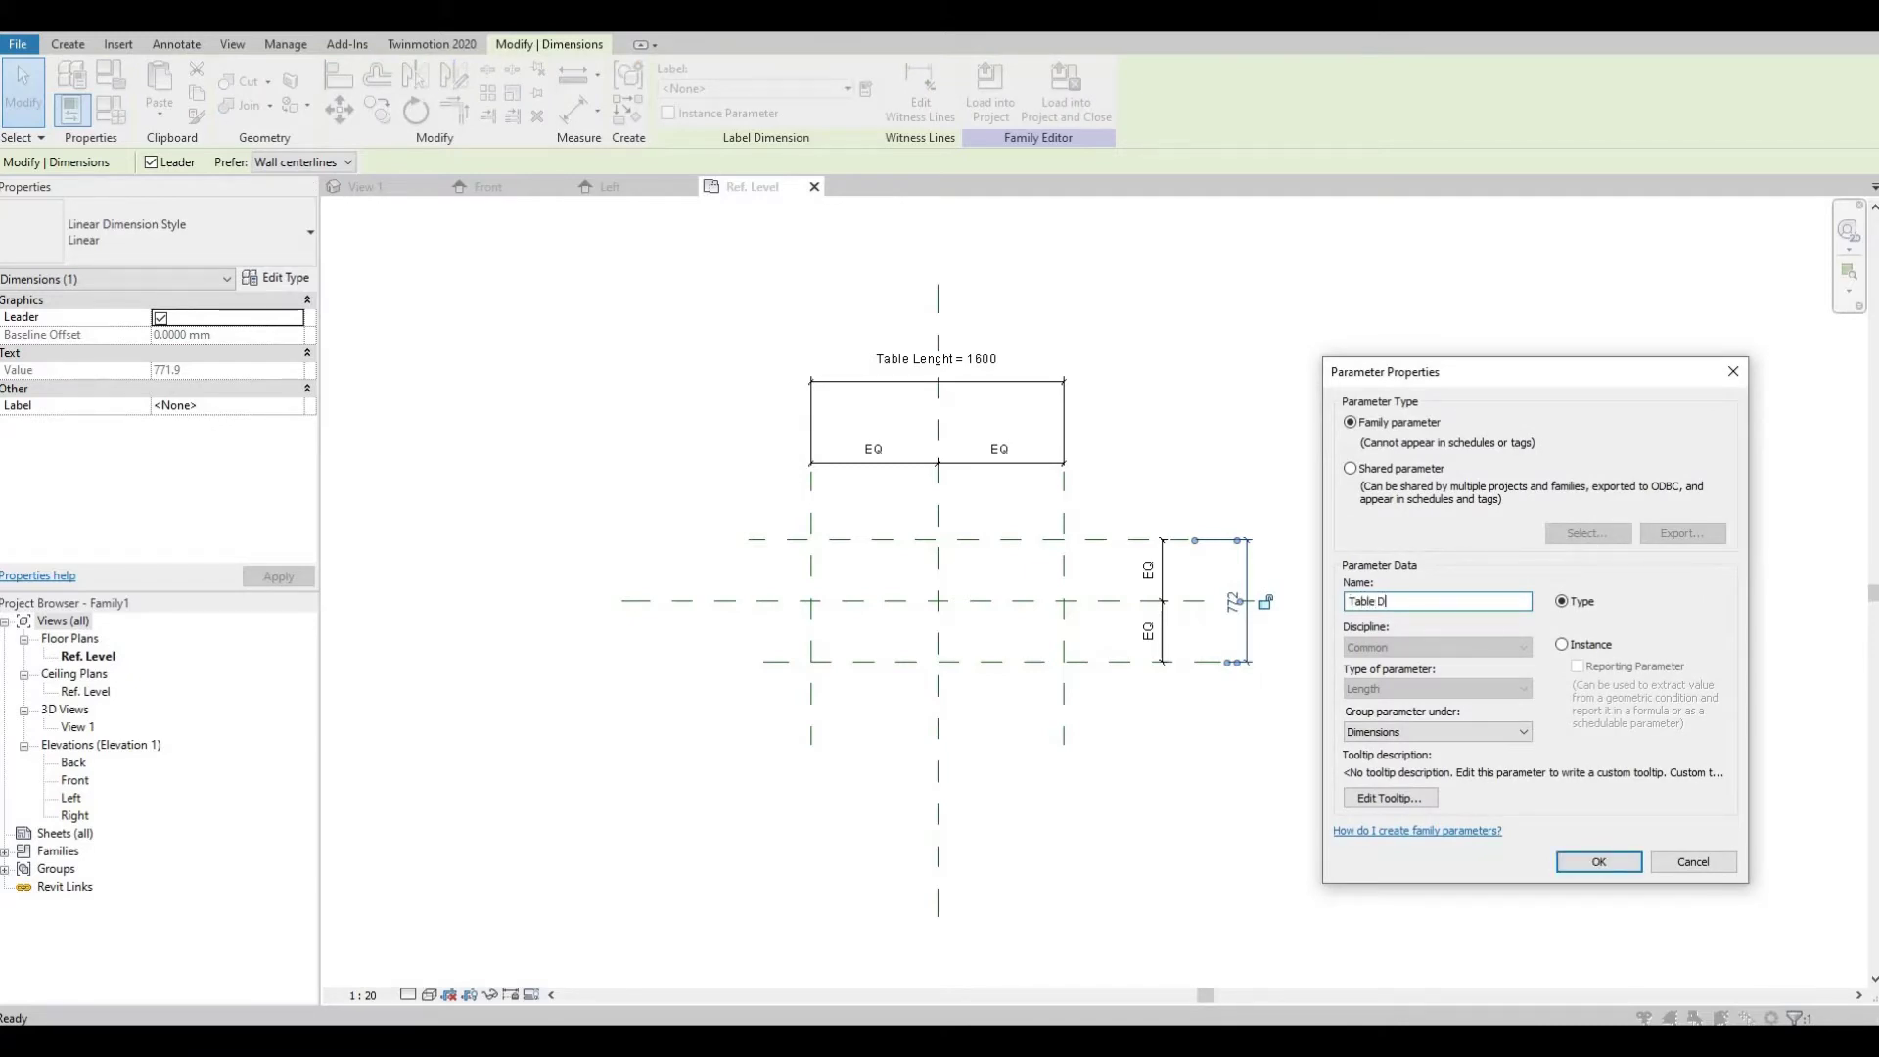
click(1562, 646)
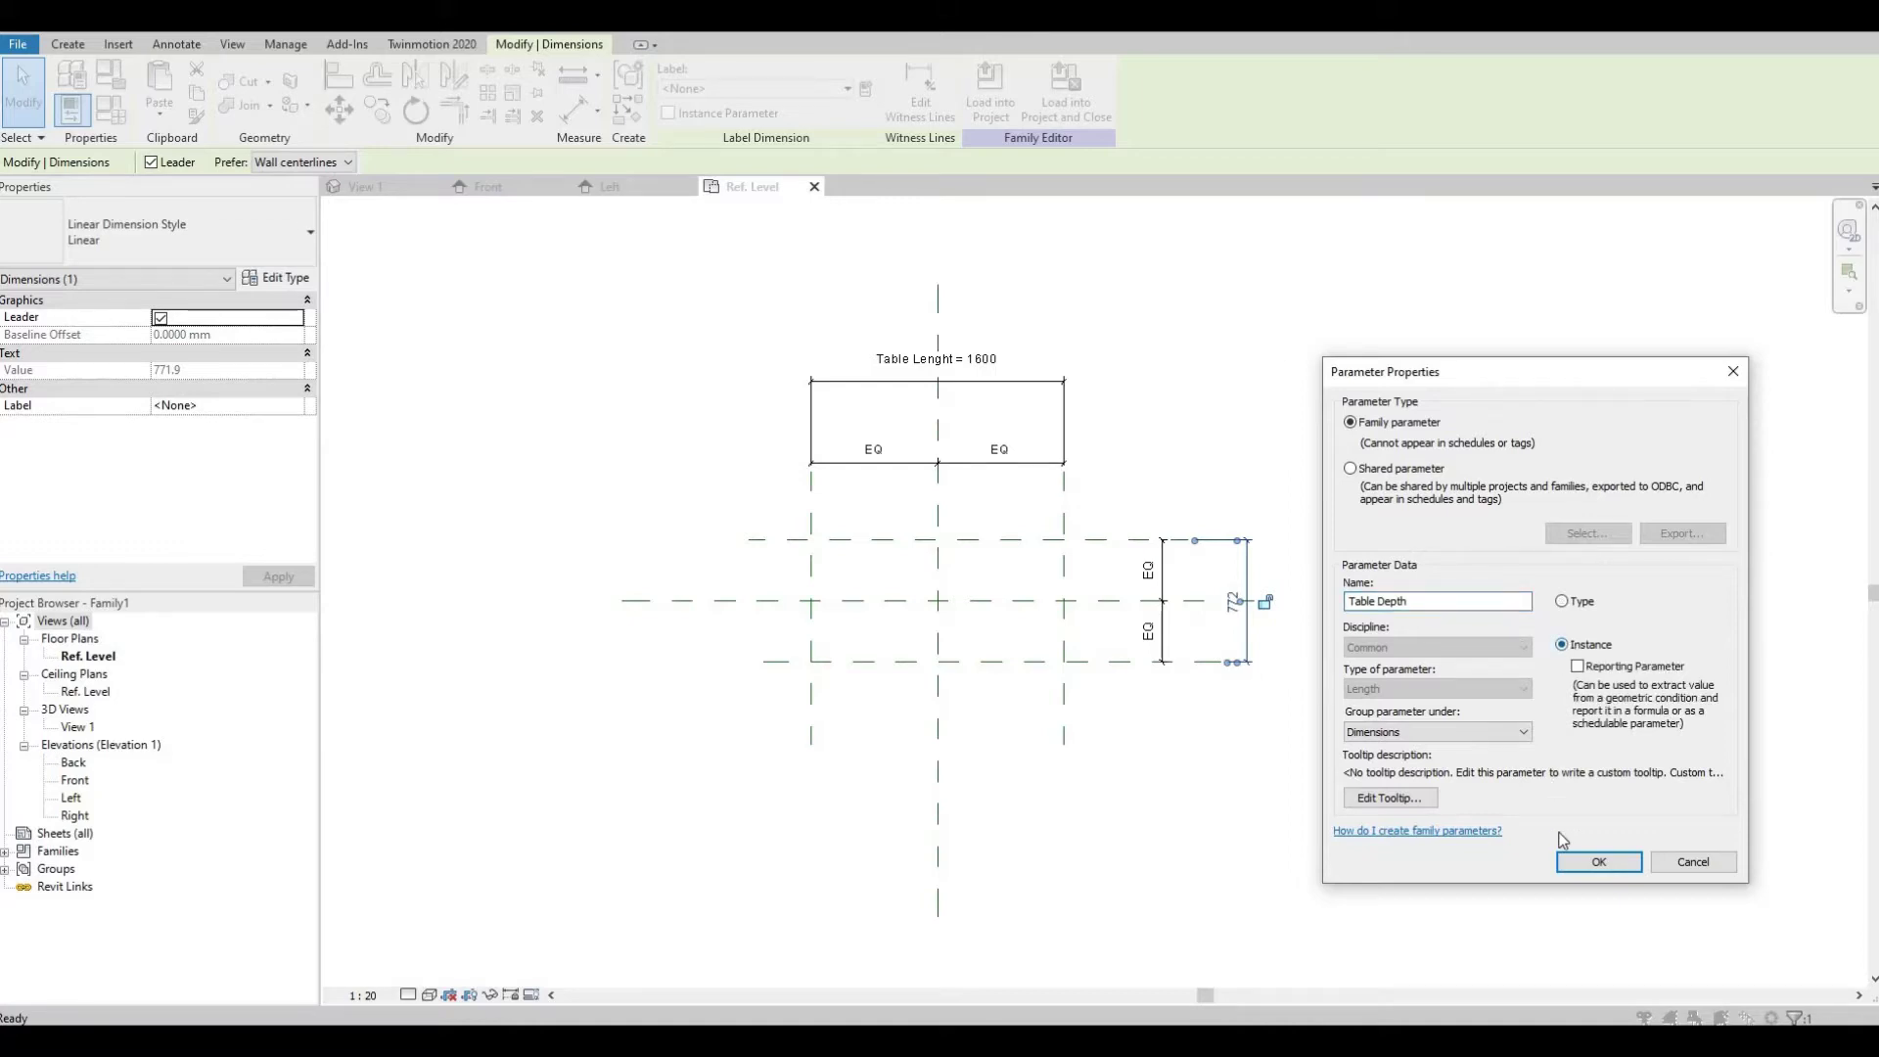
click(1597, 863)
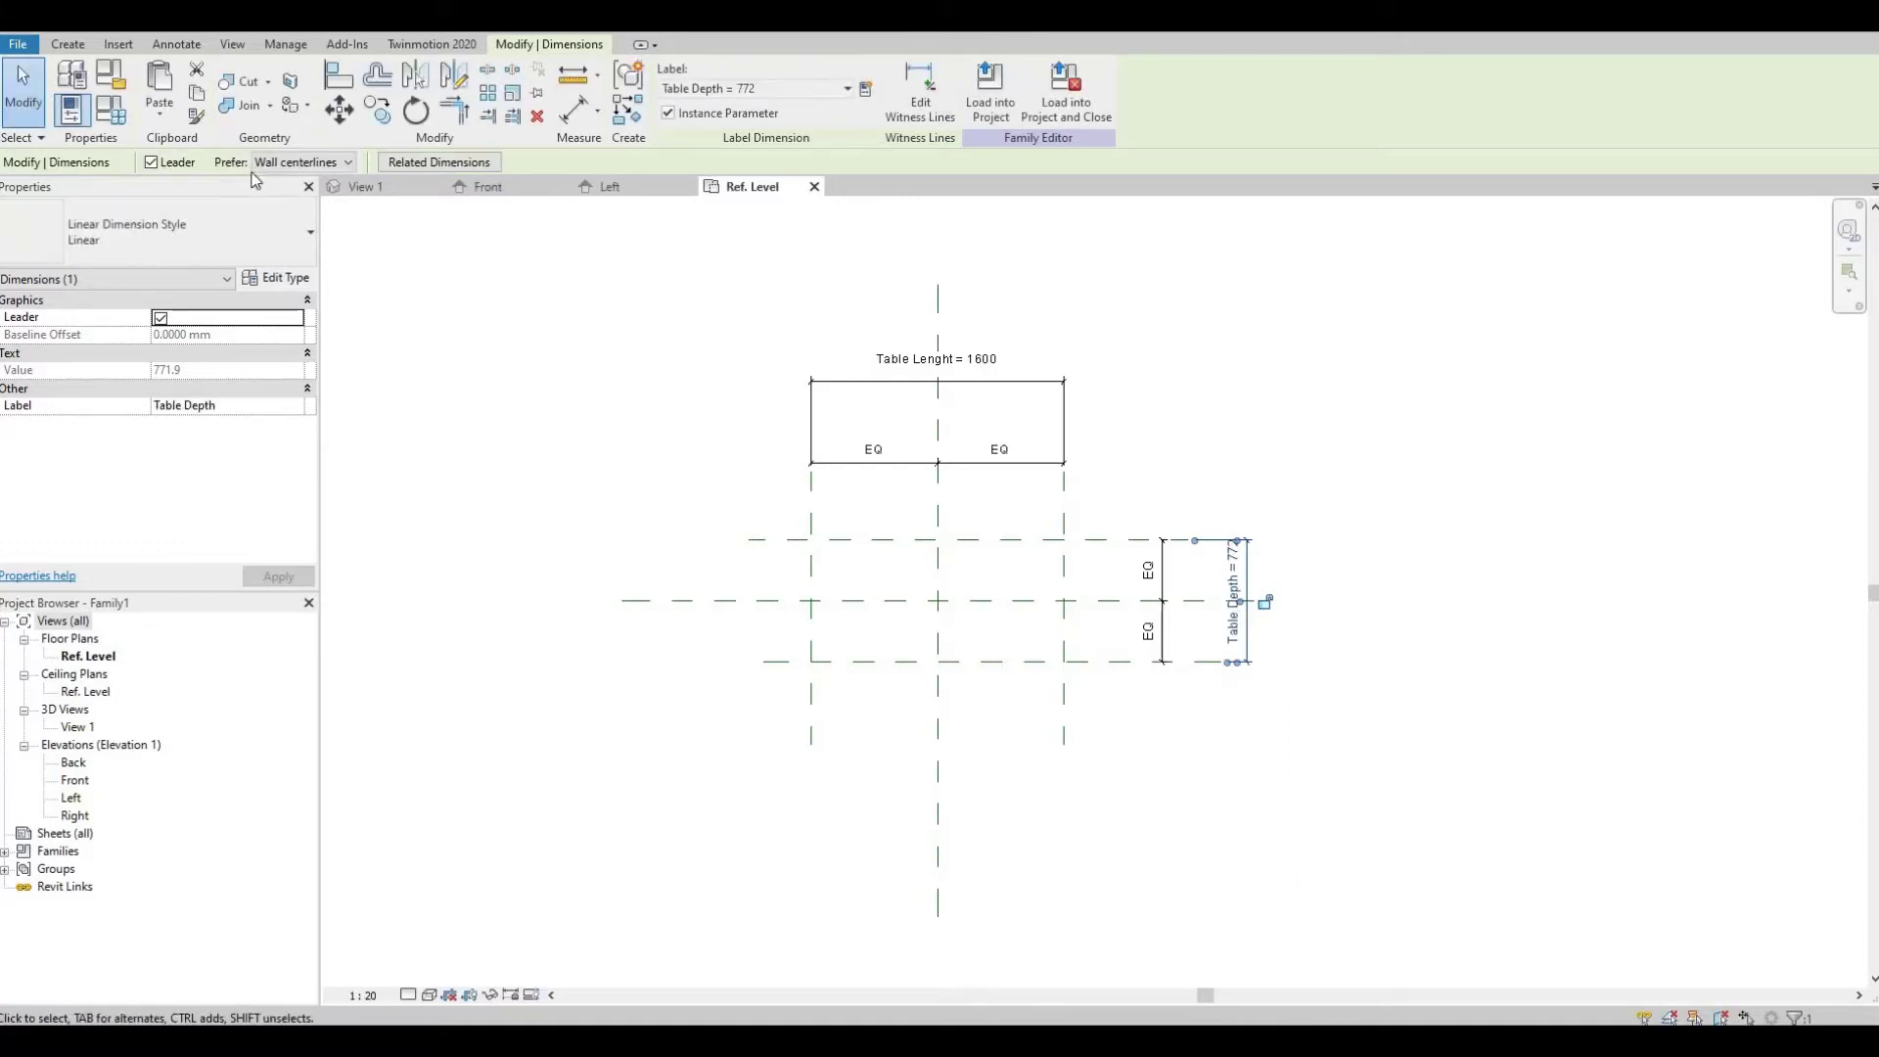
- Set Table Depth to 600 and Table Lenght to 1200 in the family types and apply the changes
click(111, 111)
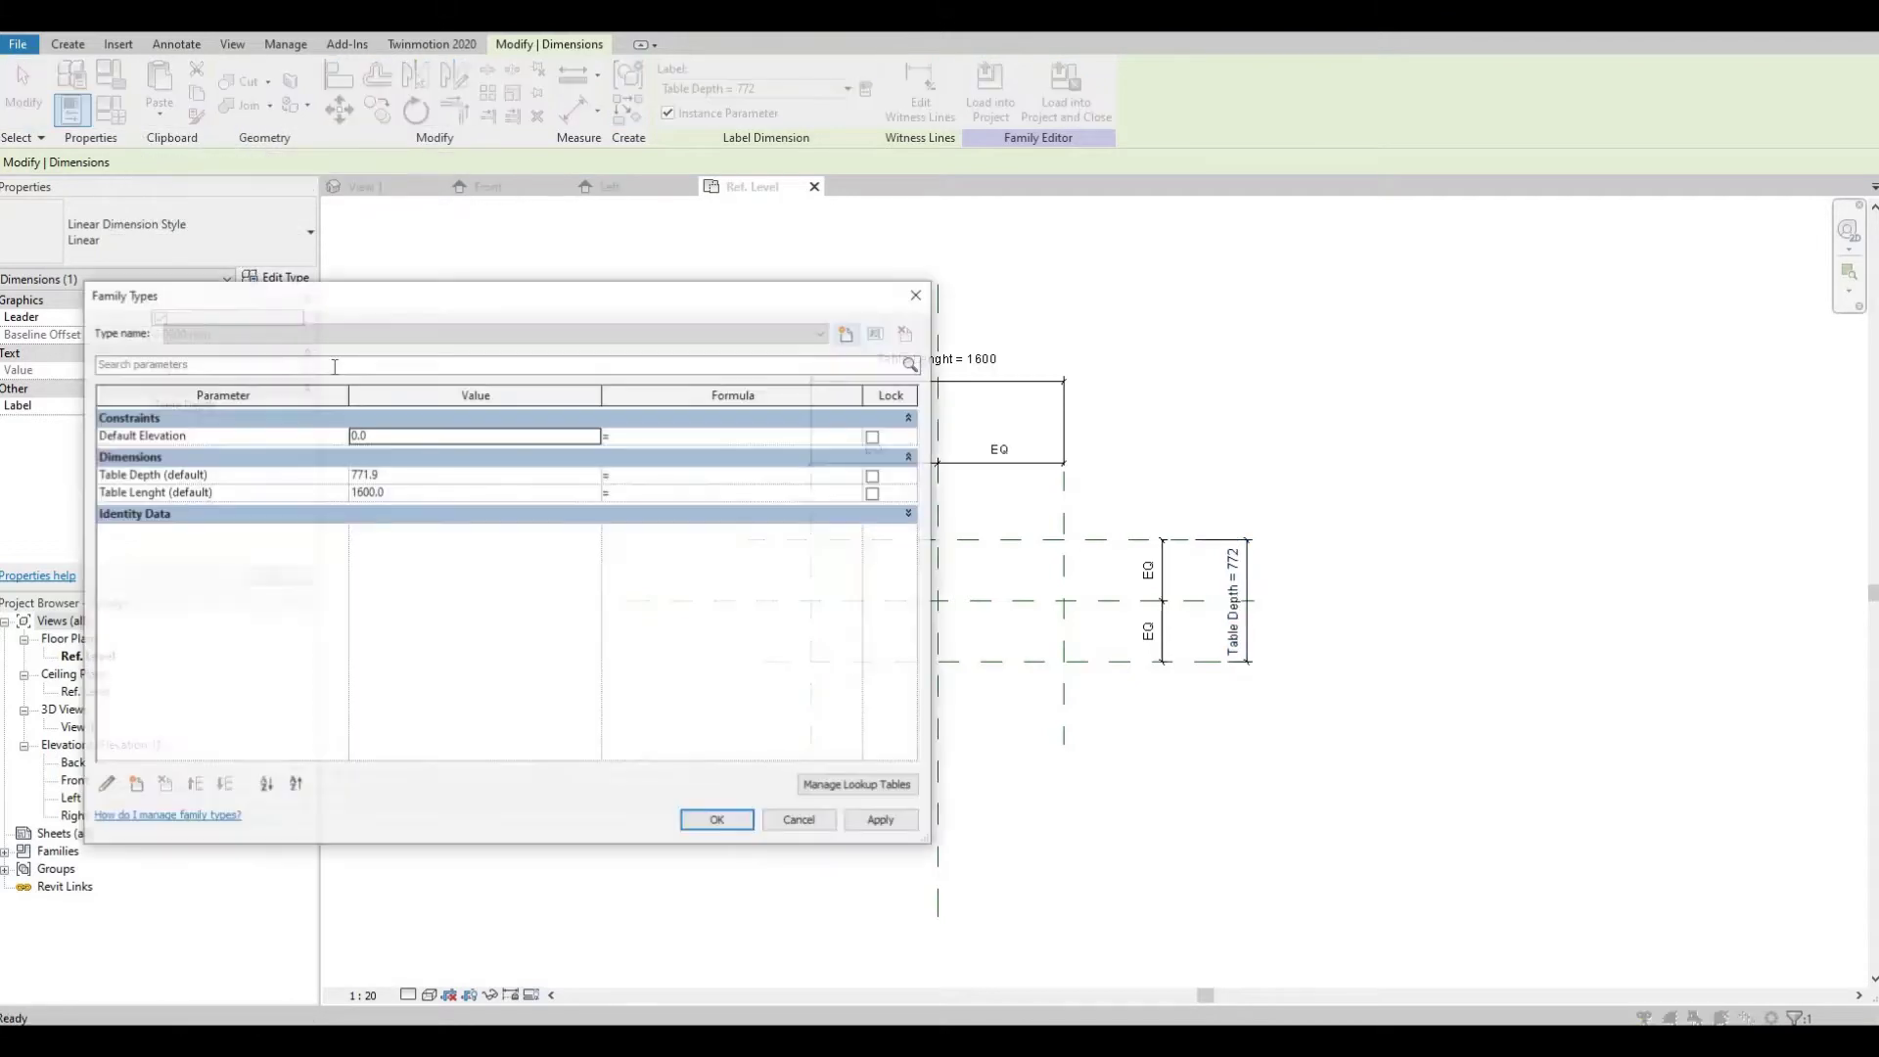
click(412, 476)
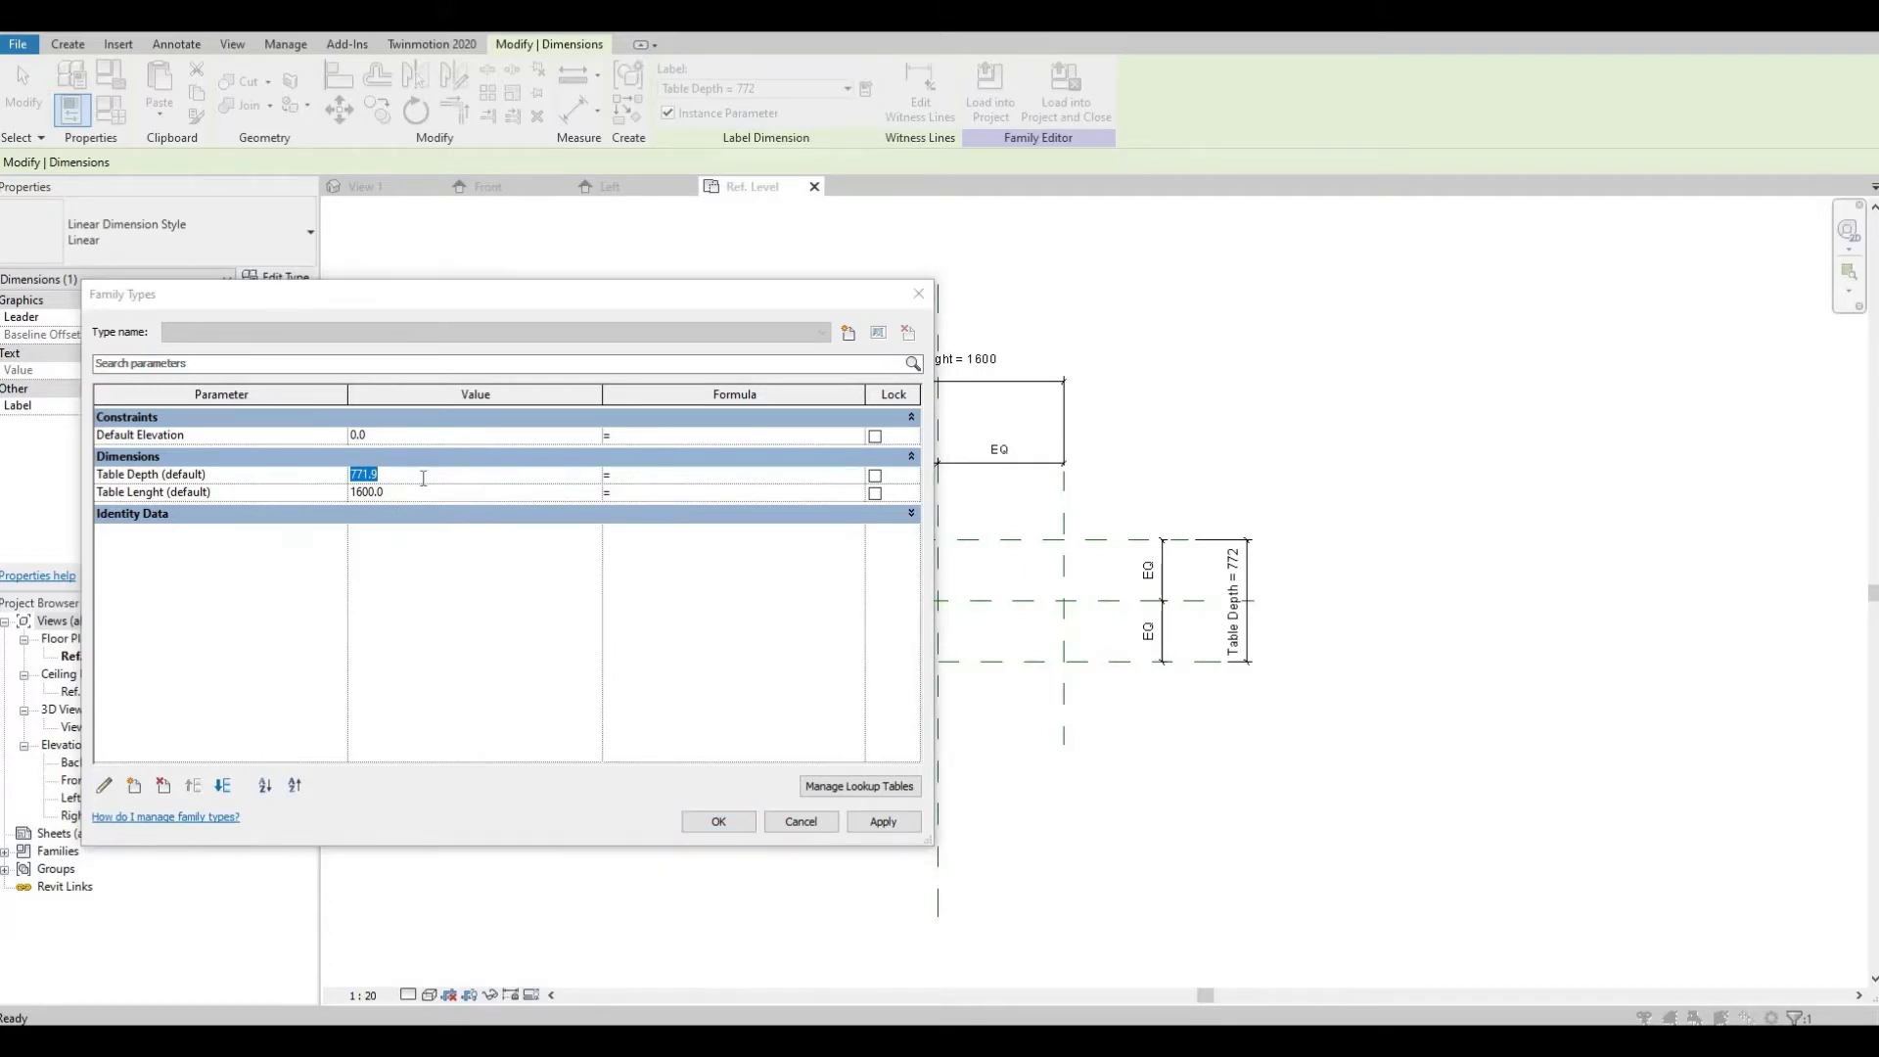
text(600)
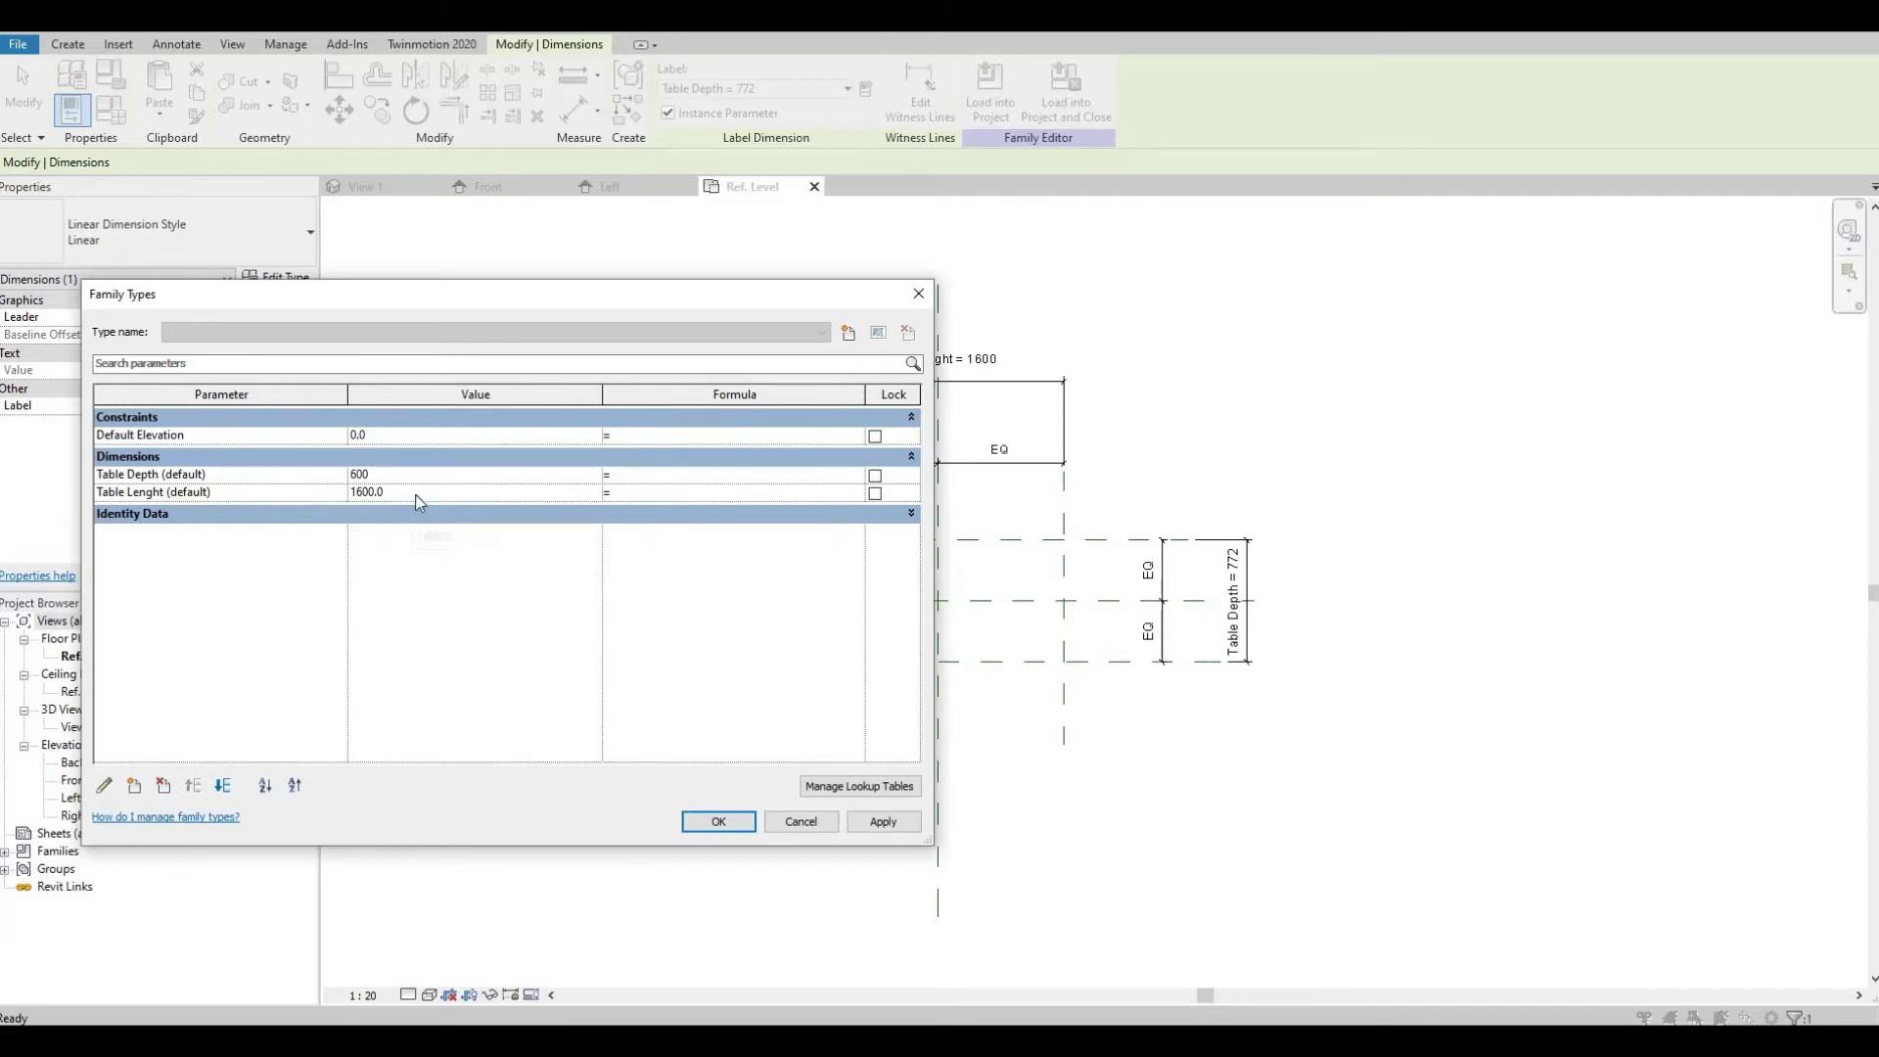
click(386, 493)
text(1200)
click(887, 822)
click(730, 824)
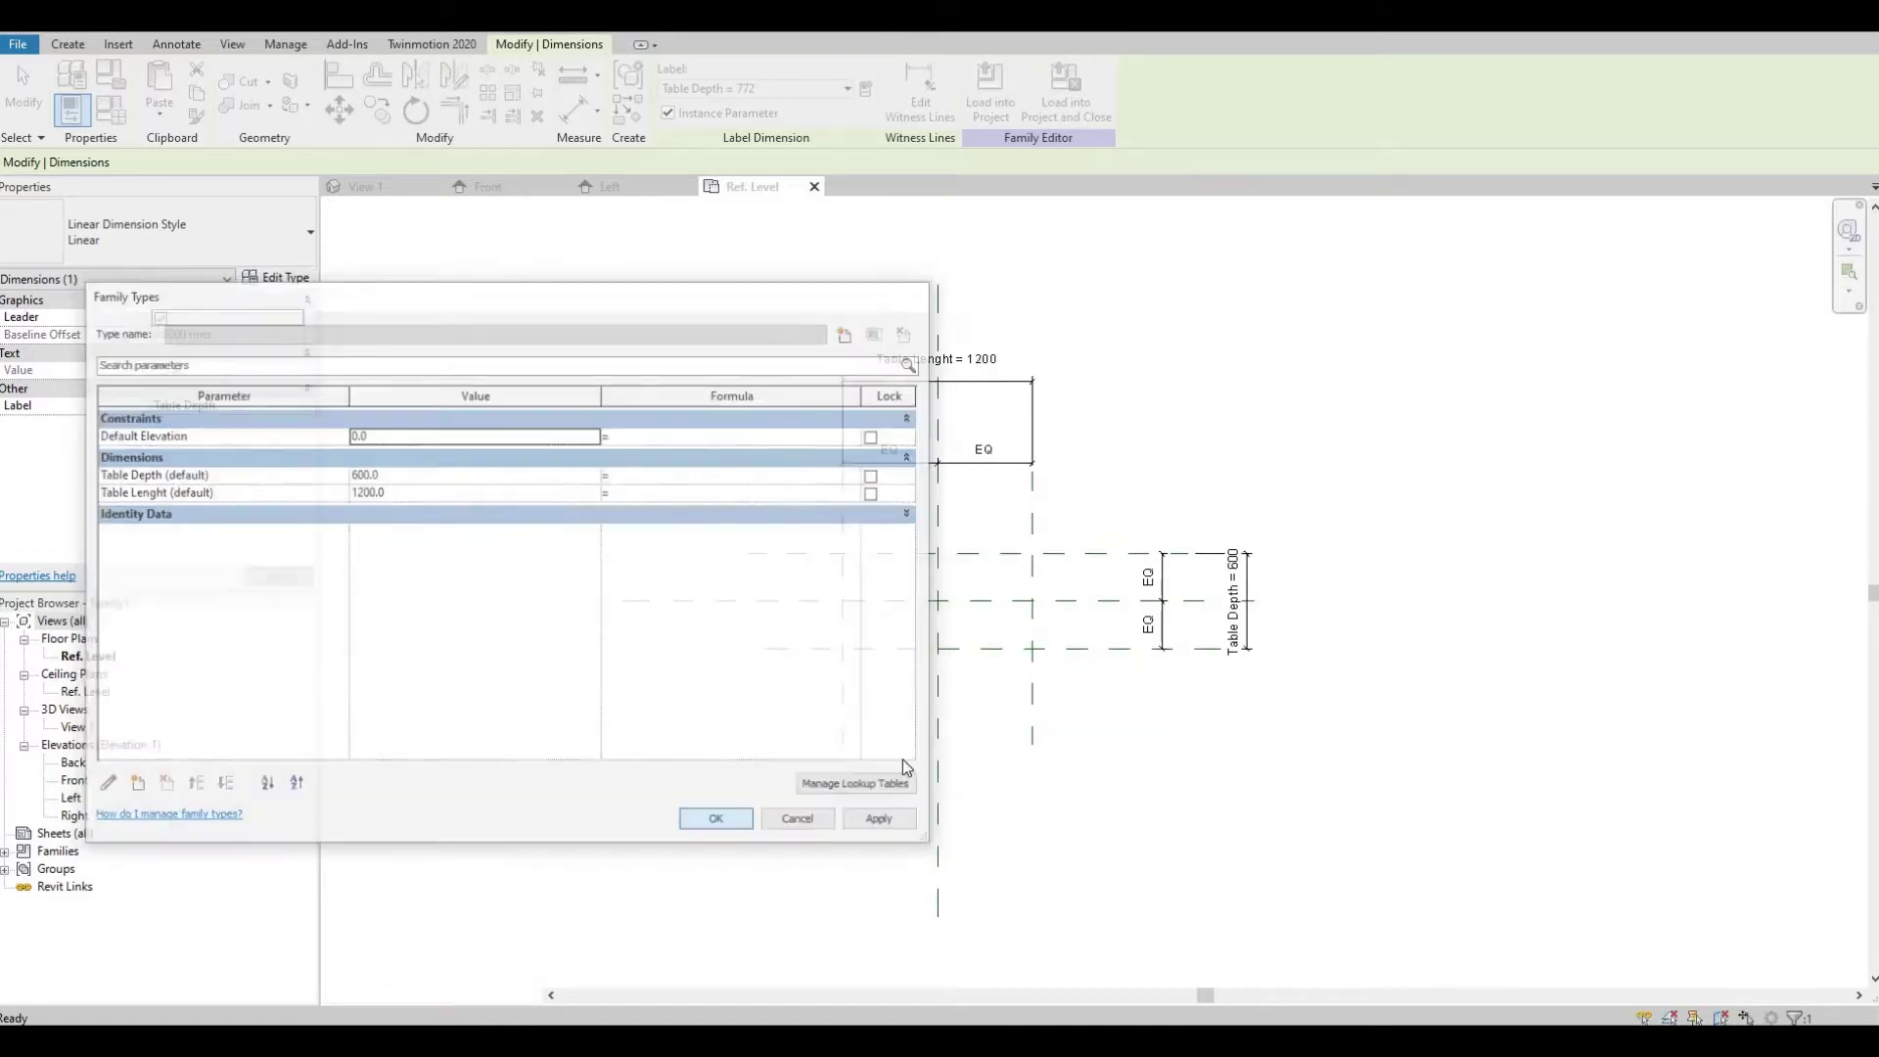
click(900, 739)
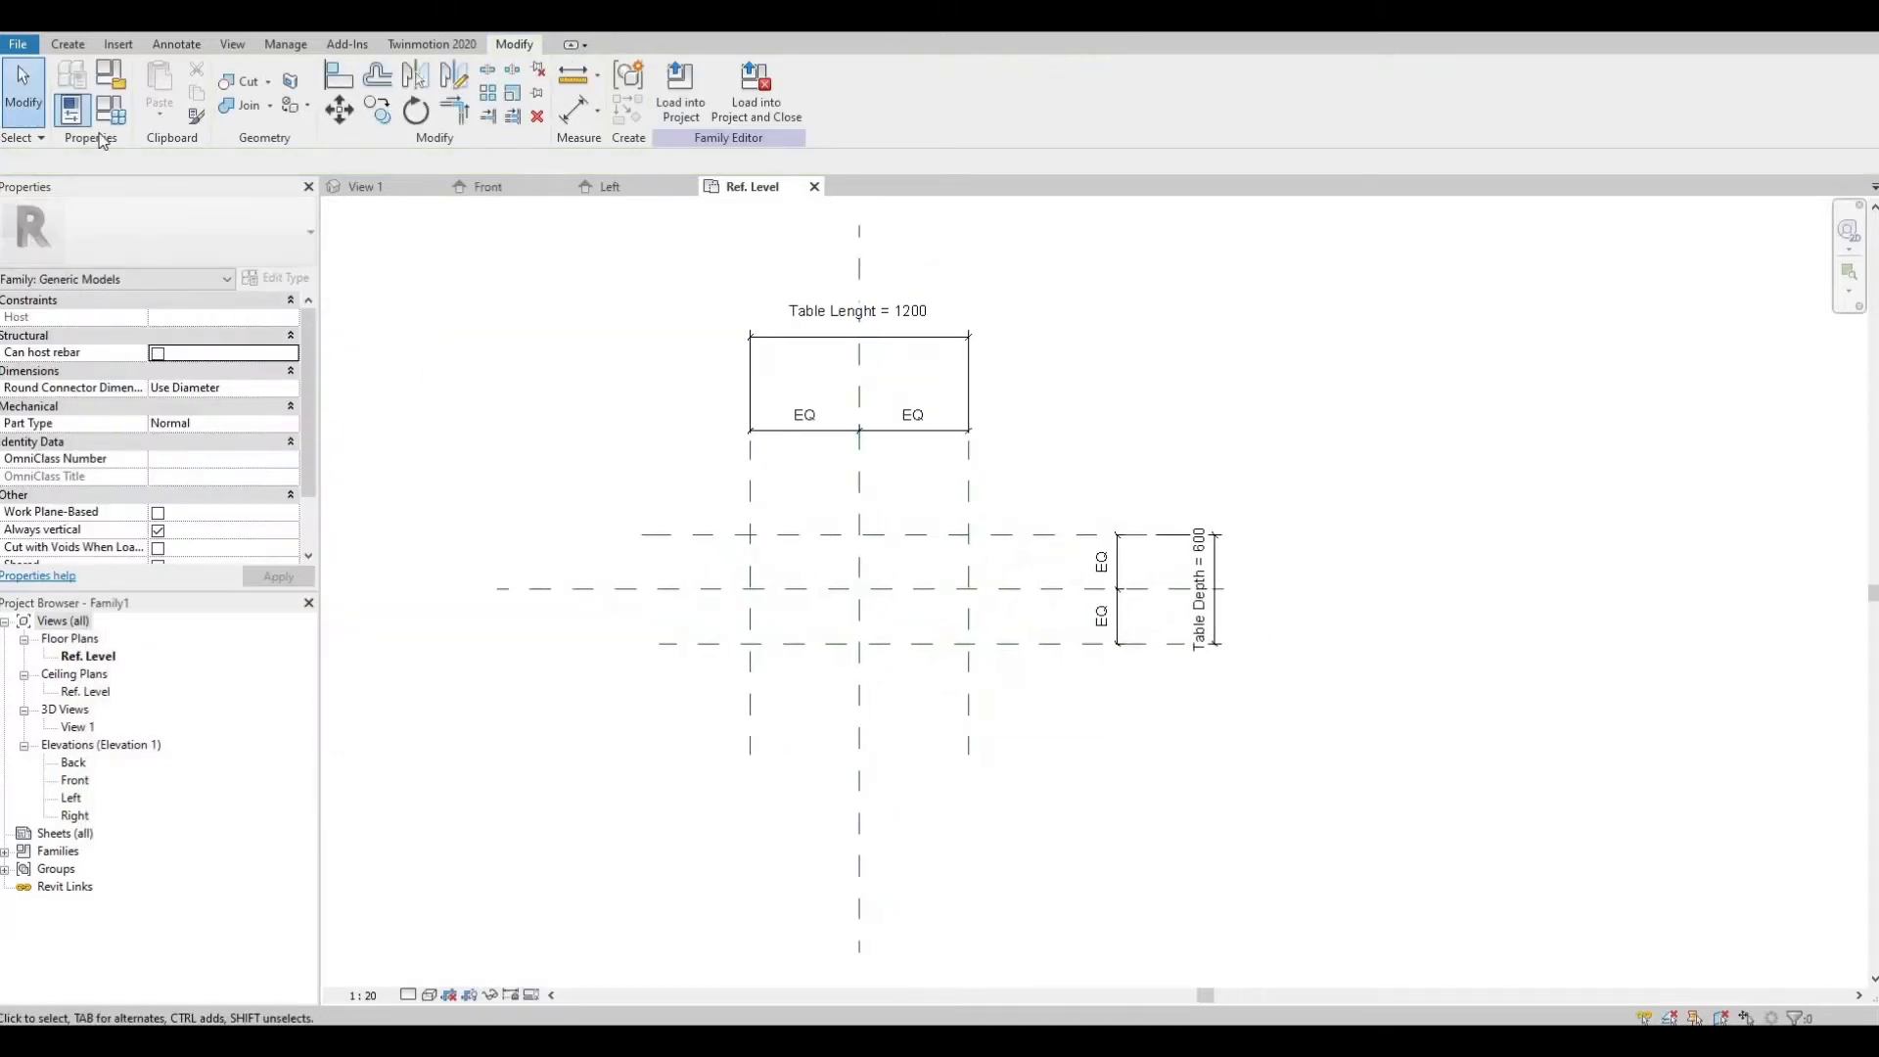
- Start an extrusion and sketch a 1200 x 600 rectangle between the intersections of the outer reference planes
click(76, 44)
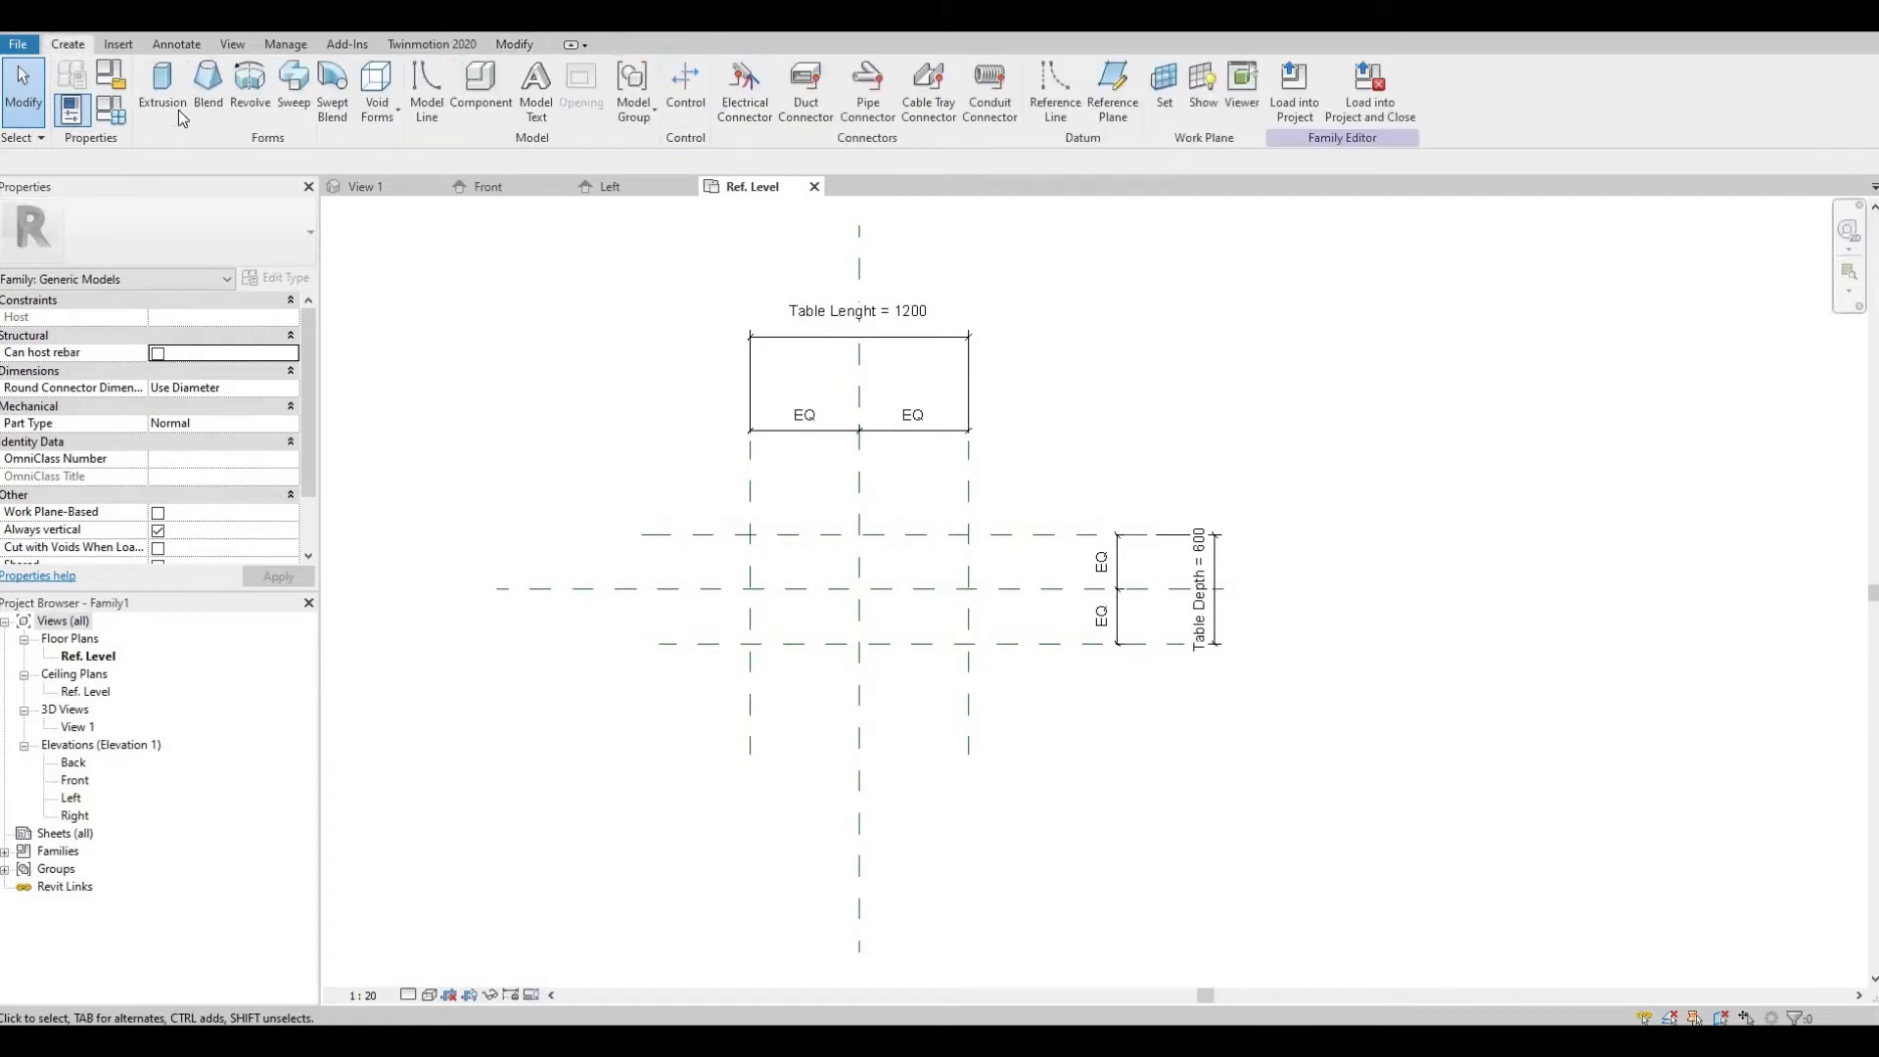
click(165, 86)
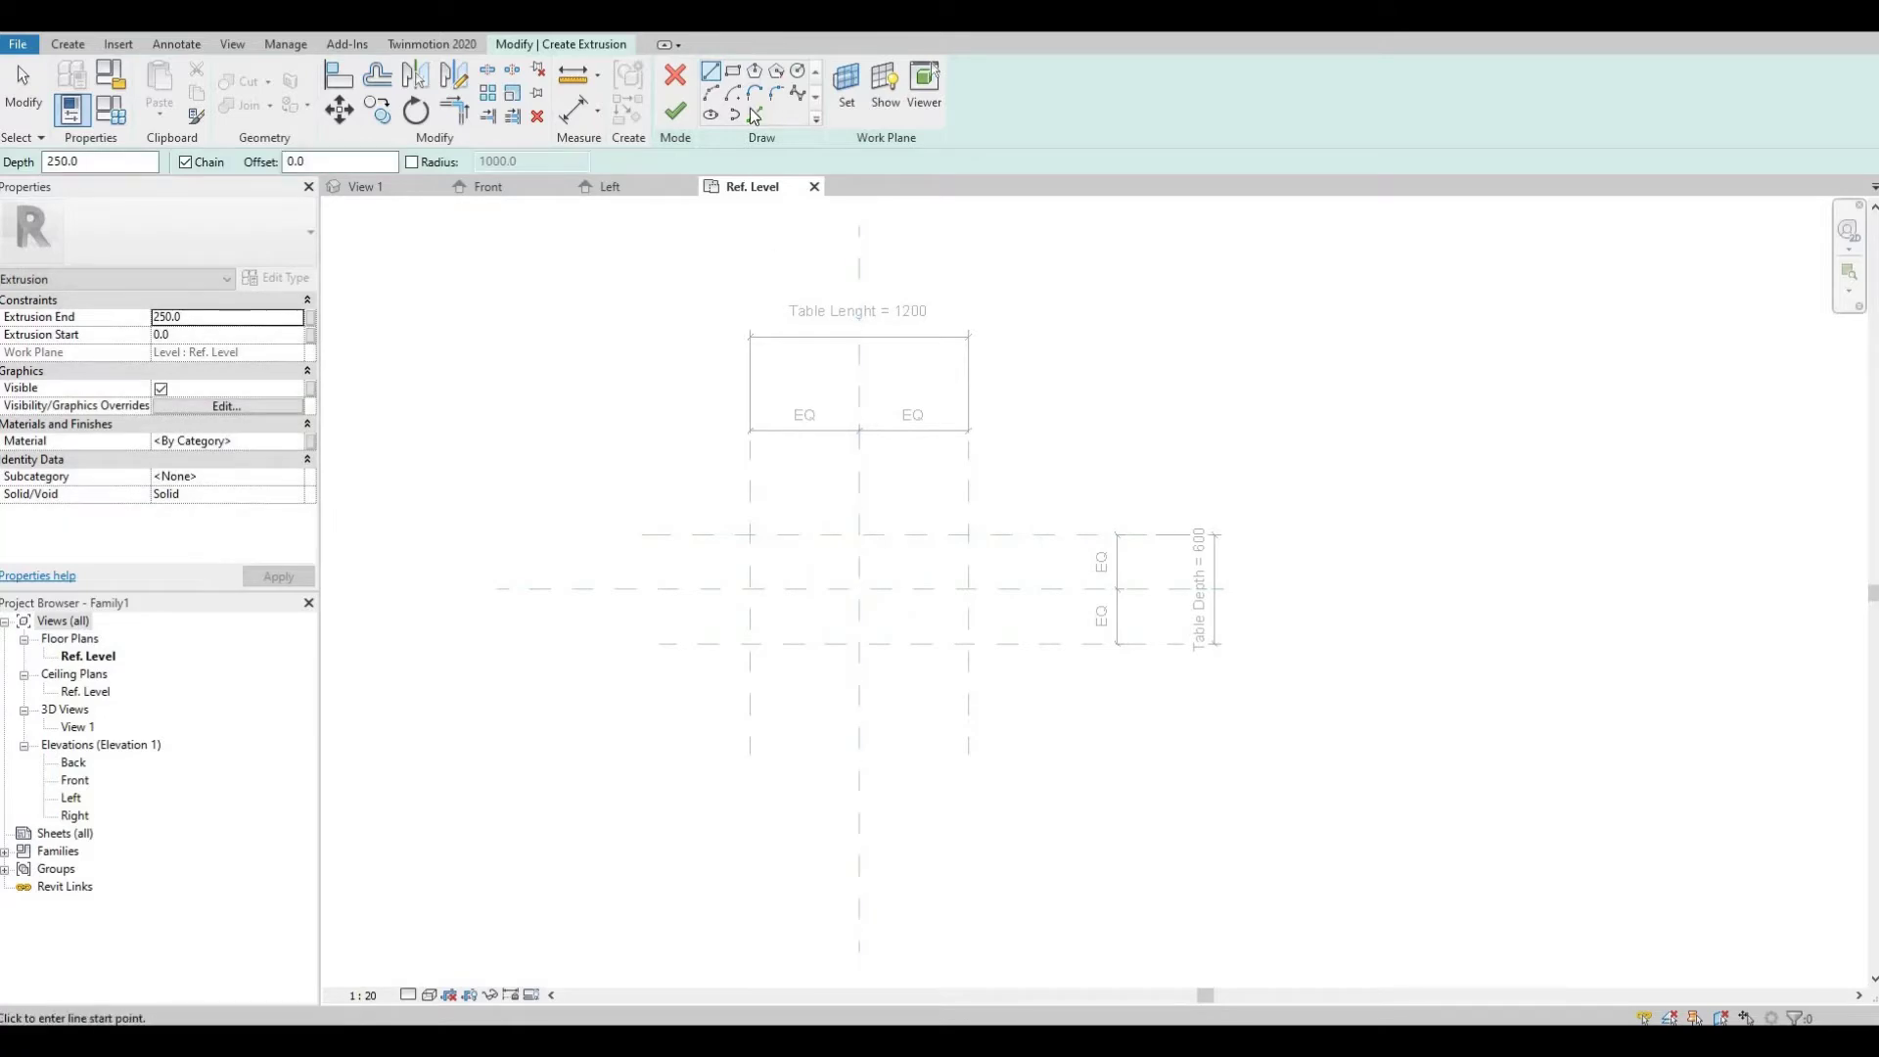
click(733, 71)
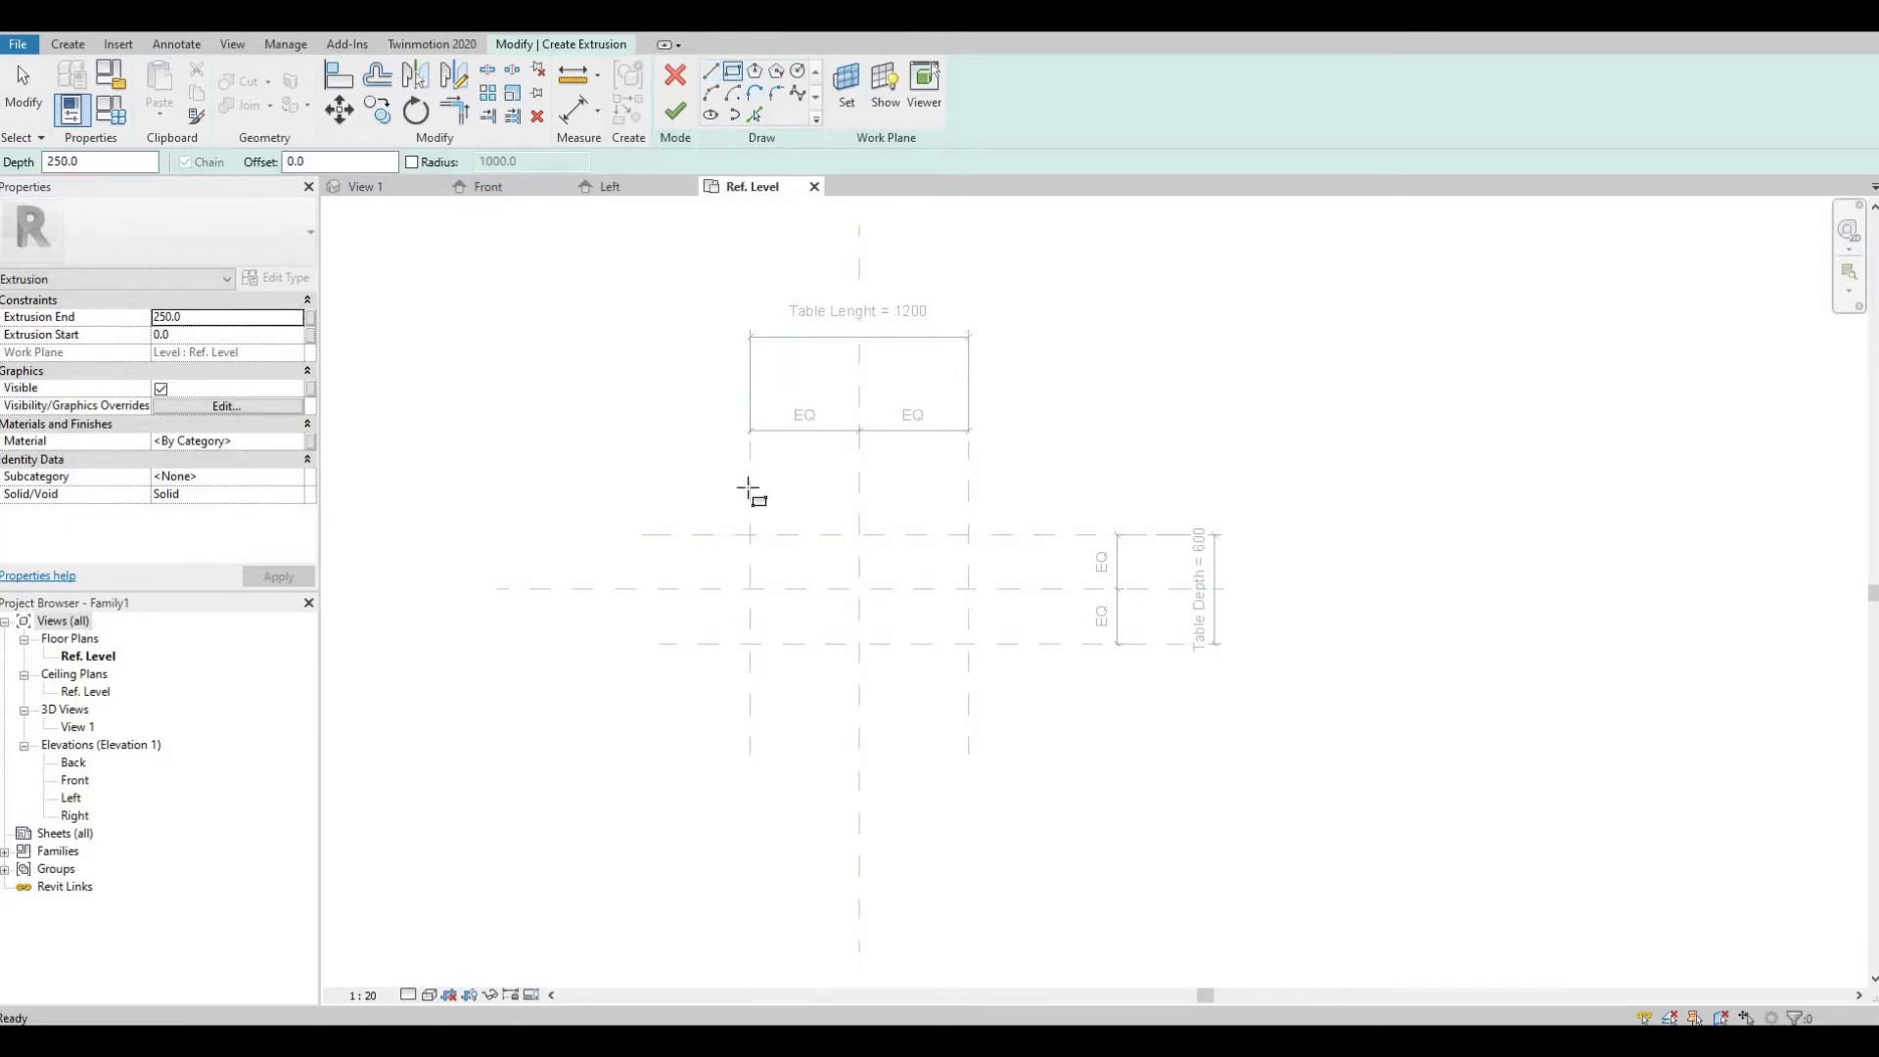
click(750, 534)
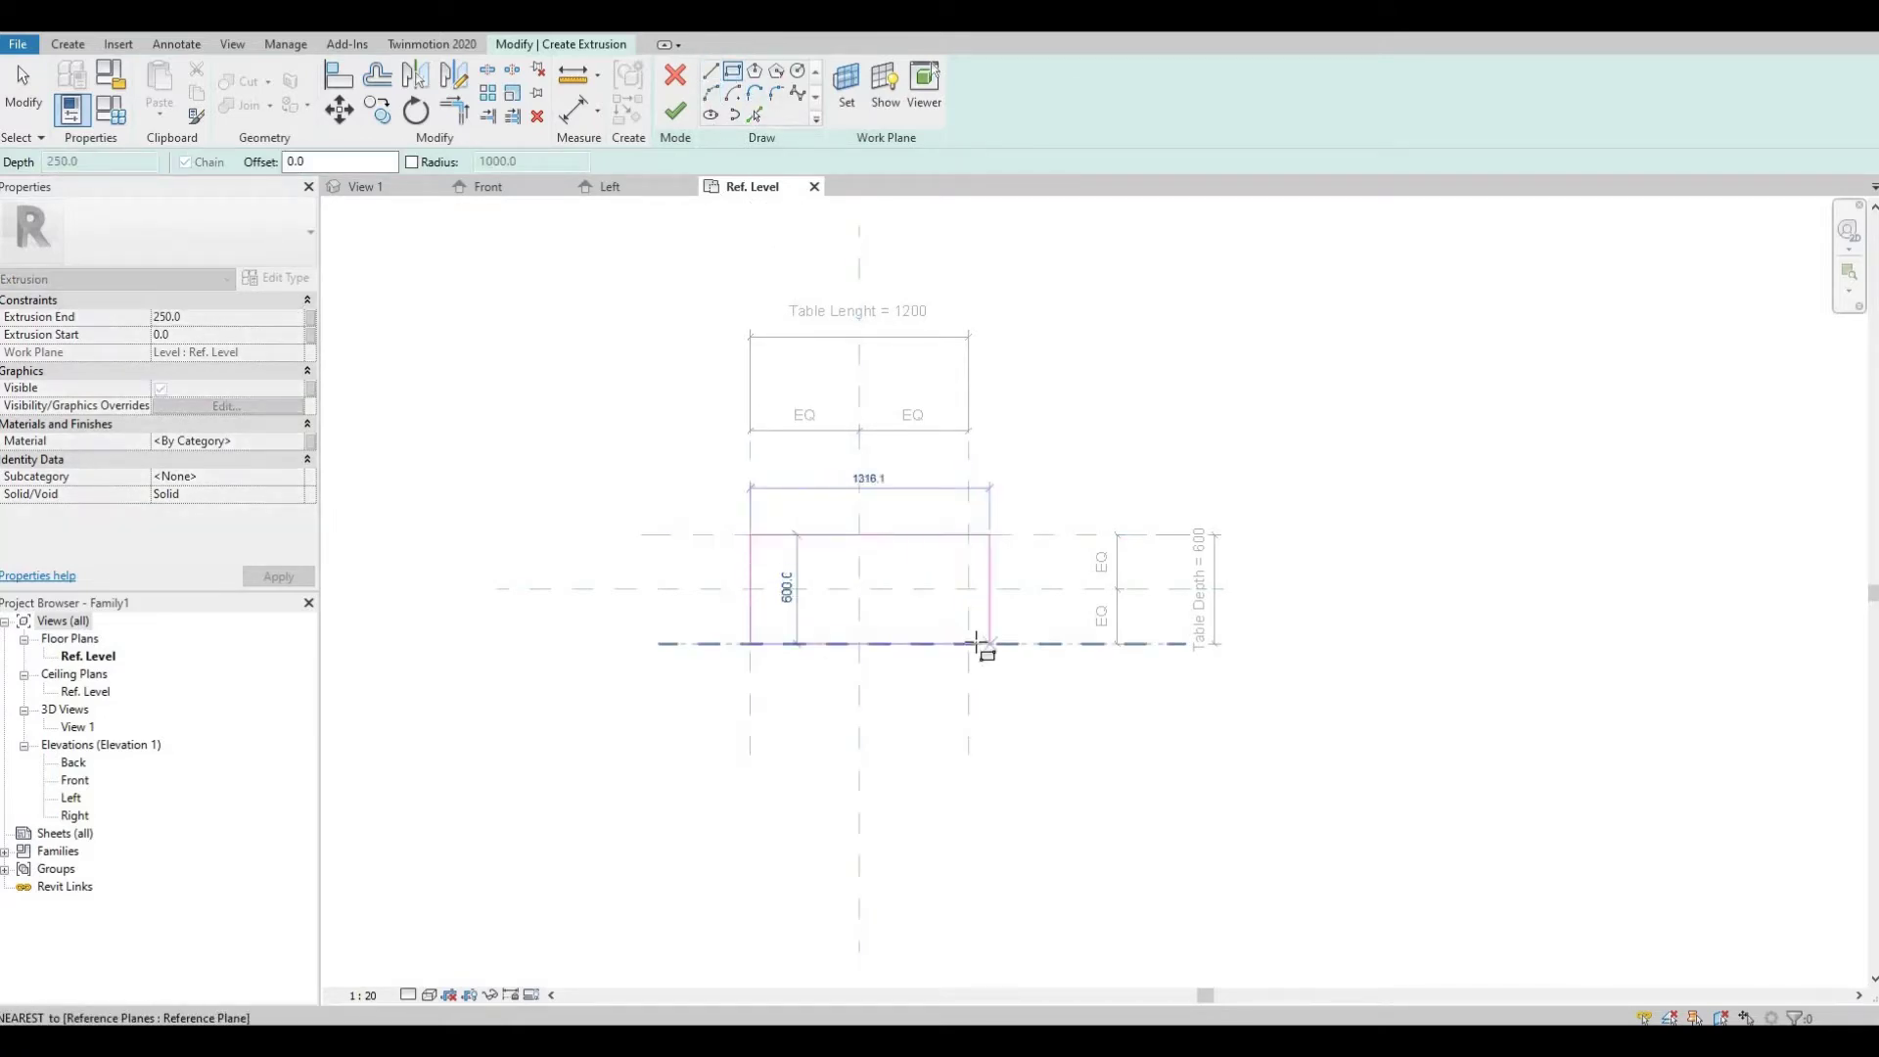
click(969, 643)
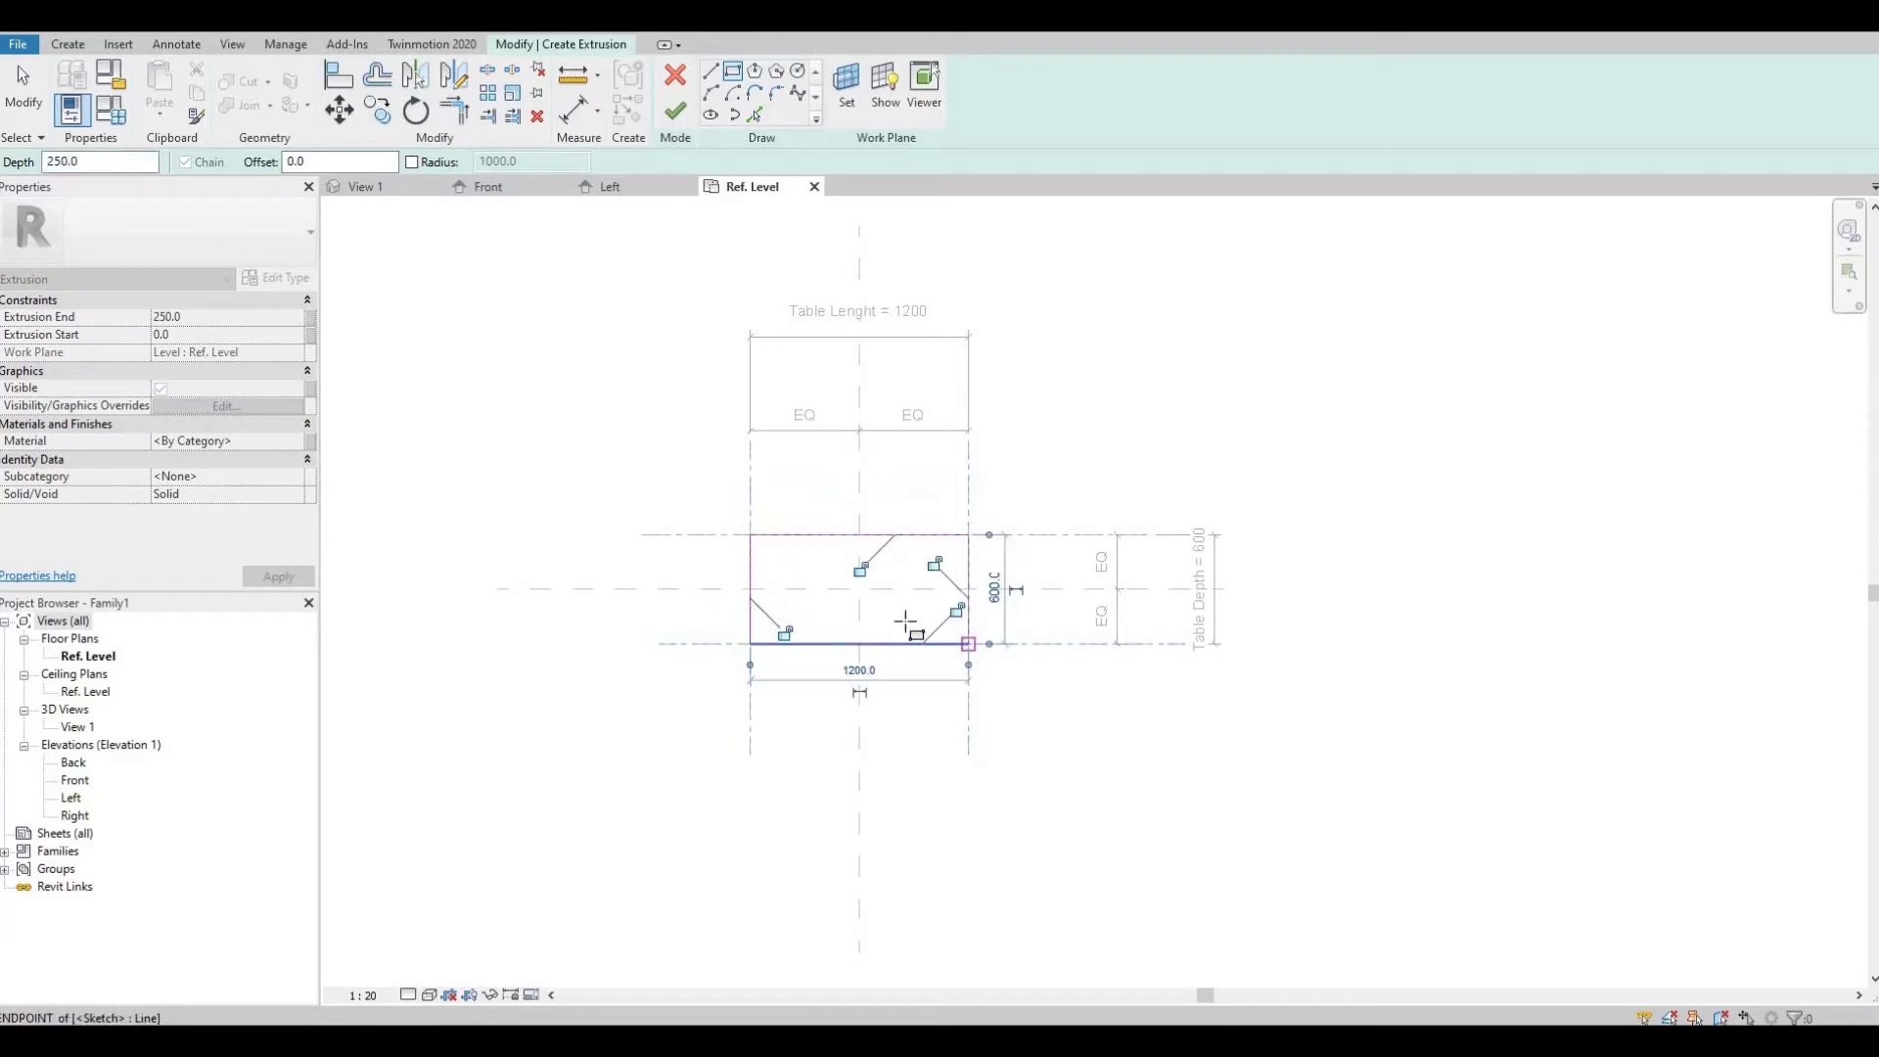
- Lock the rectangle's edges to the surrounding reference planes and finish the extrusion
click(861, 569)
click(934, 565)
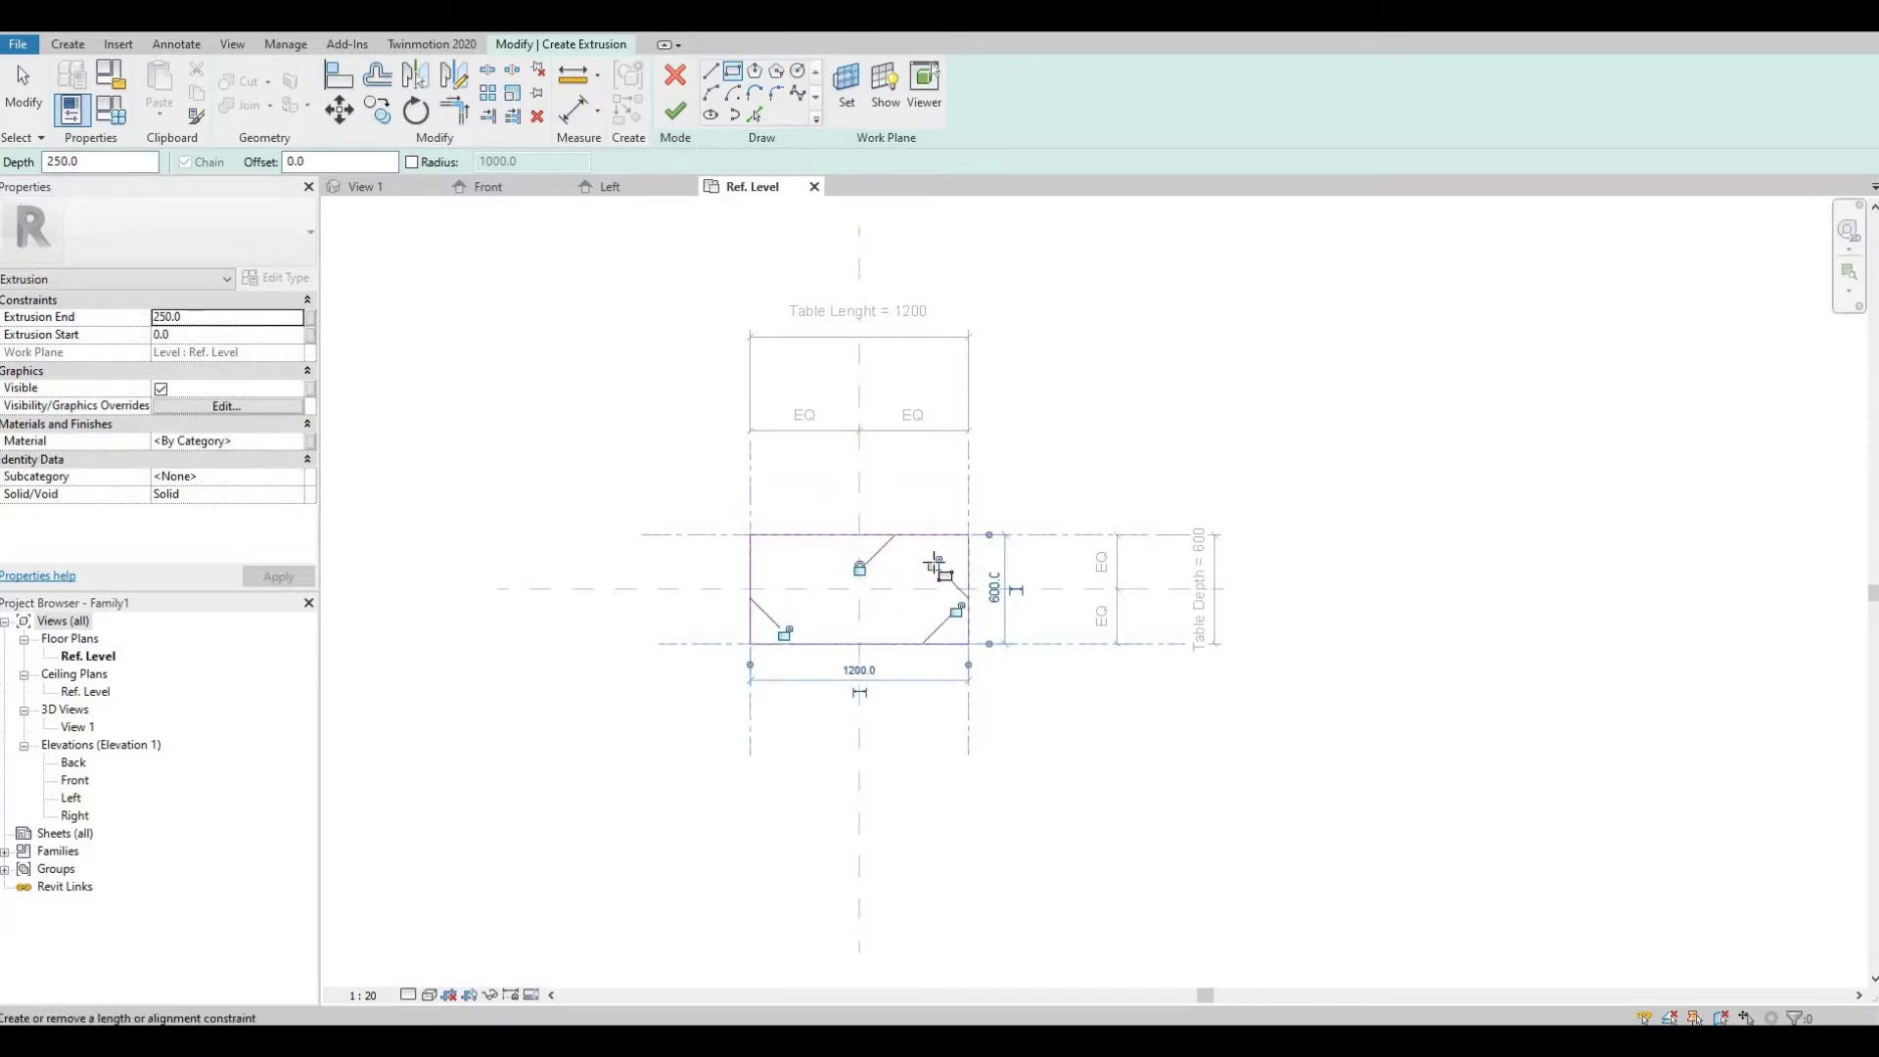
click(784, 633)
click(675, 116)
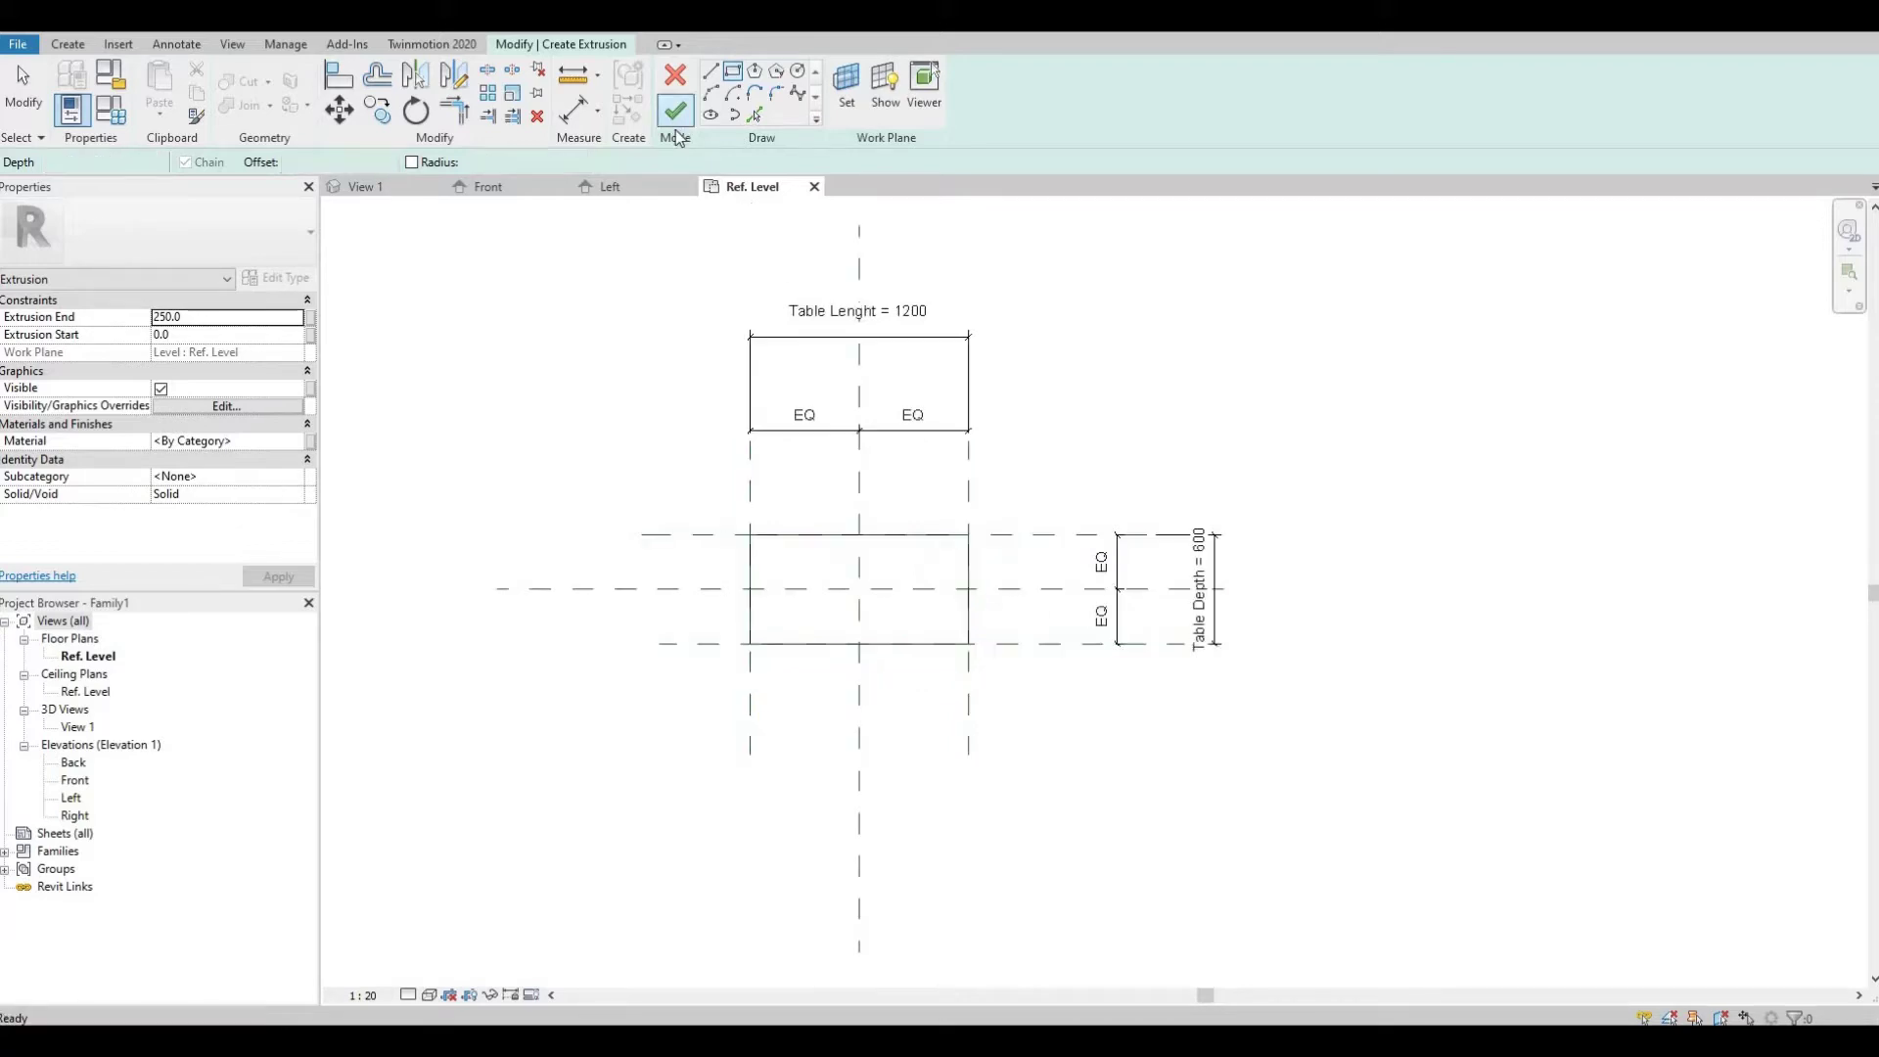
- In the Front elevation, draw a horizontal reference plane above the extrusion, about 1241 mm above Ref. Level
double_click(71, 782)
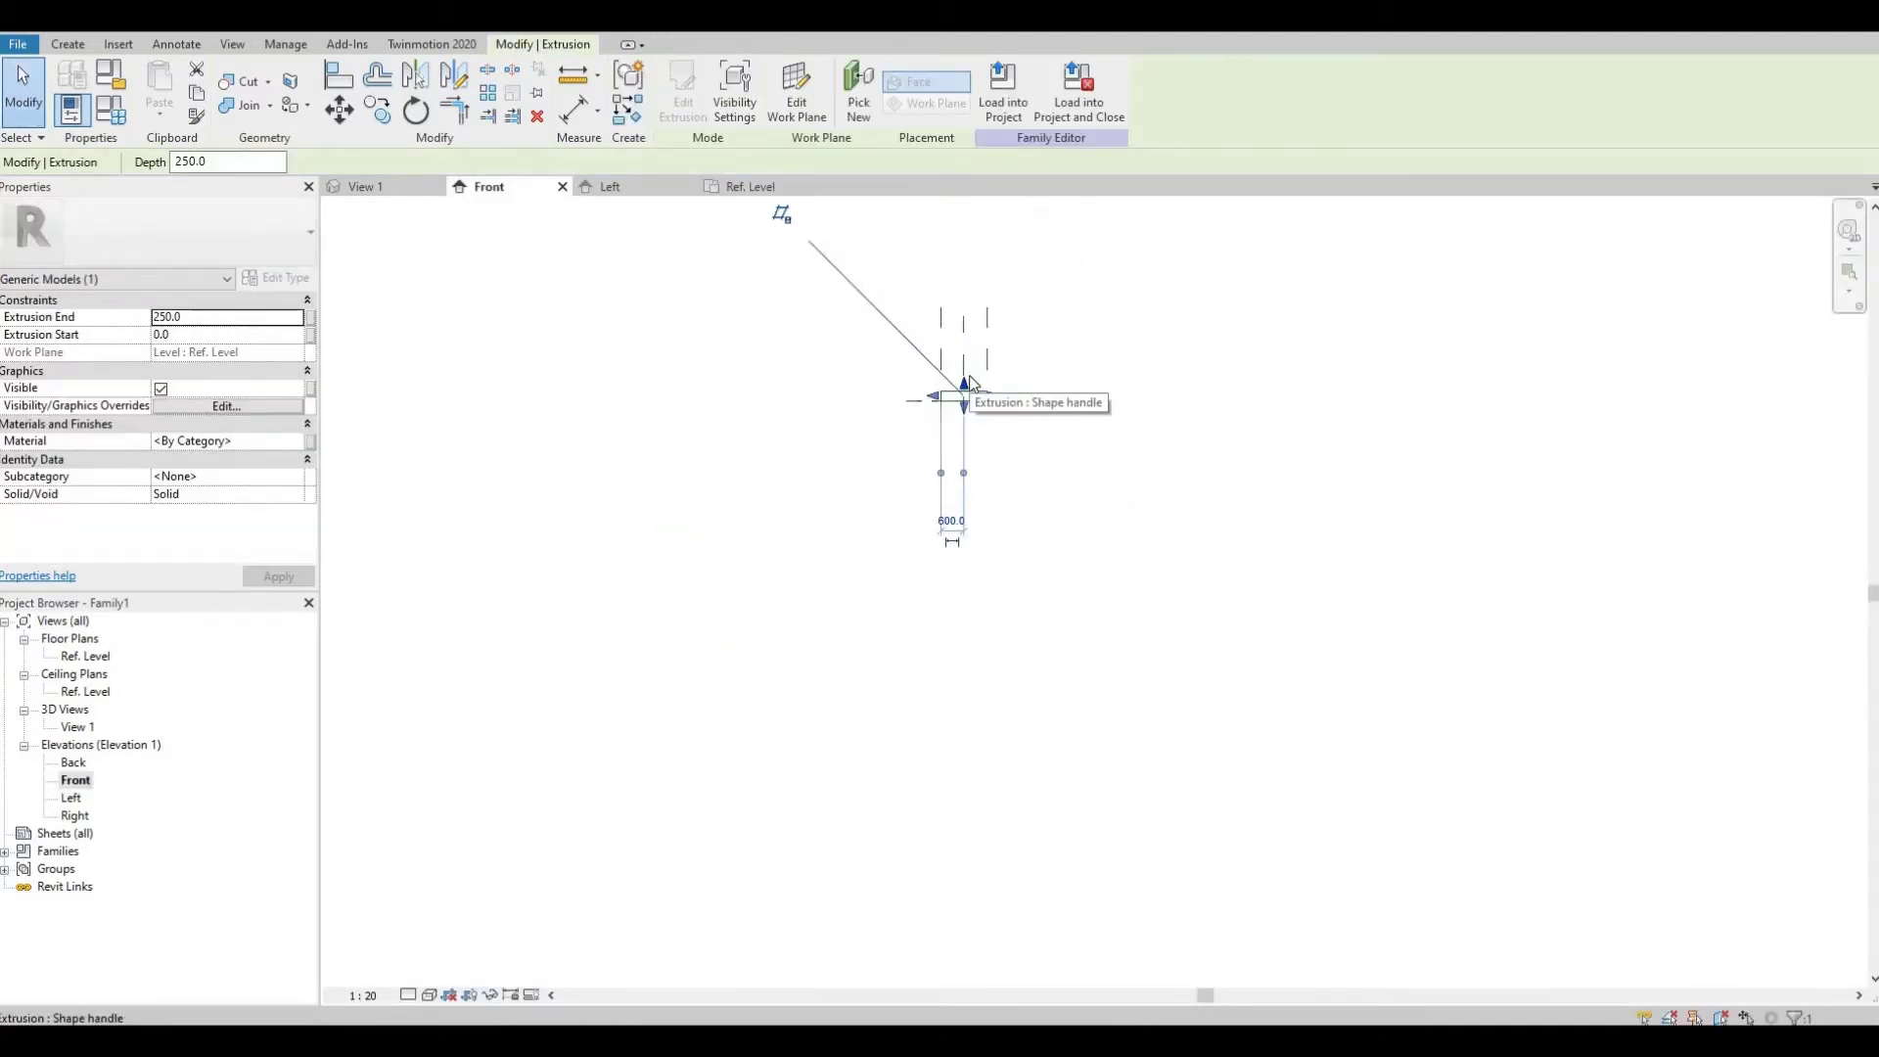
scroll(954, 398, up, 5)
scroll(779, 534, down, 1)
middle_drag(737, 471, 771, 538)
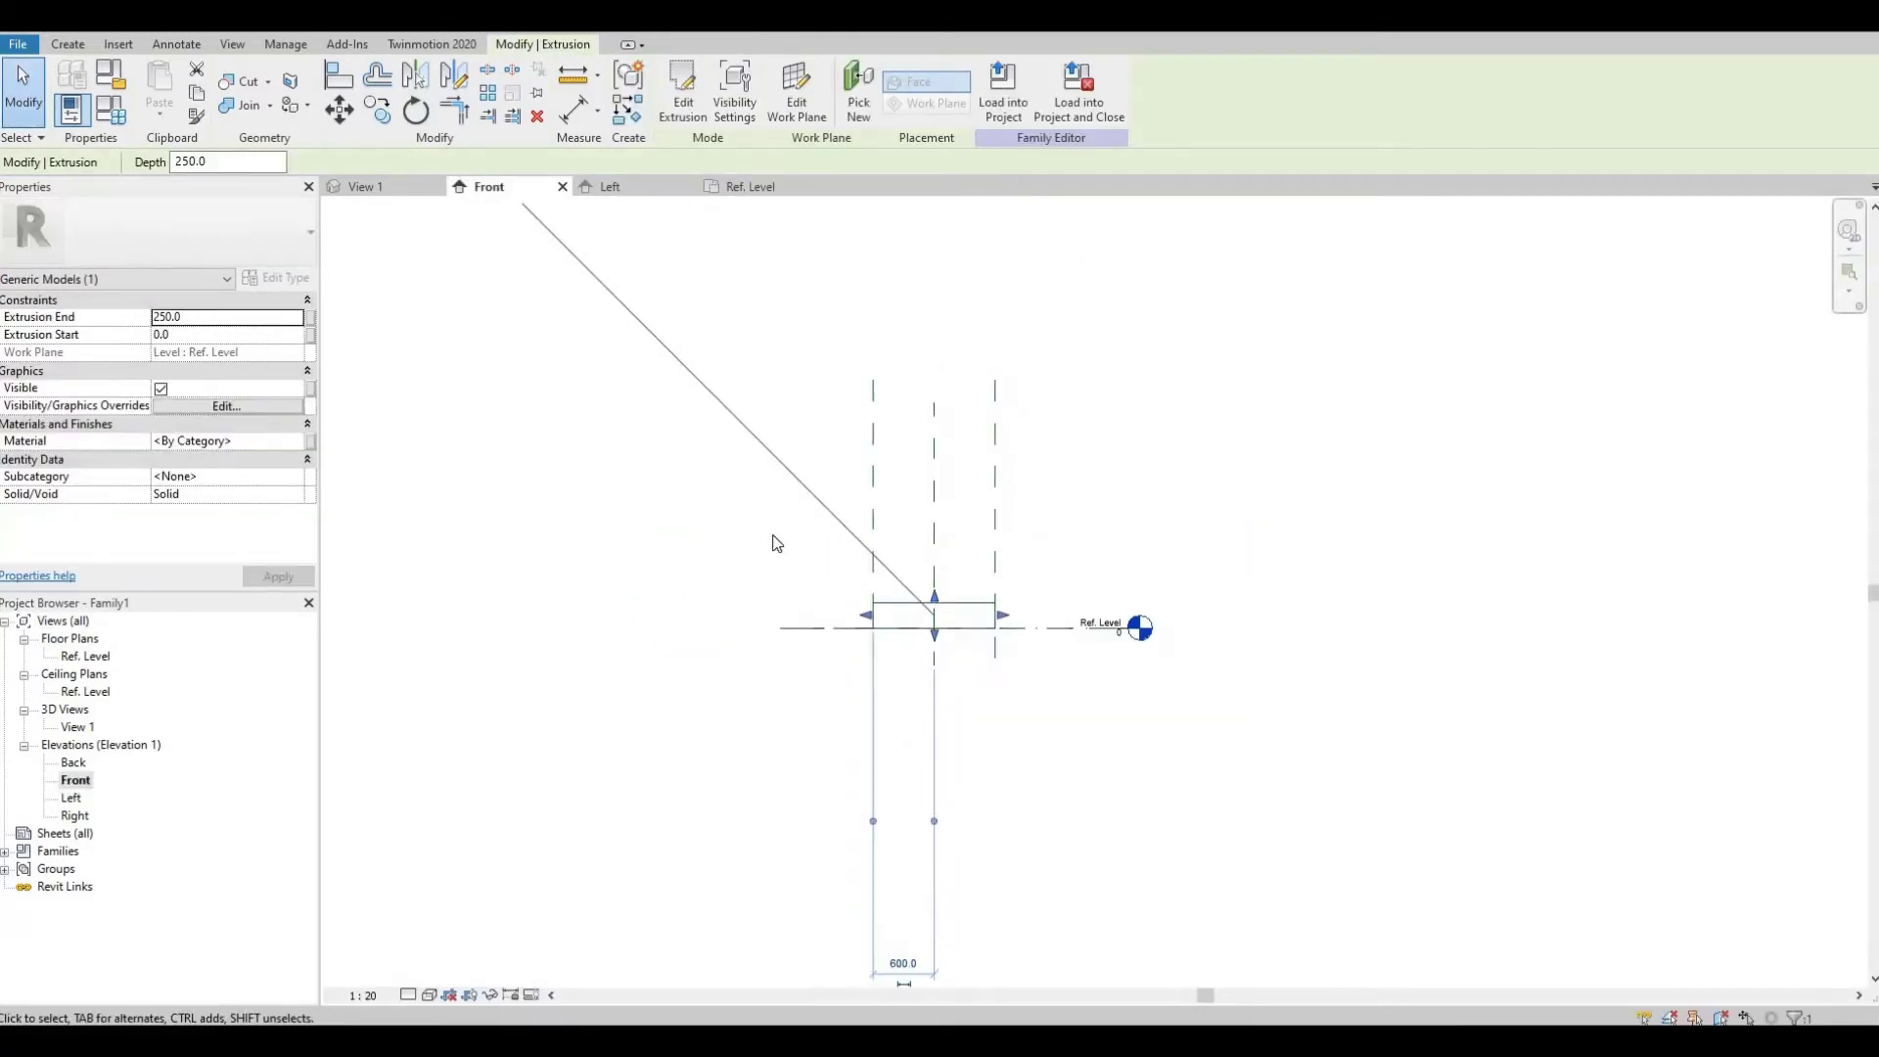
click(701, 430)
scroll(702, 430, up, 1)
middle_drag(702, 431, 646, 409)
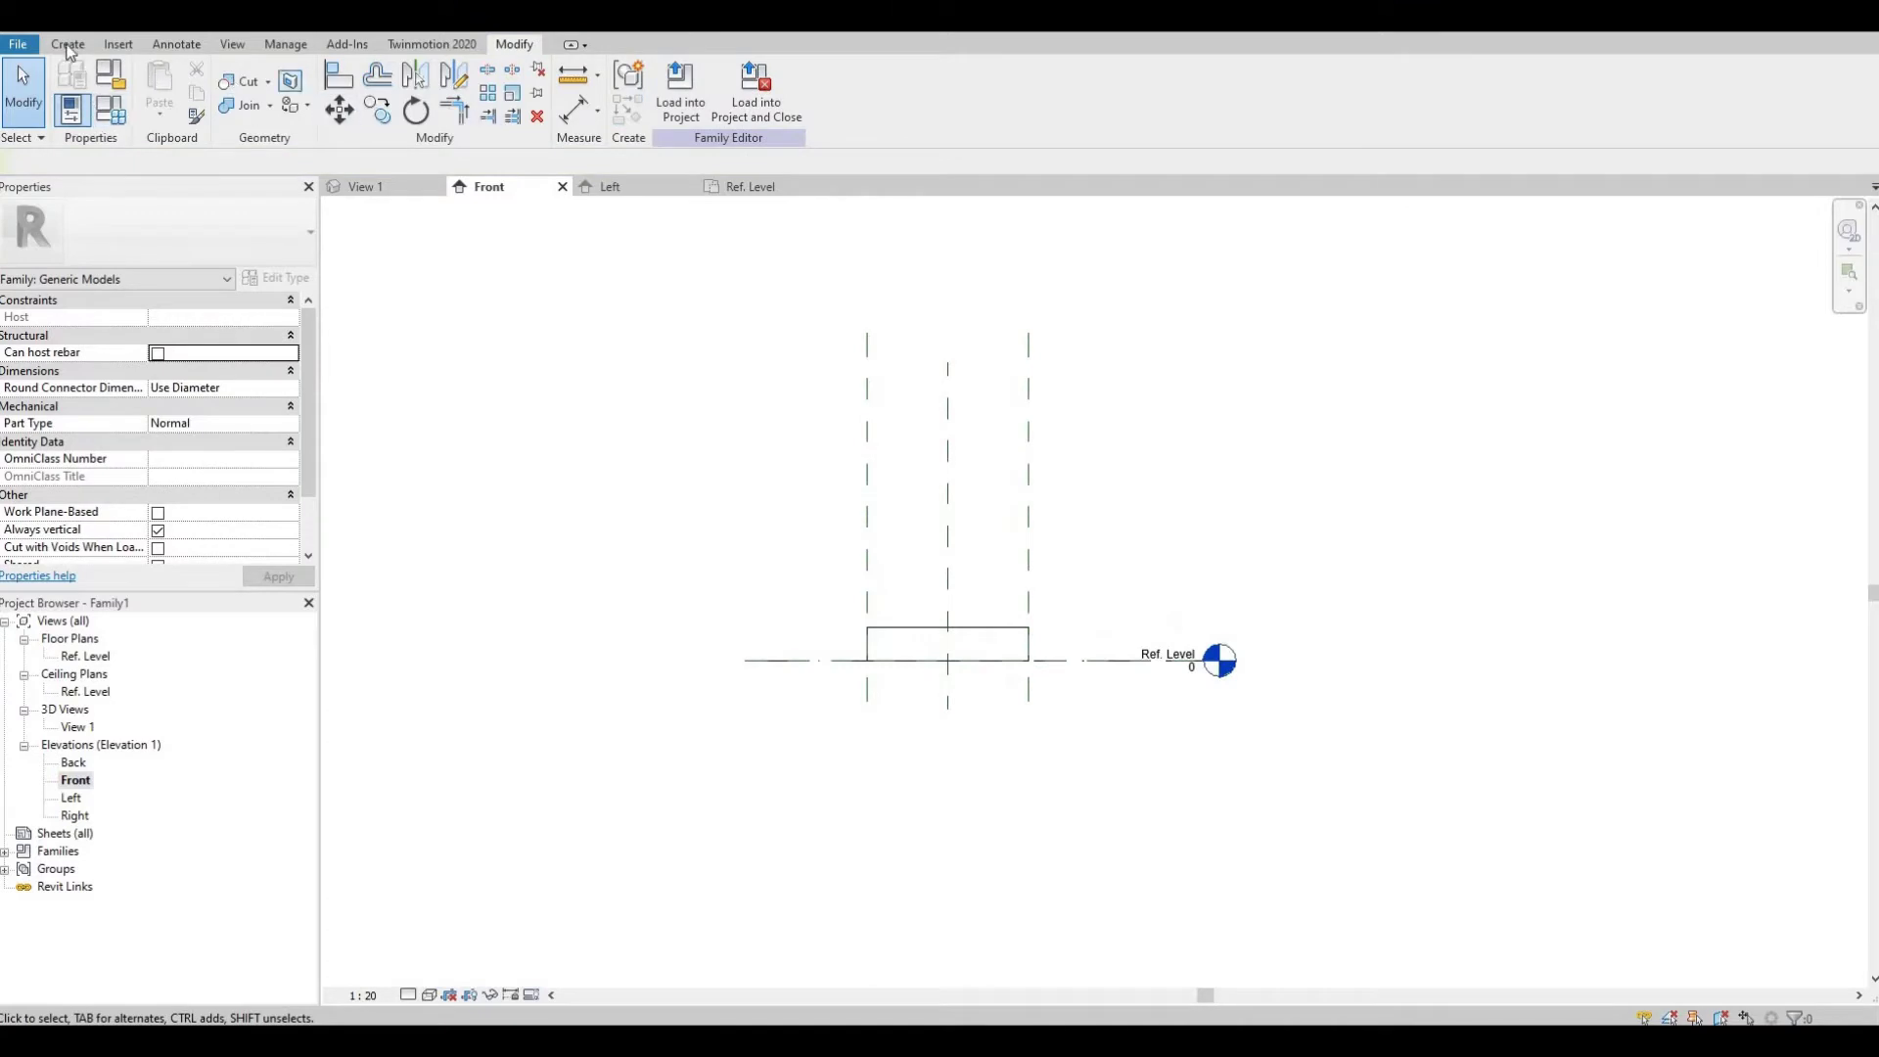
click(68, 44)
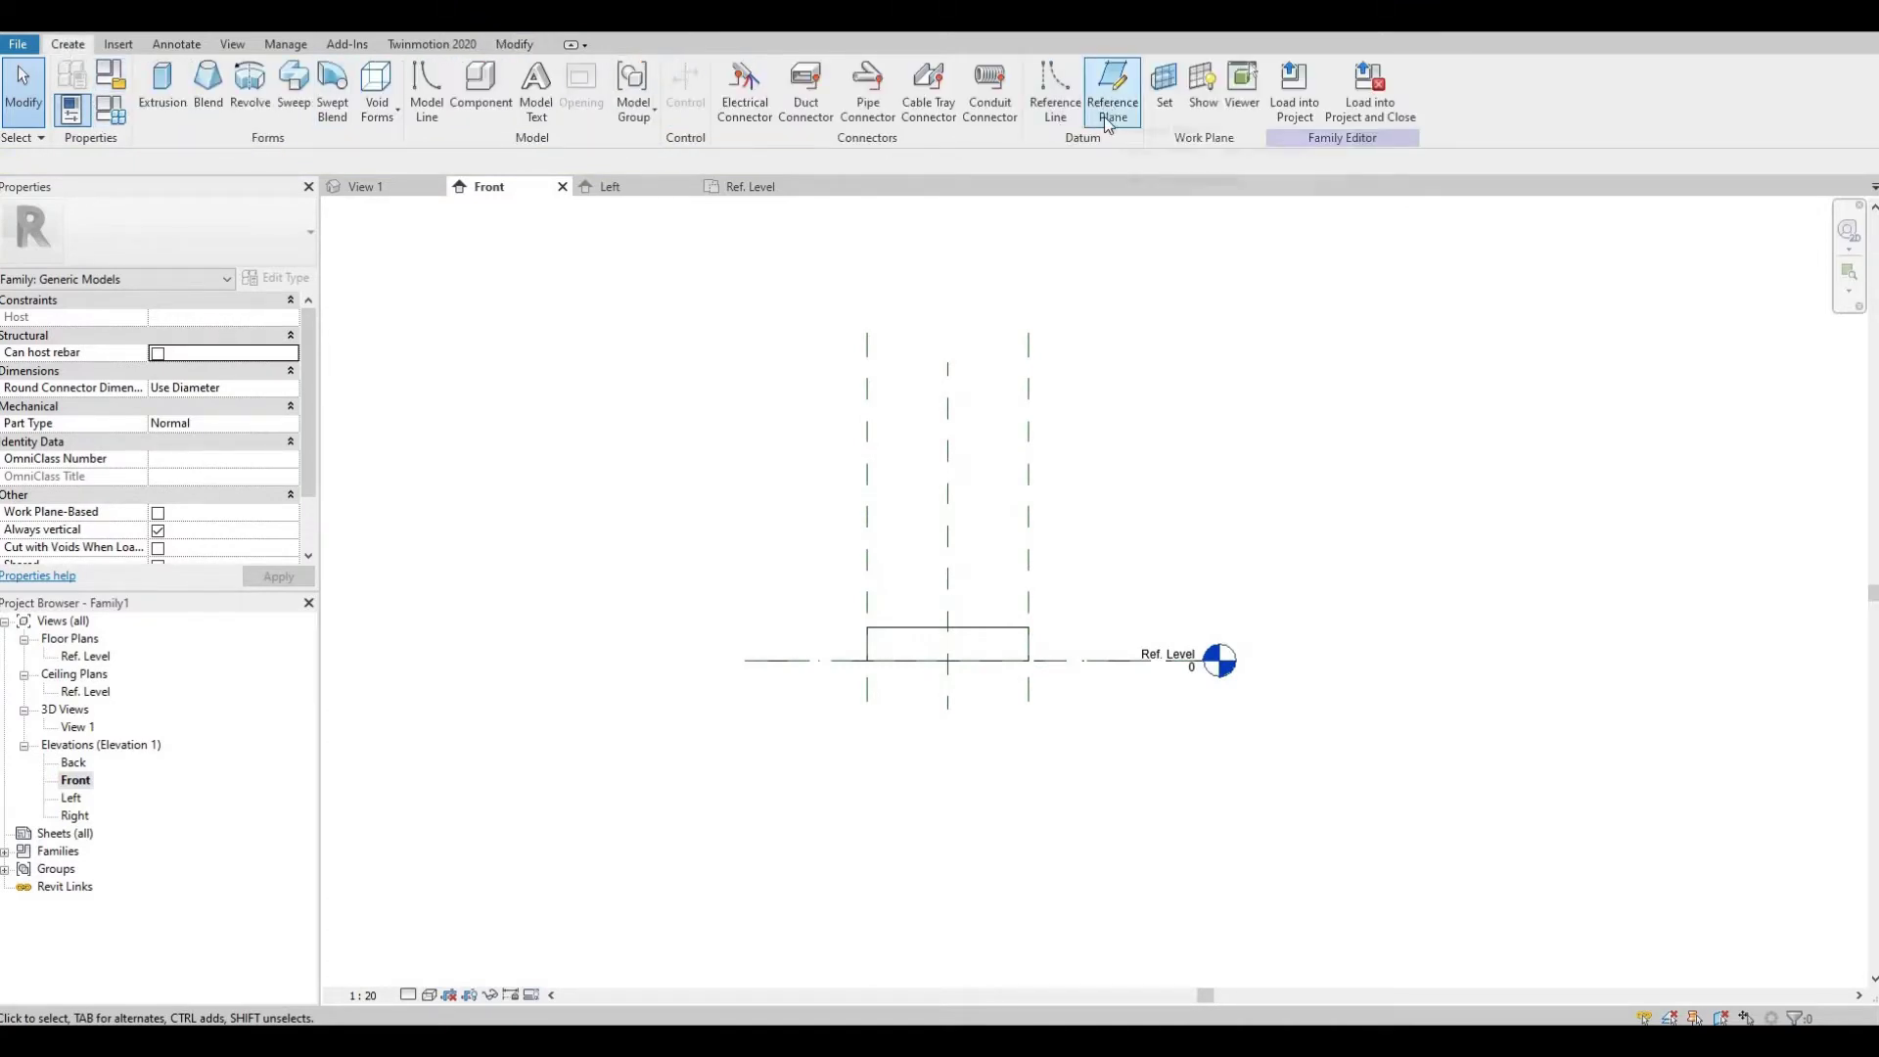
click(1112, 108)
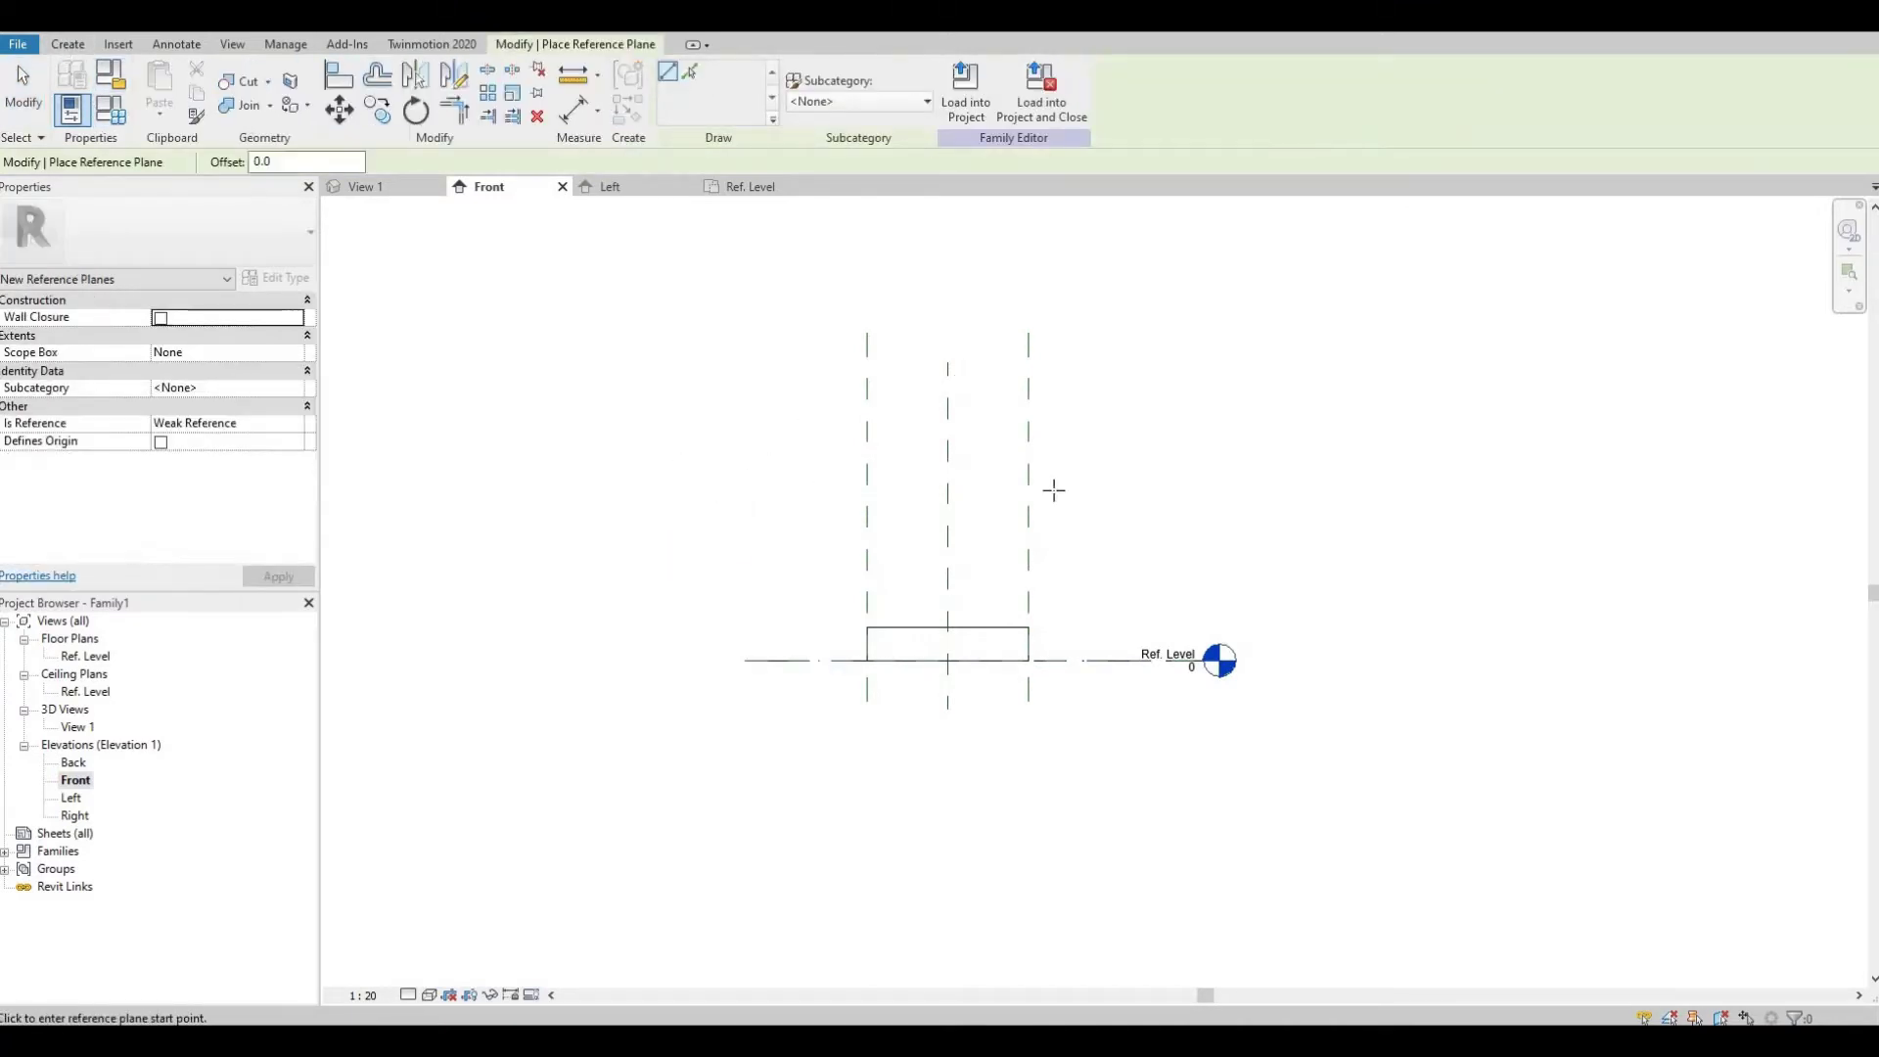
click(727, 493)
click(1178, 494)
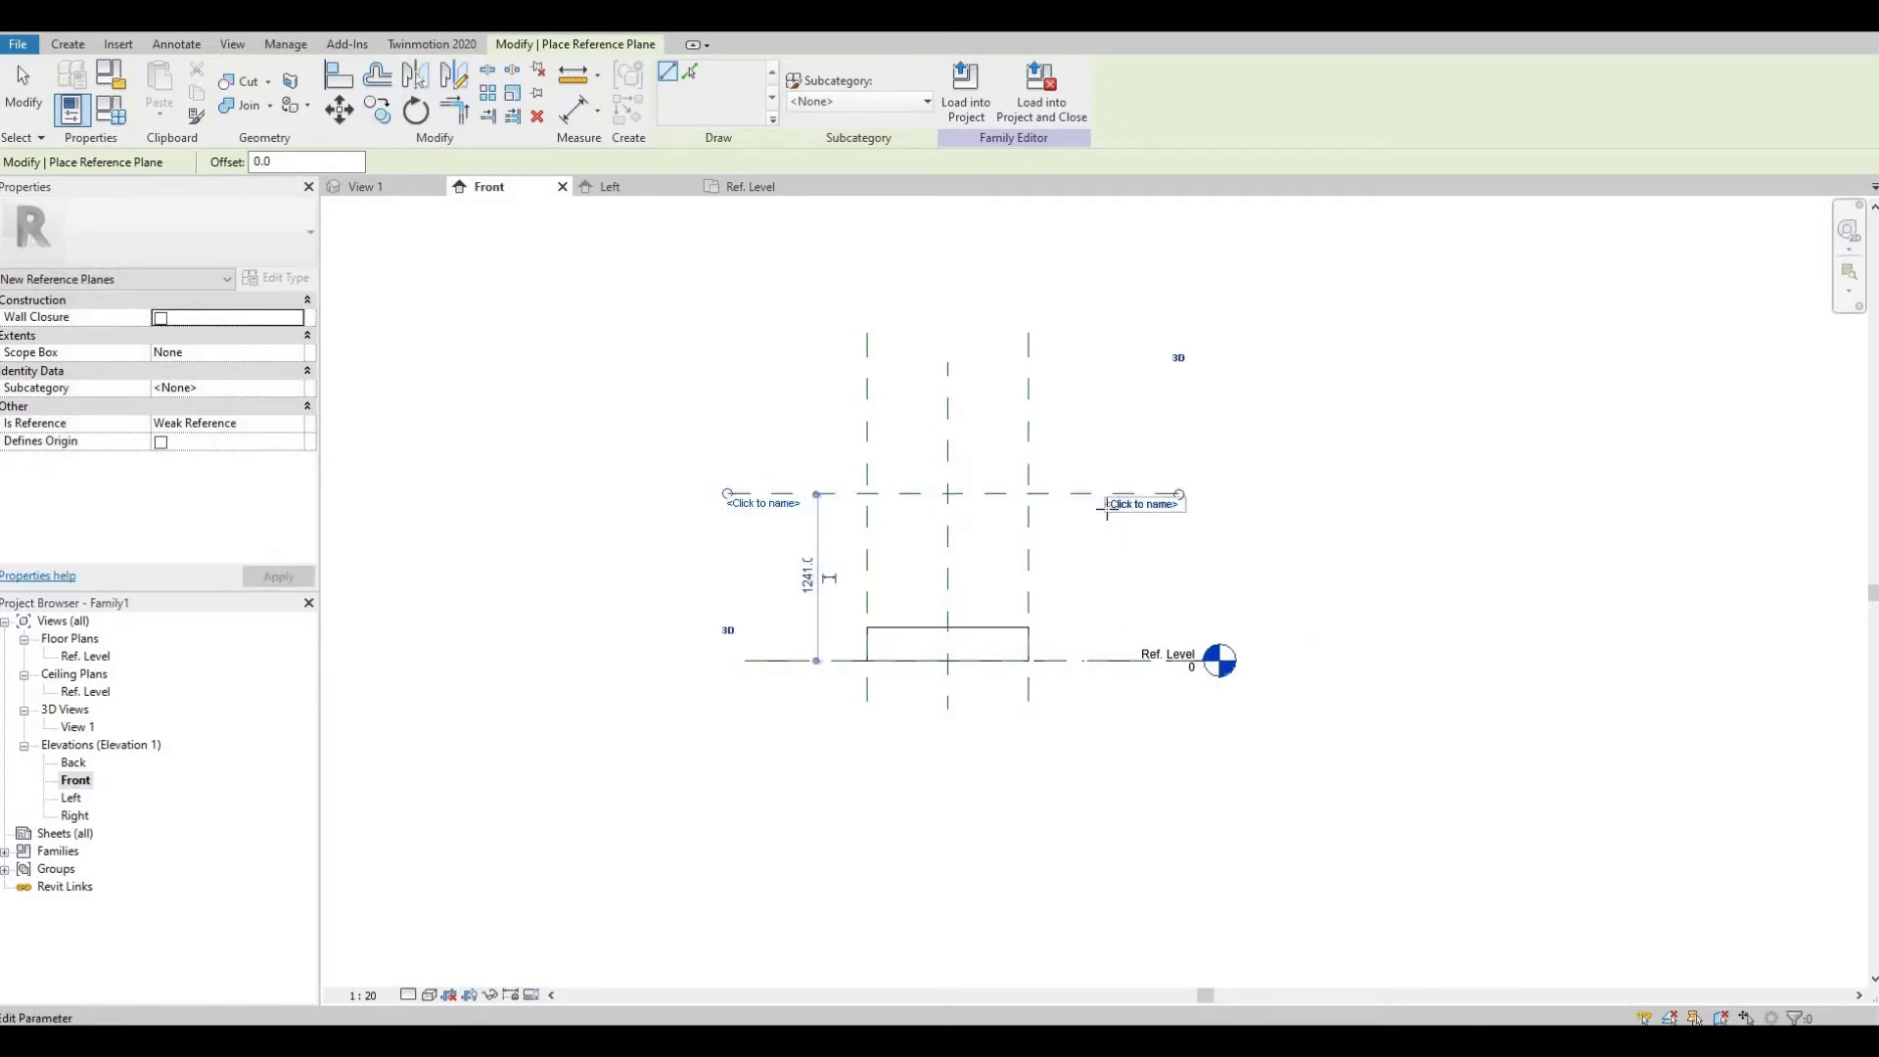
- Add an aligned dimension between the new horizontal reference plane and Ref. Level, placed beside the extrusion
click(585, 124)
click(578, 110)
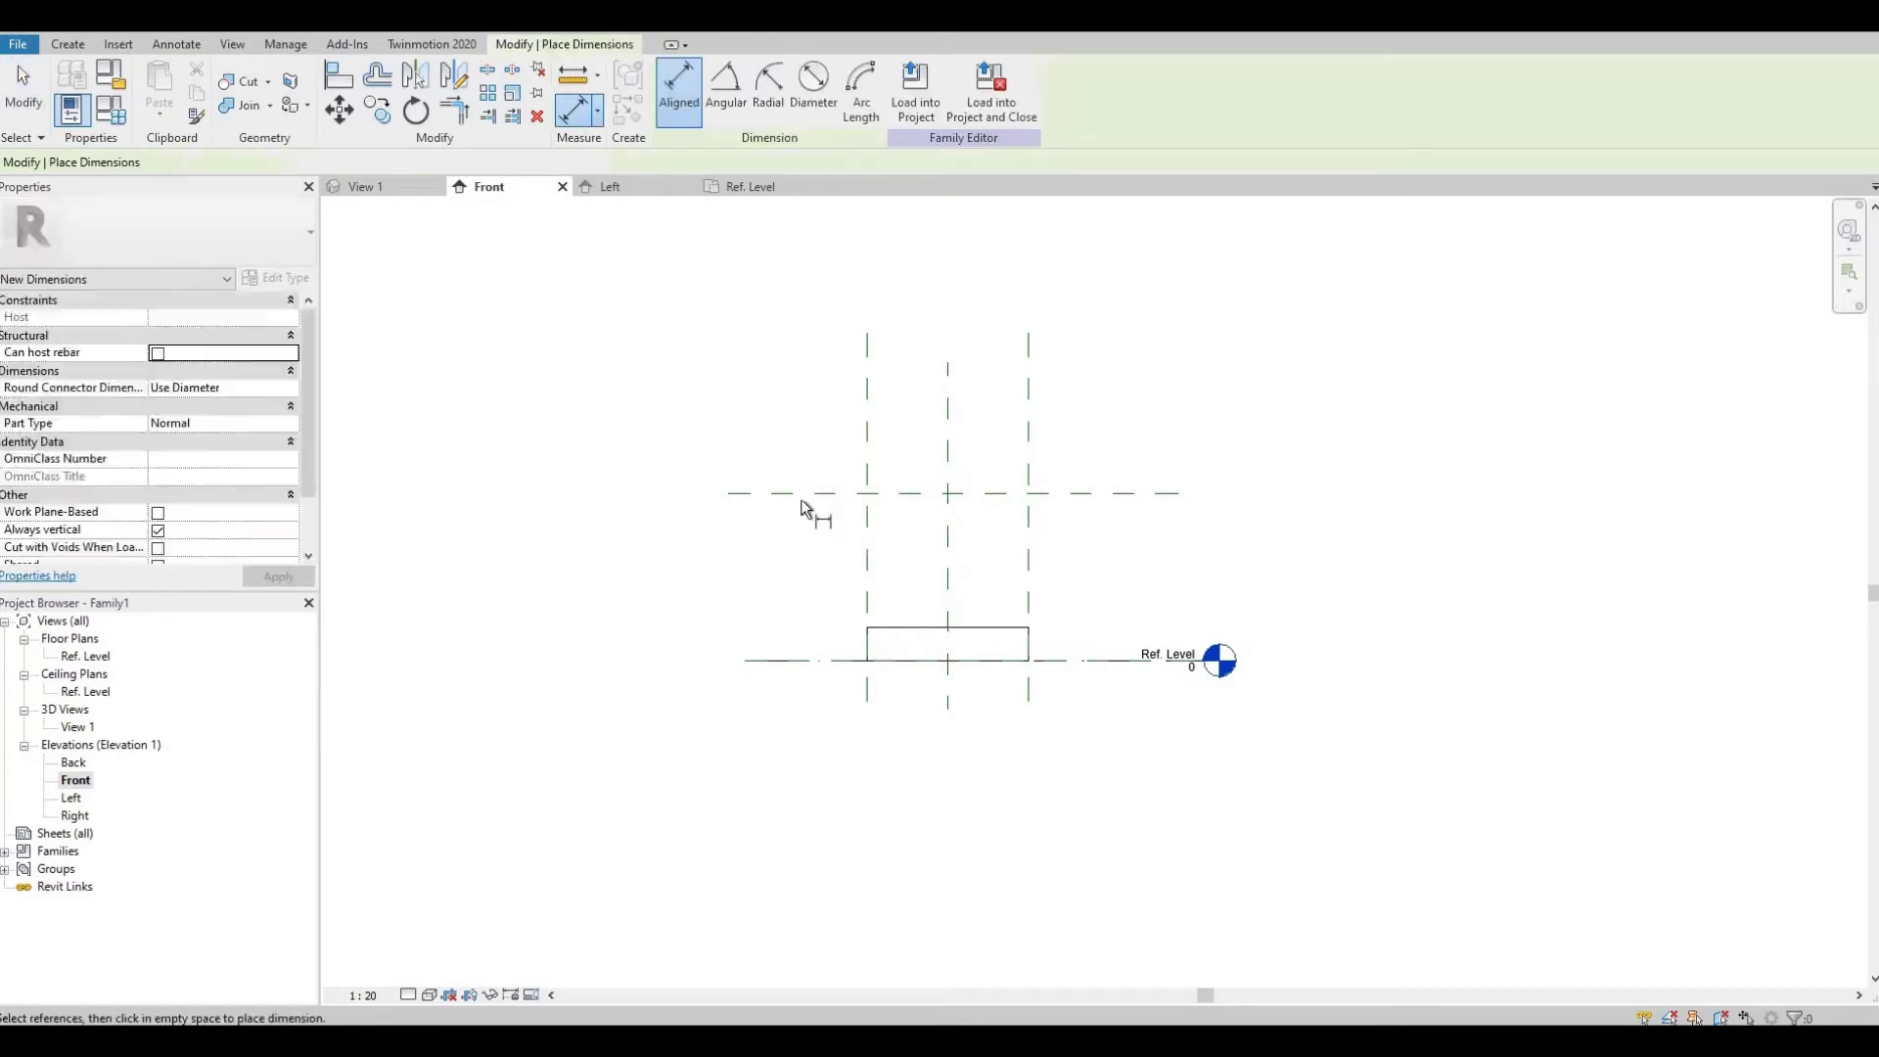
click(801, 493)
click(797, 661)
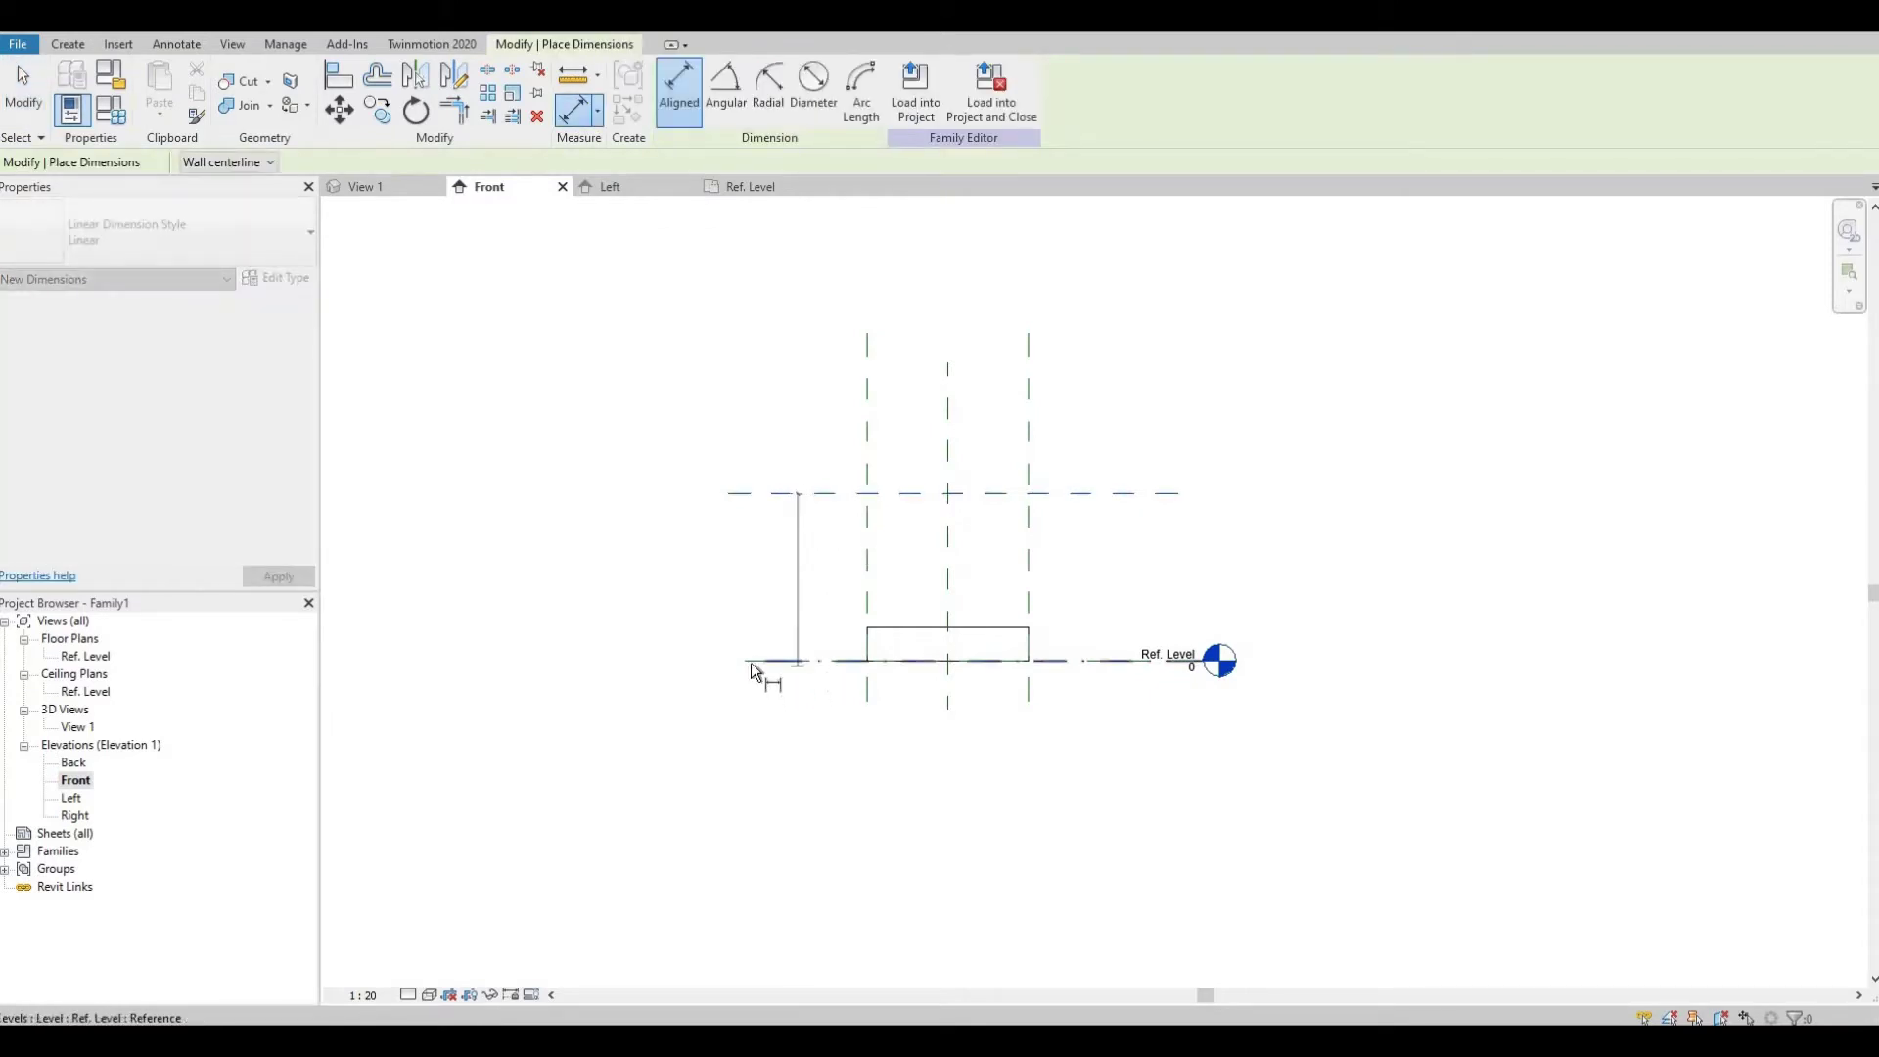
click(677, 672)
key(Escape)
key(Escape)
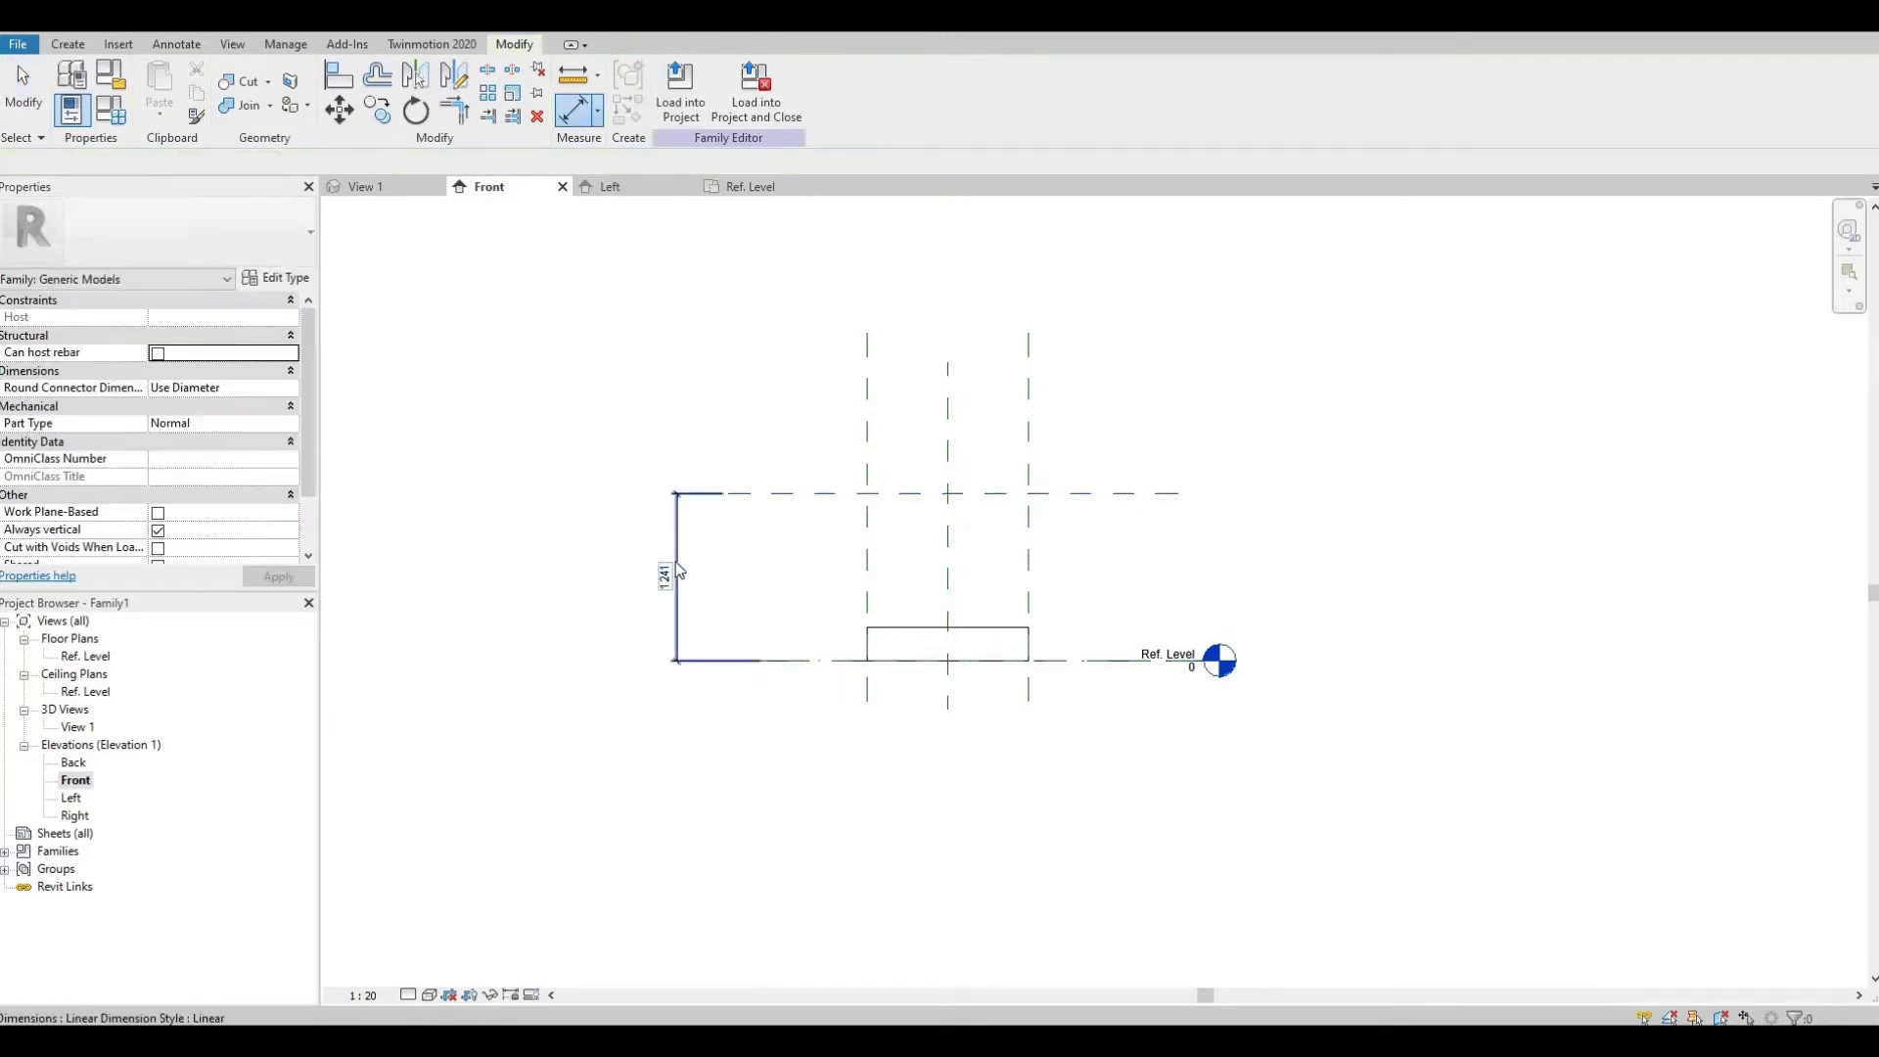
- Label the height dimension above Ref. Level with a new instance parameter named Table Height
click(678, 573)
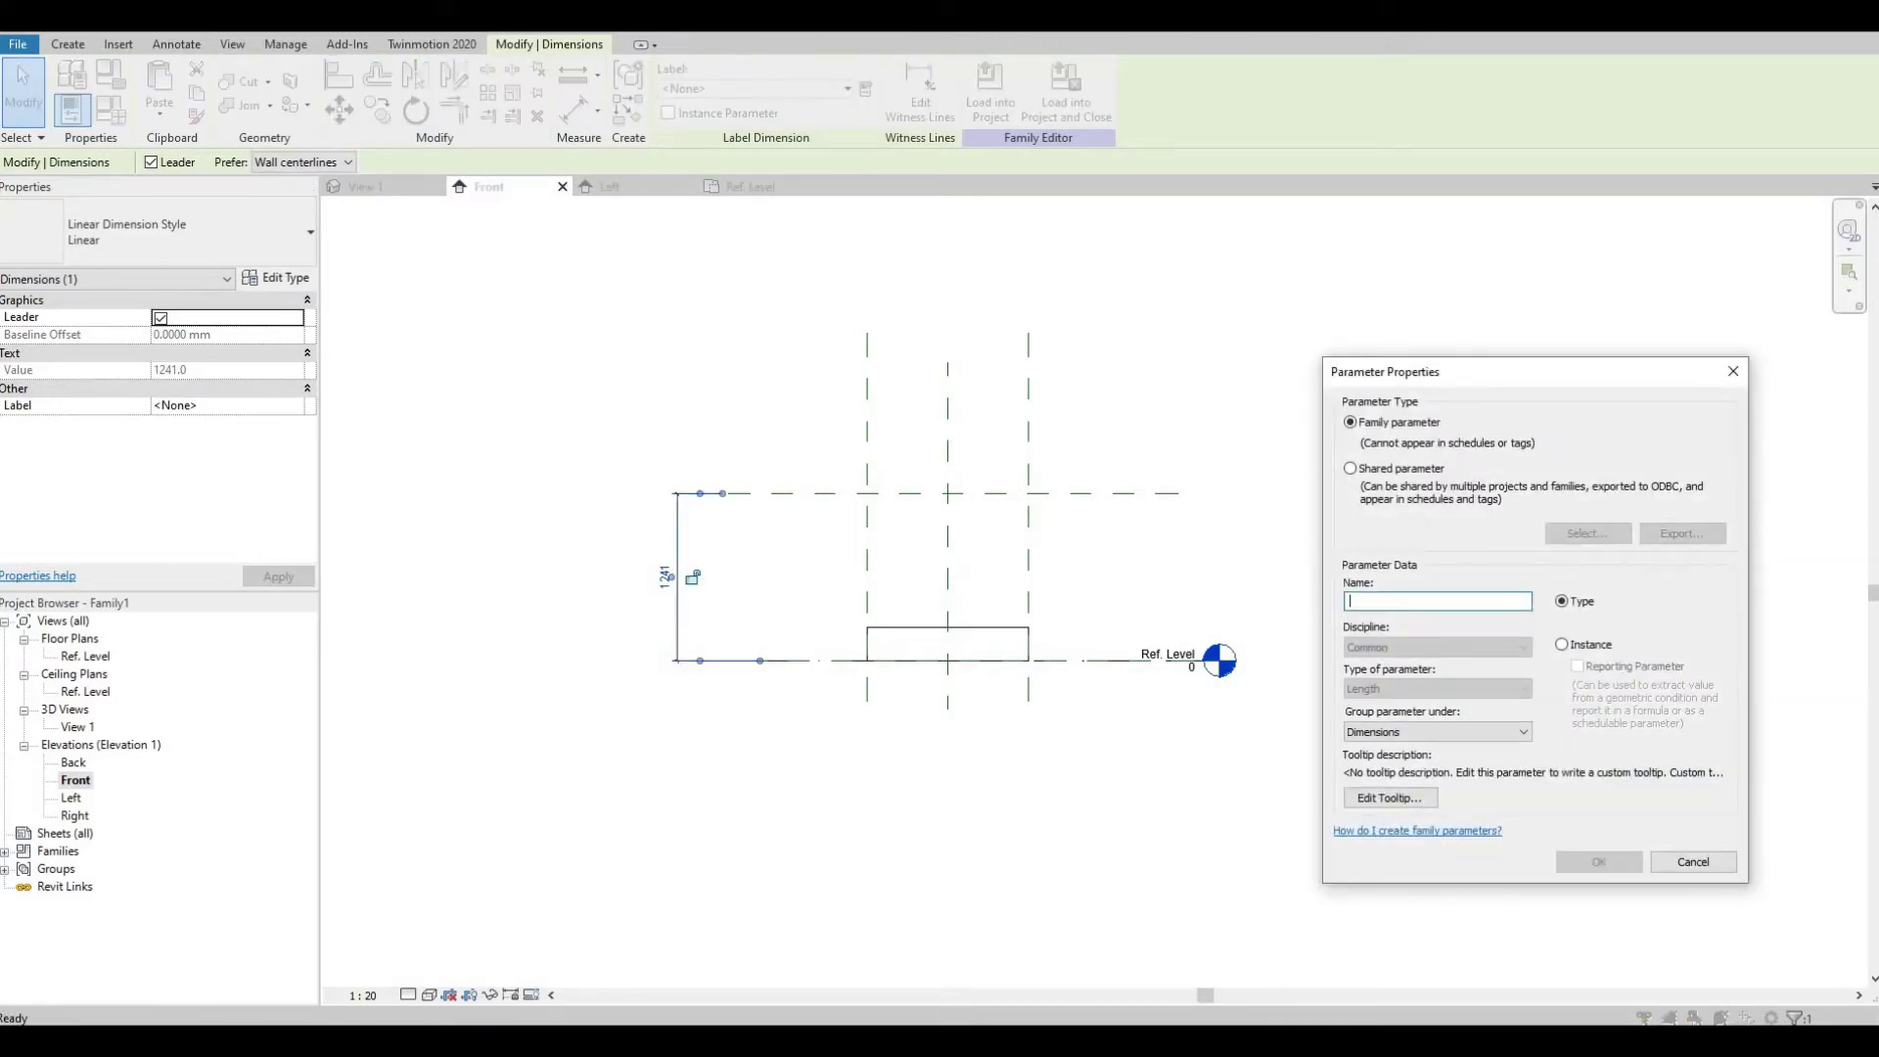
text(Table Height)
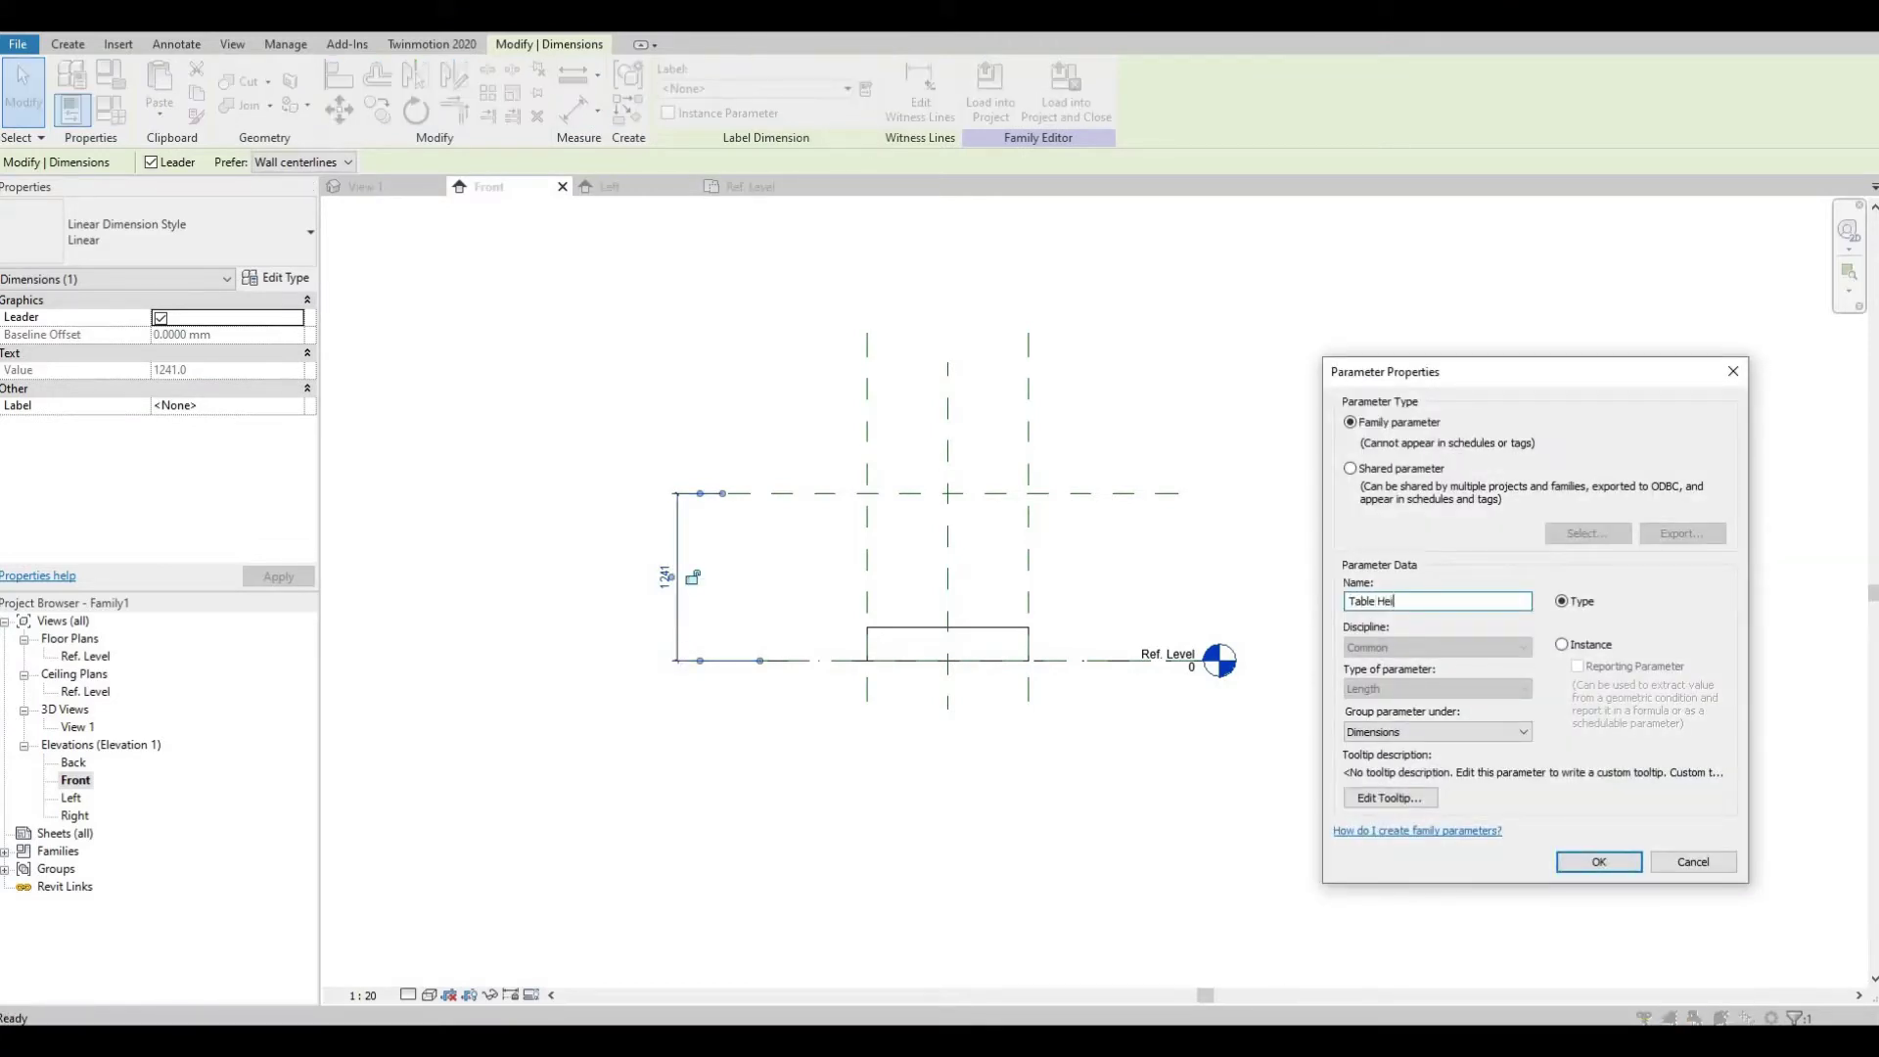
click(1562, 644)
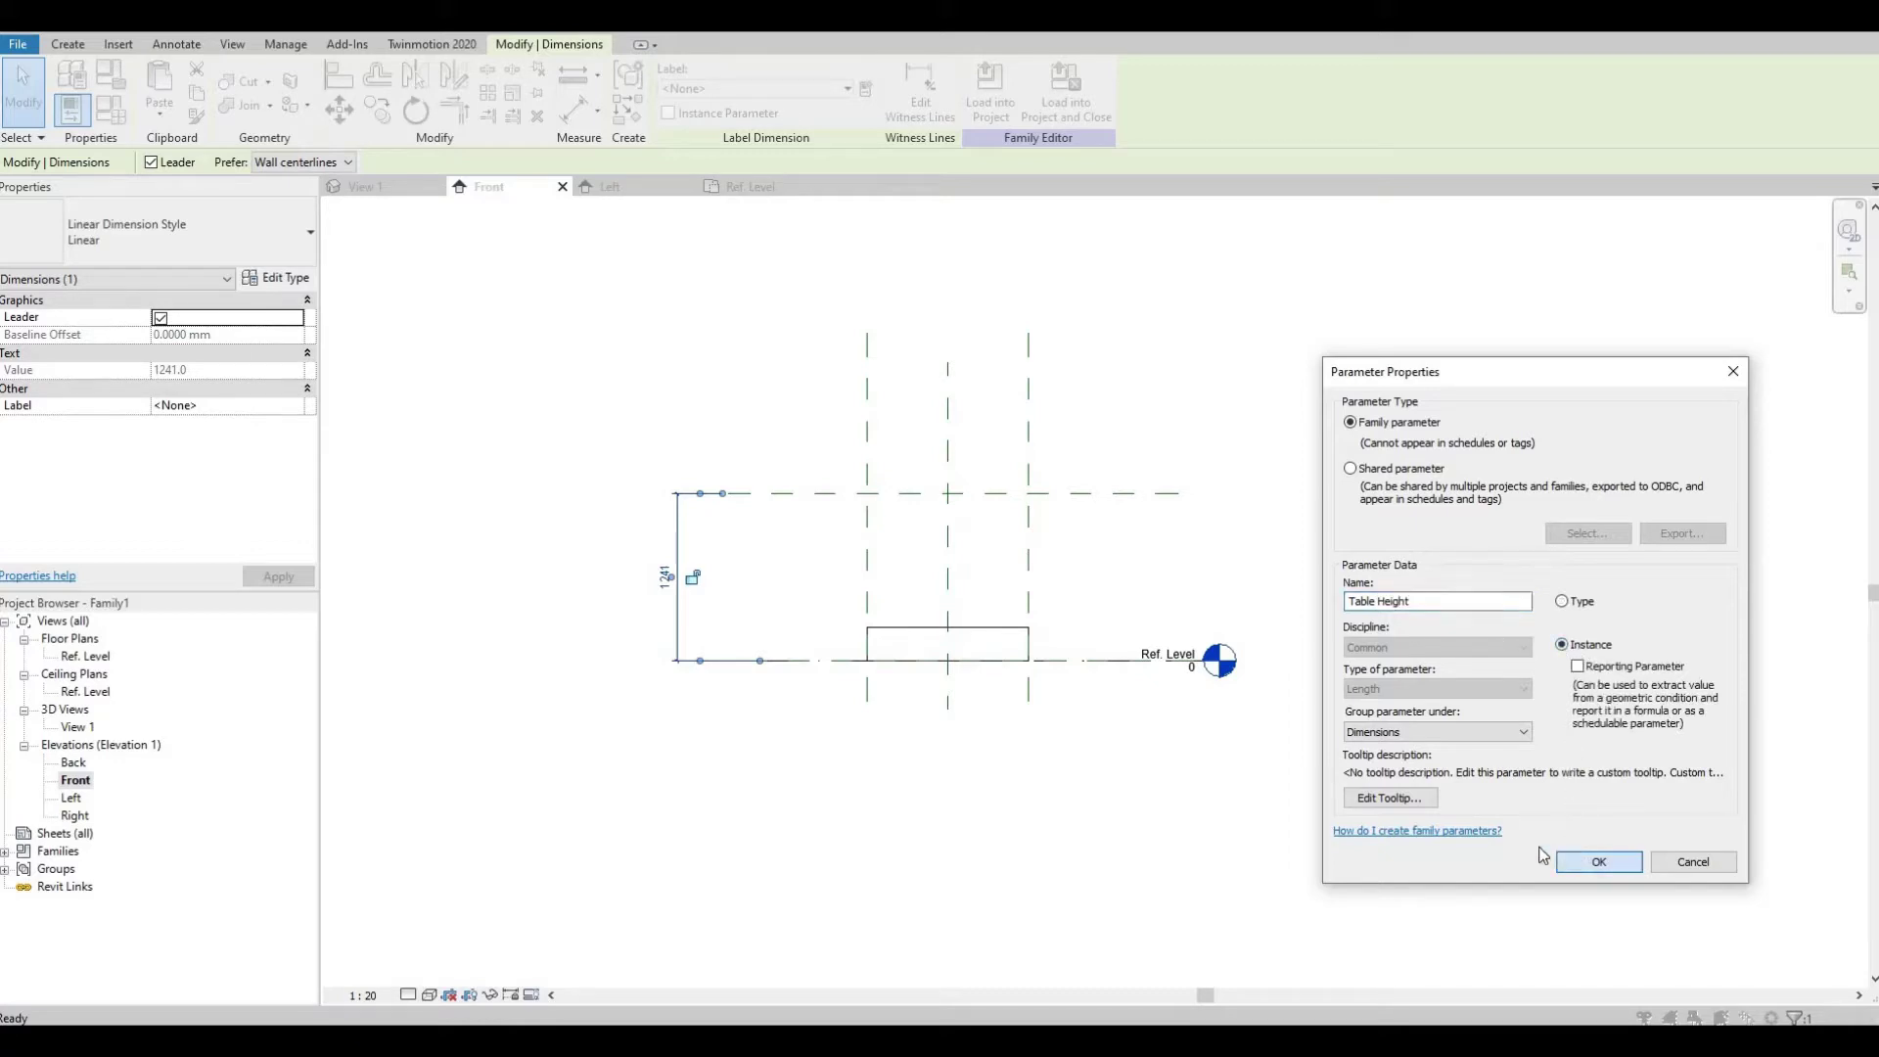
click(1595, 861)
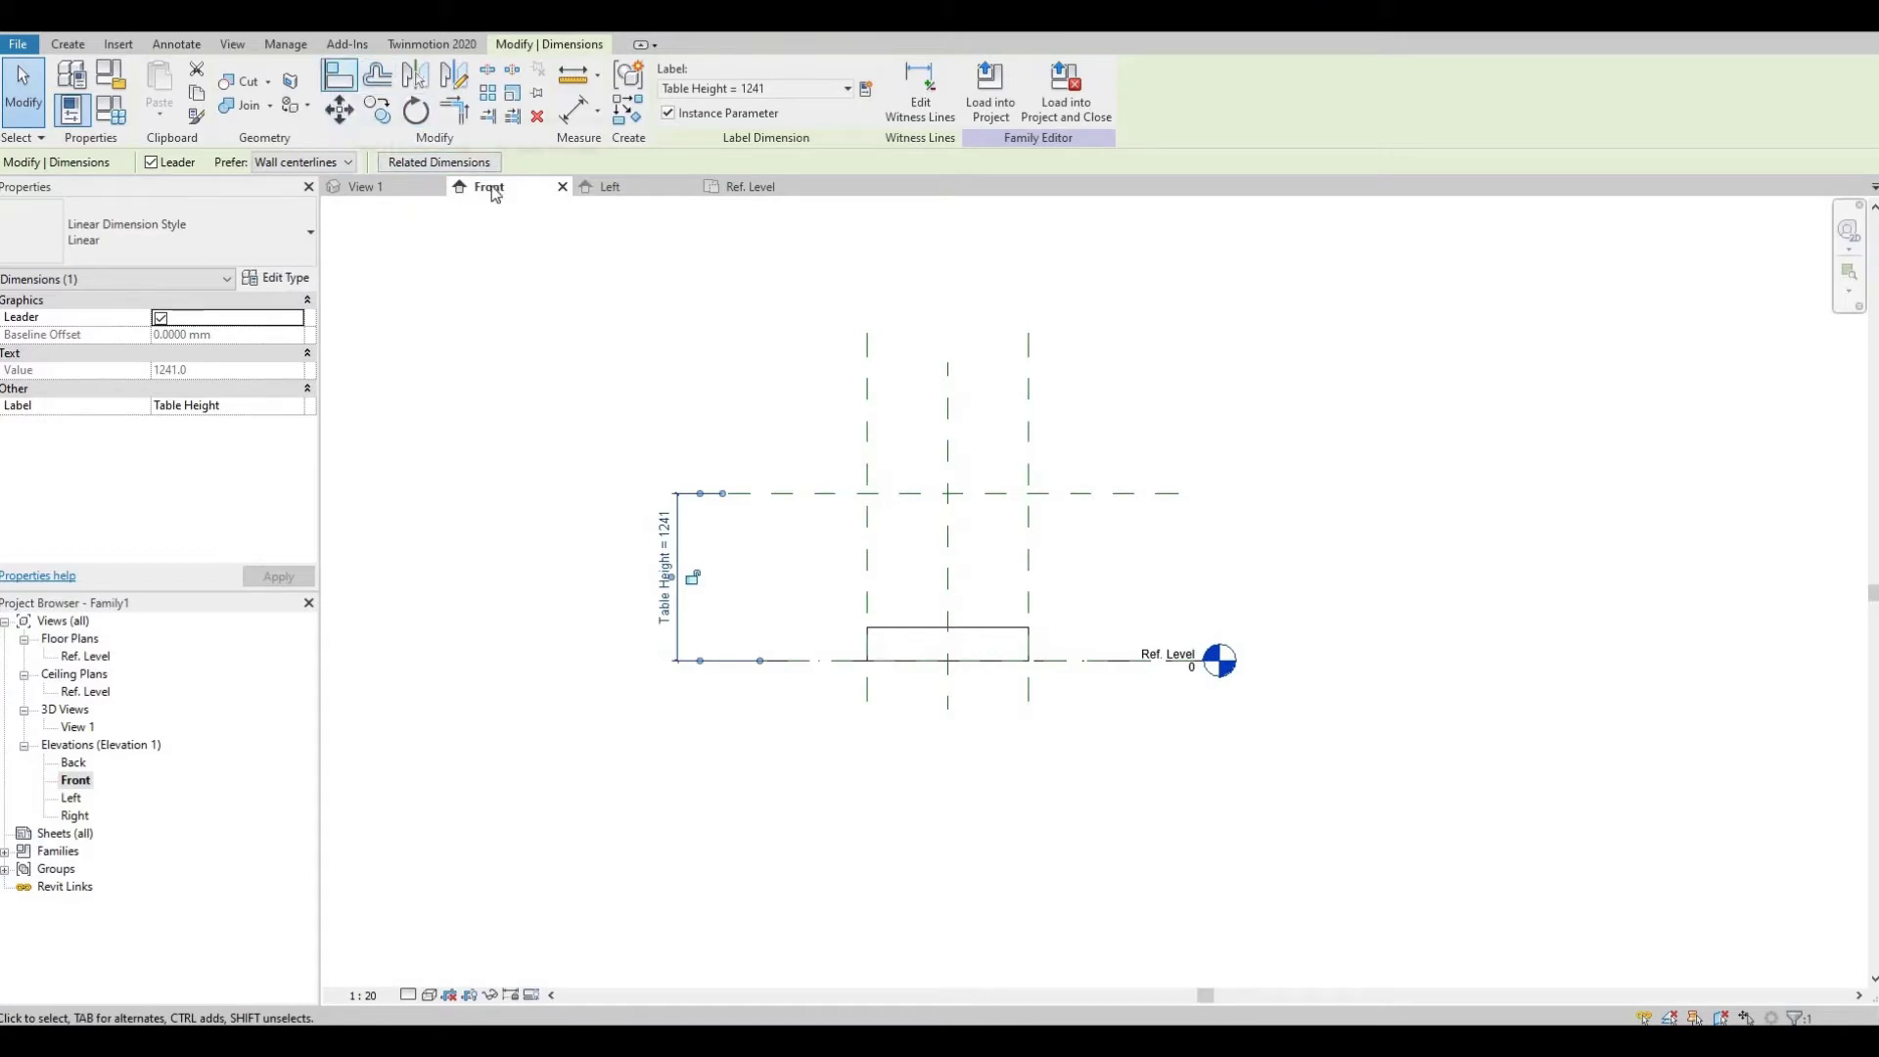
- Set Table Height to 460 in the family types and apply the change
click(110, 109)
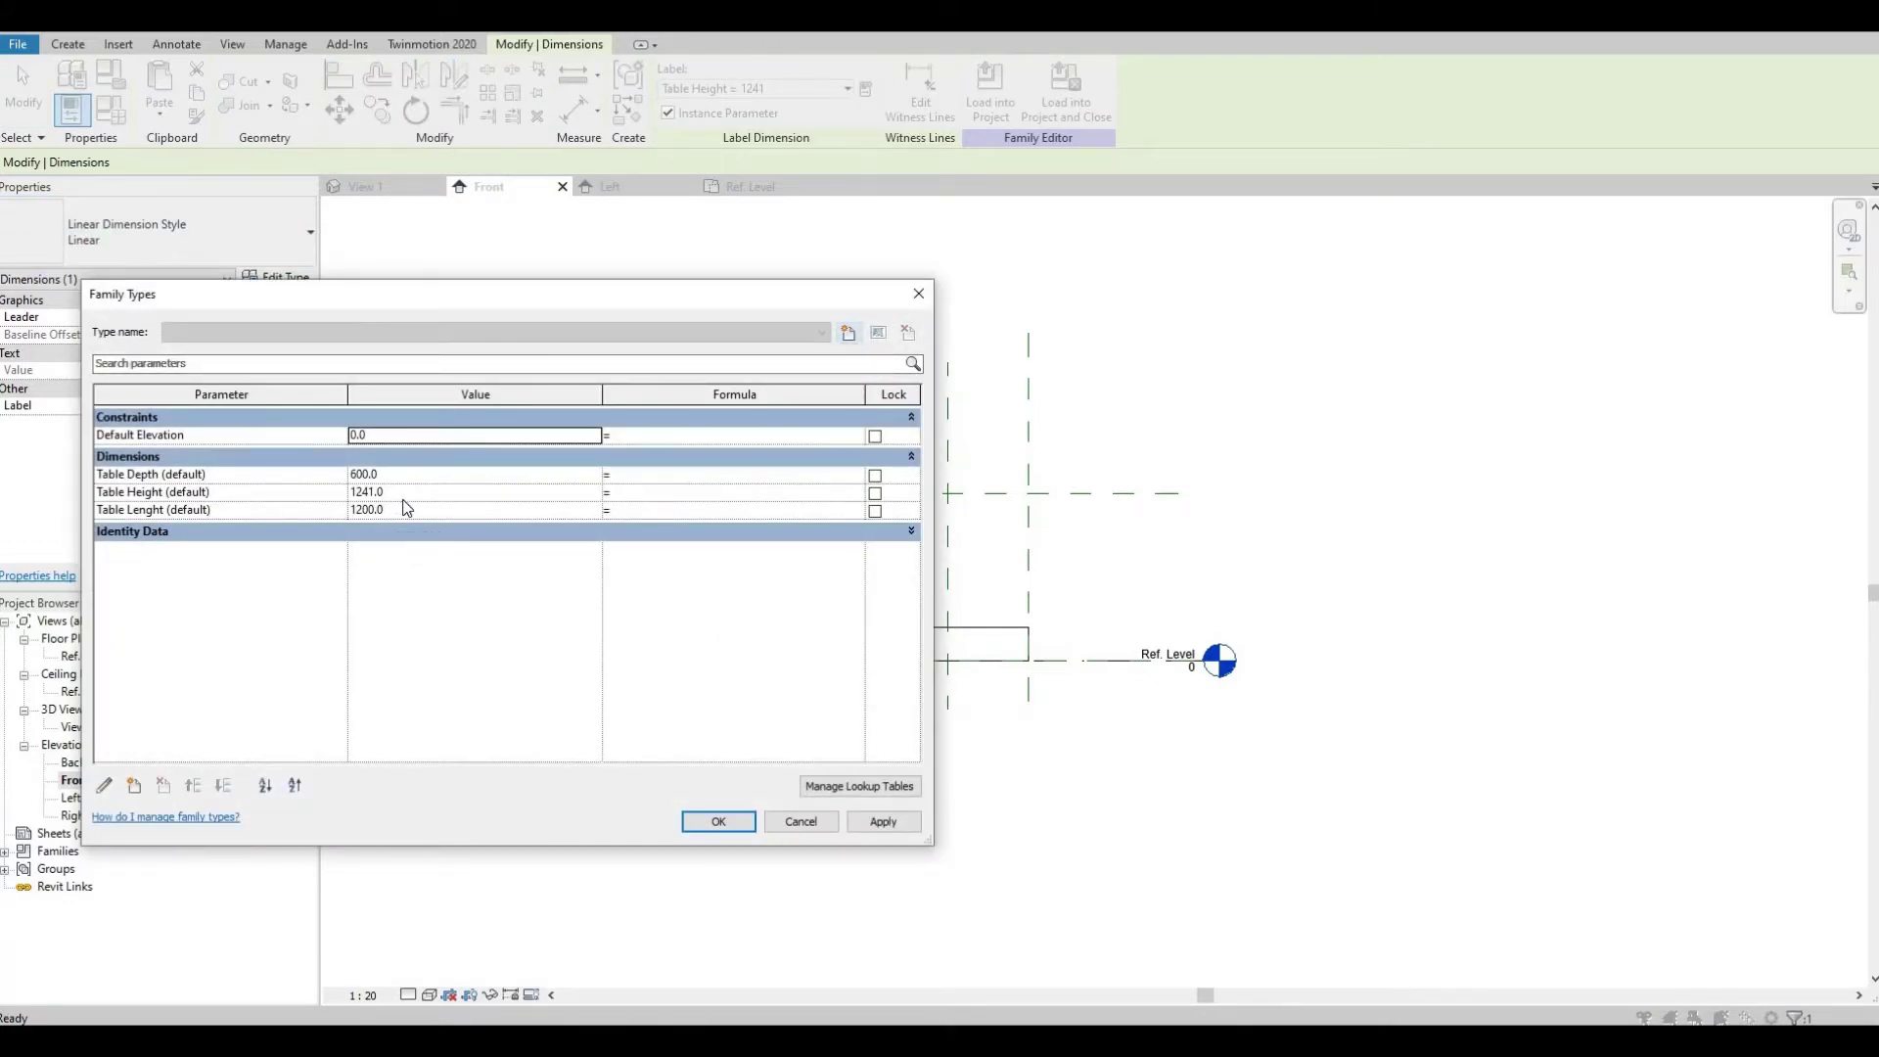
click(407, 493)
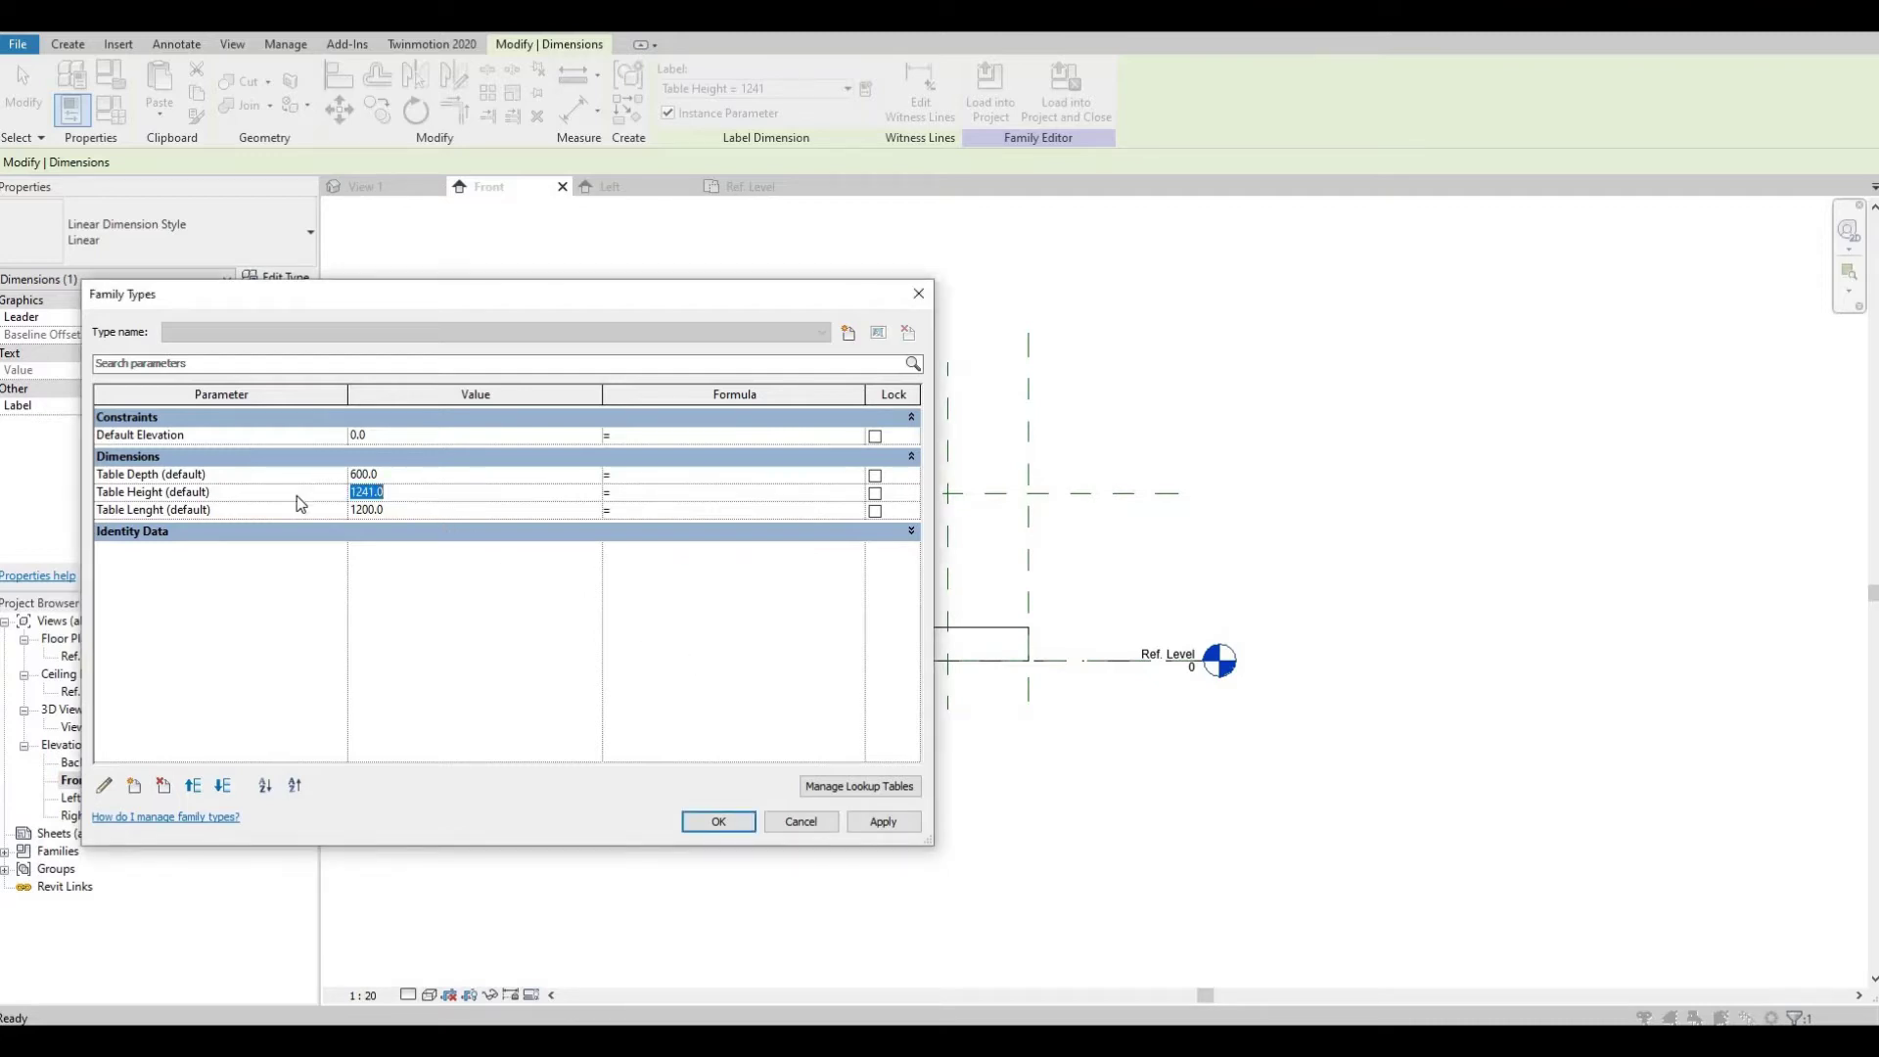
text(460)
key(Tab)
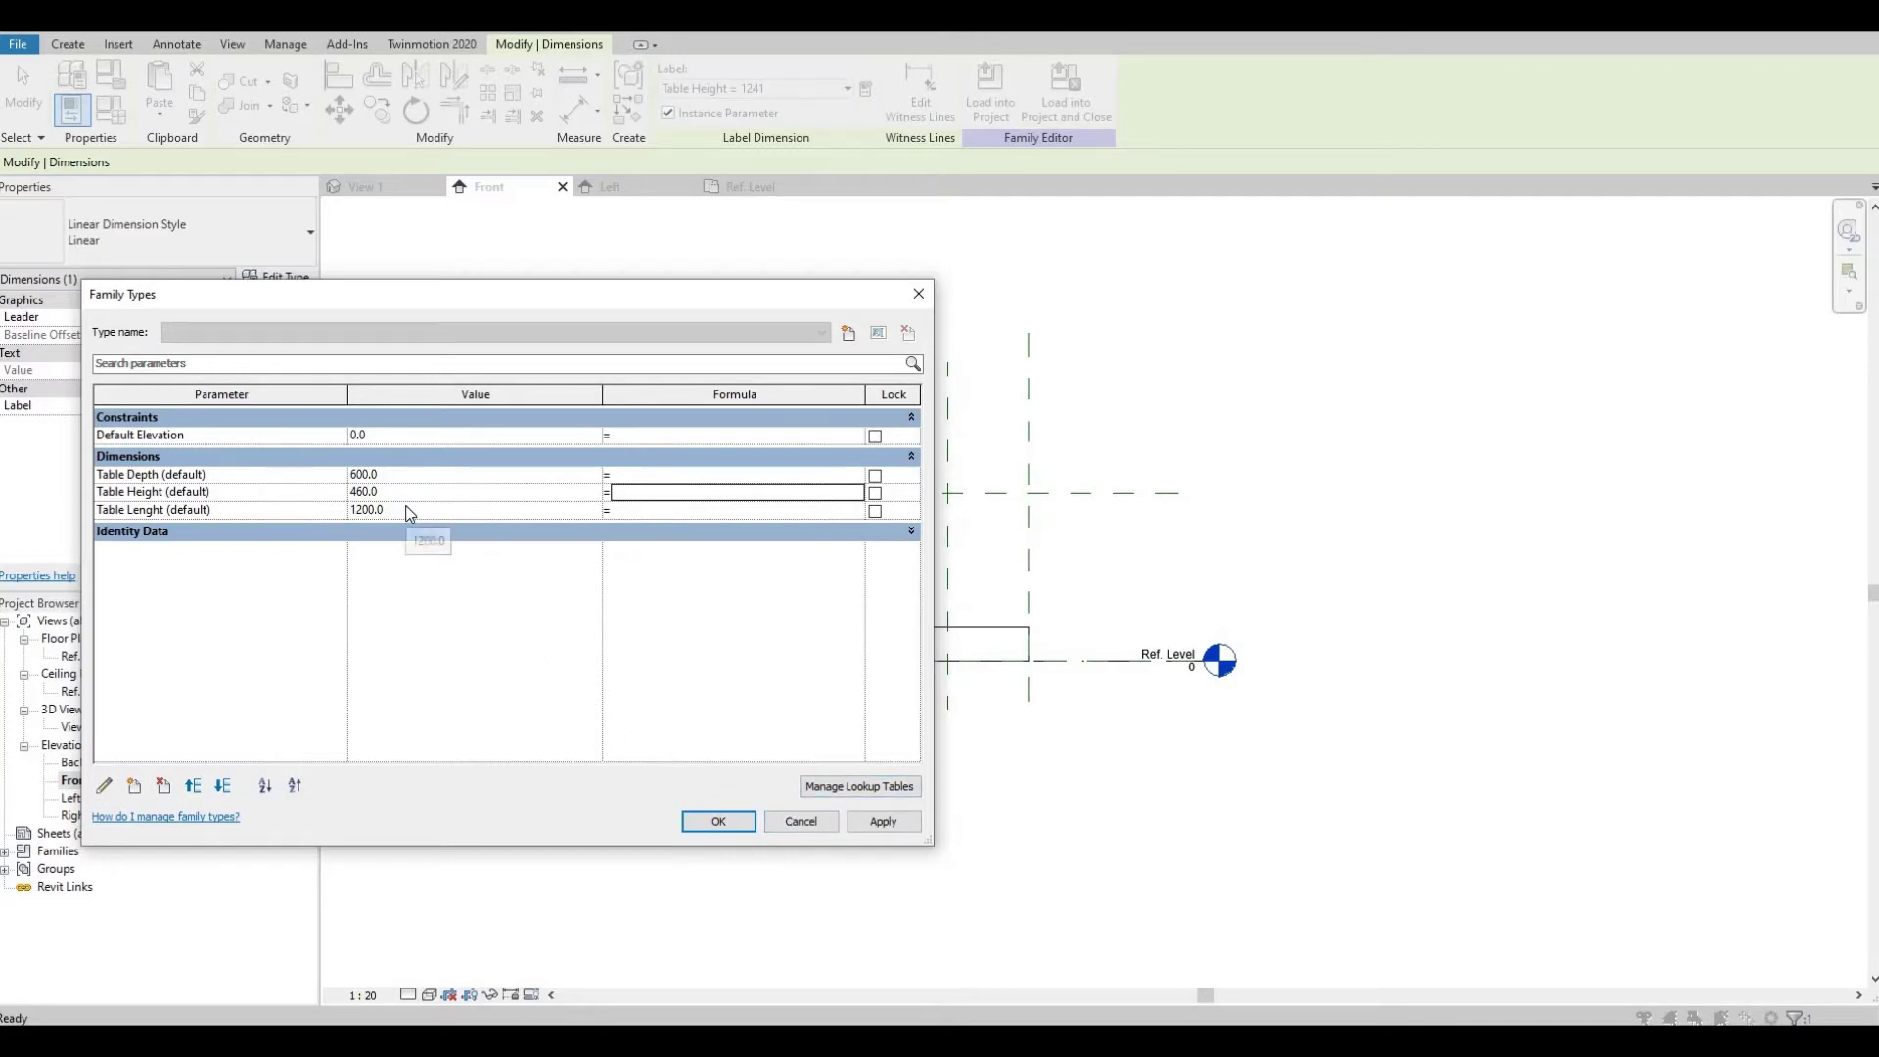
key(Return)
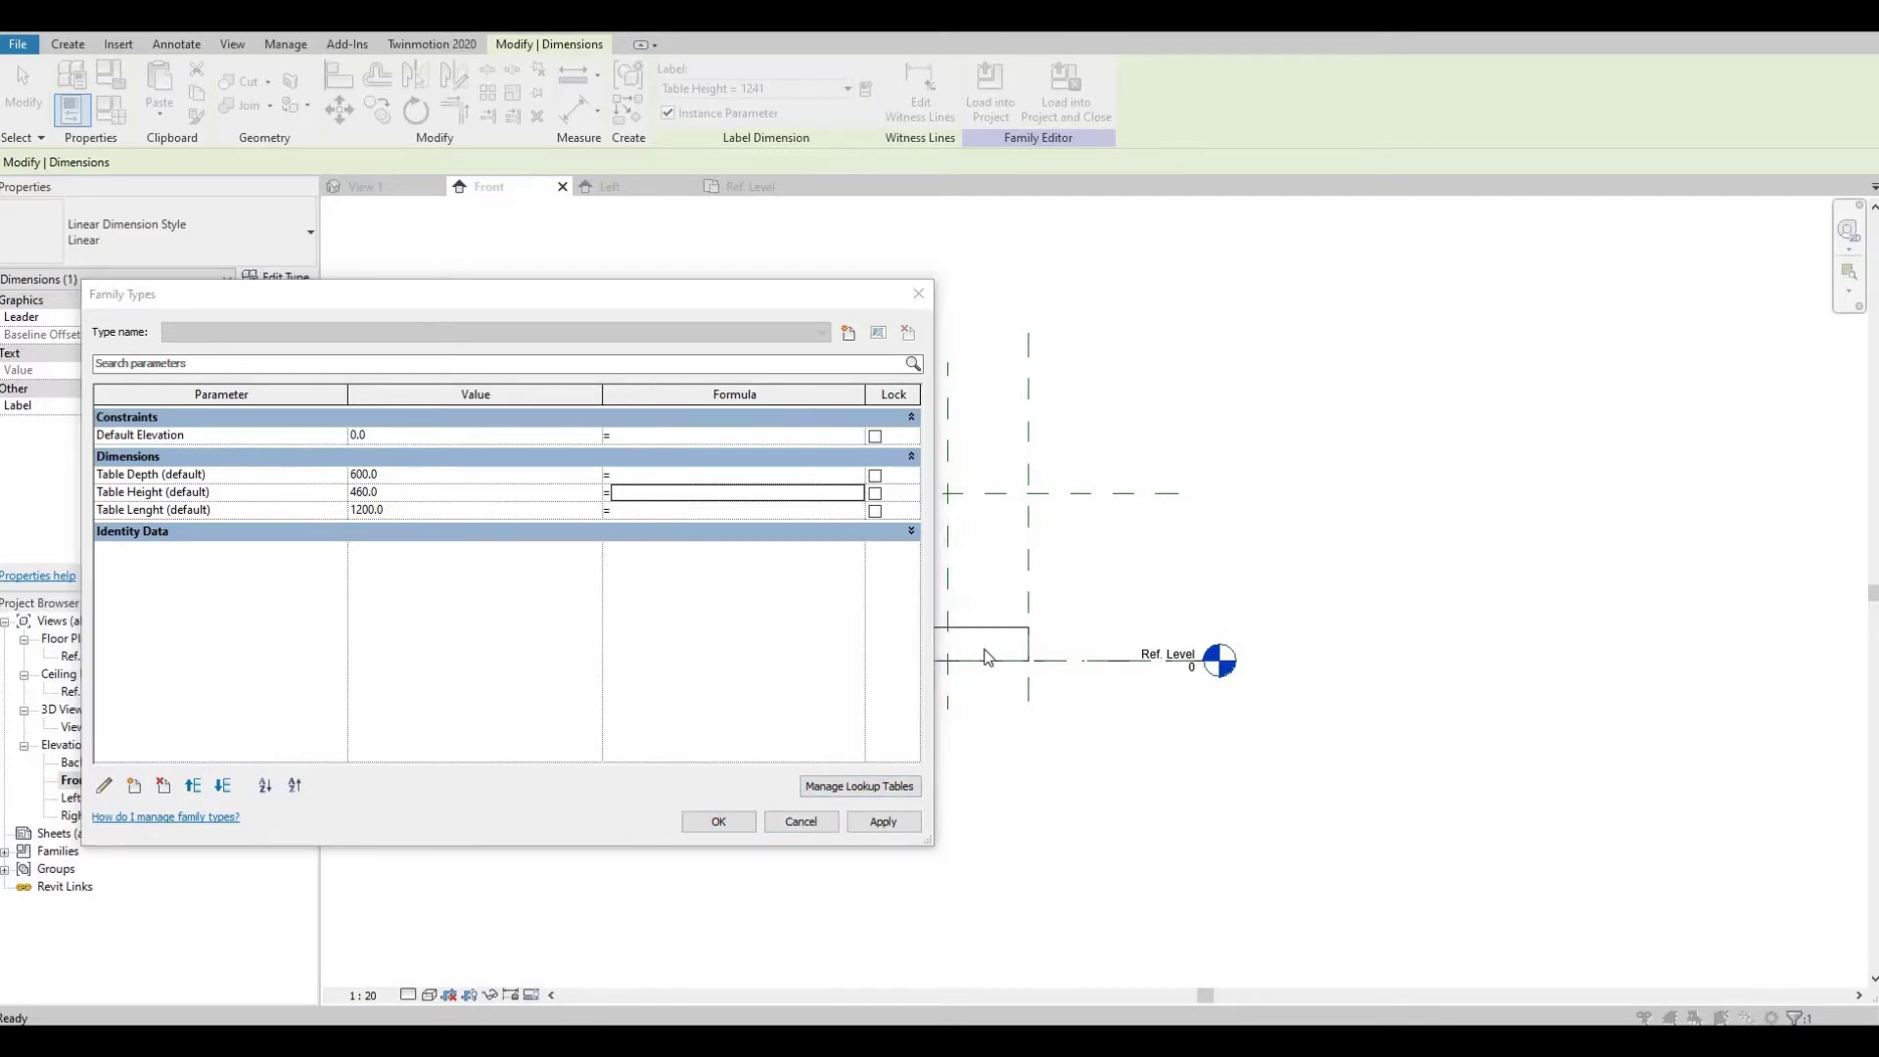
click(885, 826)
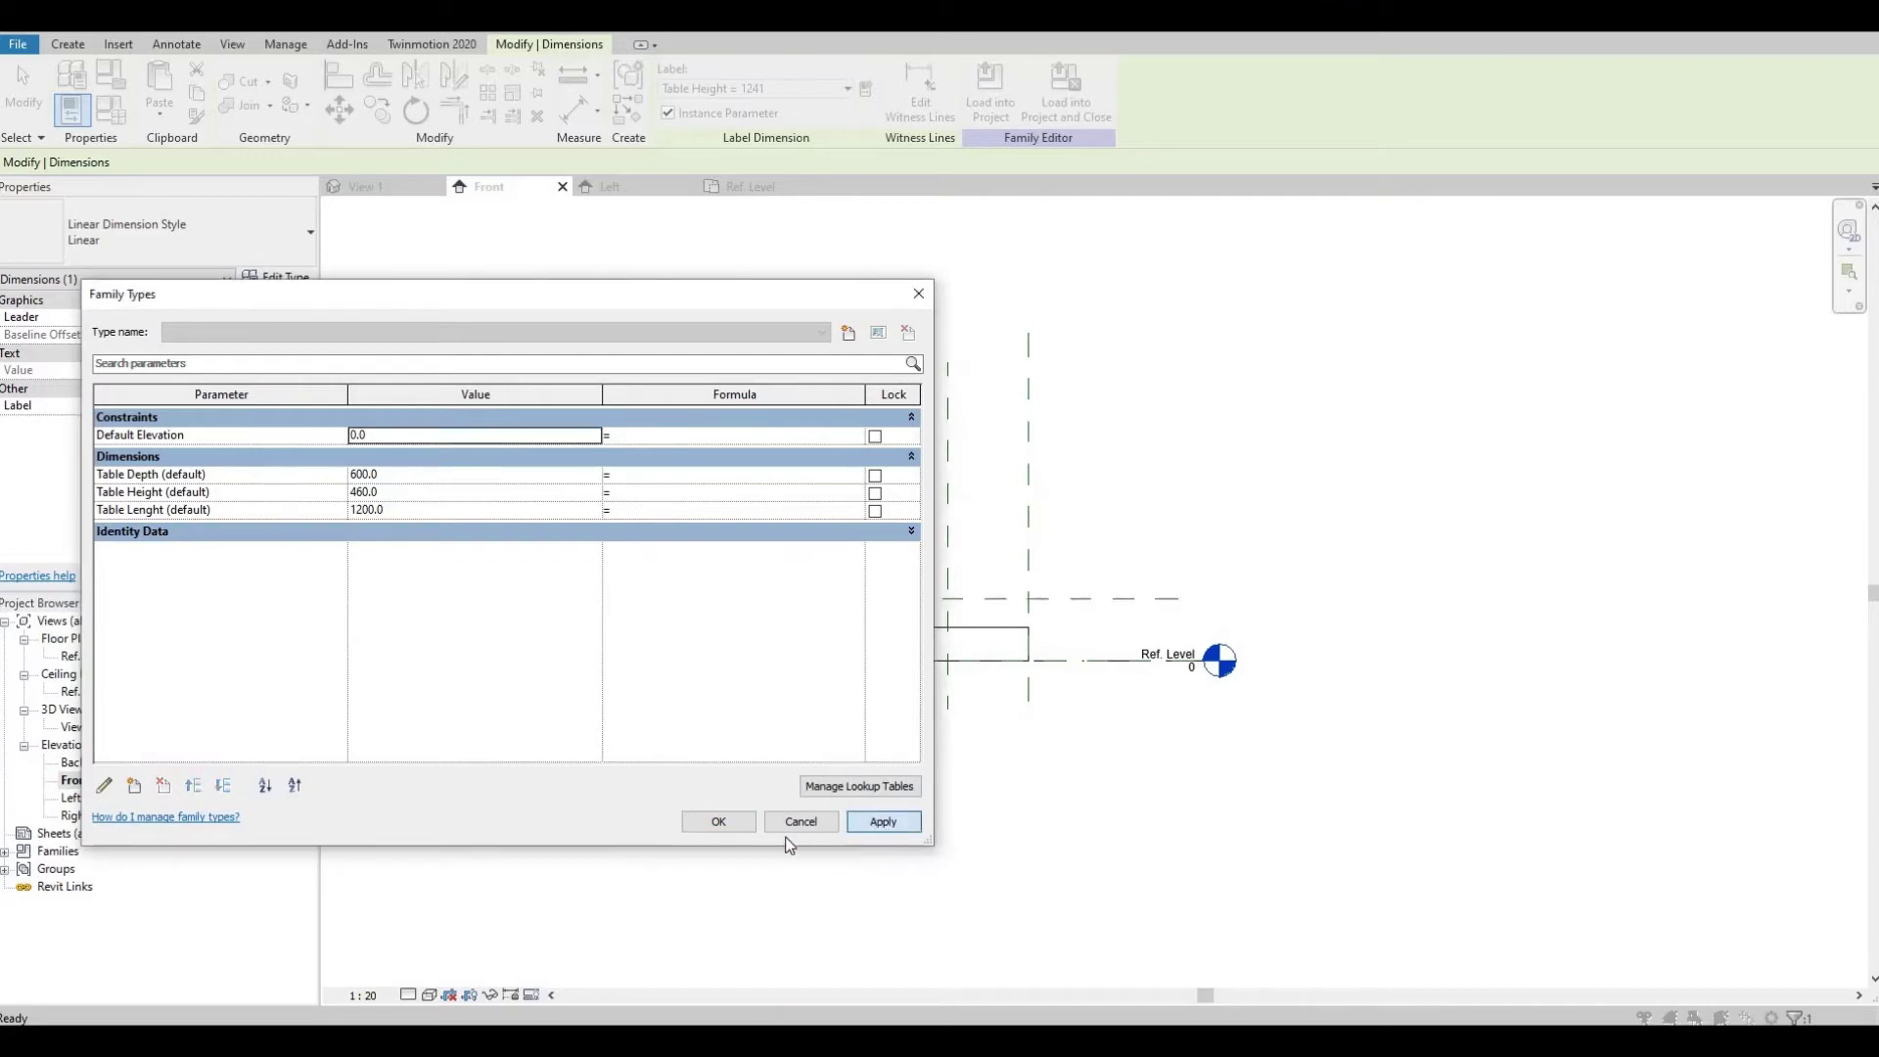
click(720, 822)
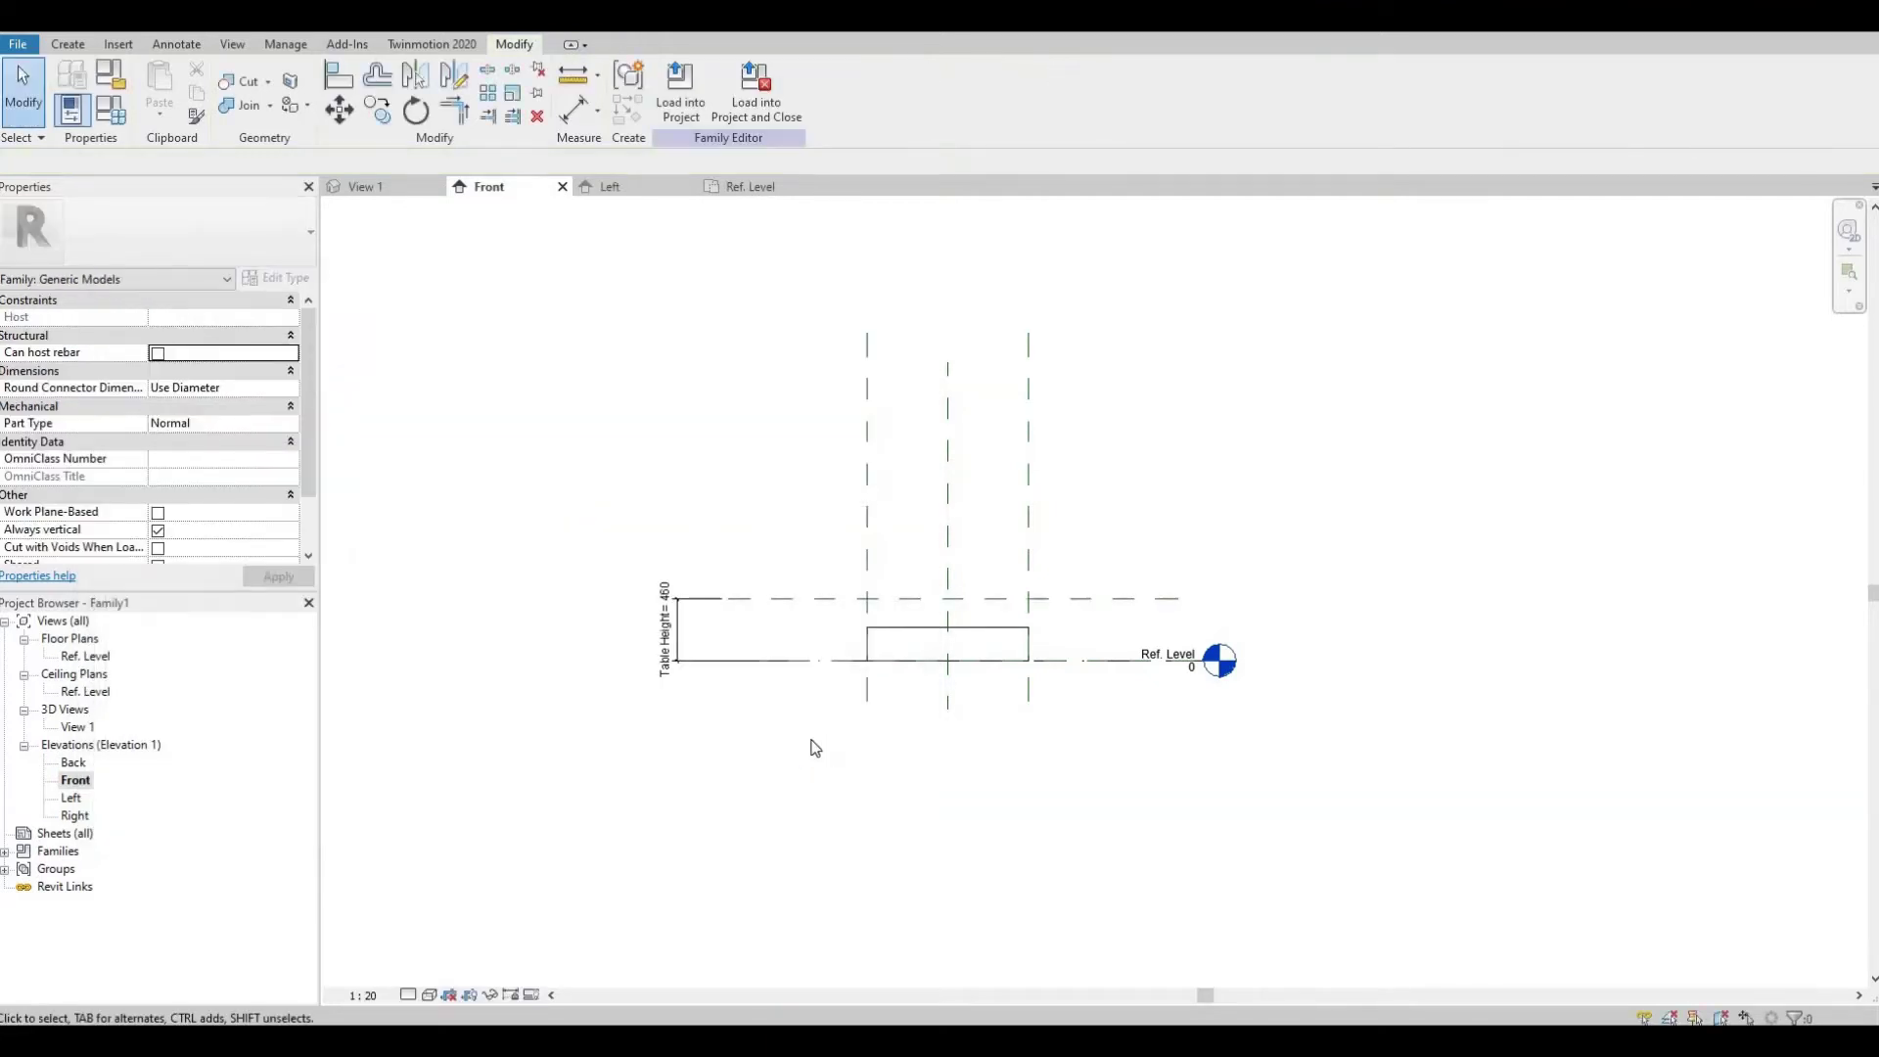
- Stretch and lock the extrusion's top to the Table Height plane, and raise its bottom to about 275 mm above Ref. Level
scroll(902, 646, up, 4)
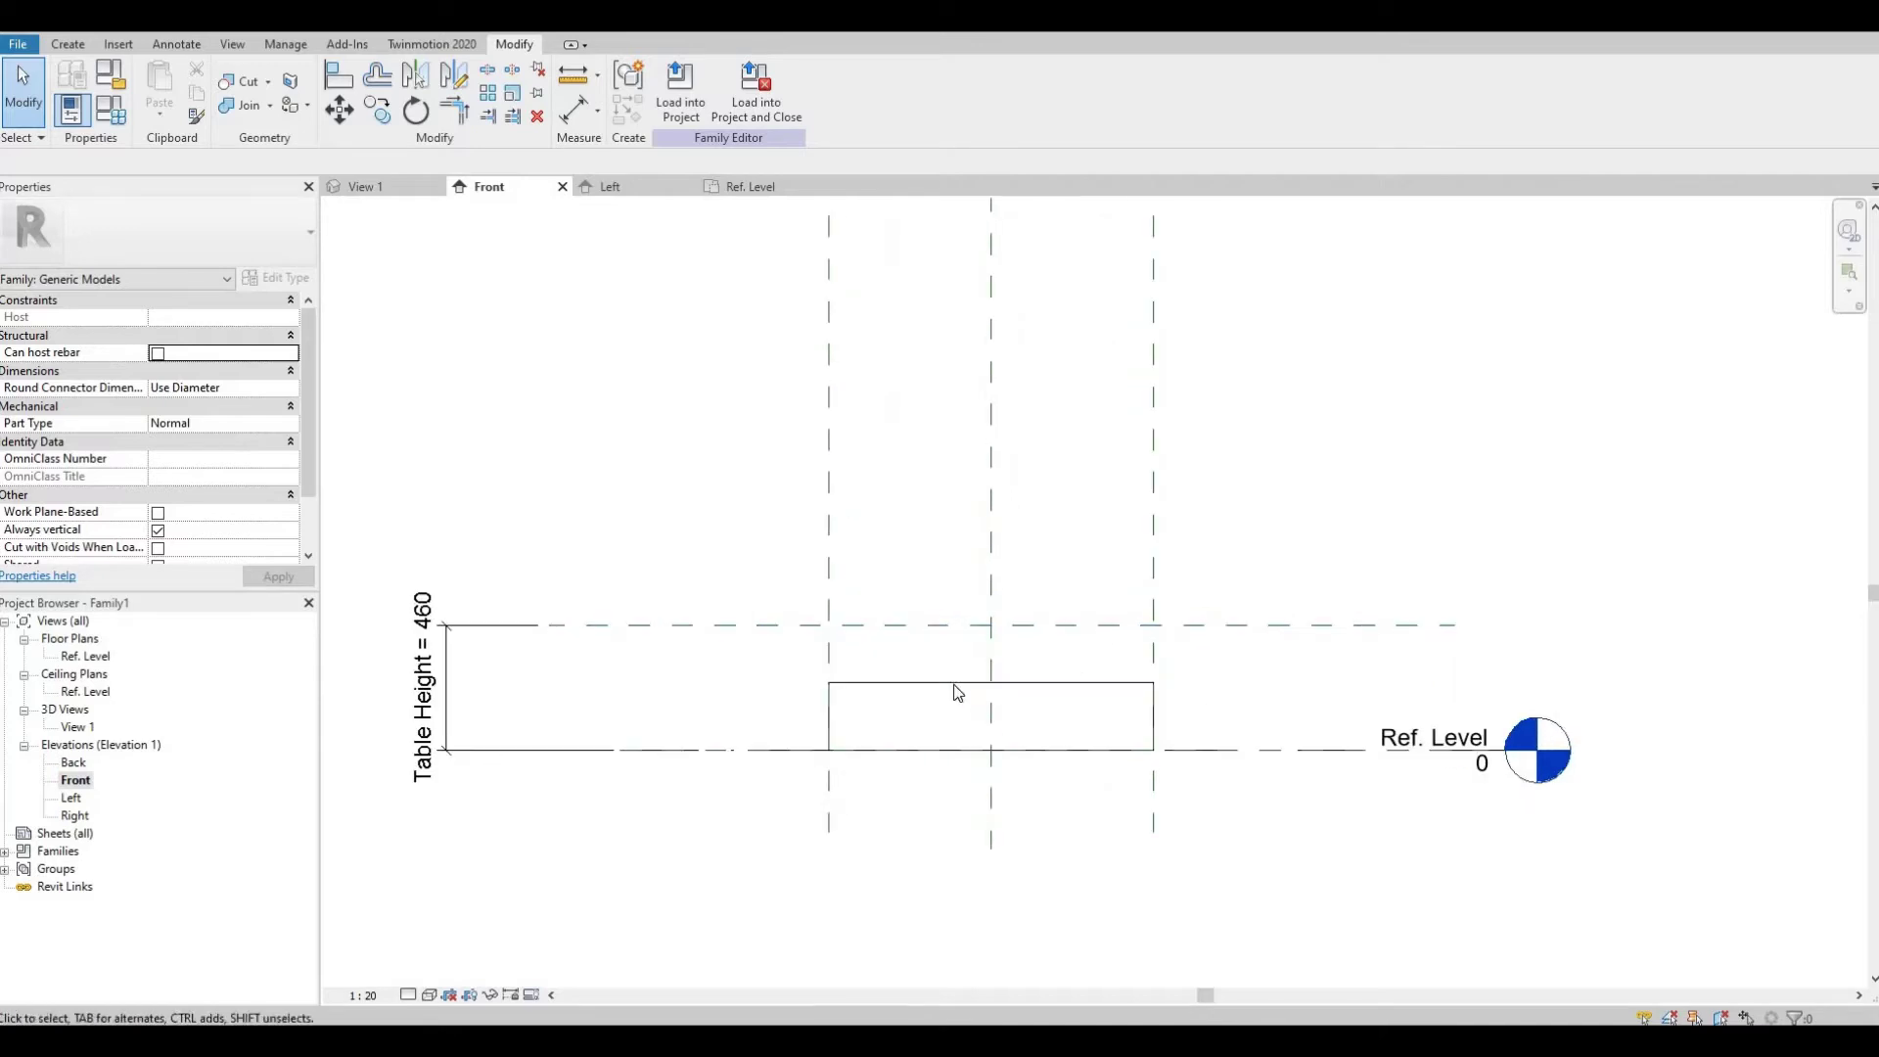
click(1040, 683)
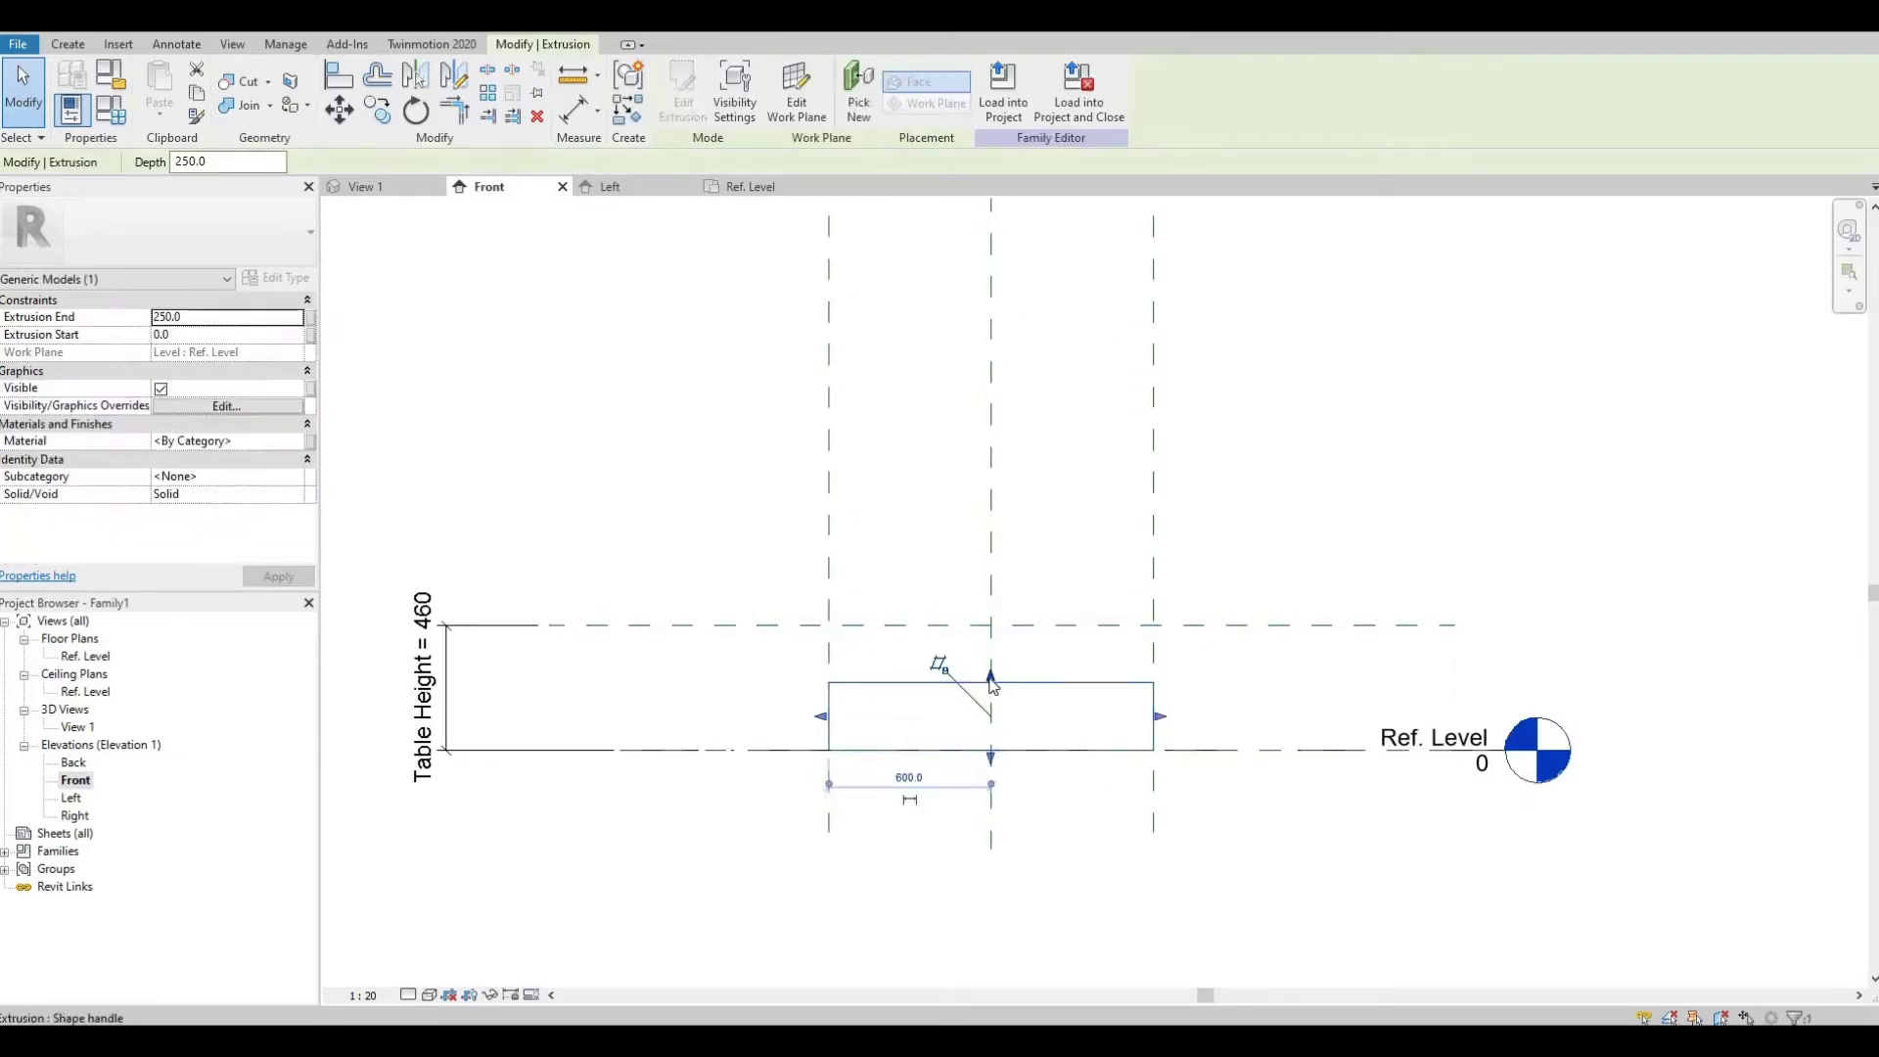
drag(995, 654, 1008, 624)
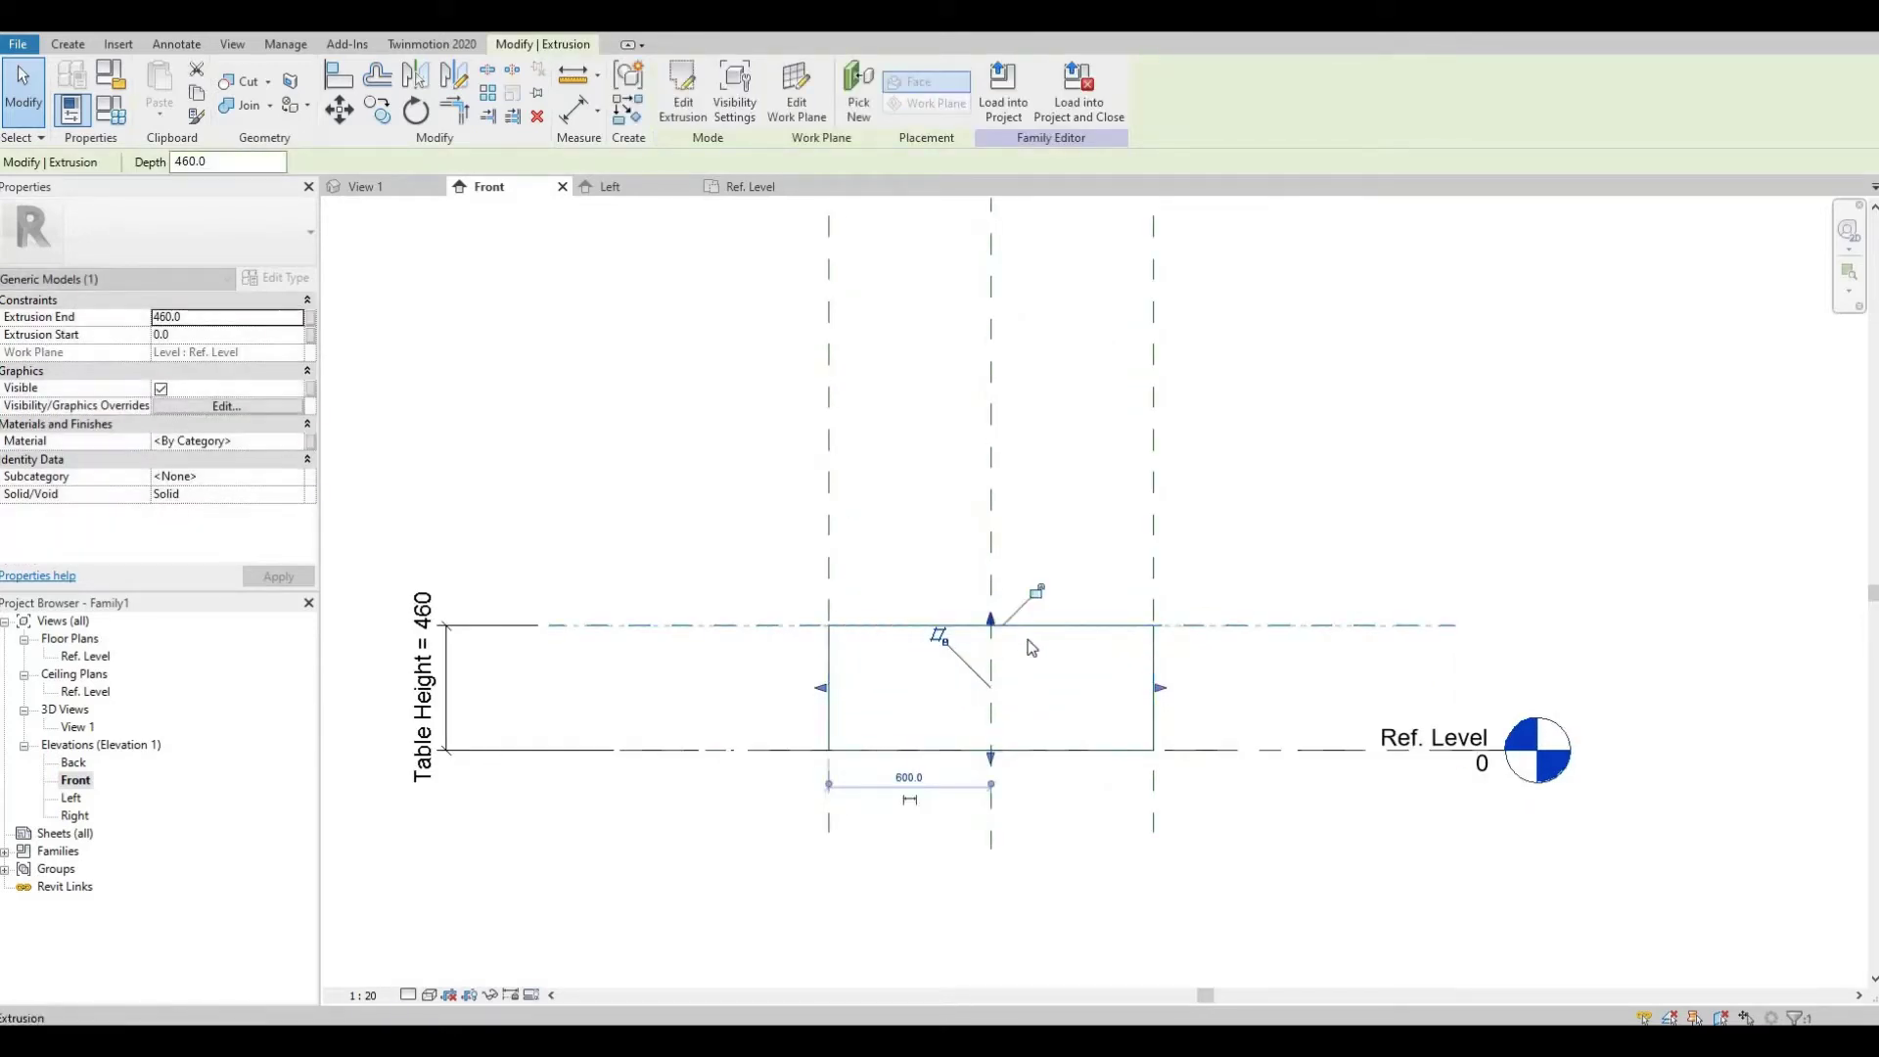
click(1036, 593)
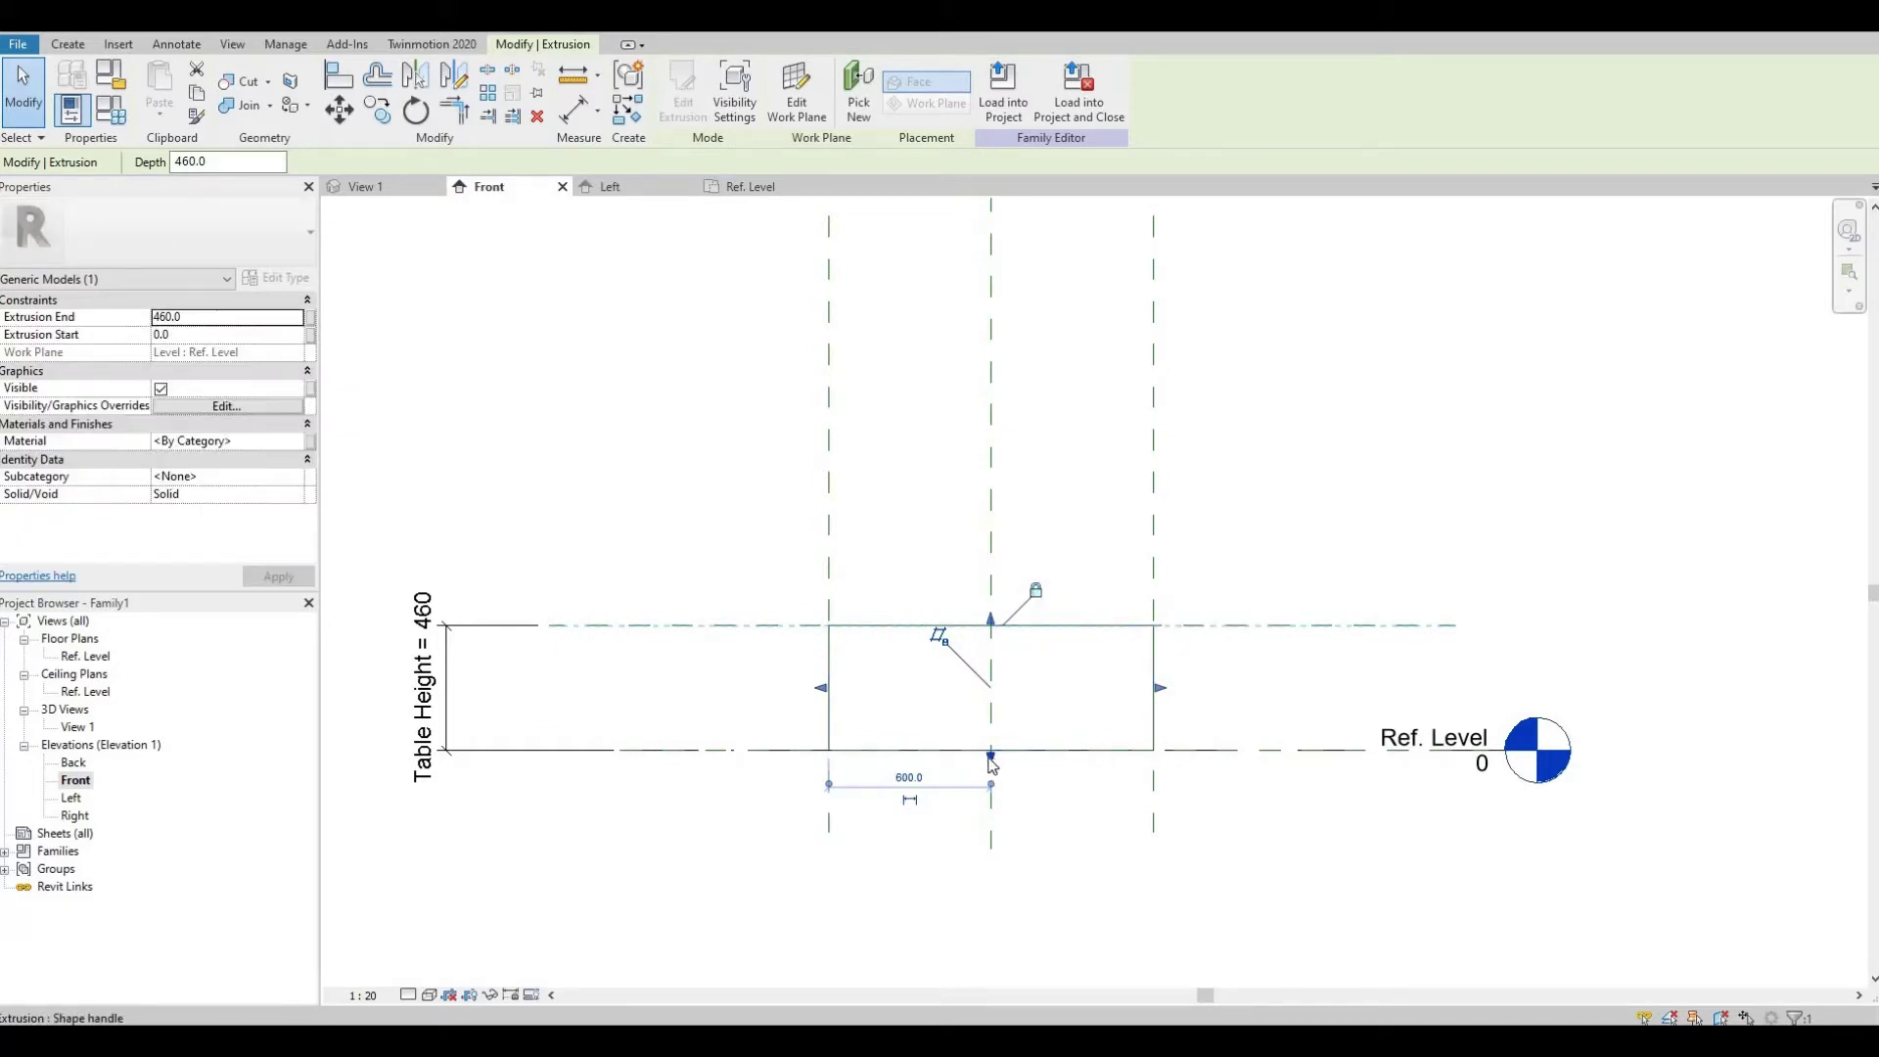
drag(992, 756, 990, 683)
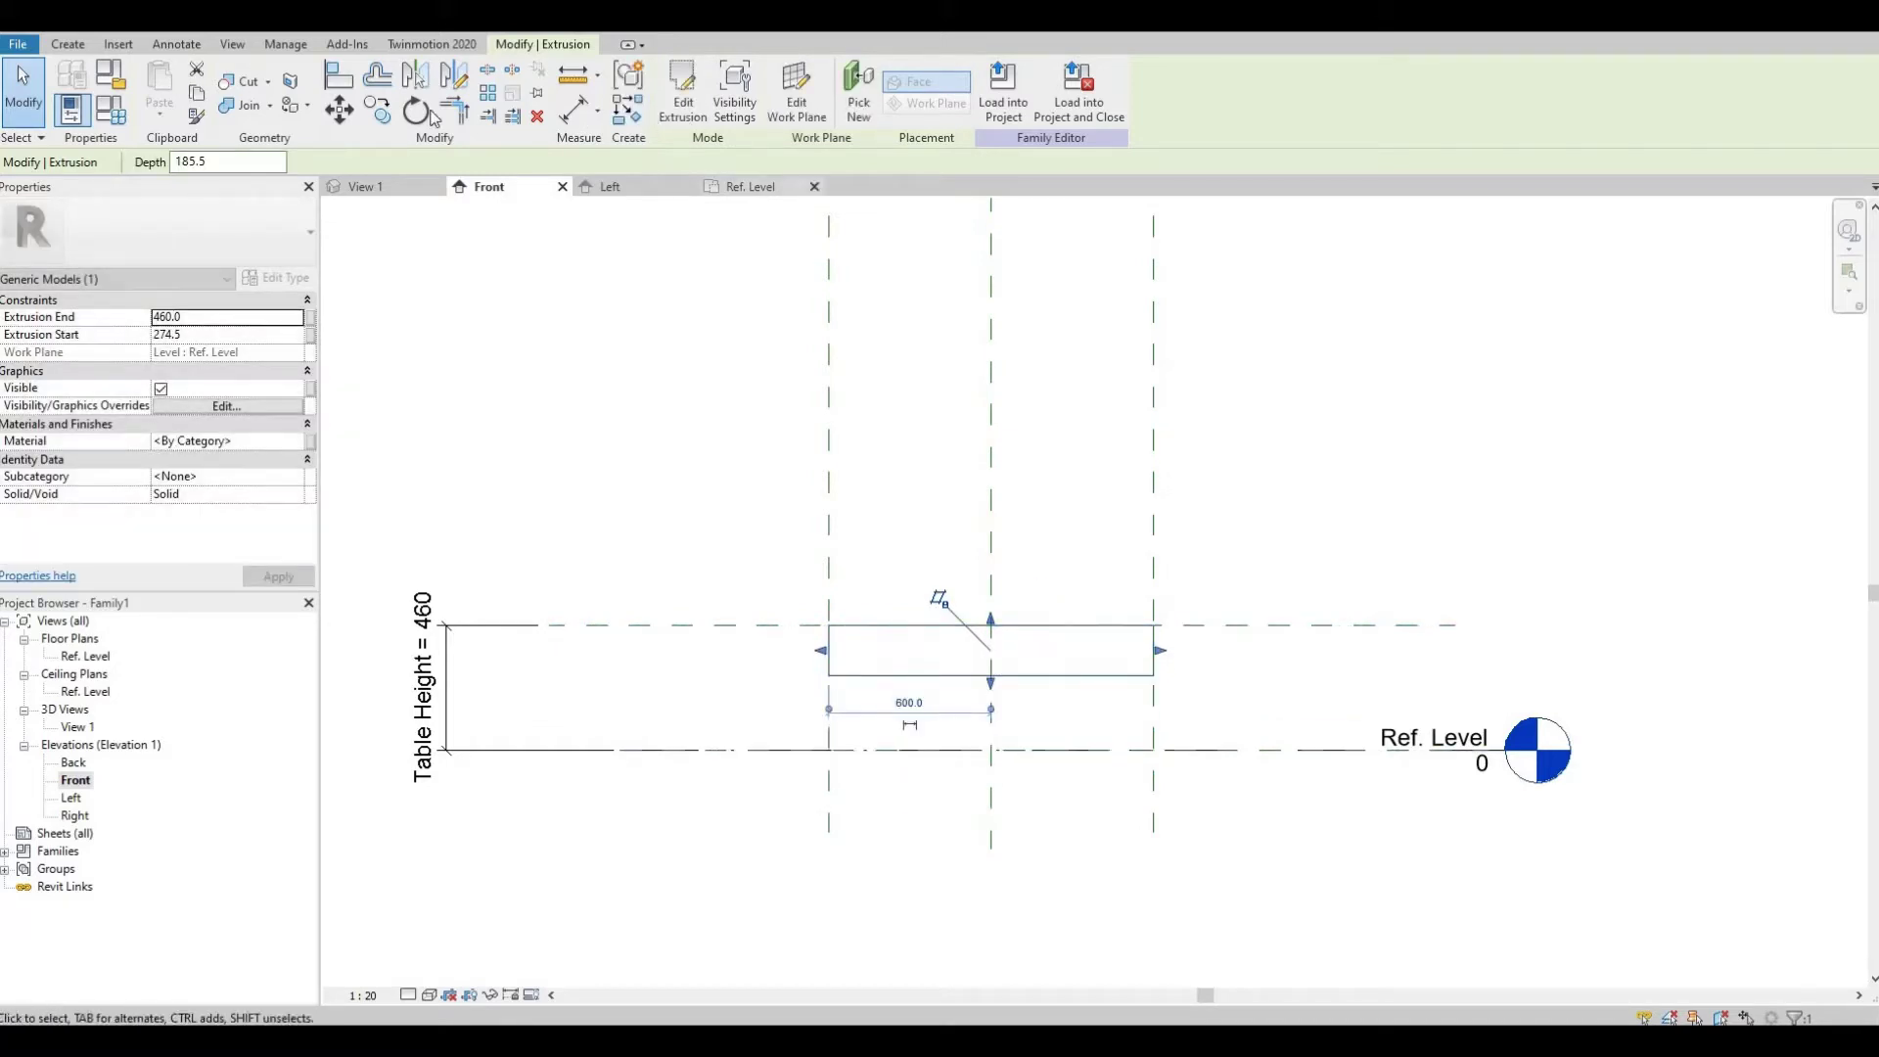
- Draw a second horizontal reference plane through the extrusion, about 37 mm below the Table Height plane
click(68, 44)
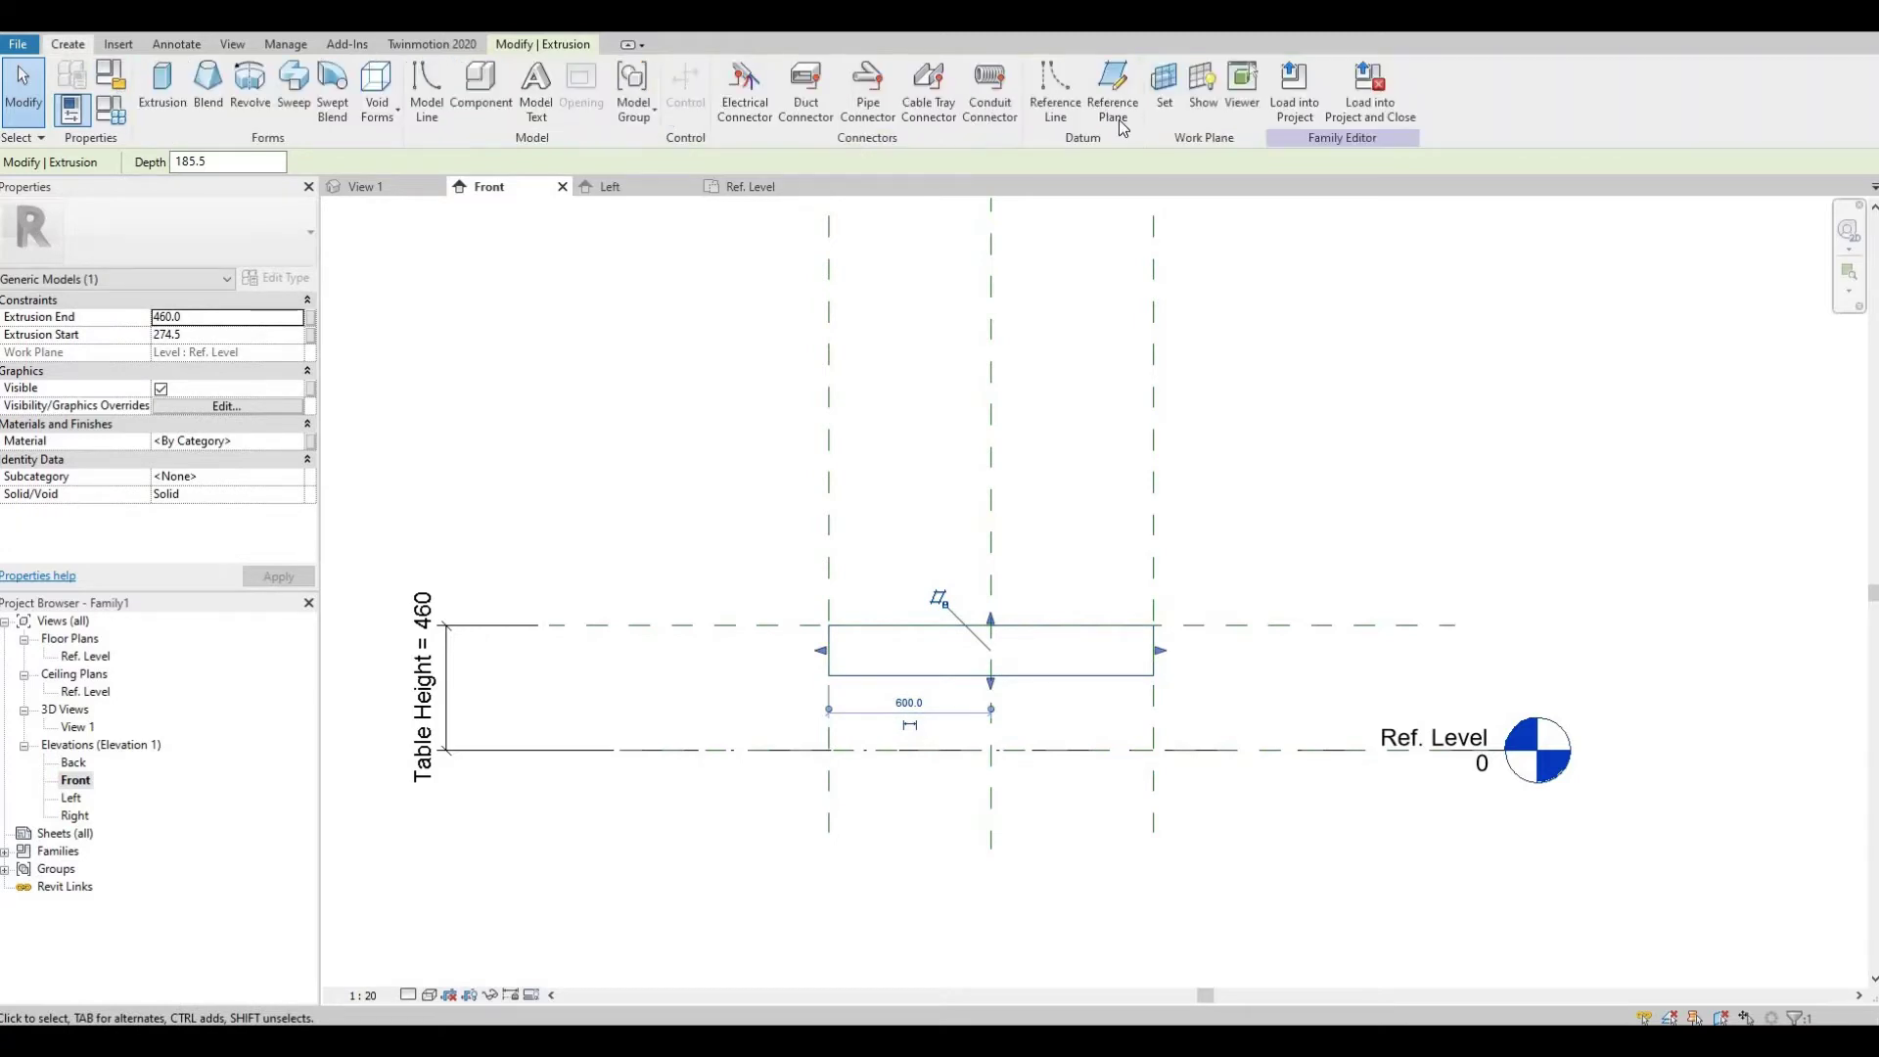
click(1113, 88)
scroll(587, 657, up, 1)
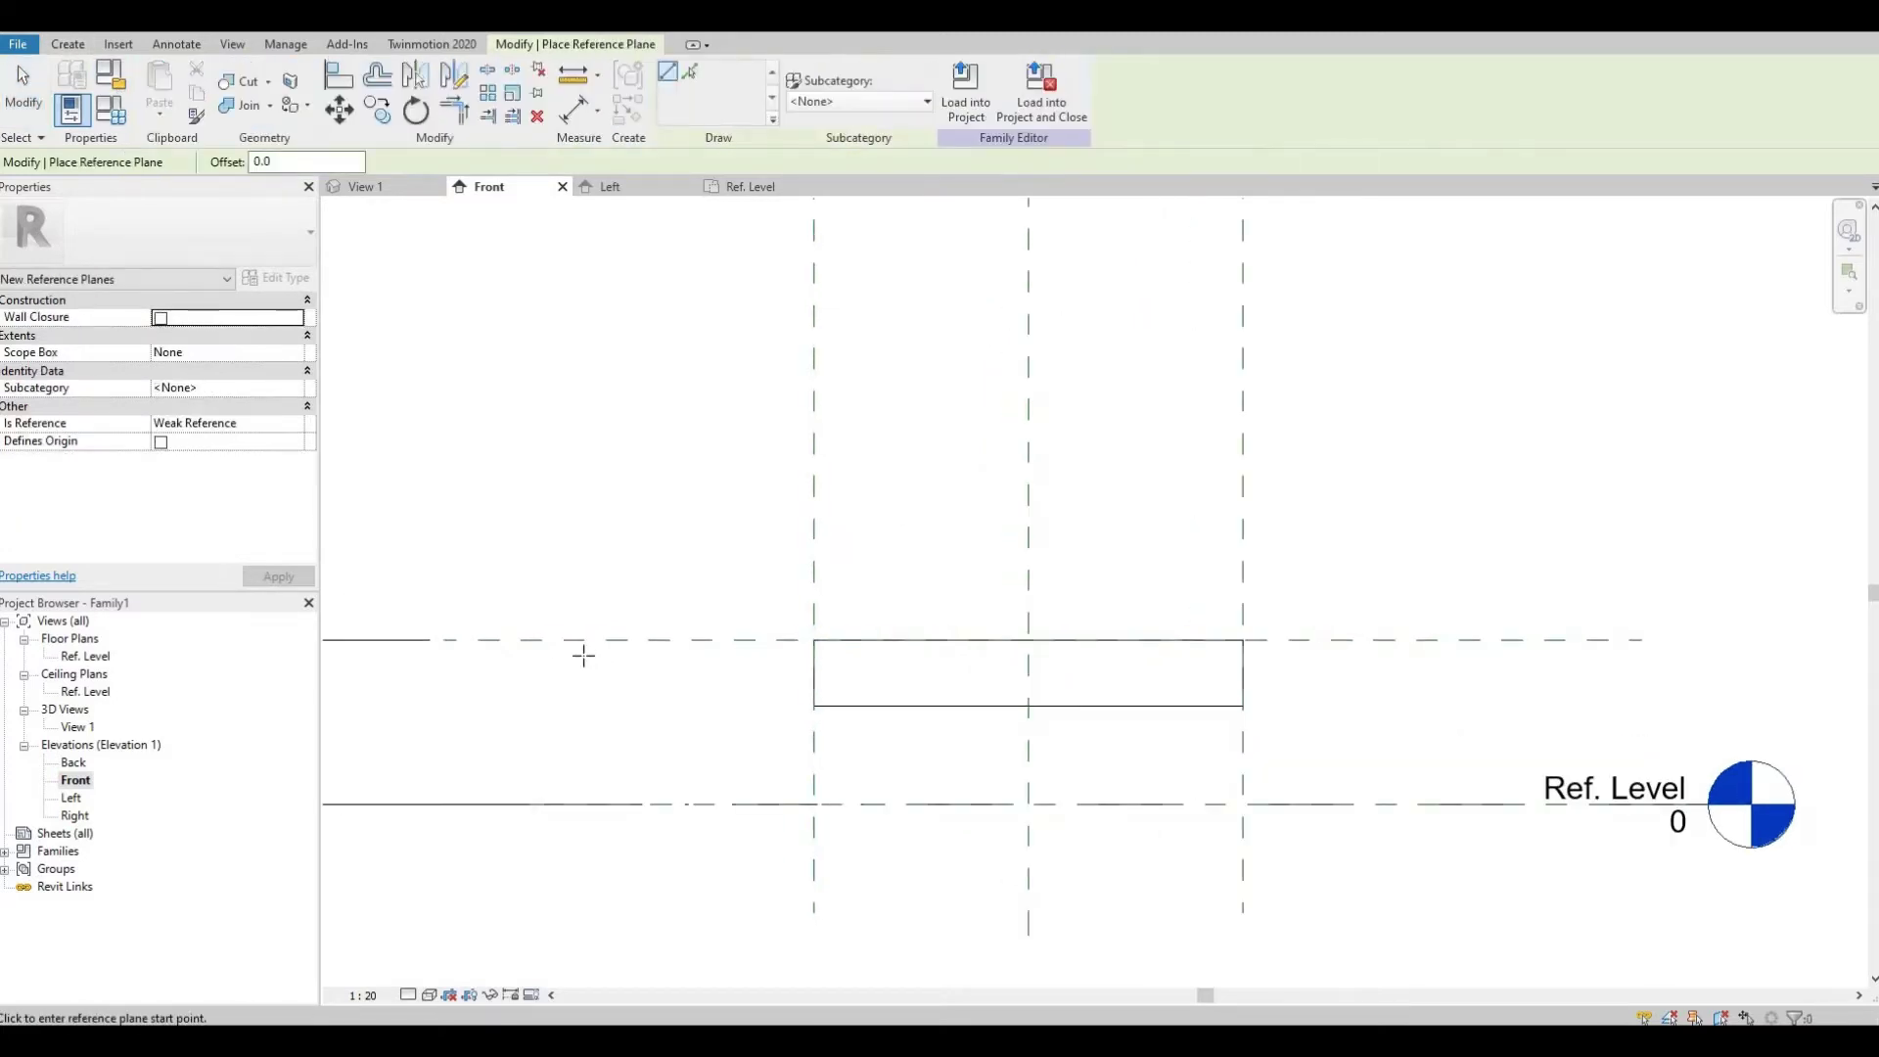
click(536, 653)
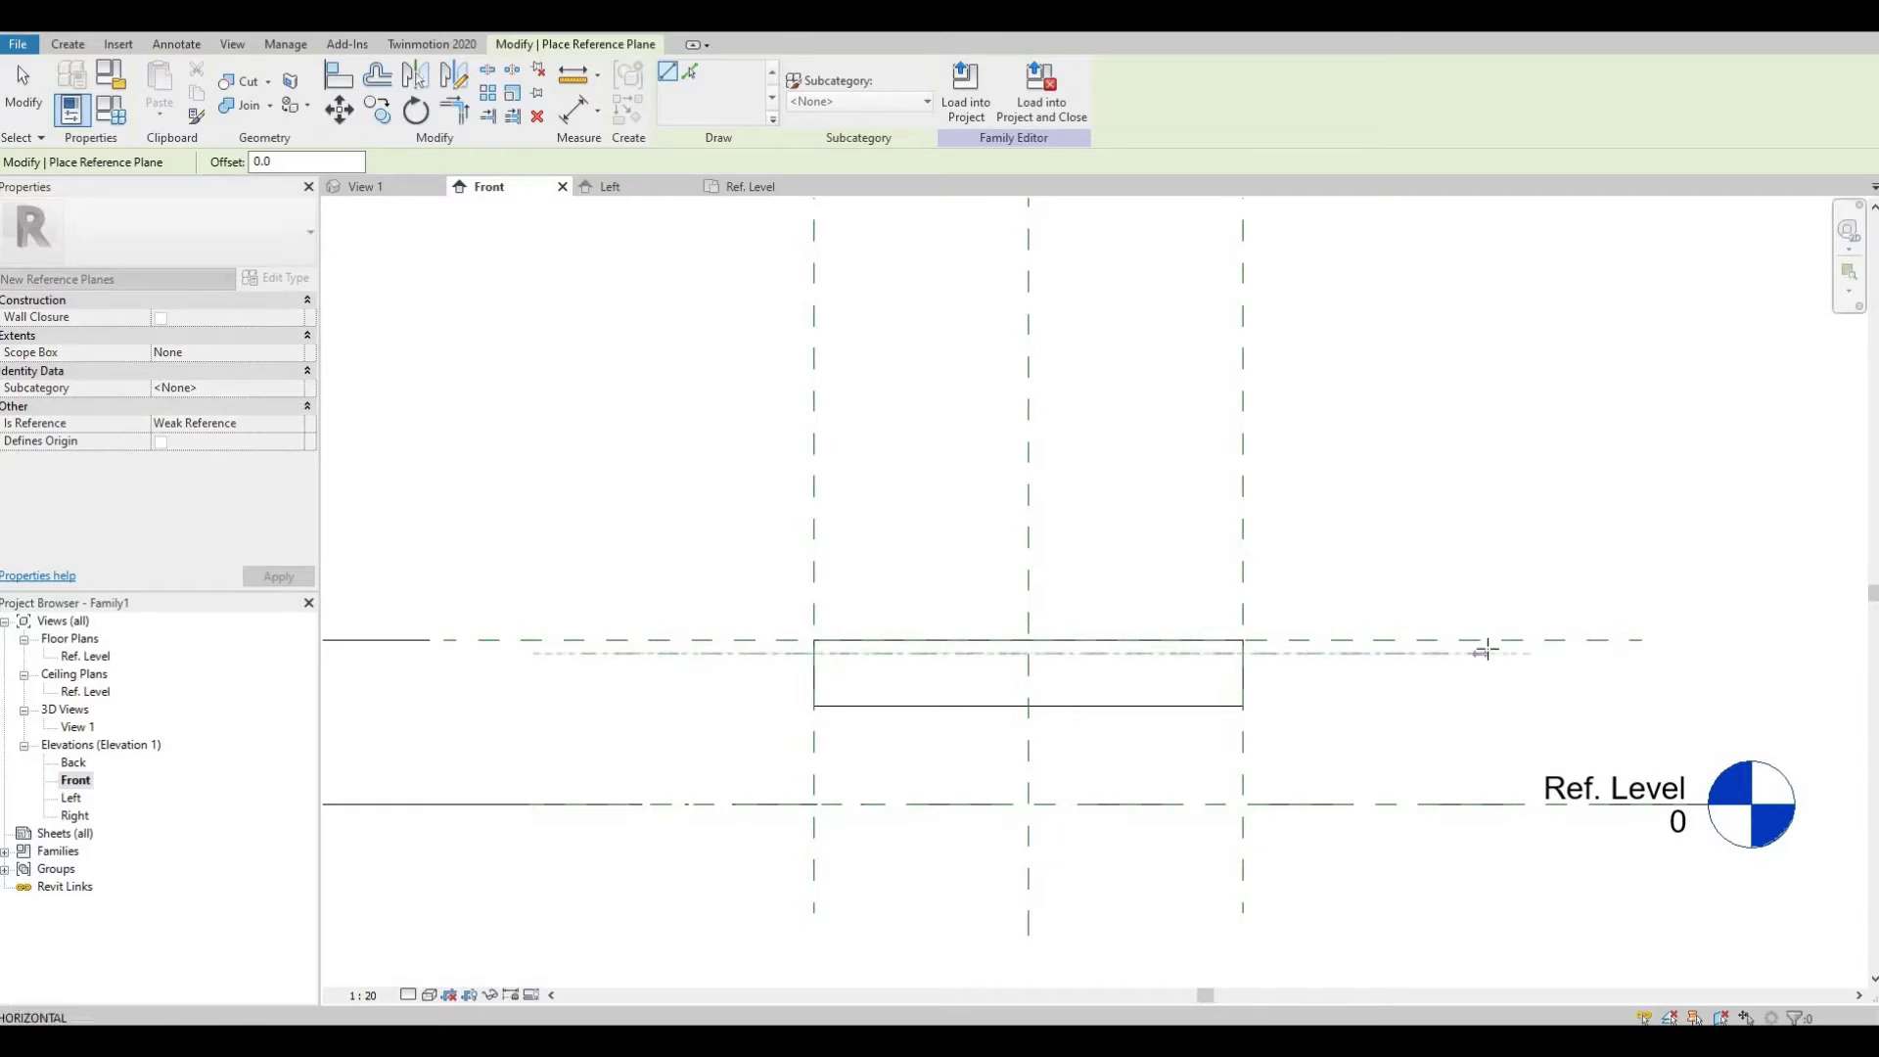
click(1488, 650)
scroll(752, 656, up, 3)
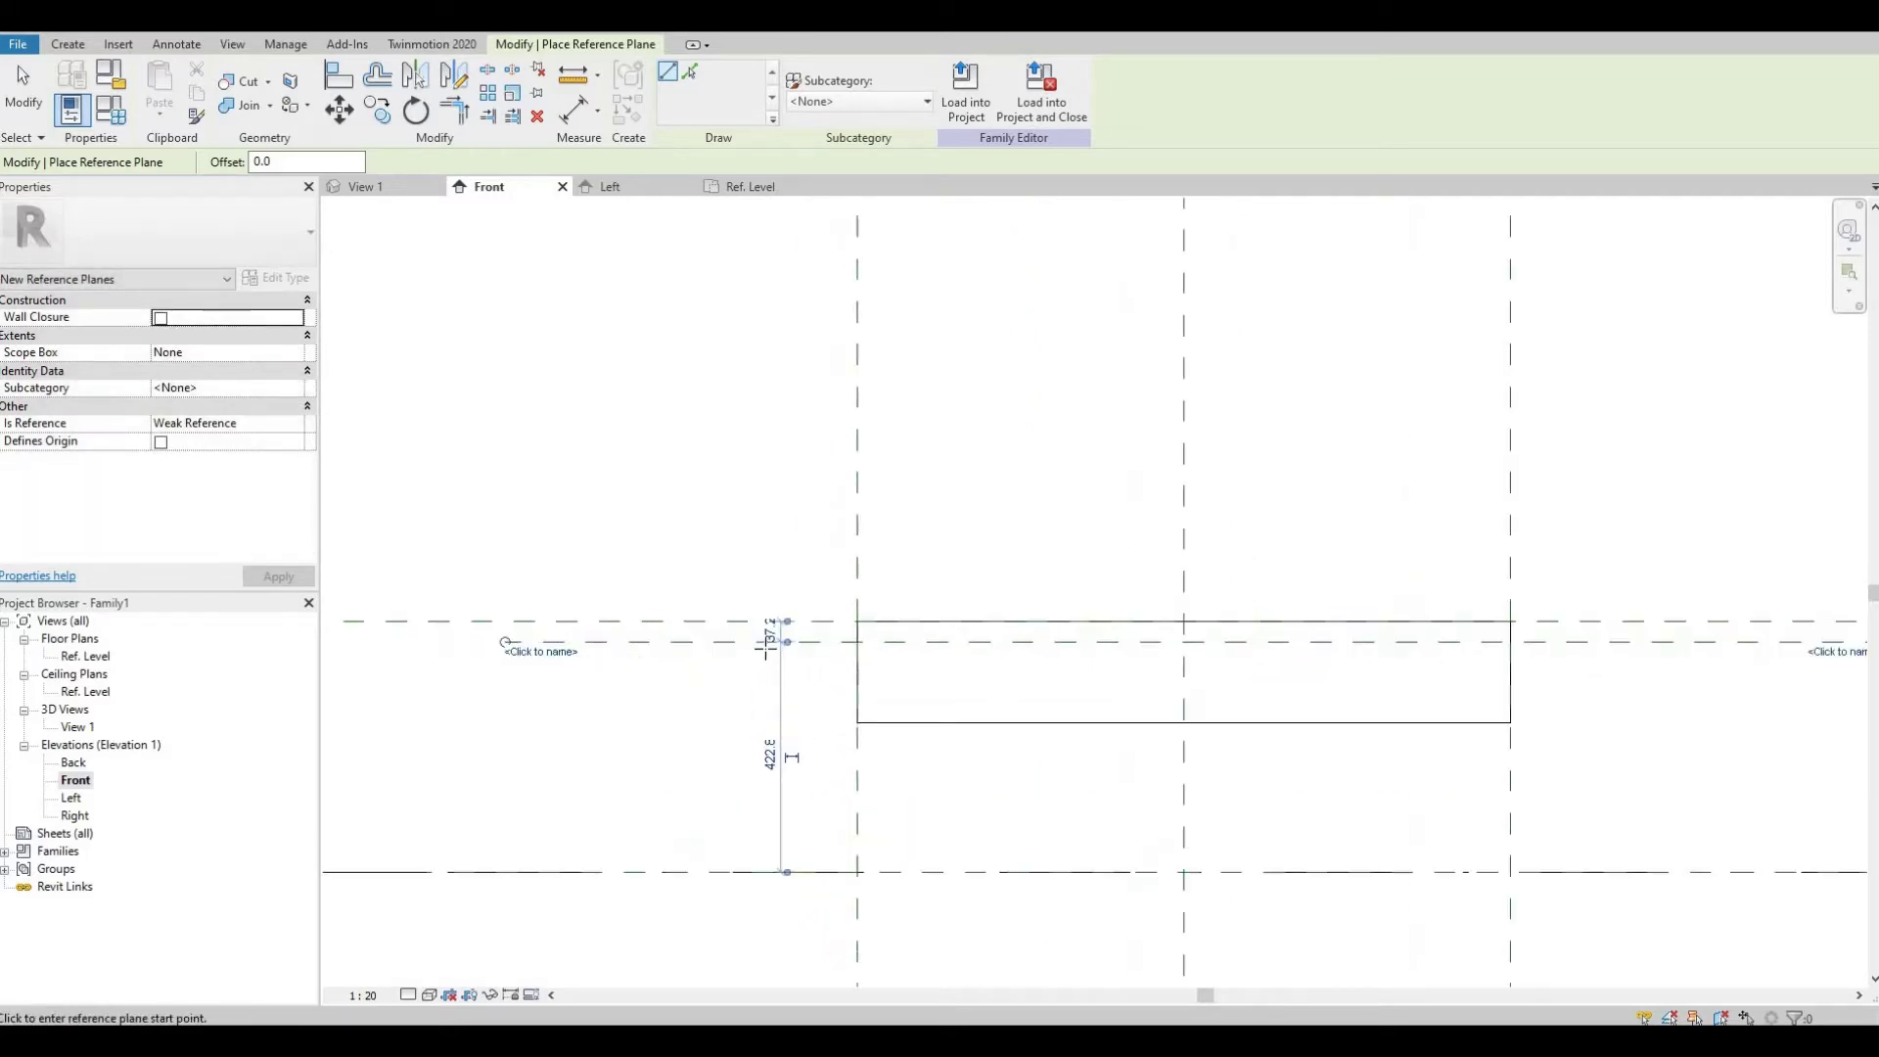
key(Escape)
key(Escape)
- Set the distance between the lower reference plane and the Table Height plane to 25 mm
click(775, 626)
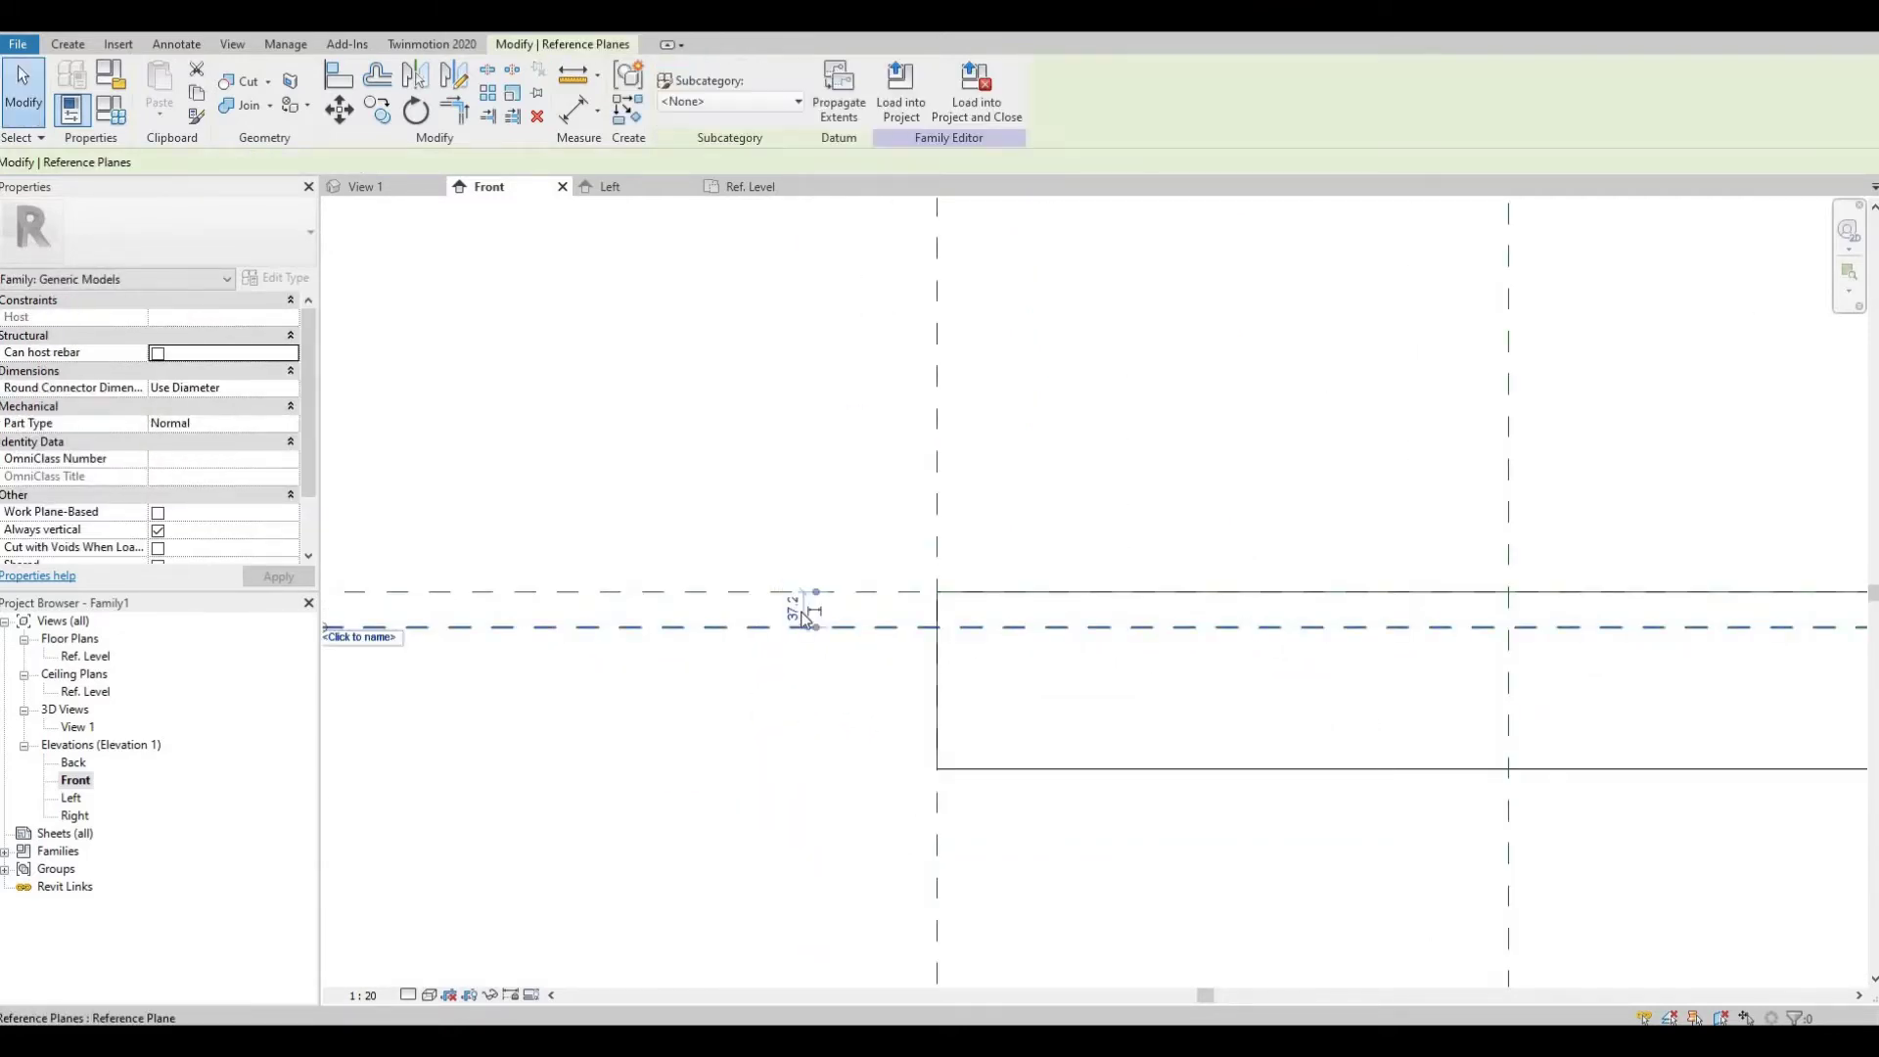
click(796, 612)
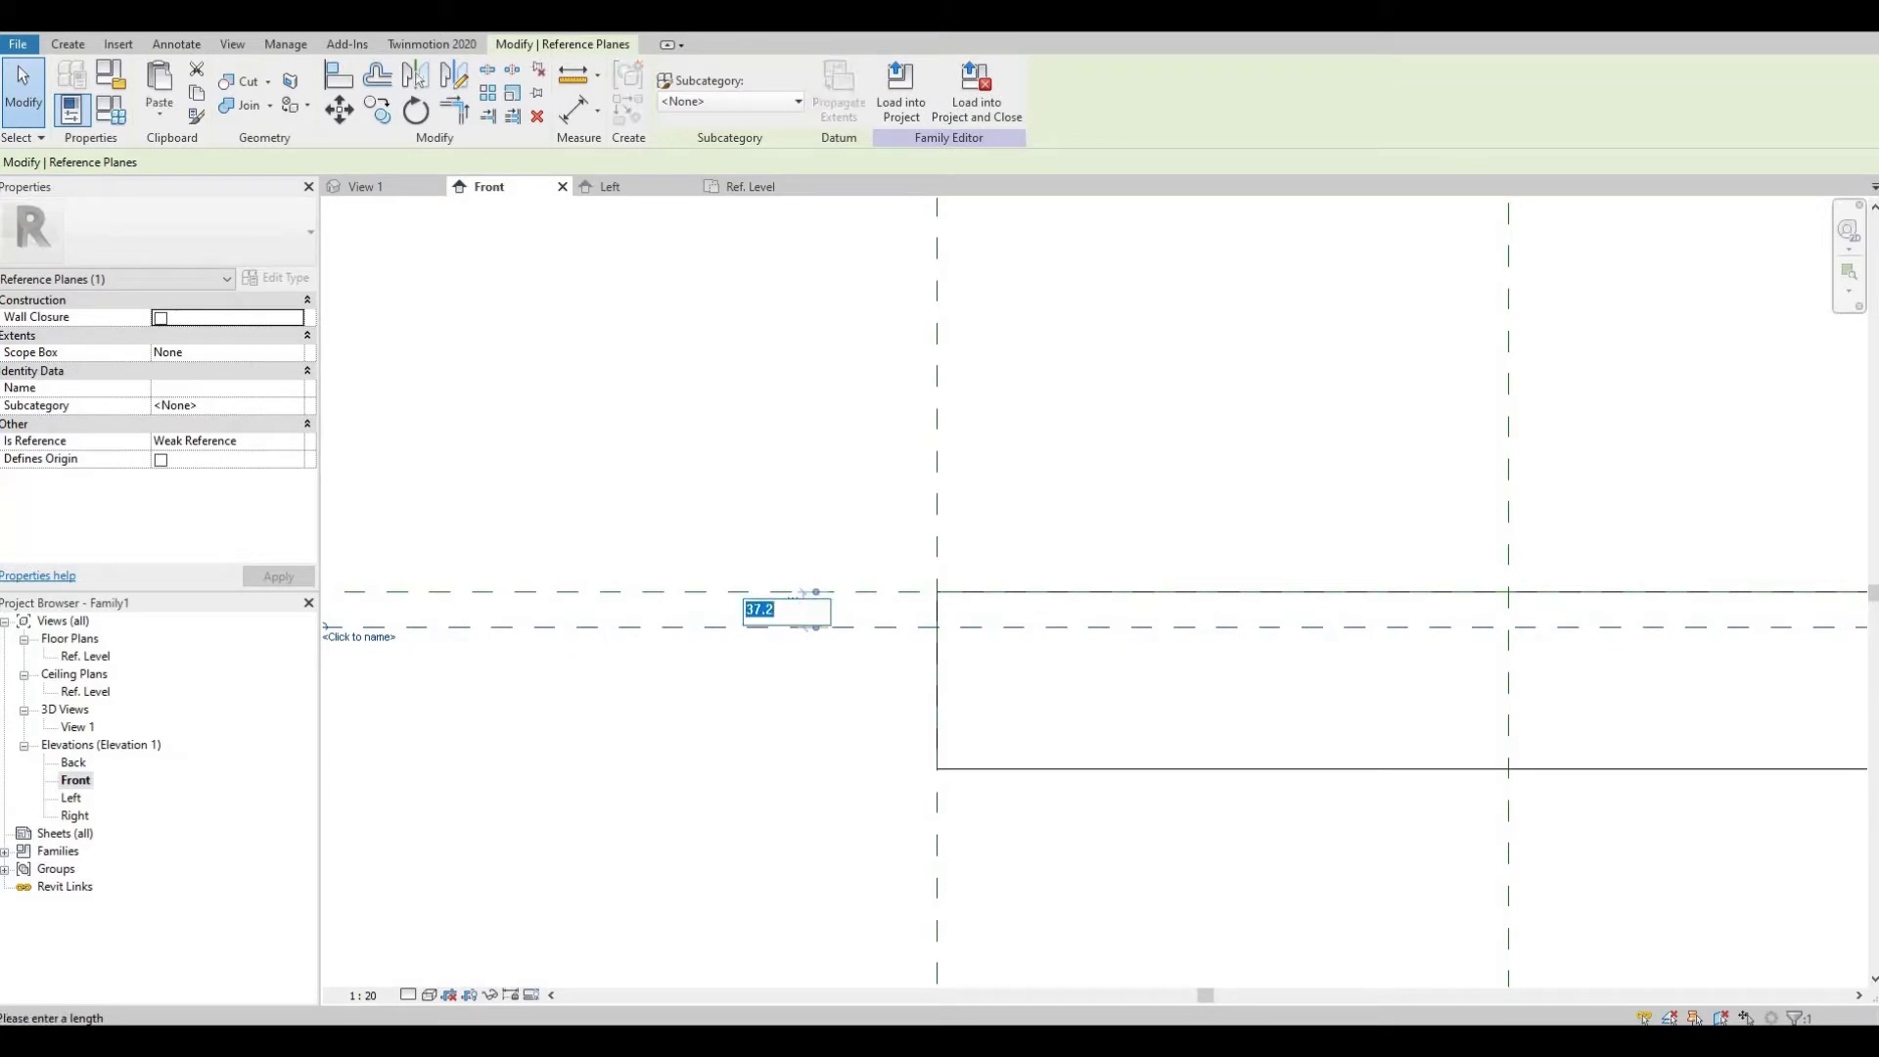
text(25)
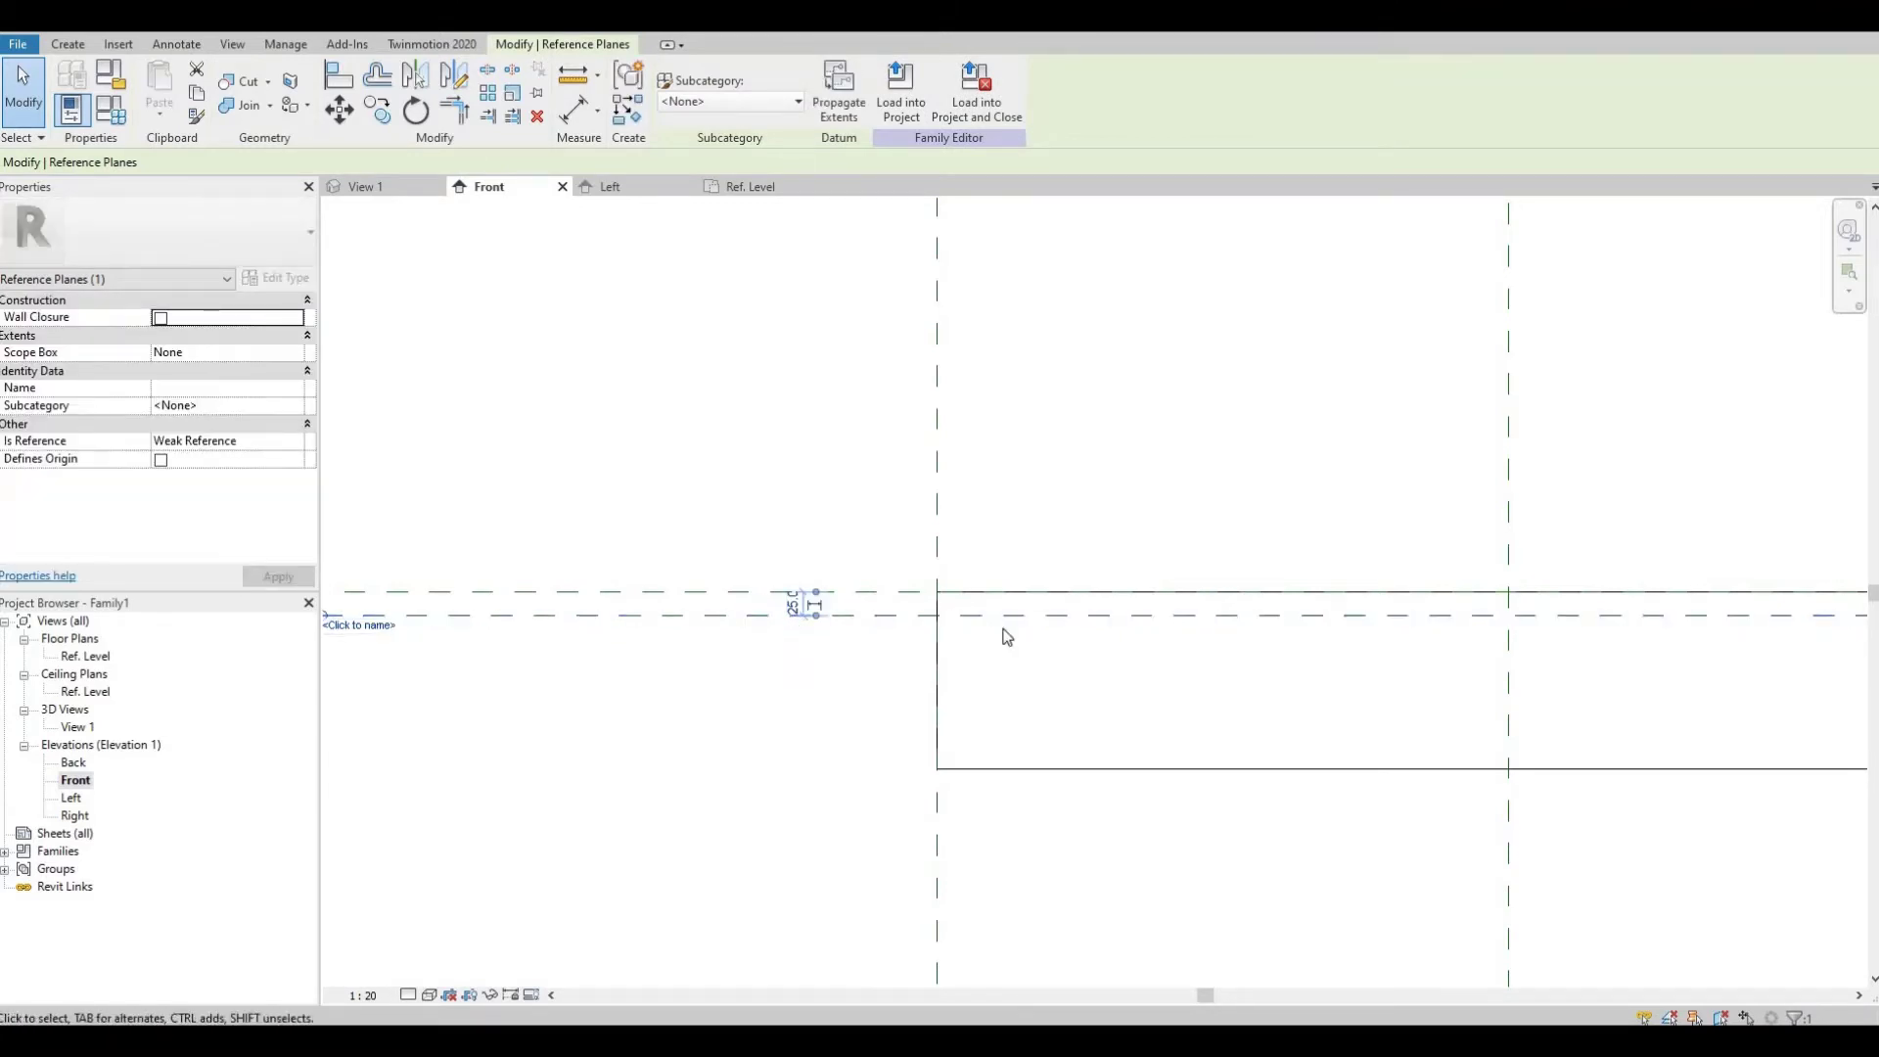
middle_drag(376, 665, 576, 670)
scroll(575, 669, down, 1)
click(1236, 764)
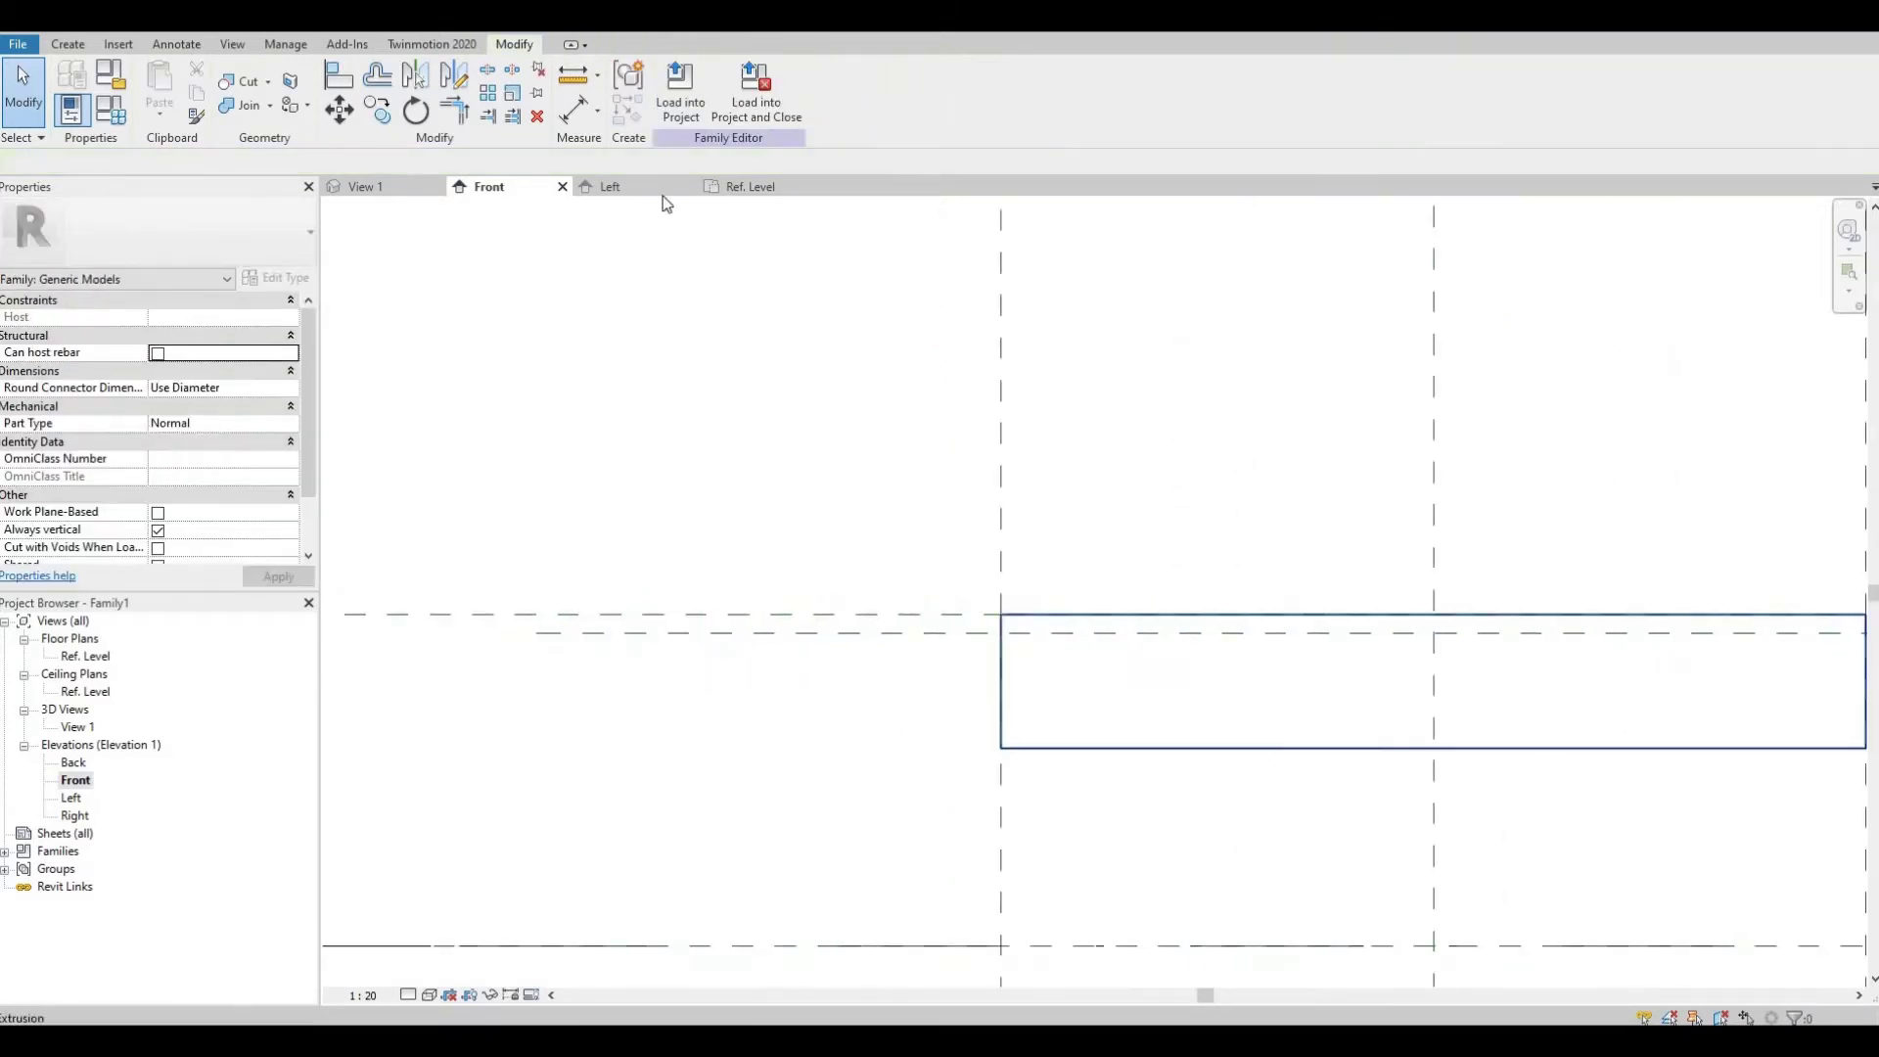
- Align the extrusion's bottom edge to the lower reference plane below Table Height and lock the alignment
click(339, 75)
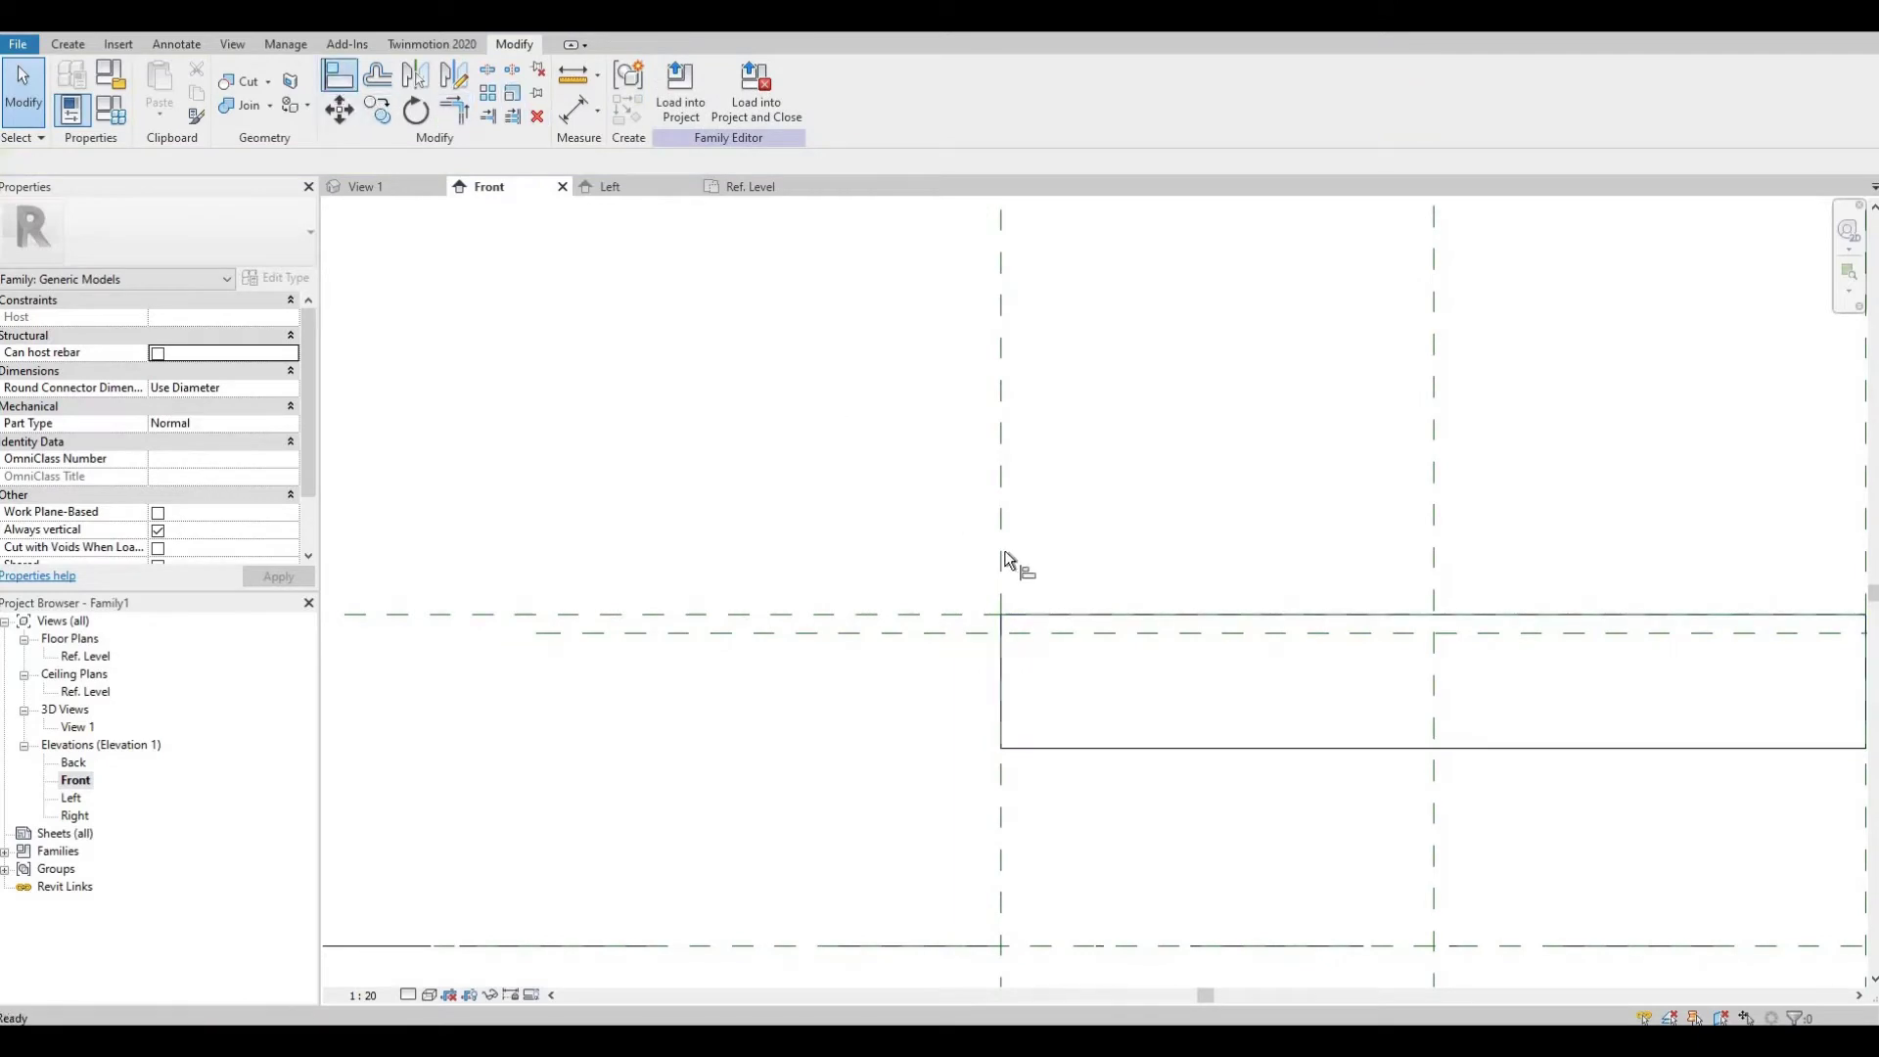
click(1143, 629)
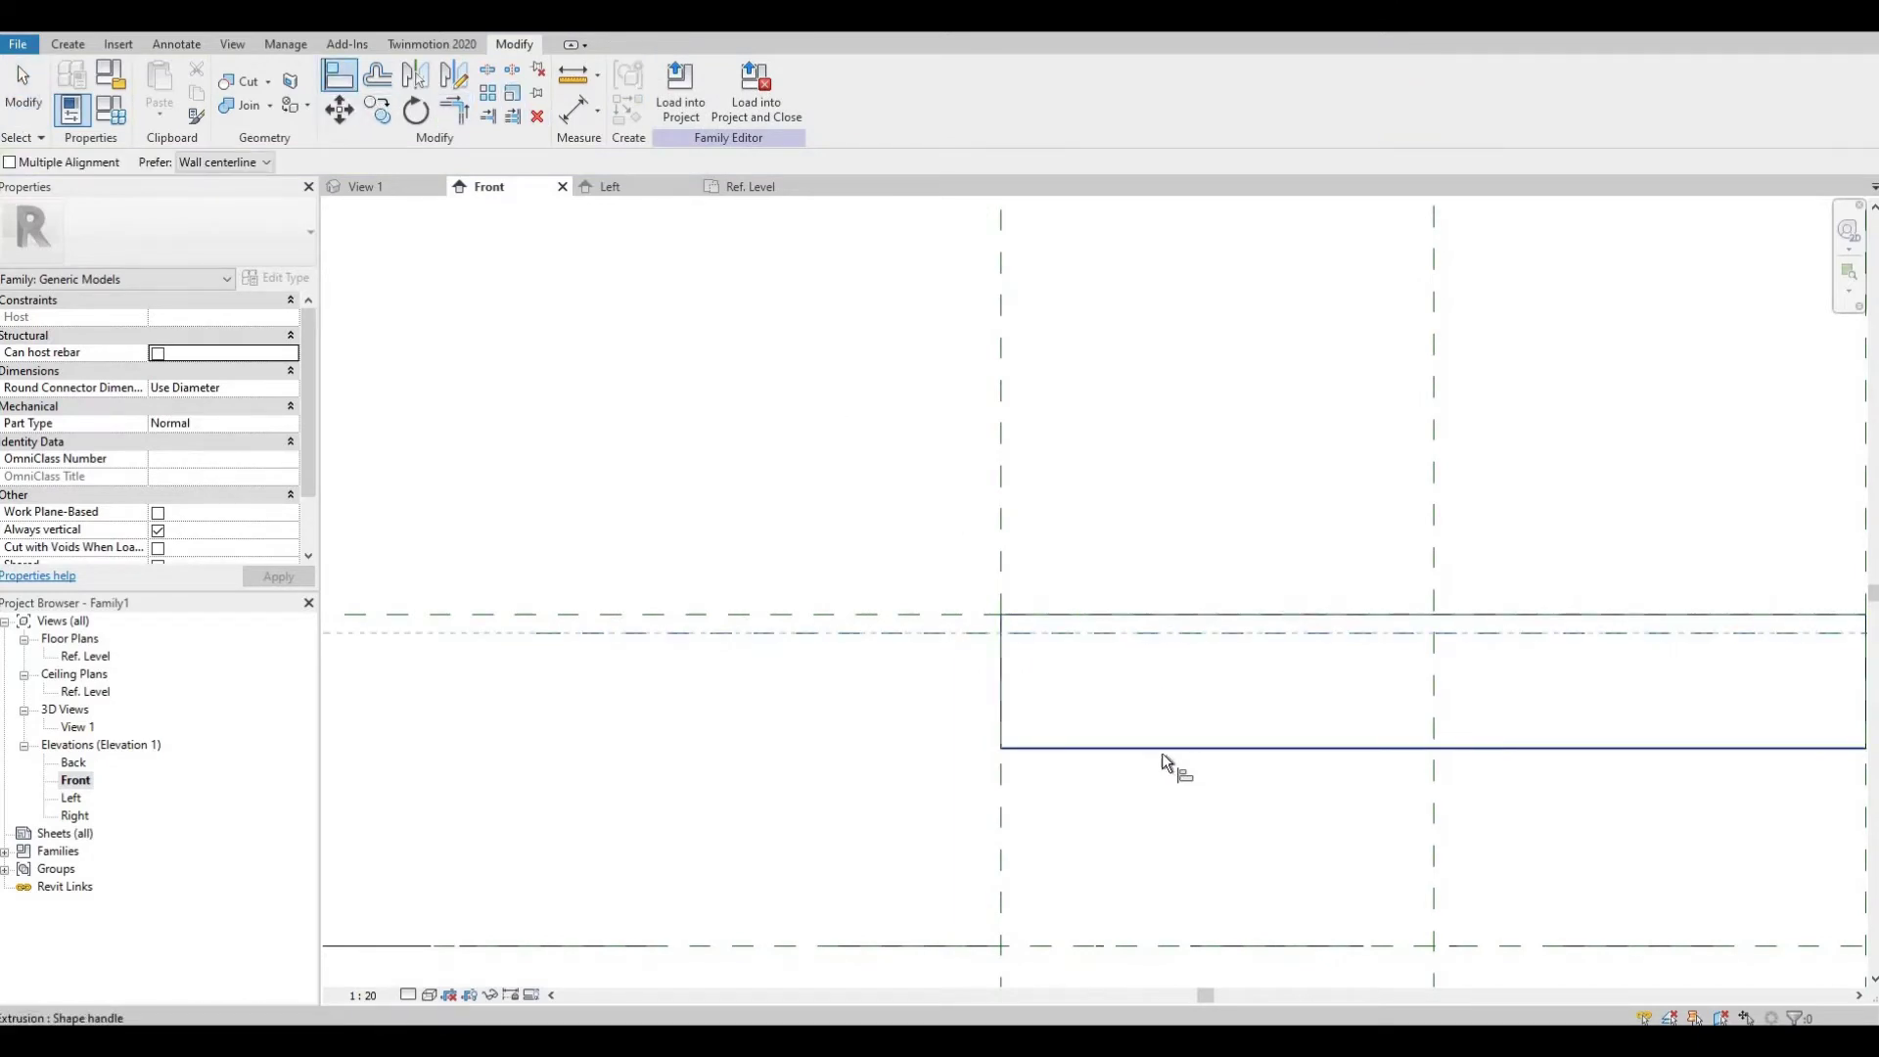
click(1162, 750)
middle_drag(1171, 675, 1087, 663)
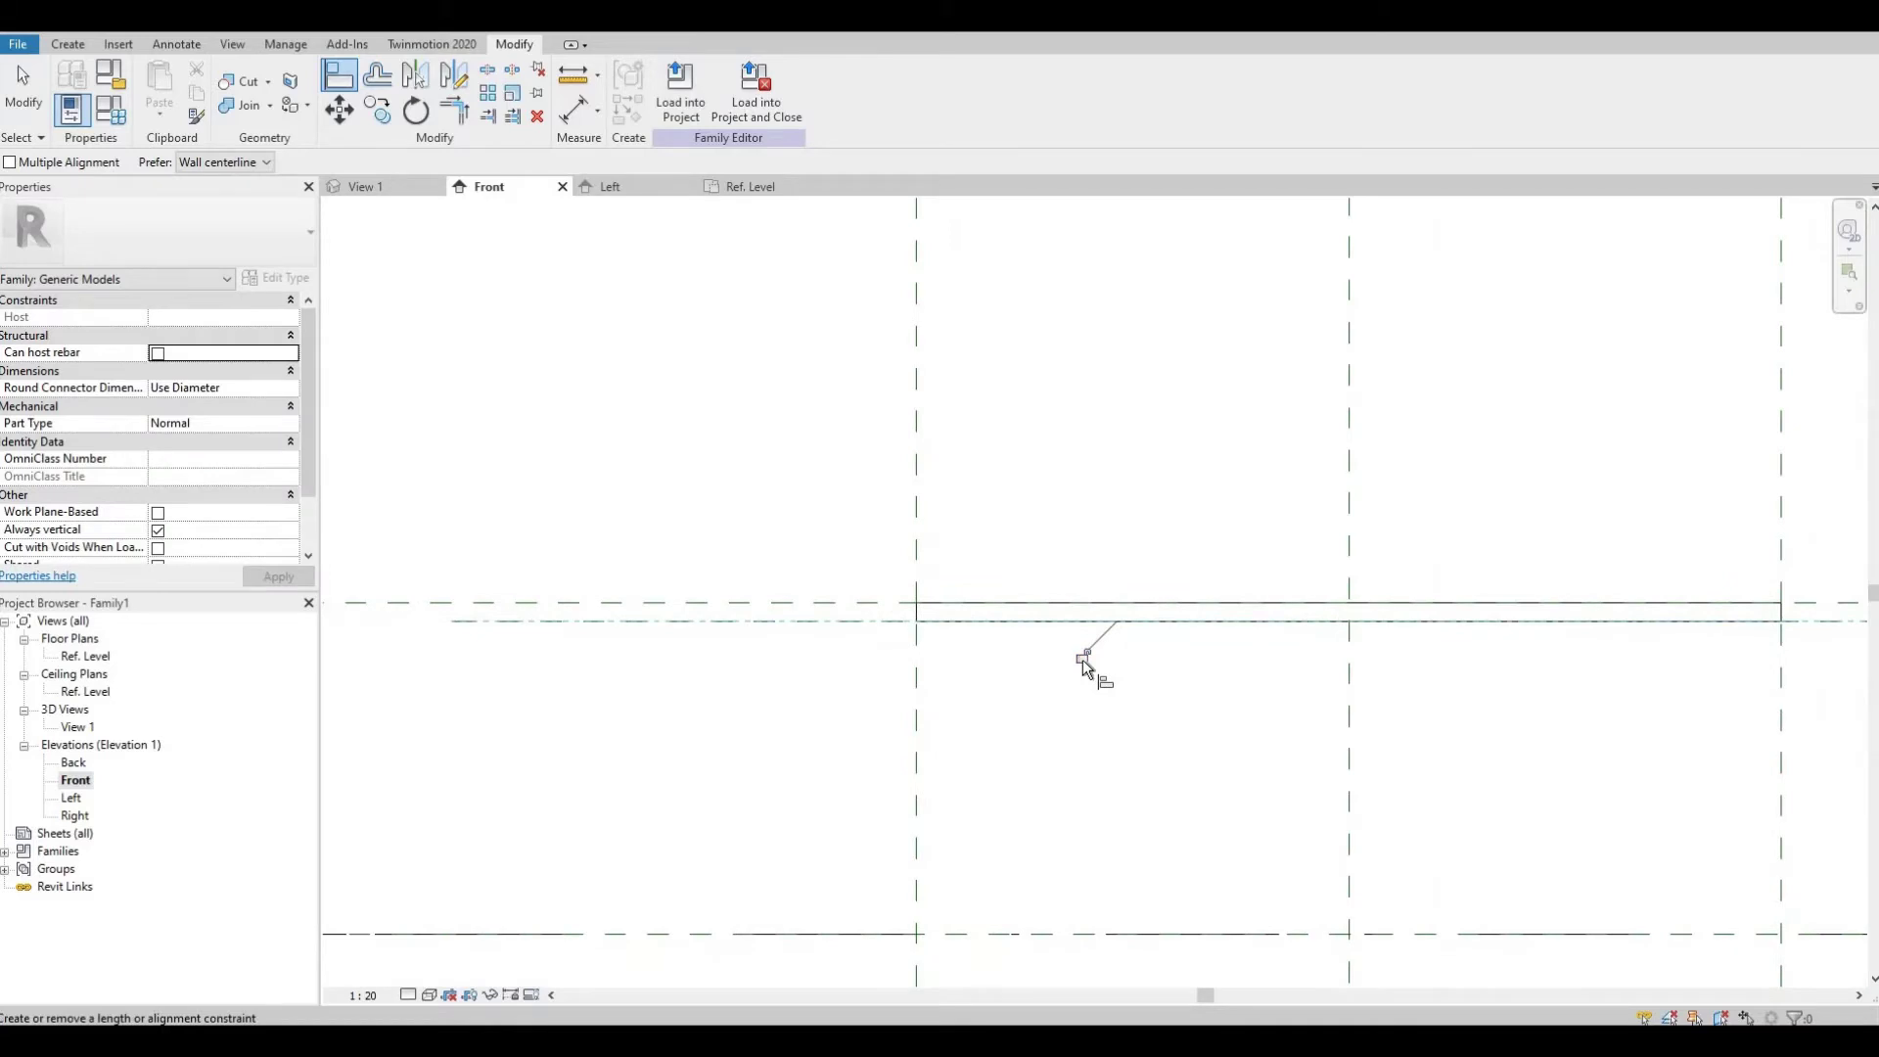
click(1083, 657)
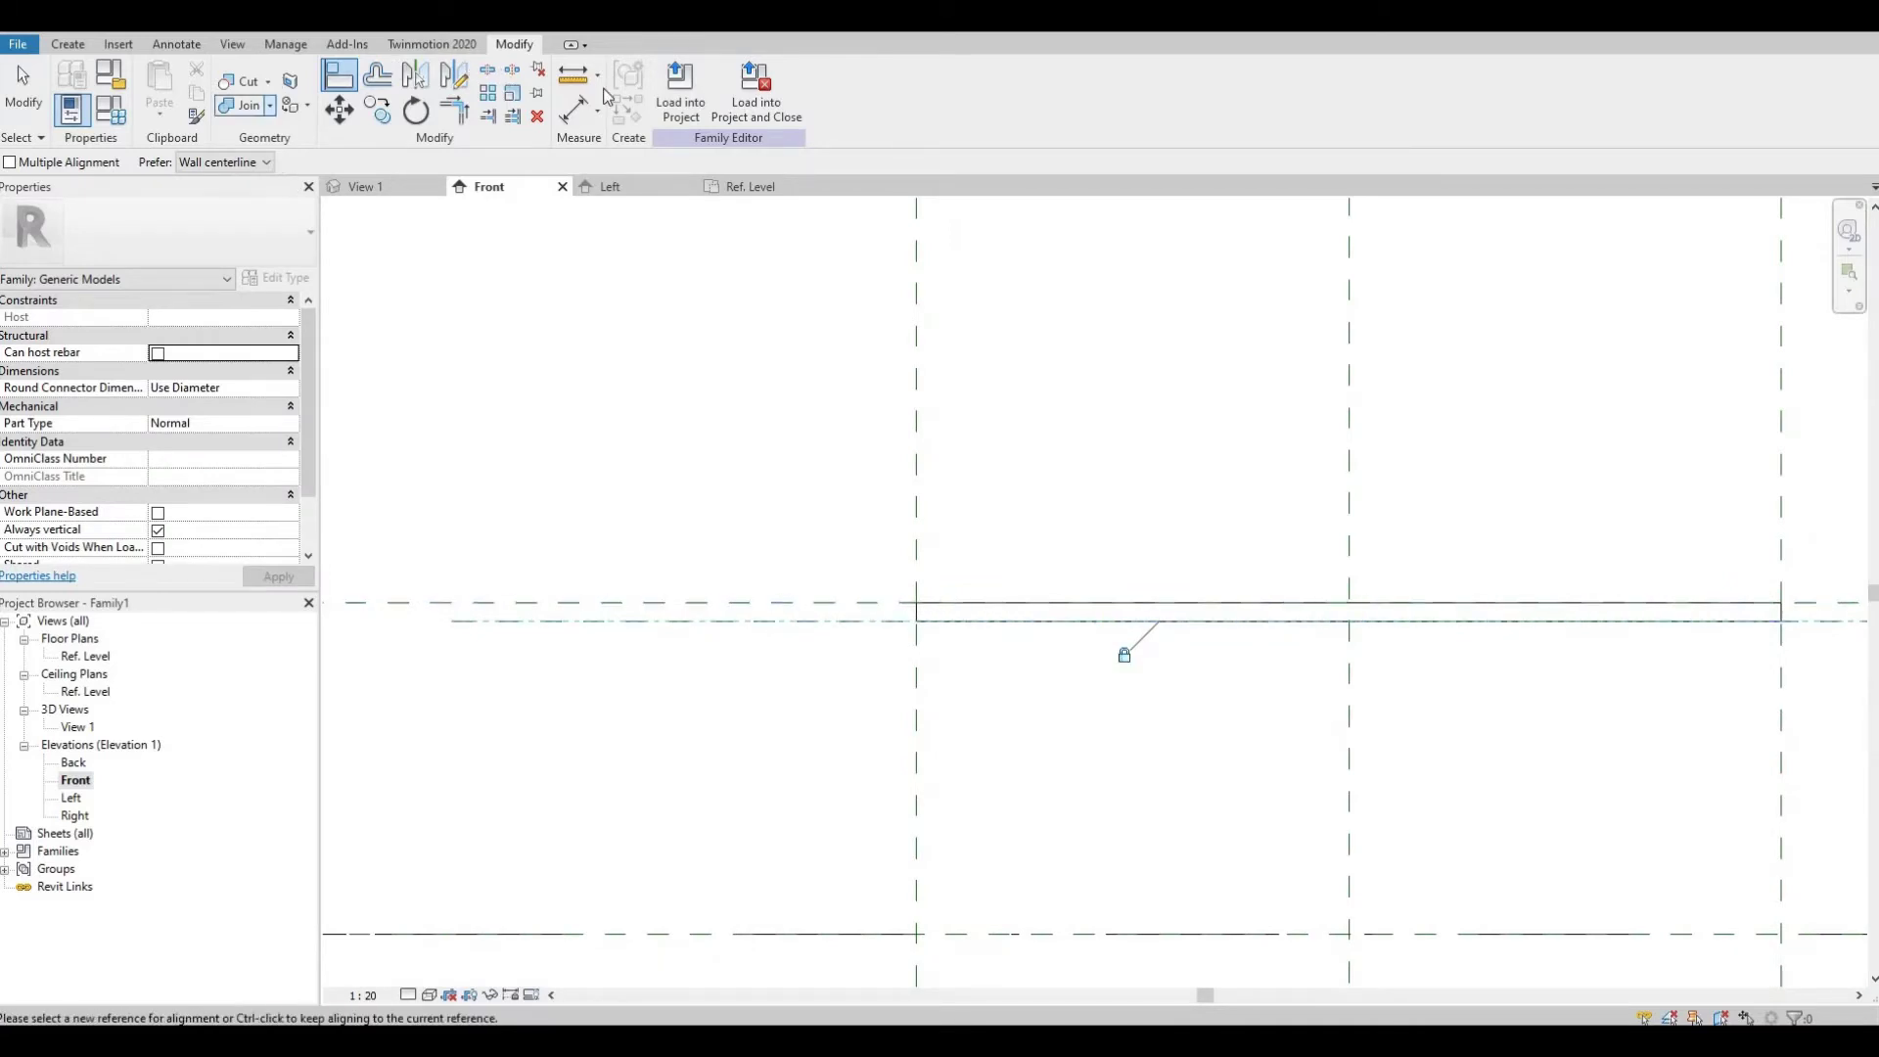
- Add an aligned dimension between the Table Height plane and the reference plane at the tabletop's underside, beside the tabletop
click(578, 113)
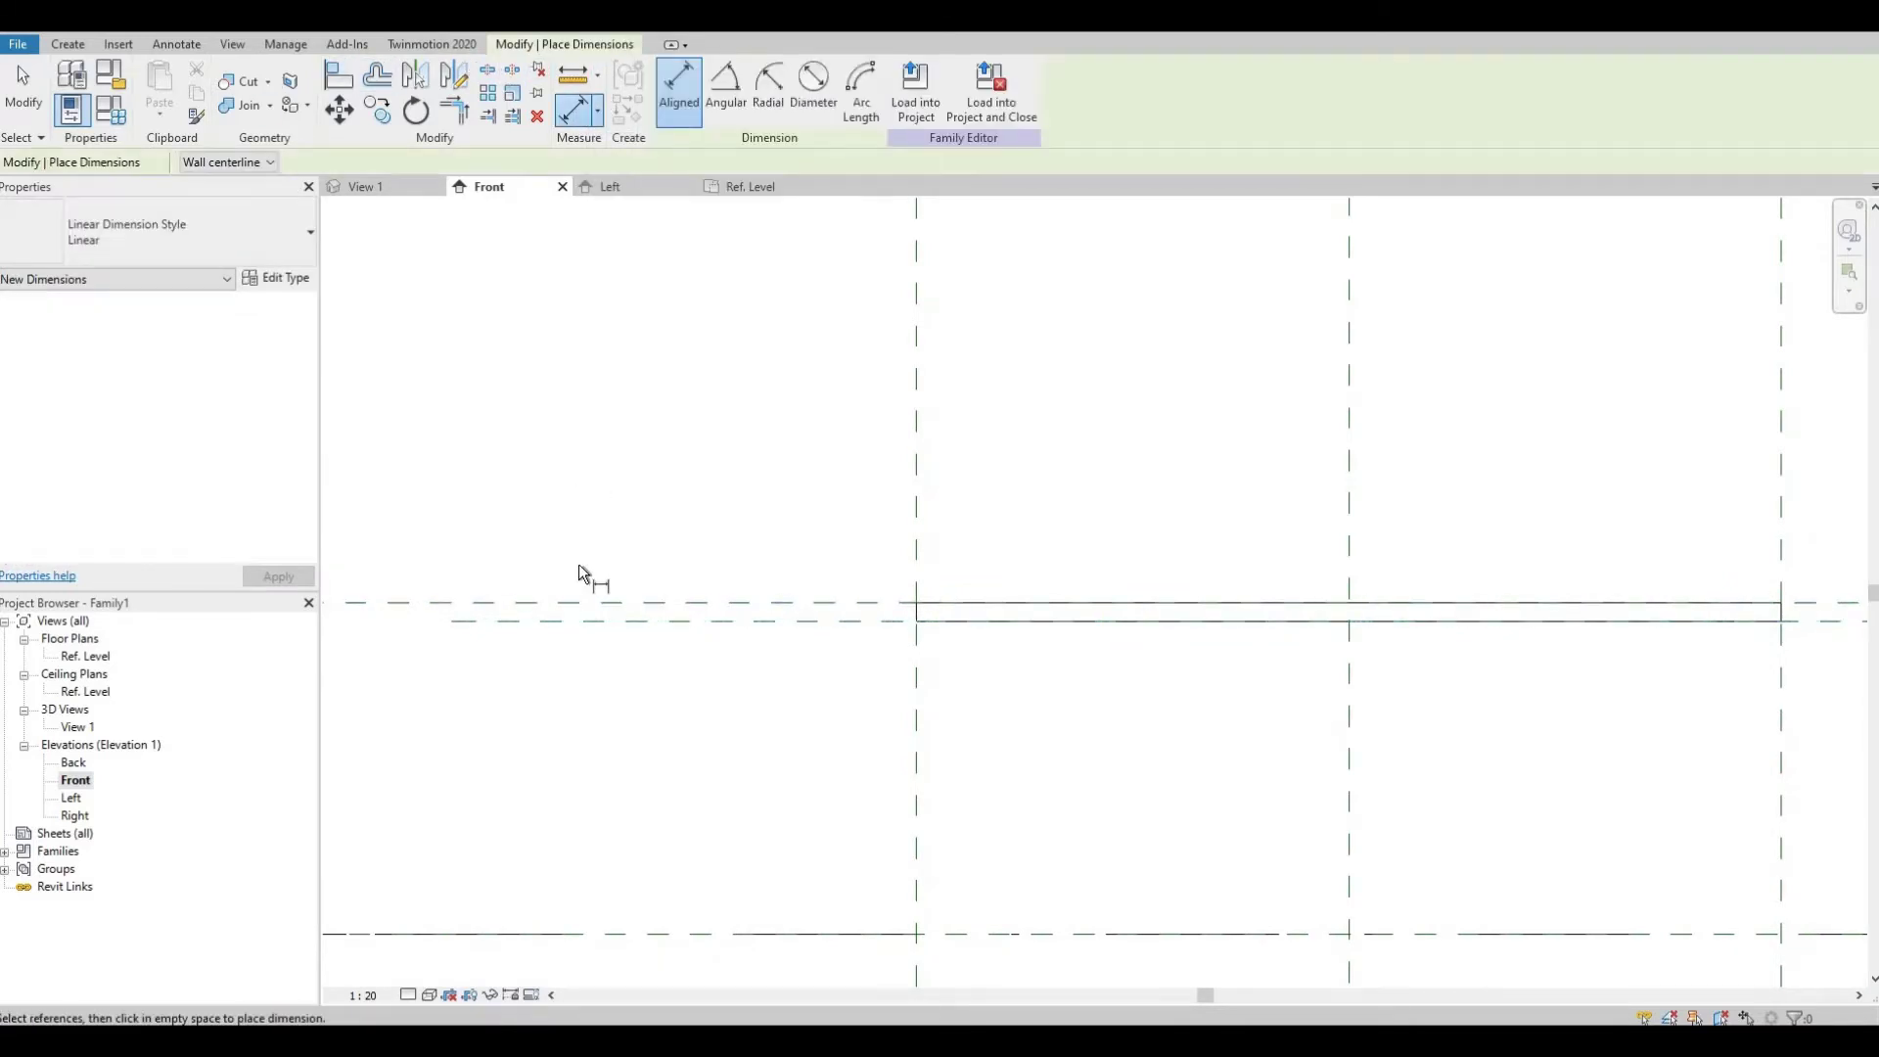
click(605, 612)
click(605, 620)
middle_drag(504, 689, 1011, 658)
click(863, 695)
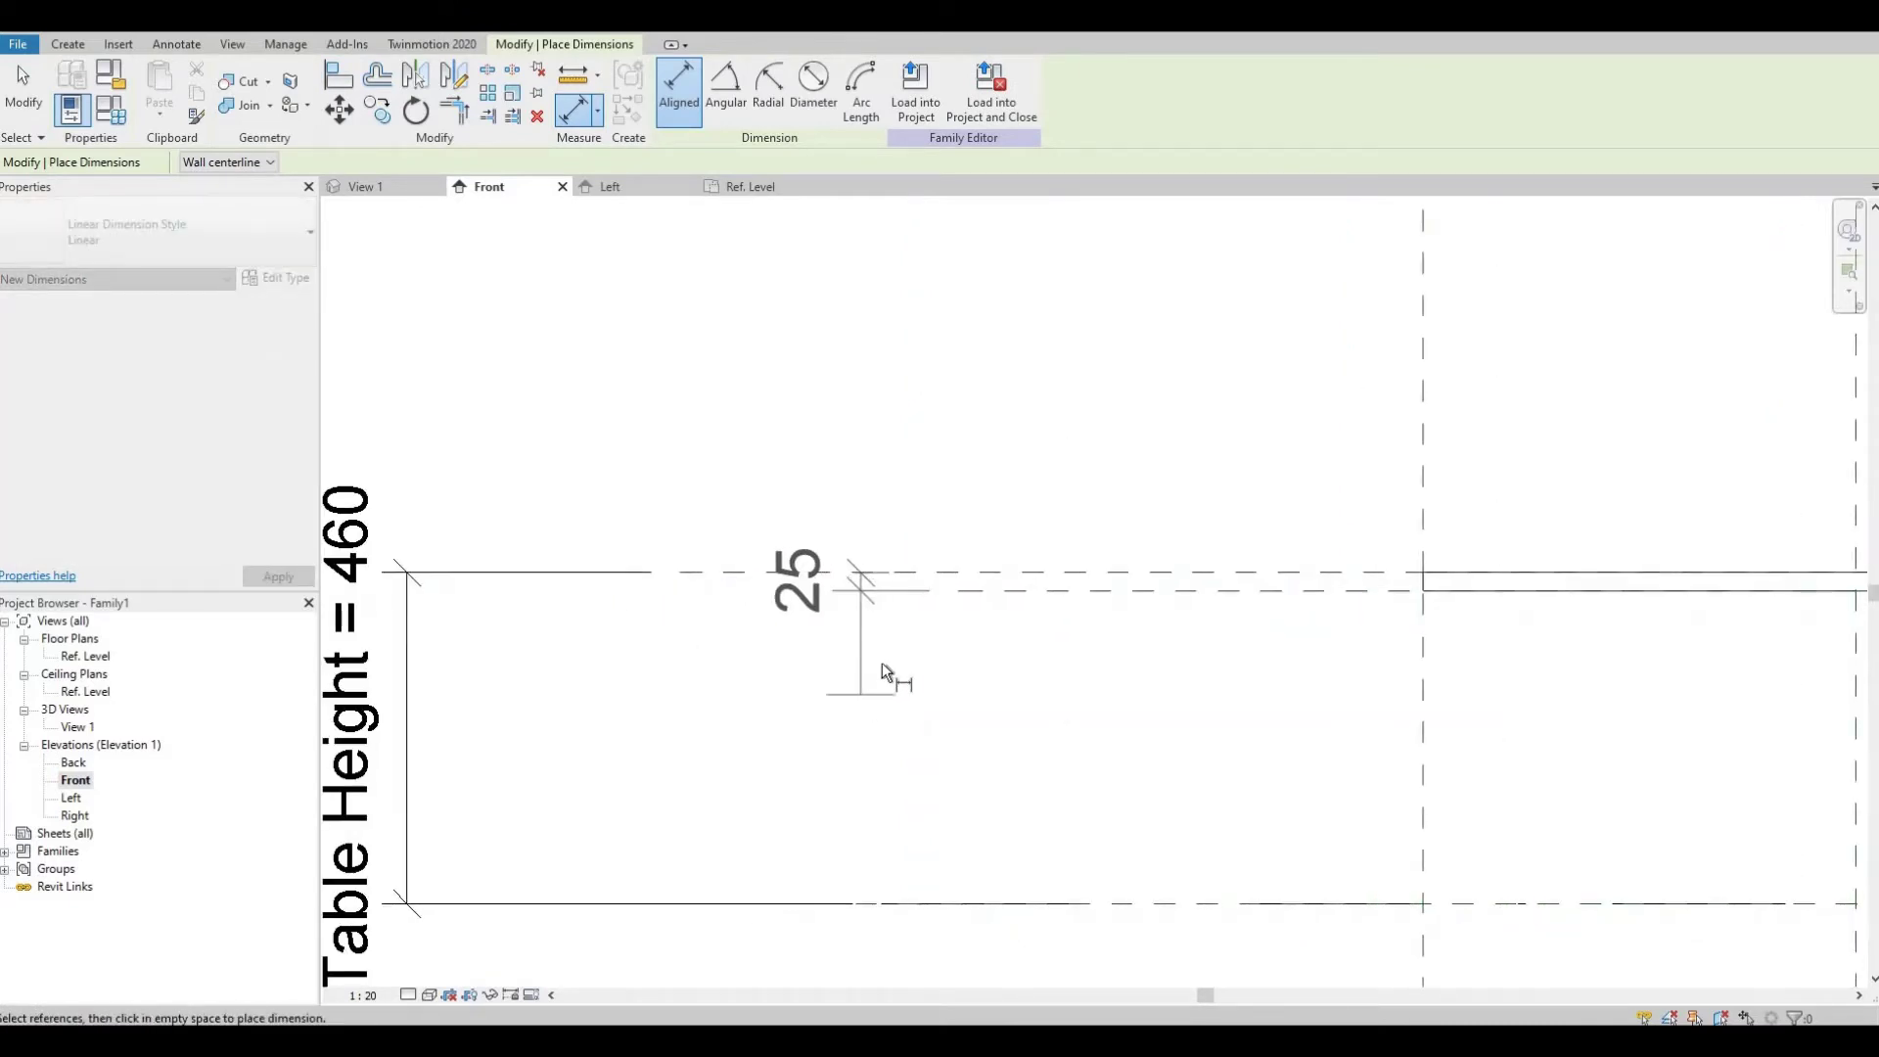
mouse_move(996, 719)
middle_down()
mouse_move(820, 732)
mouse_move(716, 707)
mouse_move(761, 662)
middle_up()
scroll(826, 685, down, 1)
scroll(761, 662, down, 1)
middle_drag(583, 610, 577, 624)
middle_drag(489, 710, 713, 677)
scroll(713, 678, down, 1)
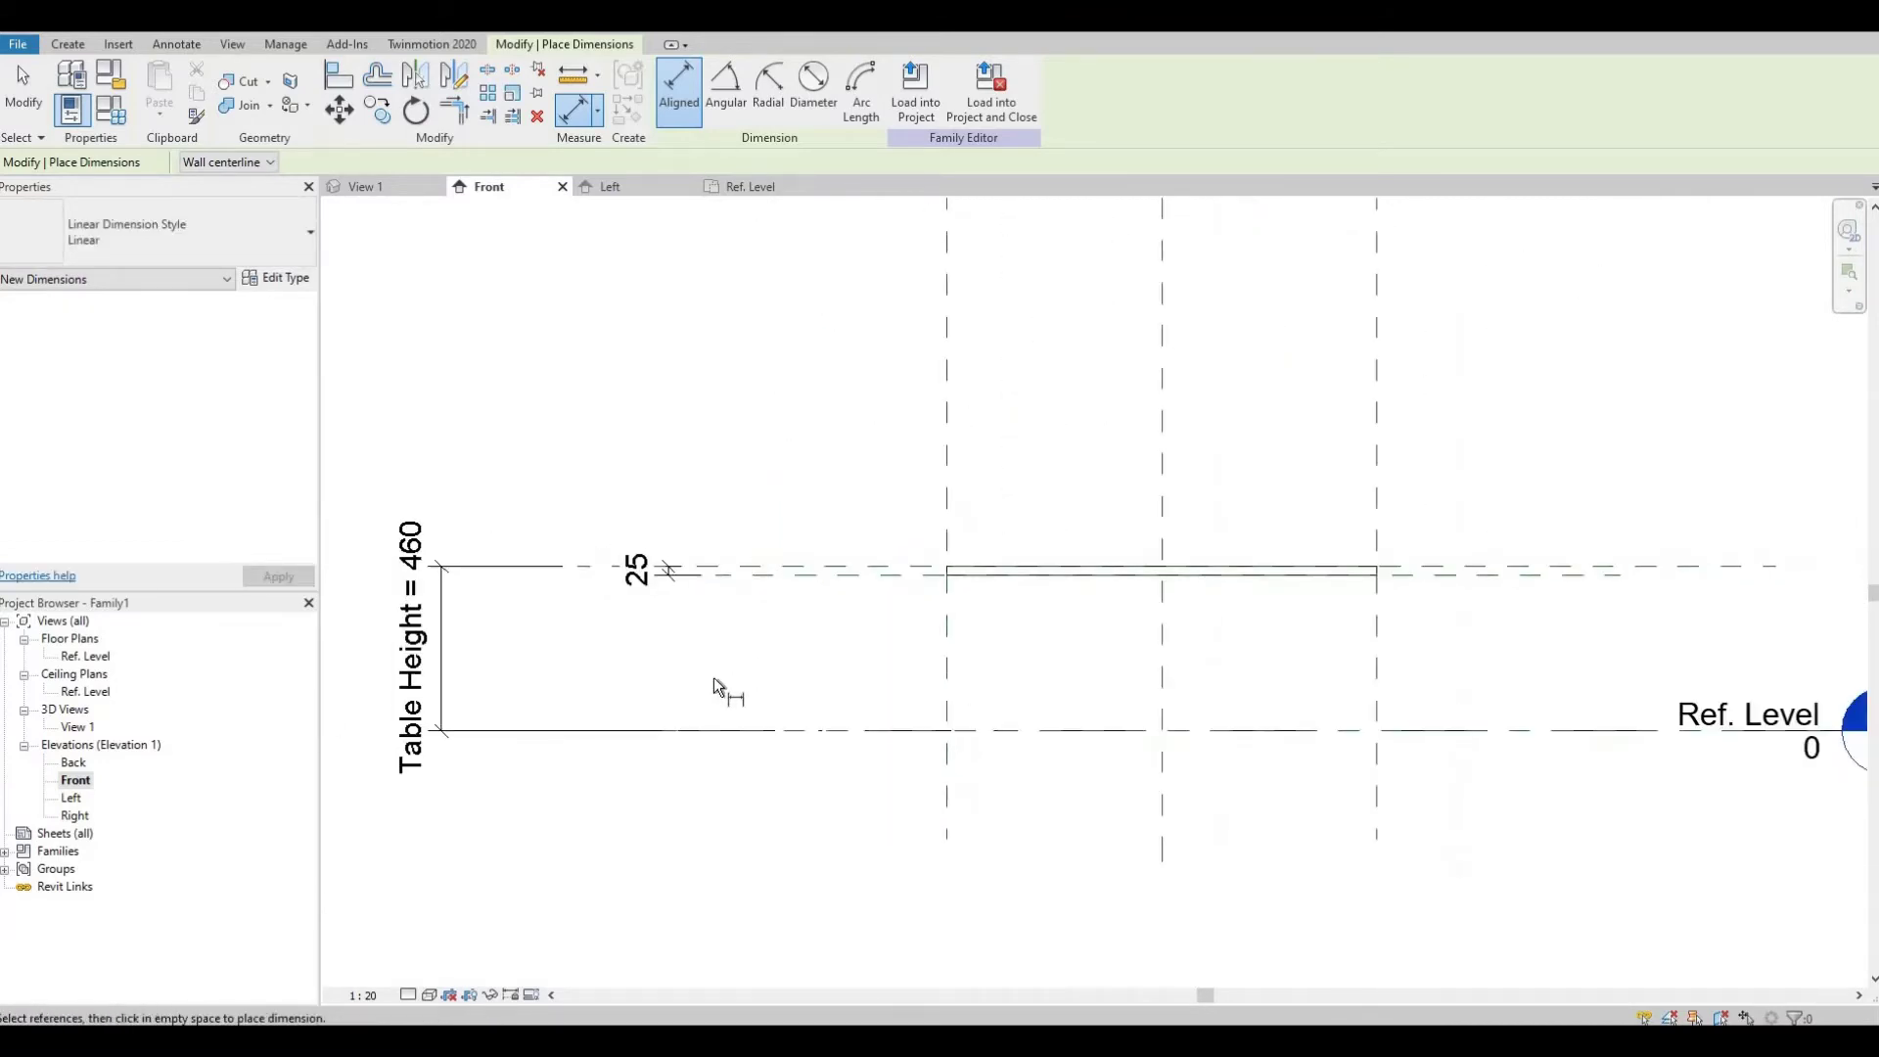
- In the Ref. Level floor plan, create a second 1200 by 600 rectangular extrusion, 250 deep, with its sides locked to the outer reference planes
click(86, 658)
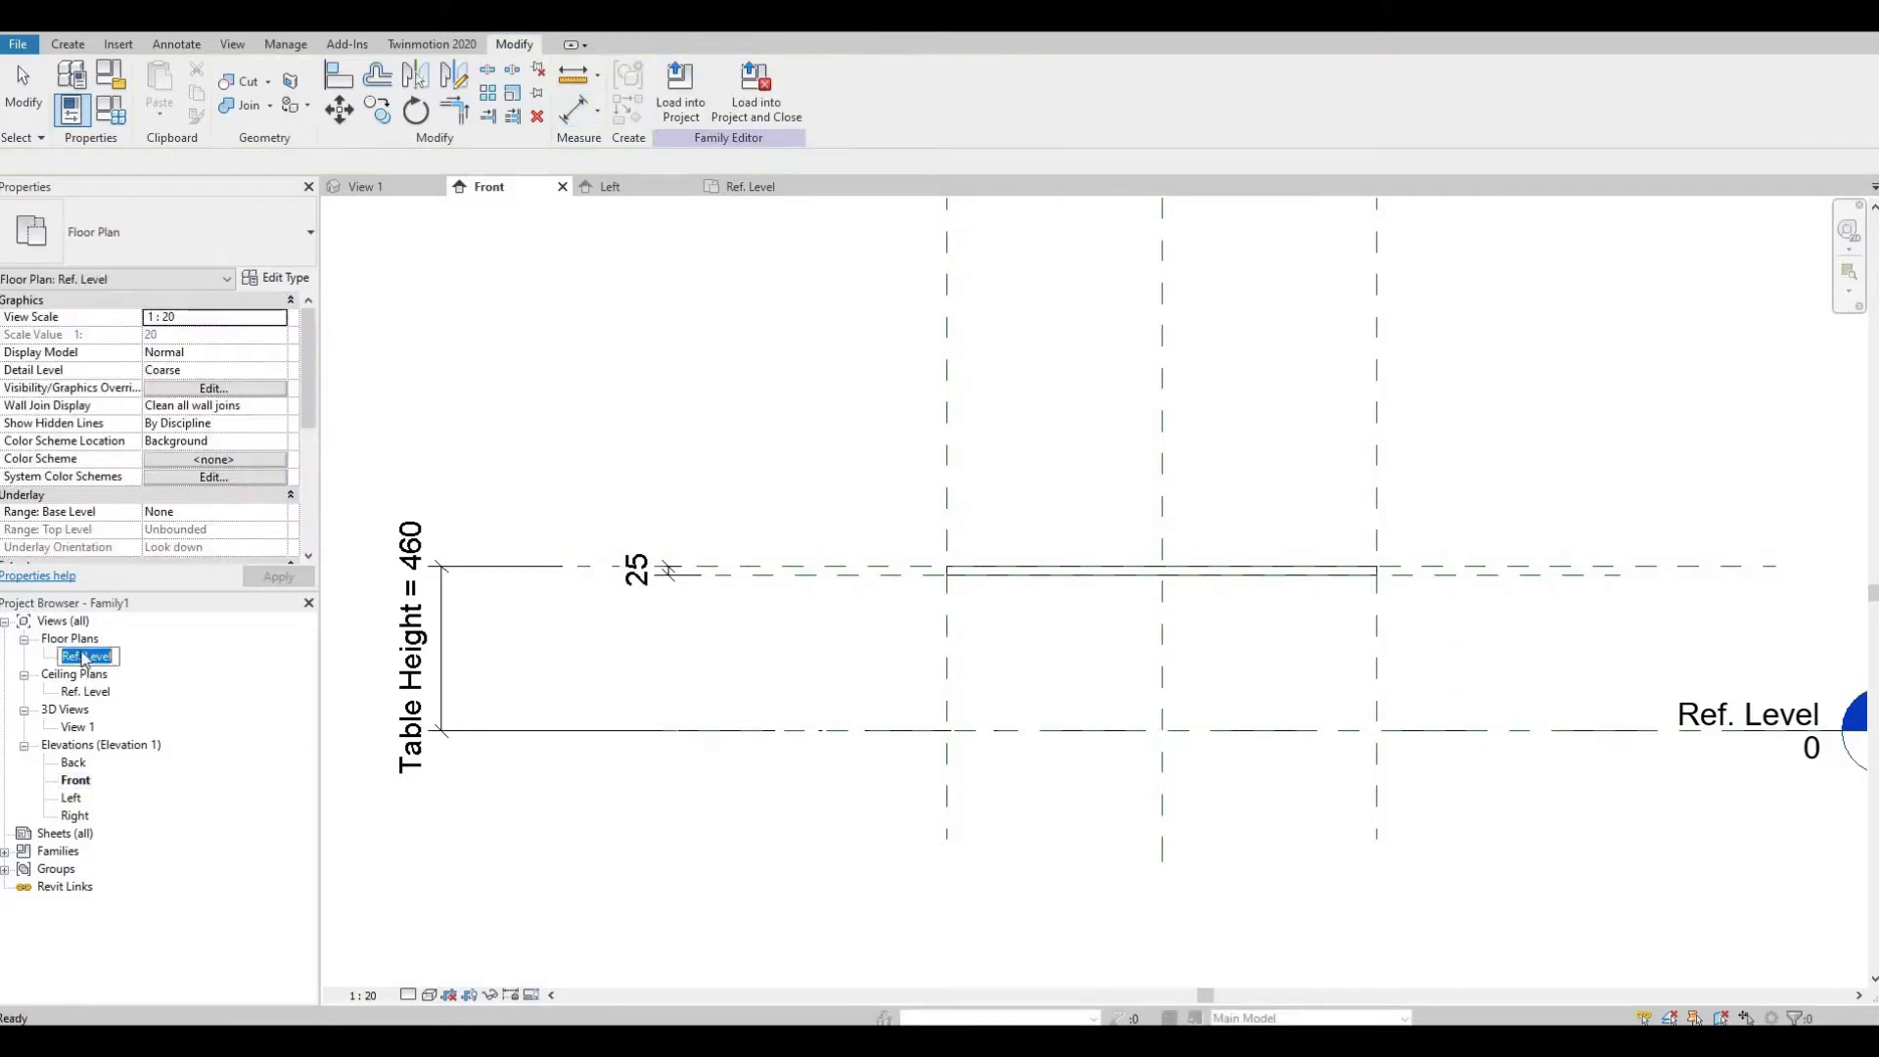
double_click(84, 656)
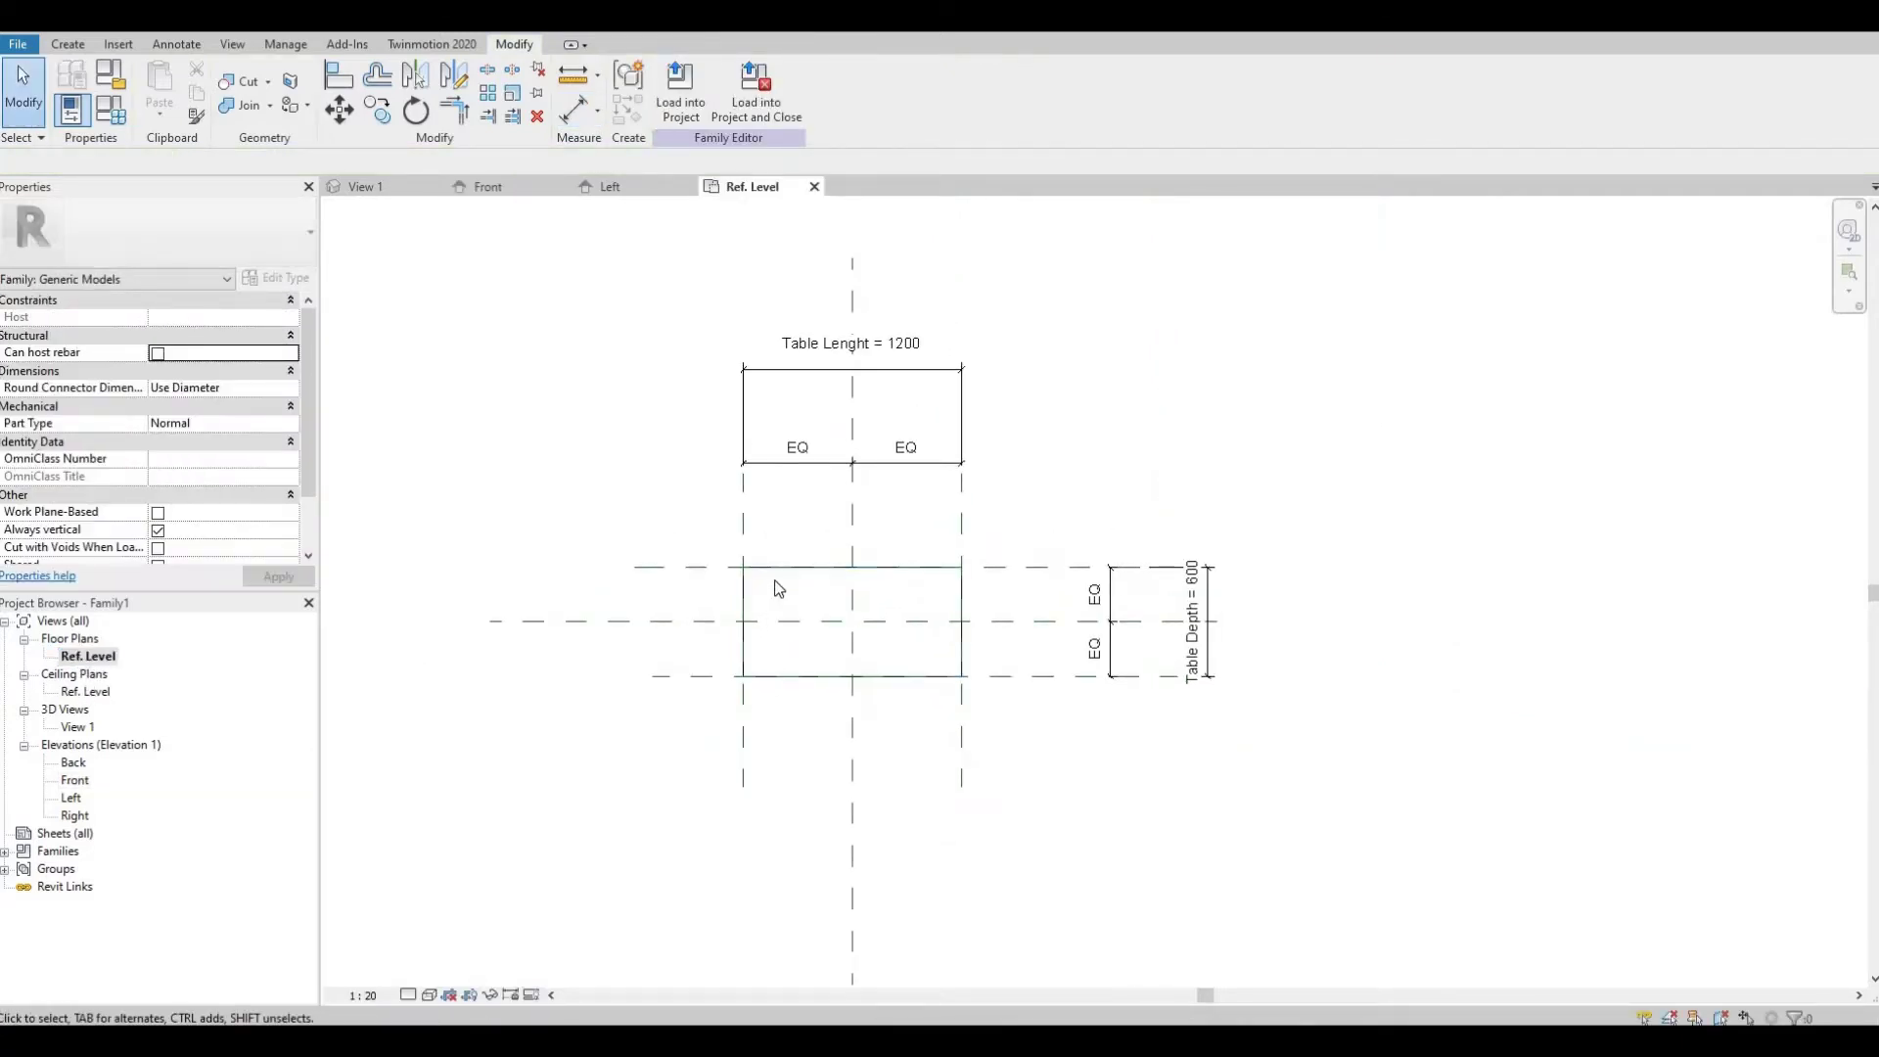
click(71, 45)
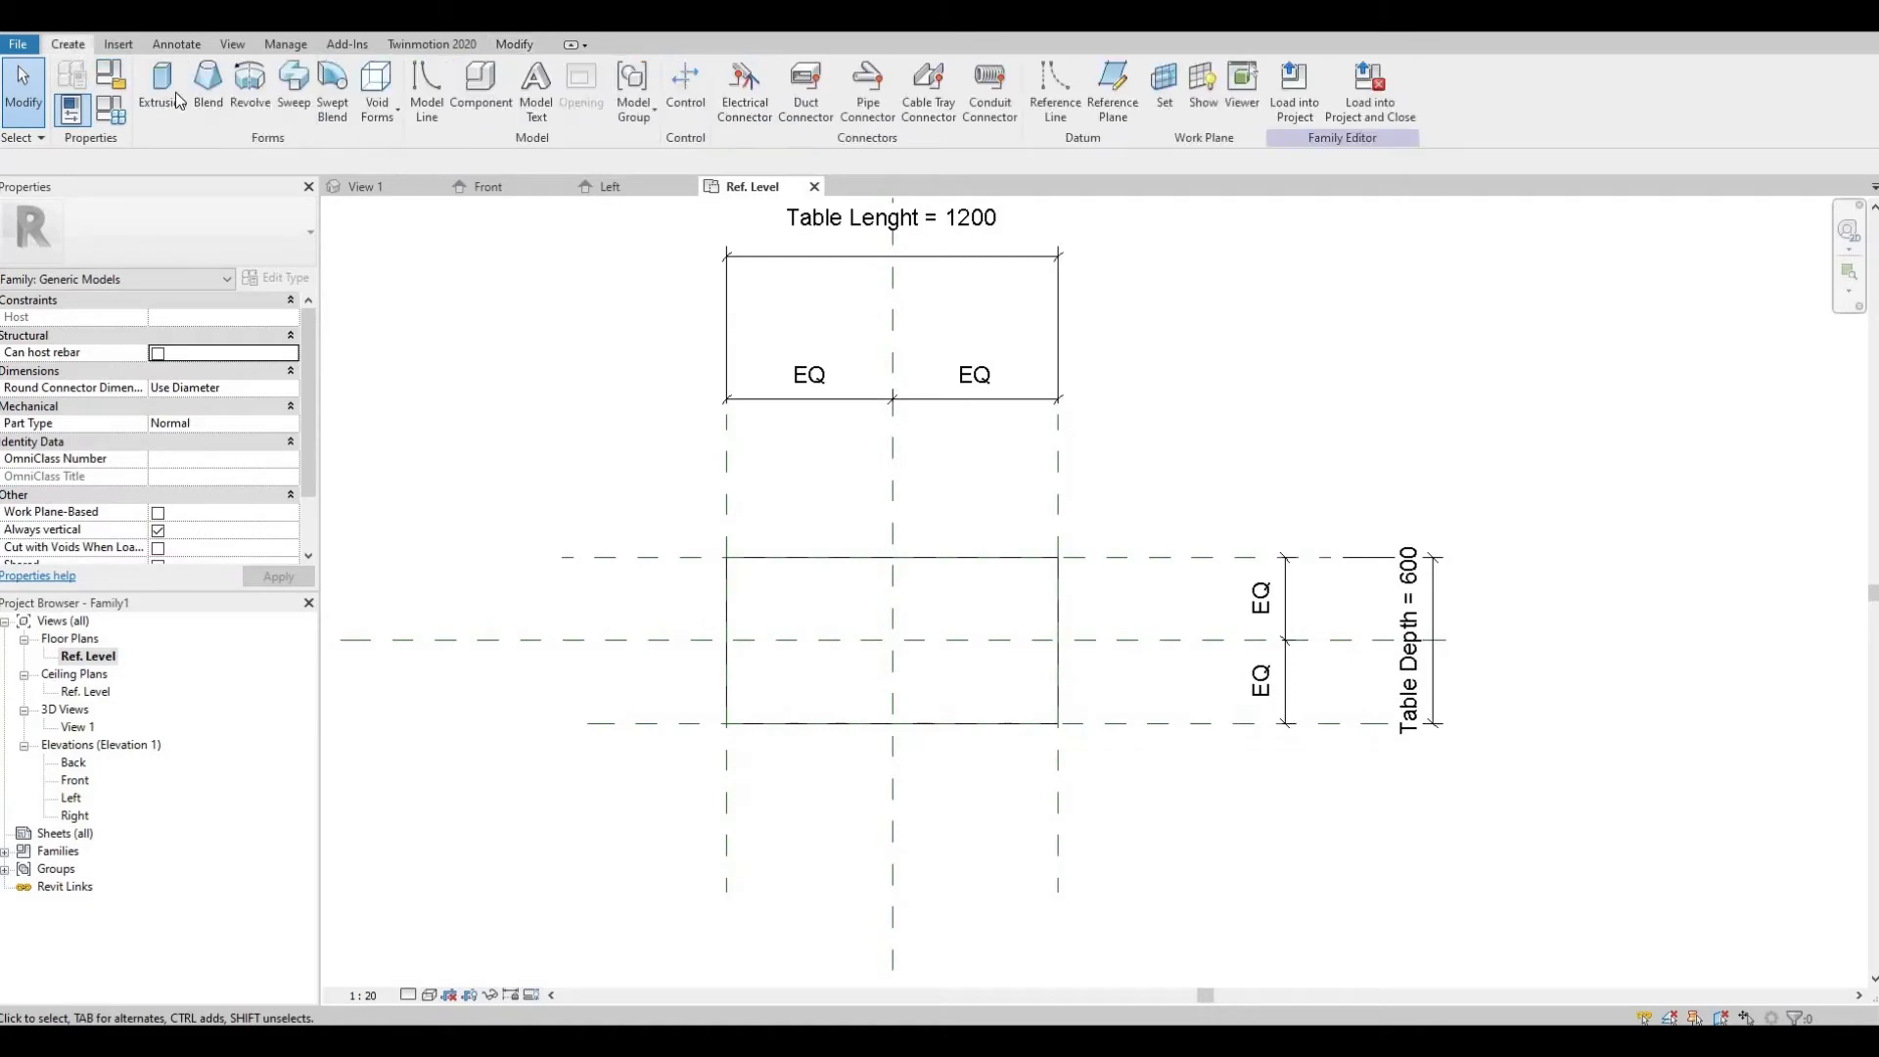
click(176, 91)
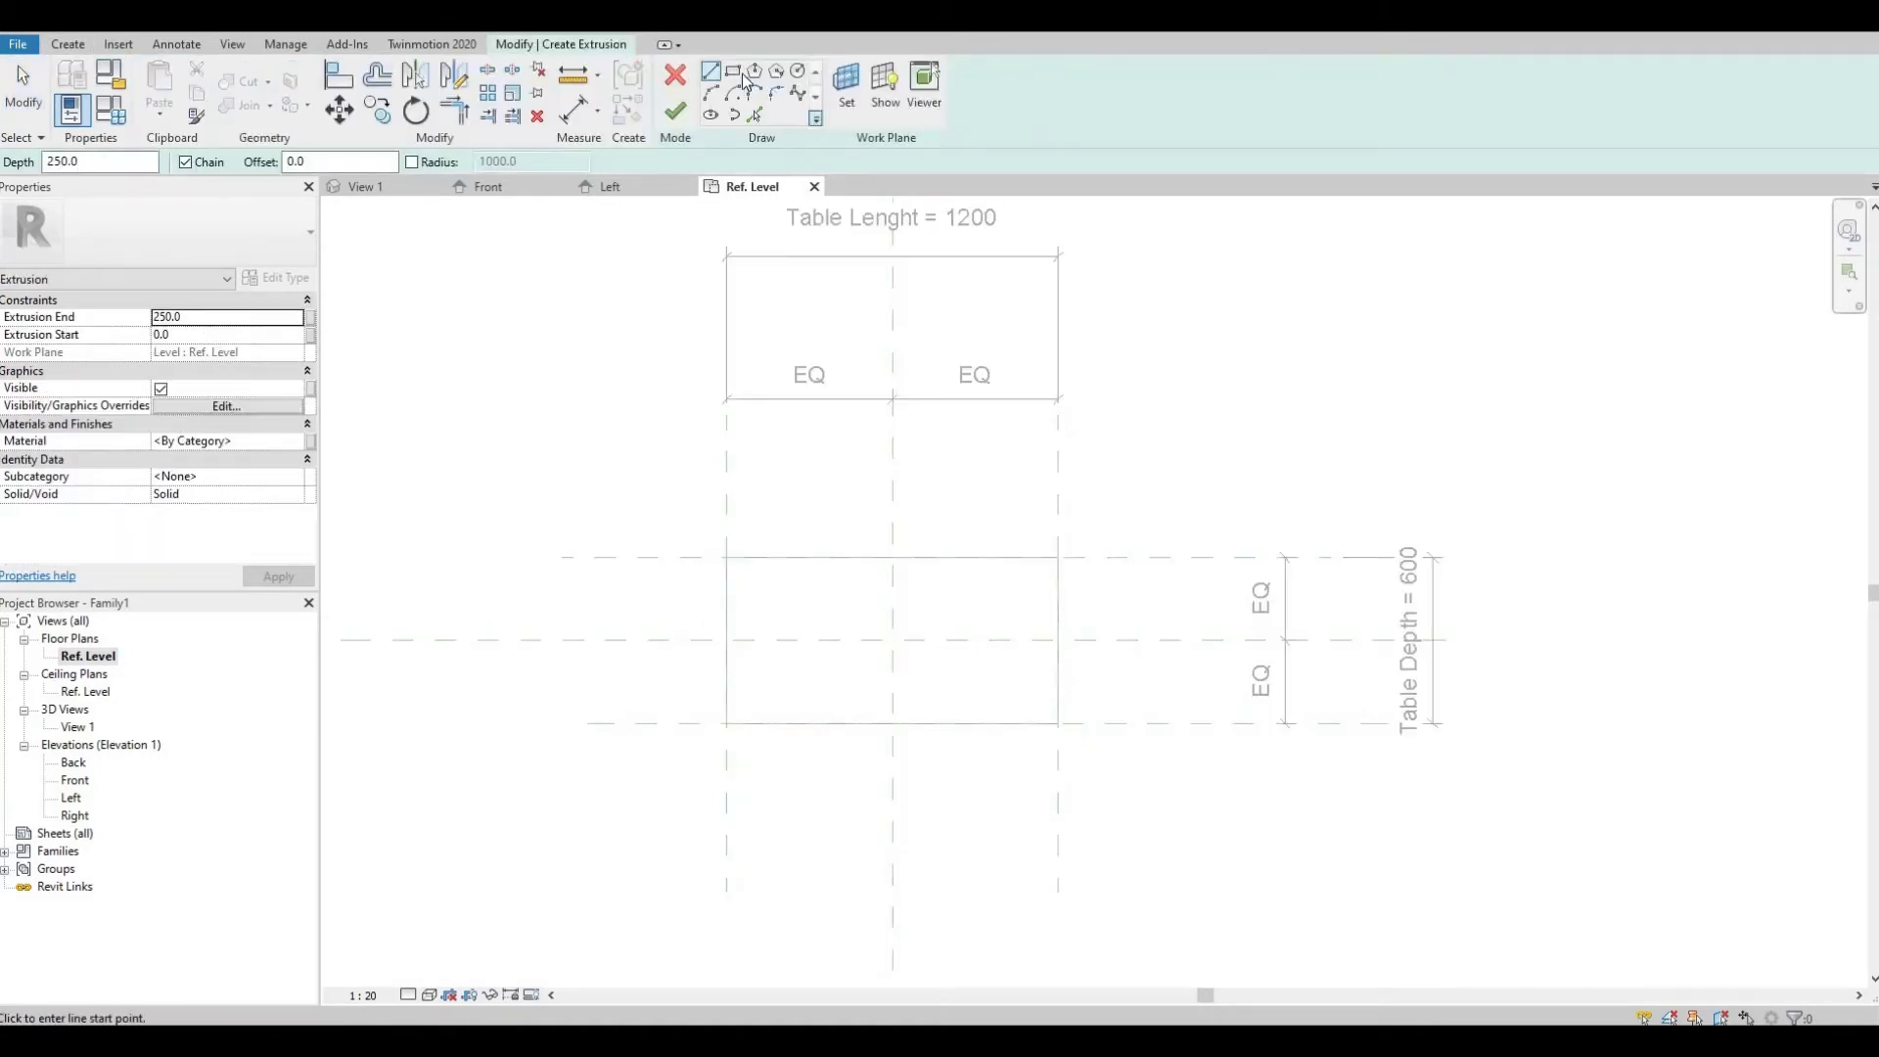
click(736, 72)
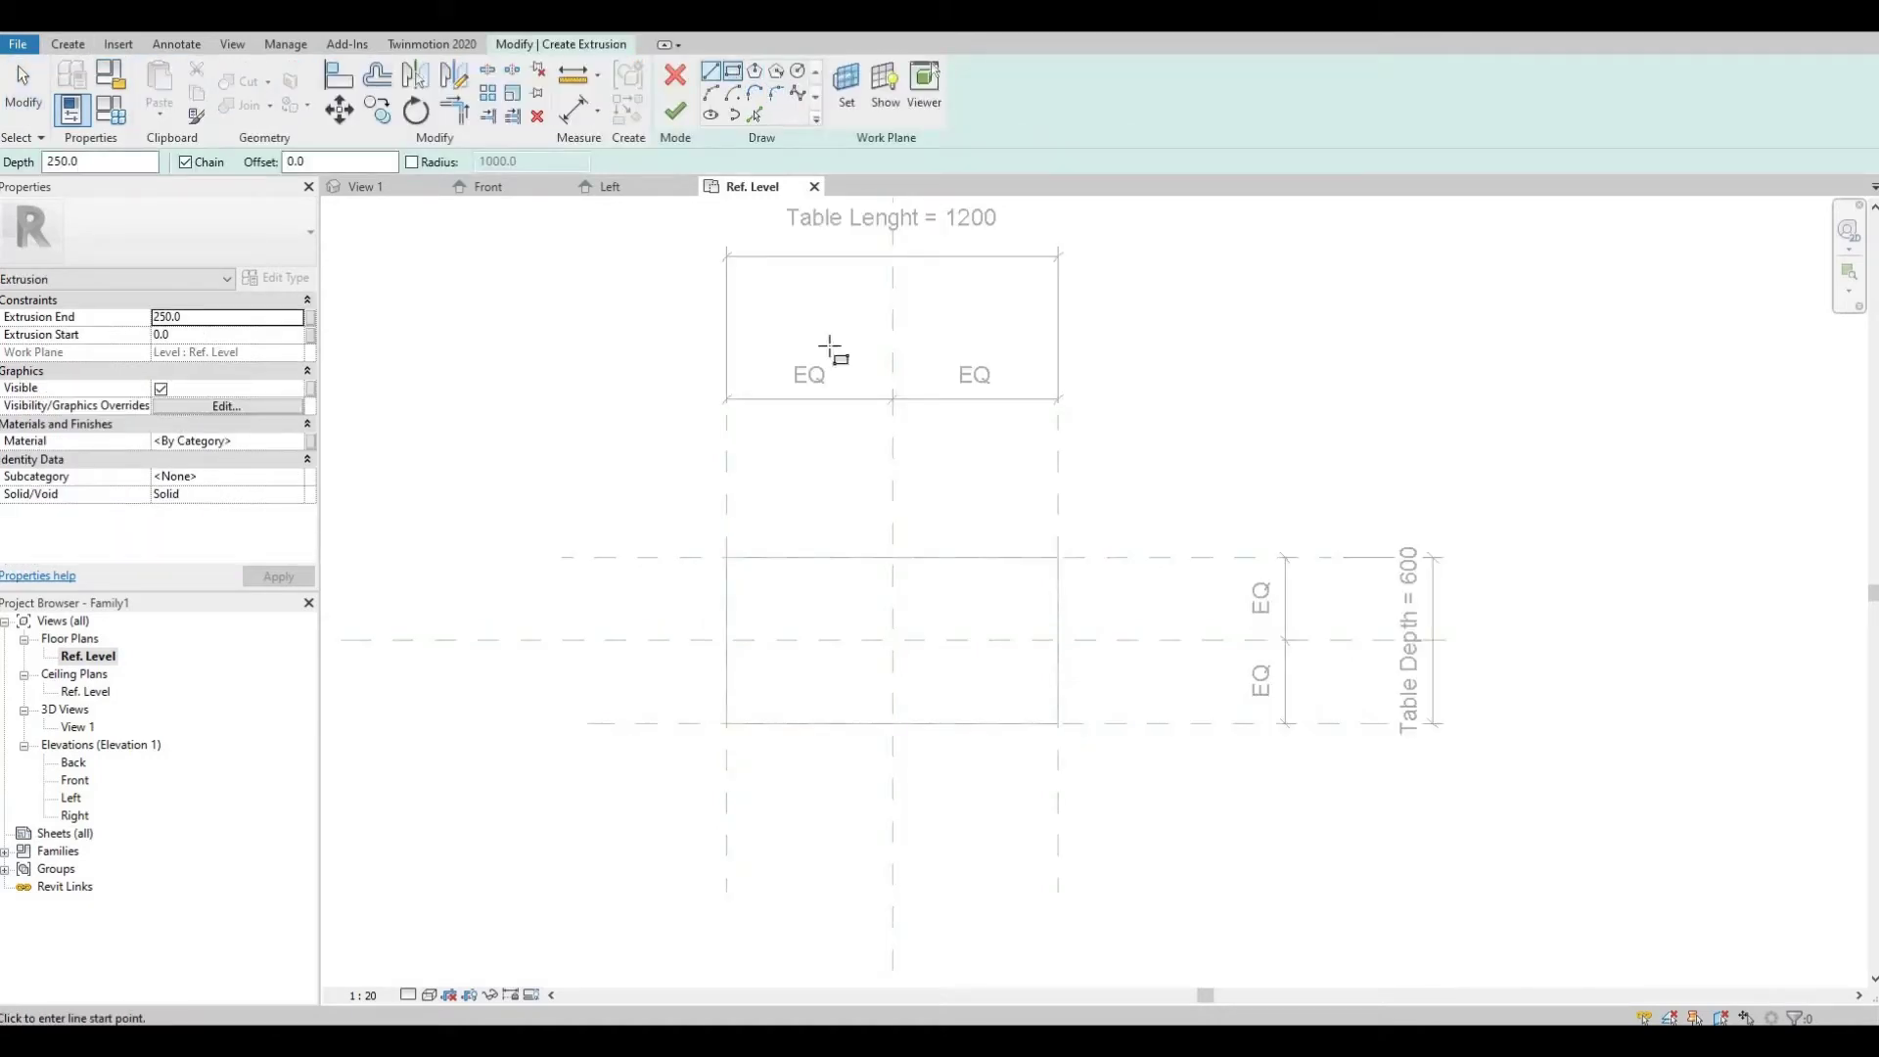
click(726, 558)
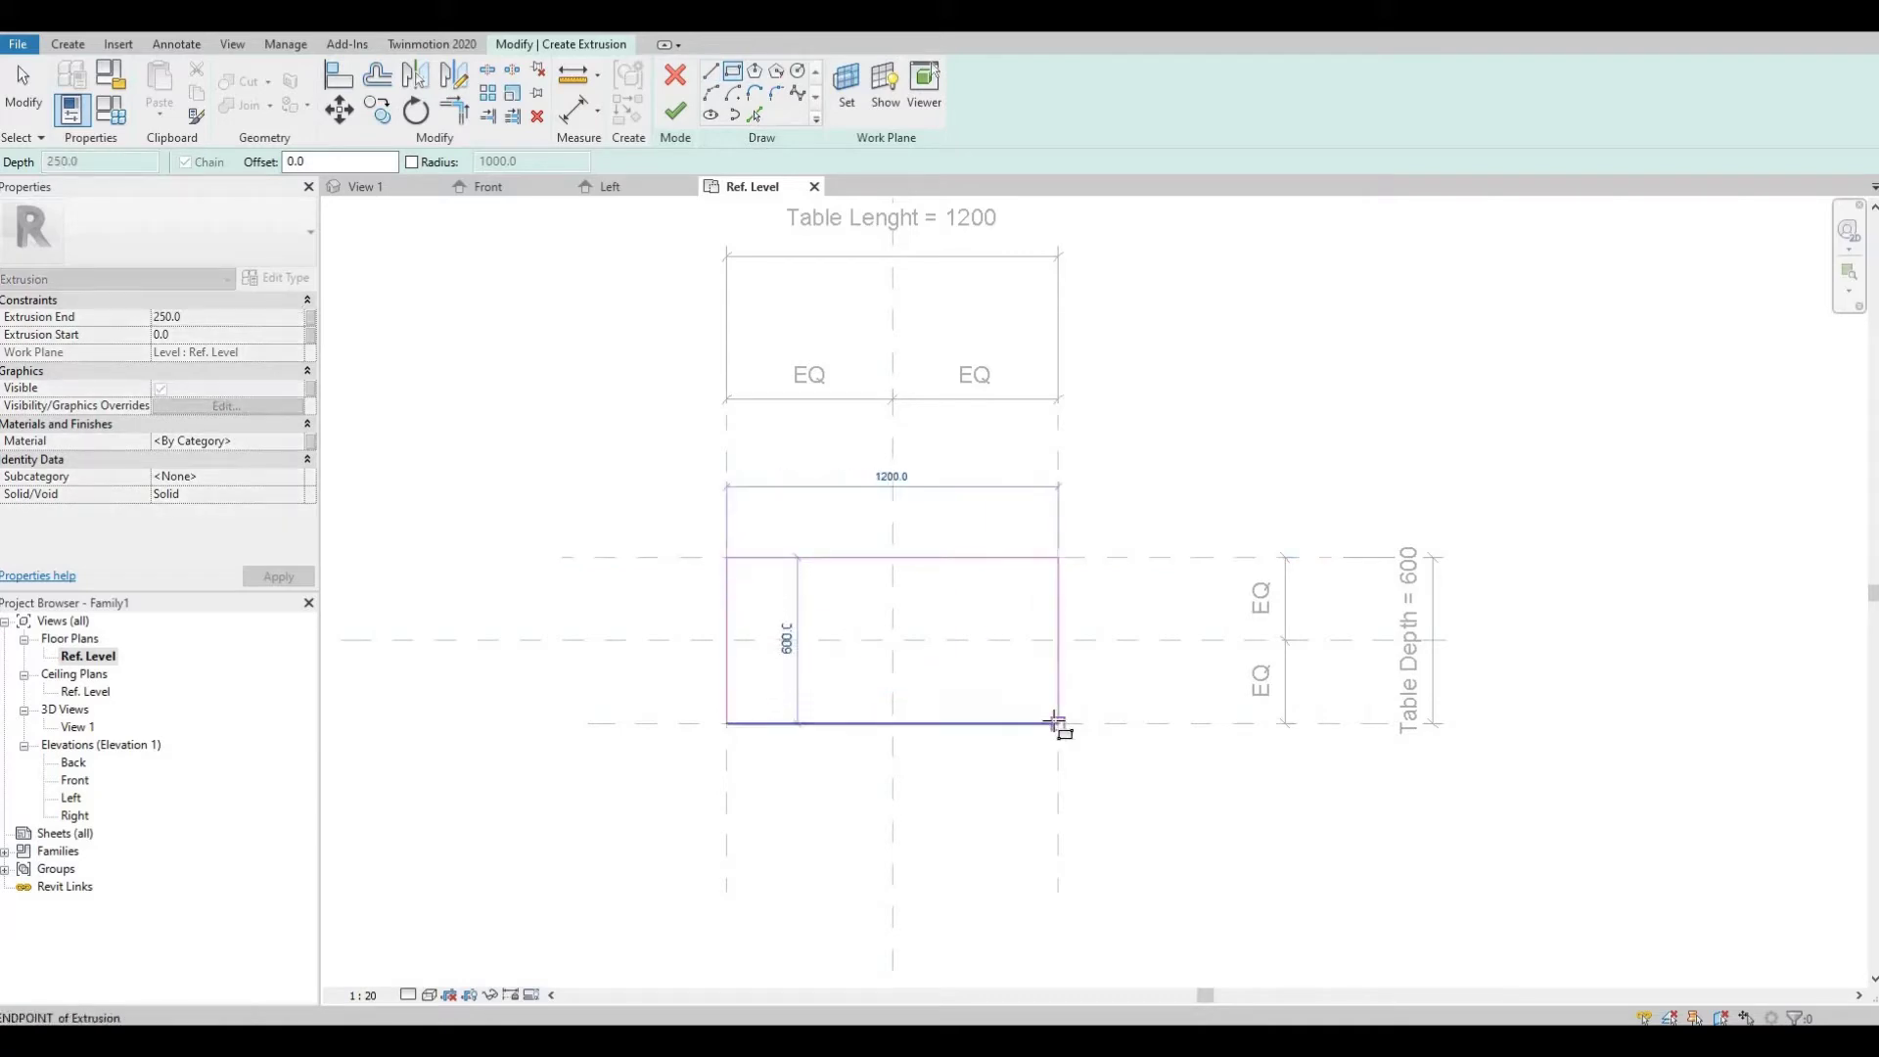
click(960, 715)
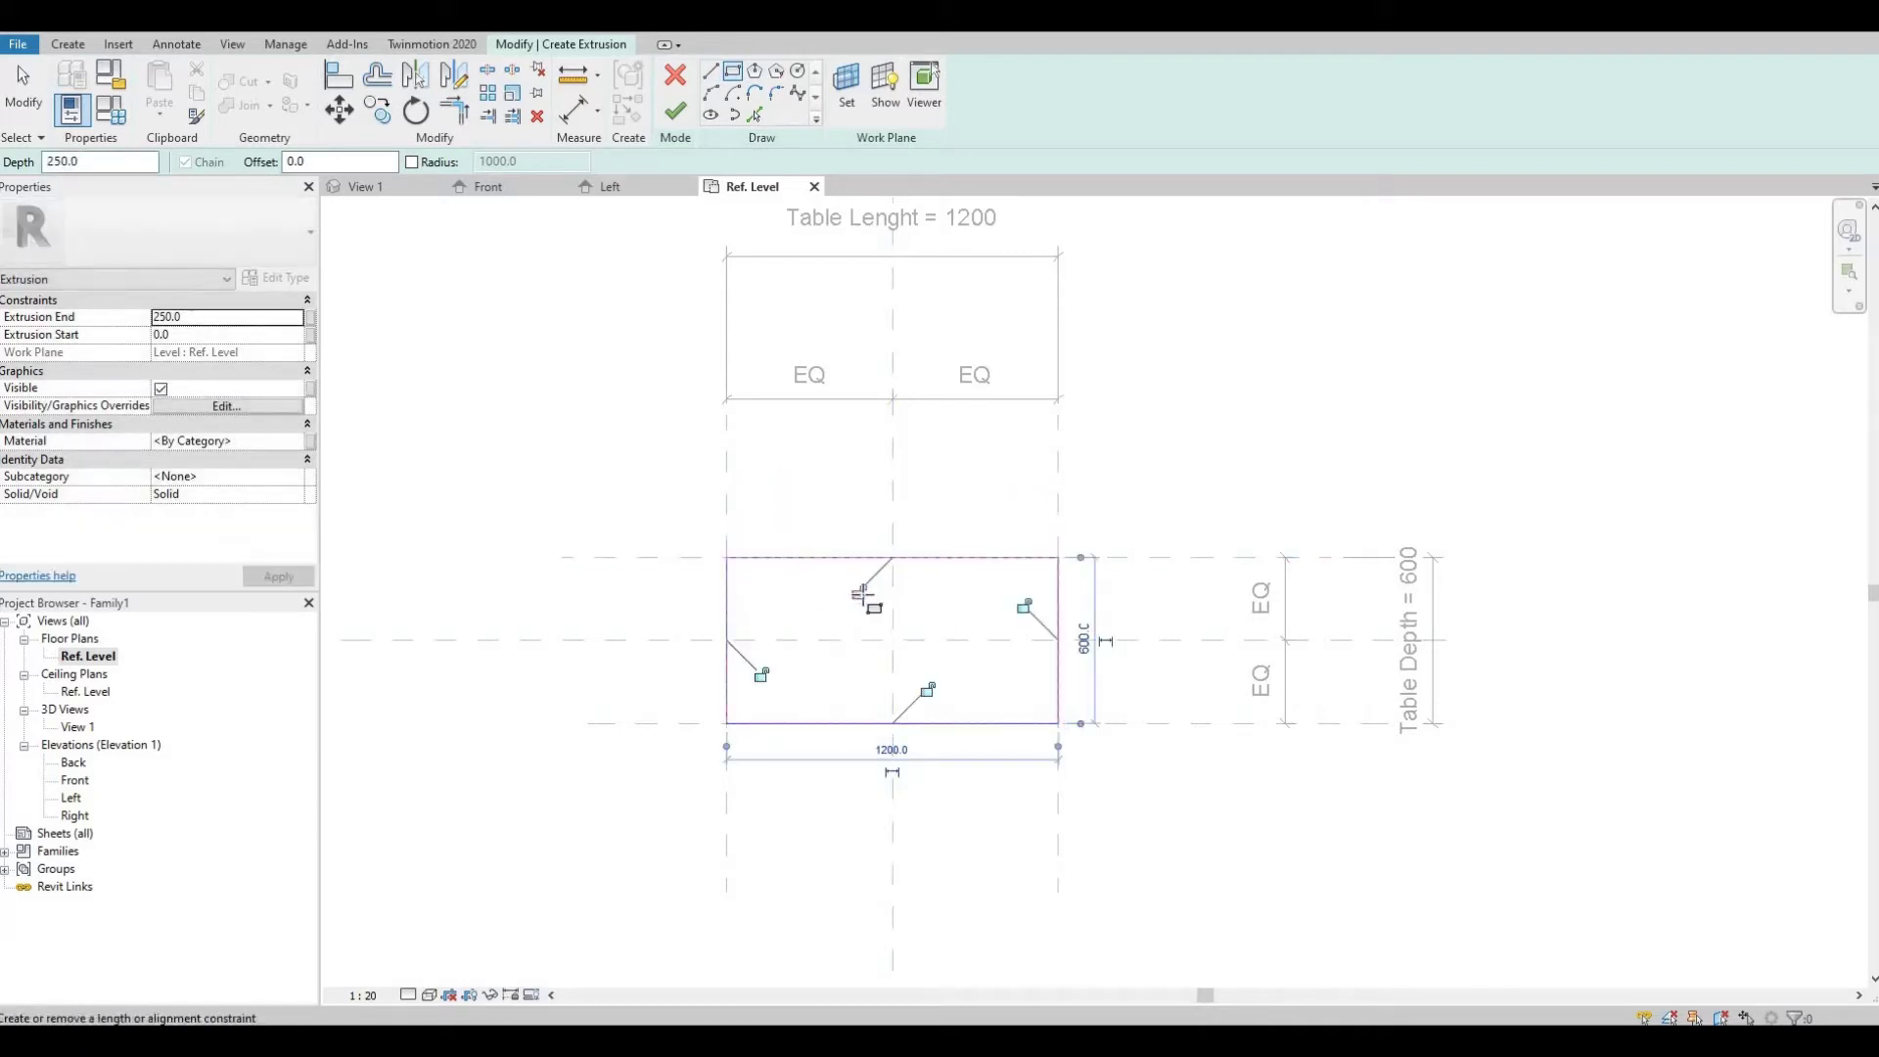
click(760, 675)
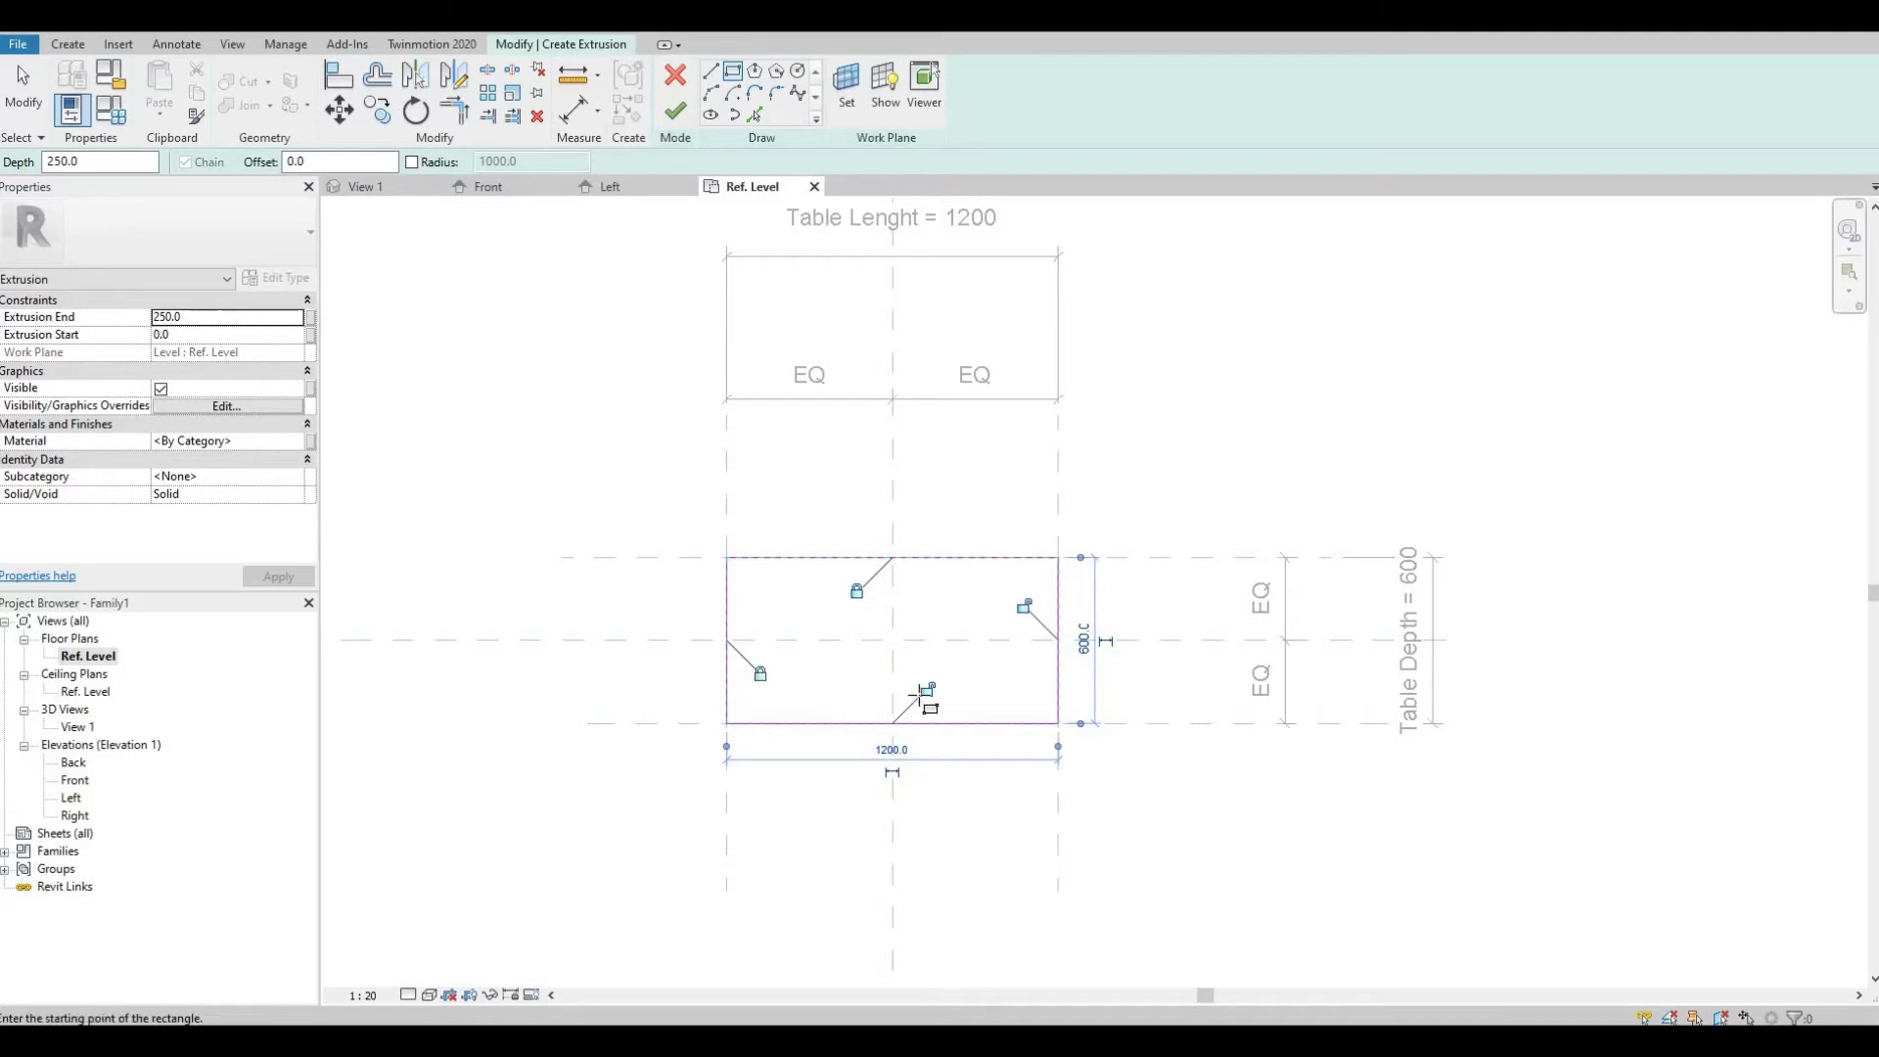
click(928, 690)
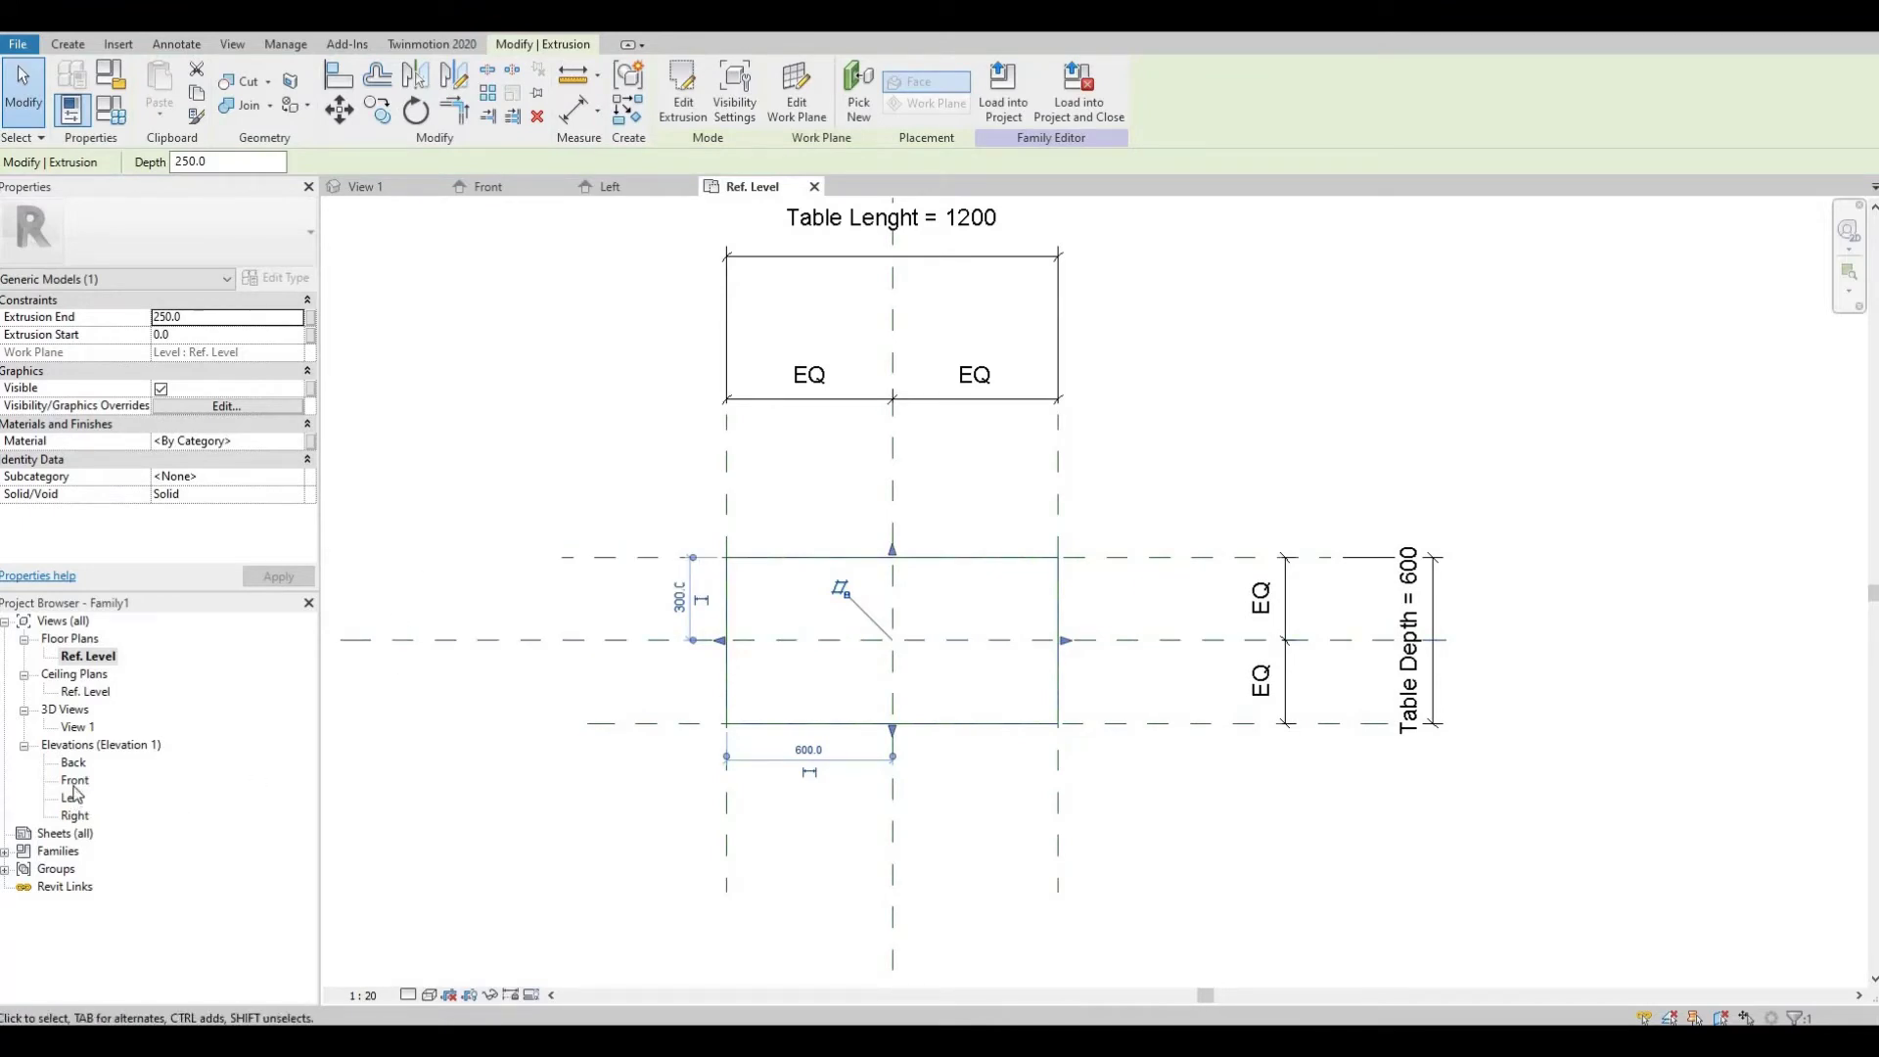
- In the Front elevation, draw two horizontal reference planes about 55 mm apart, the upper one about 177 mm below the tabletop's underside
double_click(75, 780)
middle_drag(819, 672, 783, 612)
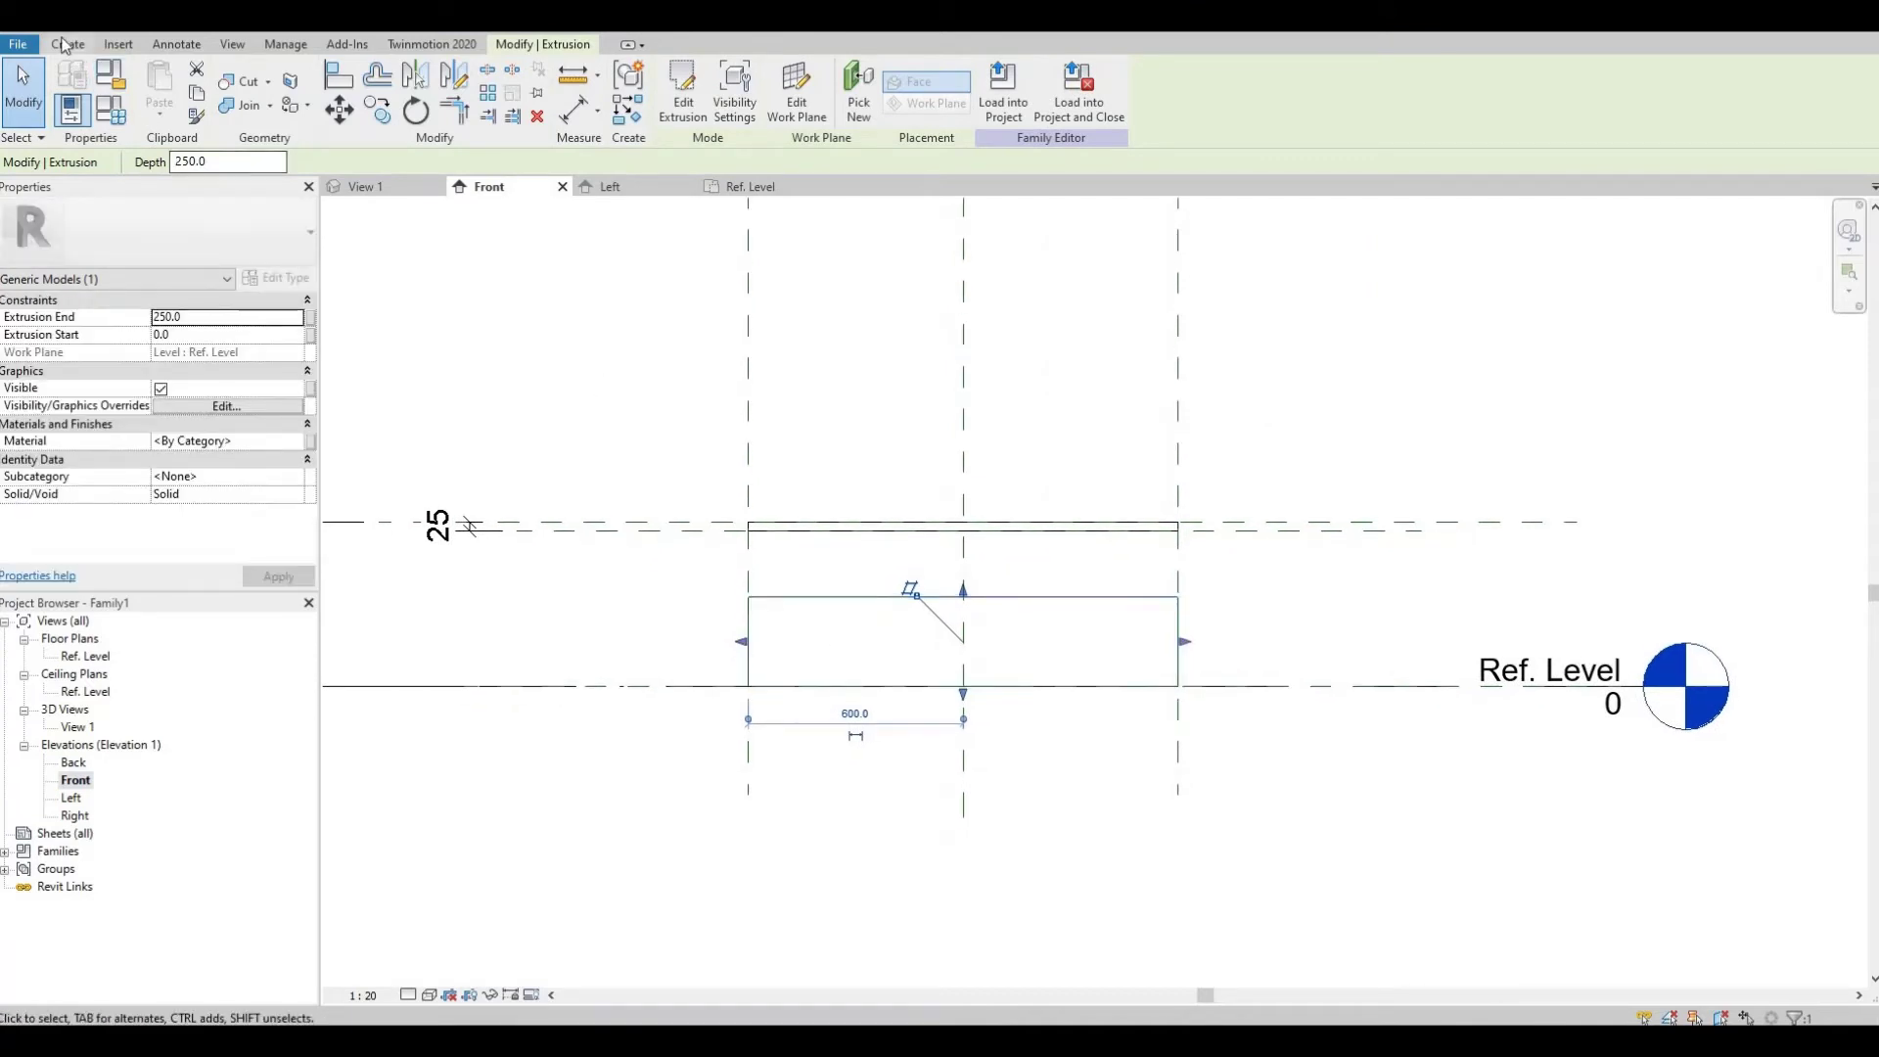
click(66, 44)
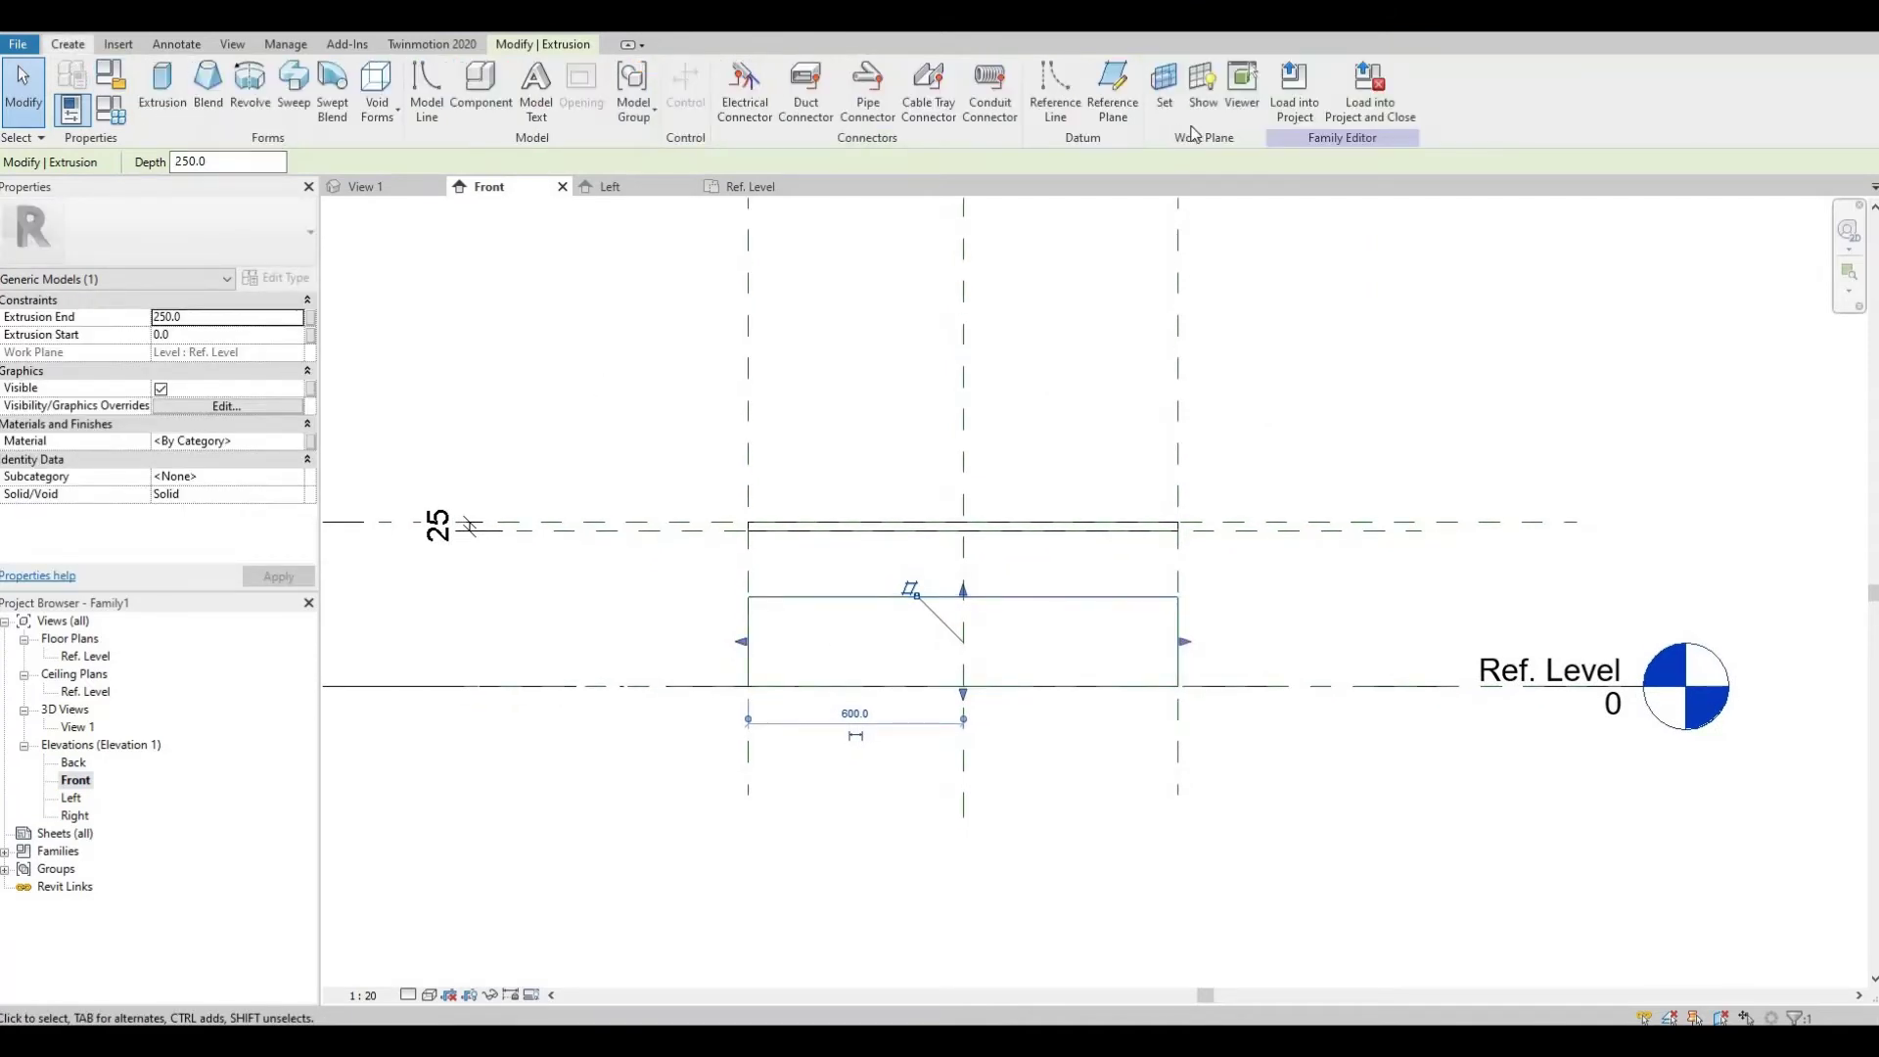
click(1112, 108)
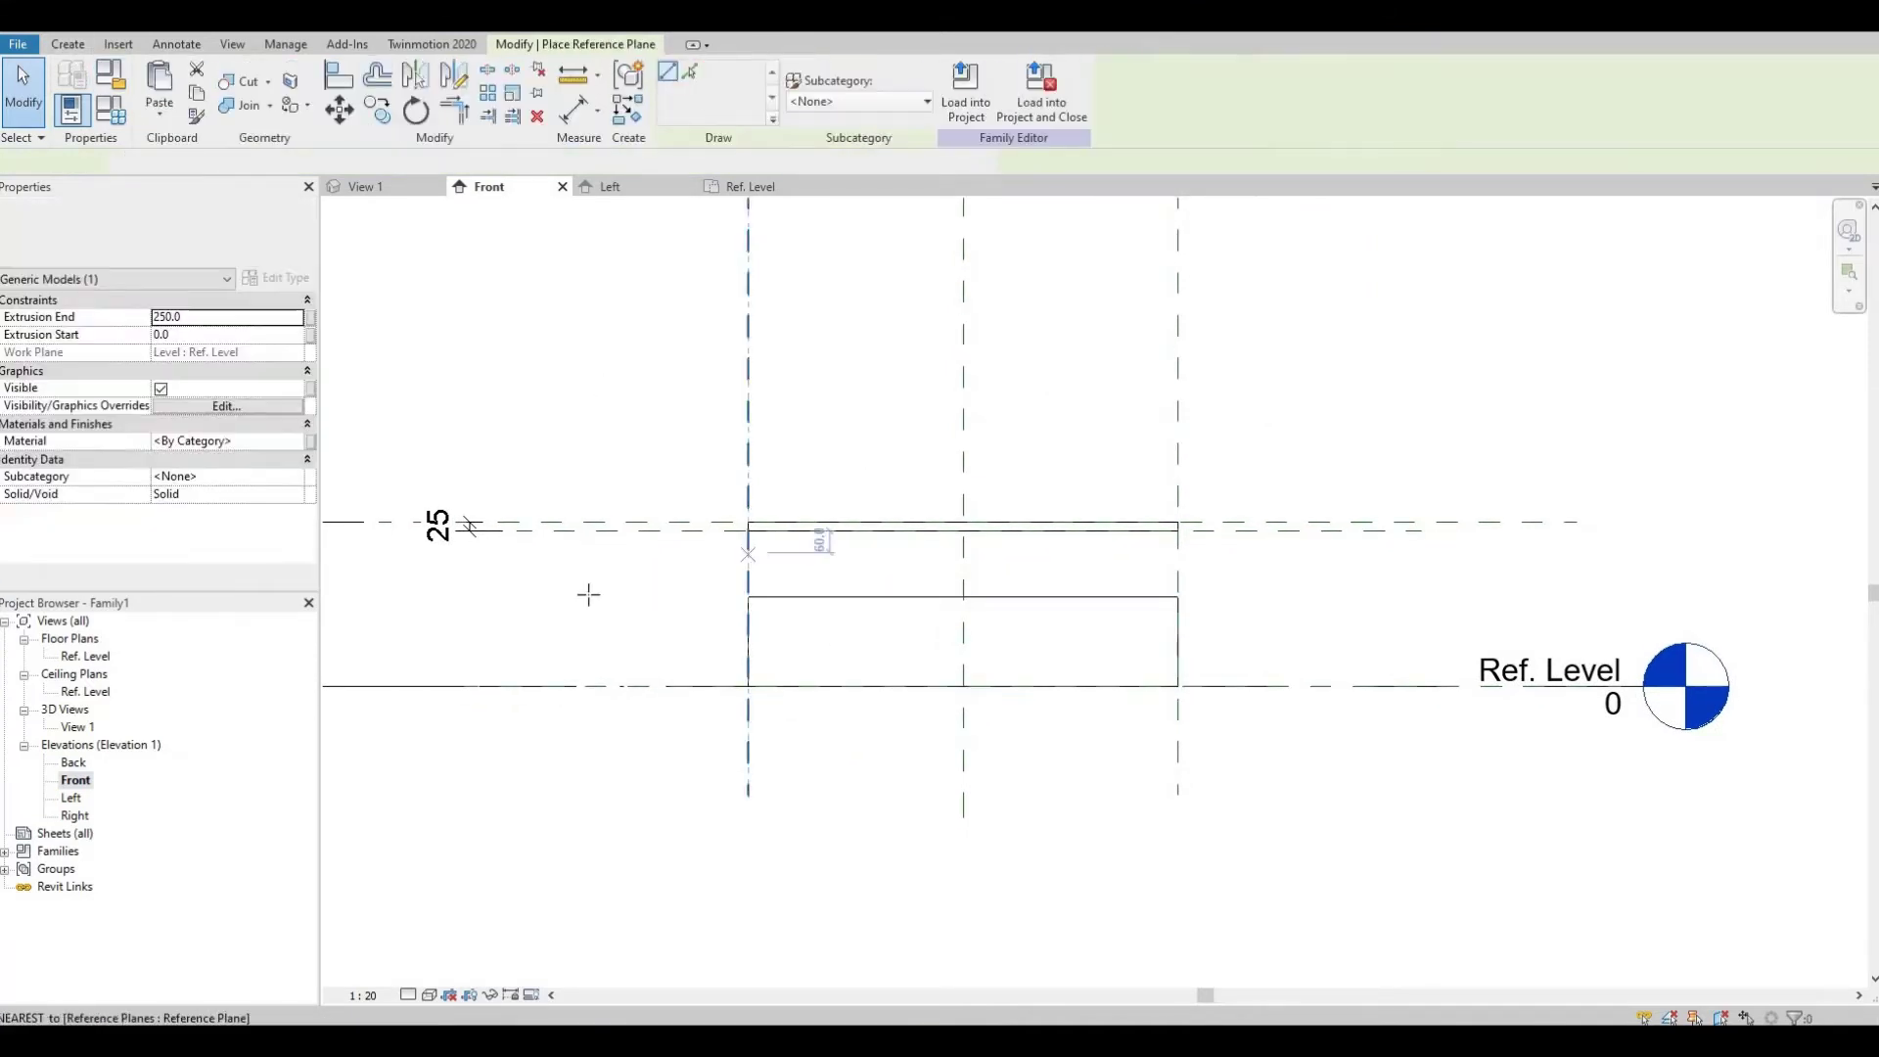
click(1331, 594)
click(588, 594)
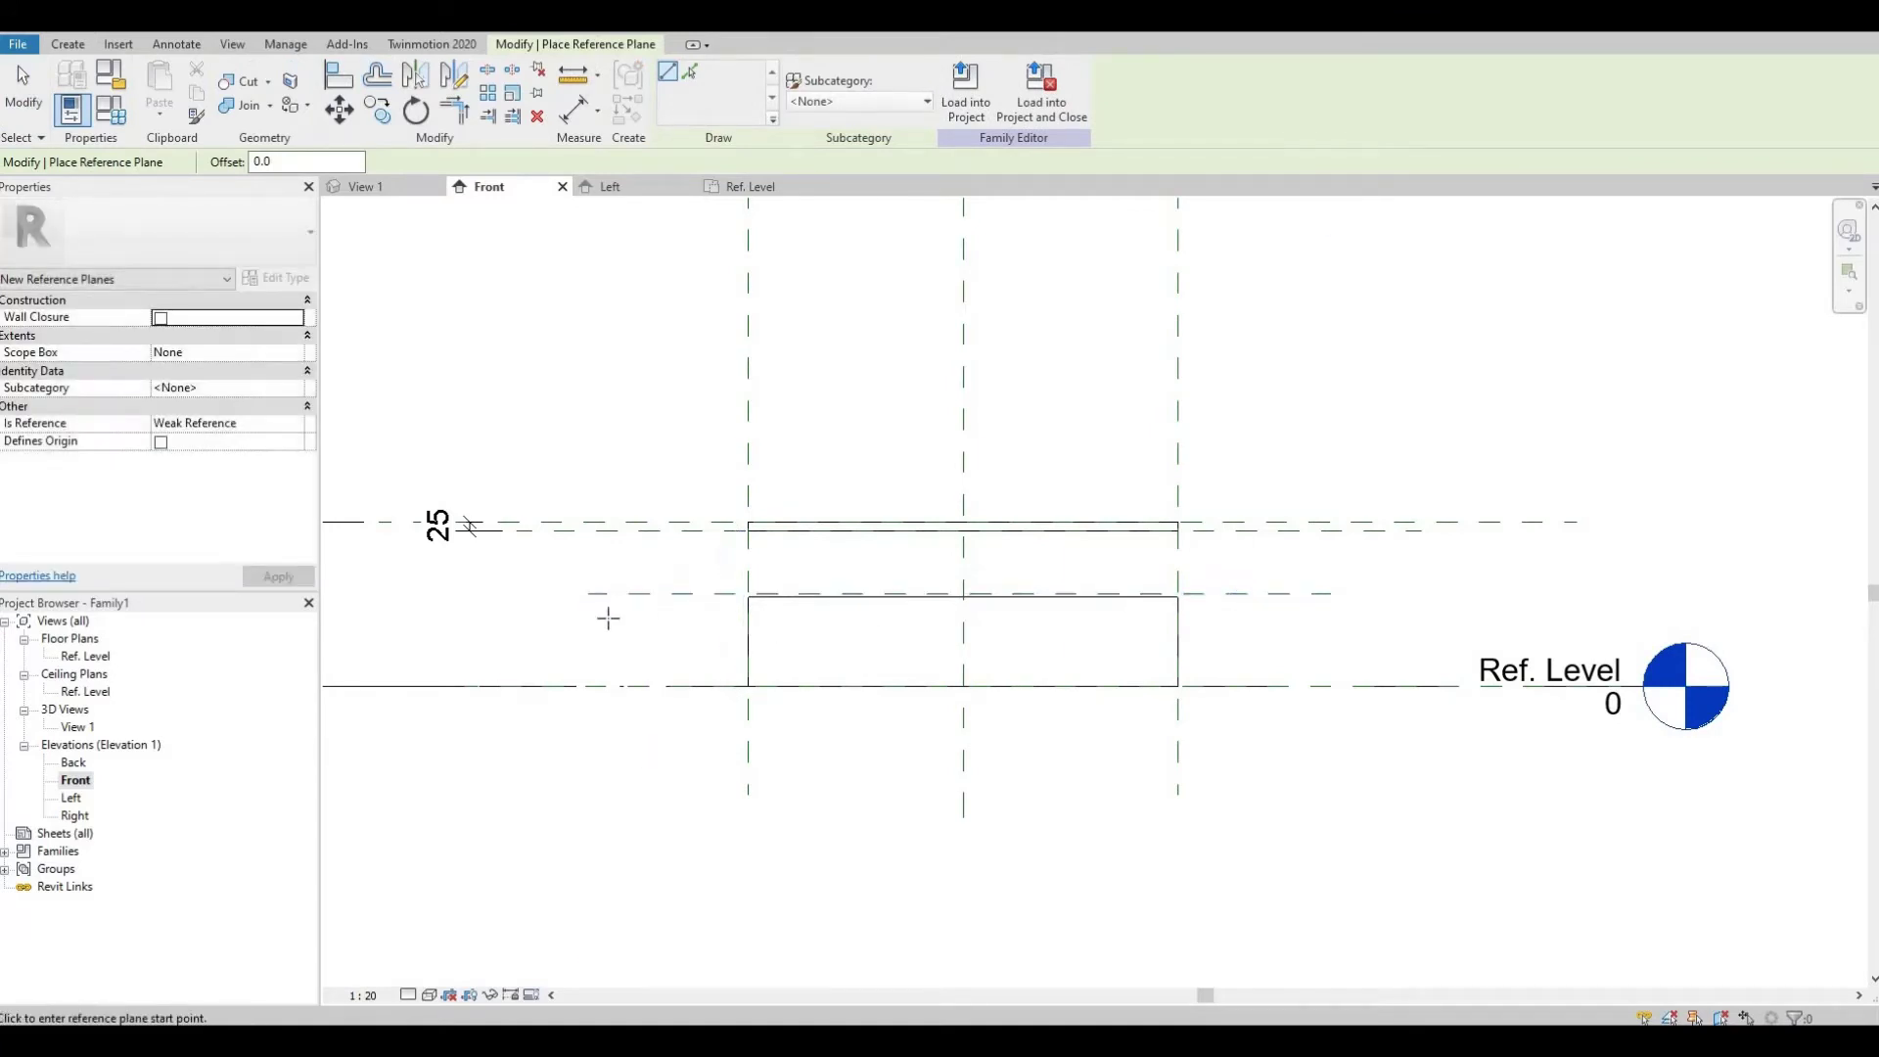
click(601, 613)
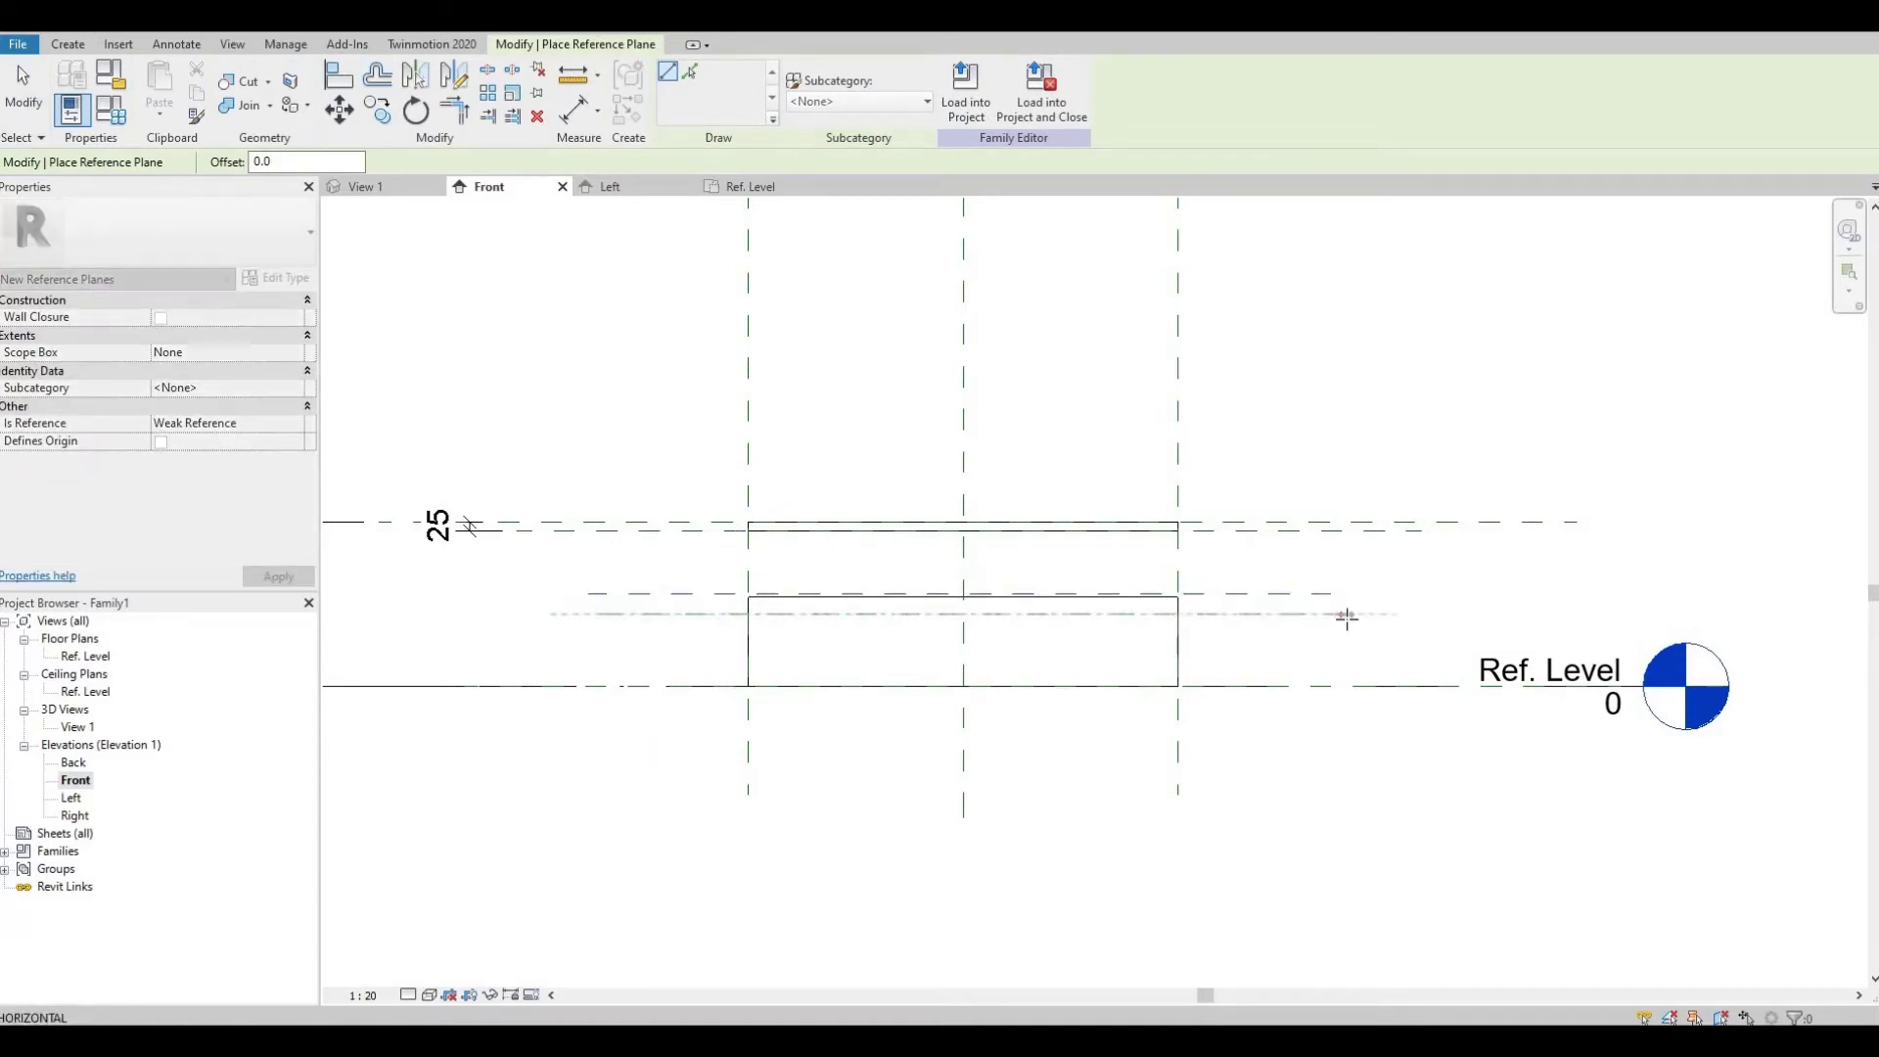
click(1346, 615)
key(Escape)
key(Escape)
scroll(999, 626, up, 2)
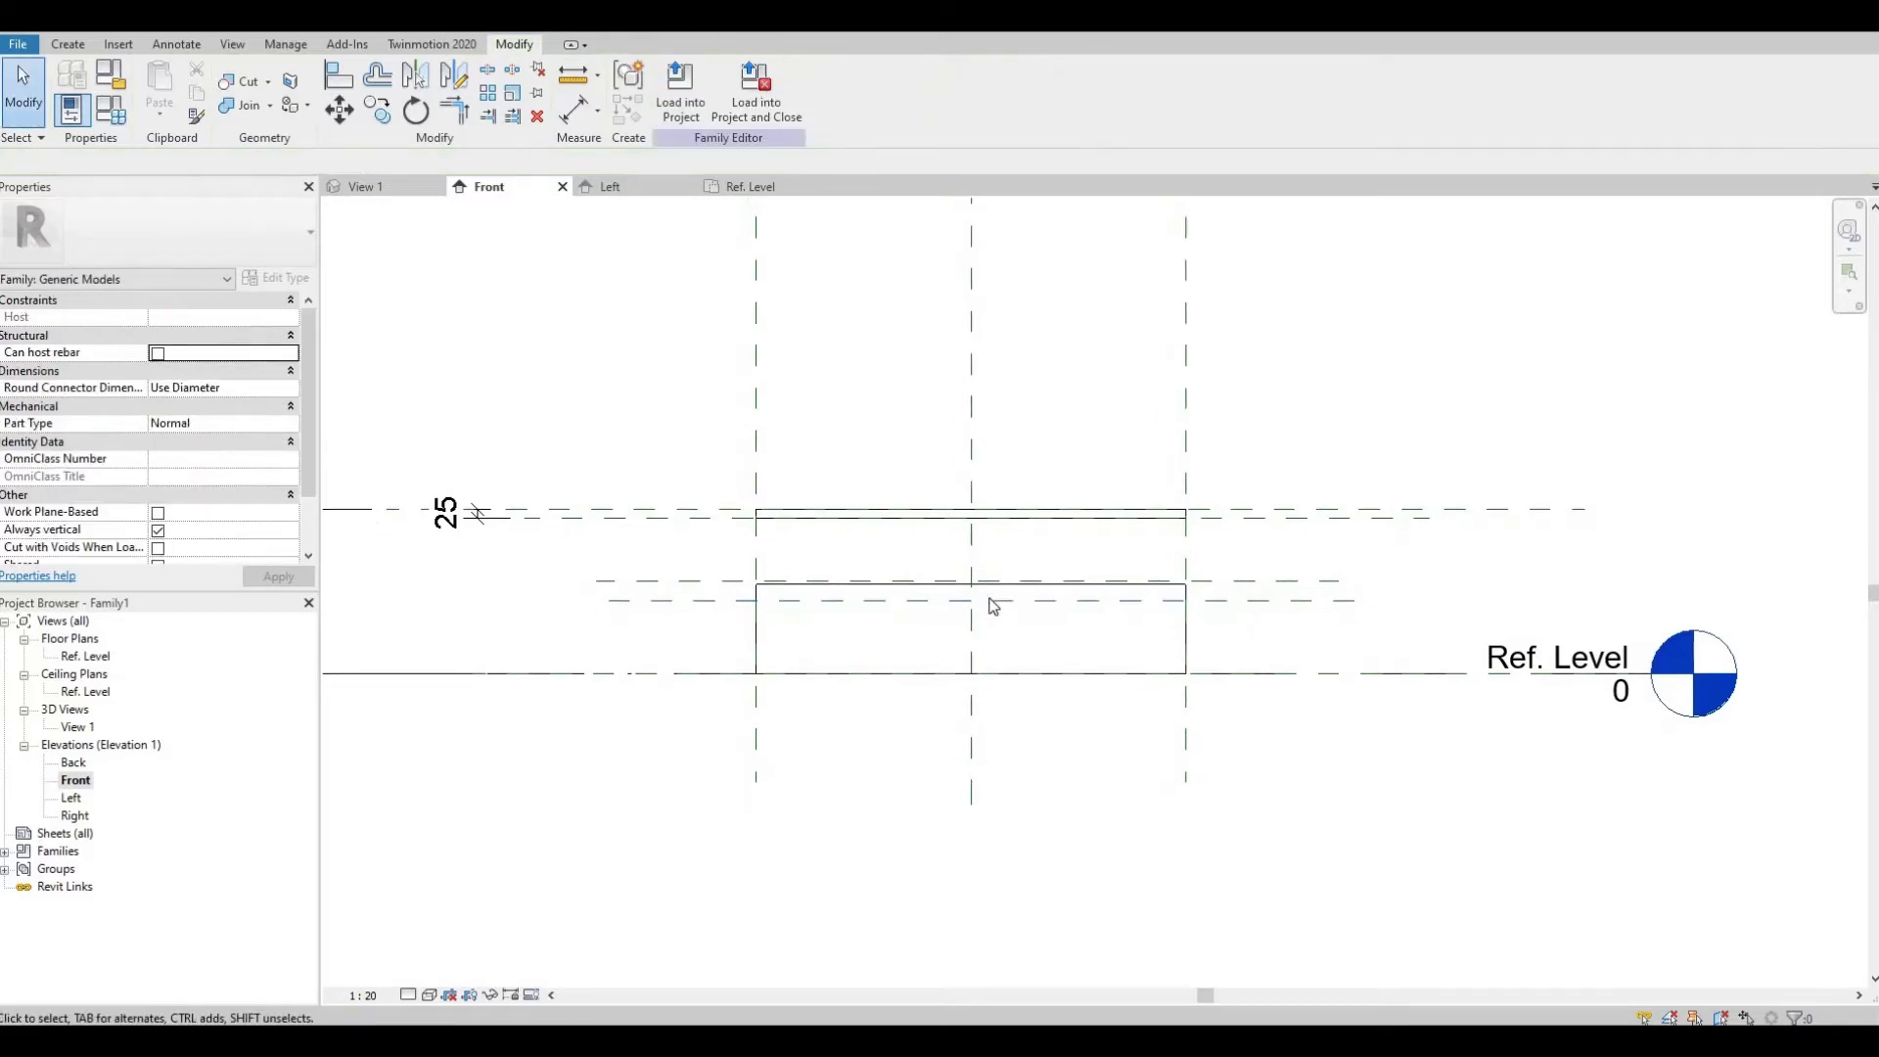
middle_drag(1016, 655, 1014, 672)
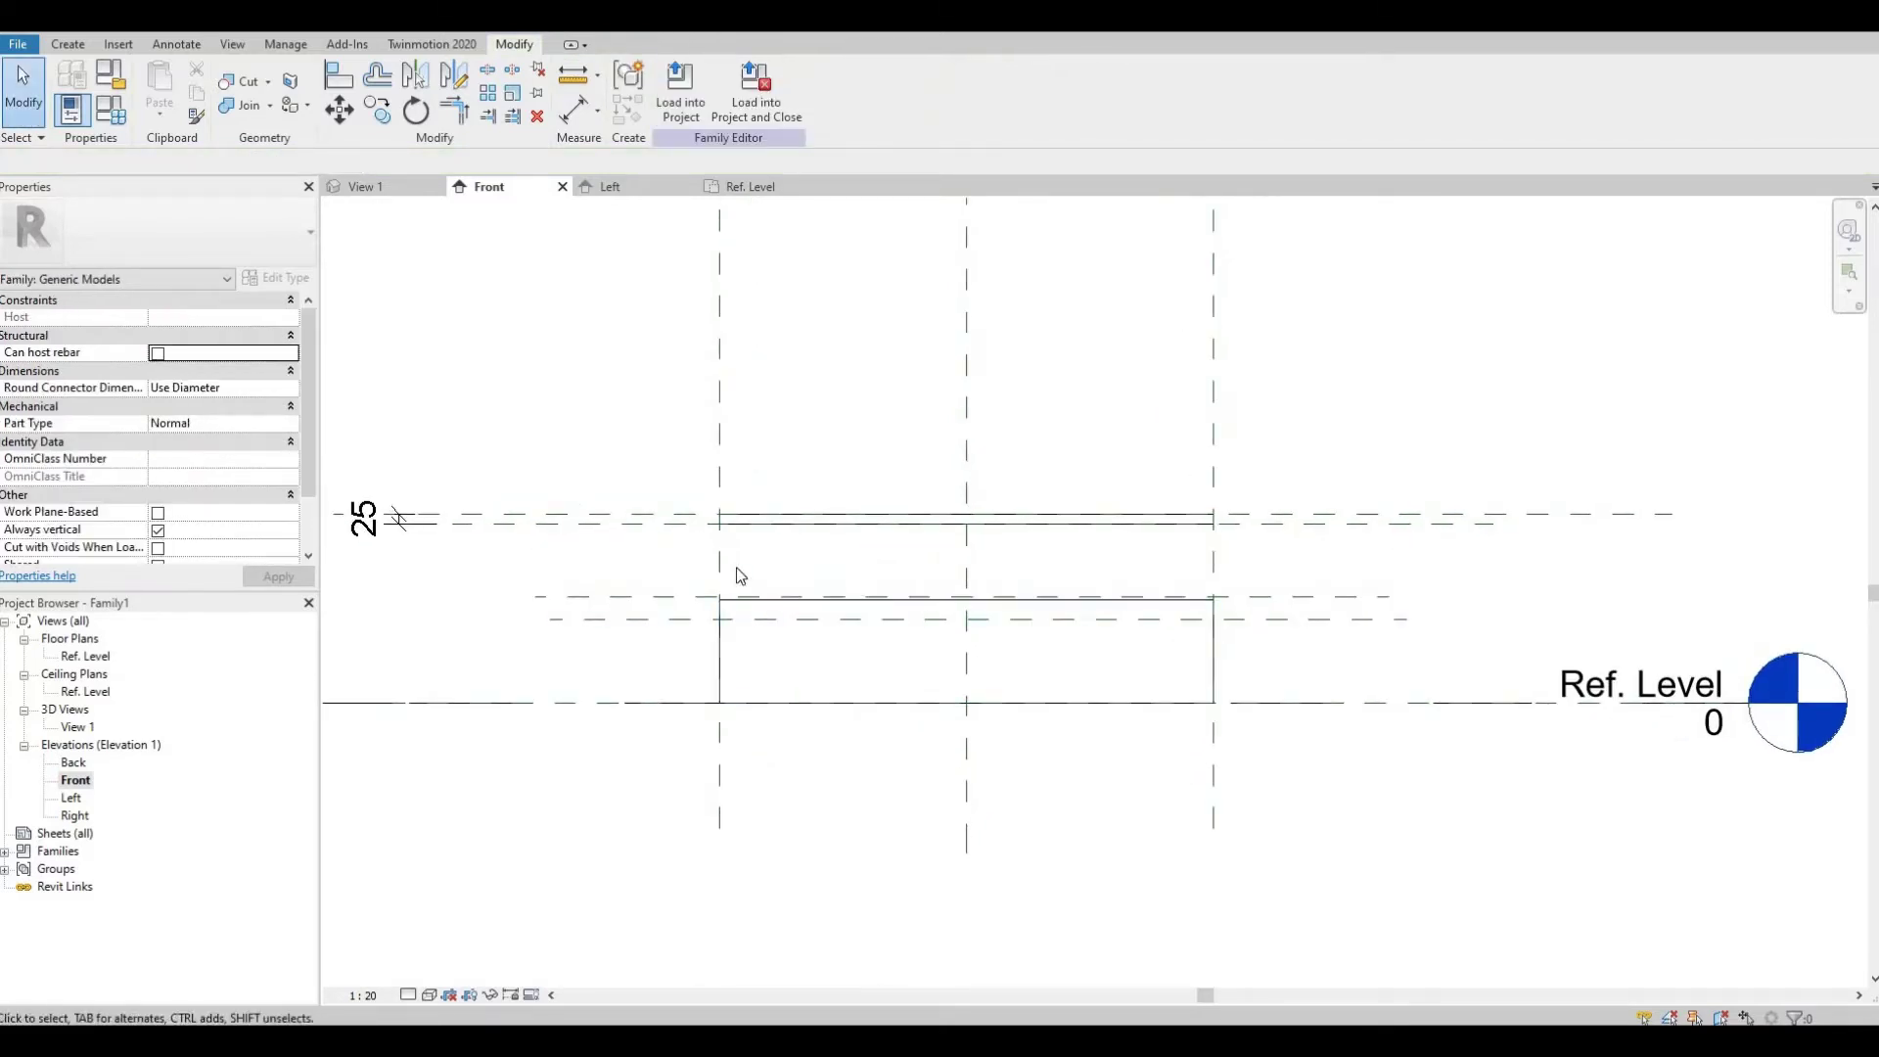
- Set the upper of the two new reference planes 250 mm below the tabletop's underside plane
click(649, 604)
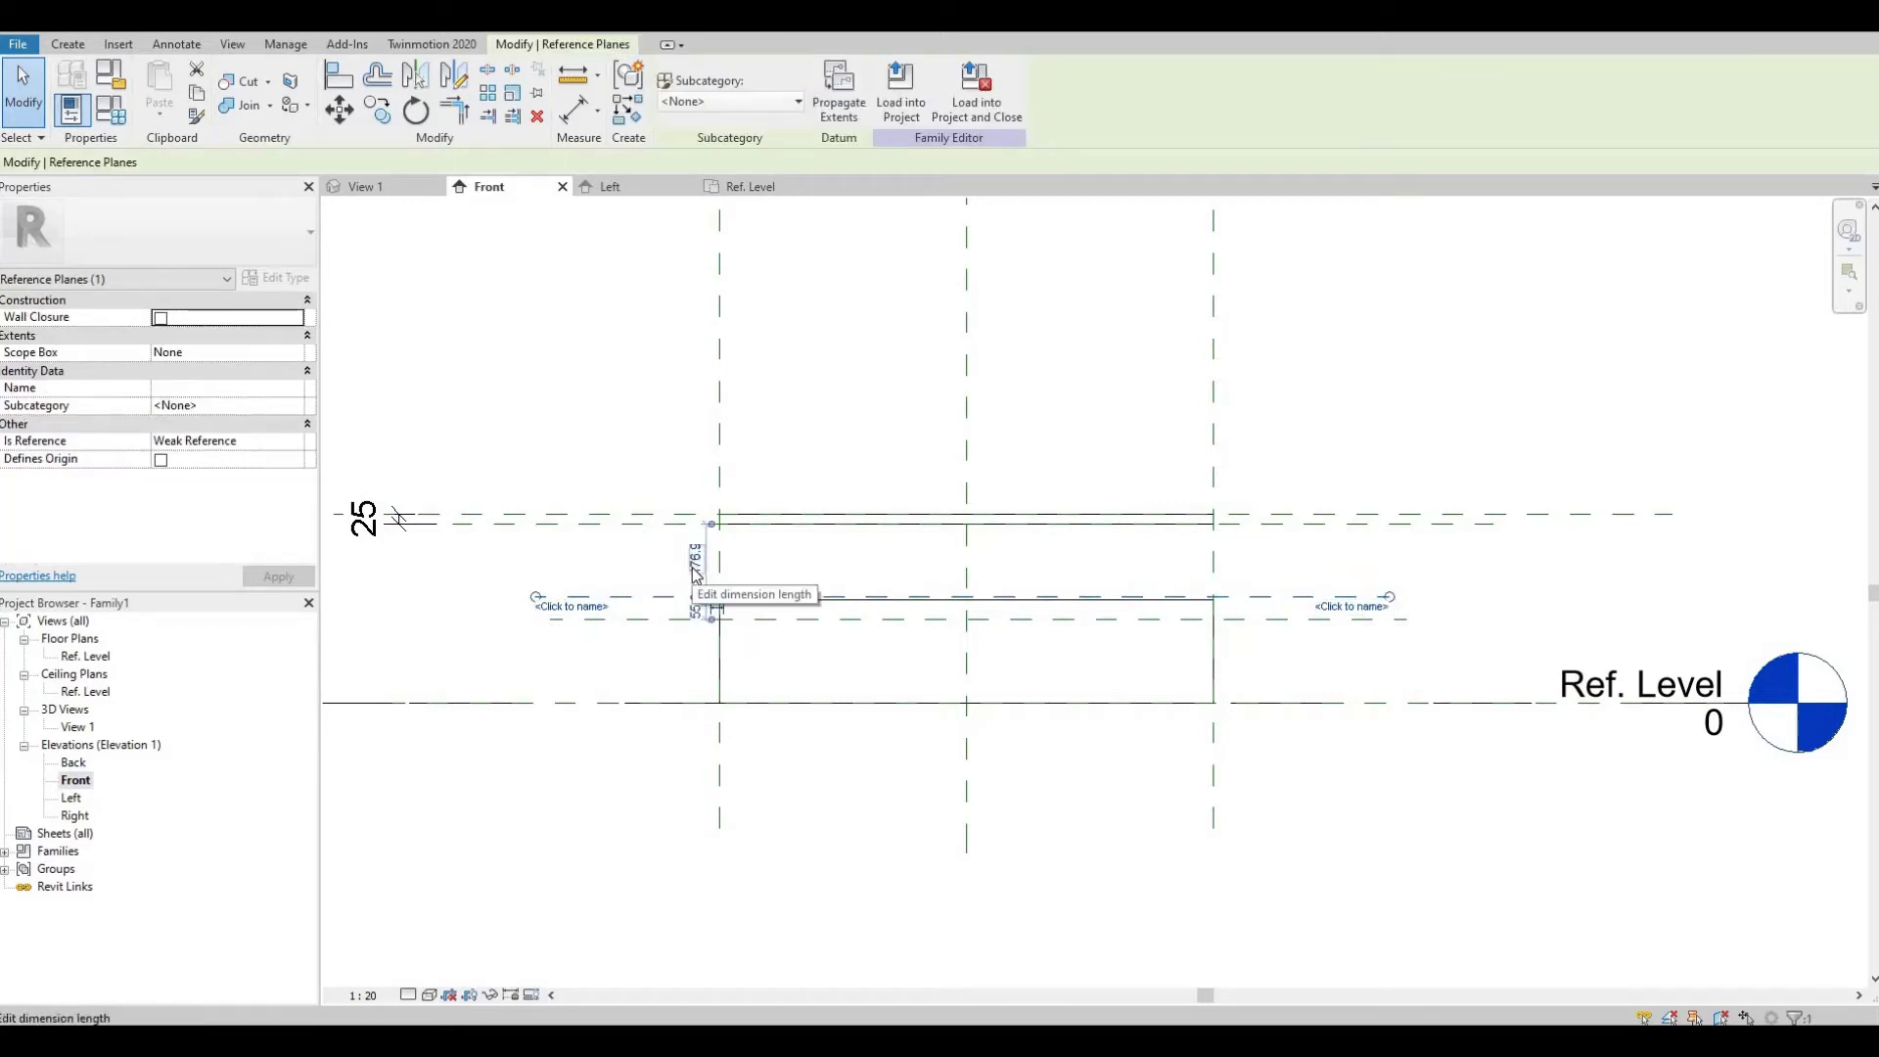
click(696, 563)
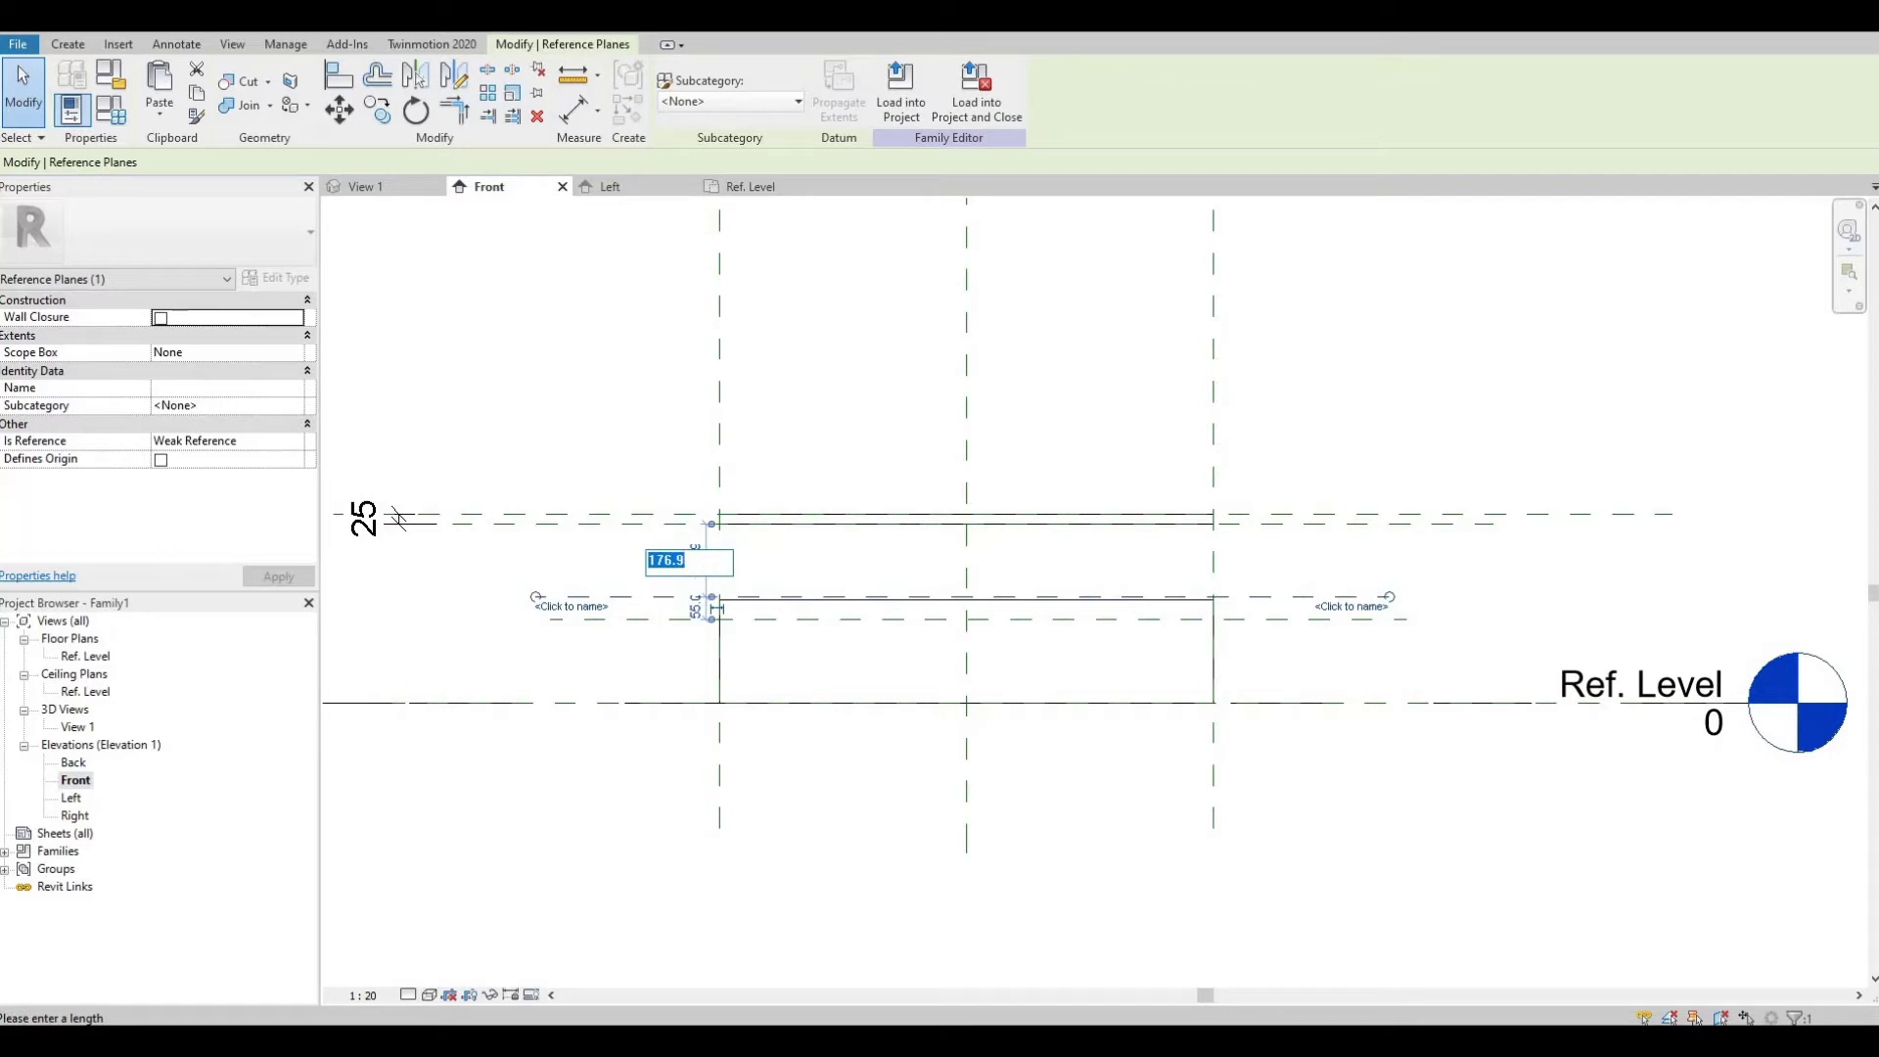
text(250)
key(Return)
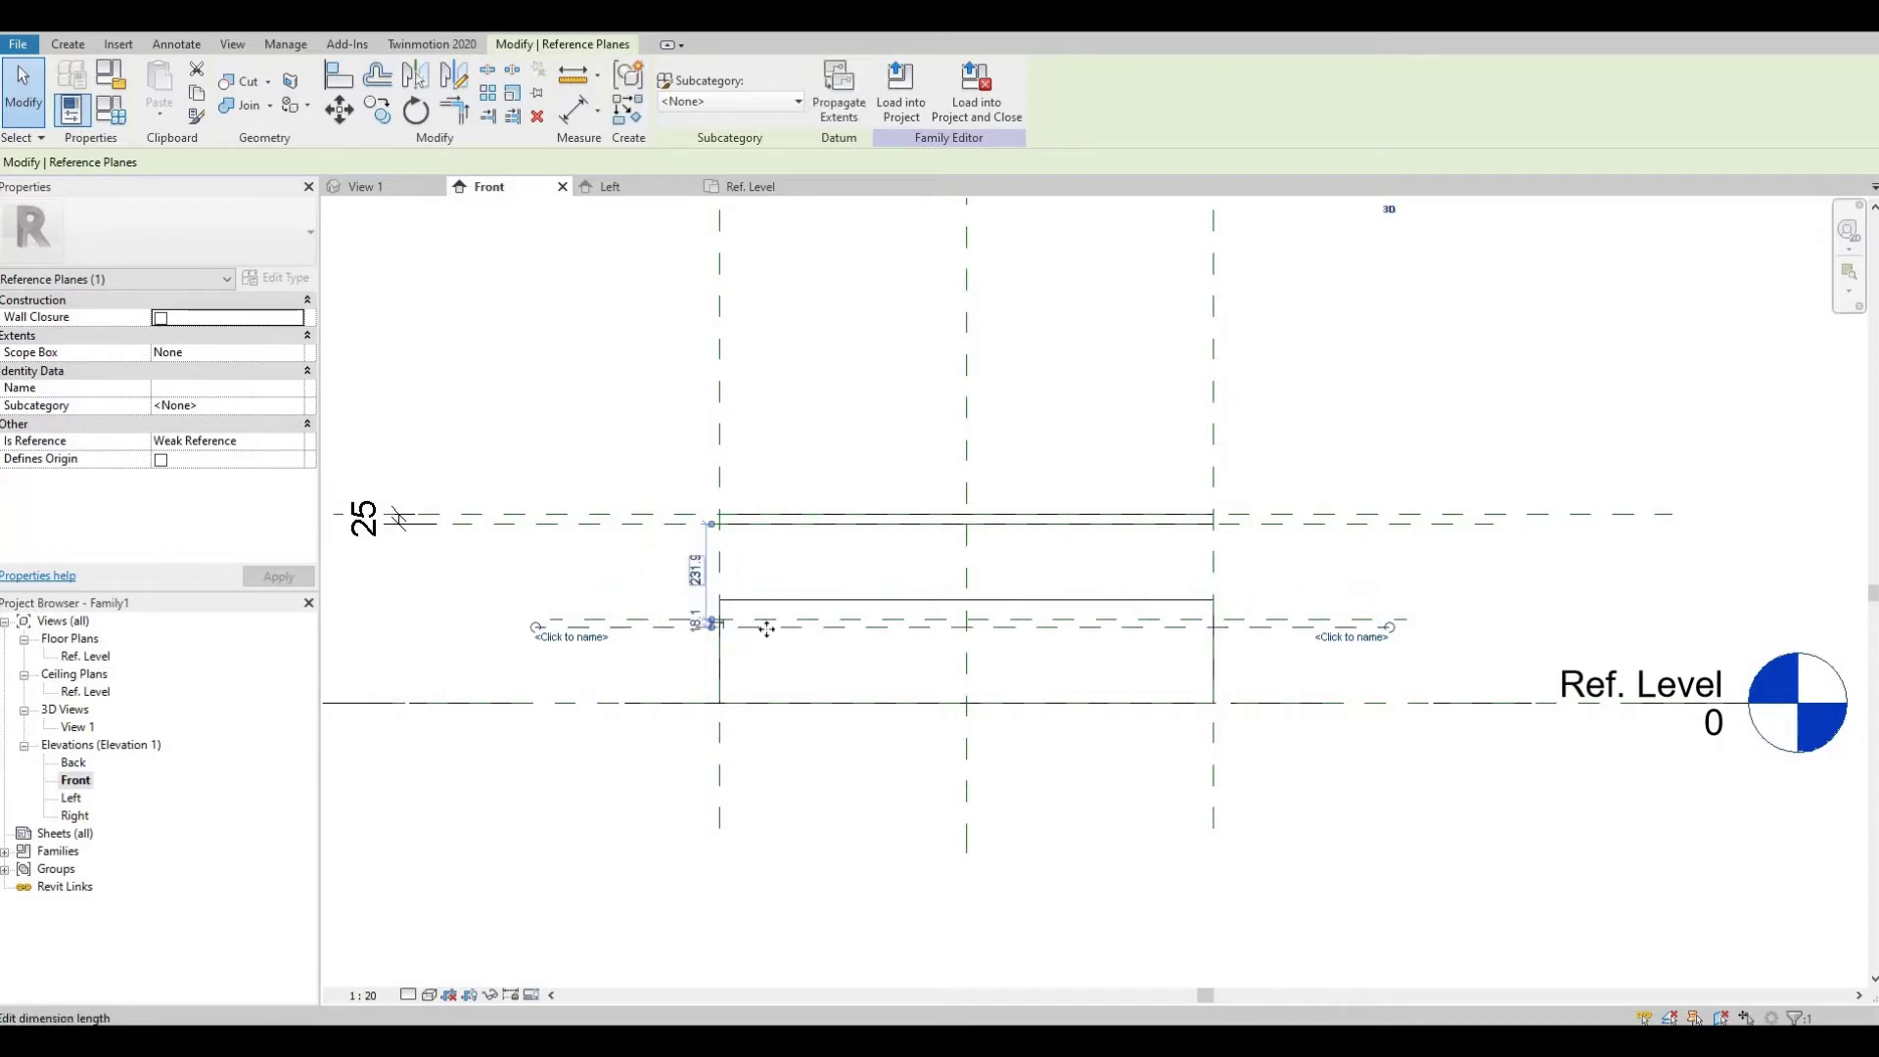
- Set the other new reference plane 25 mm above the plane positioned 250 mm below the tabletop's underside
scroll(651, 641, up, 5)
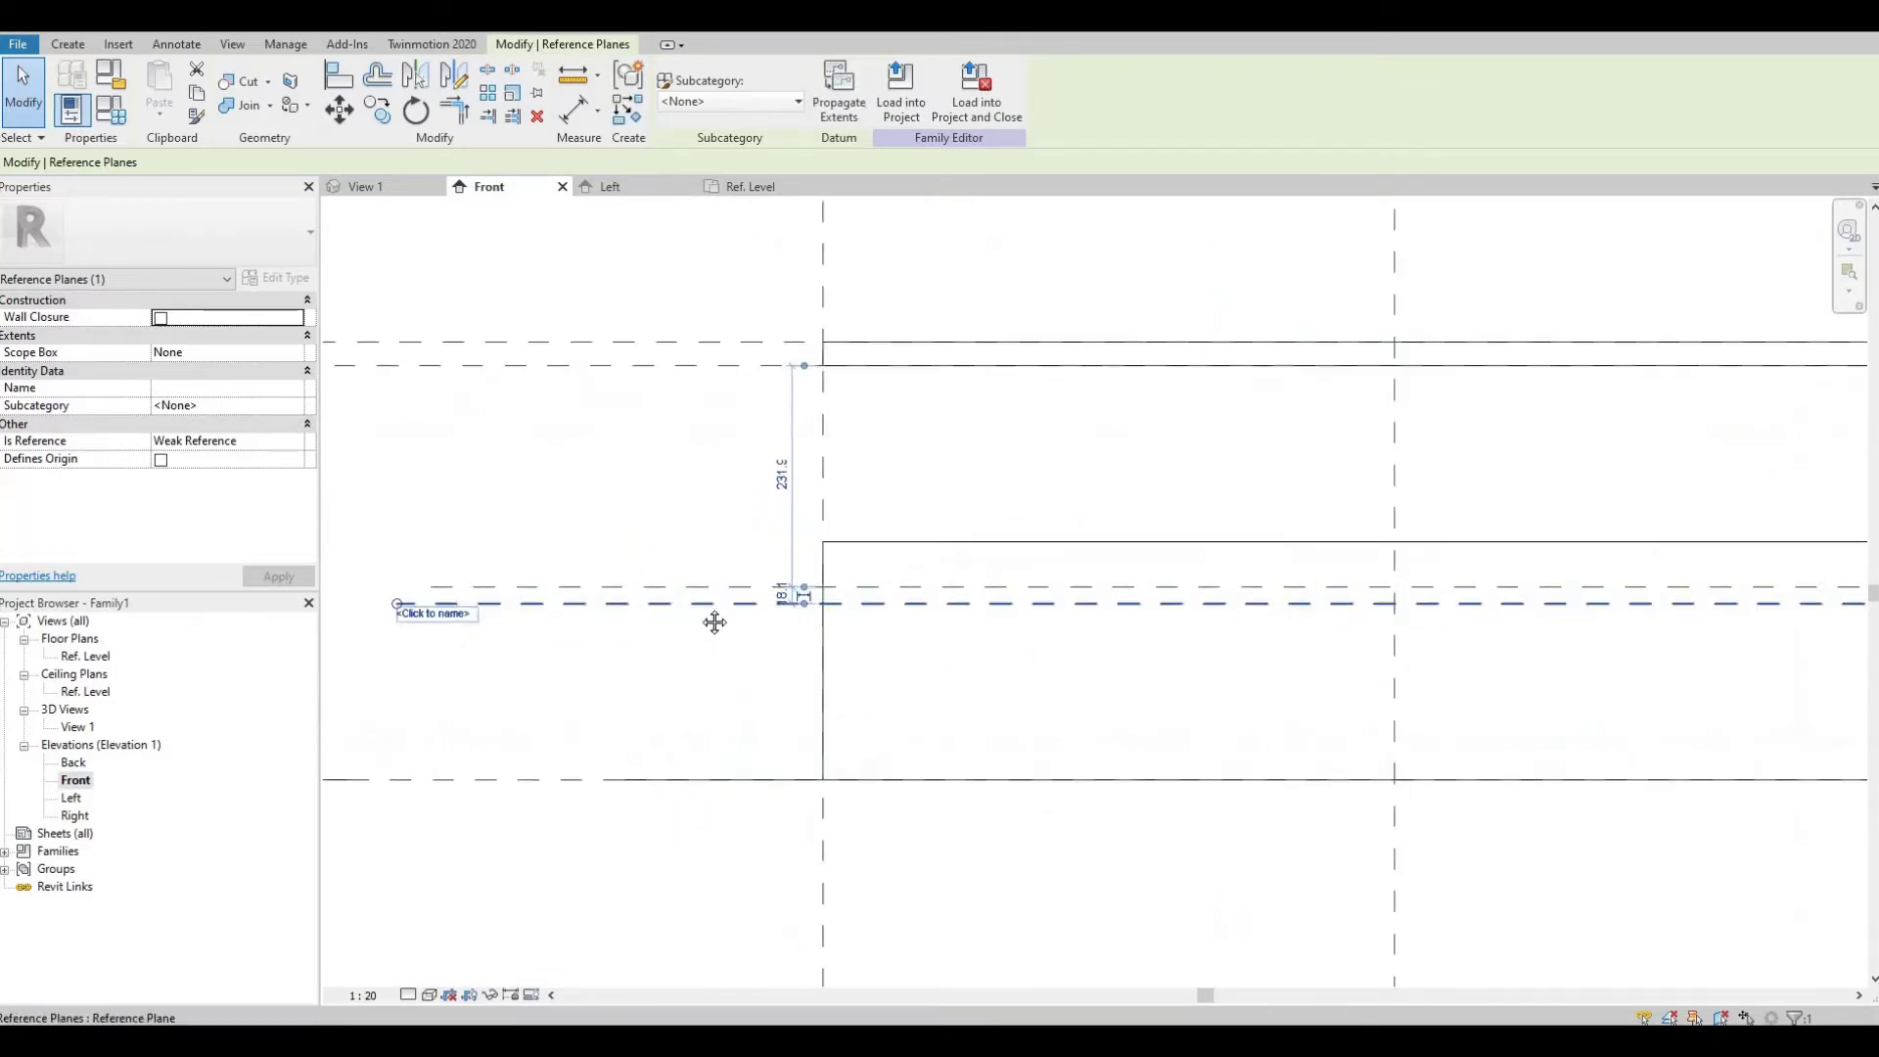
scroll(704, 592, up, 2)
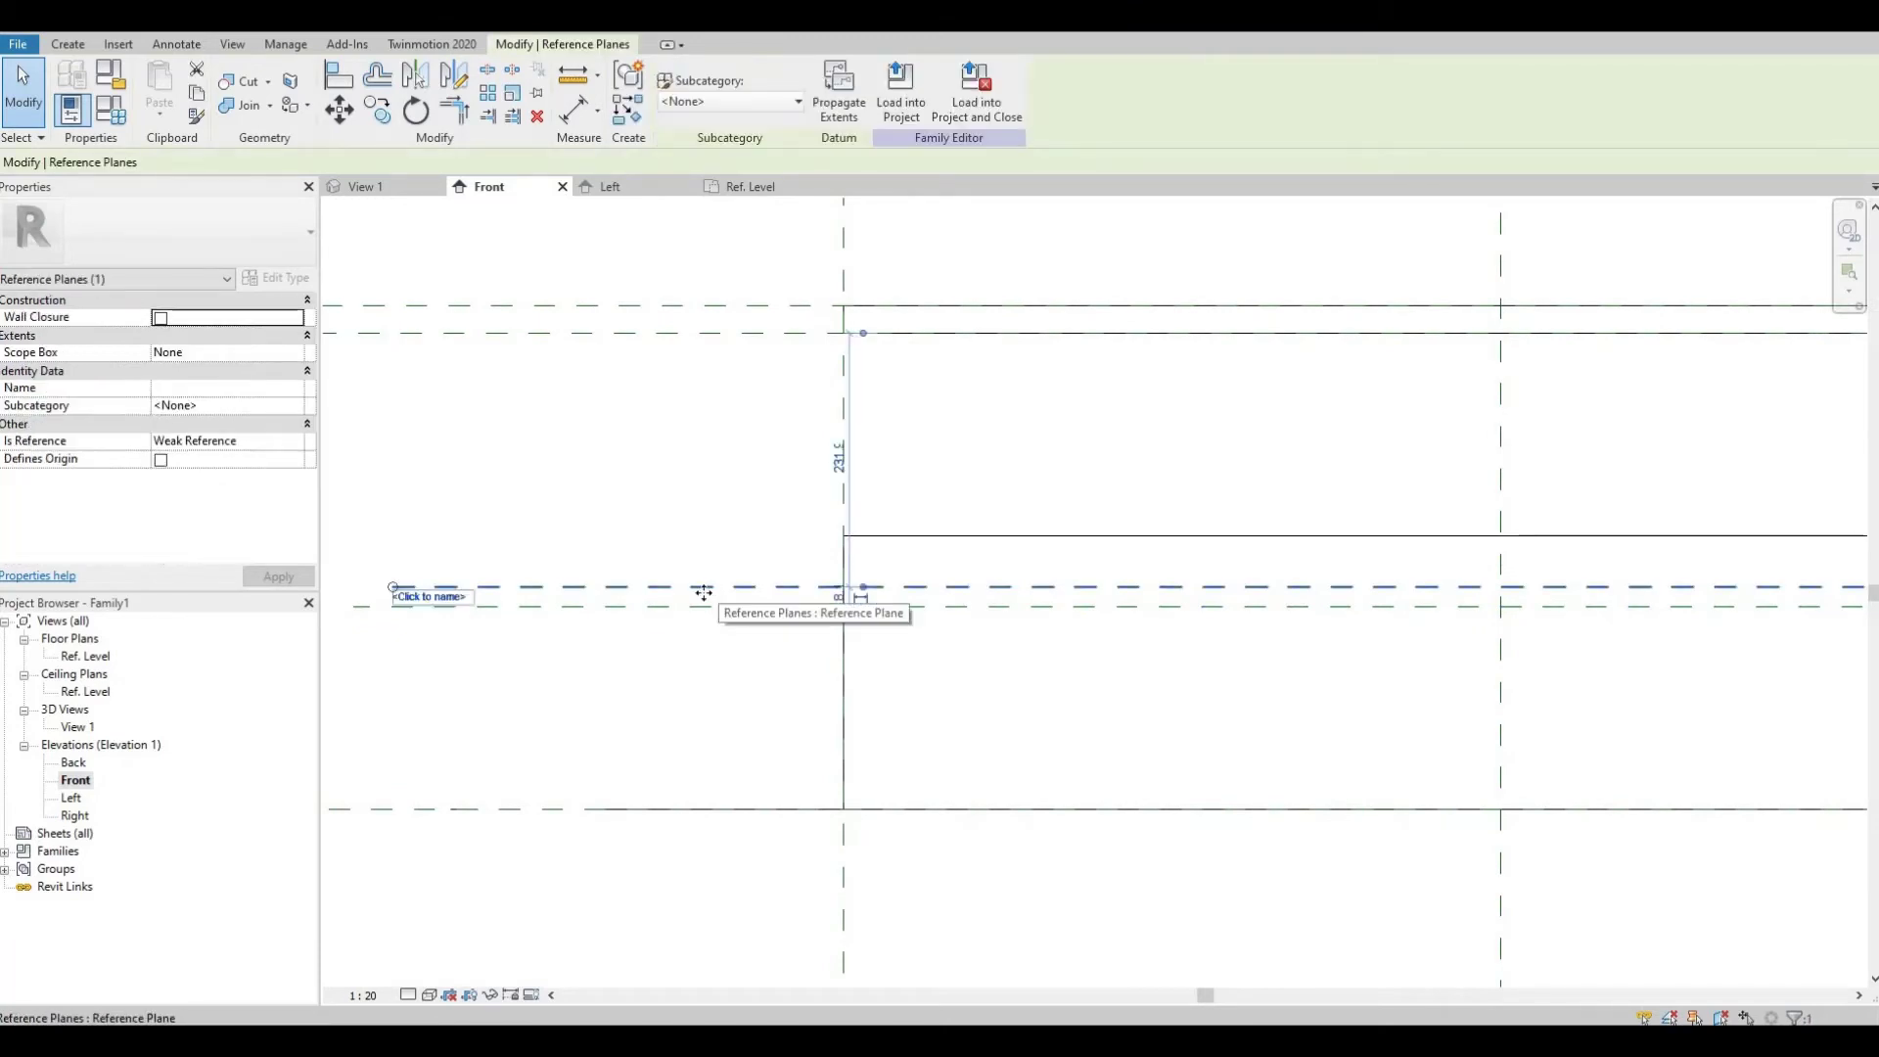
scroll(842, 599, up, 2)
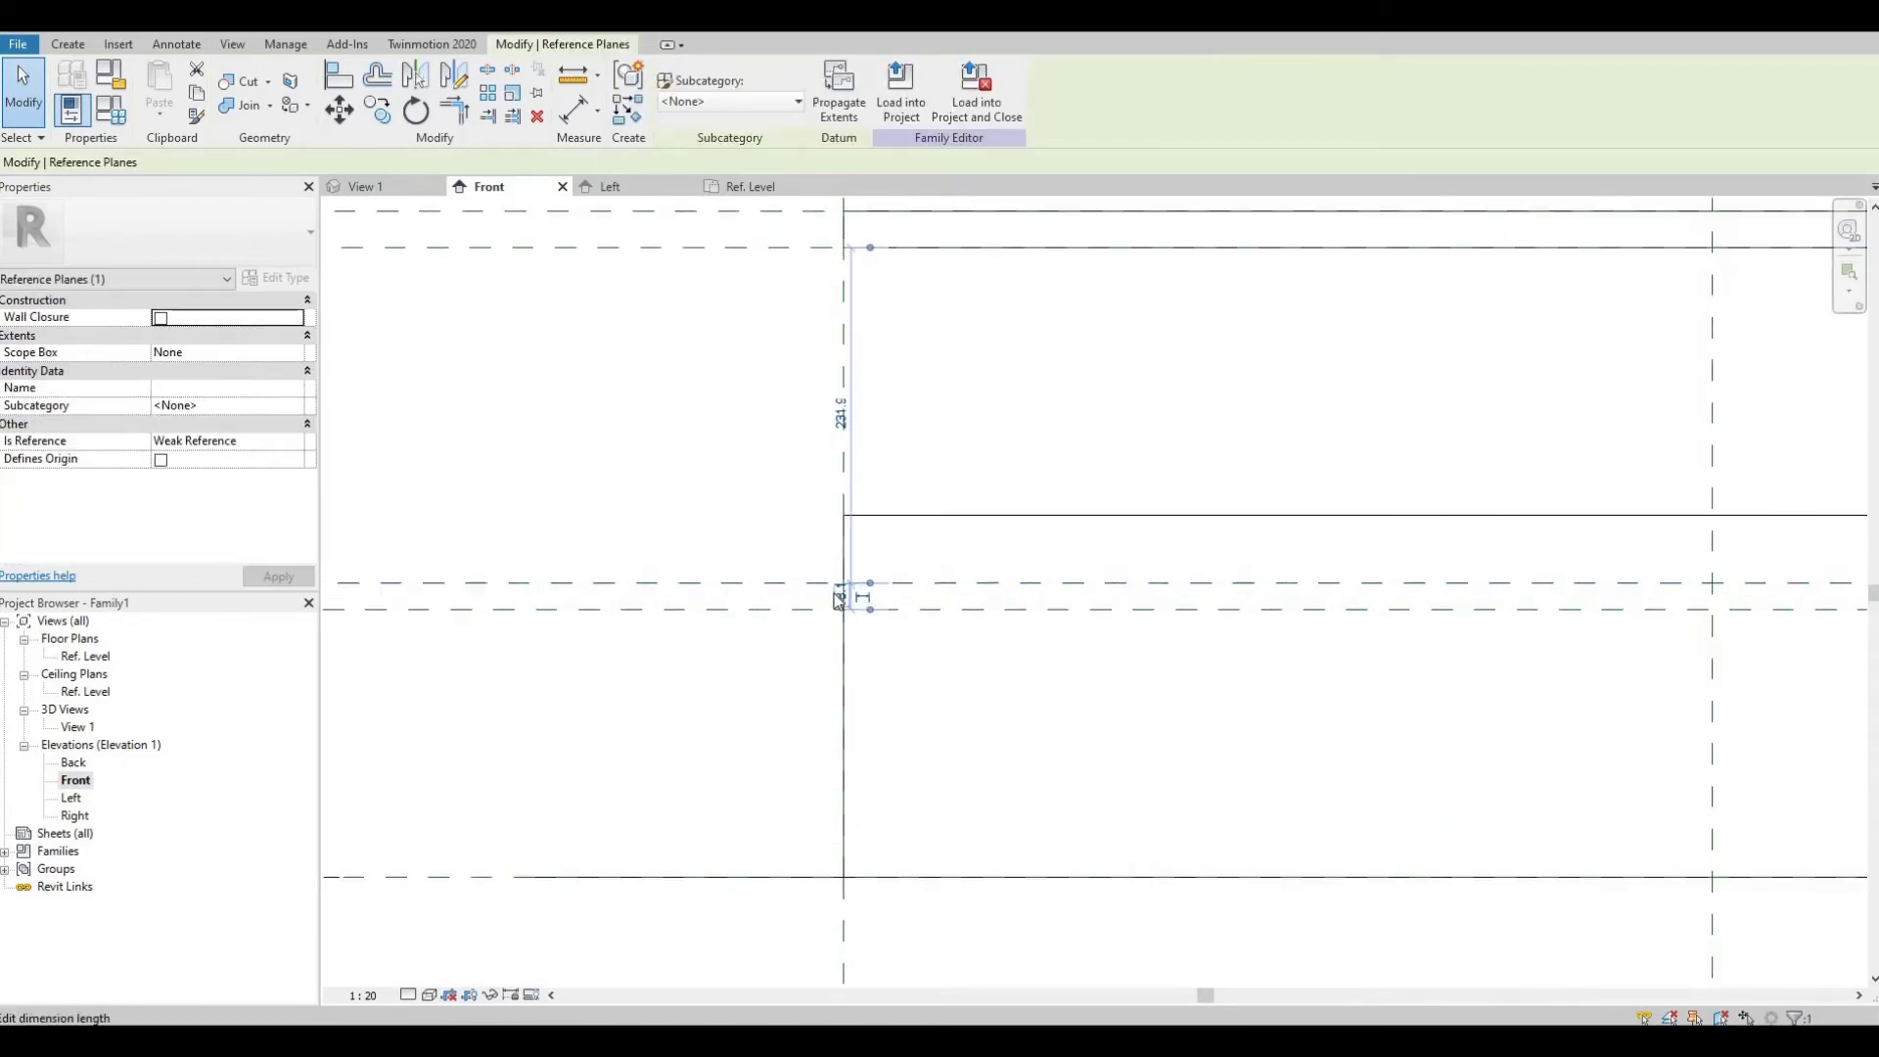
click(839, 595)
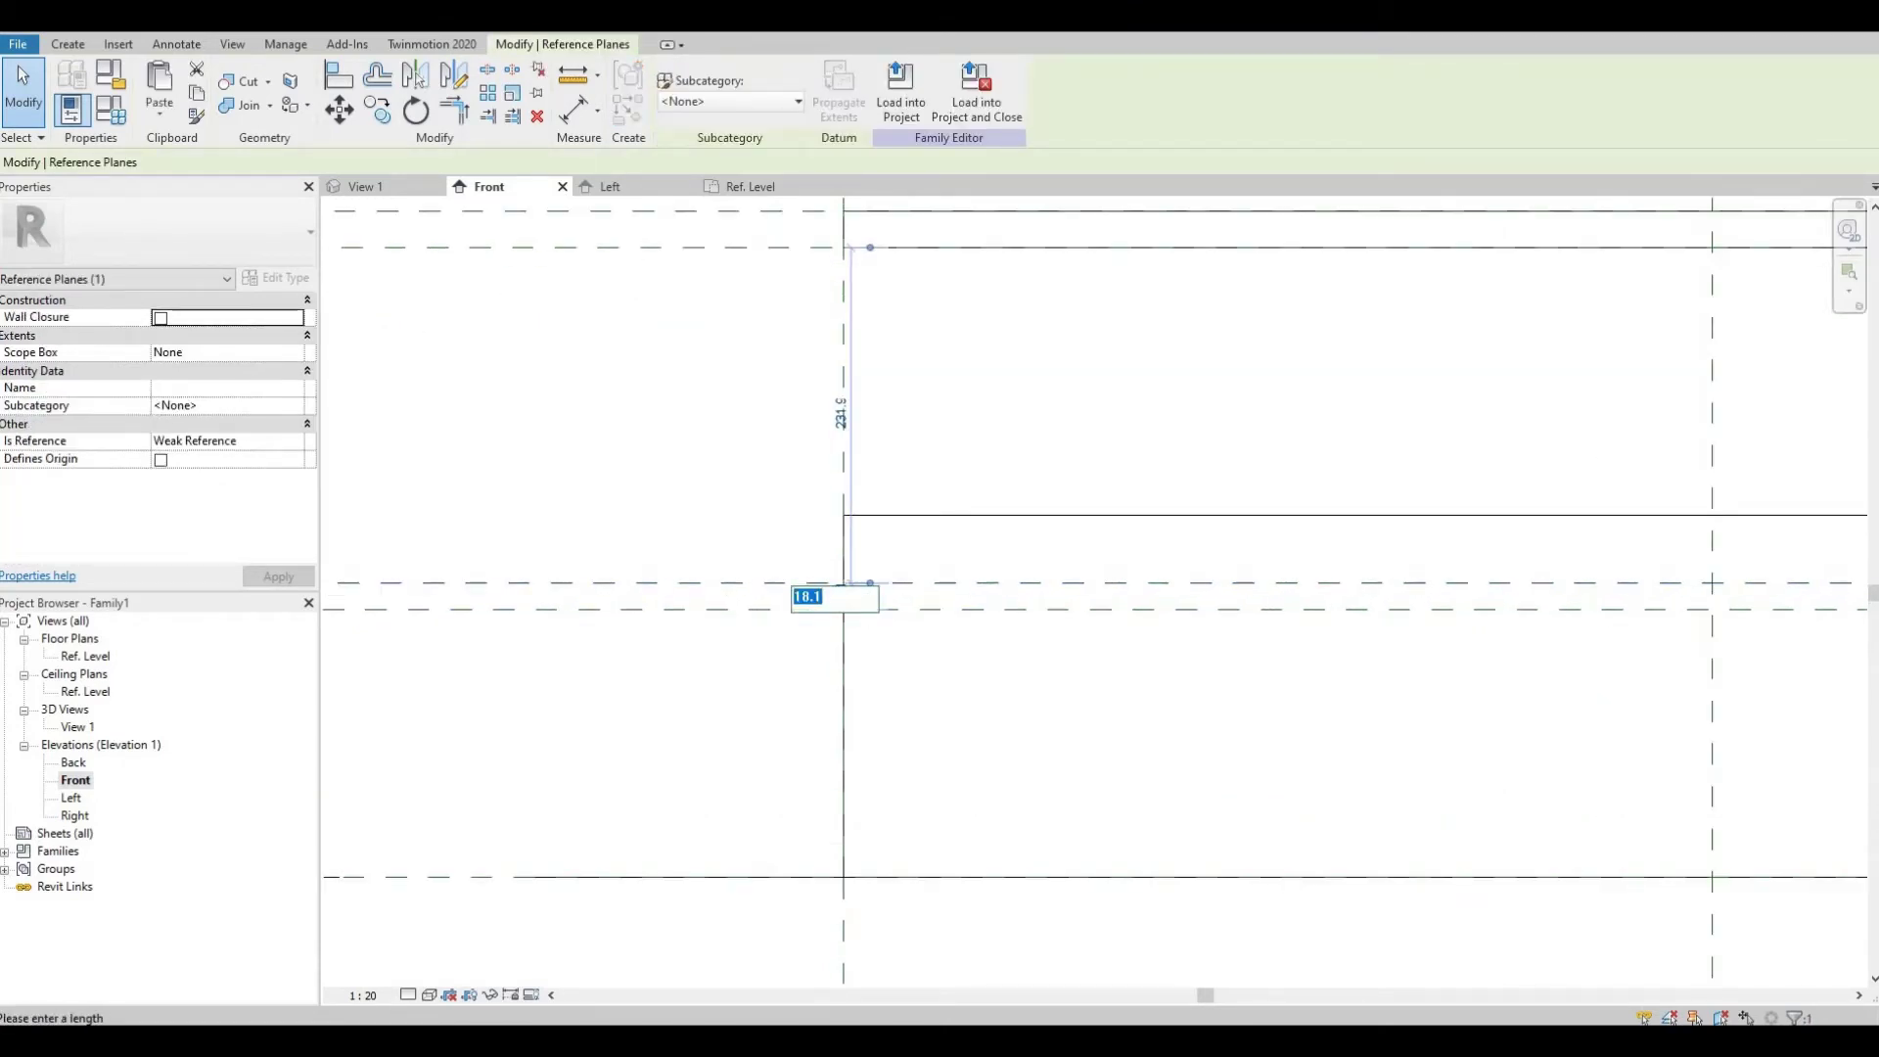
text(25)
key(Return)
key(Escape)
- Stretch the second extrusion's top and bottom faces to the two new reference planes and lock both alignments
scroll(884, 585, down, 2)
scroll(863, 594, down, 4)
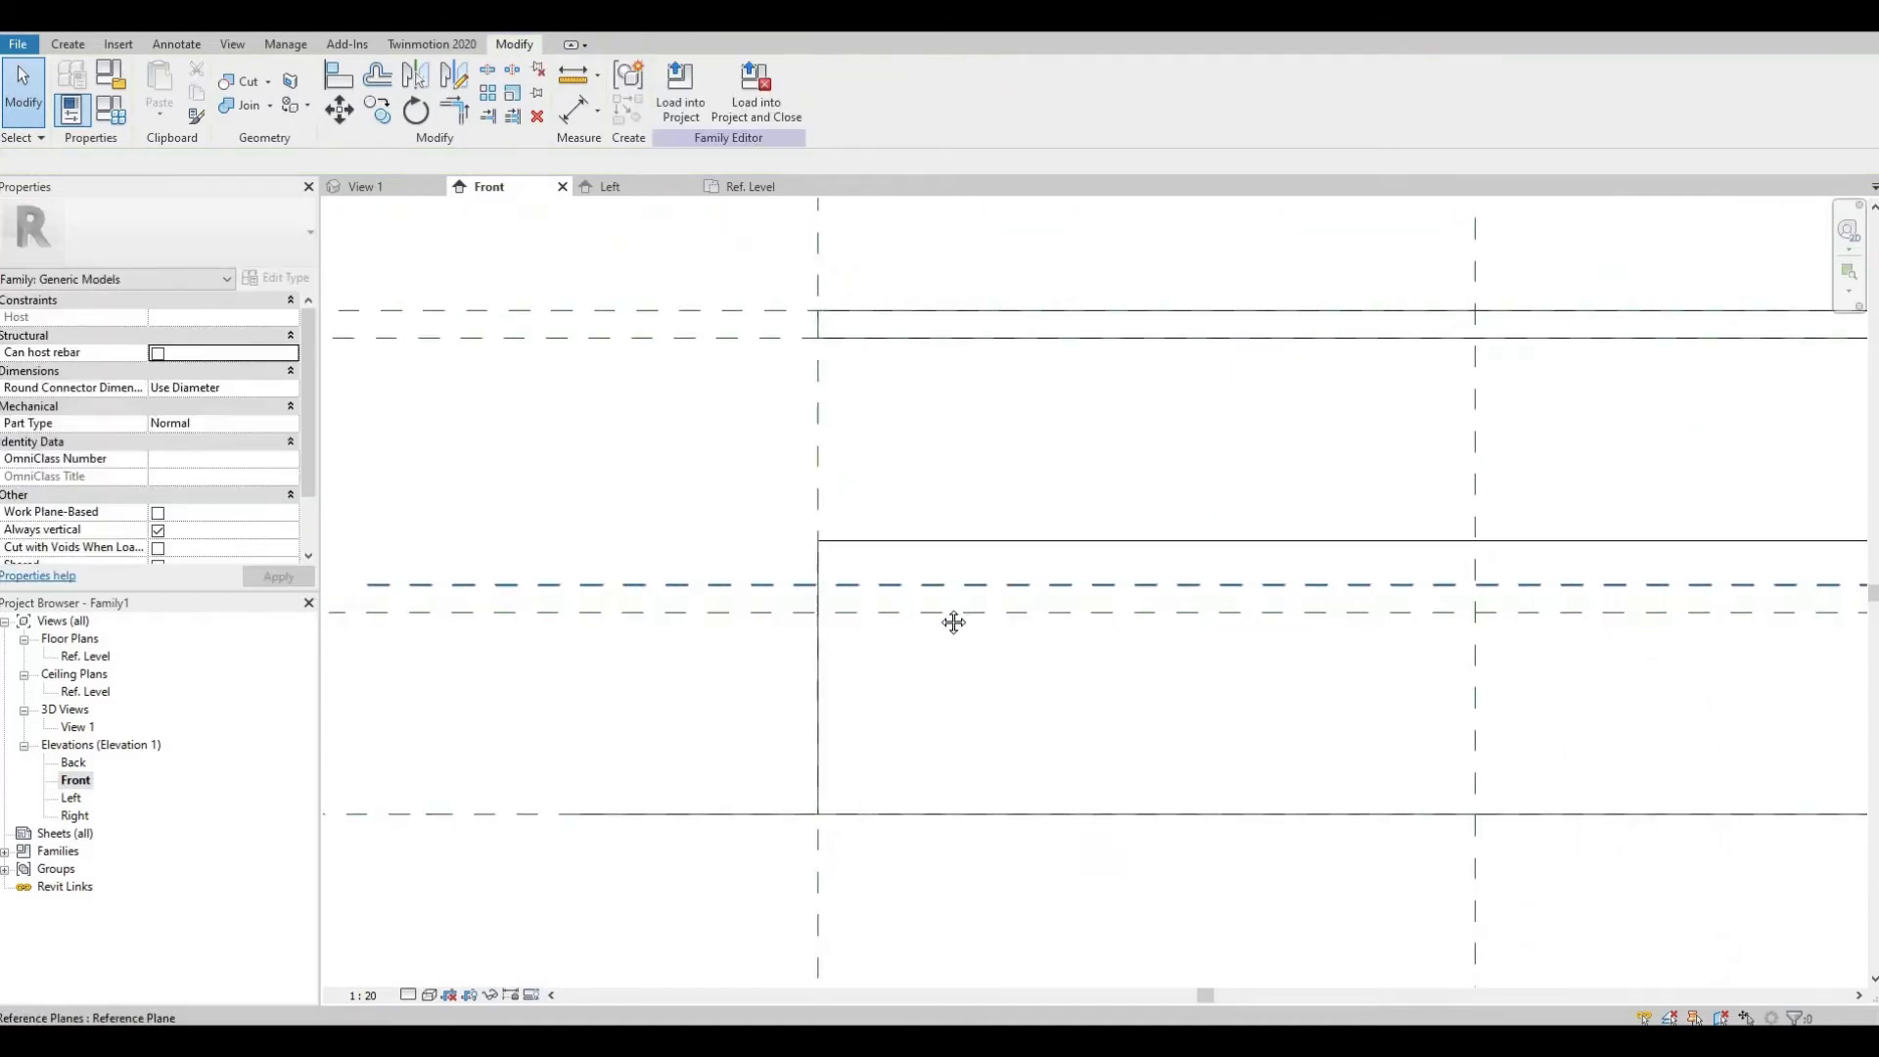
middle_drag(897, 658, 853, 654)
click(1174, 607)
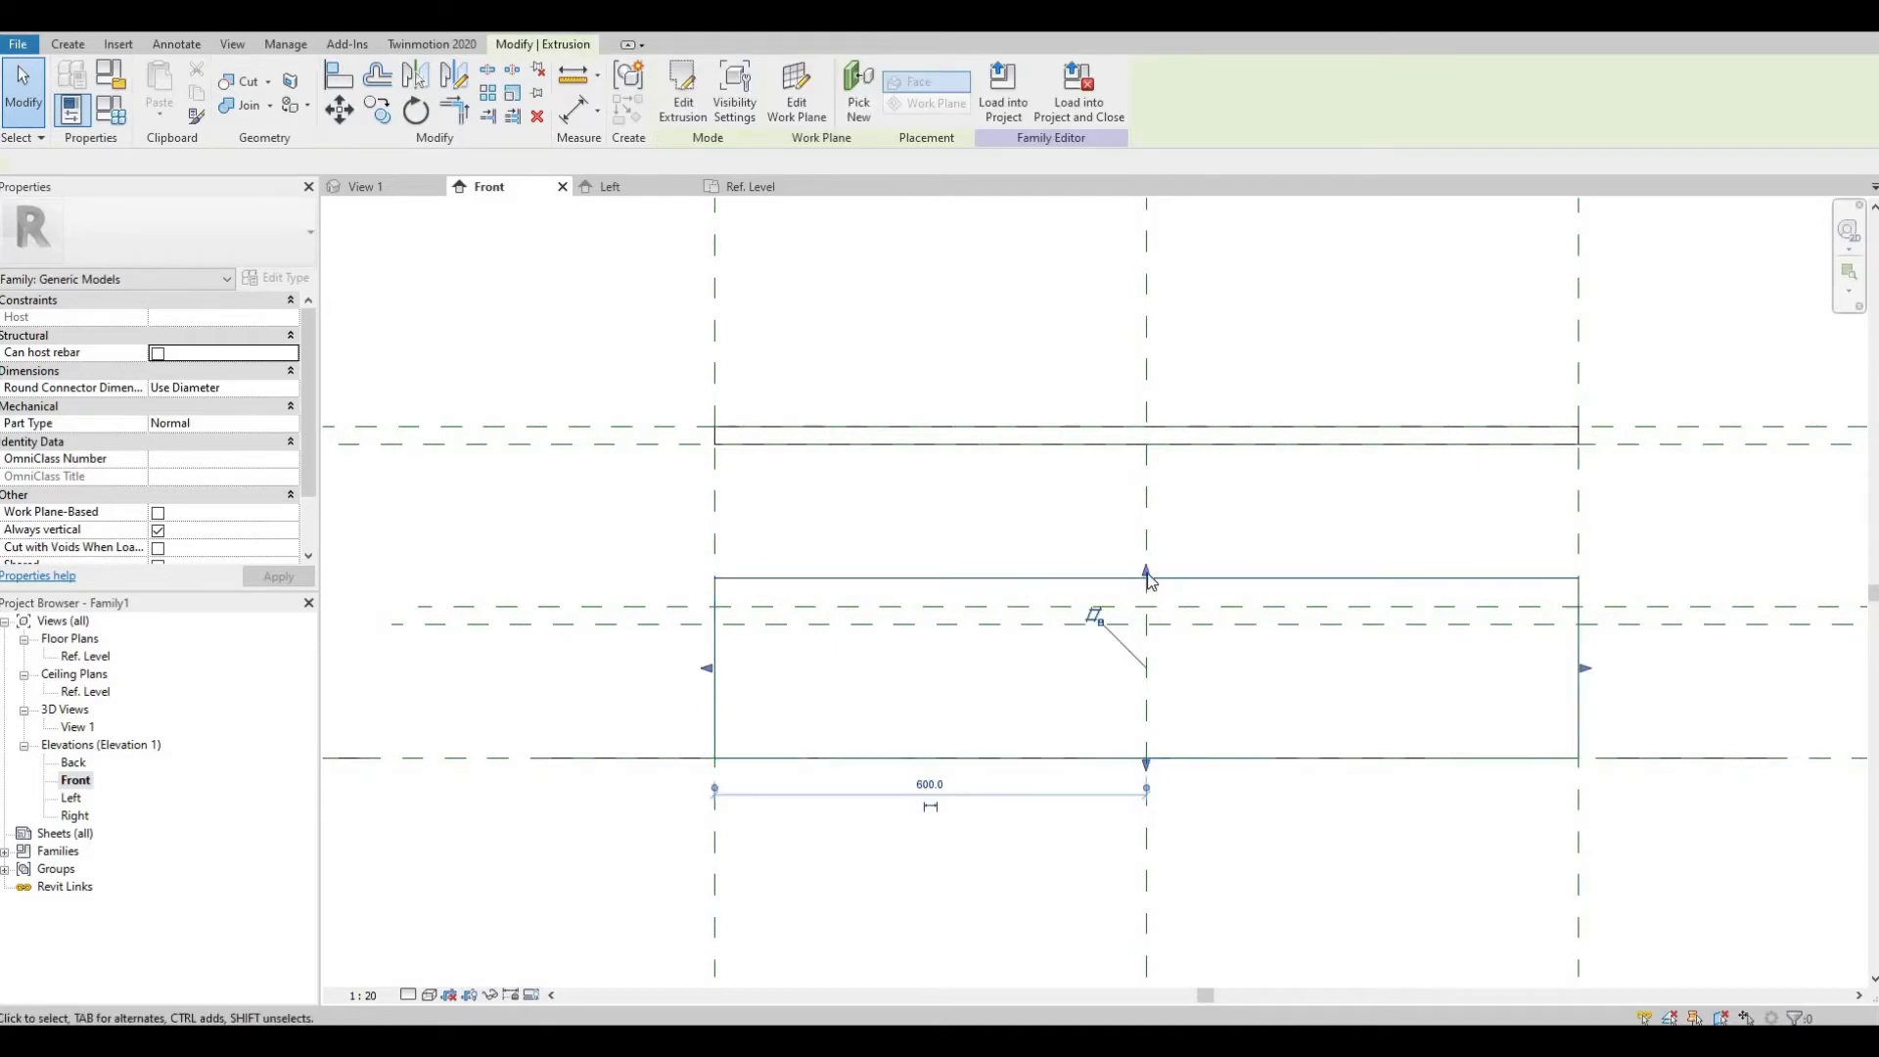
drag(1146, 577, 1146, 607)
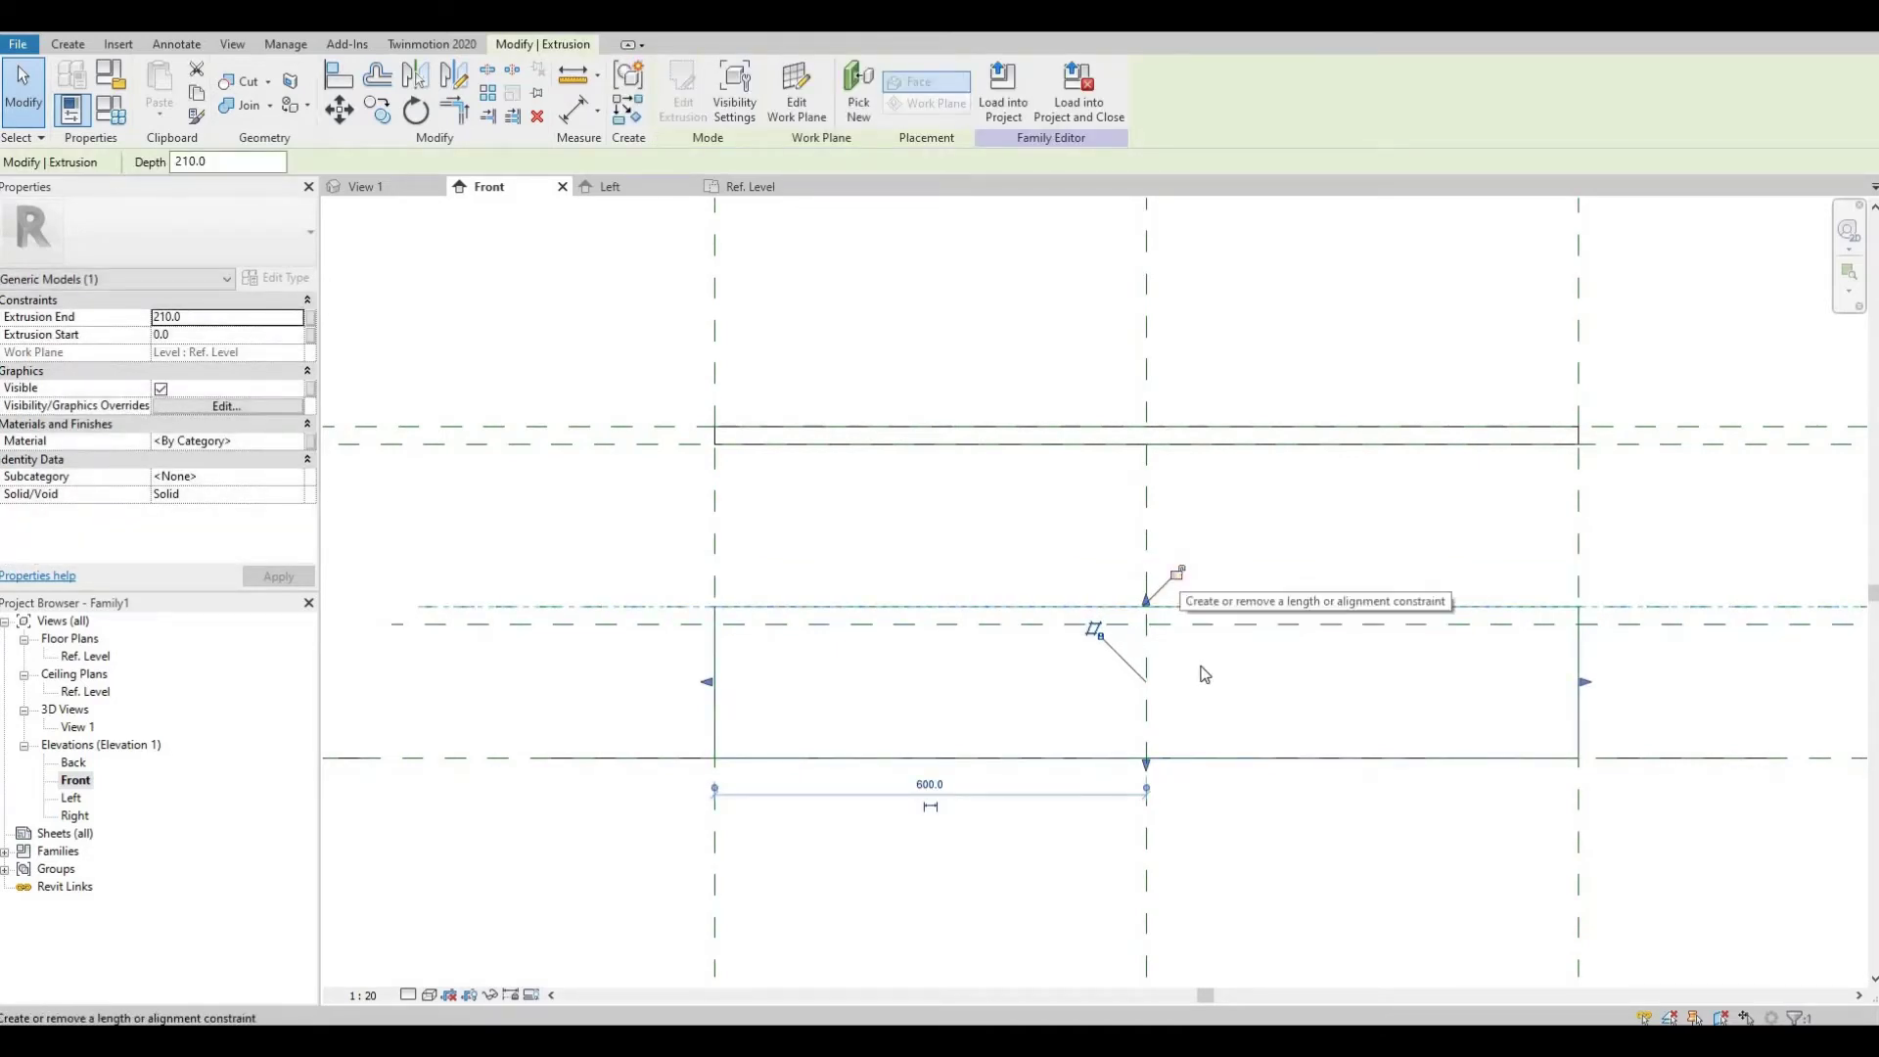
click(1177, 572)
drag(1150, 734, 1146, 631)
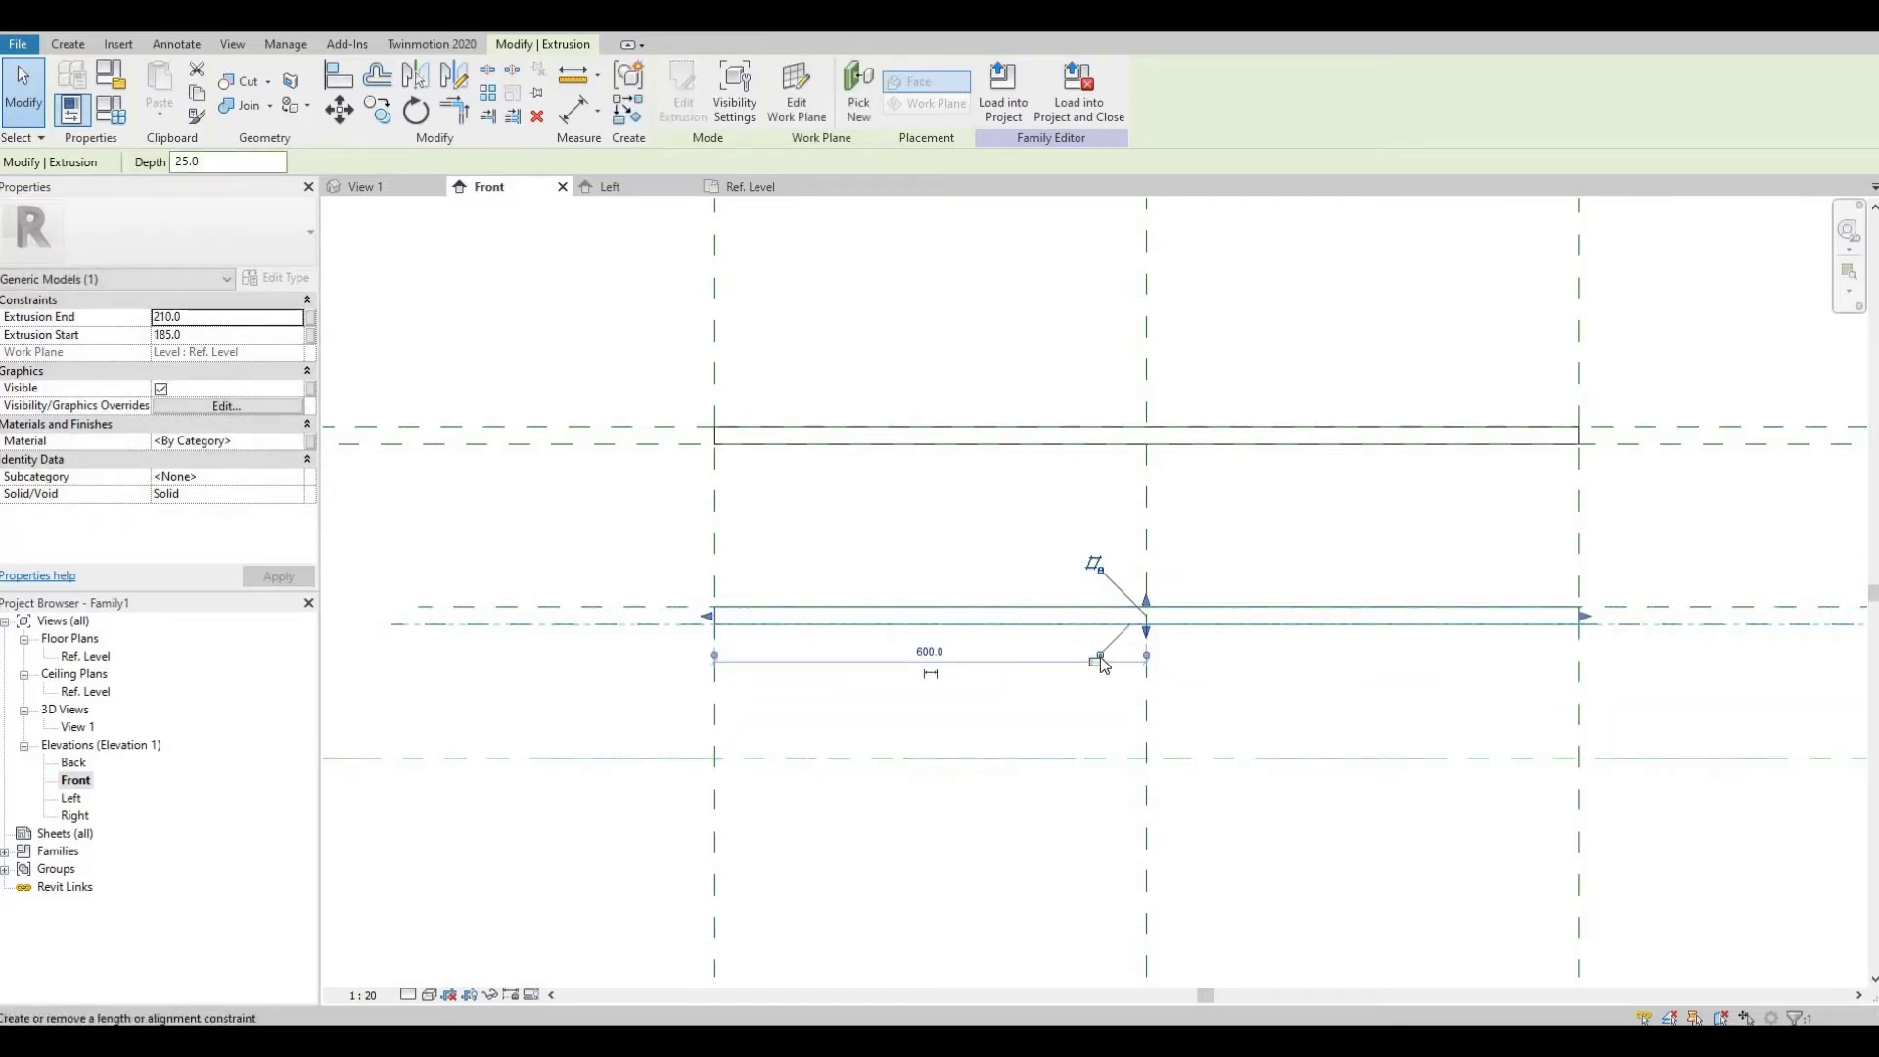
middle_drag(801, 679, 906, 689)
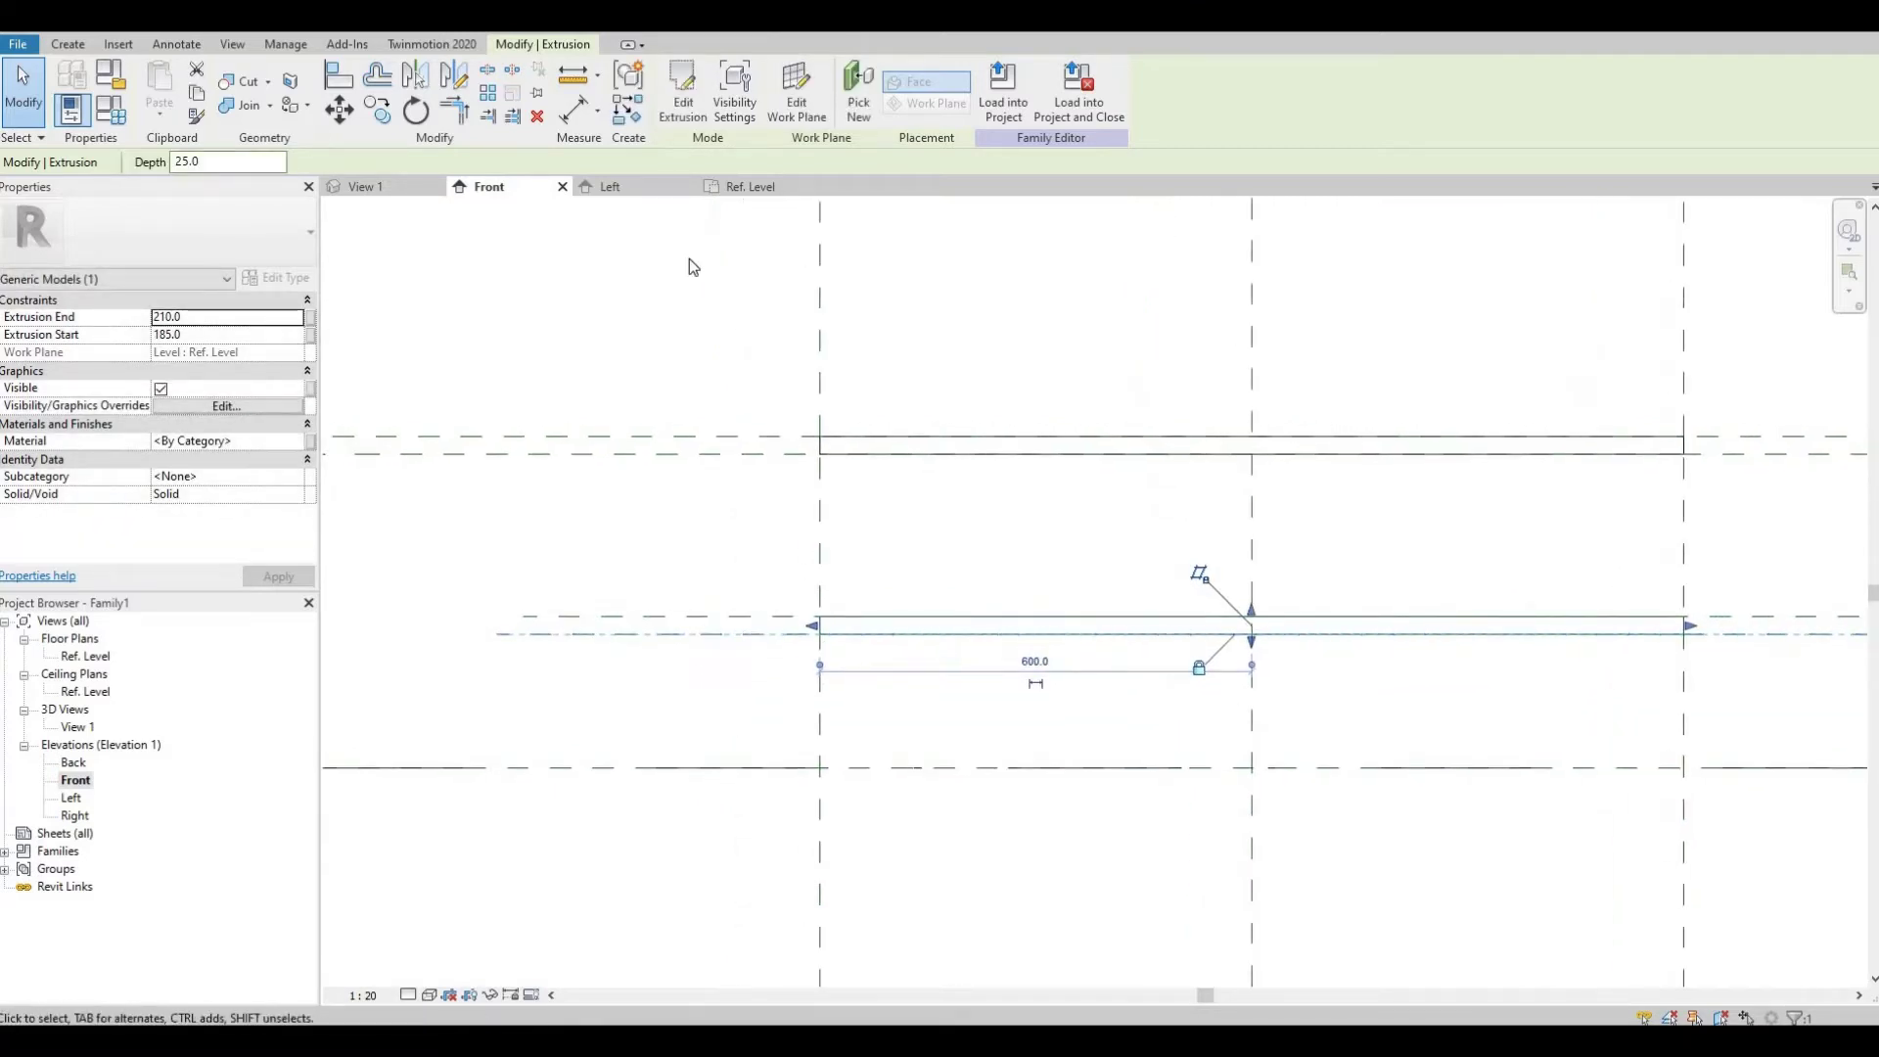
- Dimension the distance from the tabletop's top reference plane to the lower shelf's underside plane and lock it
click(572, 110)
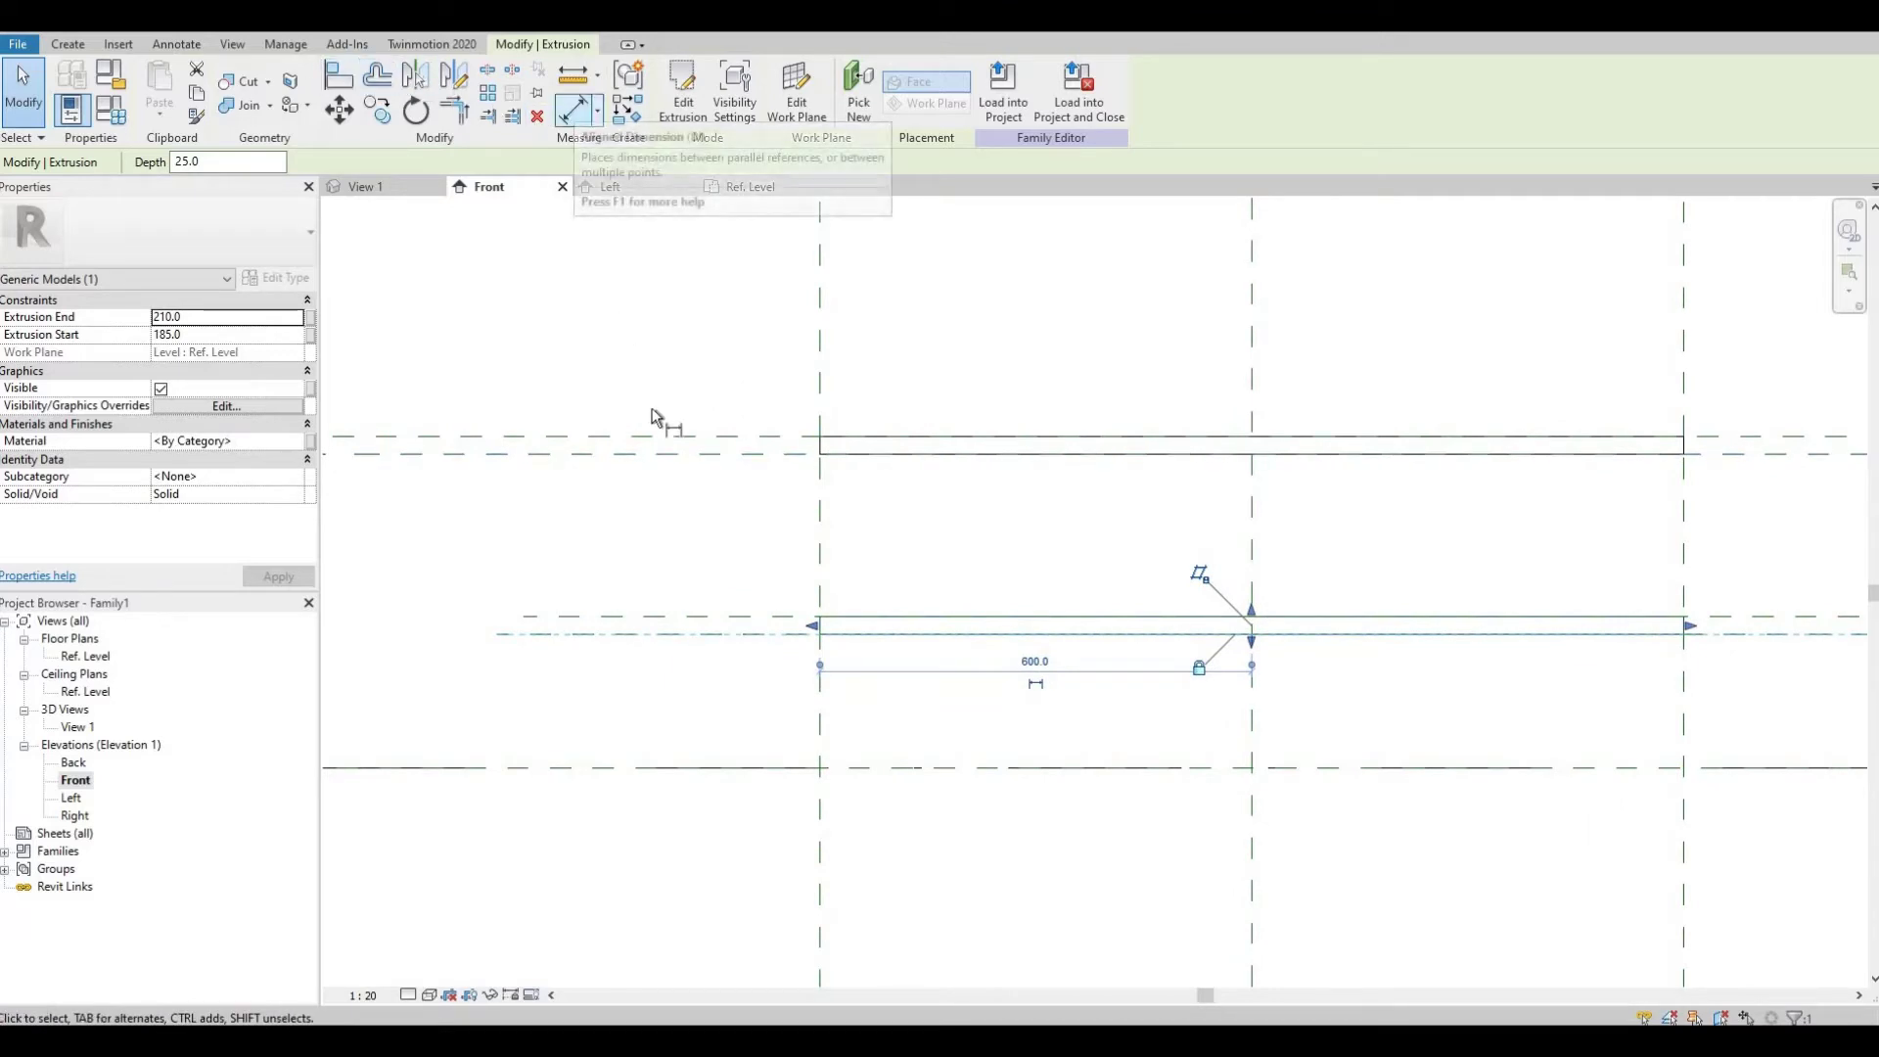
click(725, 636)
click(683, 627)
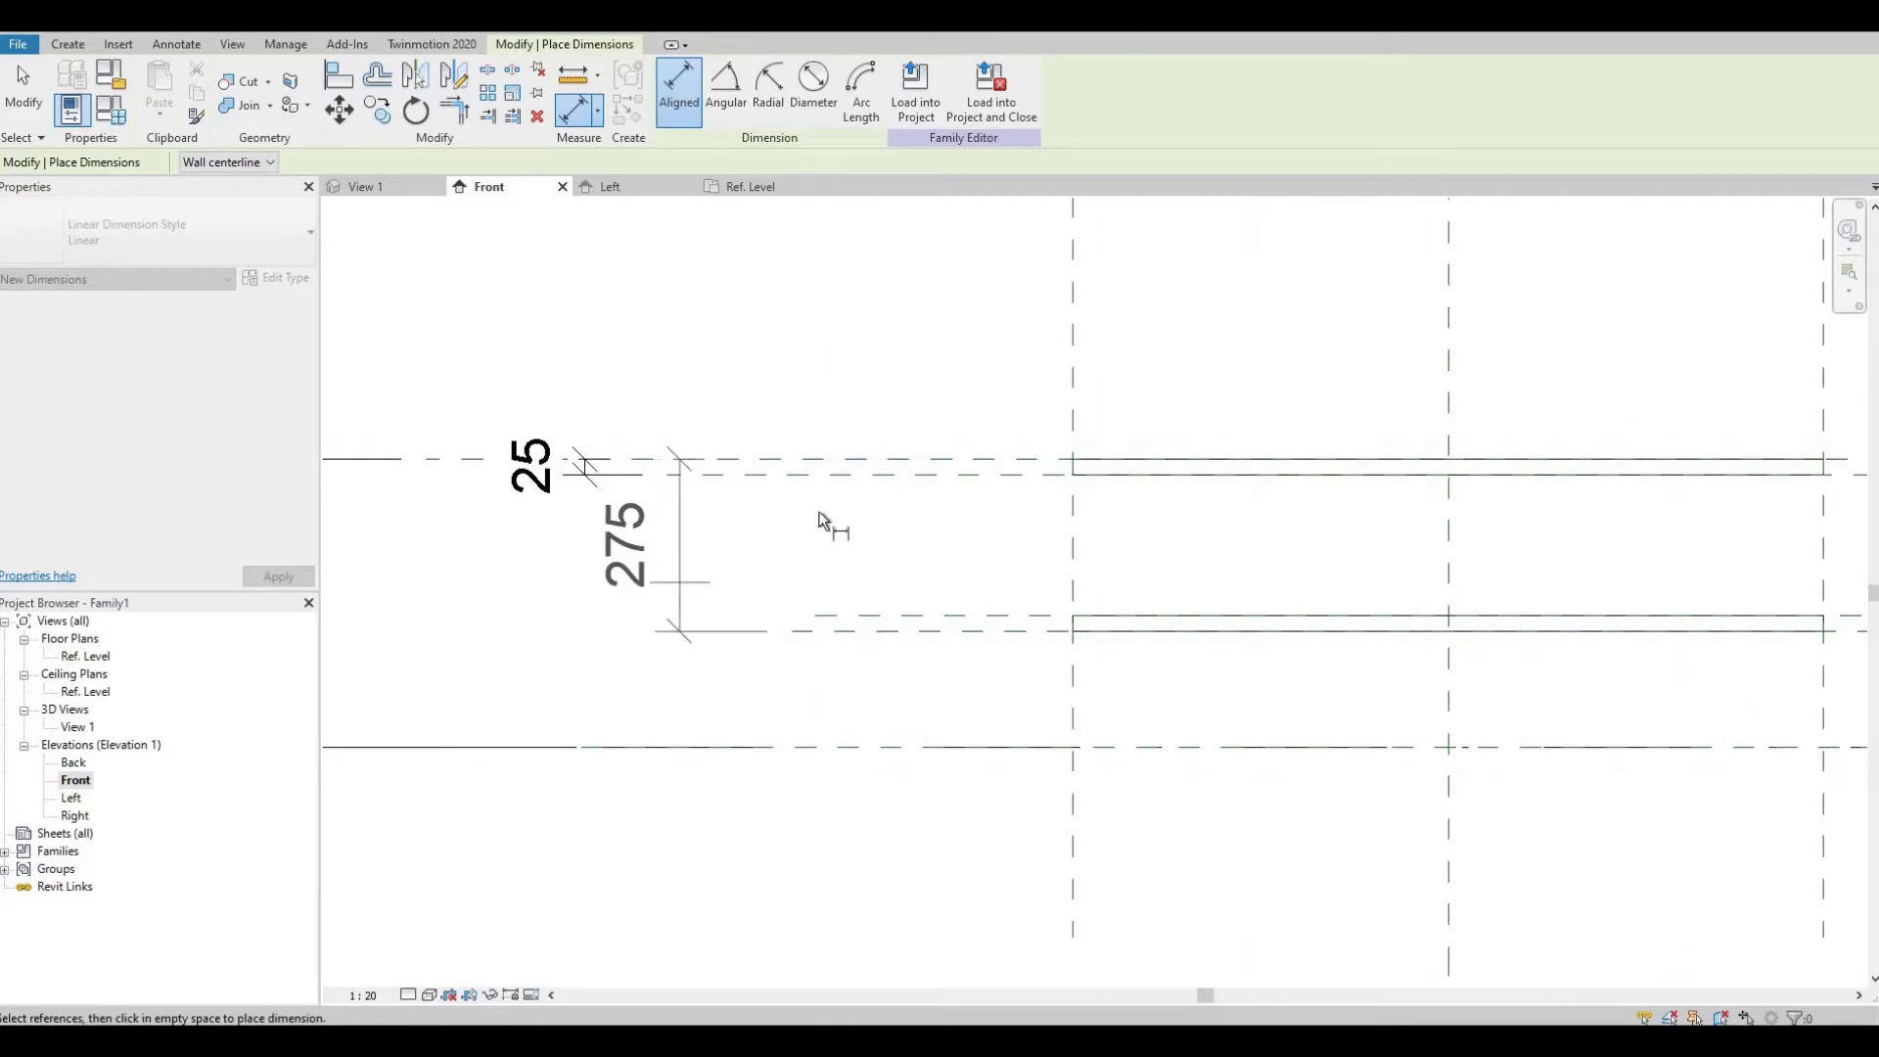
click(749, 543)
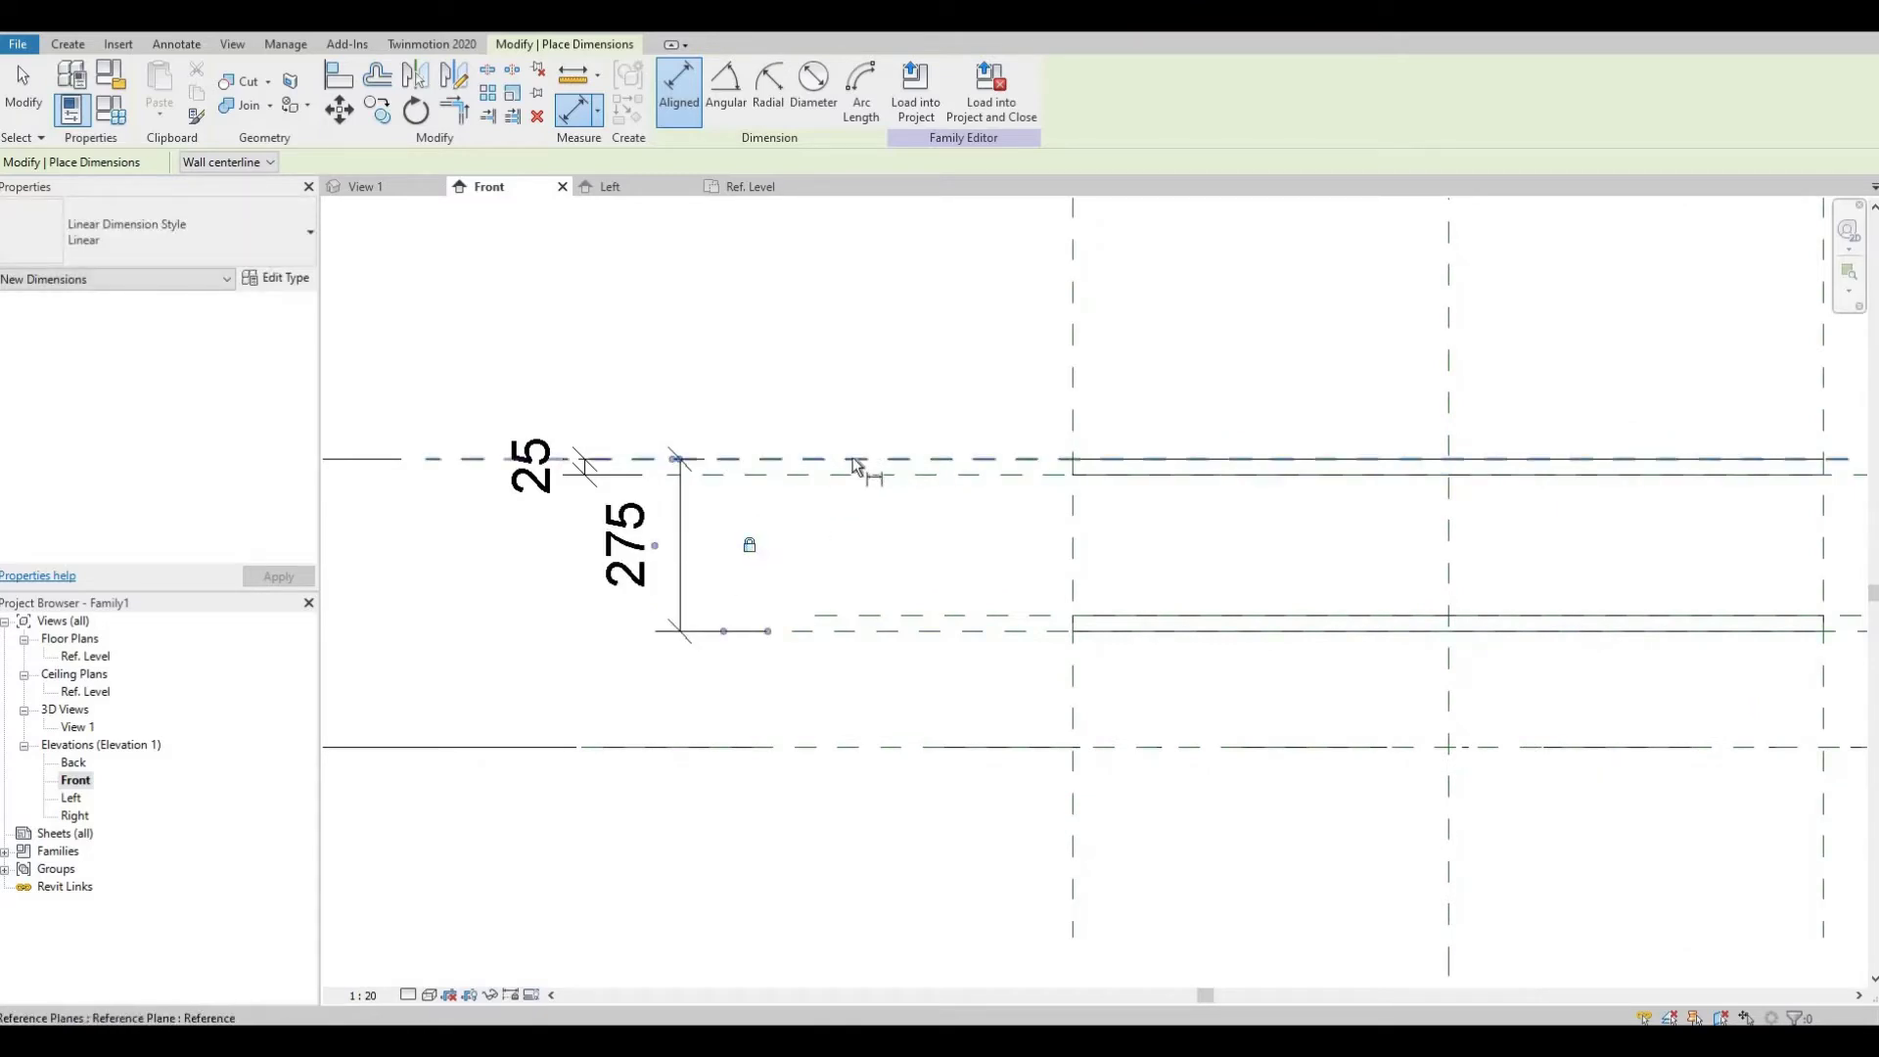
- Dimension the distance from the tabletop's top reference plane to the lower shelf's top plane and lock it
click(855, 460)
click(798, 615)
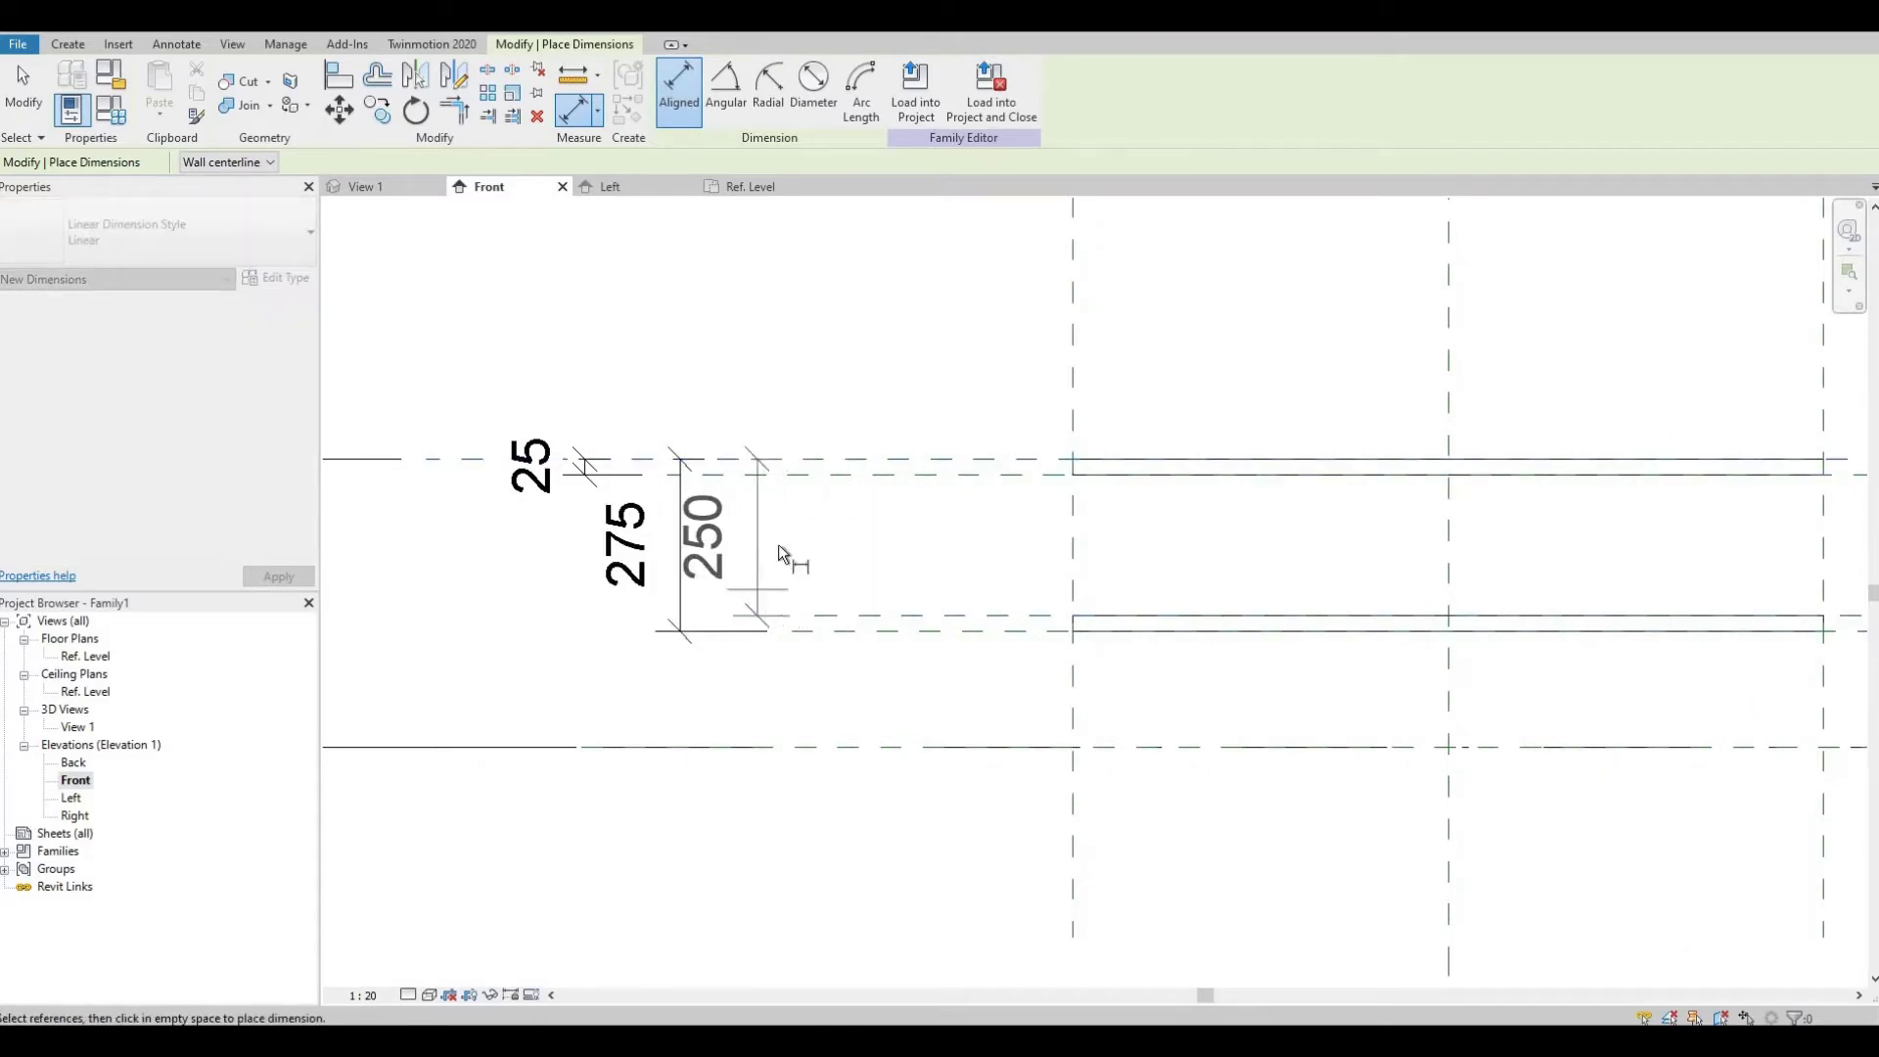
click(783, 554)
click(828, 541)
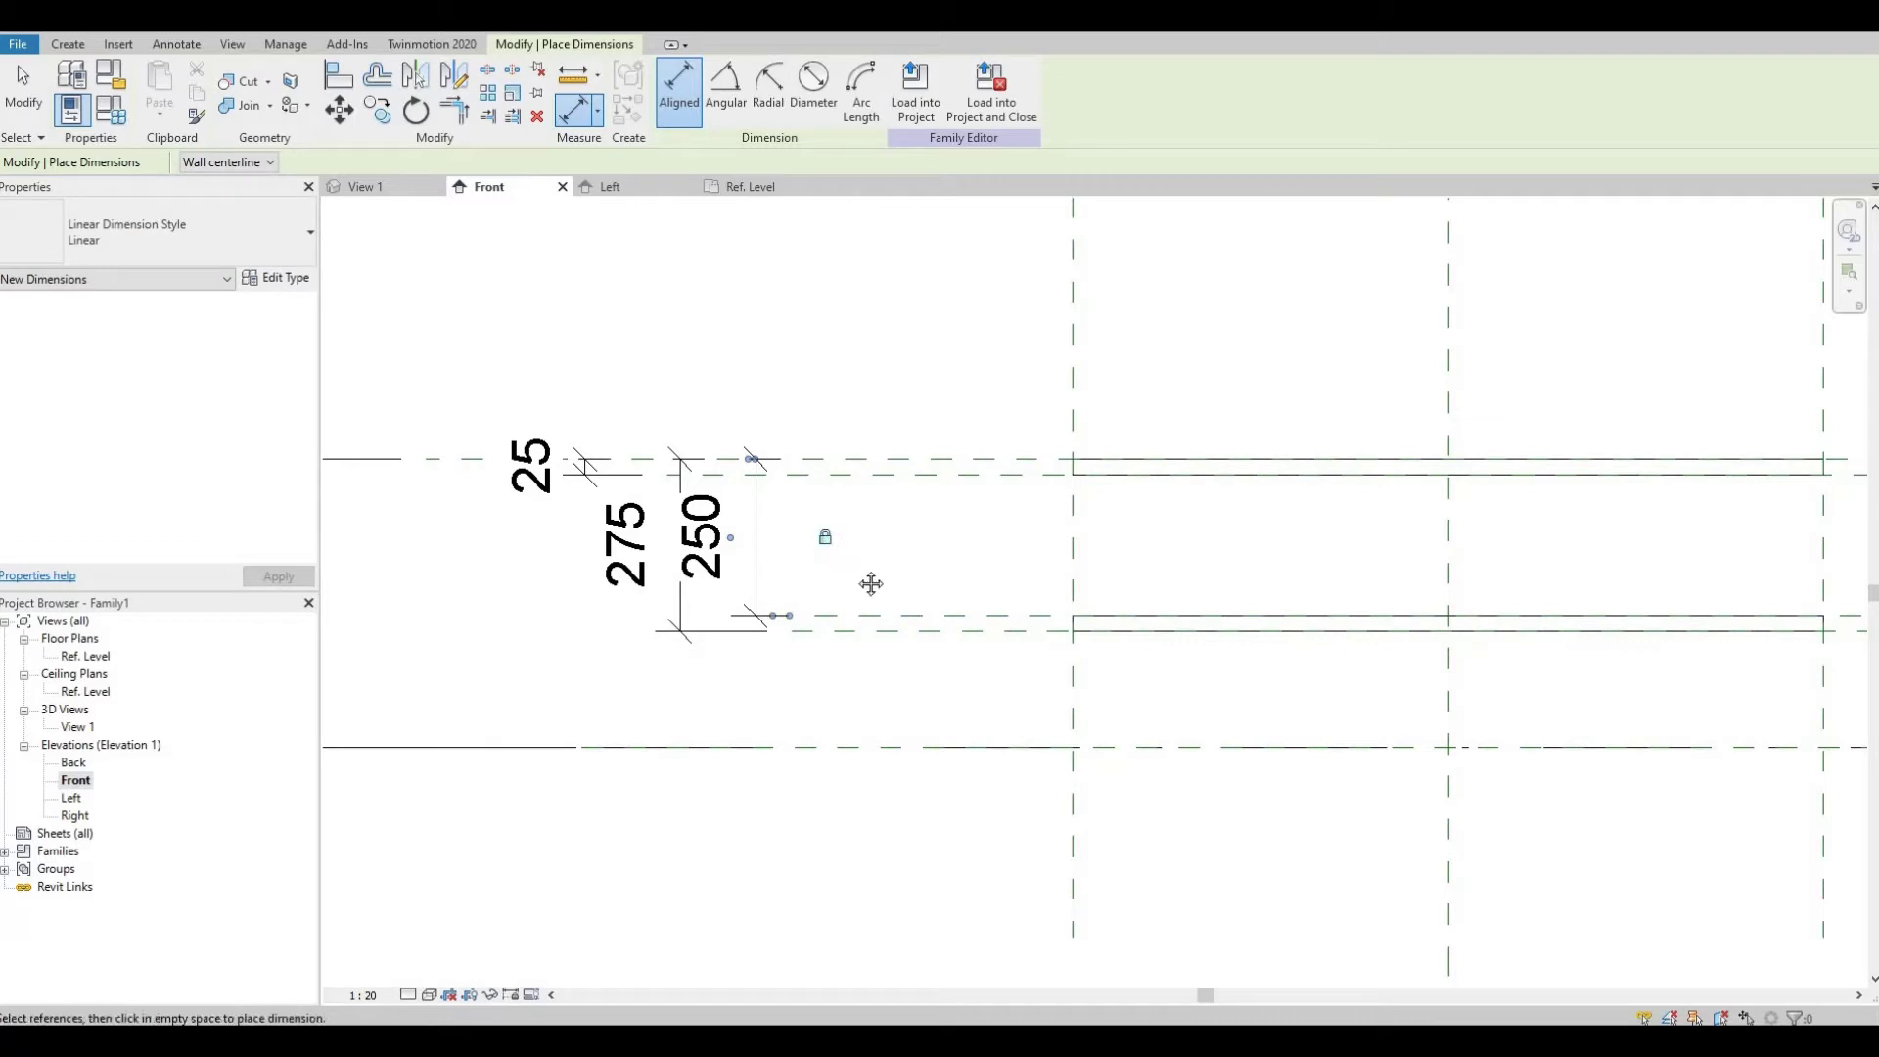
middle_drag(864, 503, 832, 507)
key(Escape)
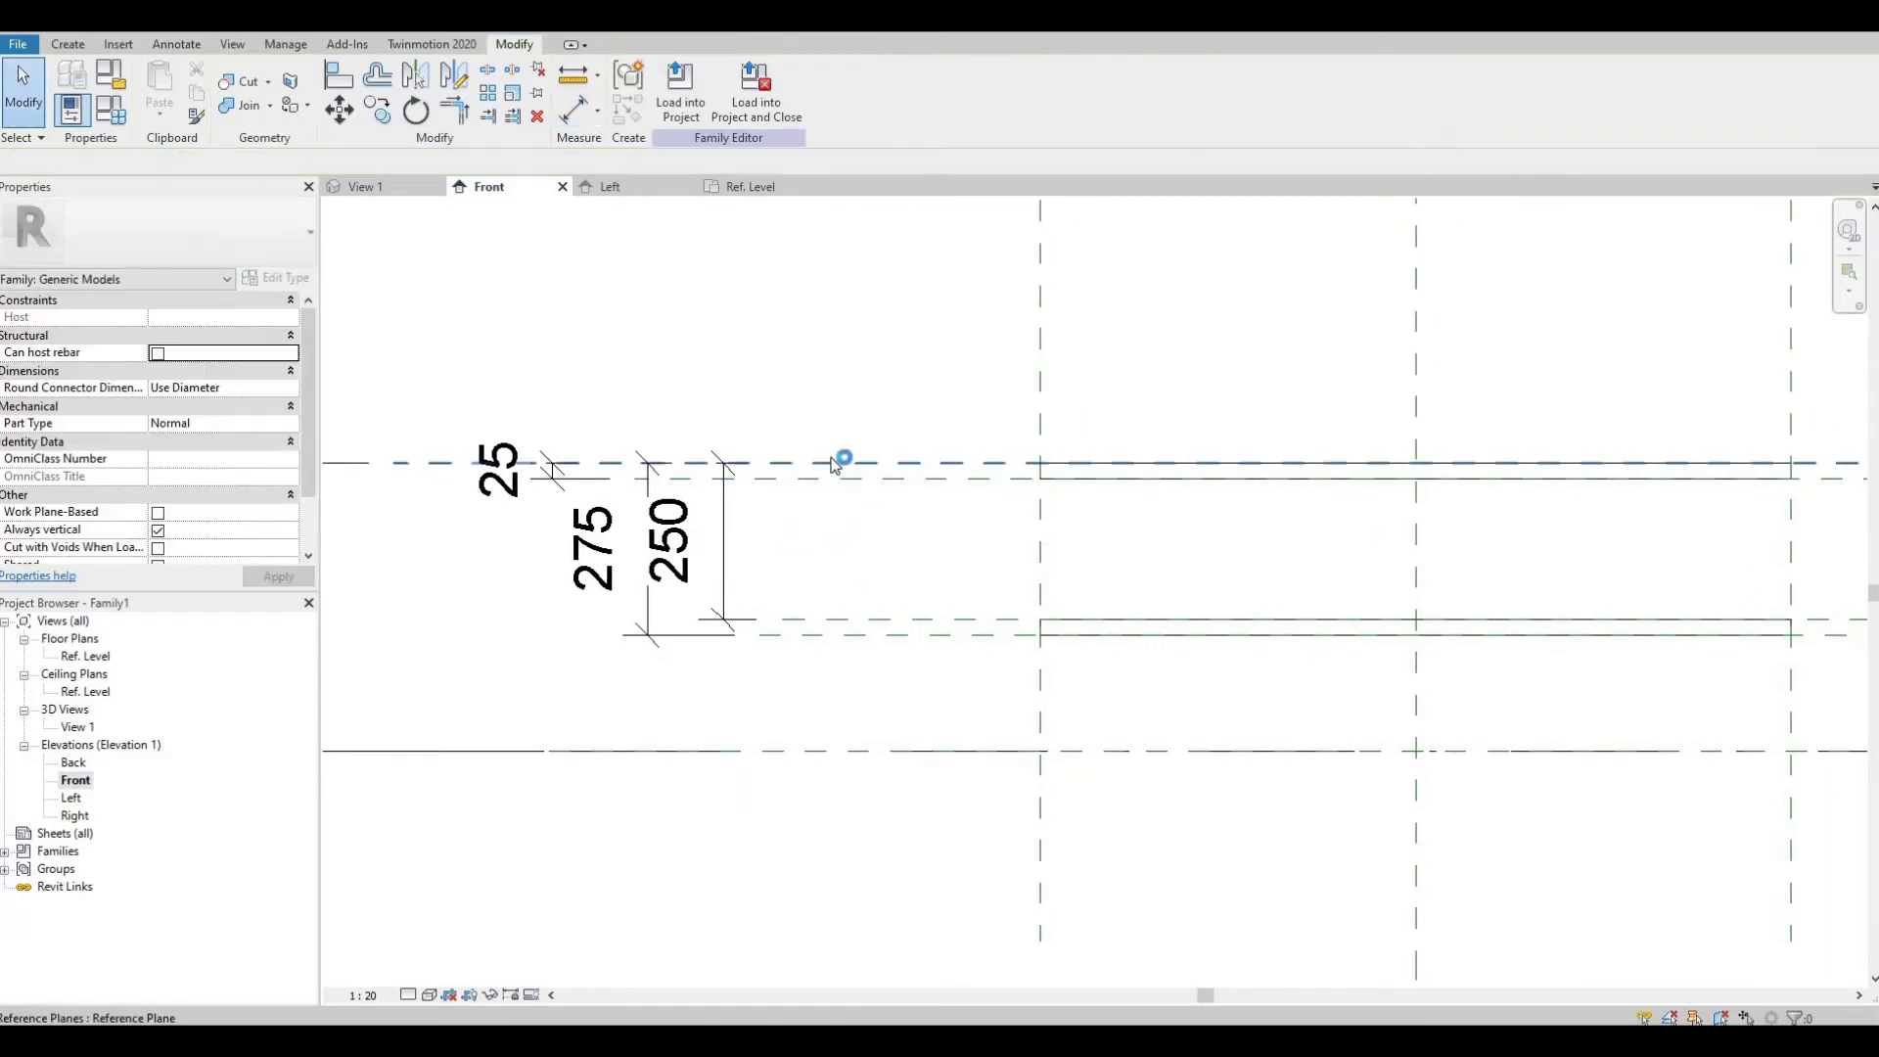
- Draw two vertical reference planes inside the table's ends, about 22 mm from the left end plane and 19 mm from the right
scroll(1175, 478, down, 2)
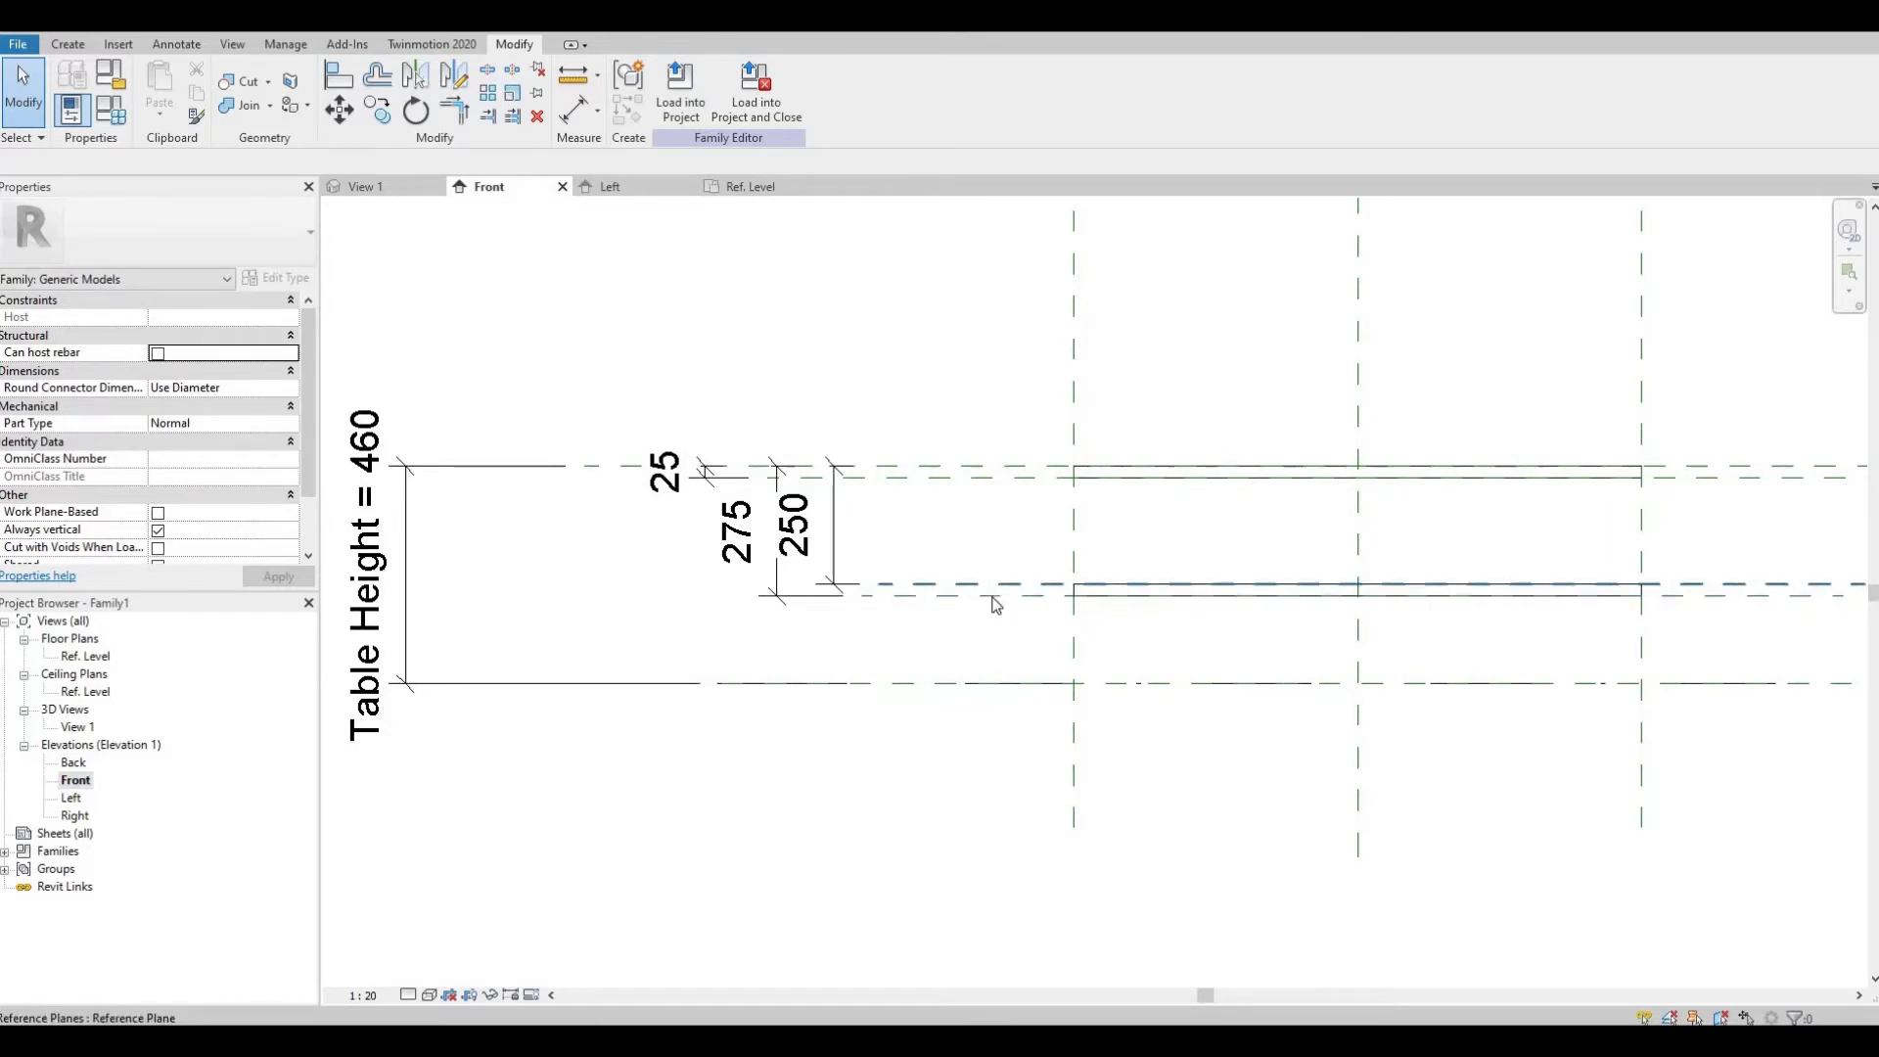
middle_drag(969, 604, 835, 607)
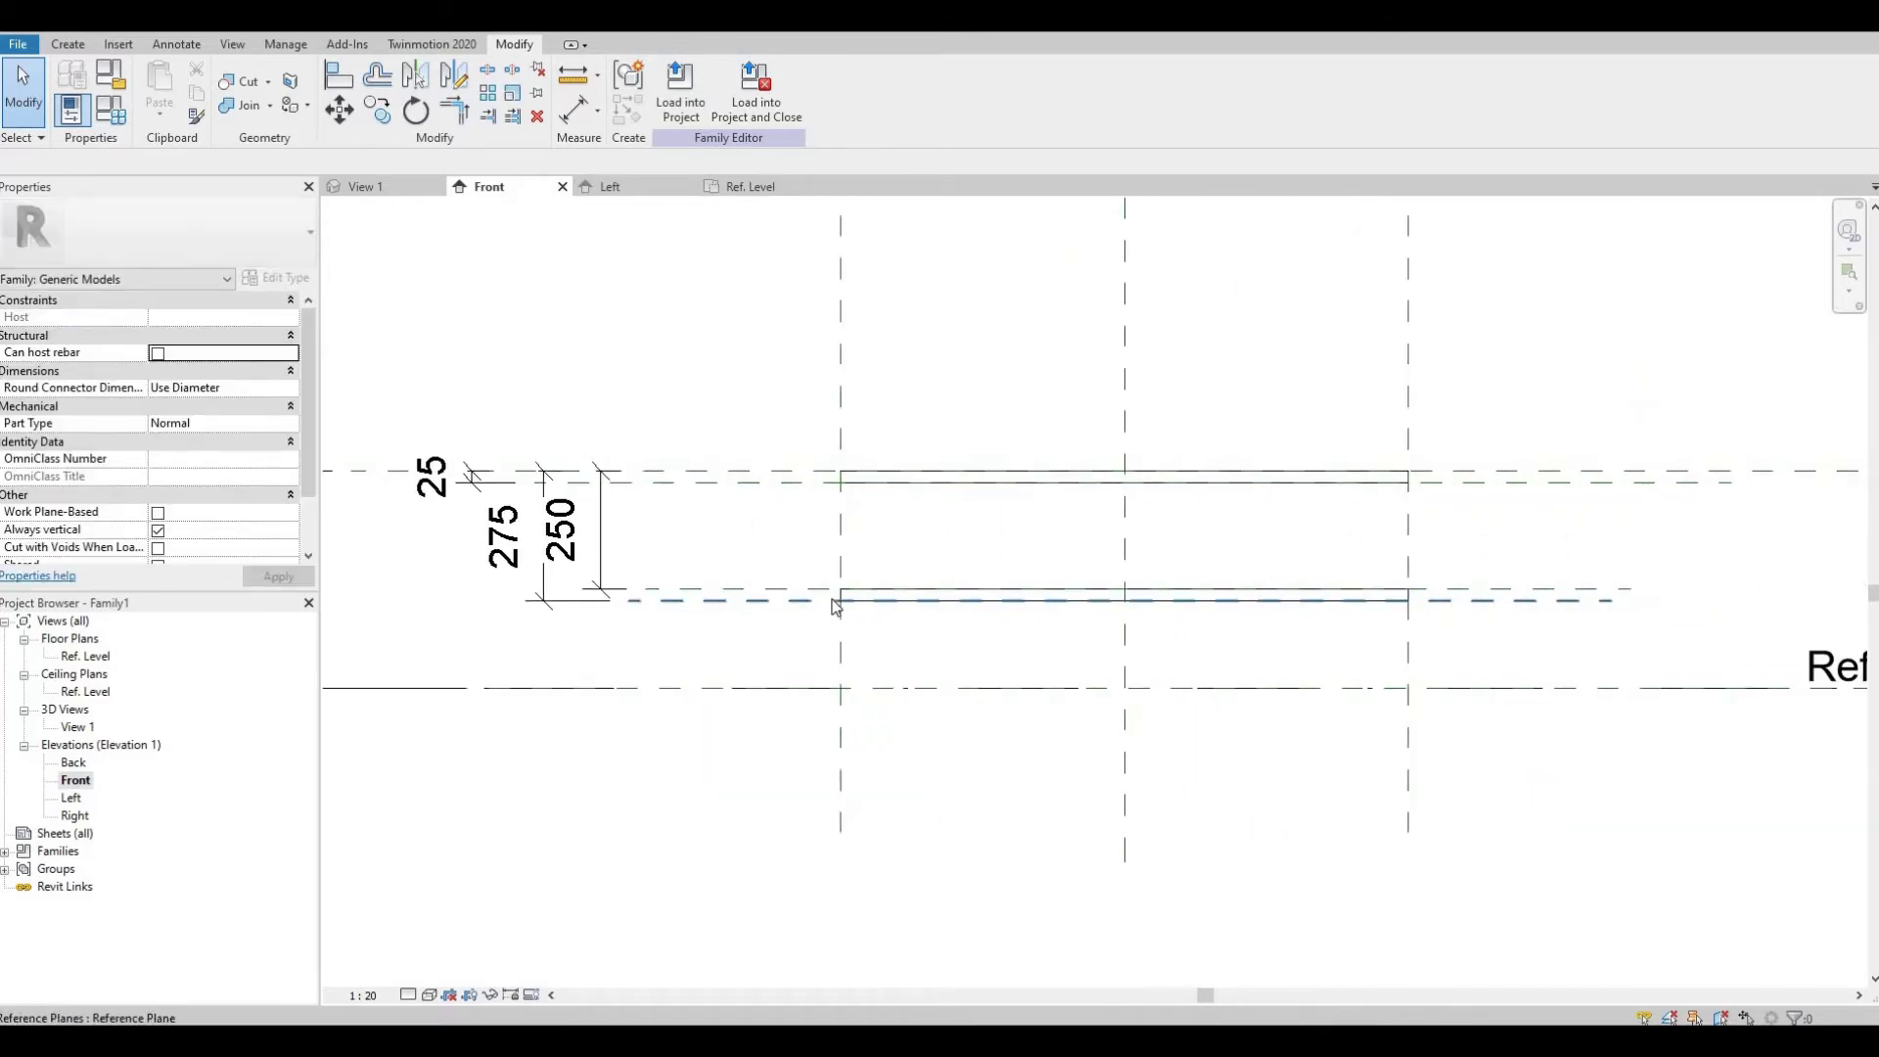
middle_drag(985, 591, 830, 600)
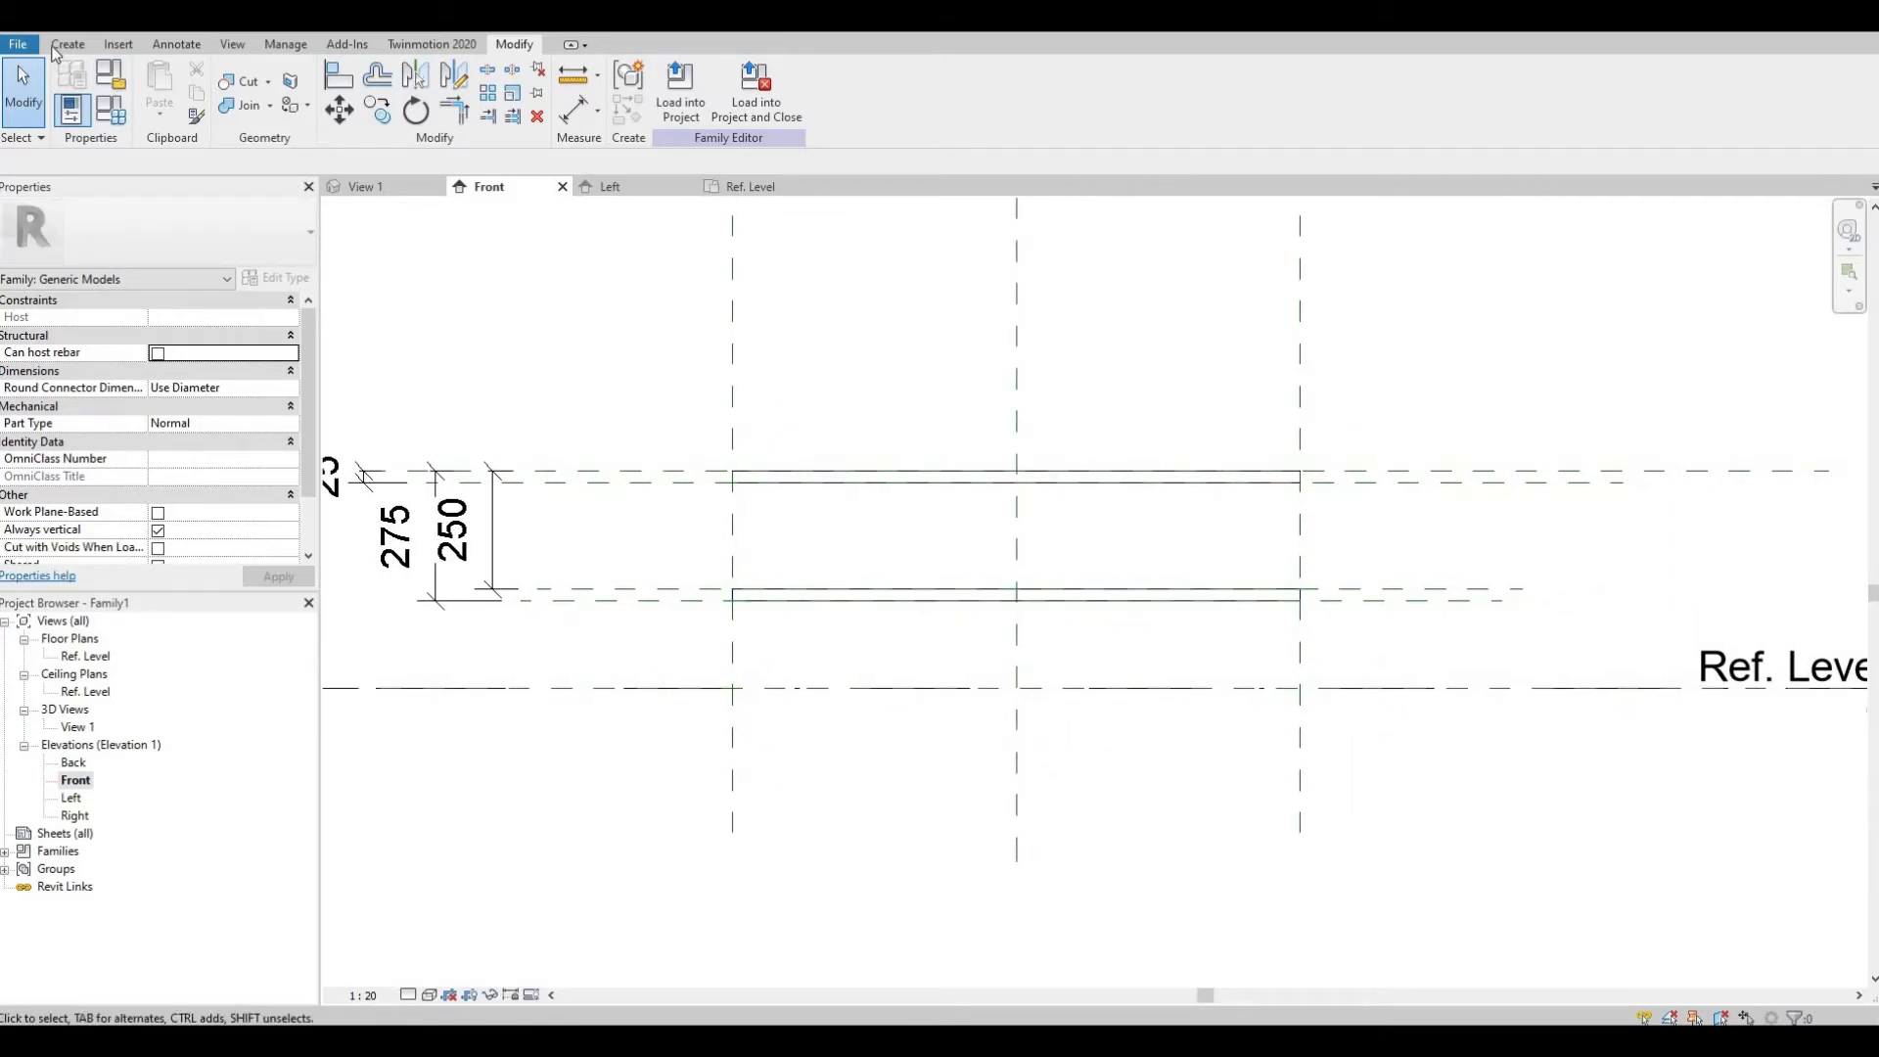
click(67, 44)
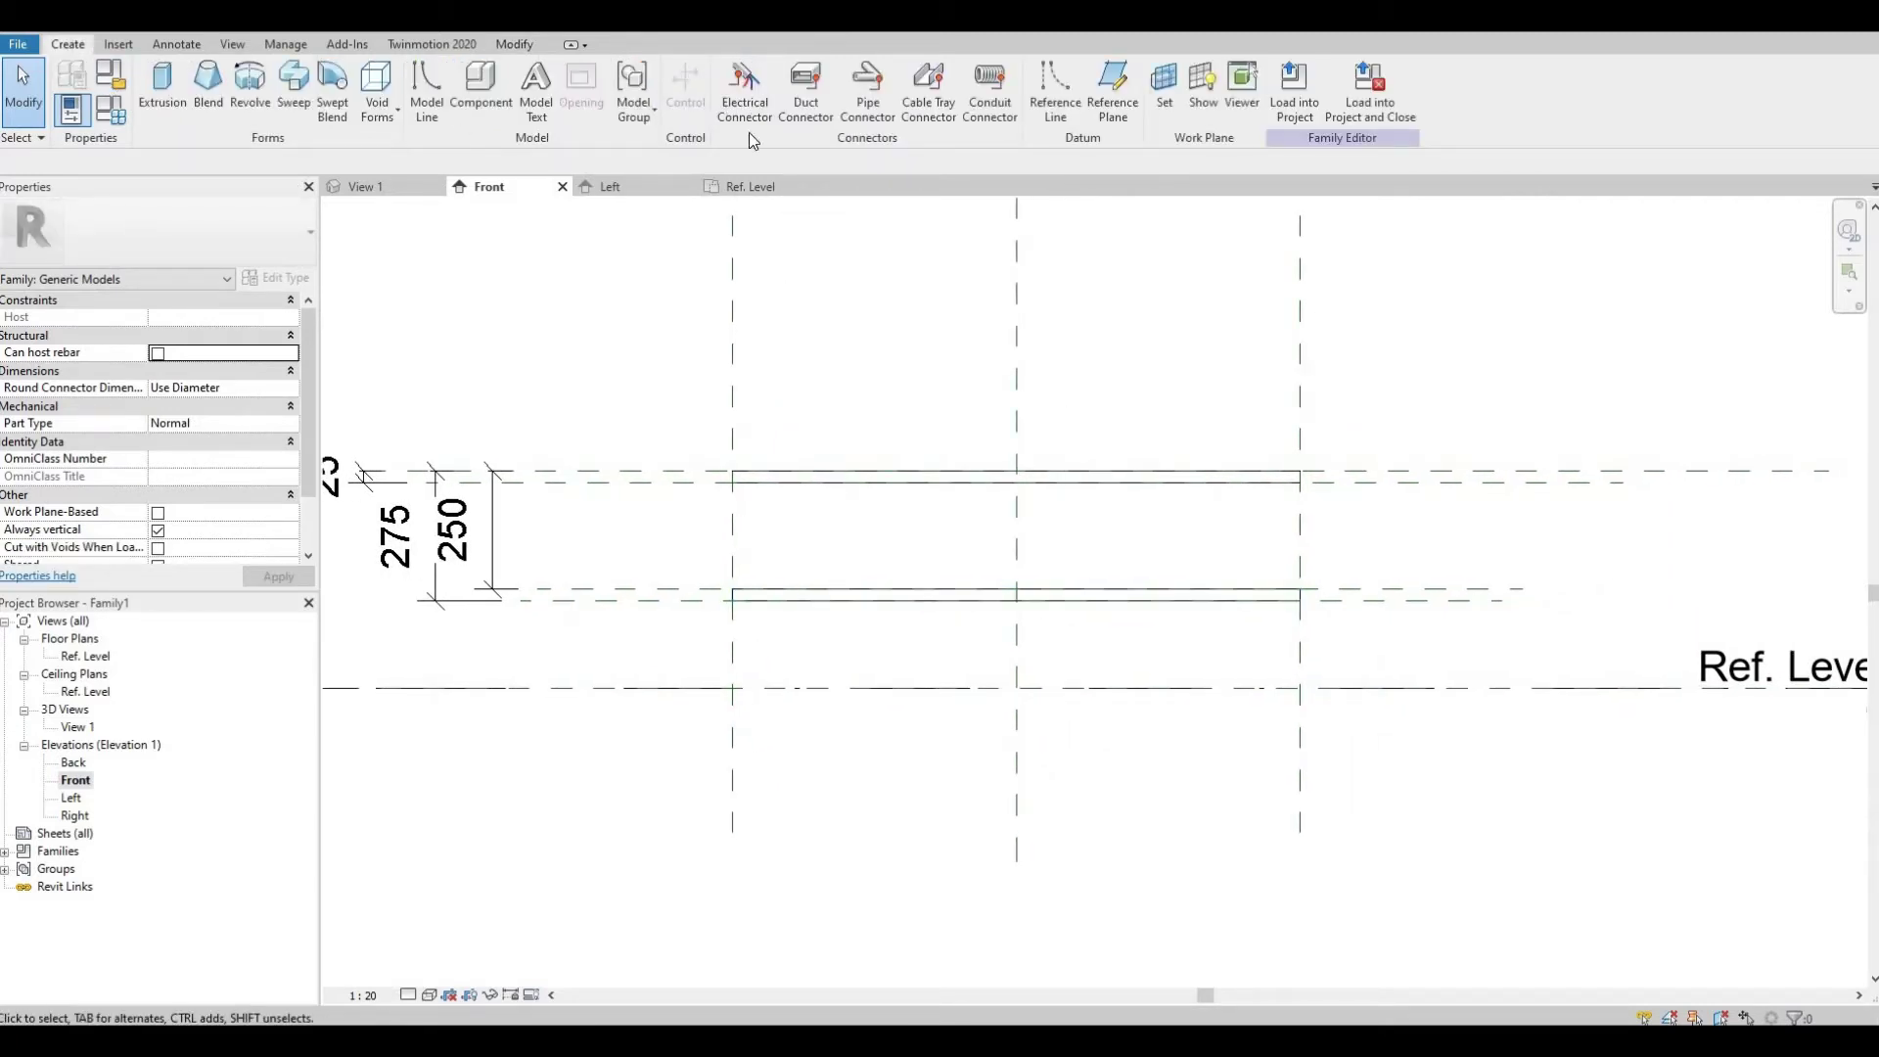
click(1113, 87)
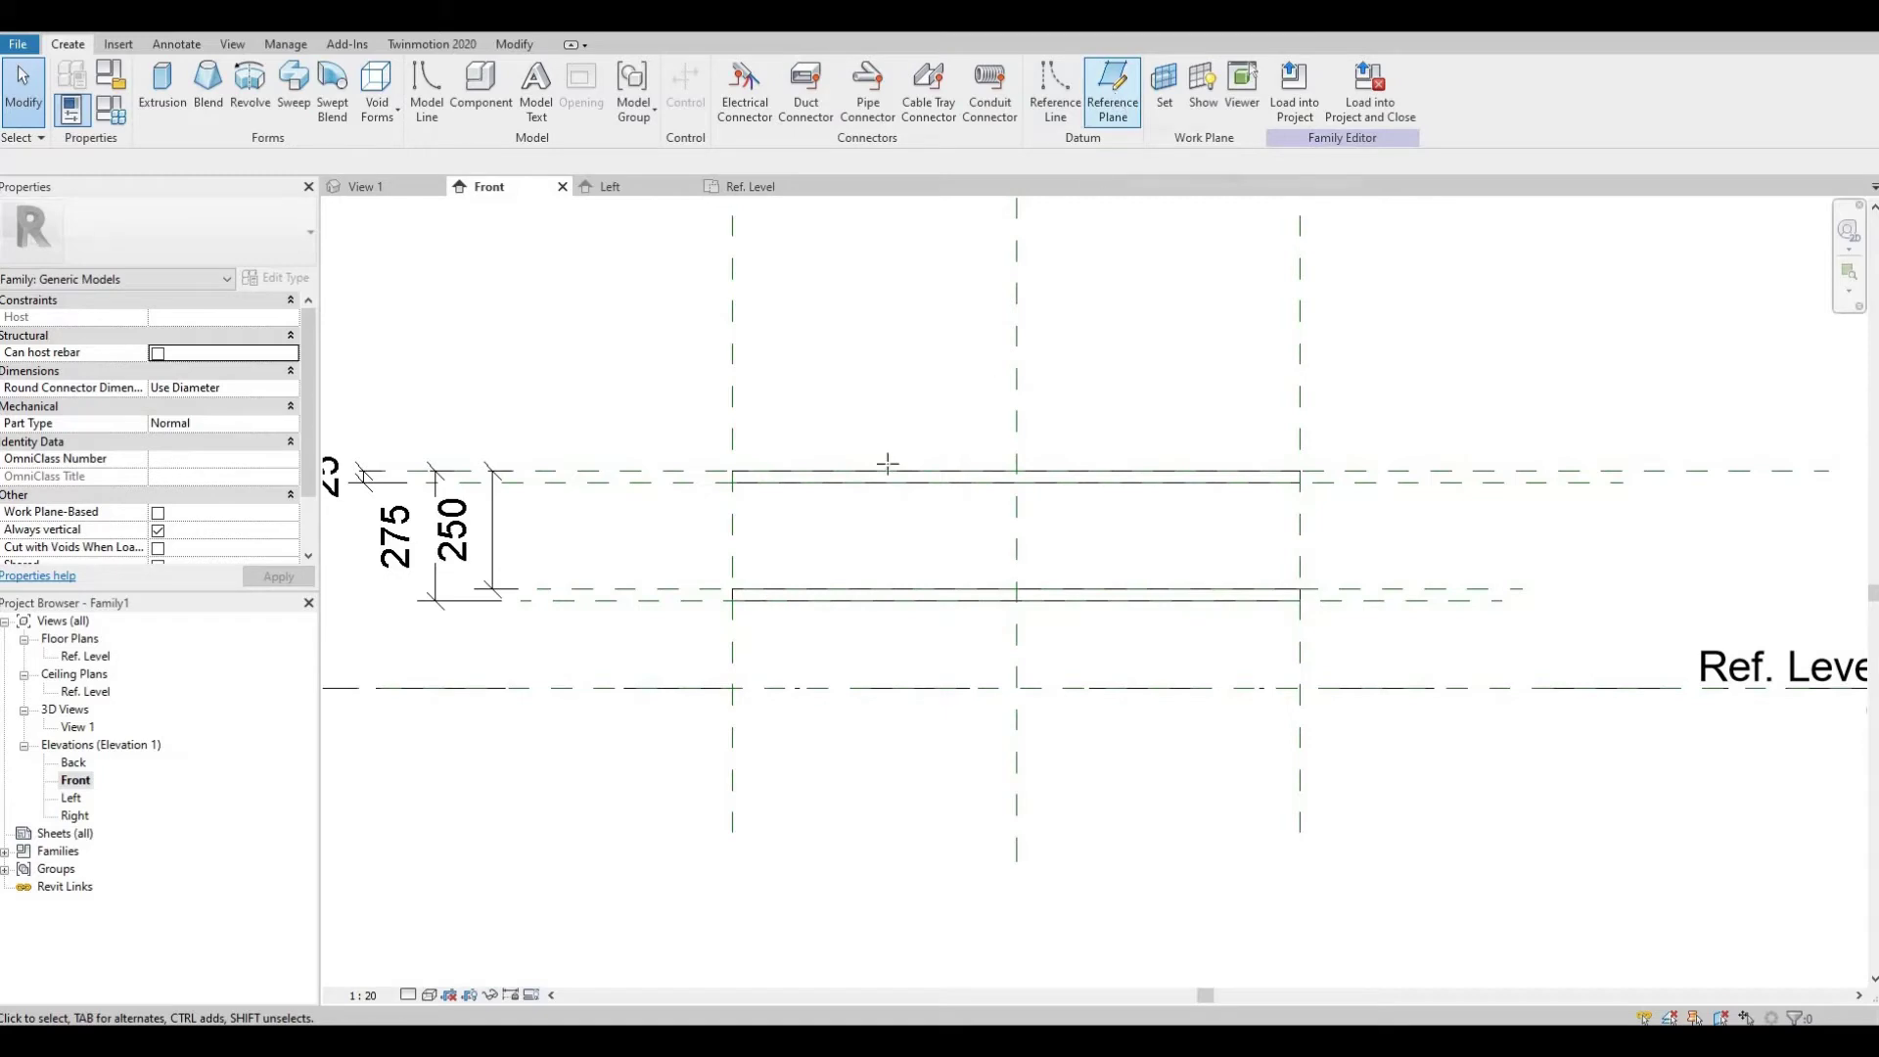
click(742, 284)
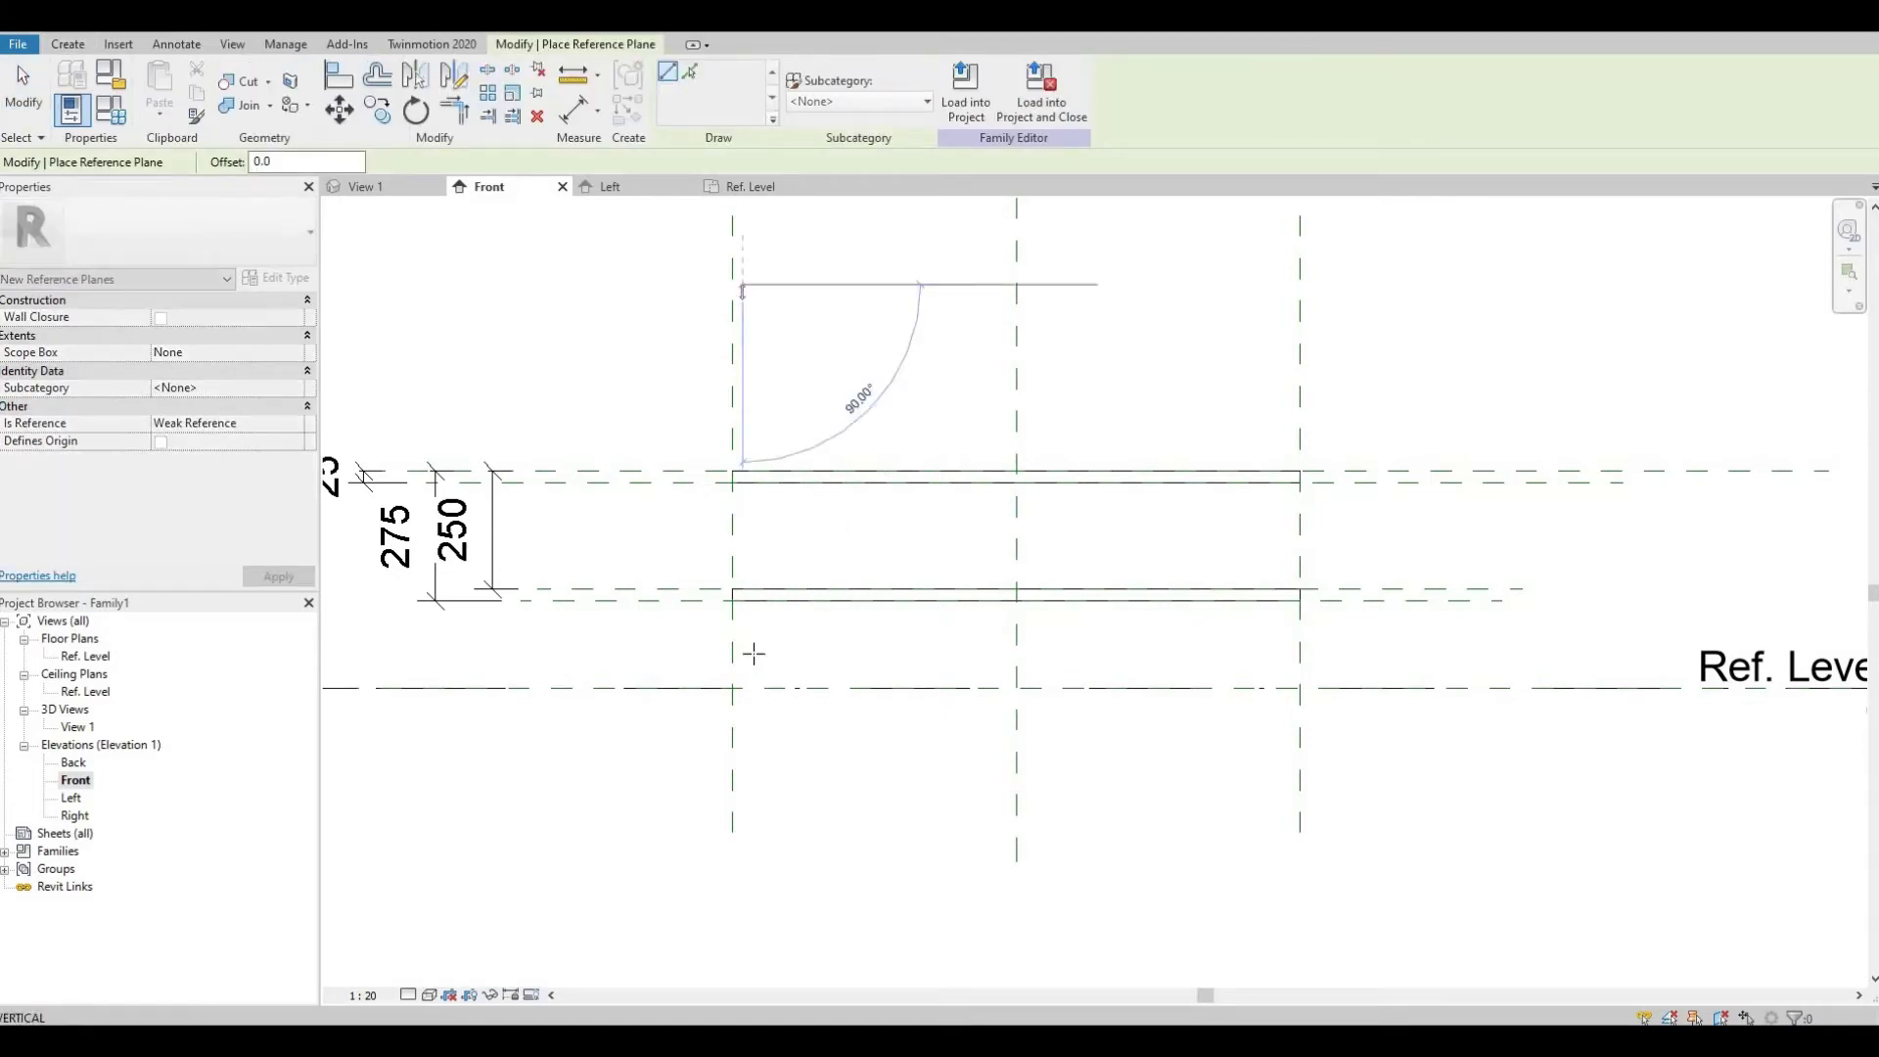
click(742, 812)
click(1292, 336)
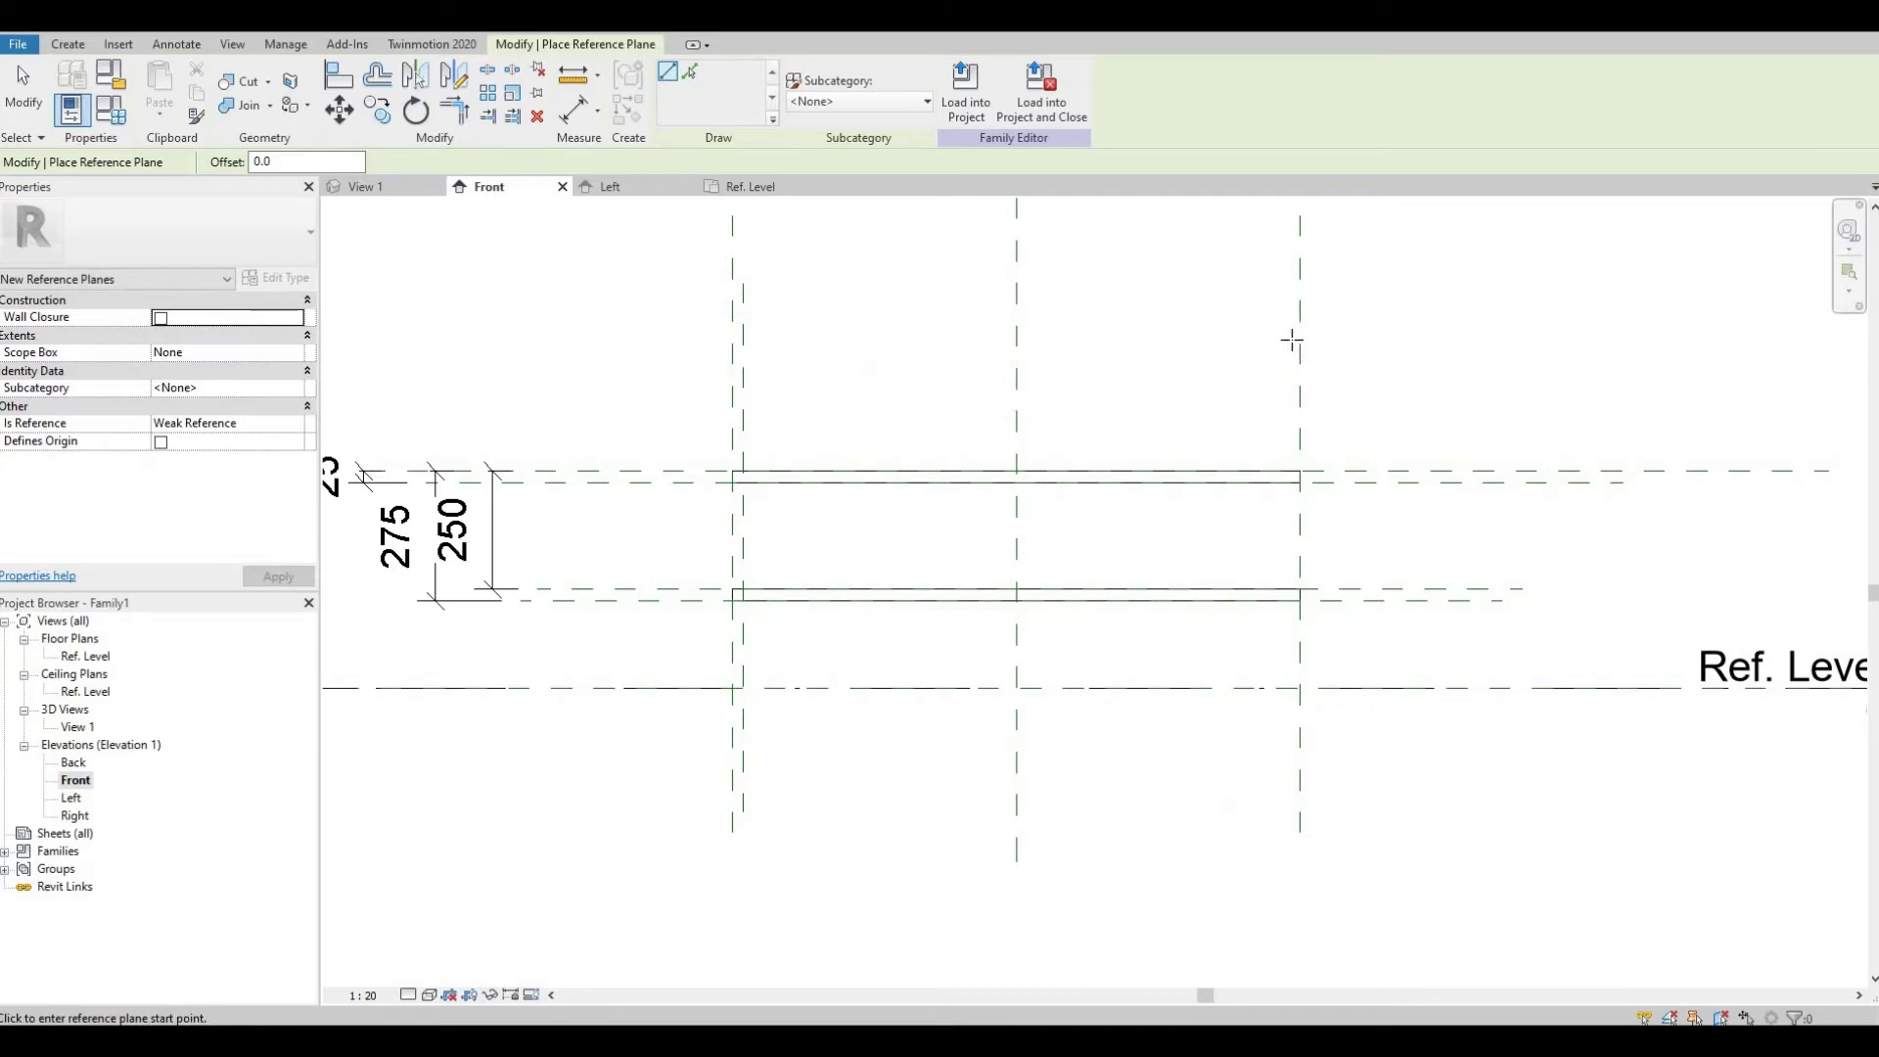
click(1286, 832)
- Draw two vertical reference planes flanking the Center (Left/Right) plane, about 25 mm to its left and 40 mm to its right
click(1003, 364)
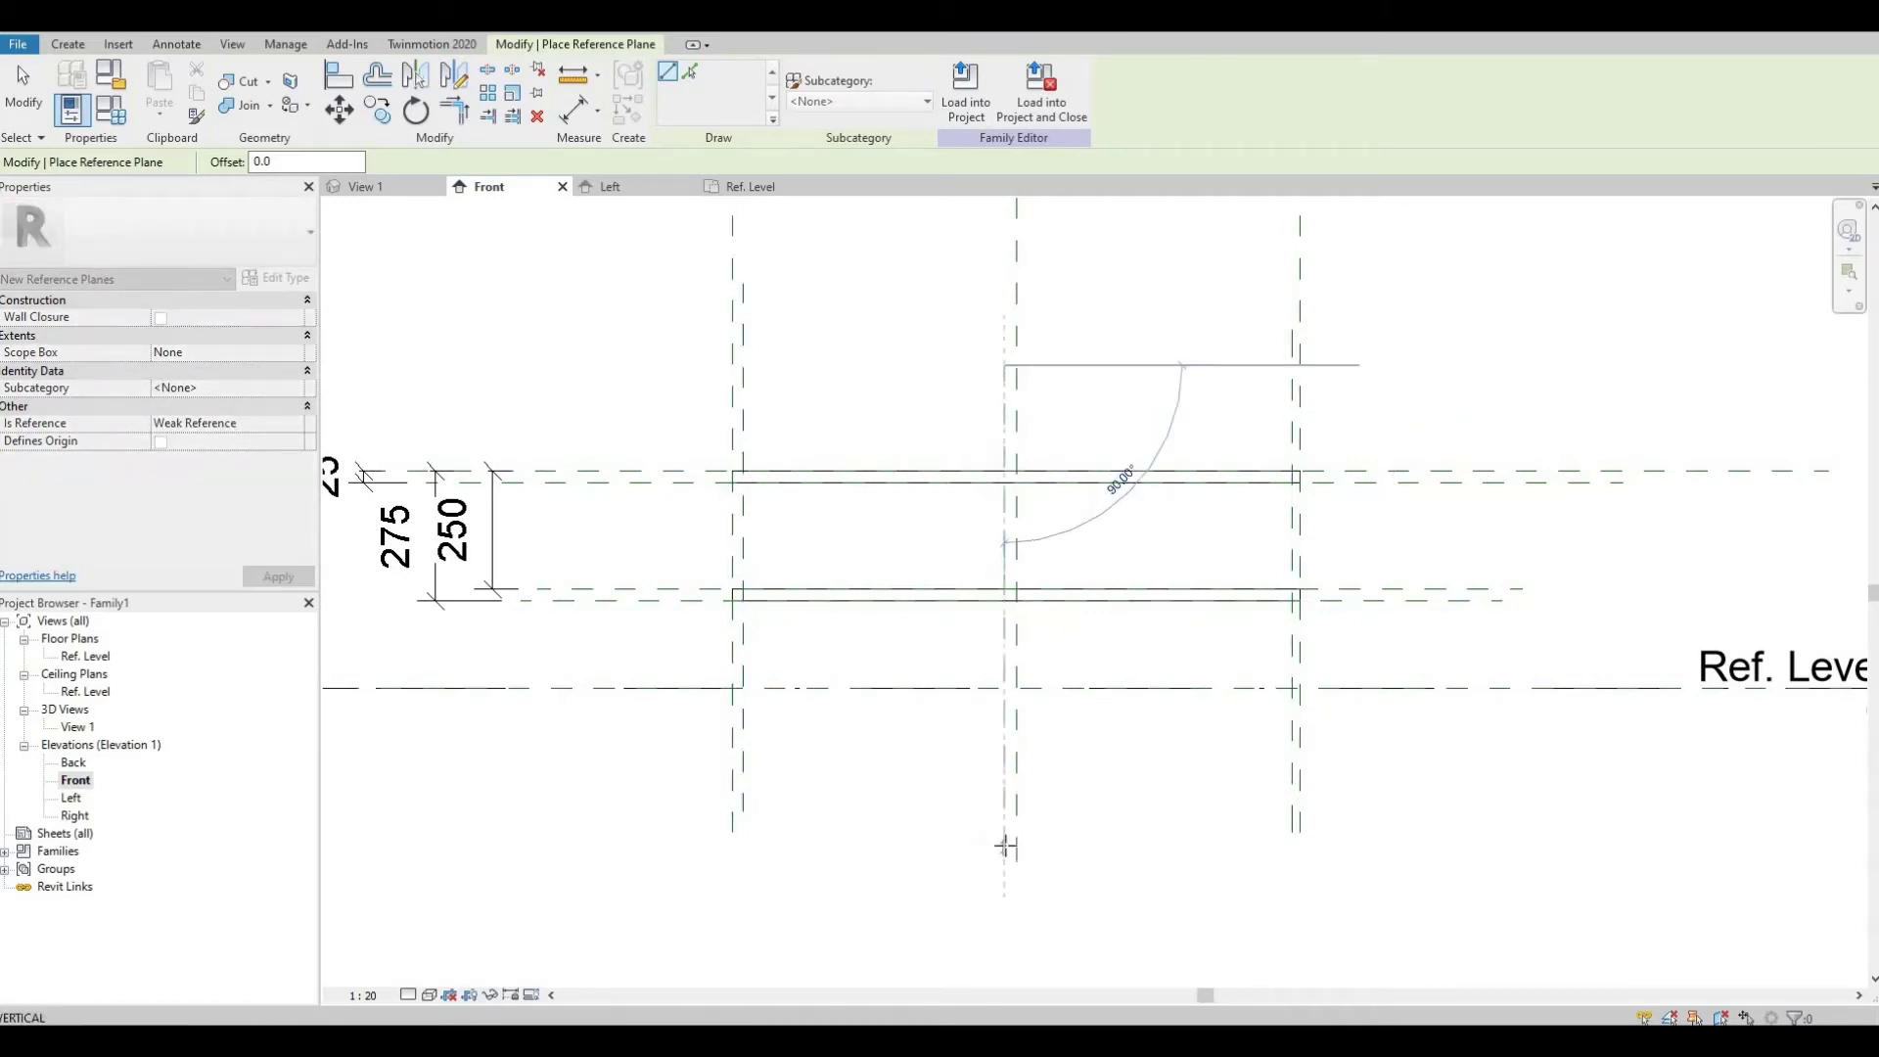
click(1003, 846)
click(1041, 369)
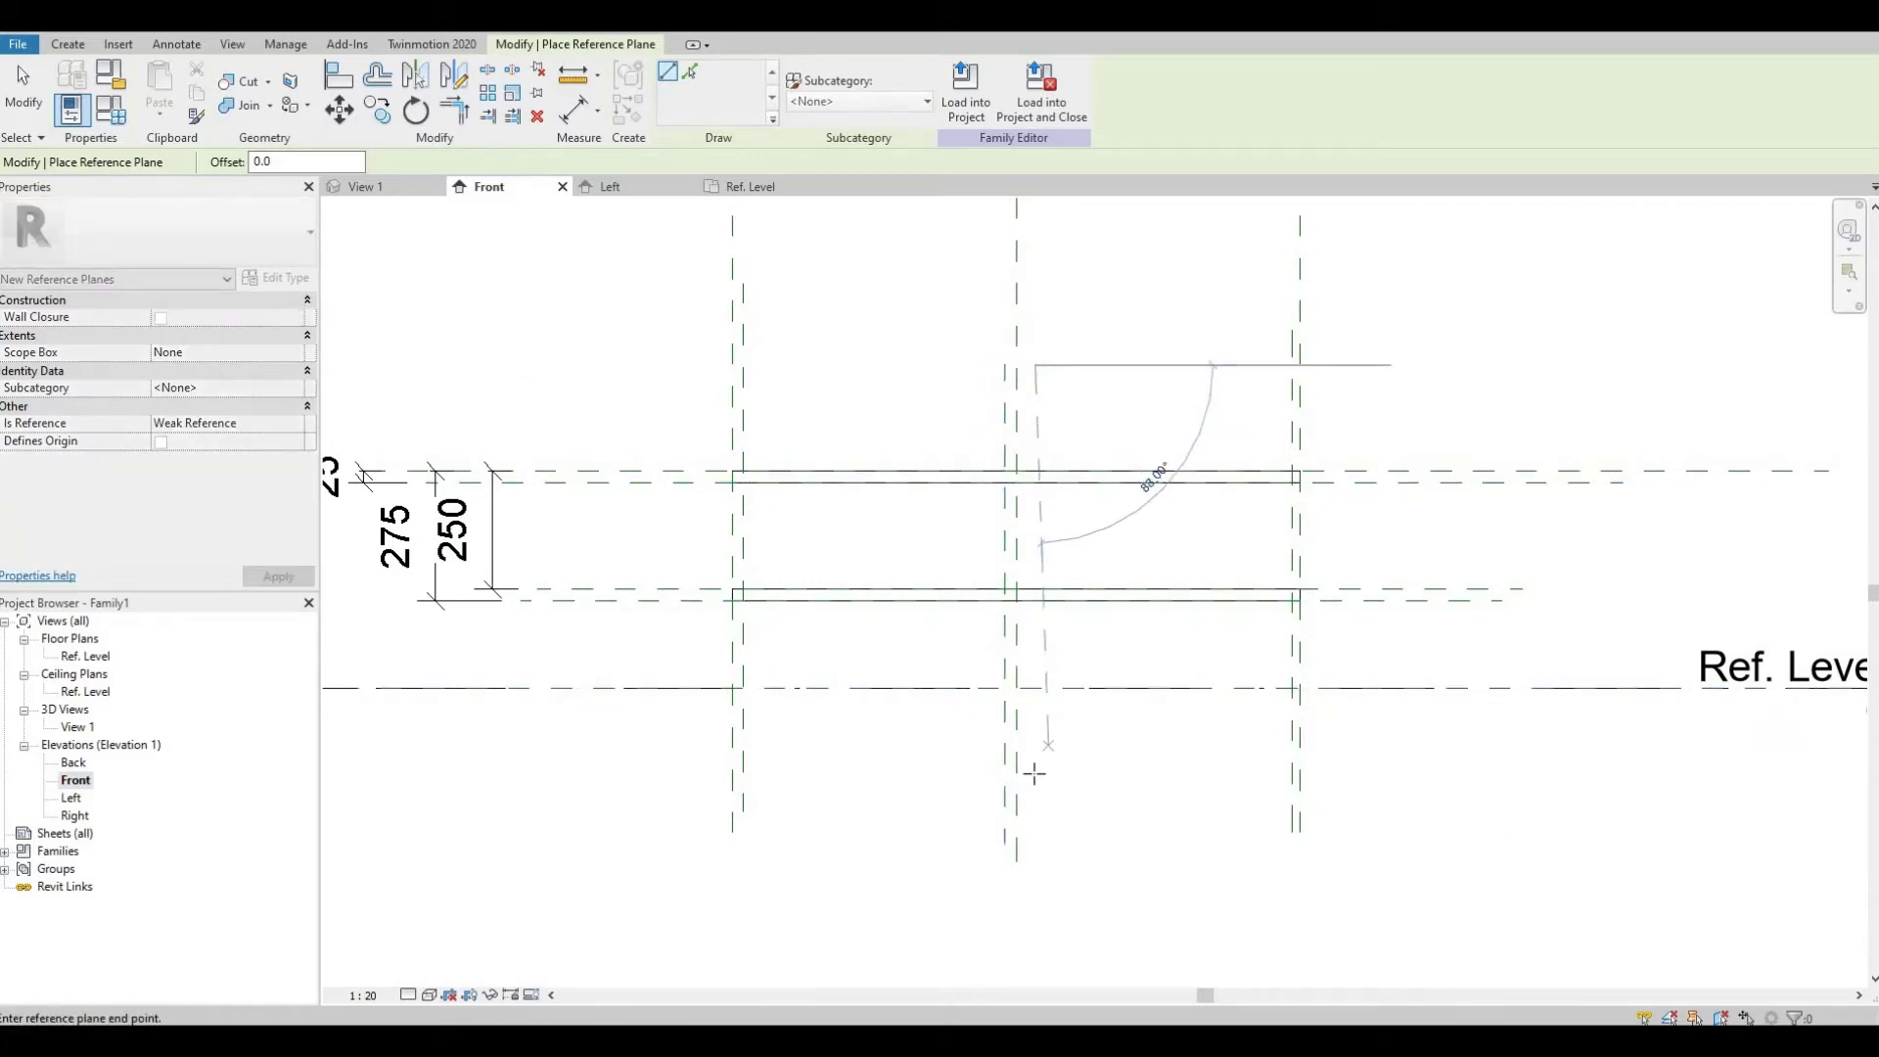
click(1034, 773)
drag(1033, 866, 1035, 885)
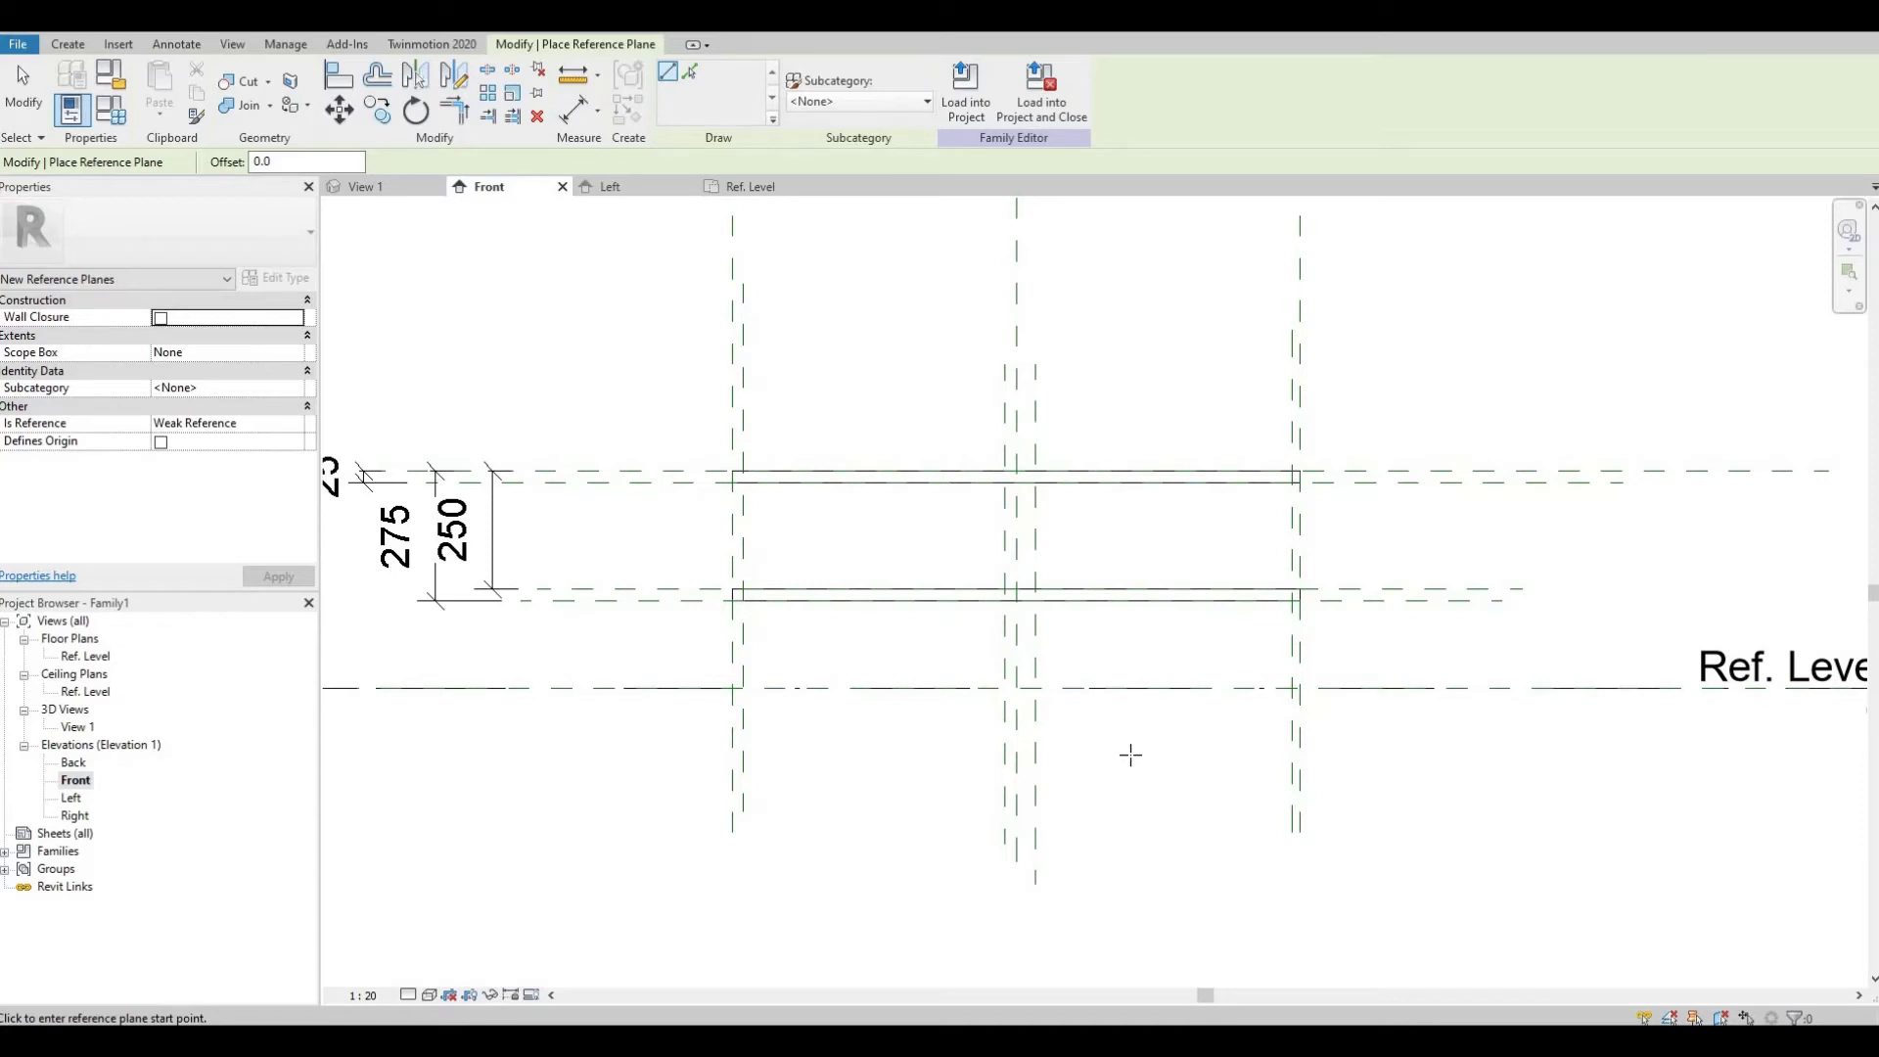
click(736, 585)
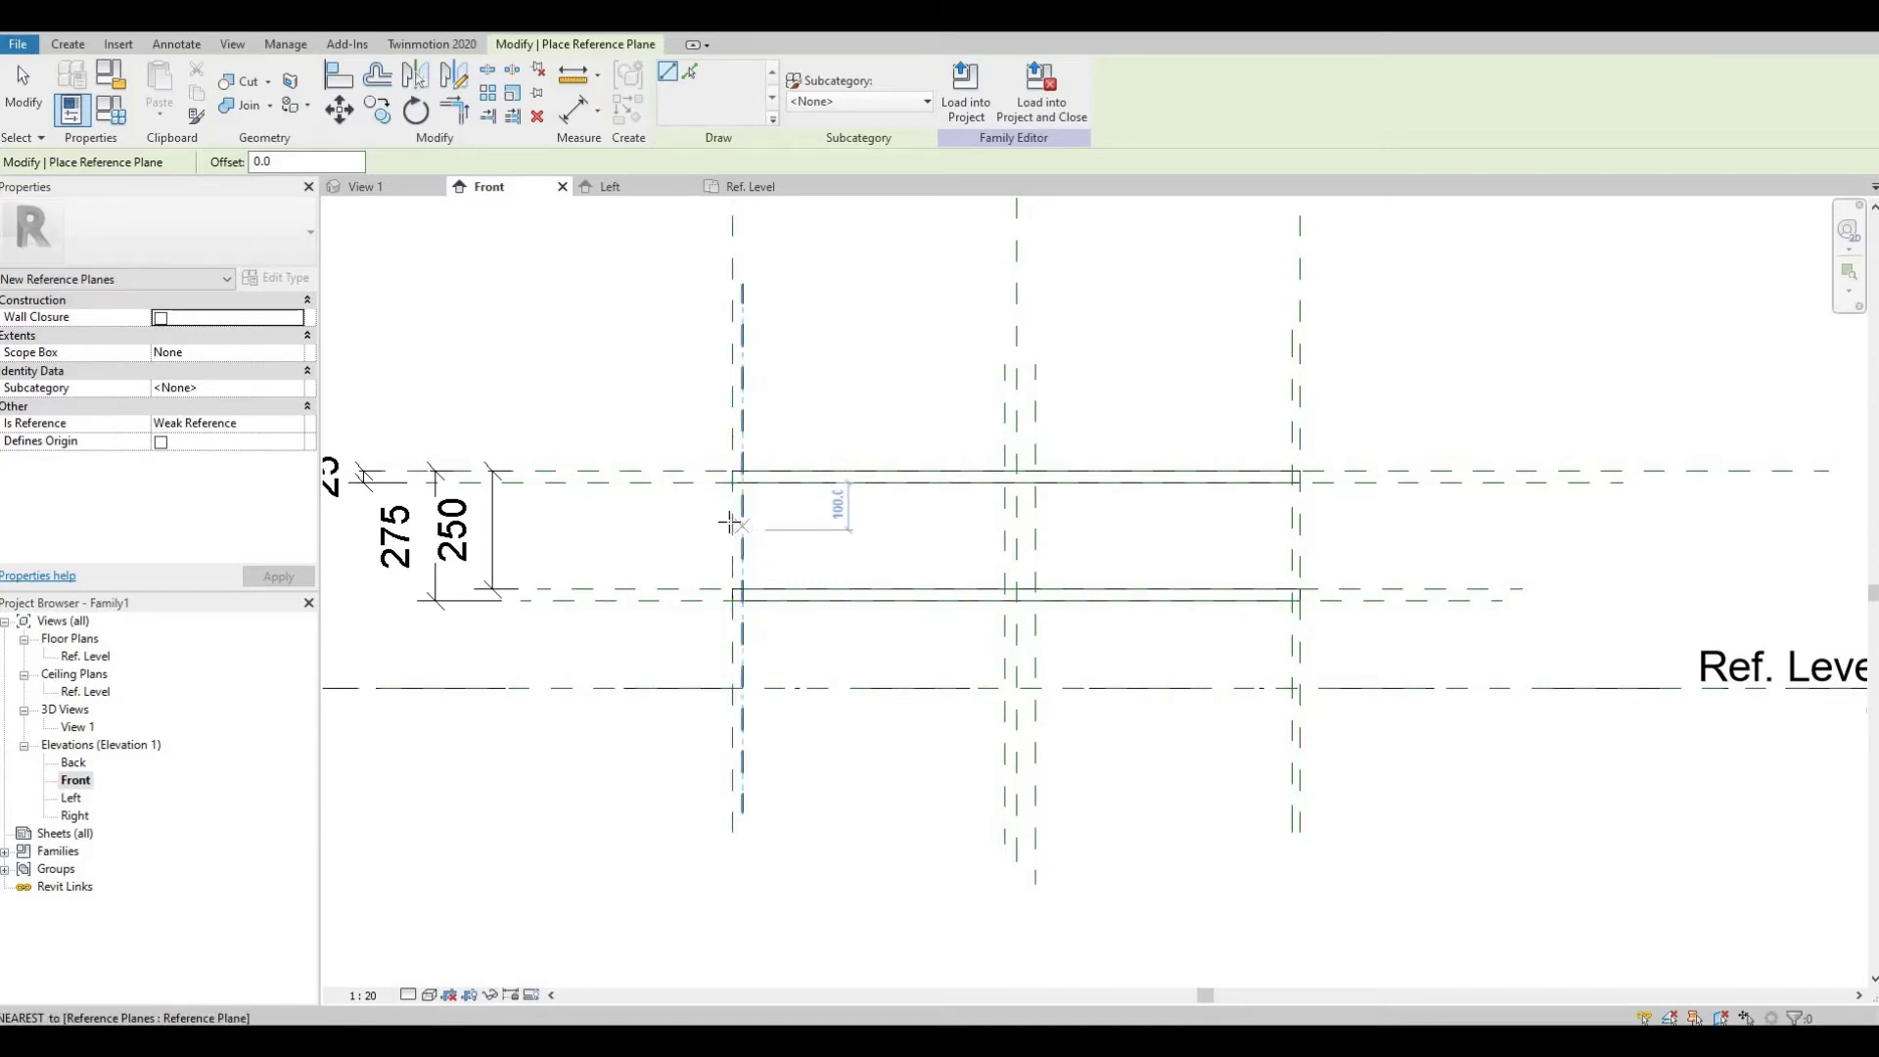
click(733, 523)
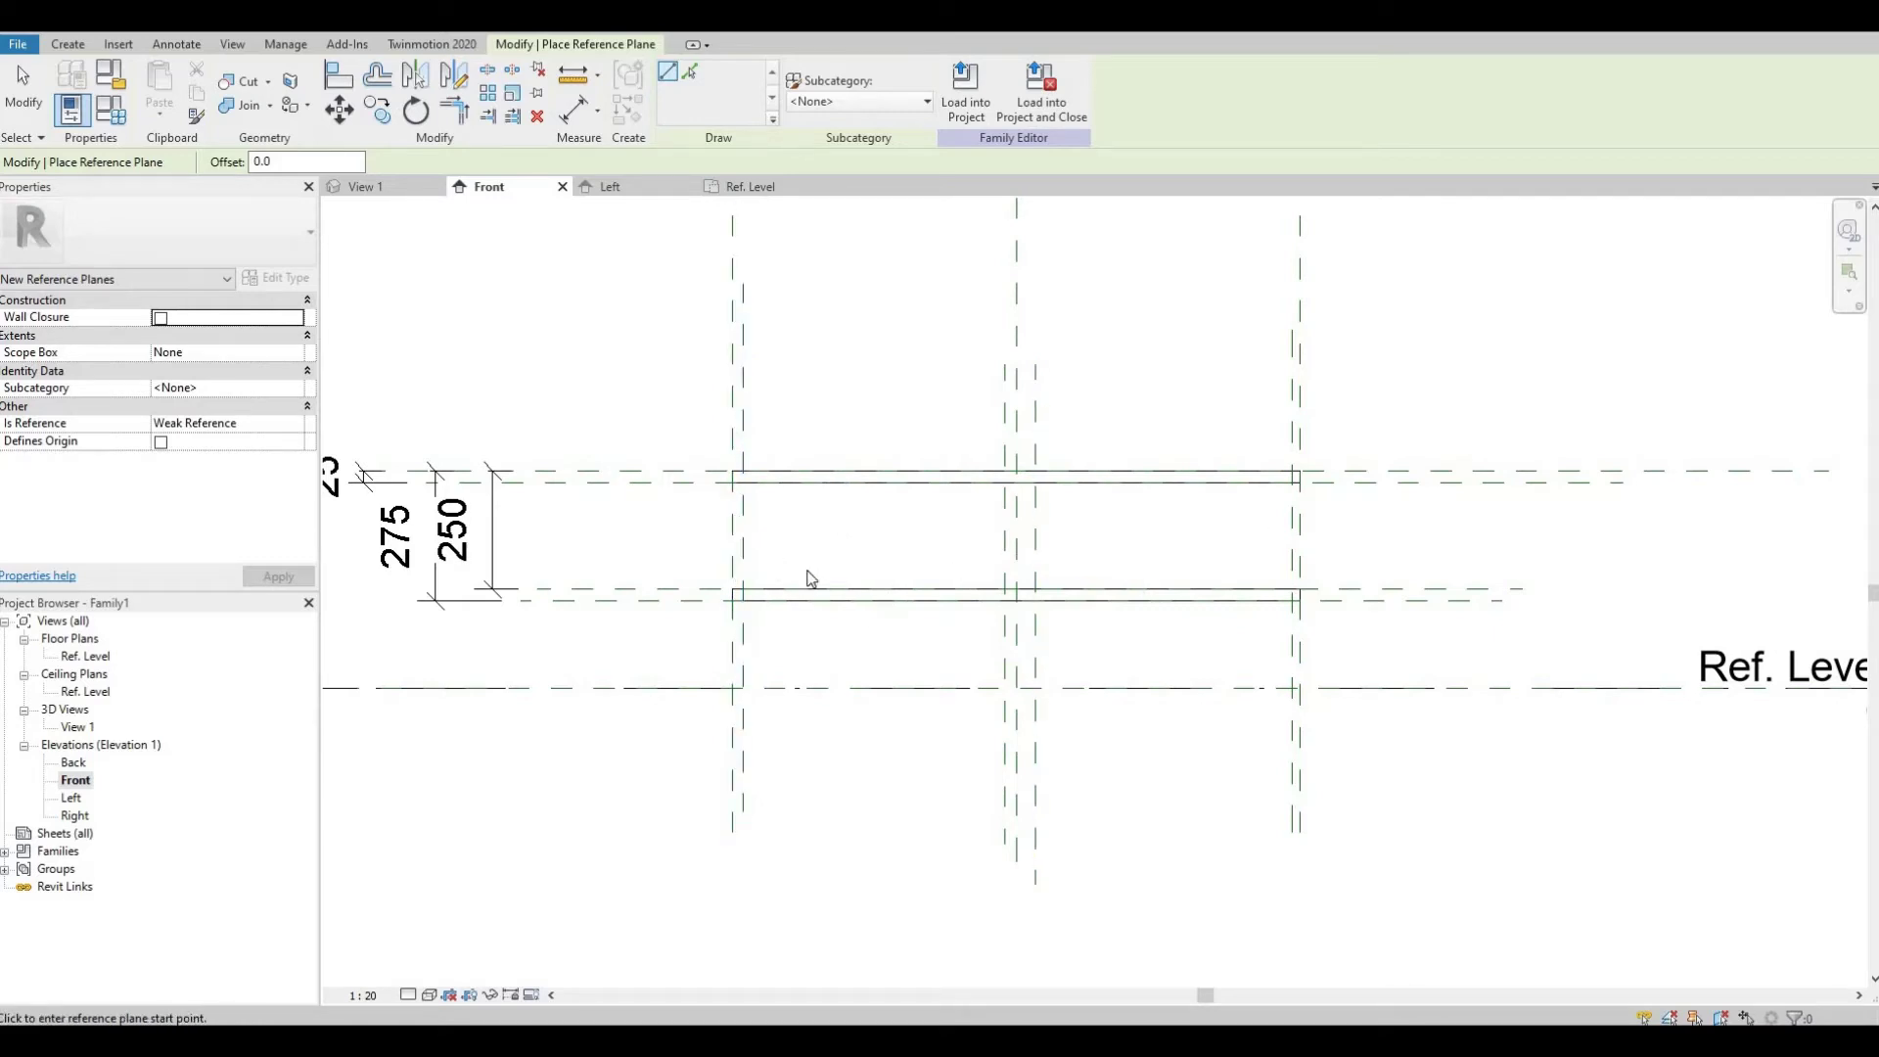
scroll(784, 431, up, 4)
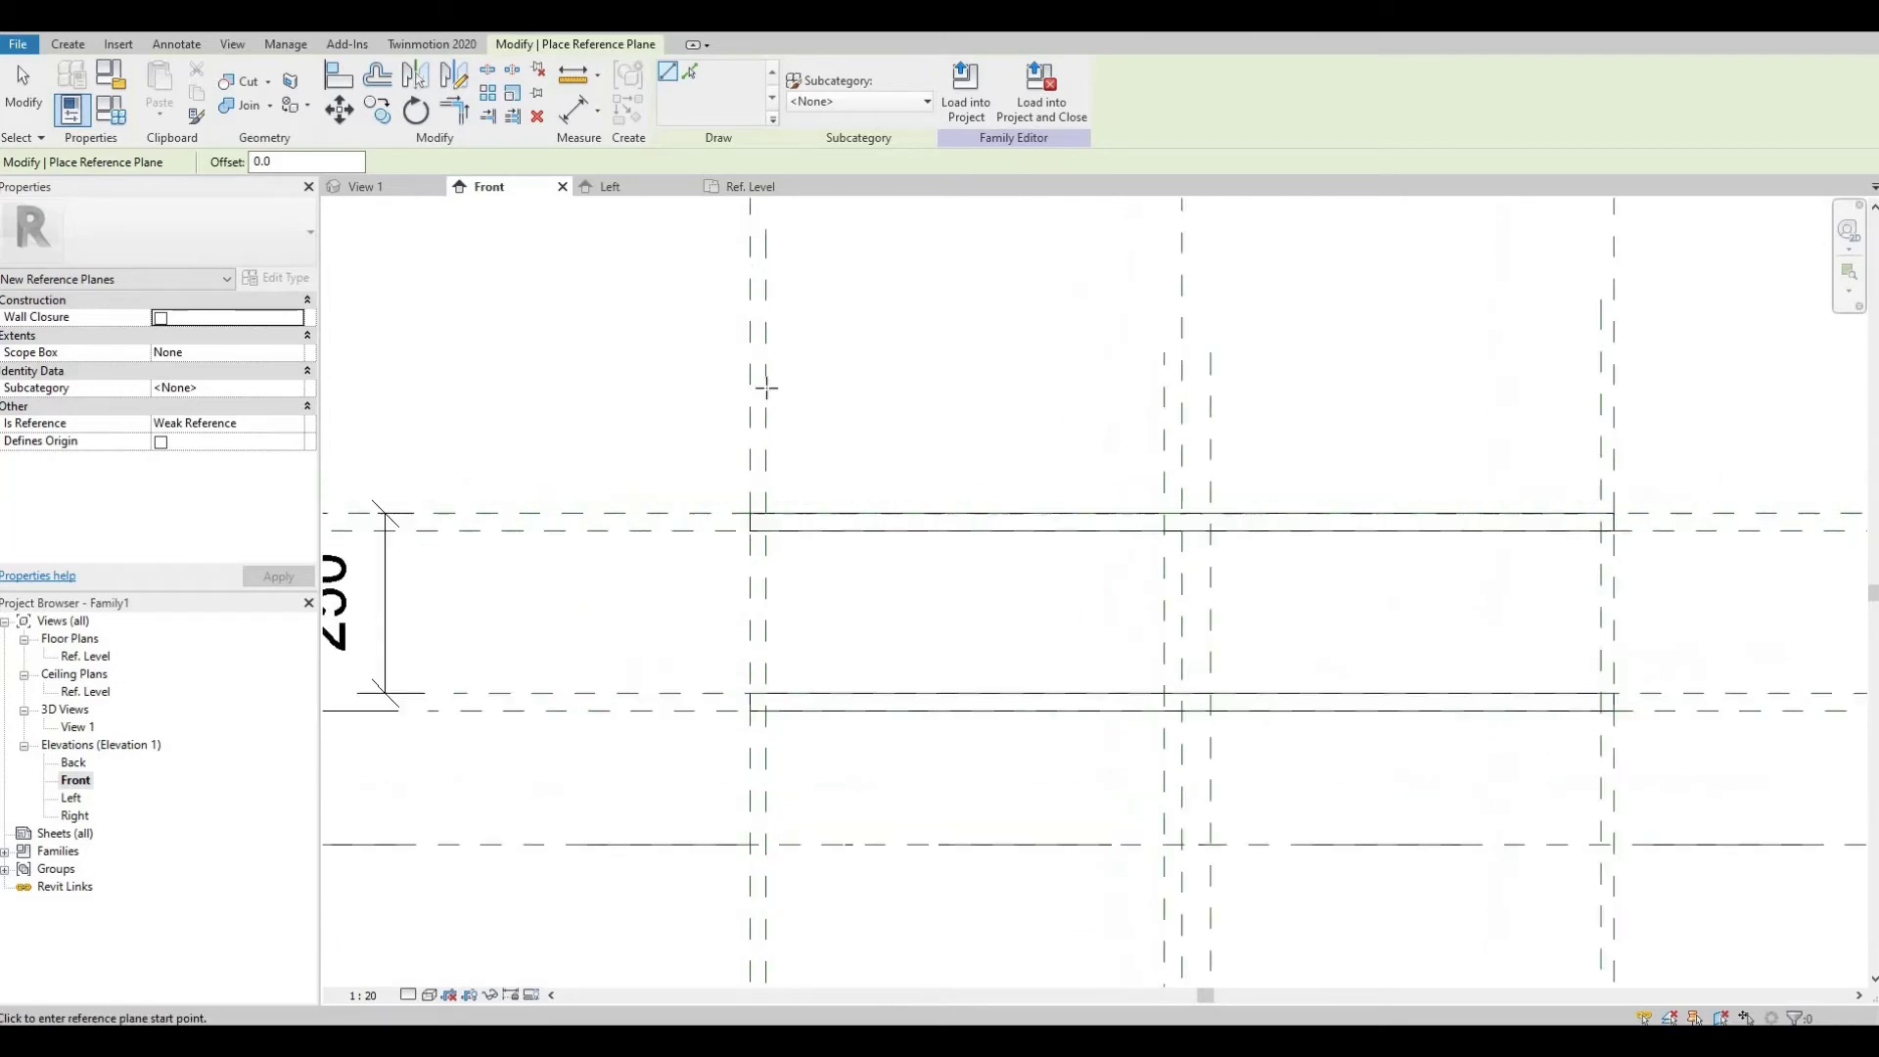
key(Escape)
- Set the inner reference plane at the table's left end 25 mm from the left end plane
click(767, 380)
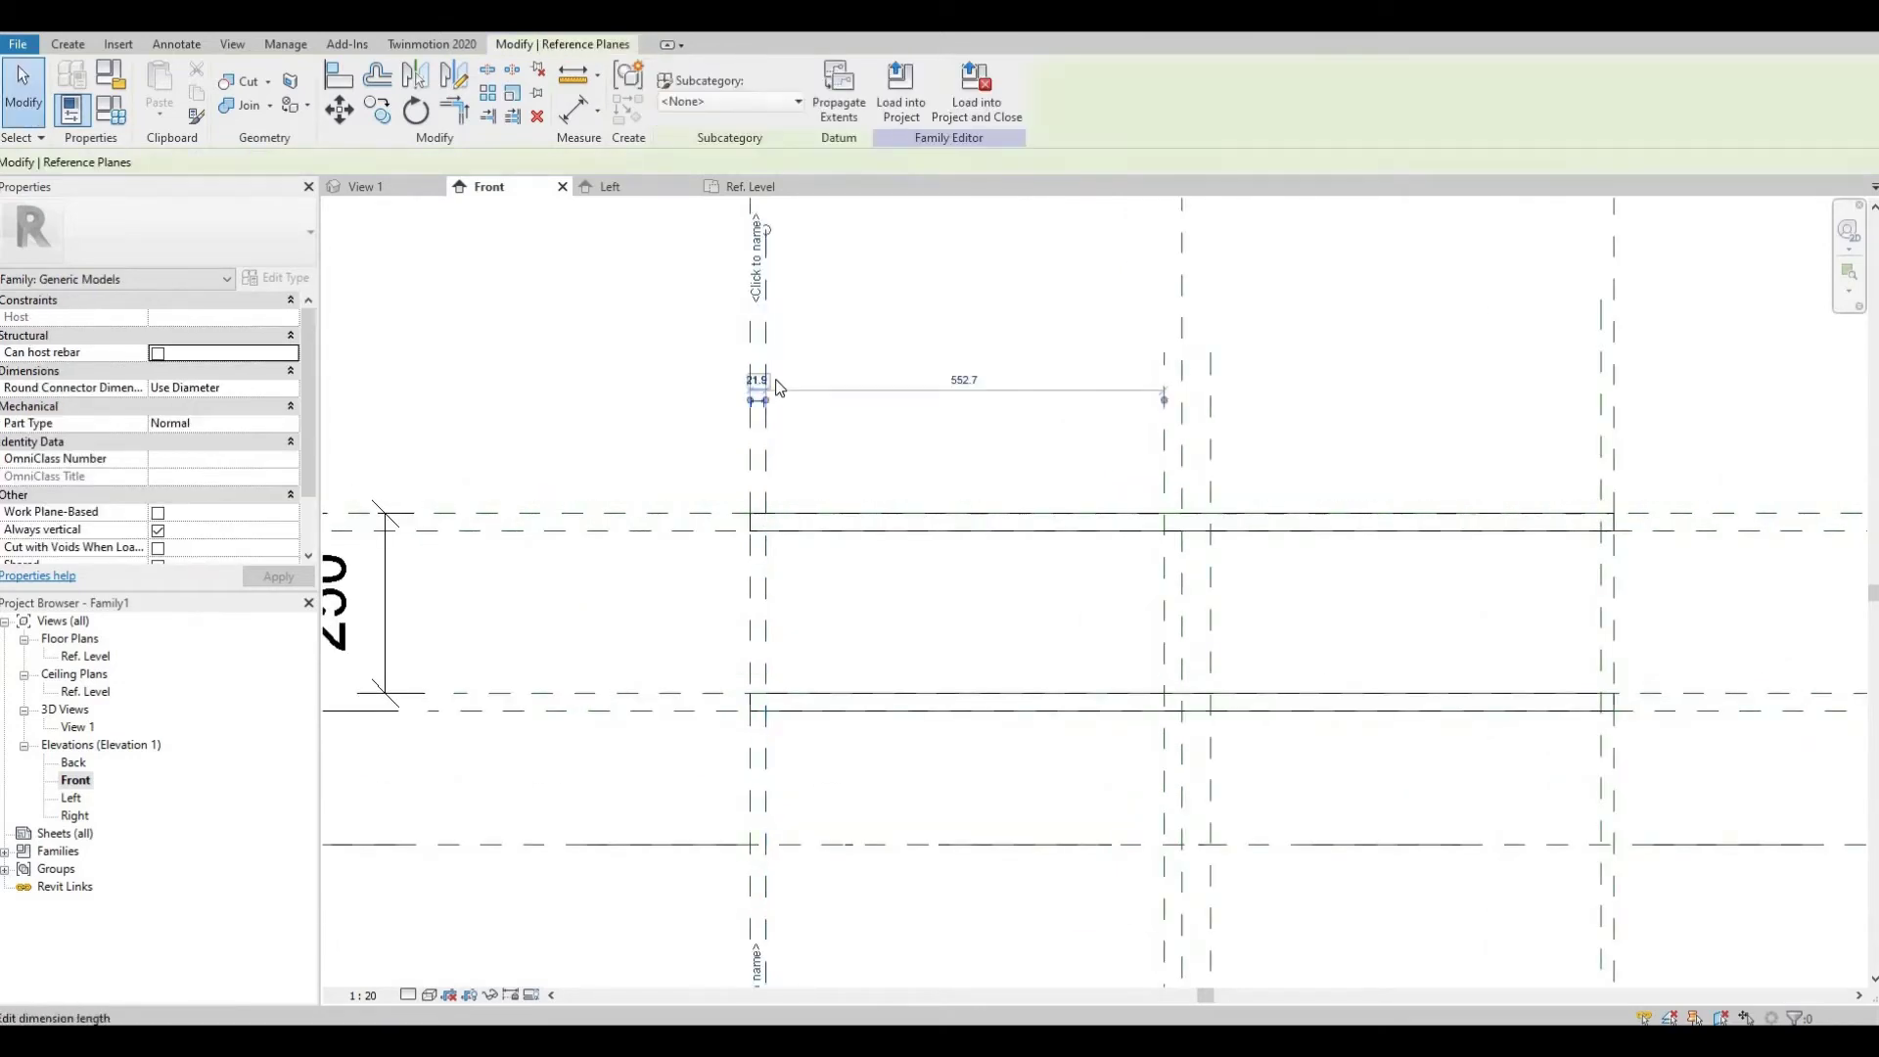
scroll(771, 381, up, 2)
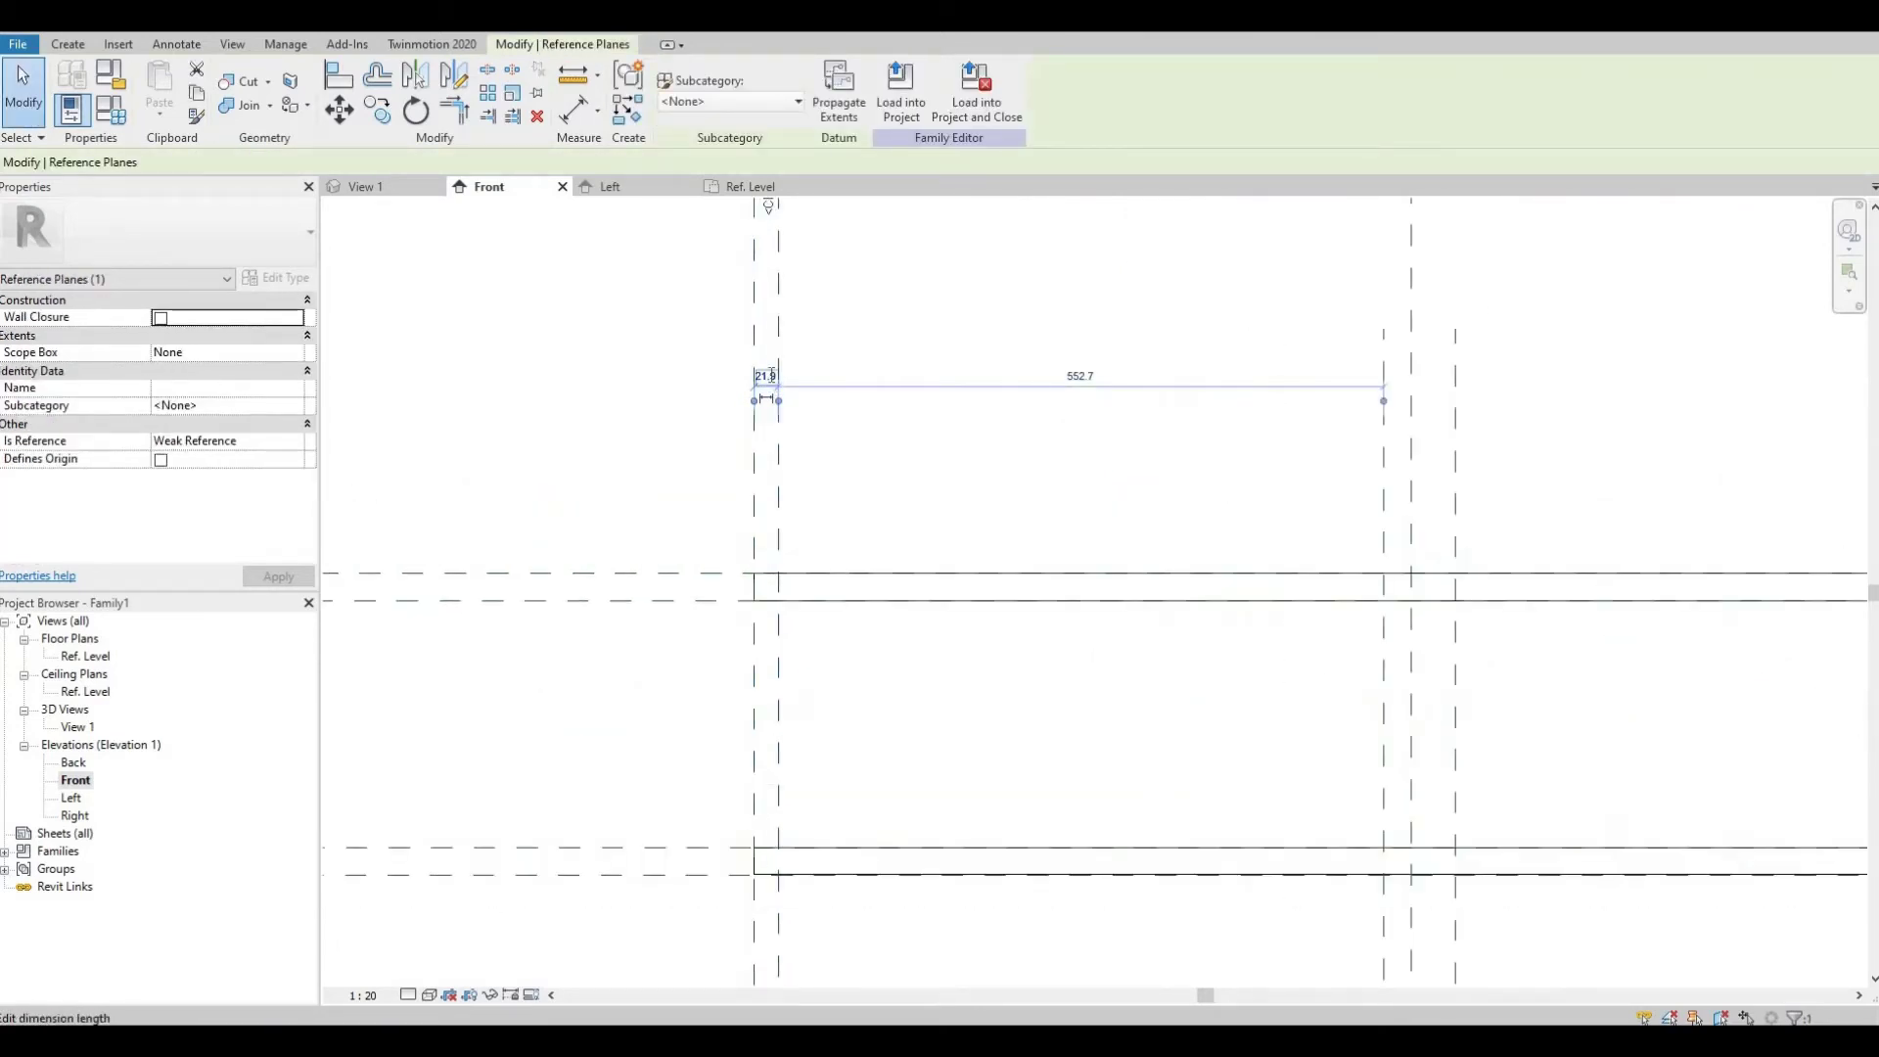
click(772, 378)
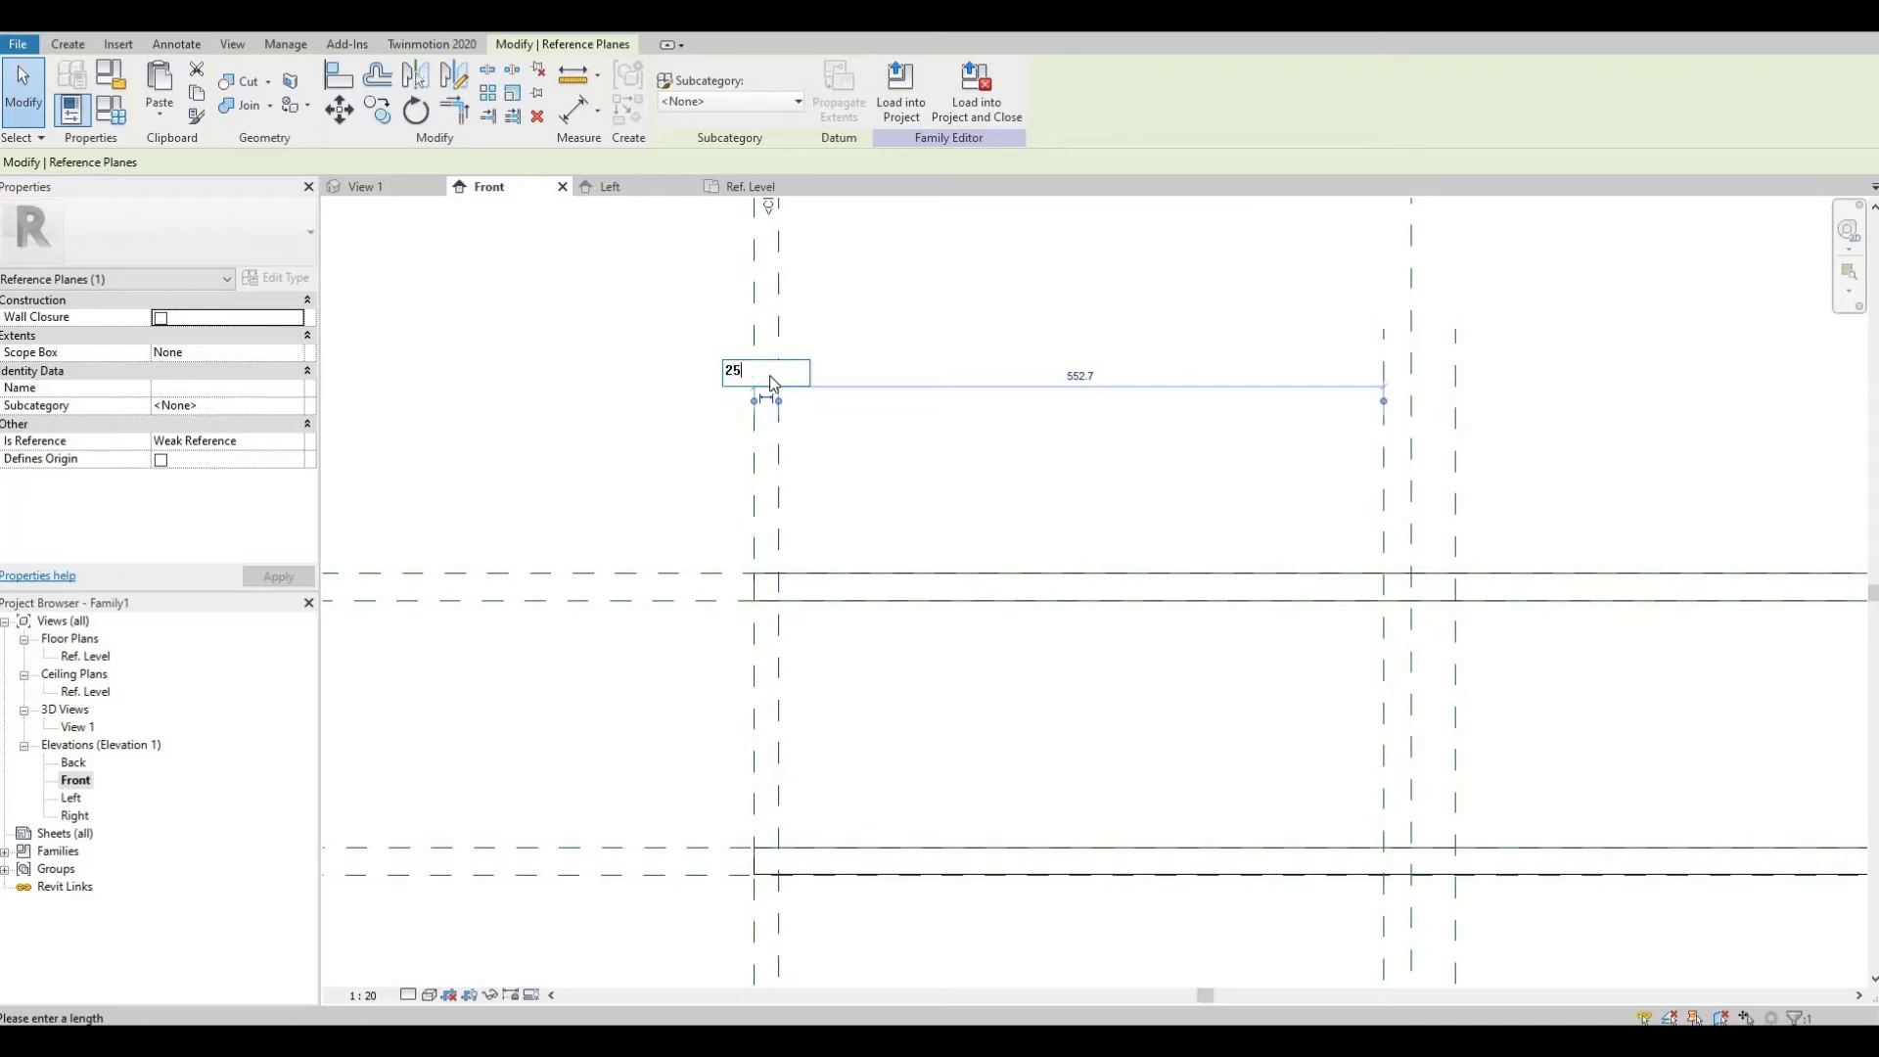
key(Return)
scroll(1125, 460, down, 3)
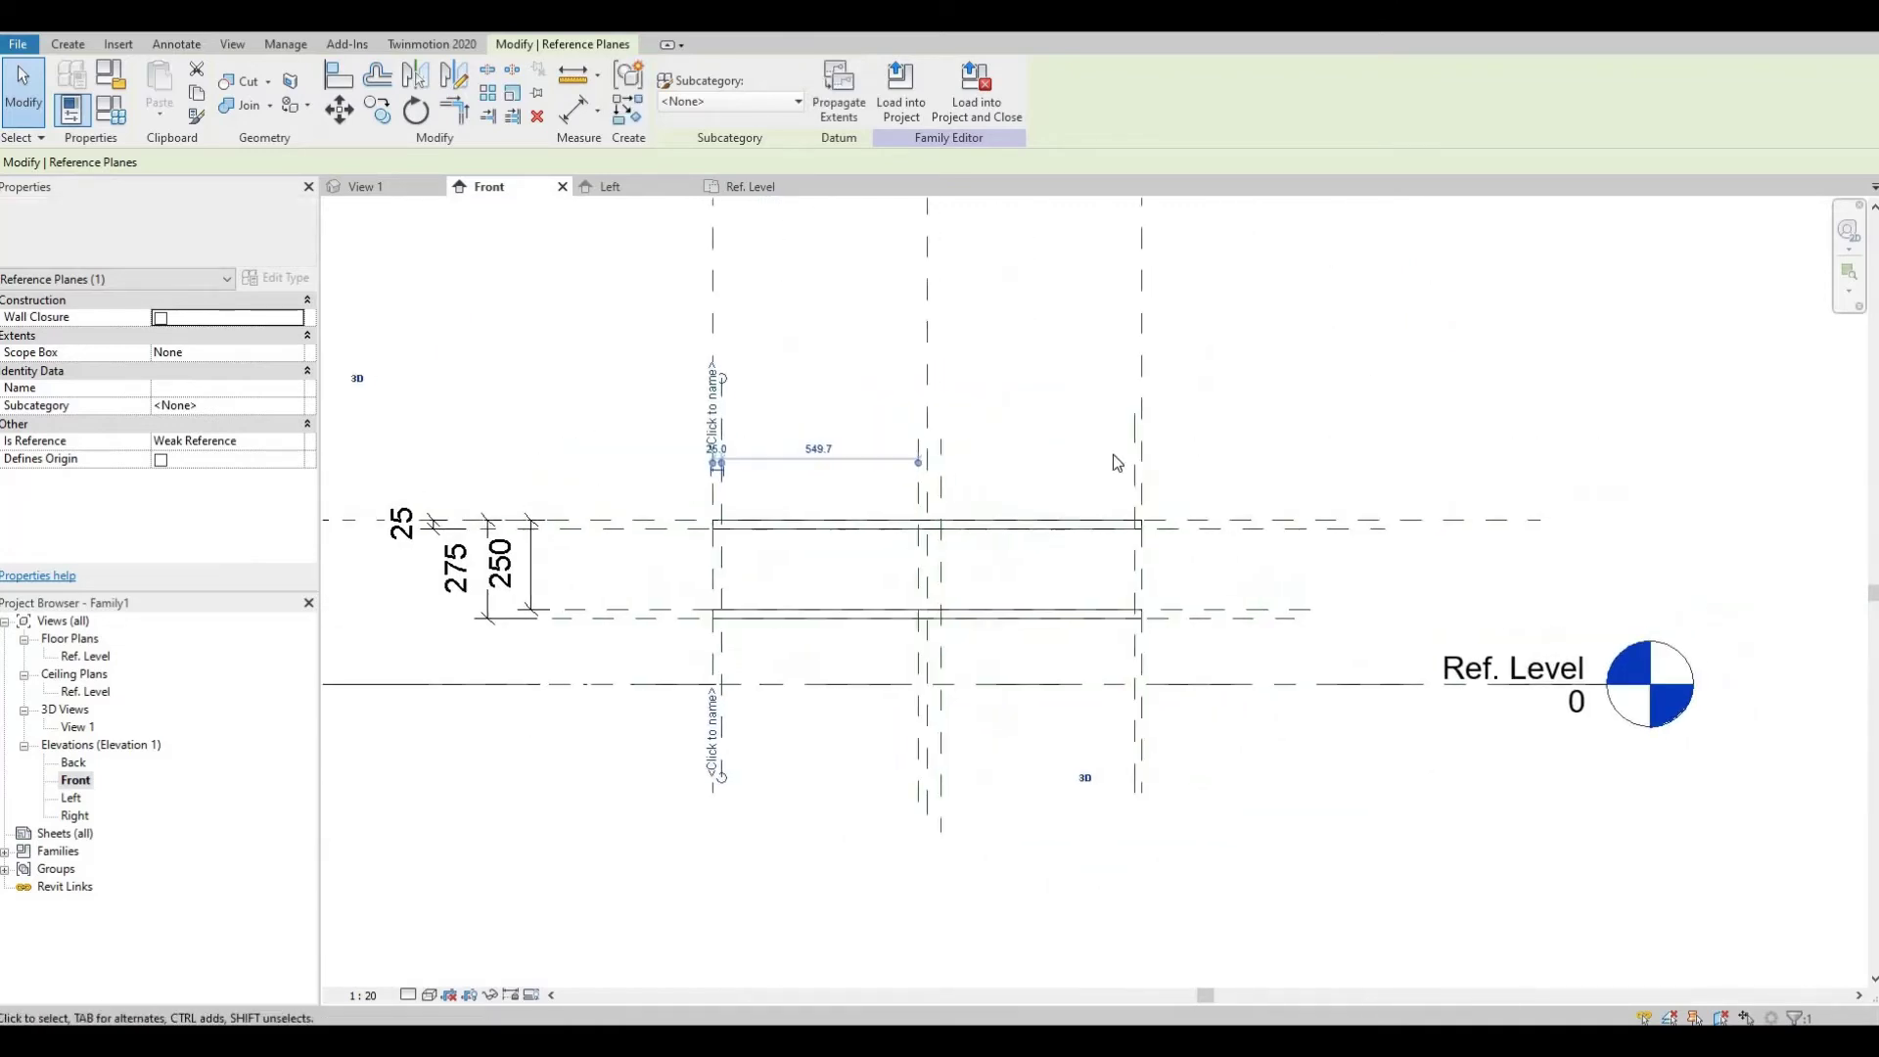
key(Escape)
- Set the inner reference plane at the table's right end 25 mm from the right end plane
click(1106, 466)
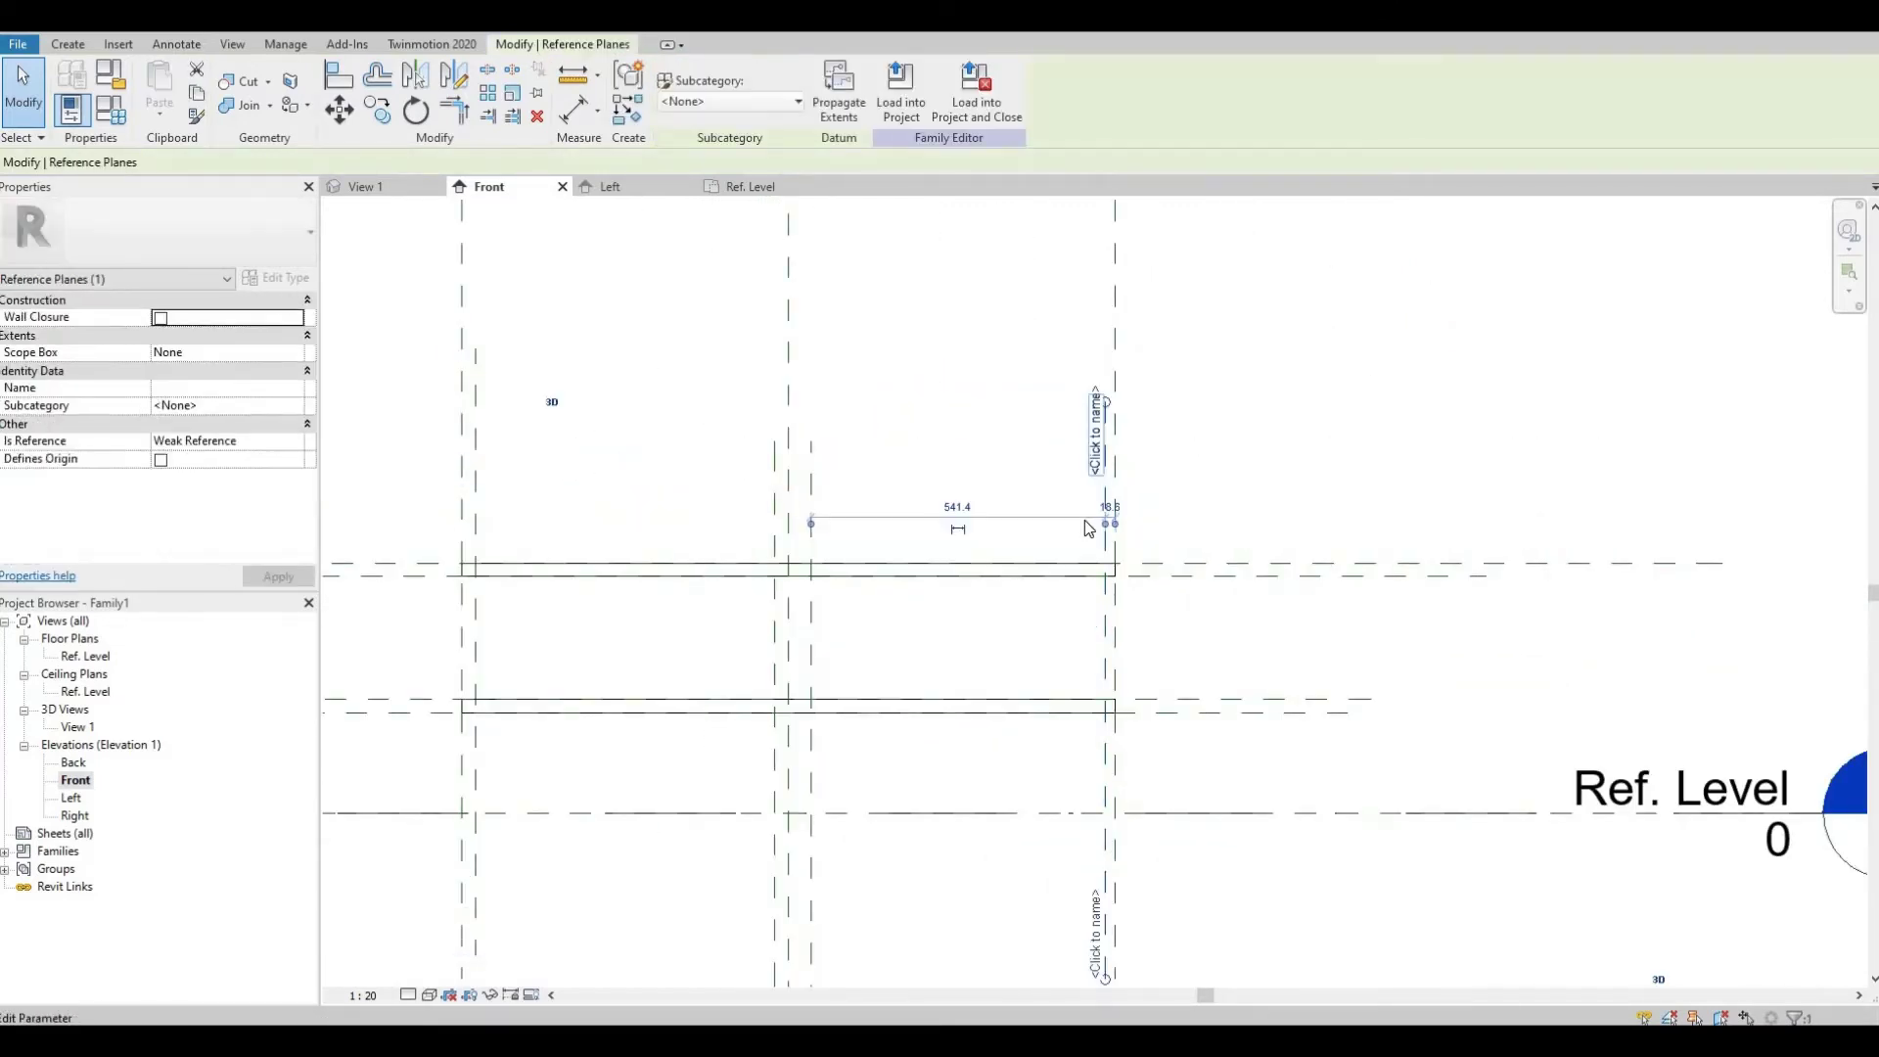
scroll(1135, 509, up, 3)
click(1135, 510)
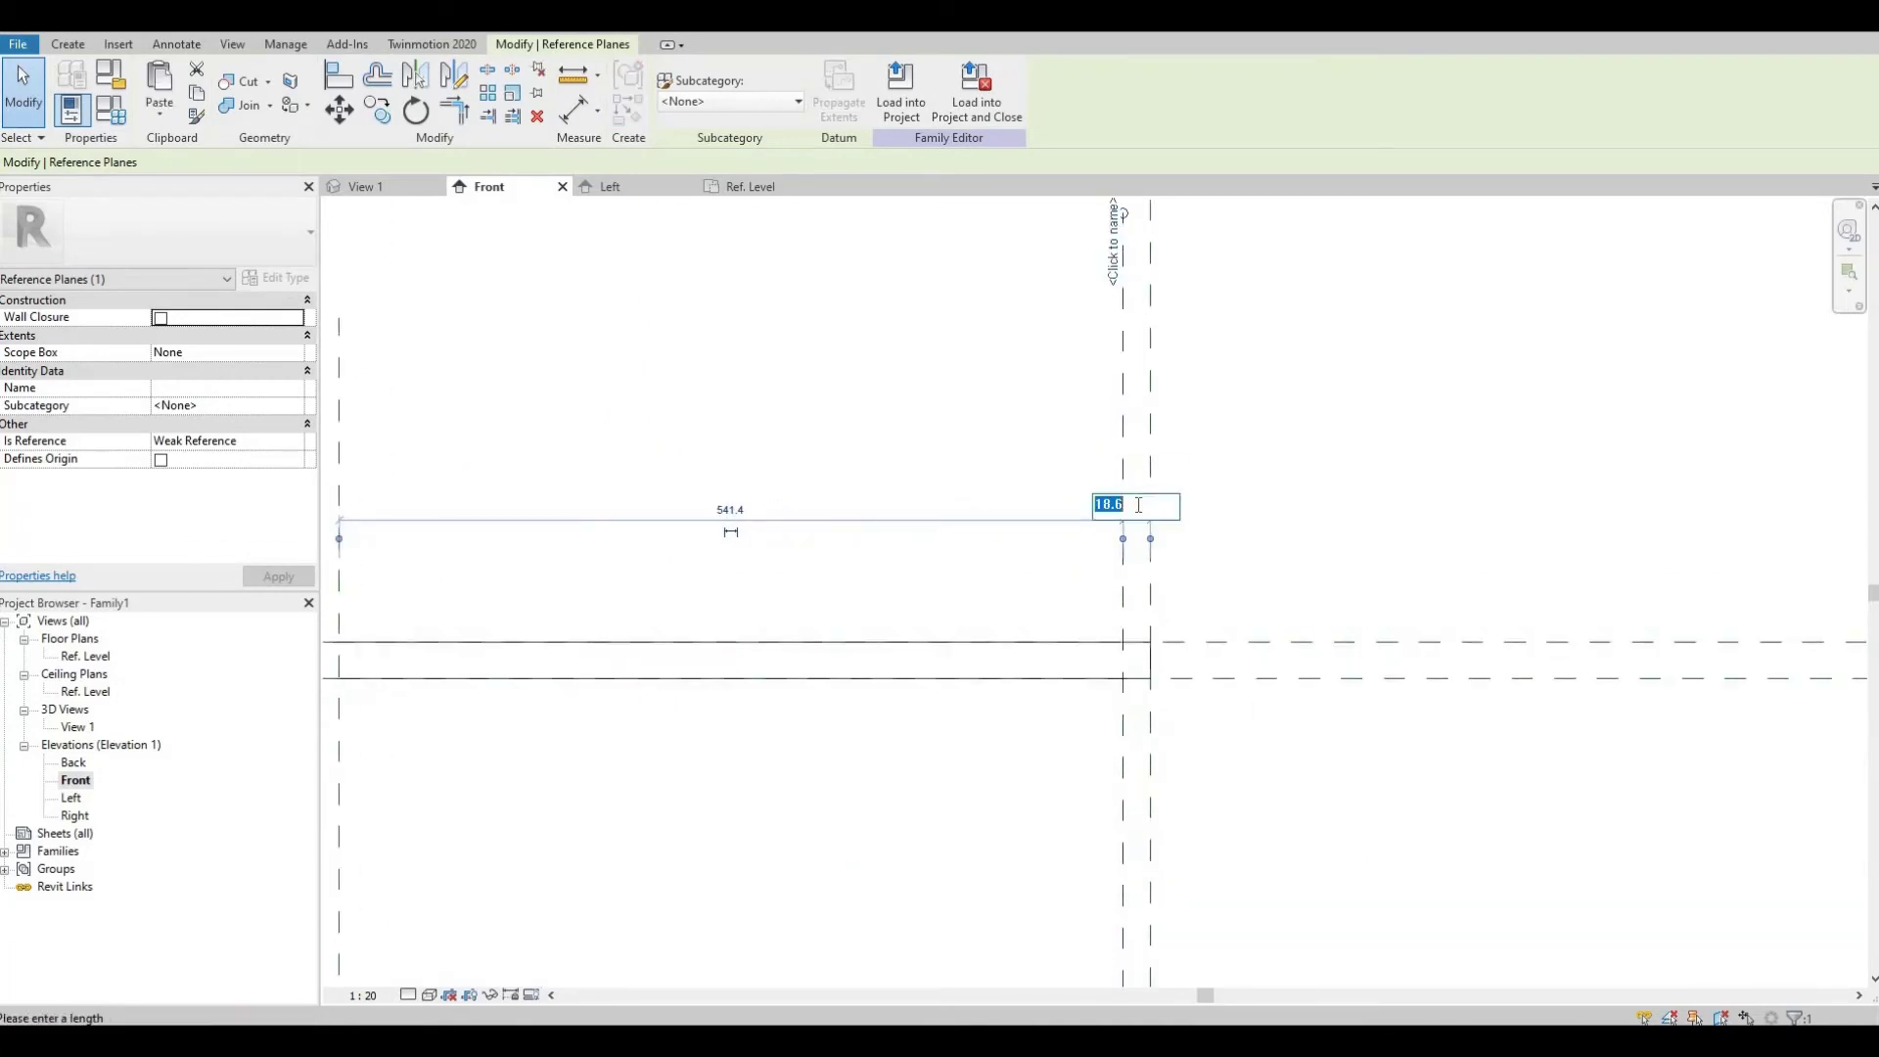
text(25)
key(Return)
scroll(1249, 453, down, 2)
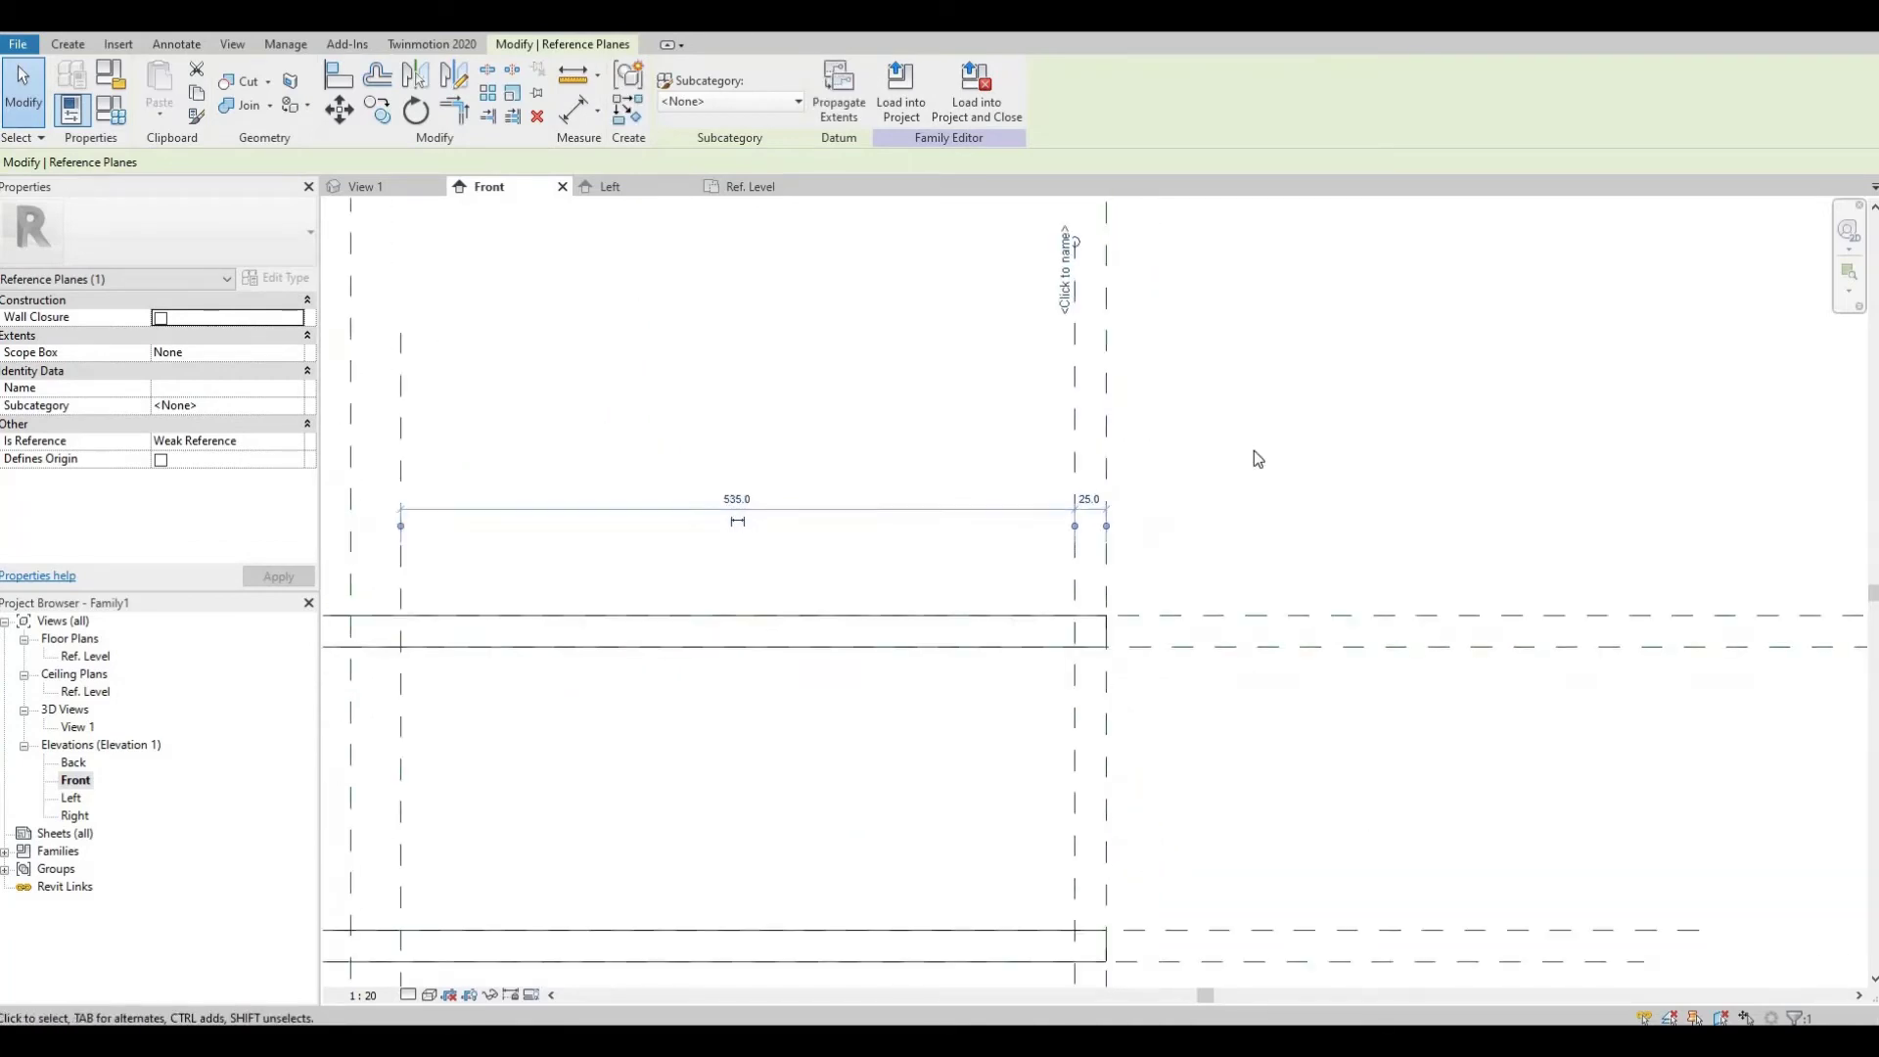
- Set the reference plane left of the Center (Left/Right) plane 12.5 mm away from it
scroll(935, 478, up, 3)
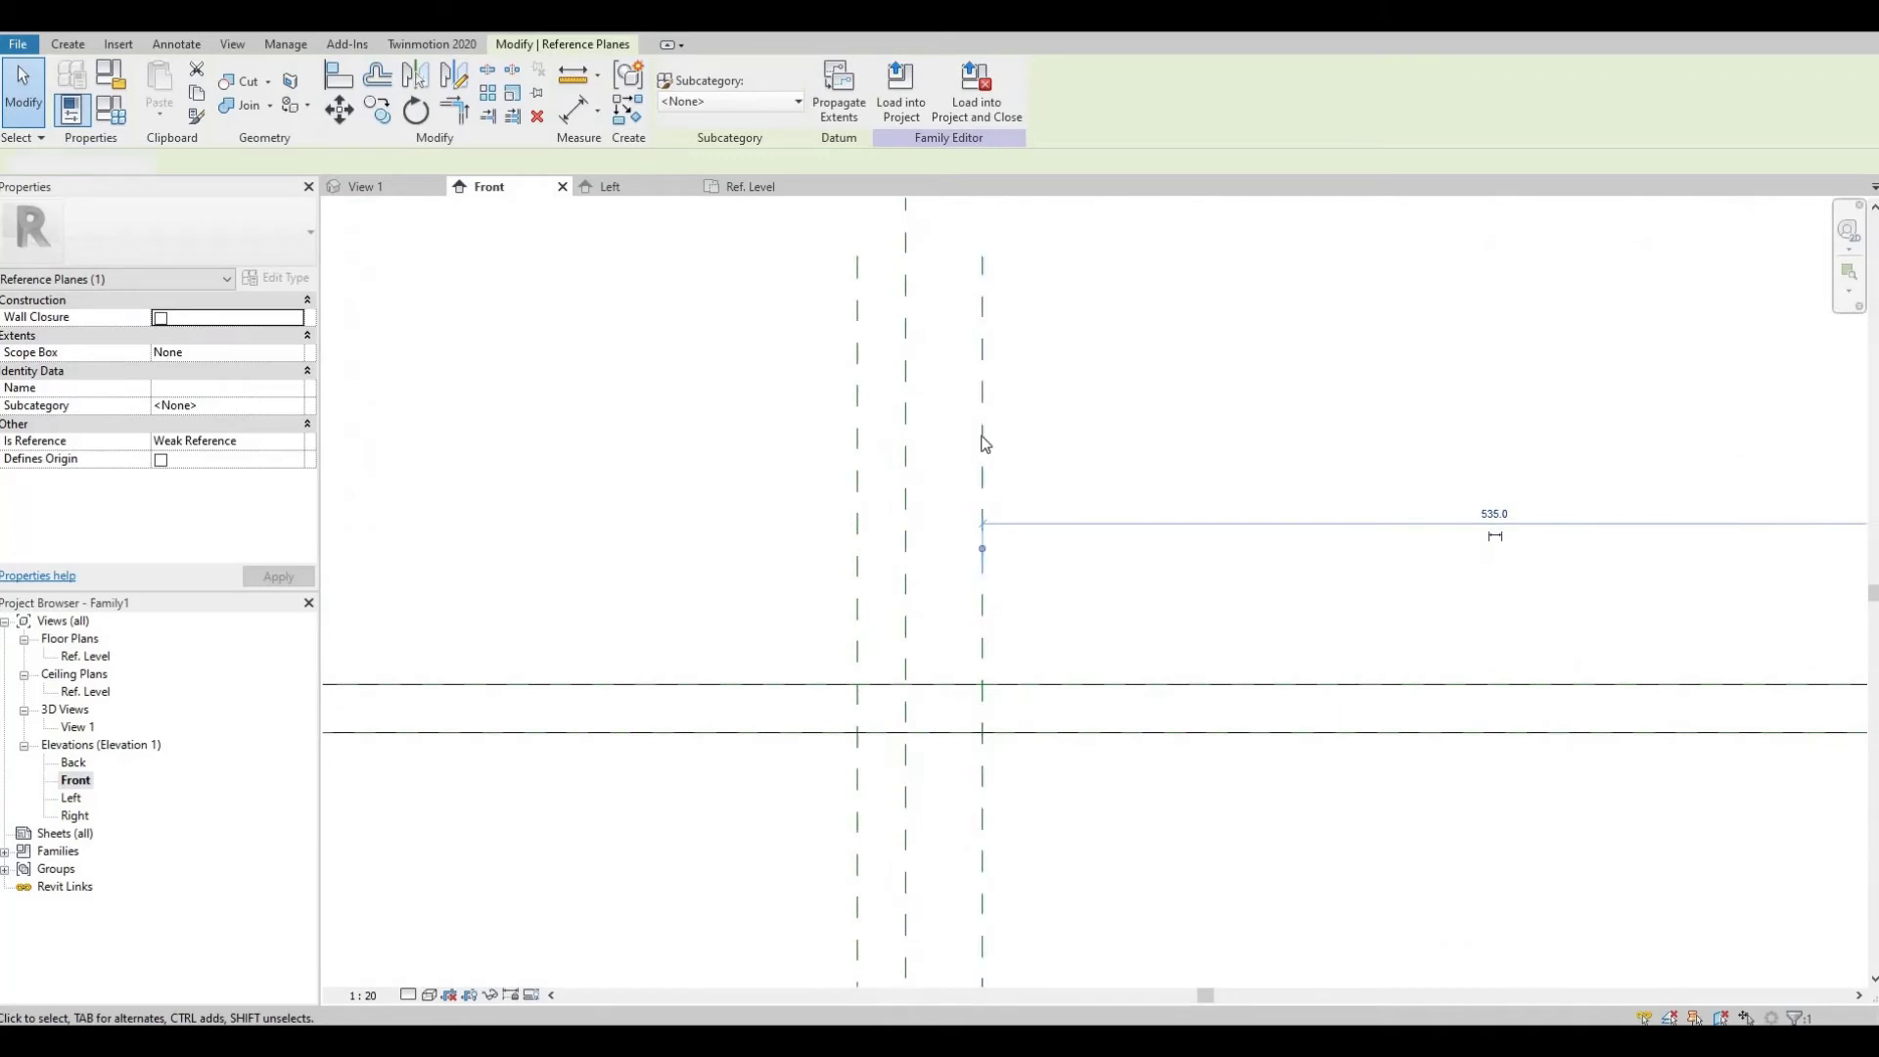
click(920, 452)
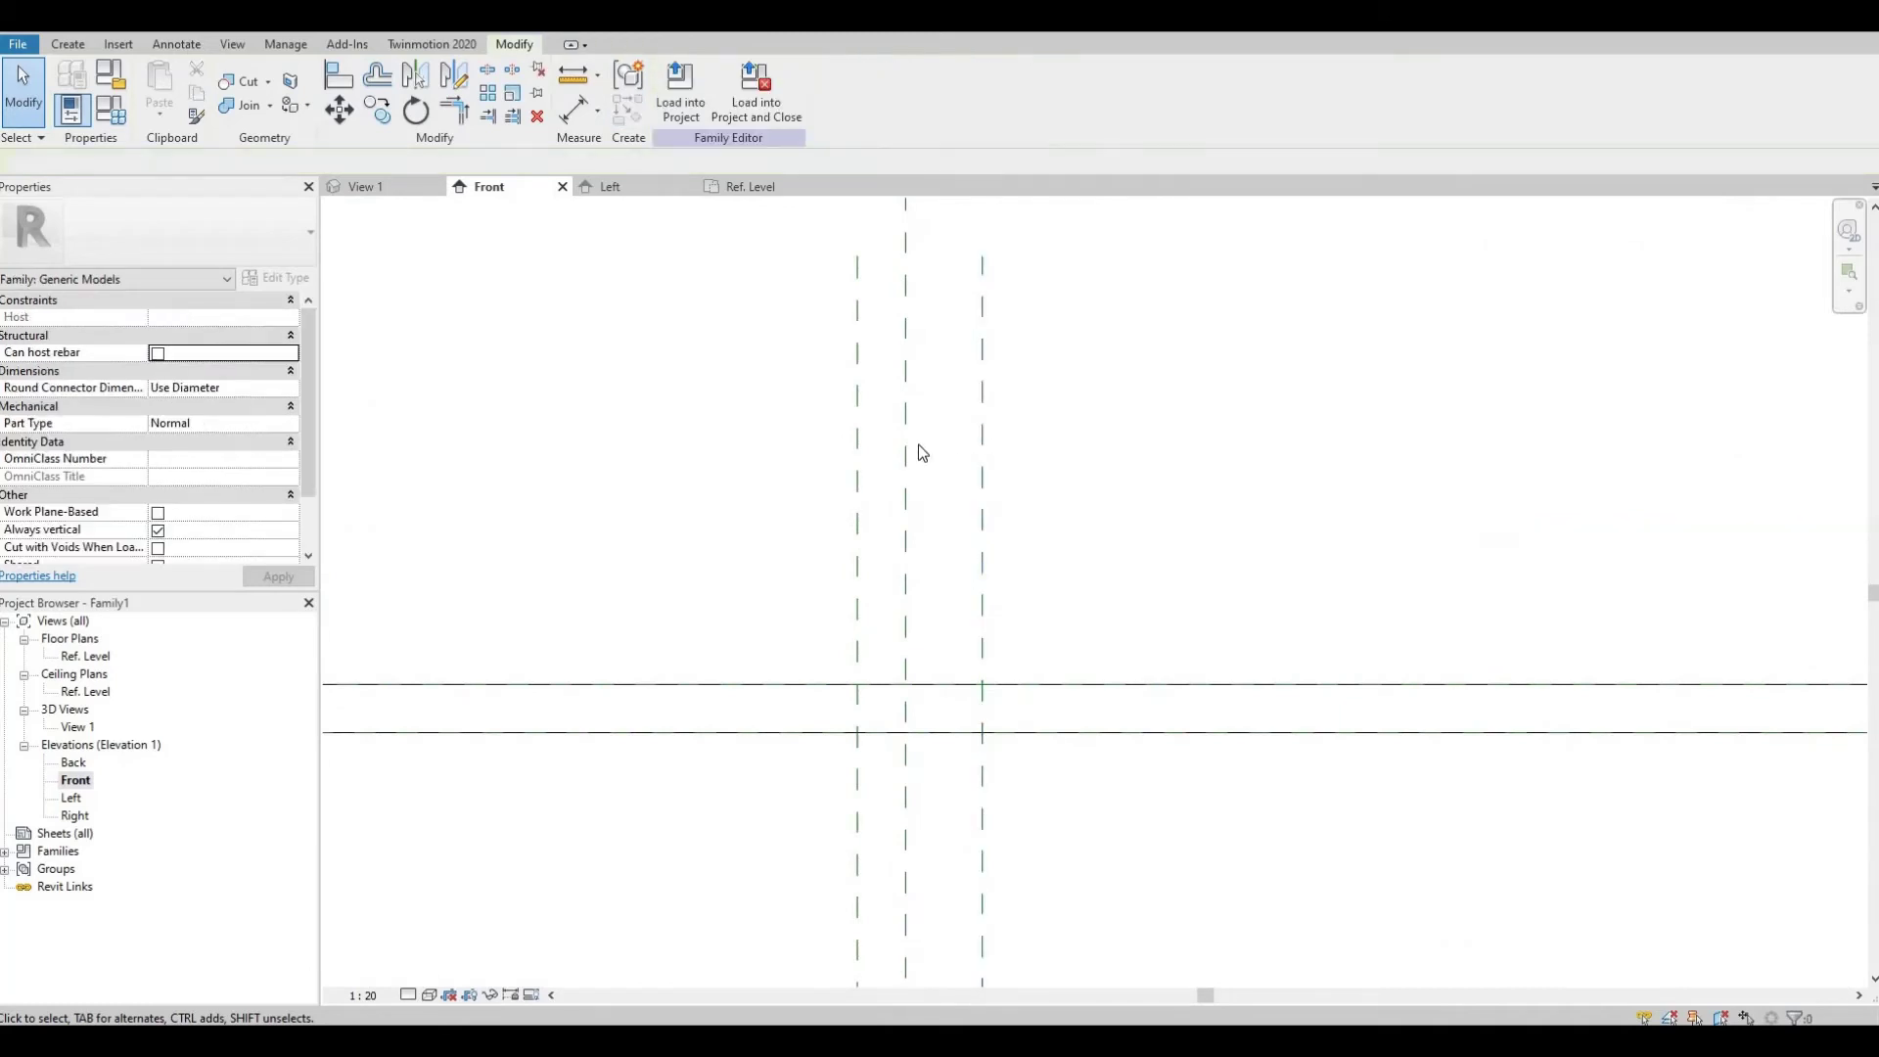
click(857, 456)
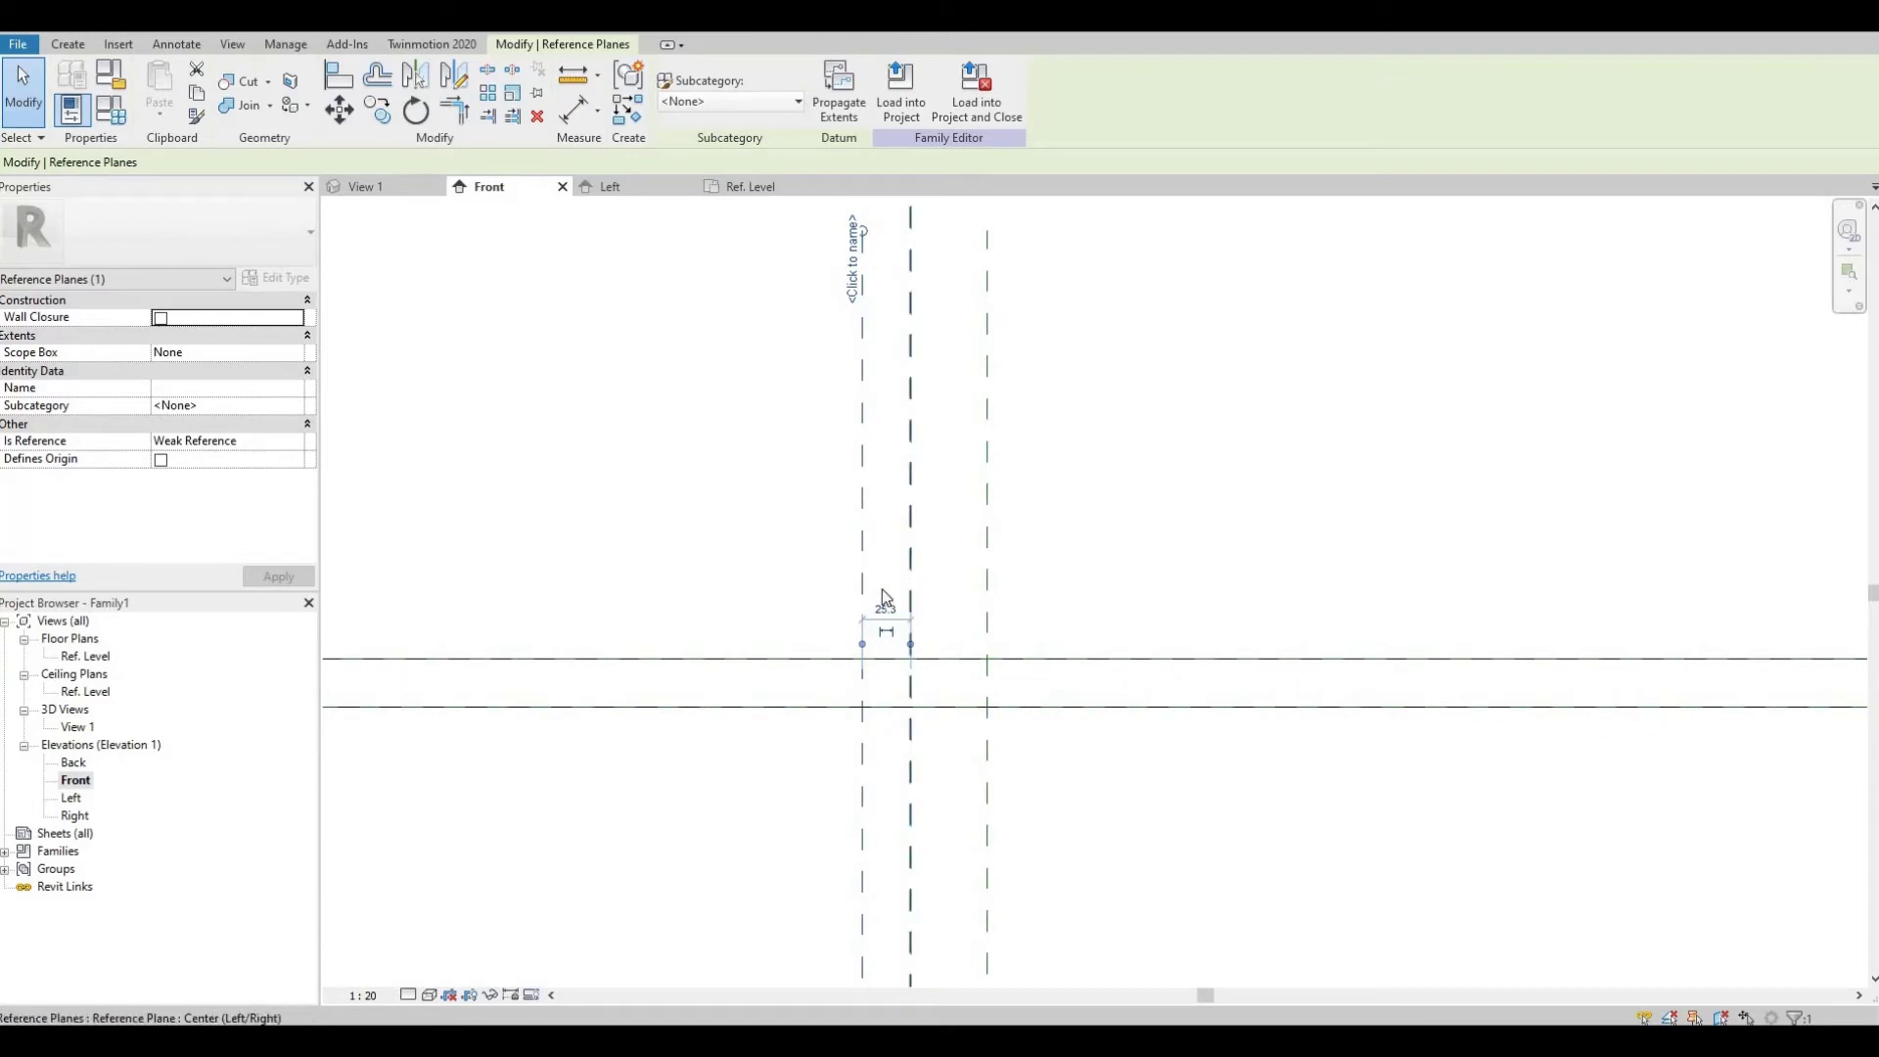
click(884, 607)
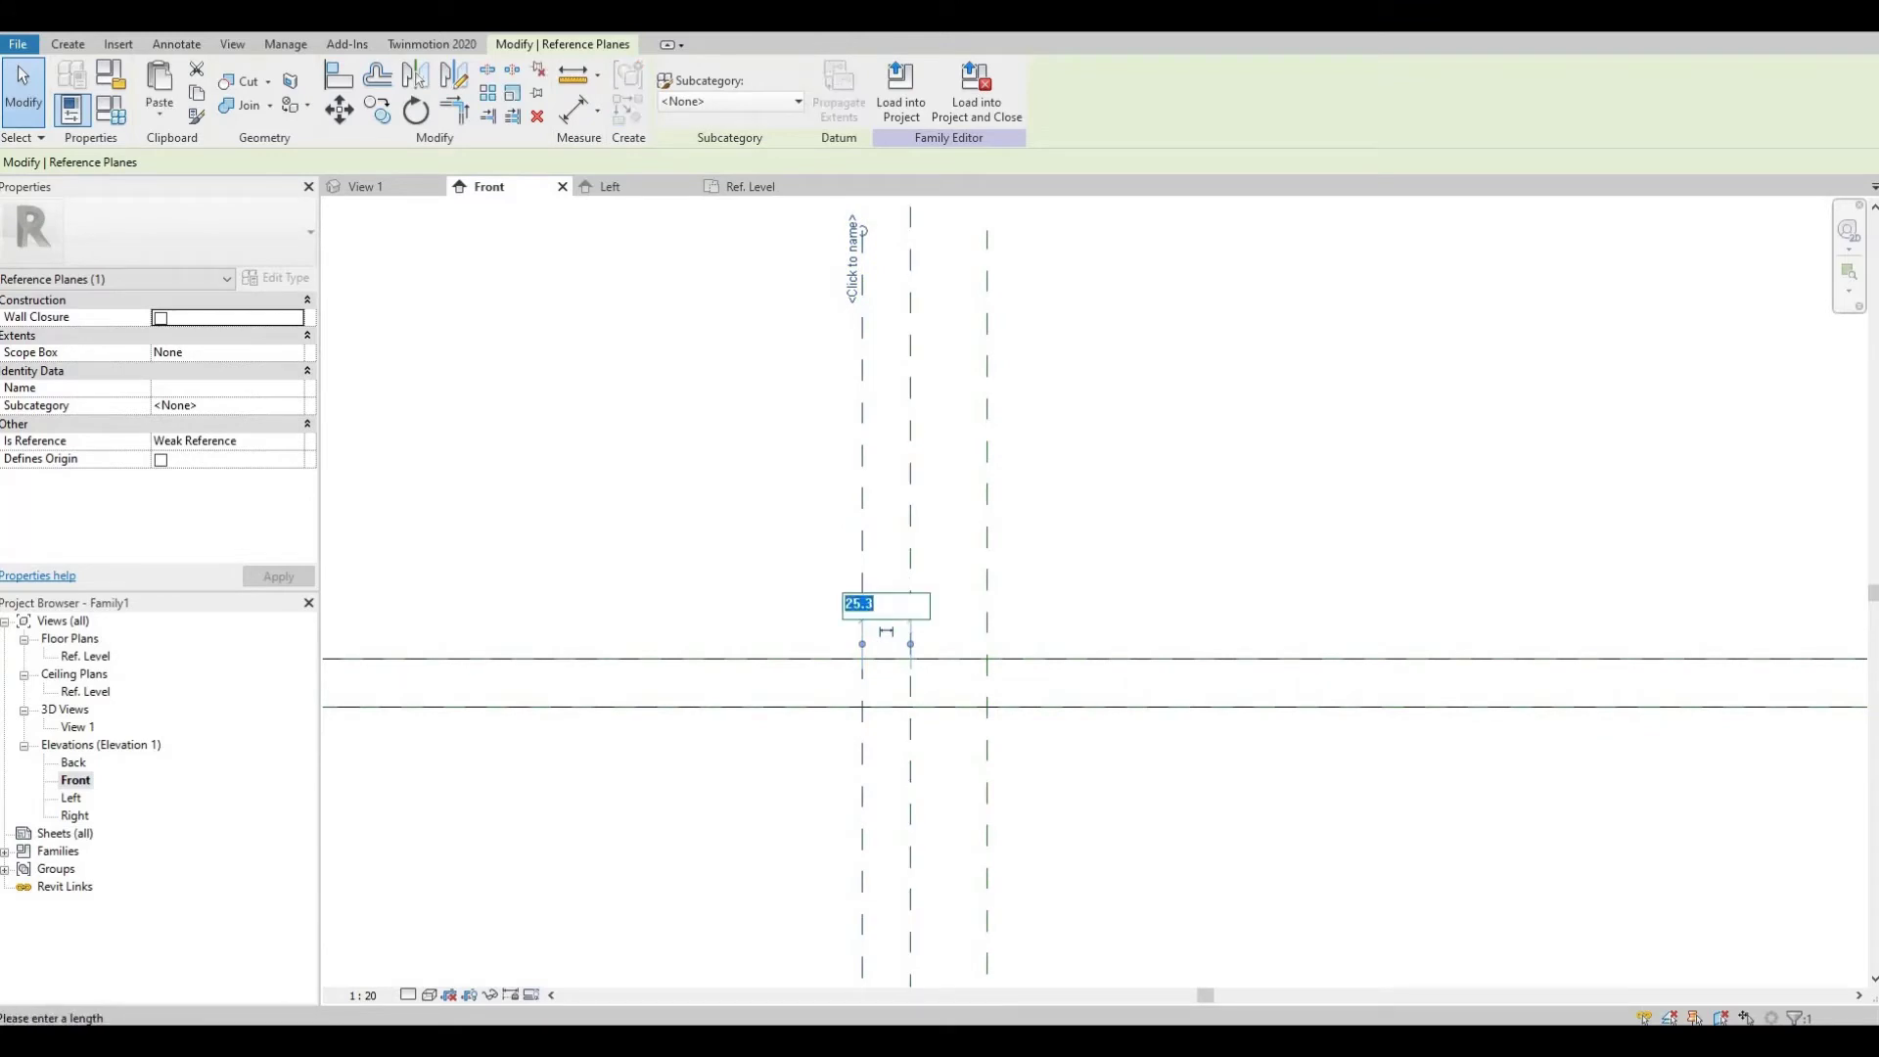
key(Return)
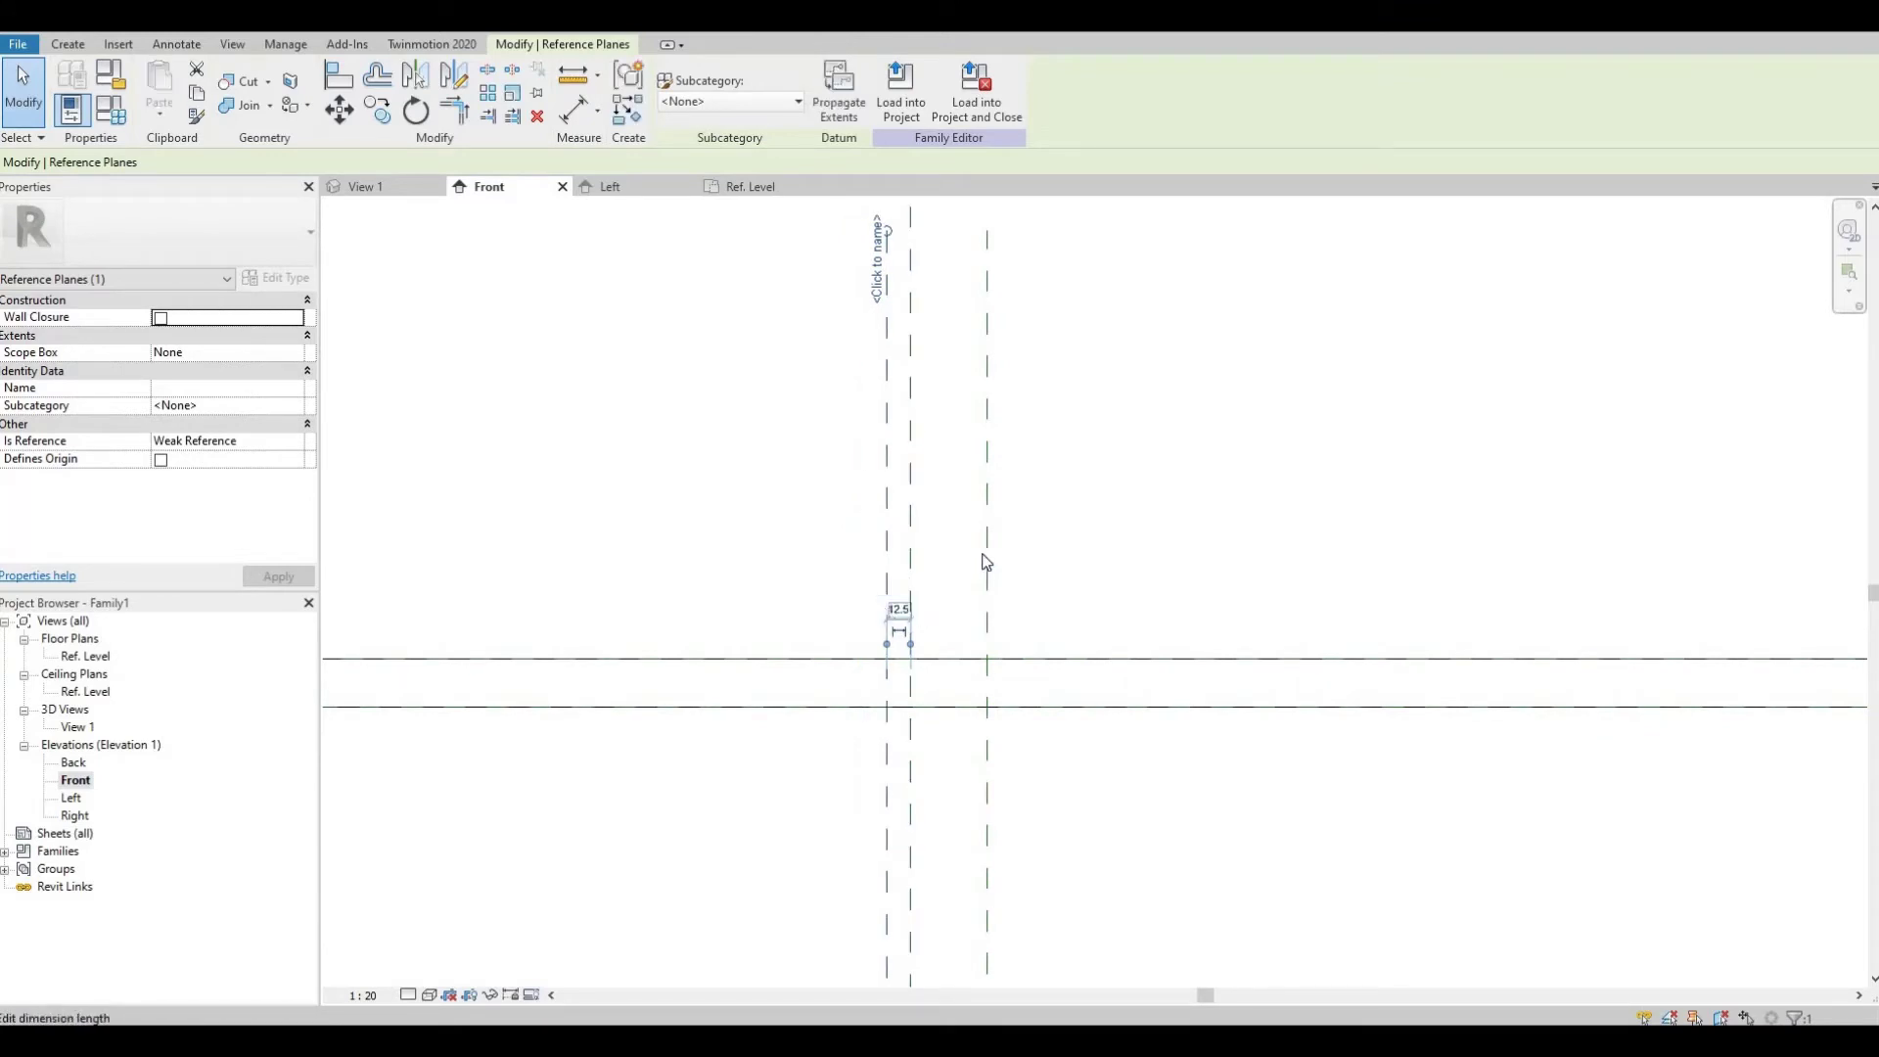
key(Escape)
- Set the reference plane right of the Center (Left/Right) plane 12.5 mm away from it
click(983, 629)
click(949, 643)
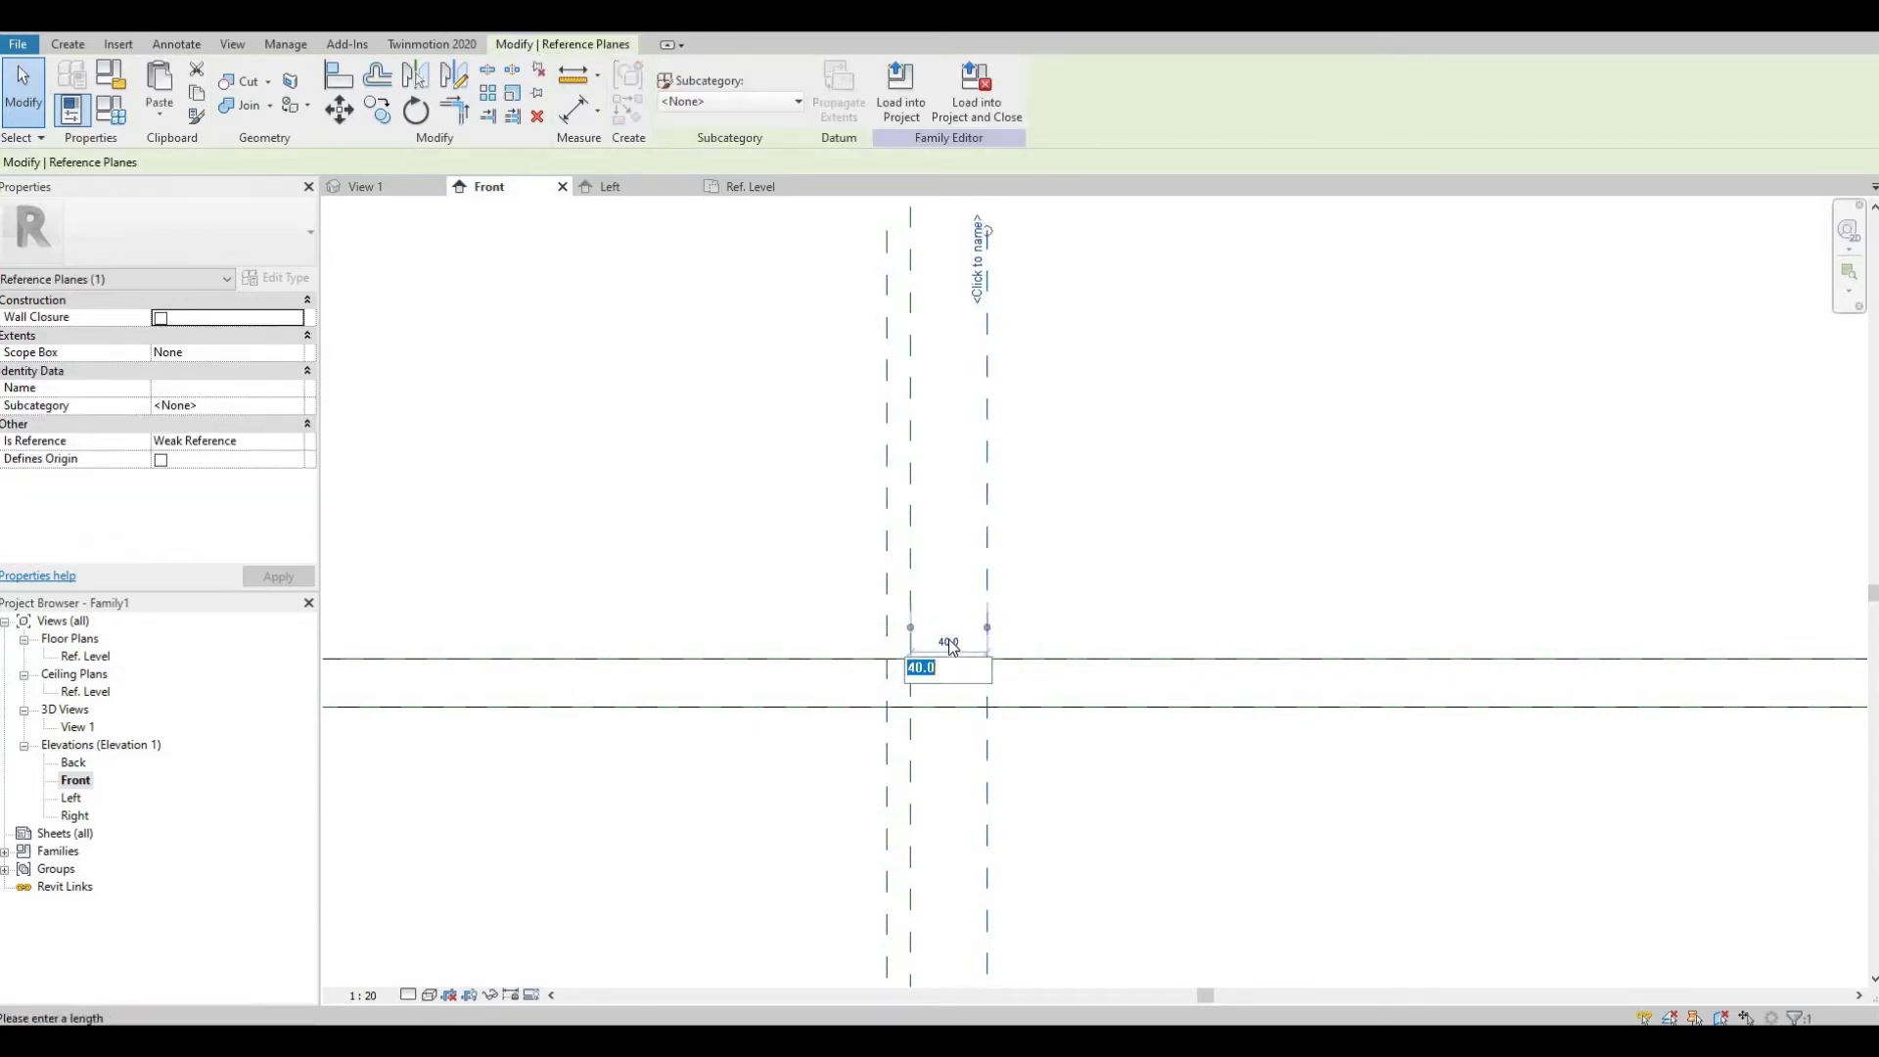
text(12.5)
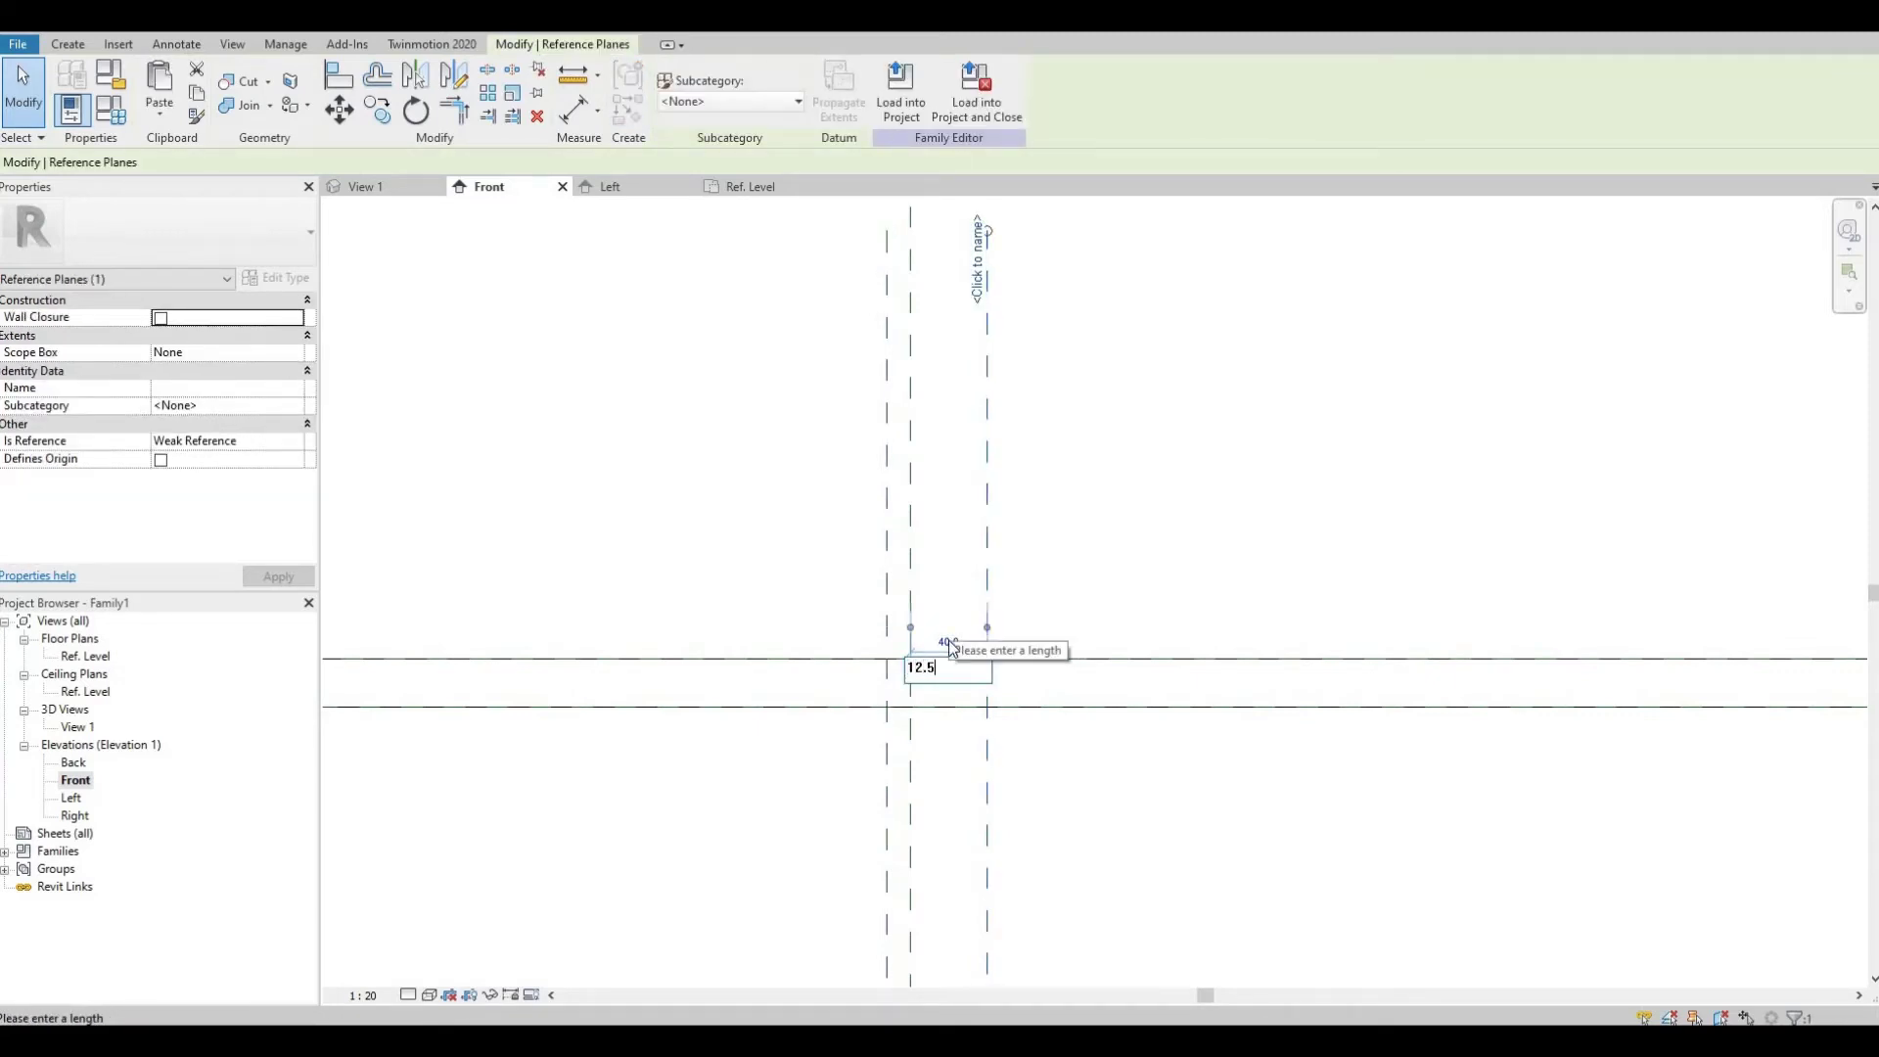
key(Return)
key(Escape)
scroll(1070, 464, down, 3)
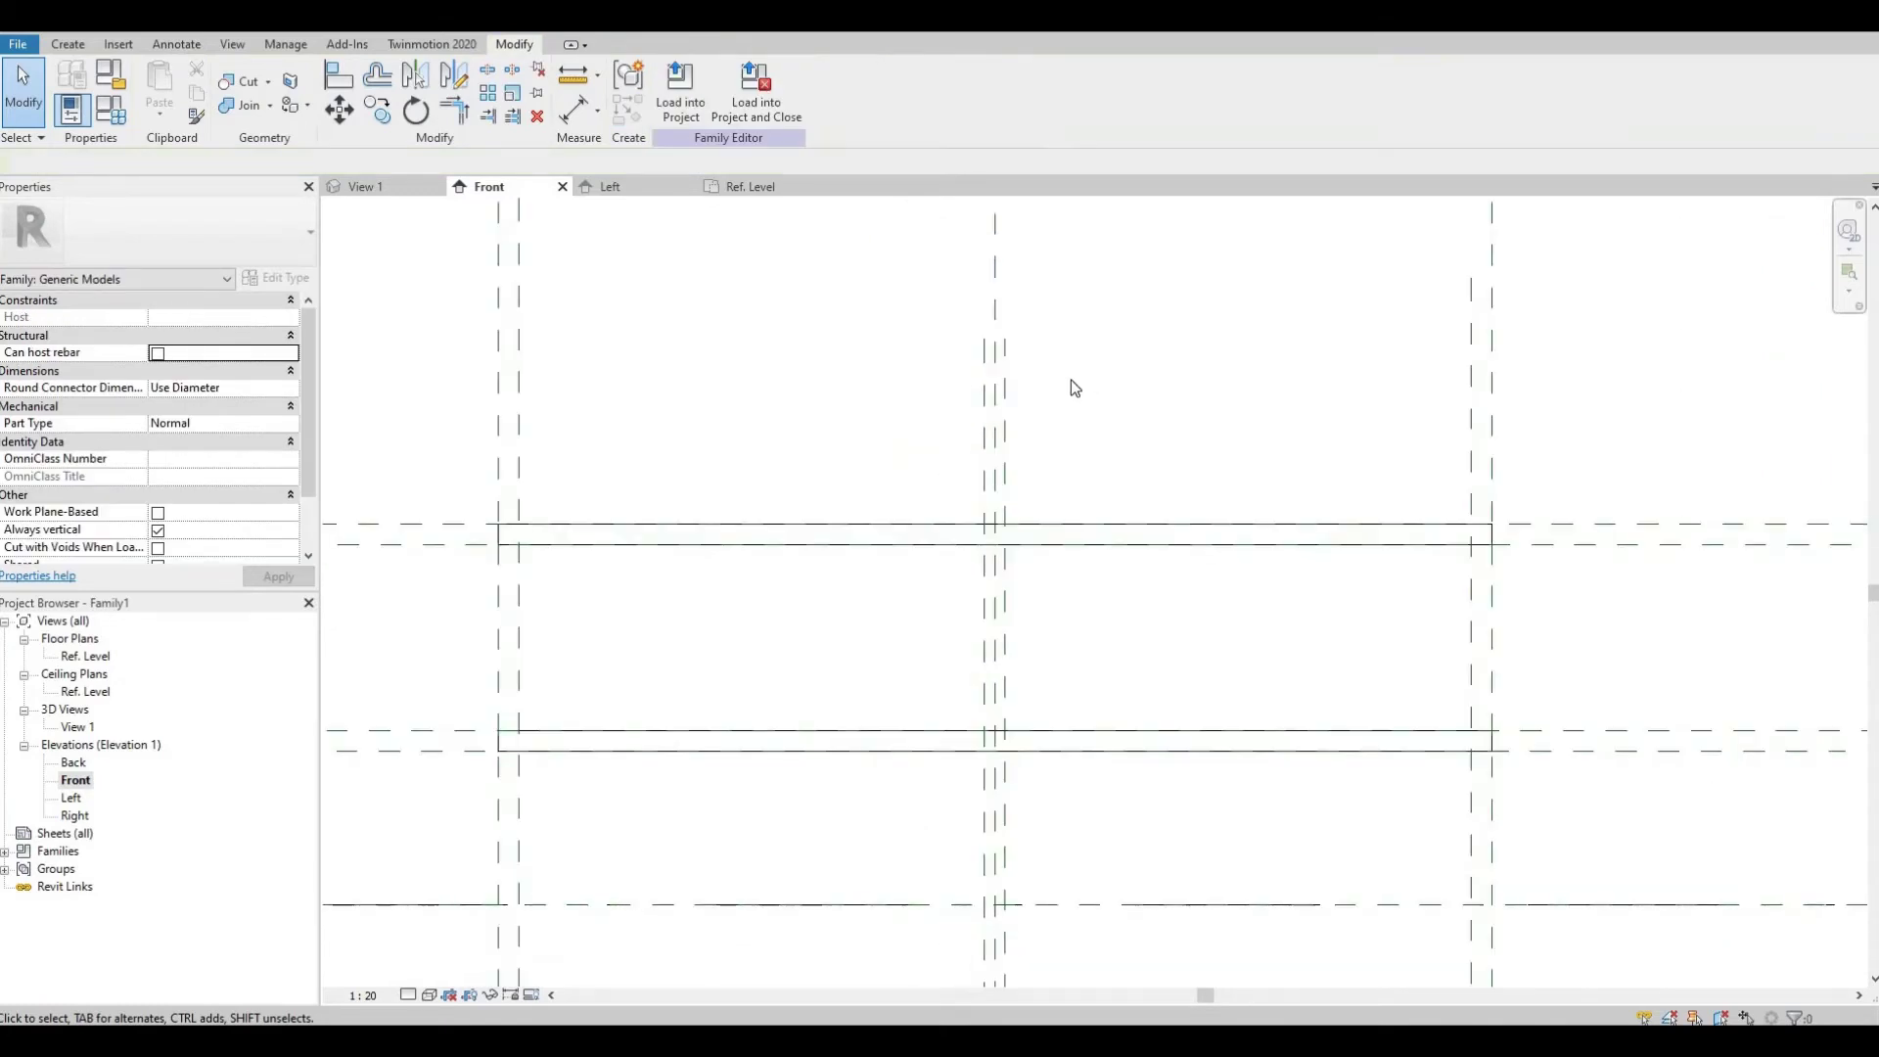
mouse_move(971, 568)
middle_down()
mouse_move(982, 479)
mouse_move(981, 540)
middle_up()
middle_drag(861, 419, 862, 428)
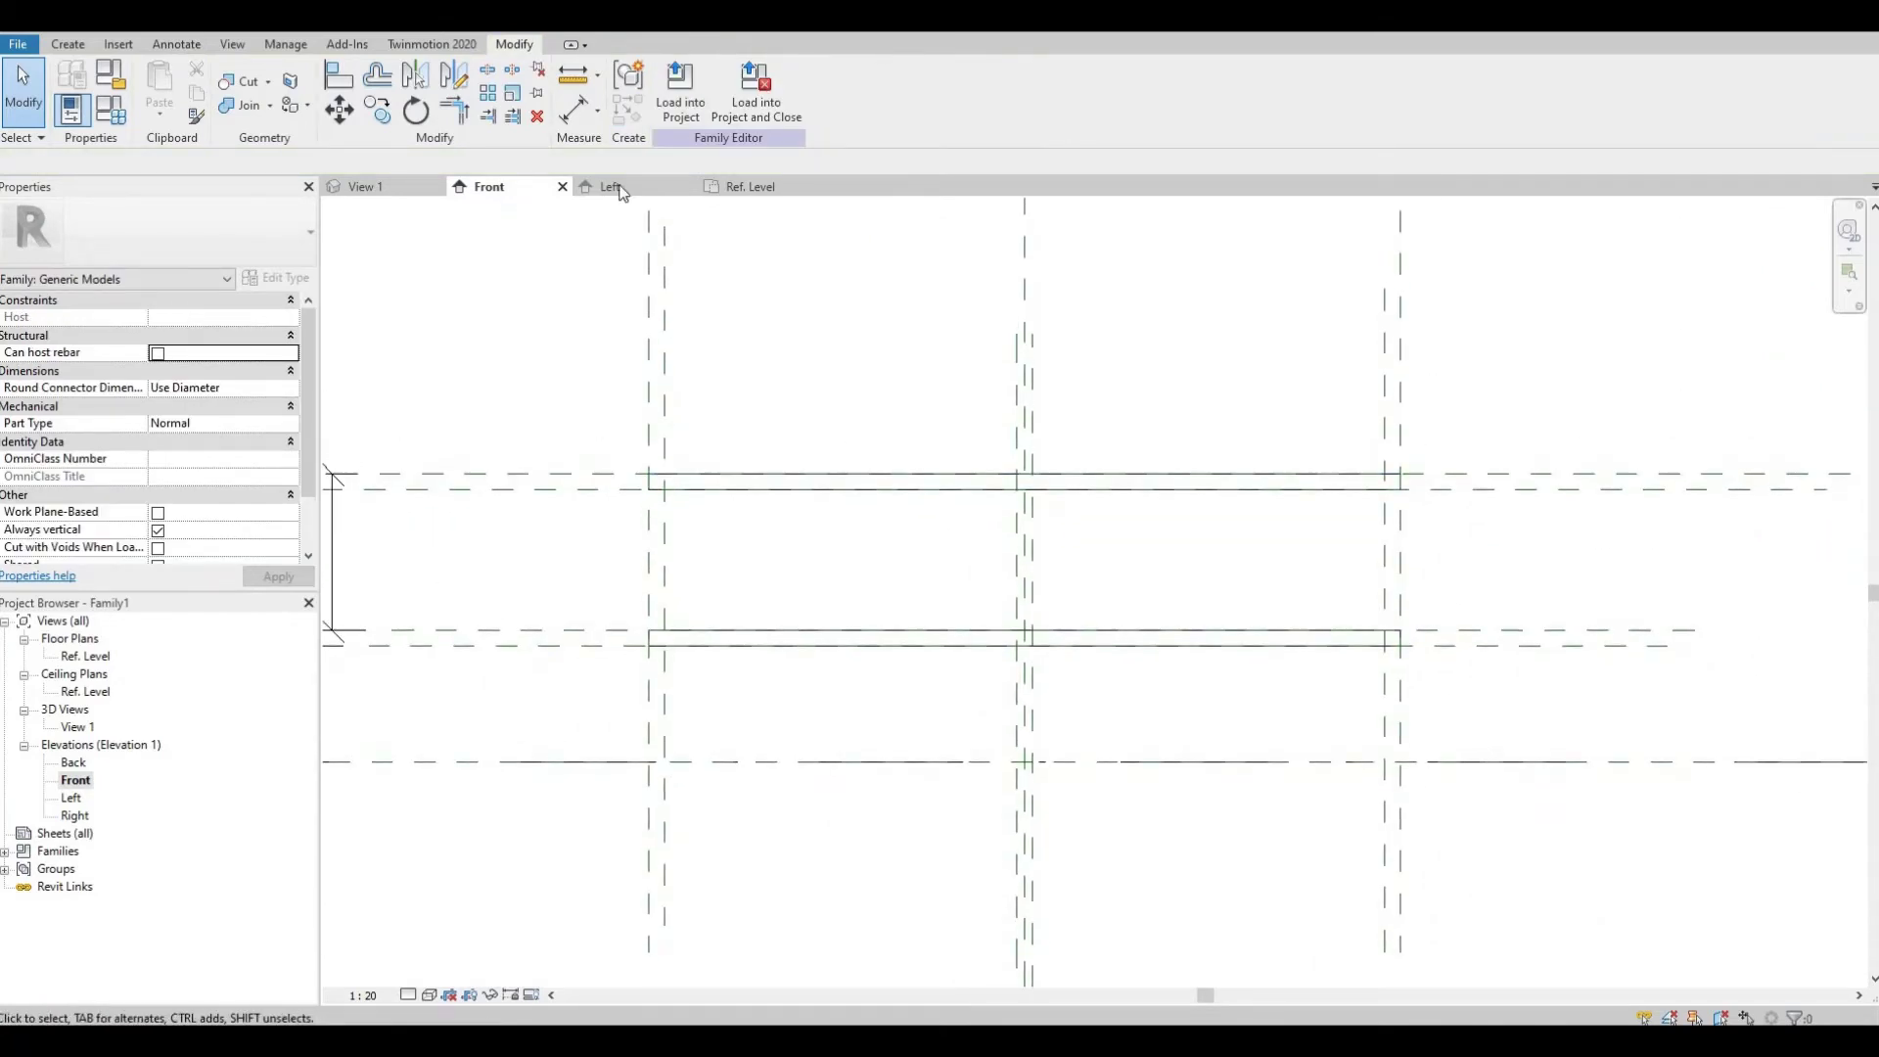
- Extrude a 25 × 225 mm rectangle at the table's left end between shelf and tabletop, locking its sides to the vertical reference planes
click(65, 44)
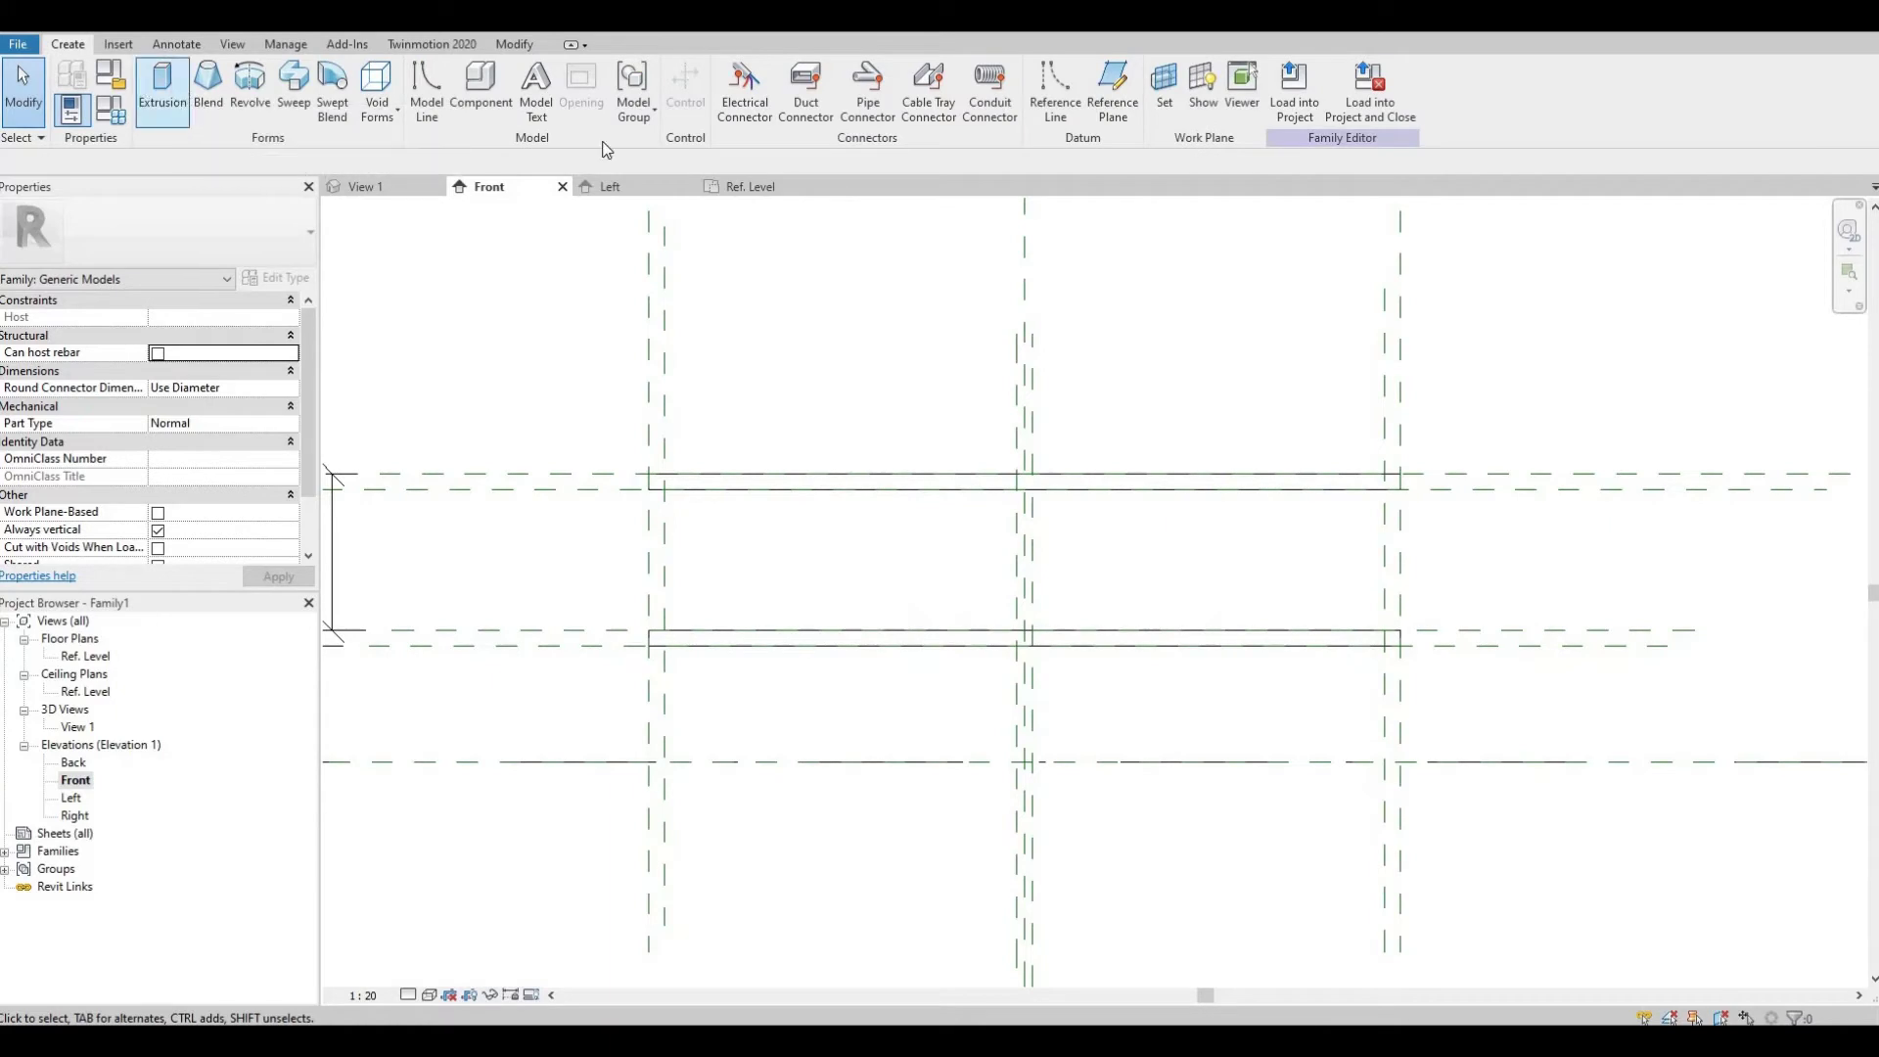
key(r)
key(c)
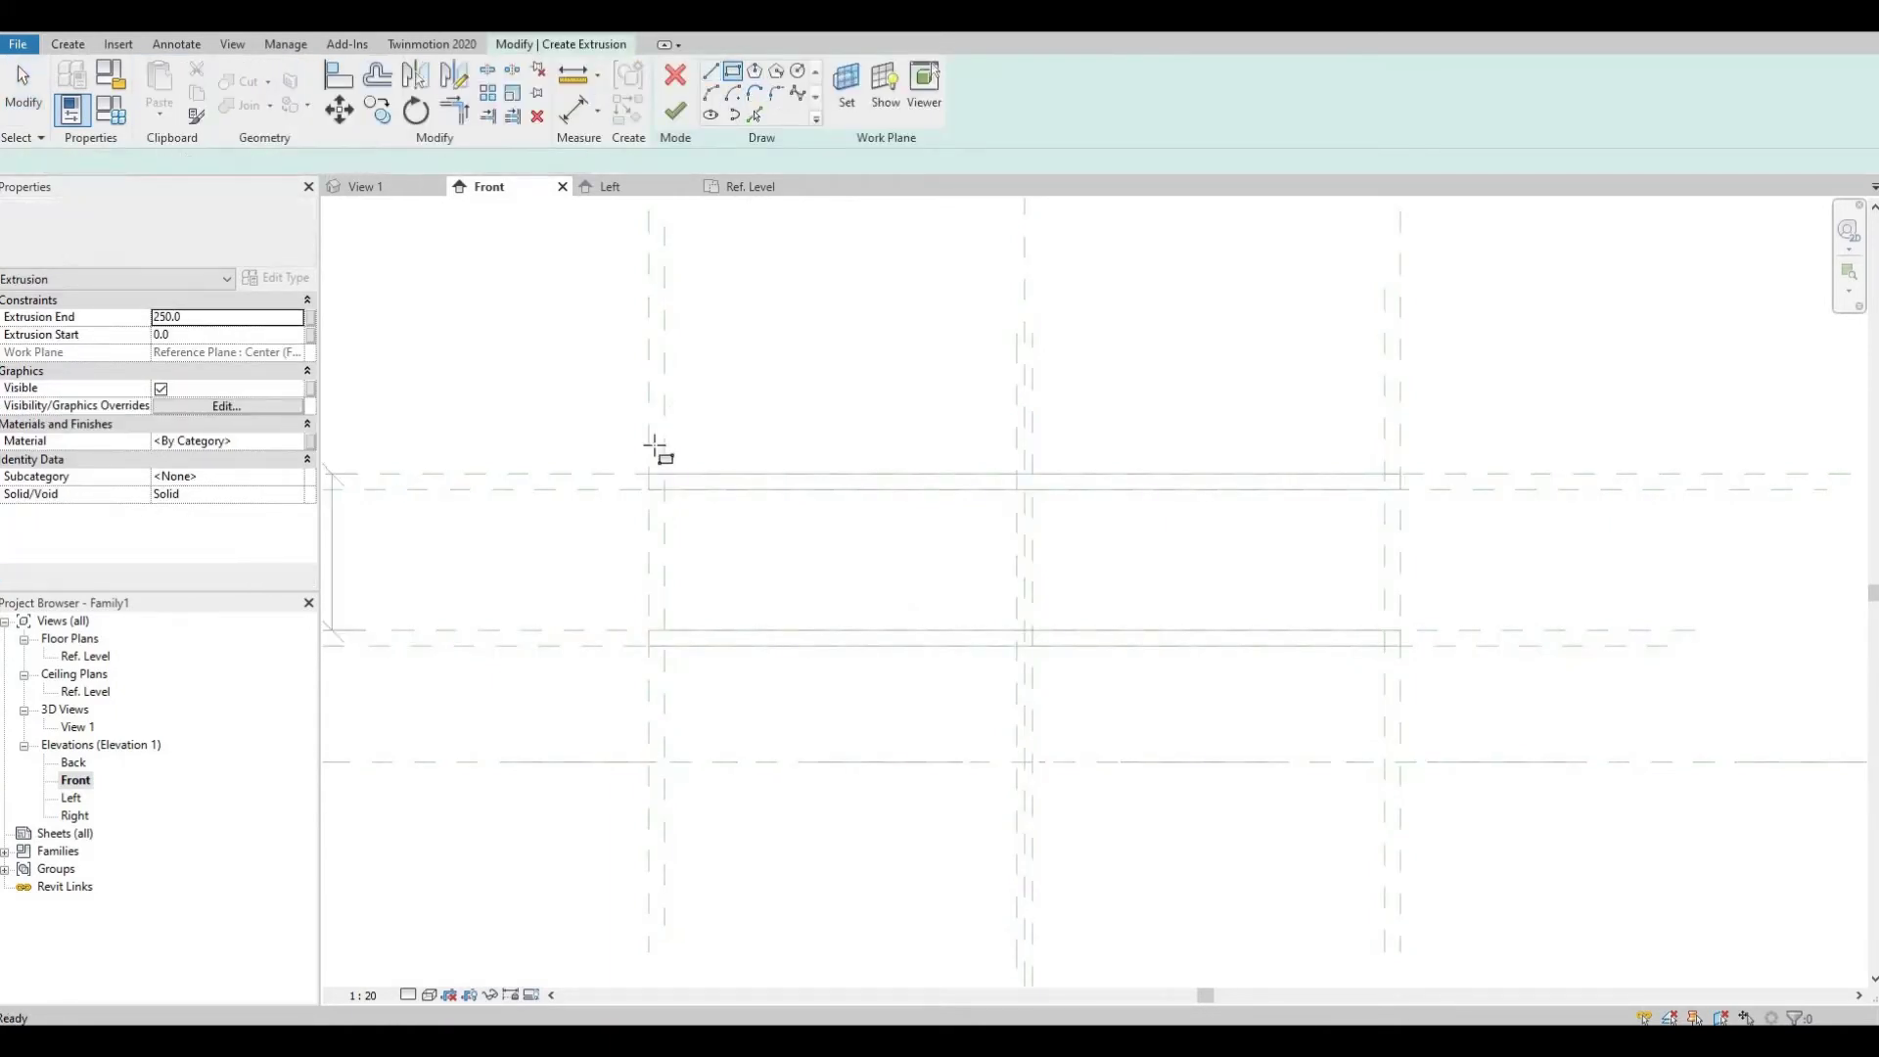
scroll(649, 501, up, 2)
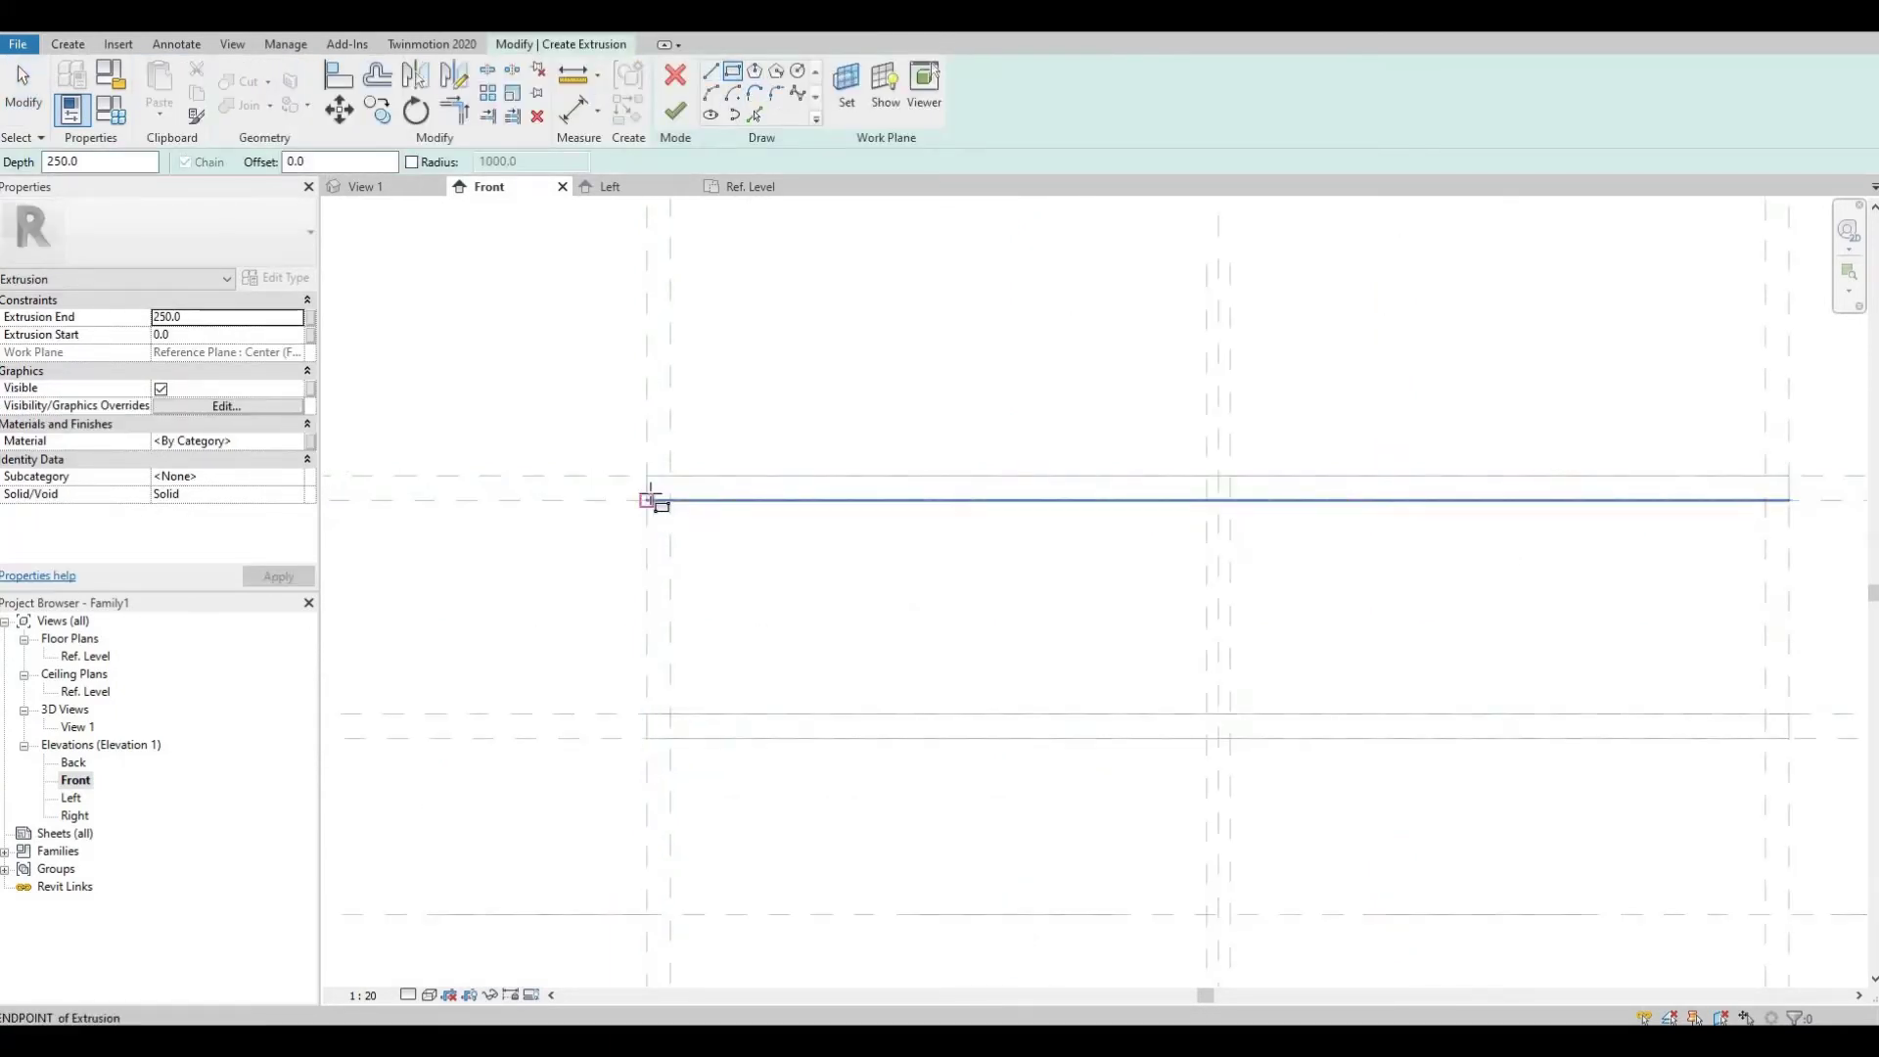
click(646, 501)
click(695, 677)
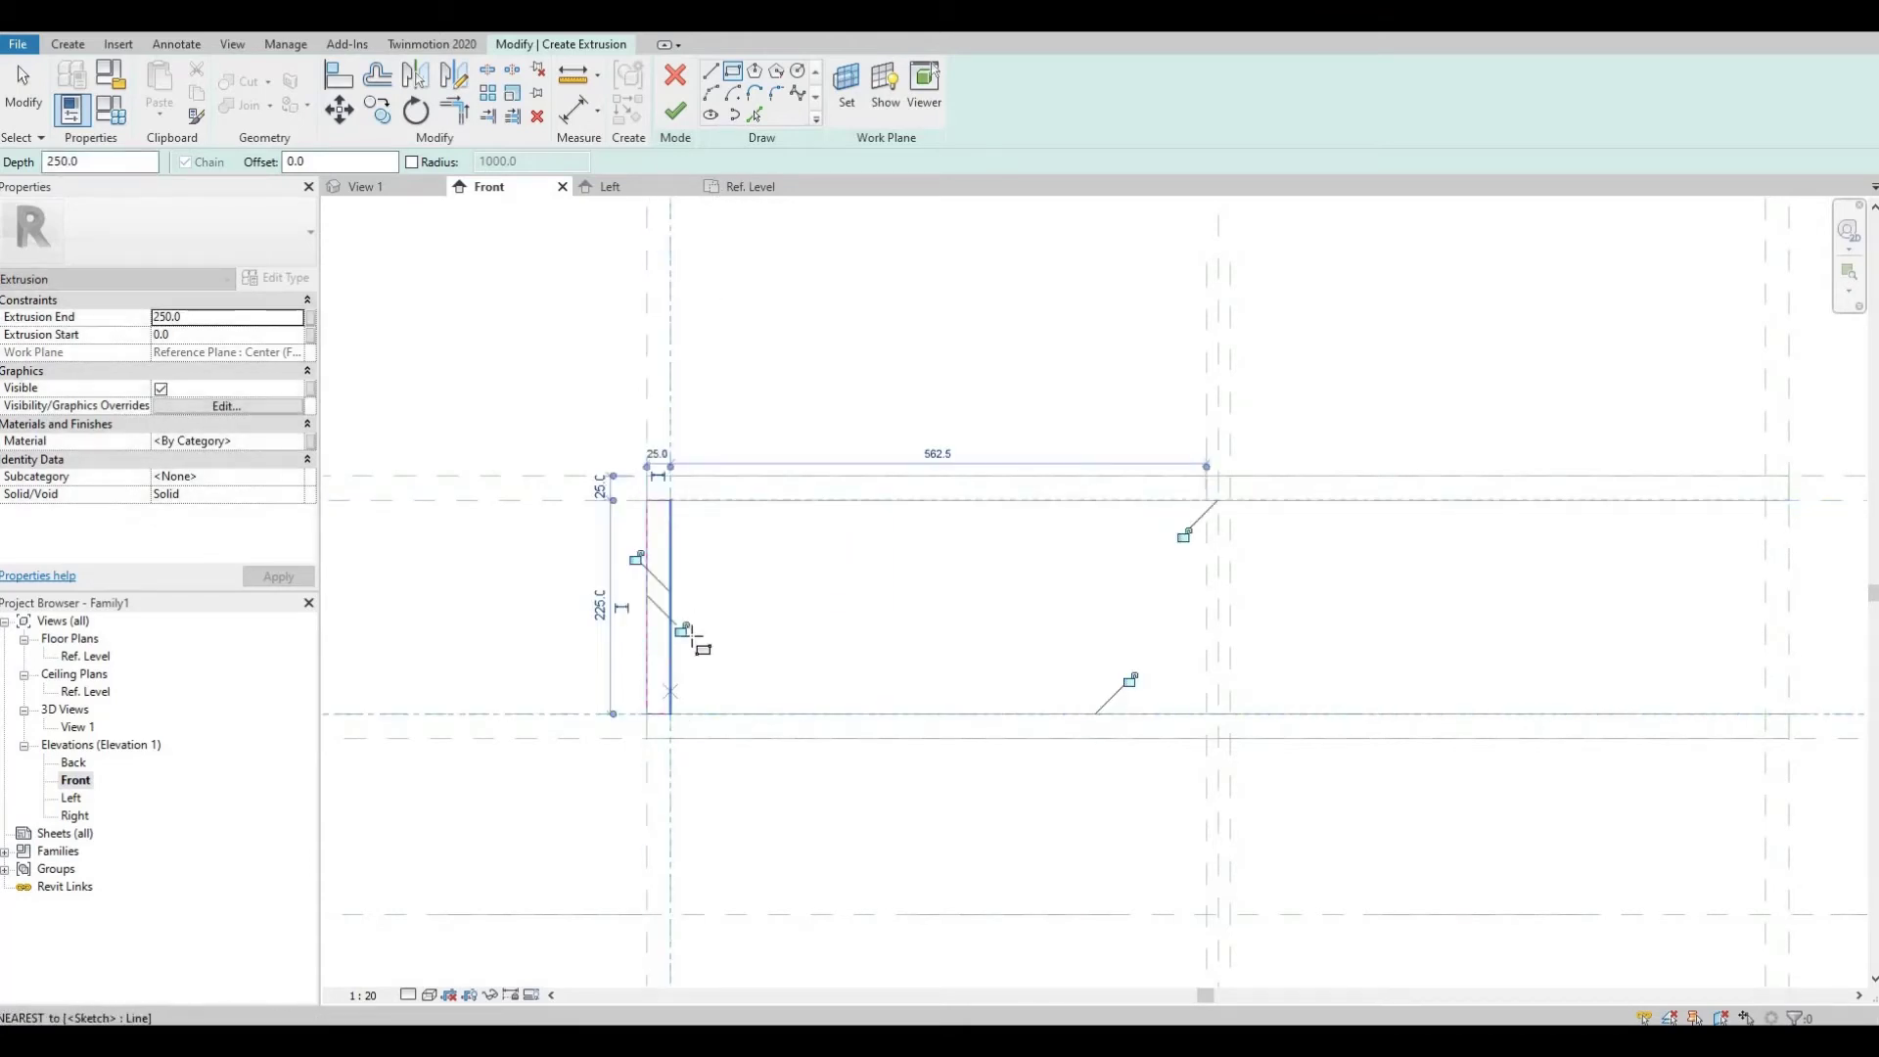
click(654, 599)
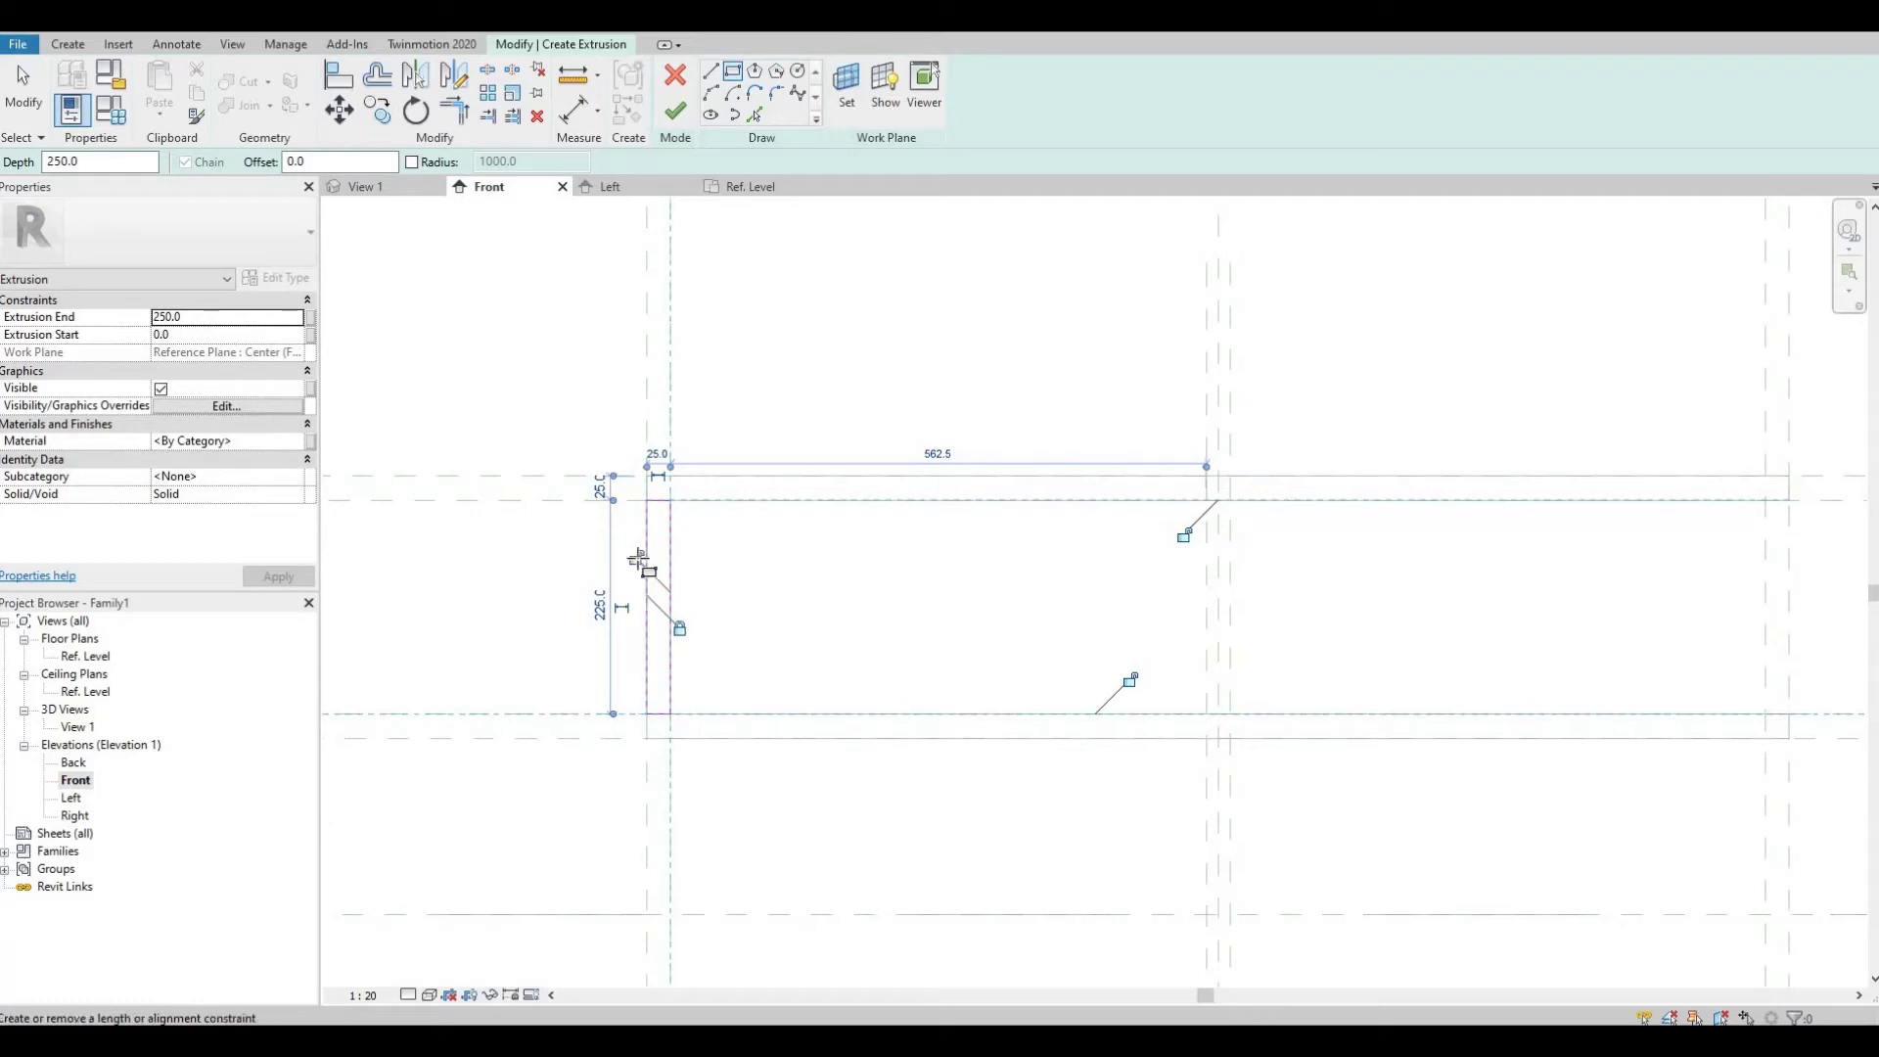
click(676, 113)
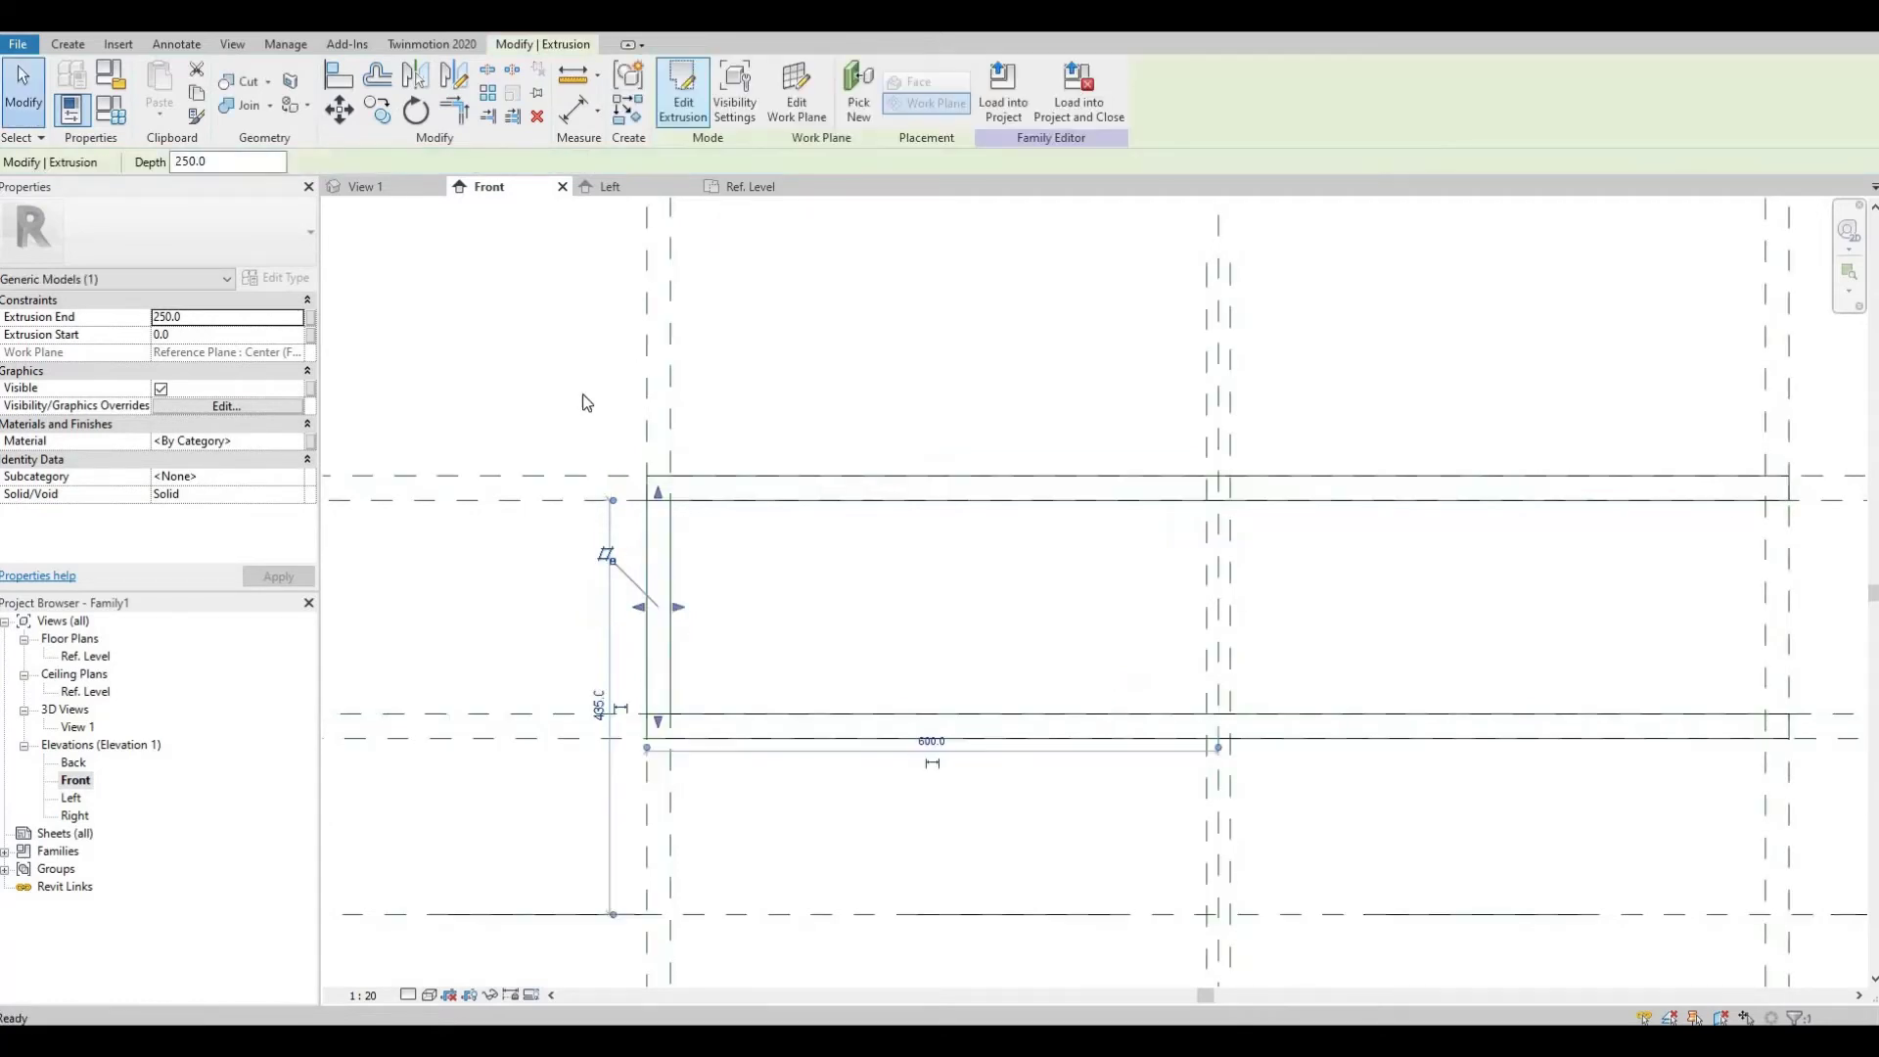
- In the Ref. Level plan, stretch the left end panel to the front and back reference planes and lock both edges
double_click(89, 658)
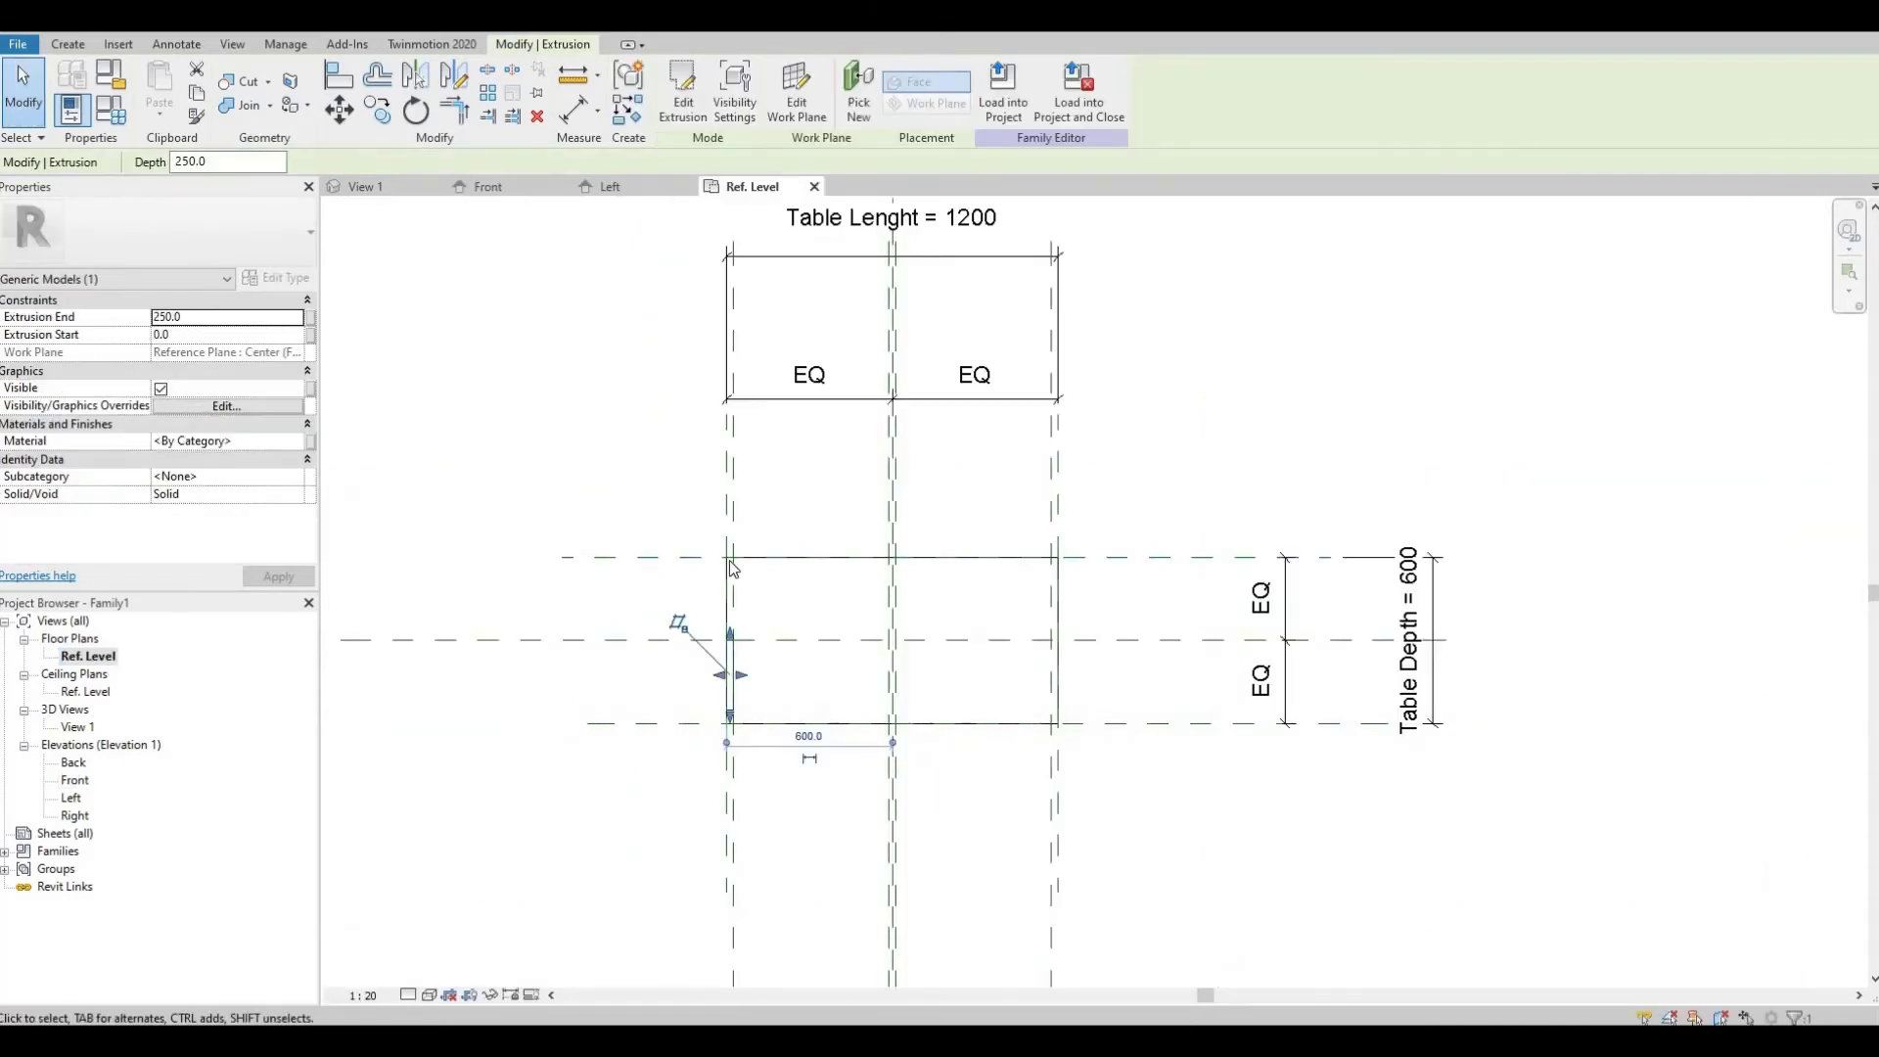
scroll(768, 574, up, 2)
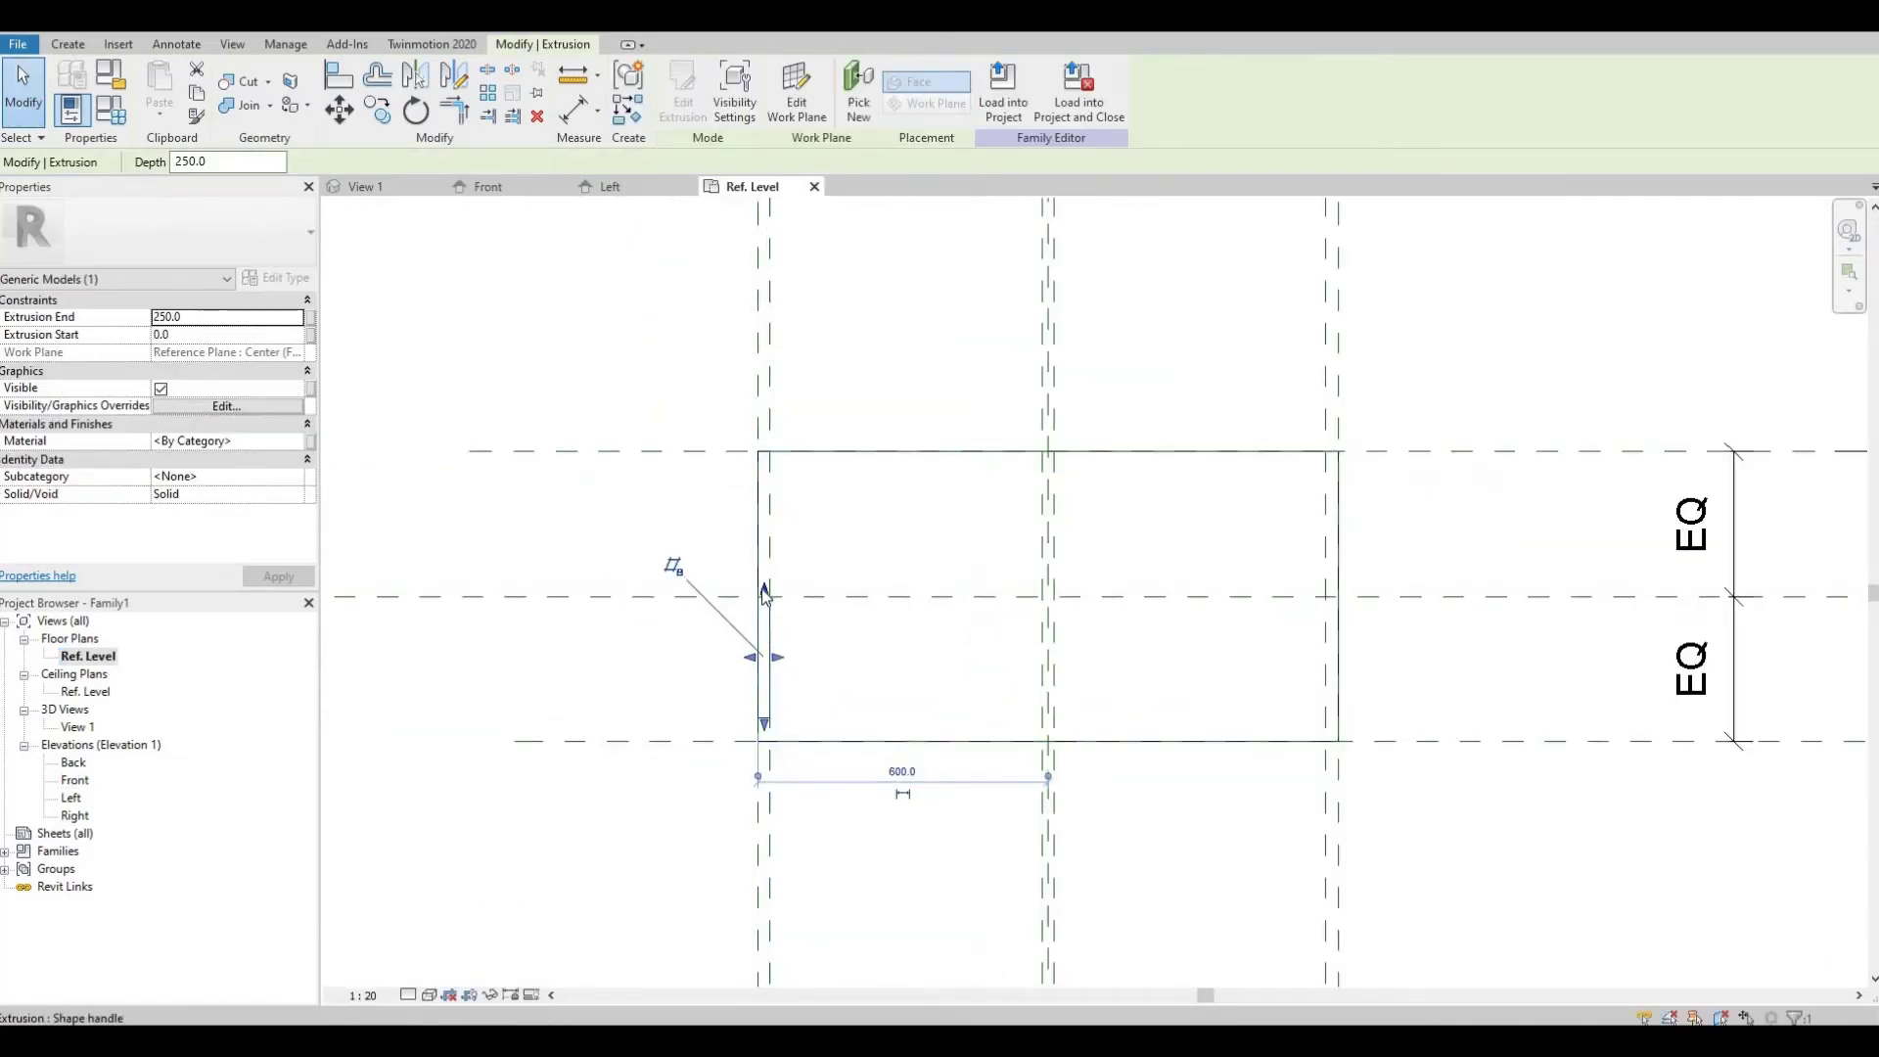
drag(764, 560, 764, 451)
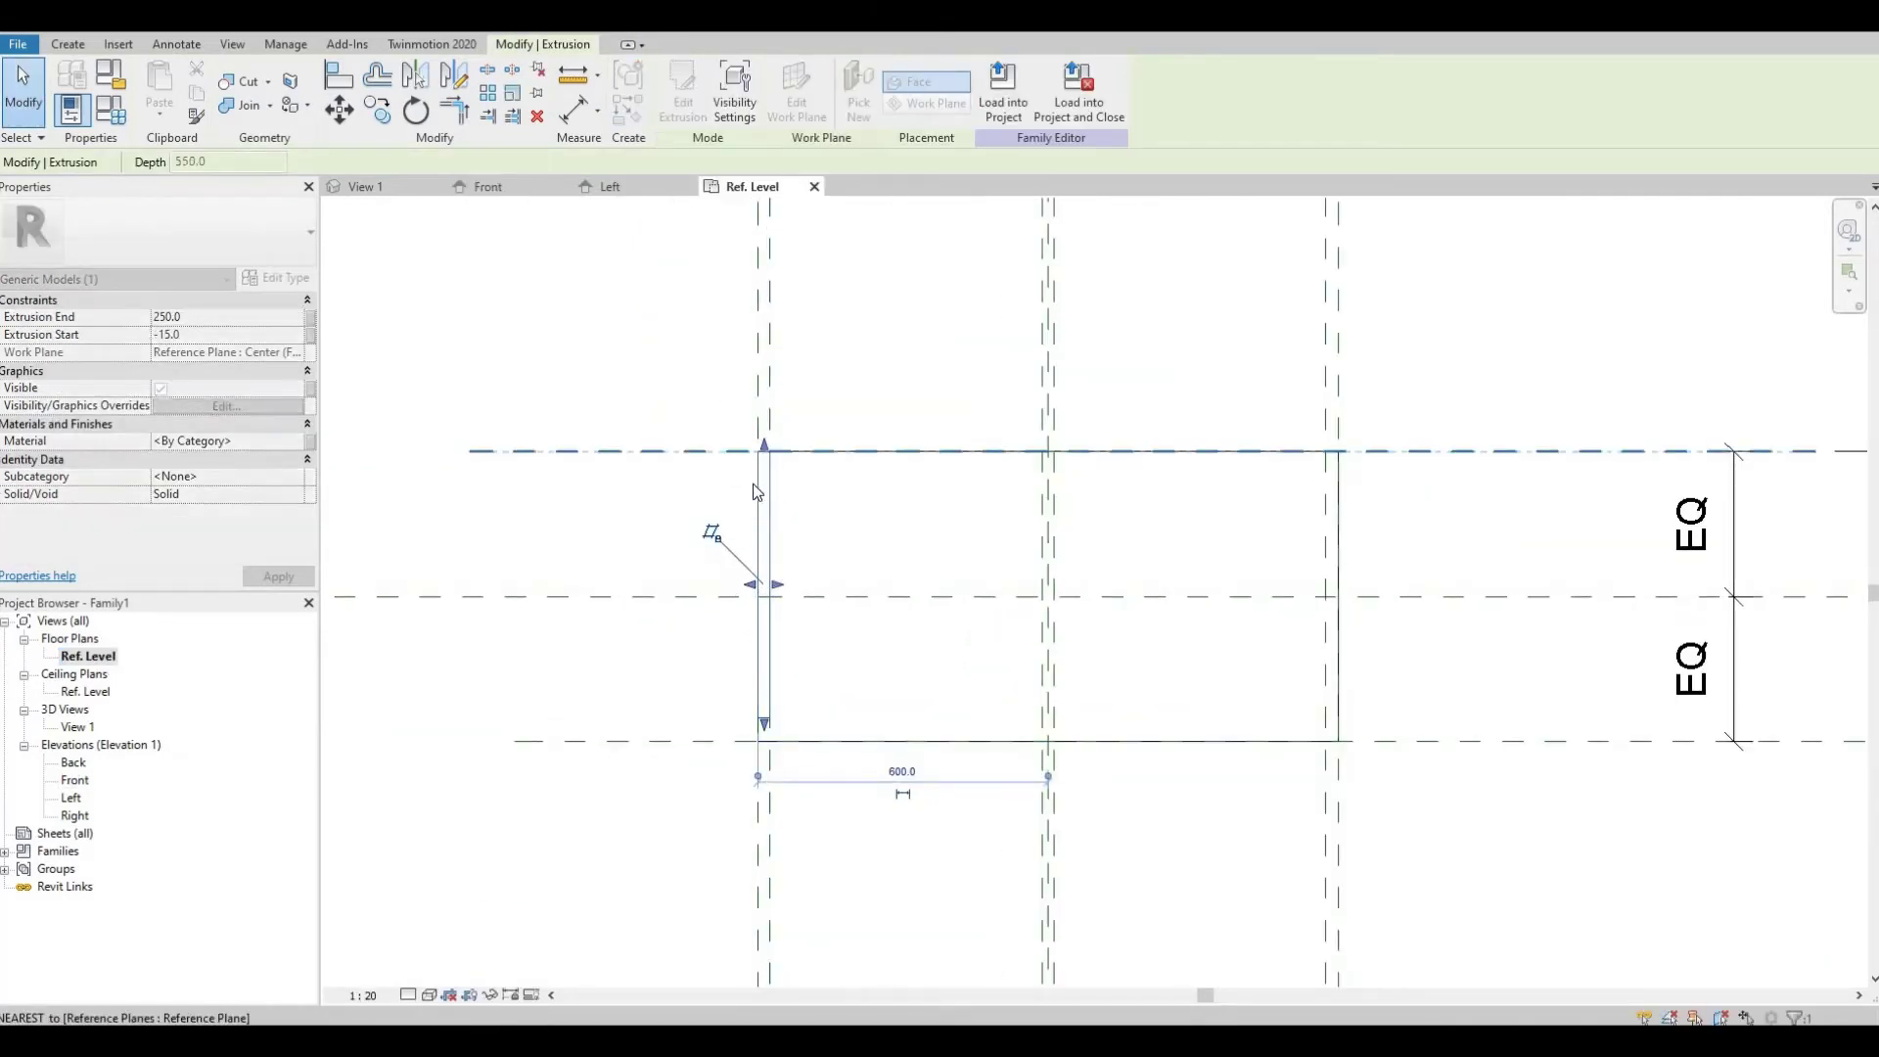
scroll(762, 727, up, 1)
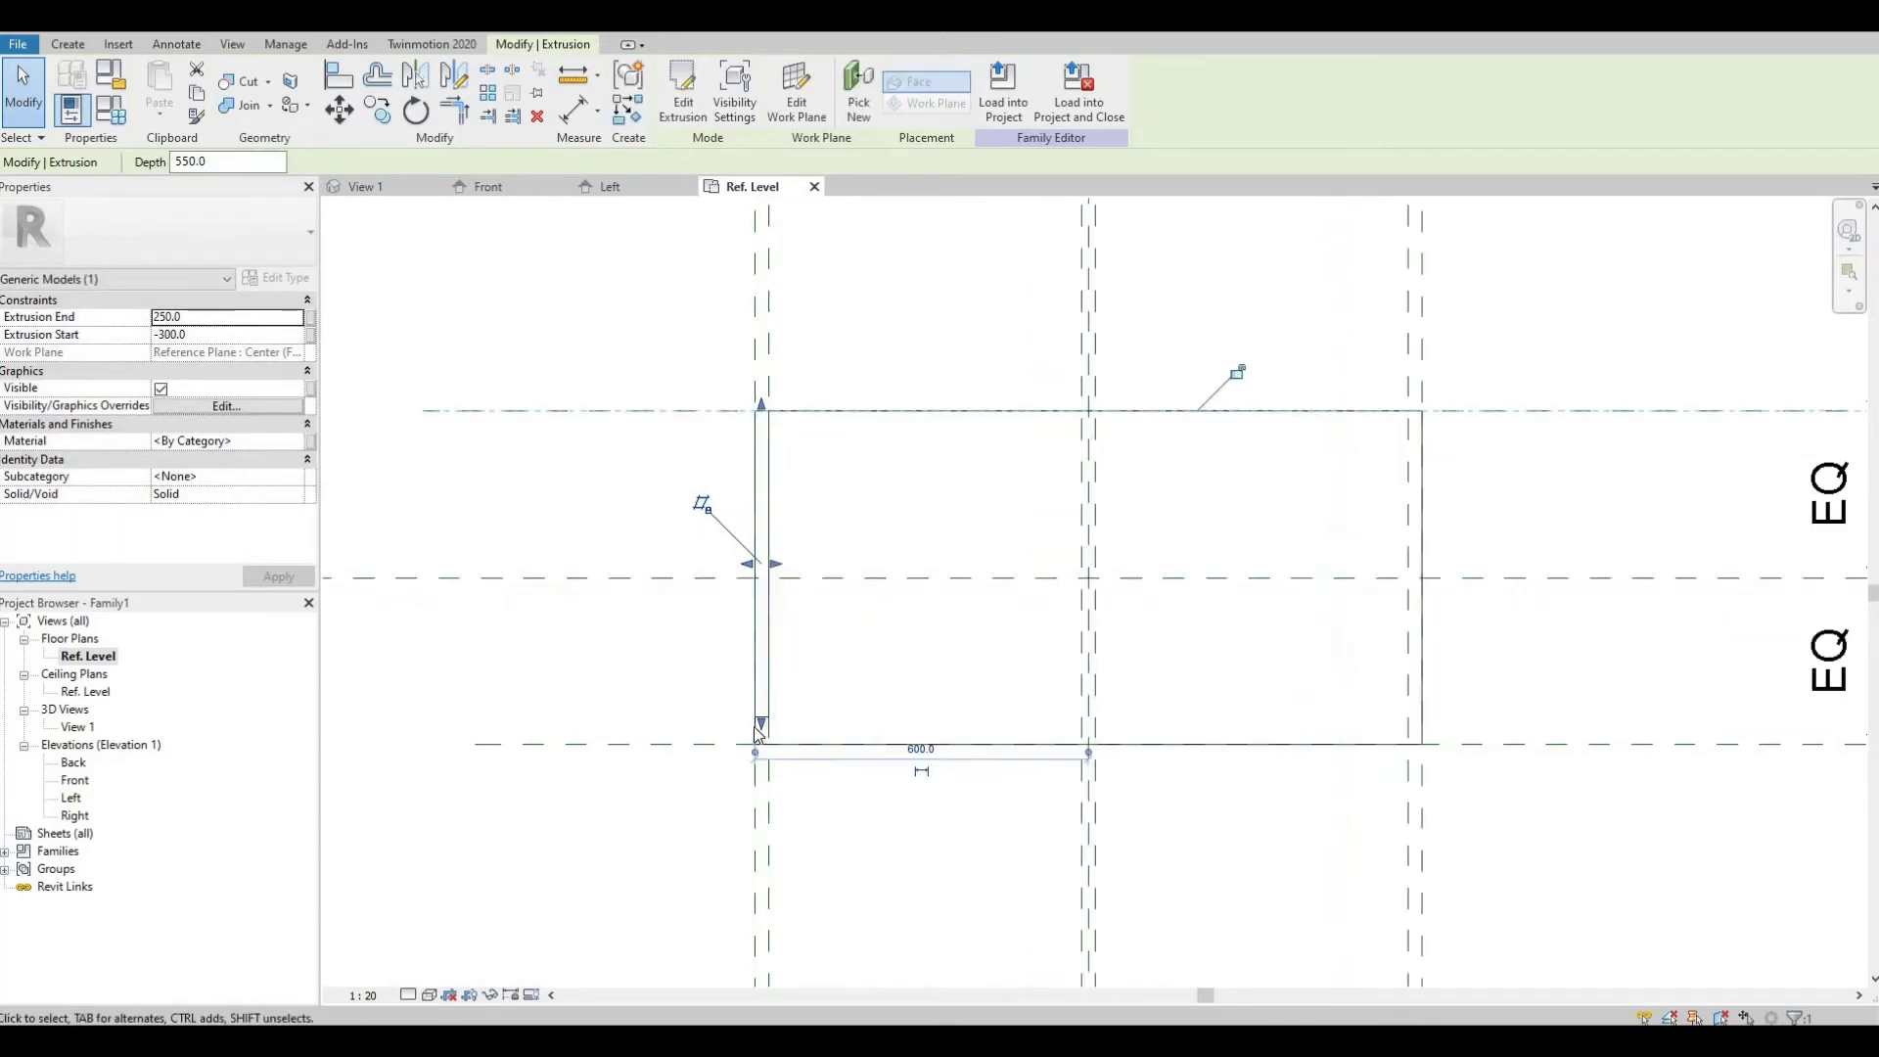
drag(761, 729, 759, 742)
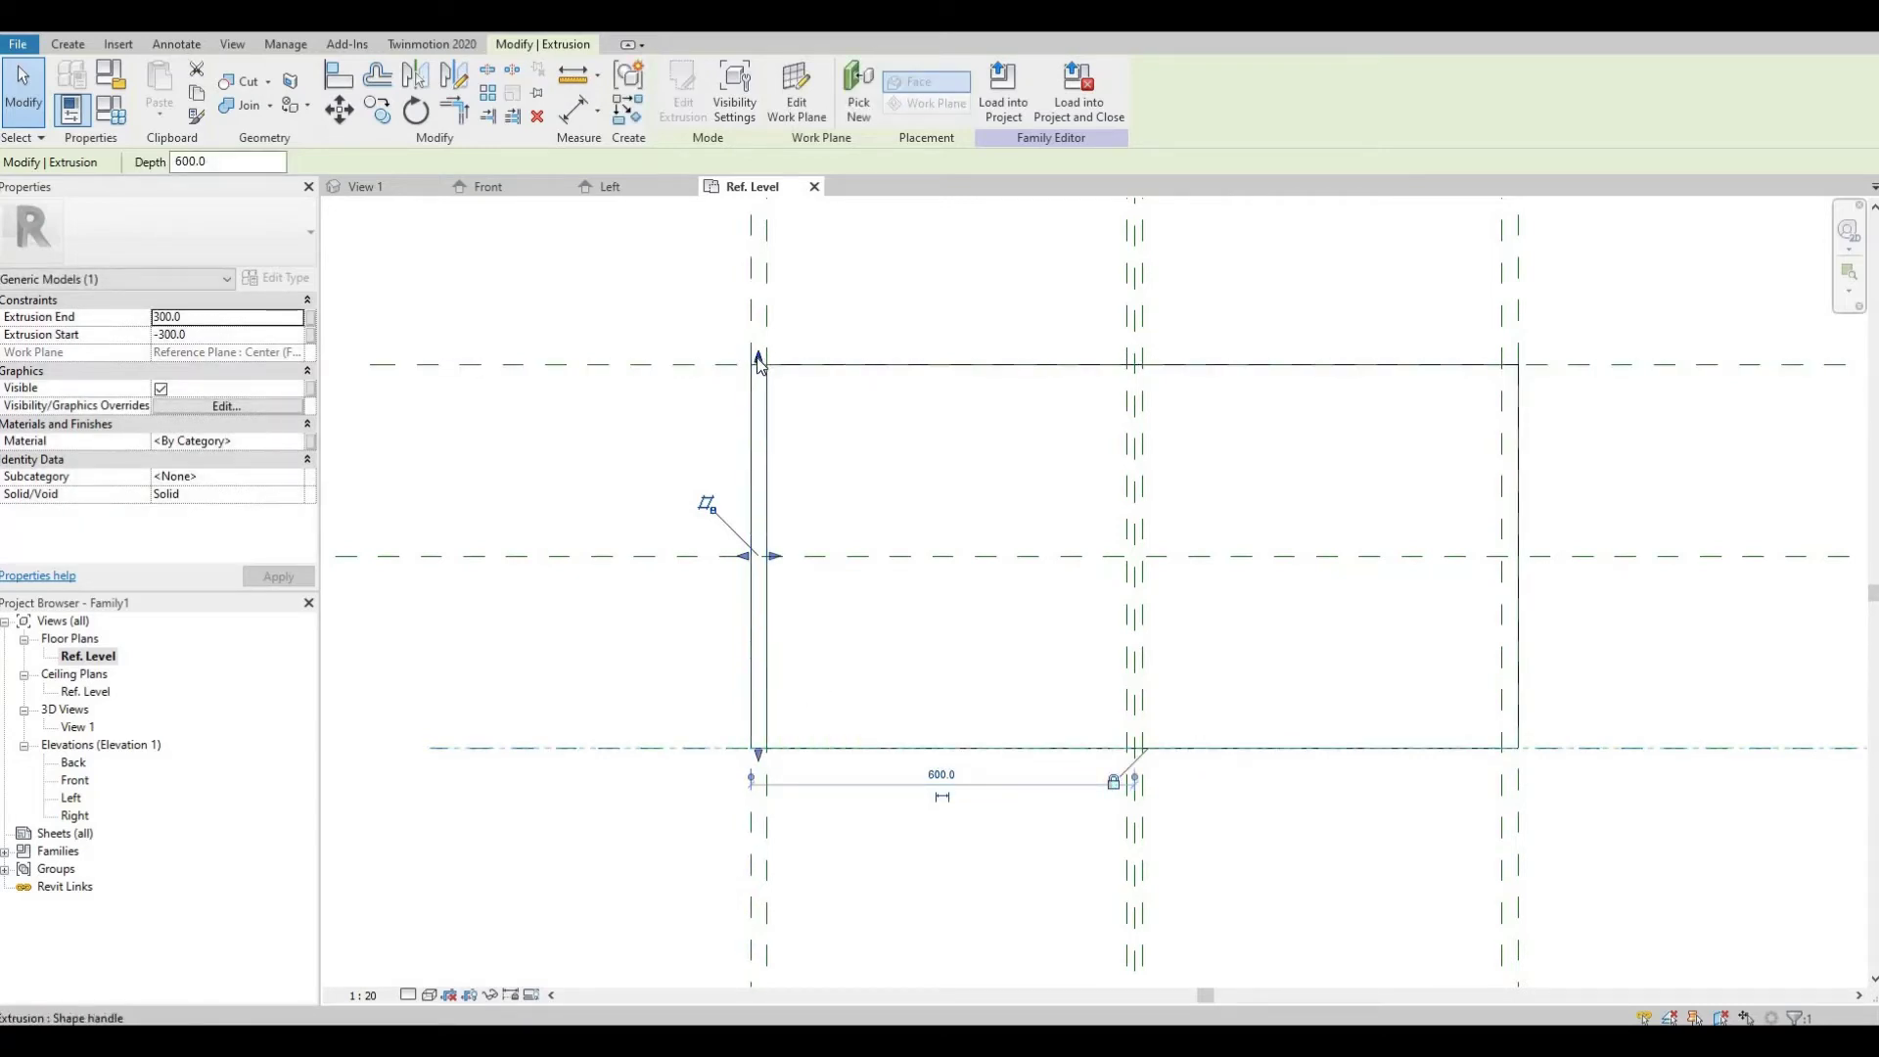
drag(759, 393, 760, 364)
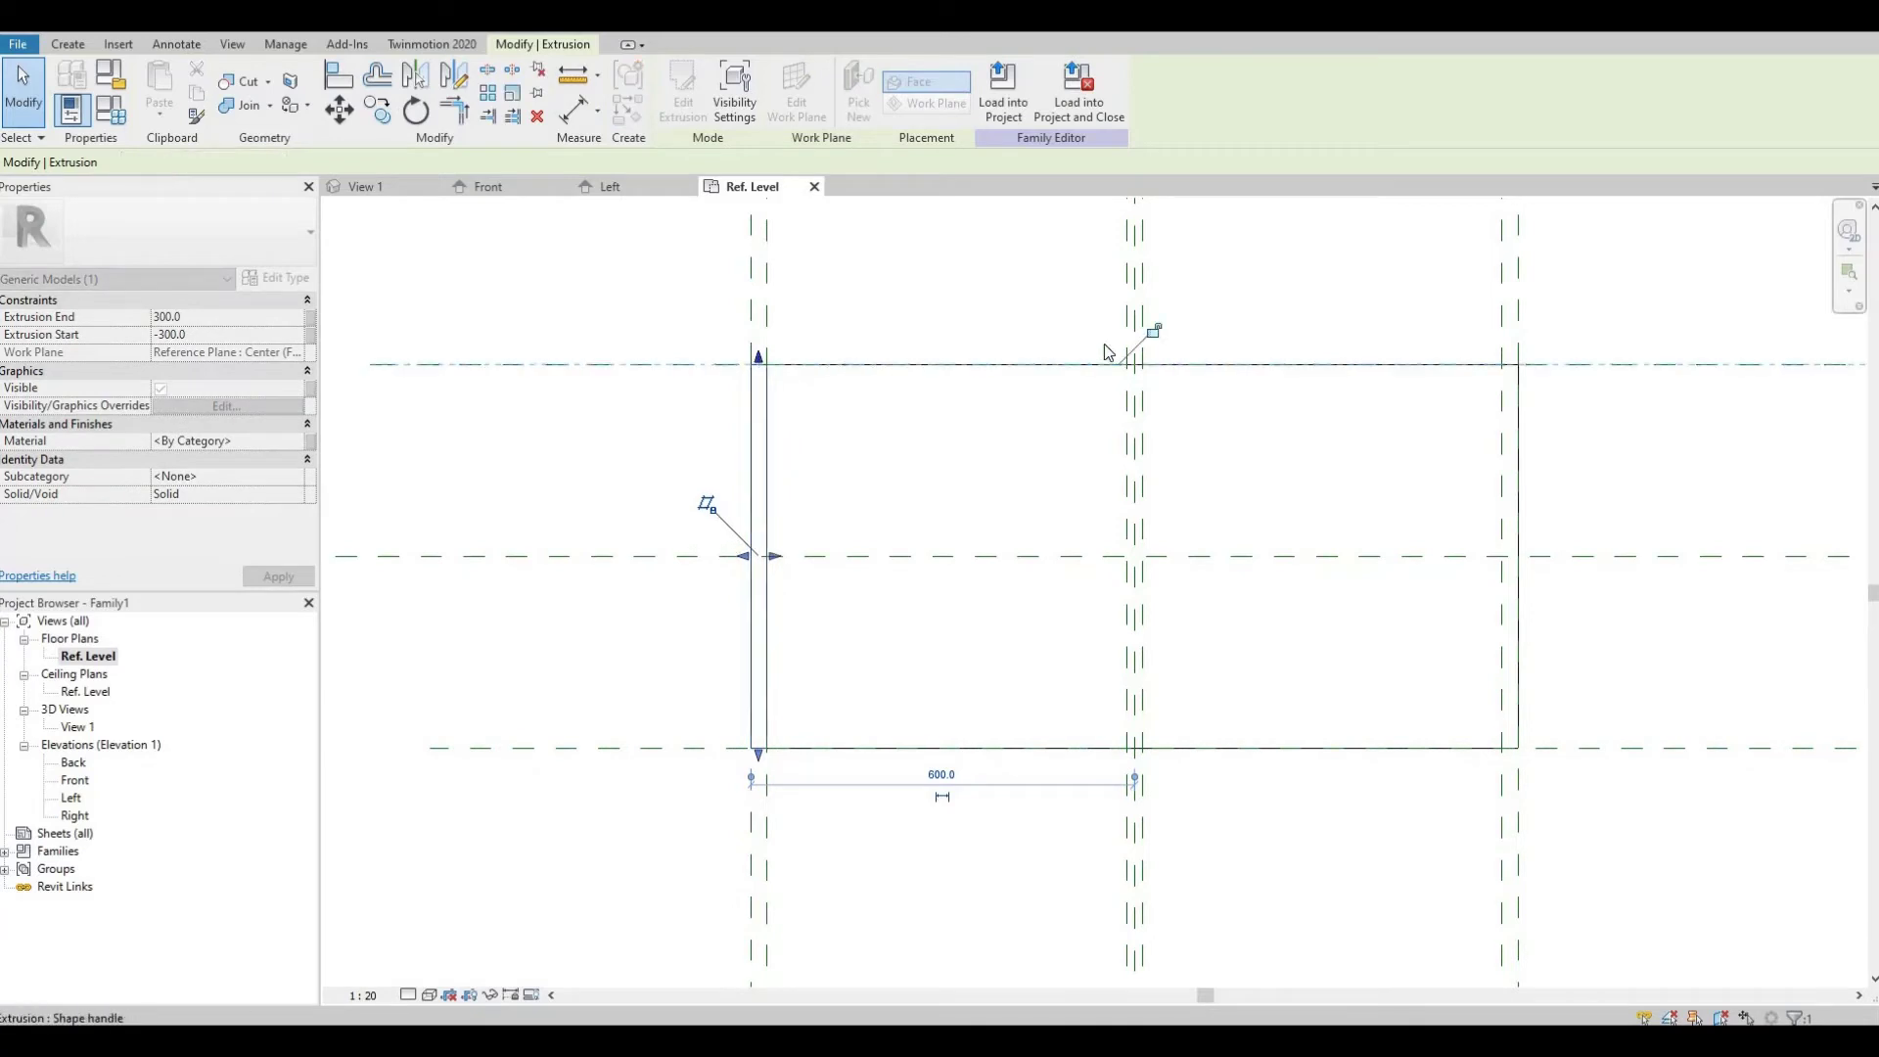
click(1154, 334)
middle_drag(852, 570, 726, 512)
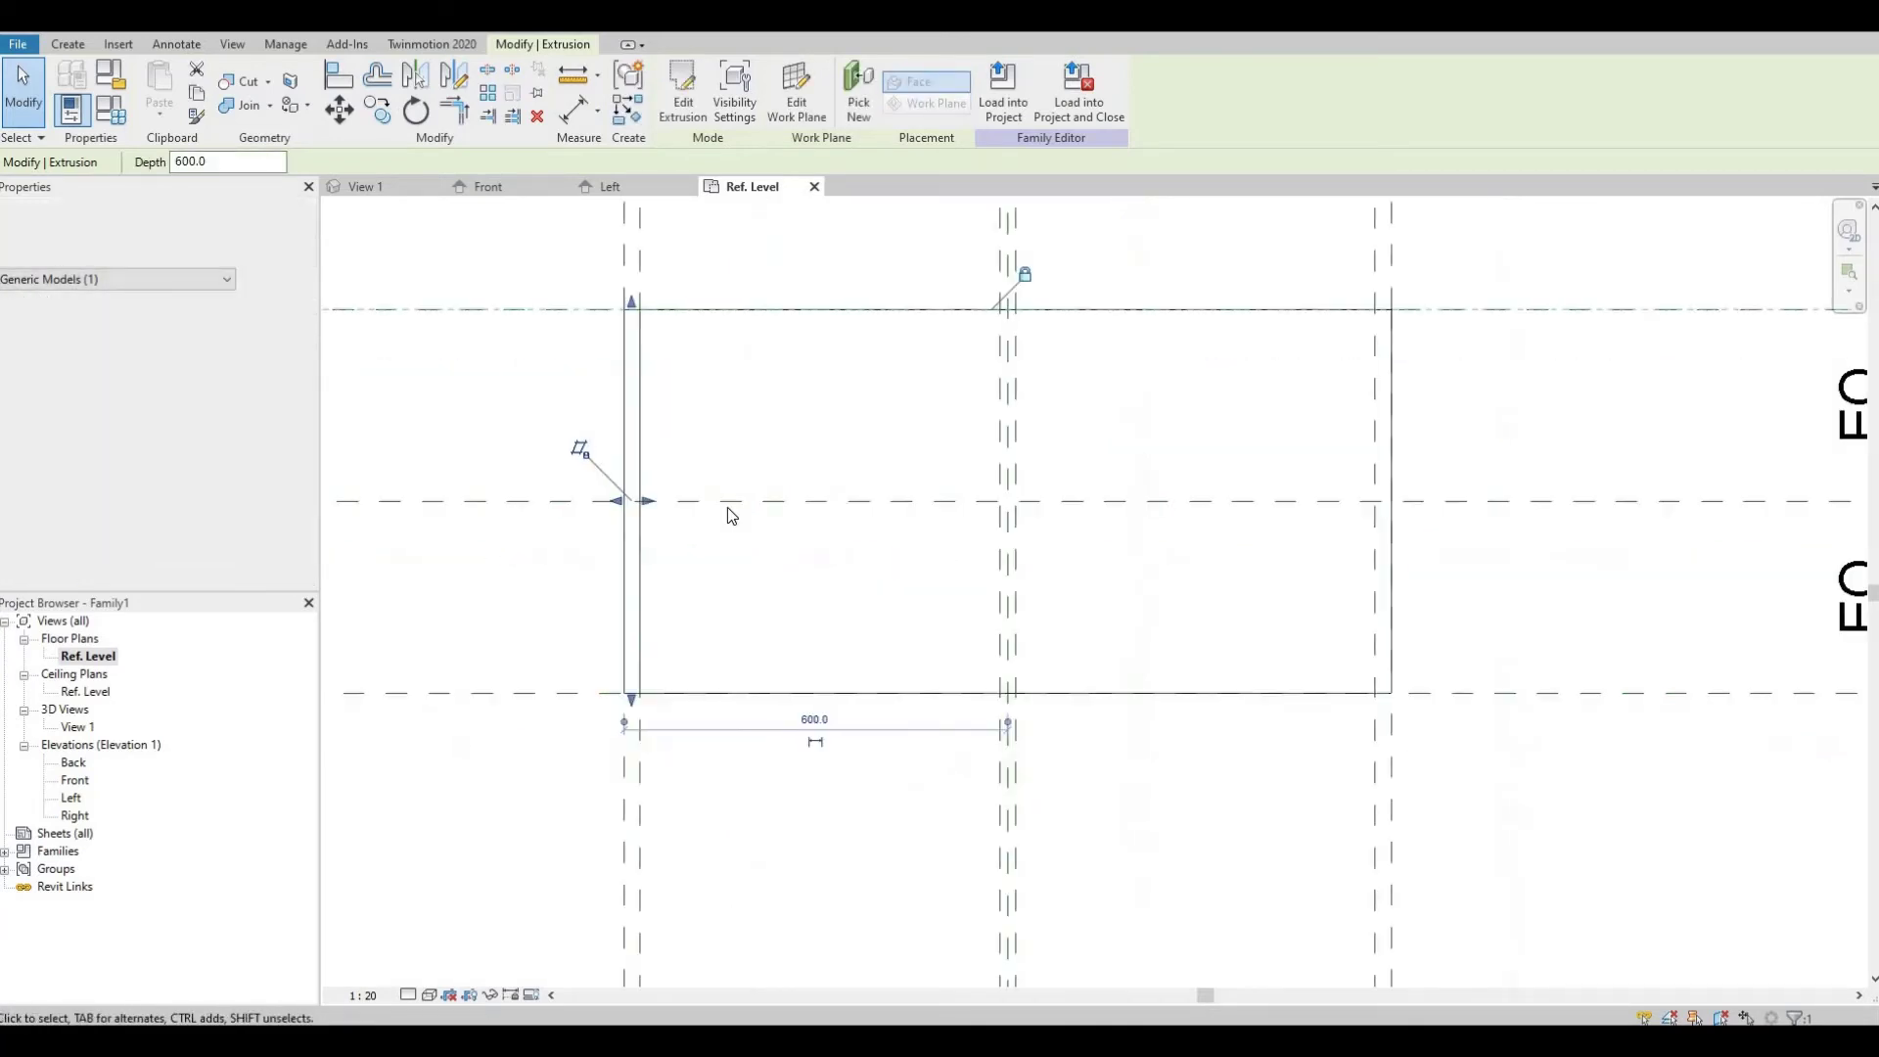
scroll(735, 530, down, 1)
key(Escape)
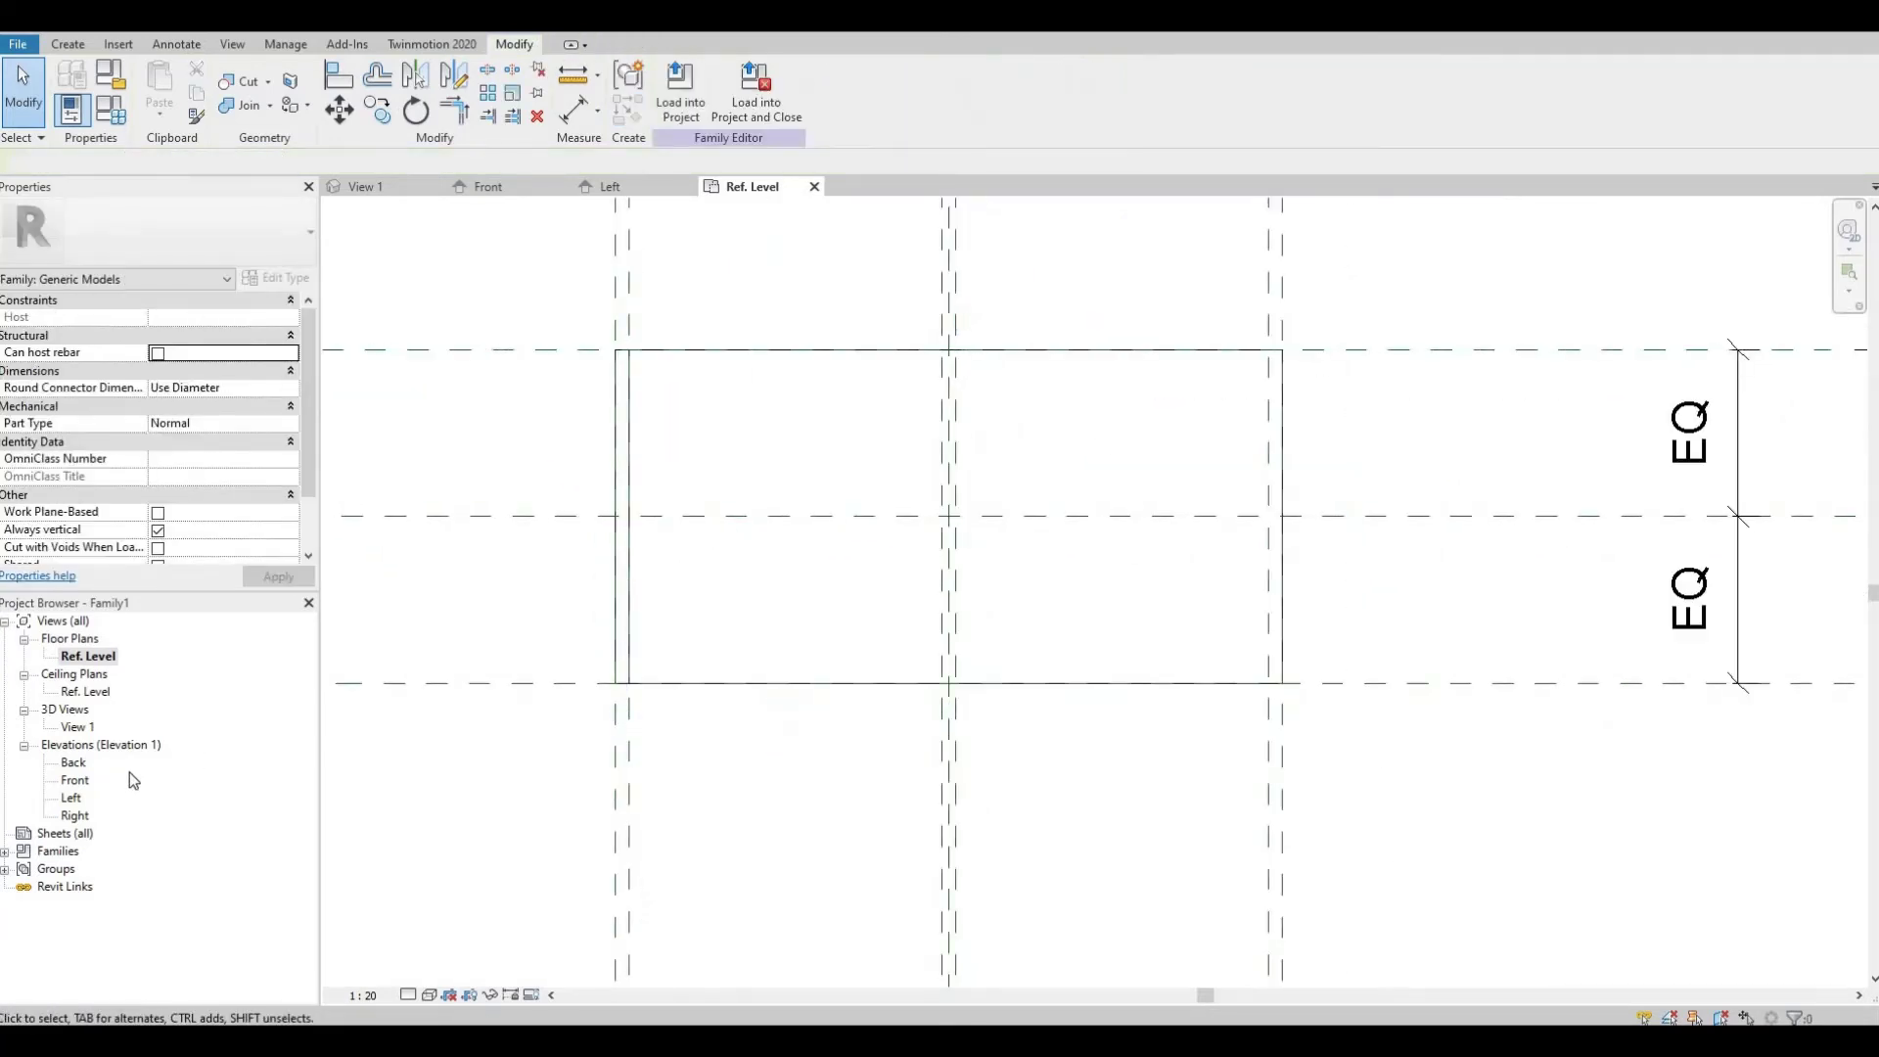
- In the Front elevation, extrude a 25 × 225 mm right end panel between shelf and tabletop, locking its sides and upper edge
double_click(74, 780)
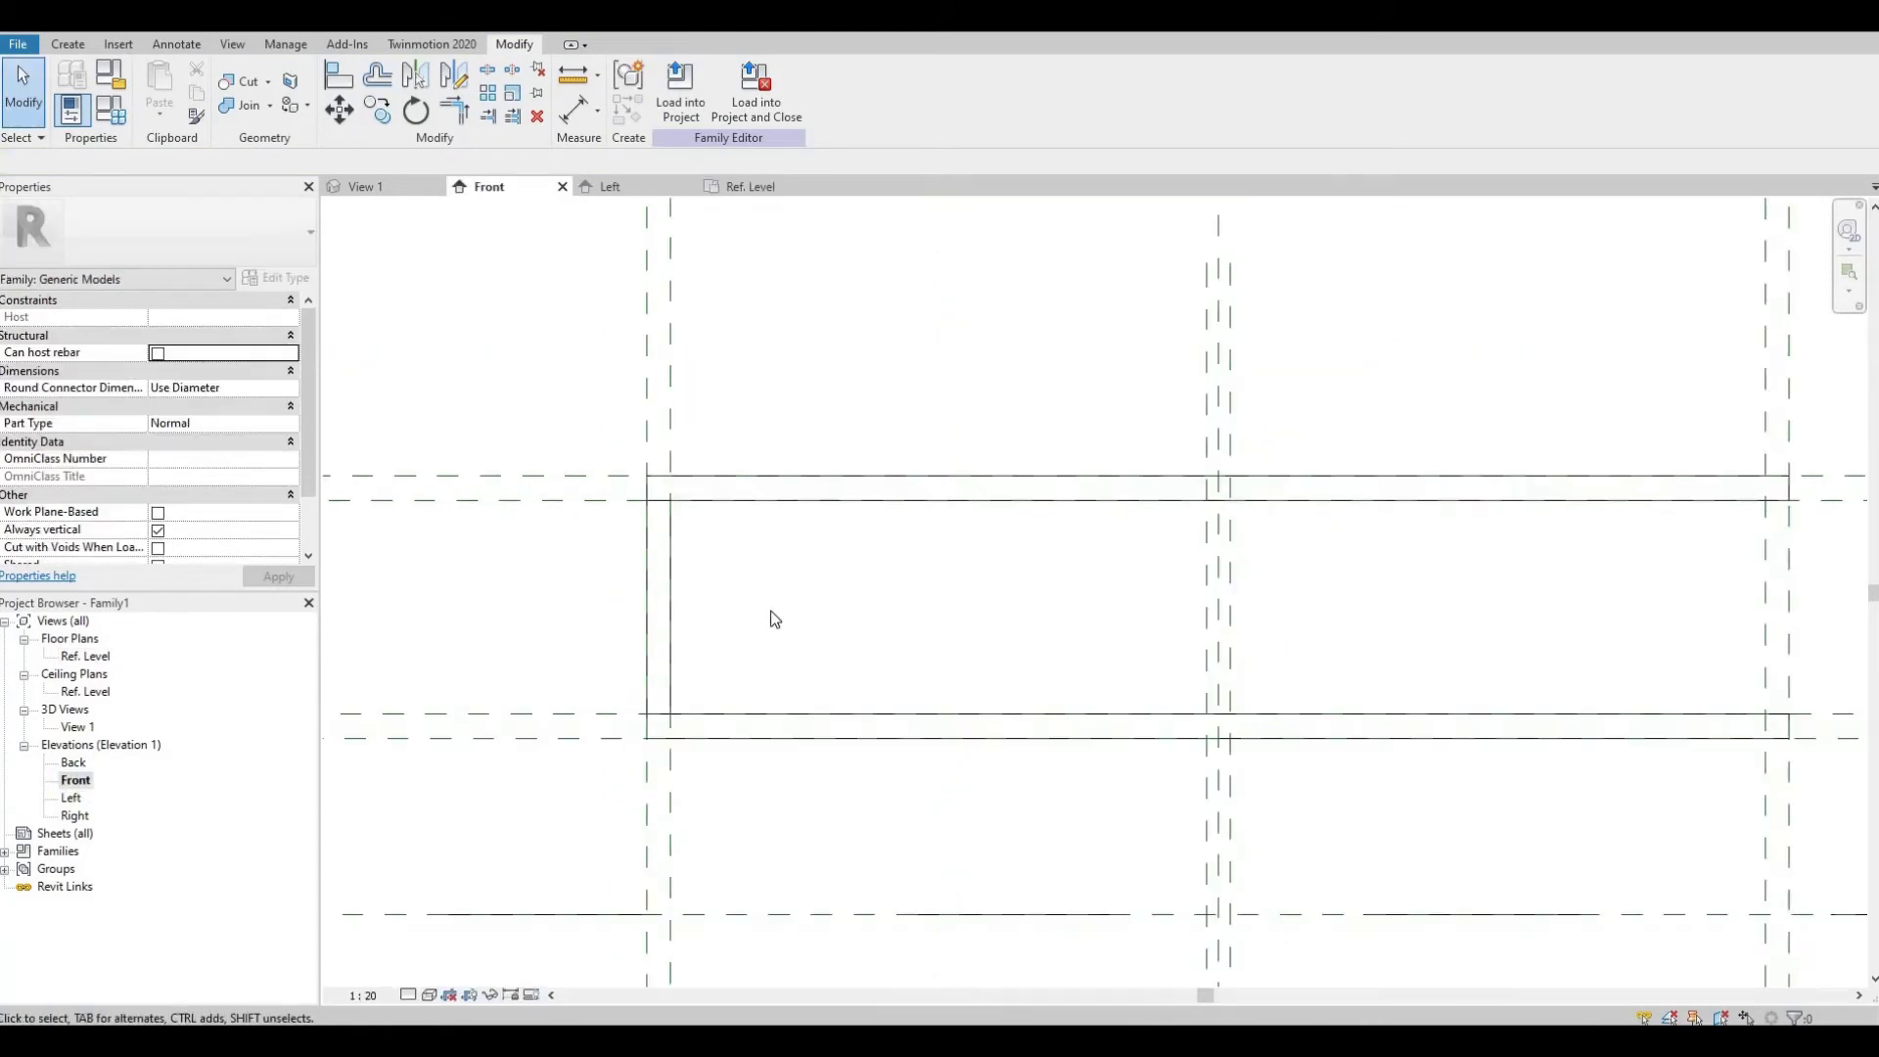
click(69, 45)
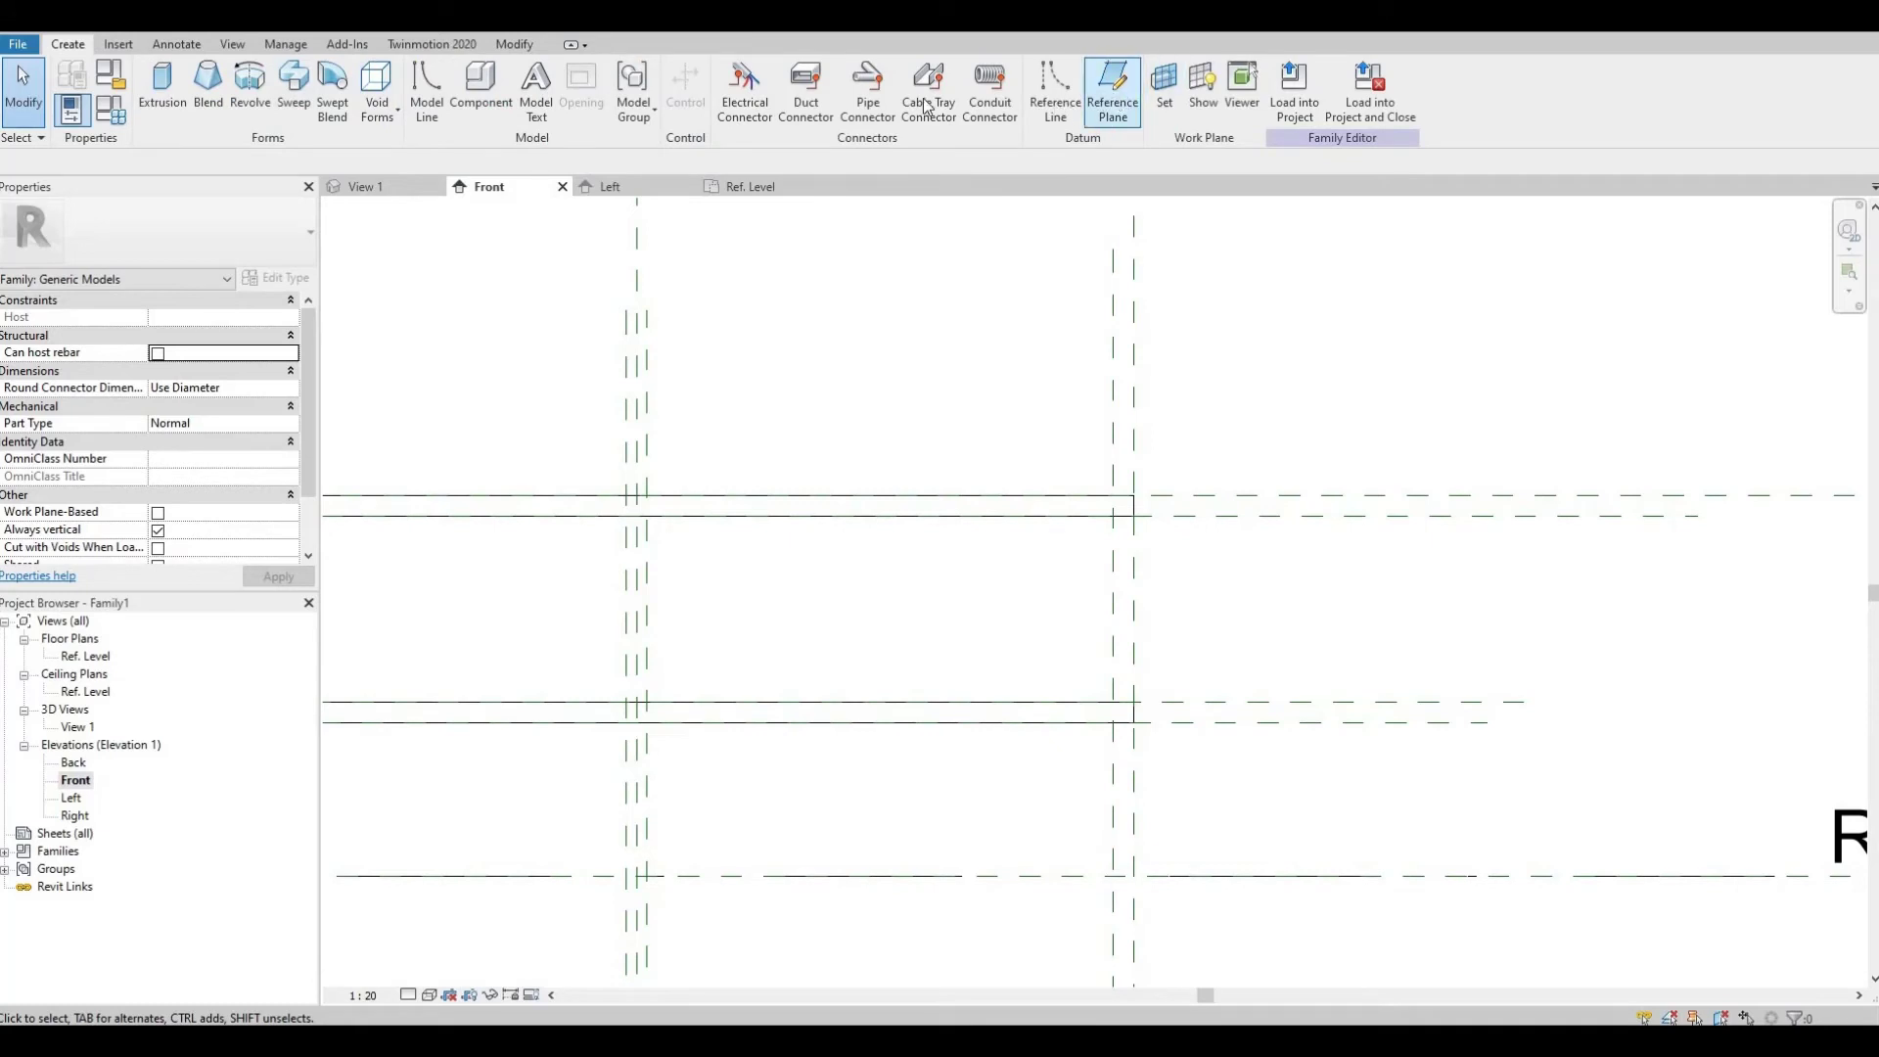
click(160, 93)
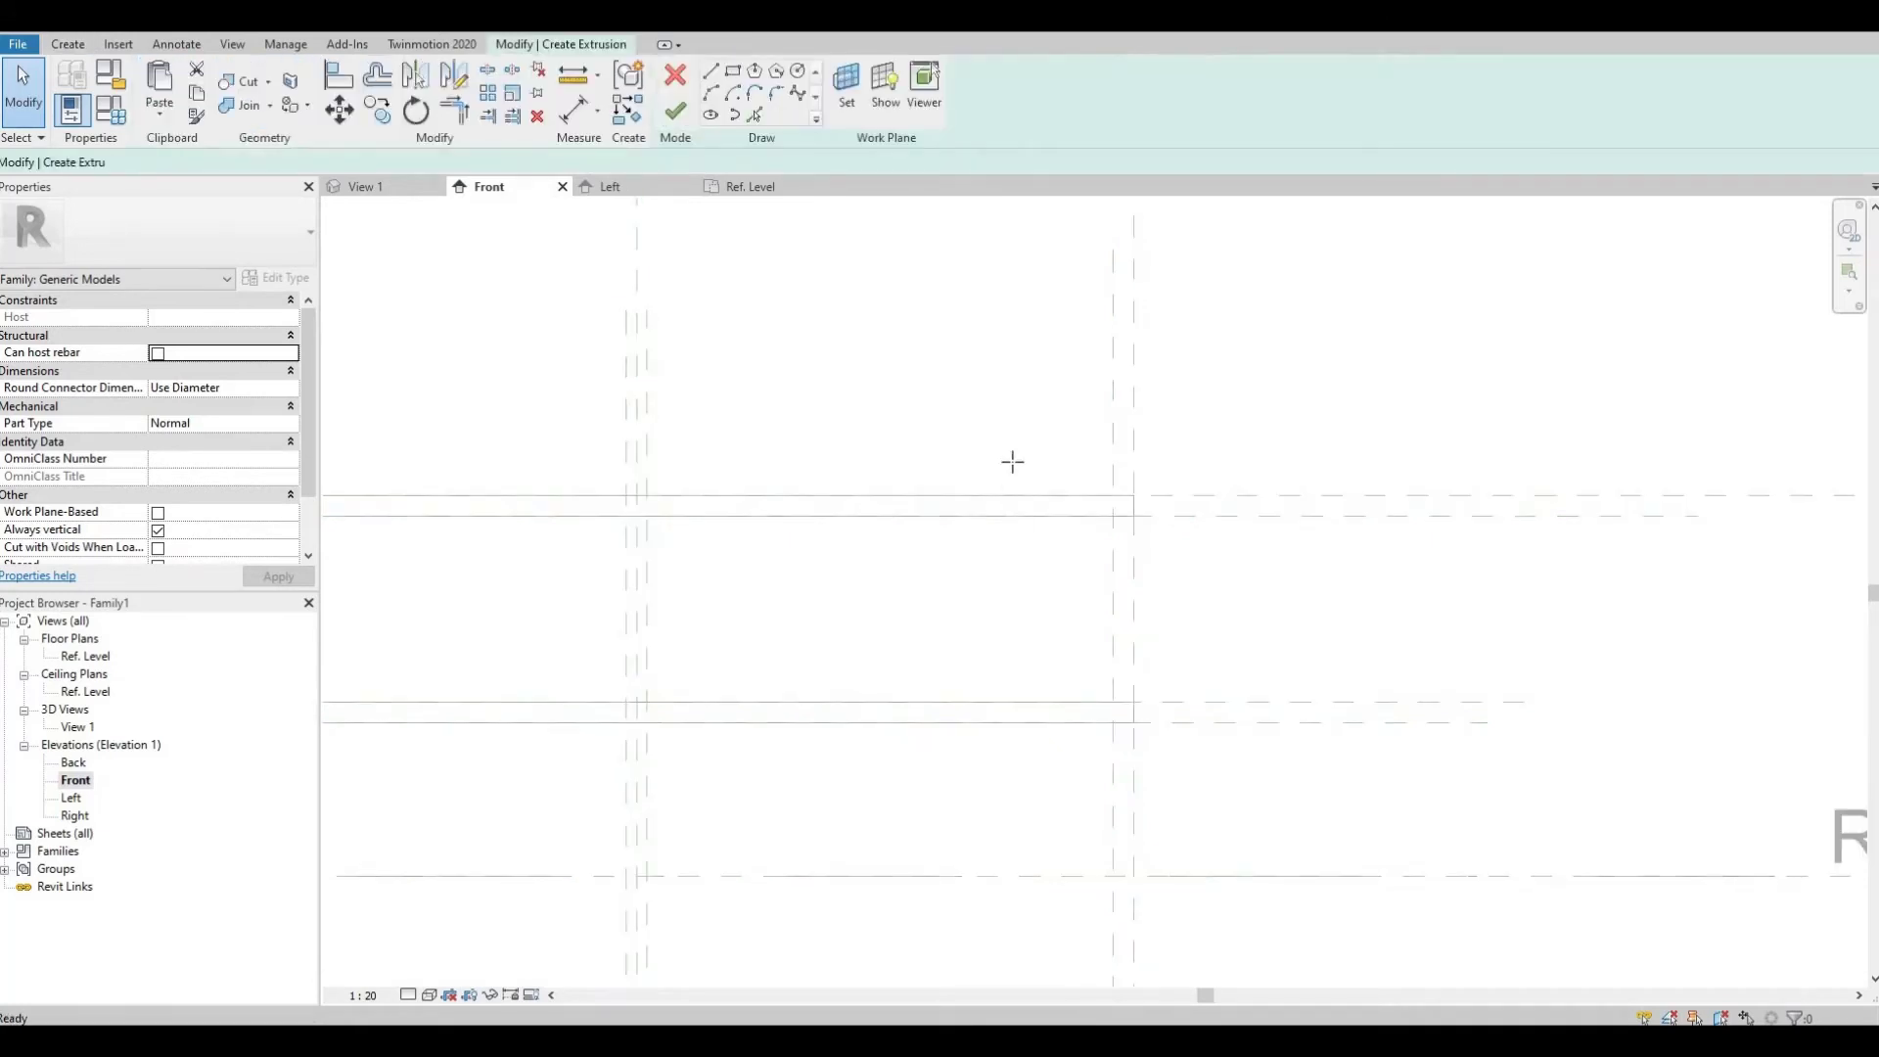
key(r)
key(c)
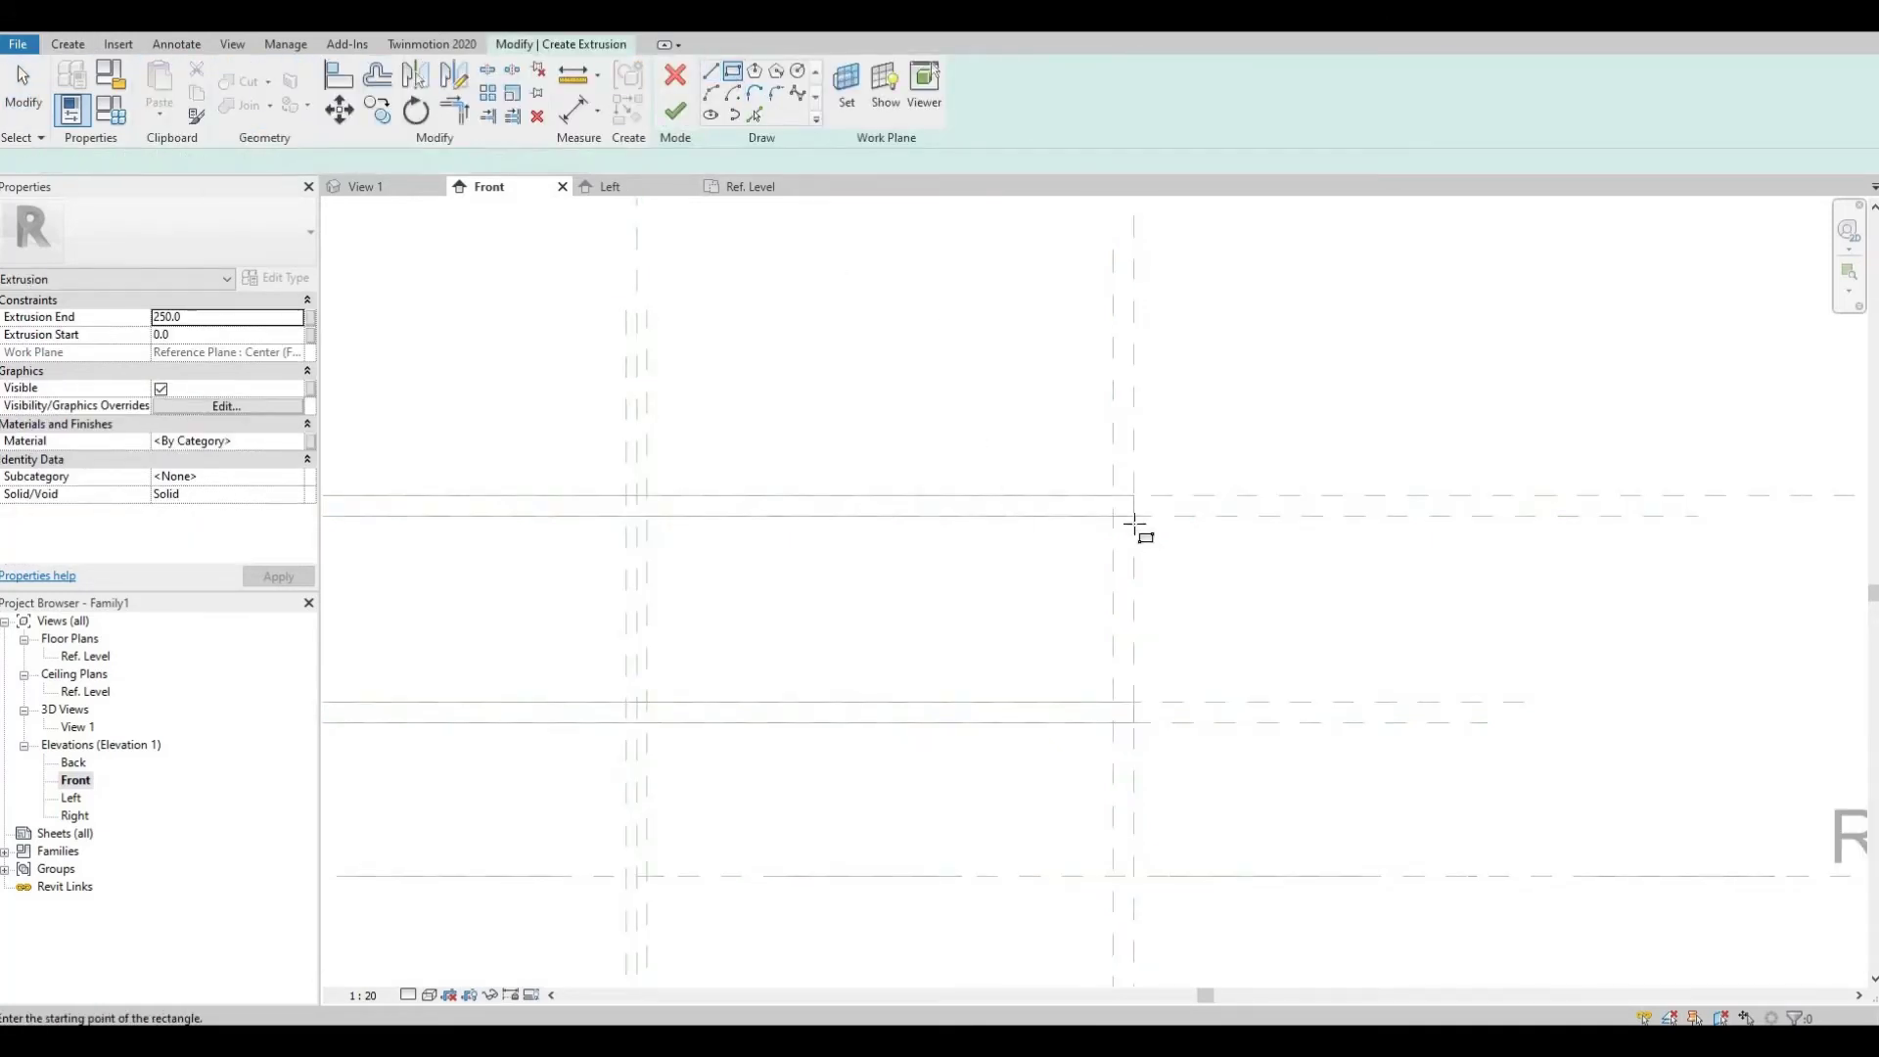
scroll(1145, 538, up, 2)
click(1099, 506)
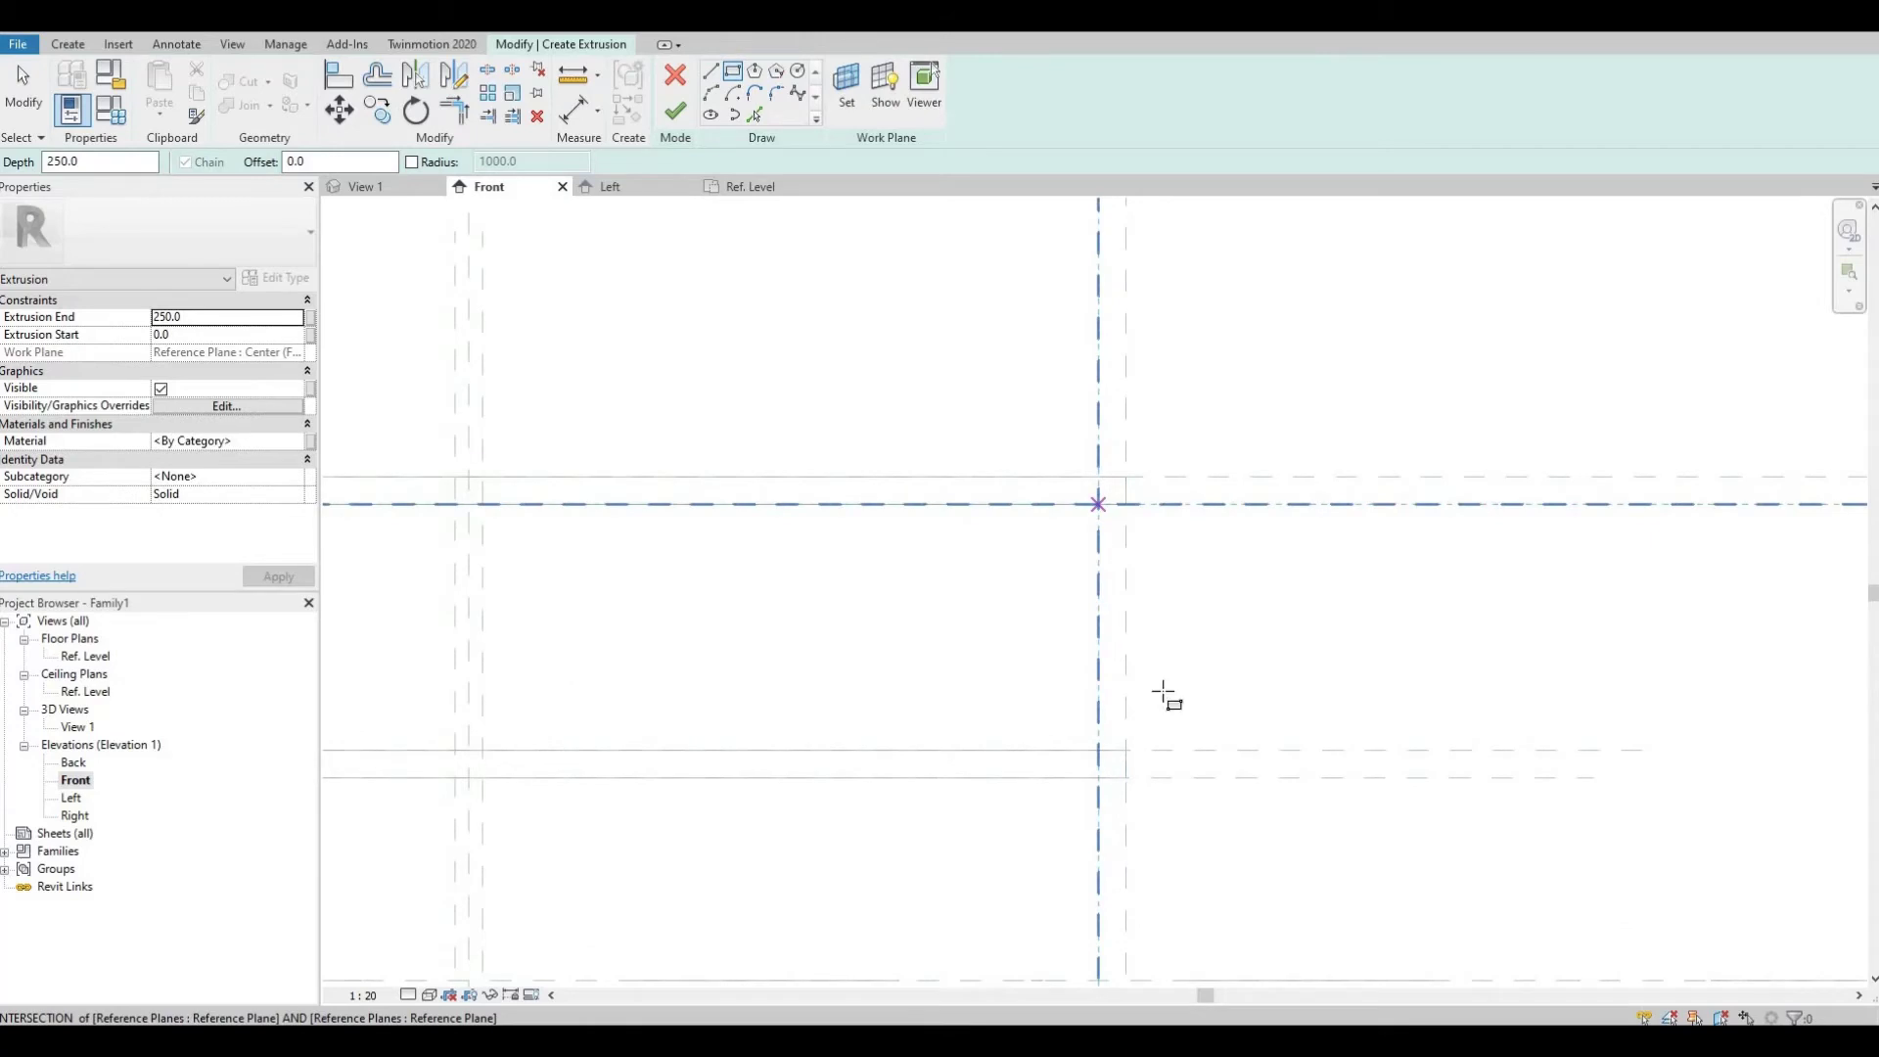
click(1125, 749)
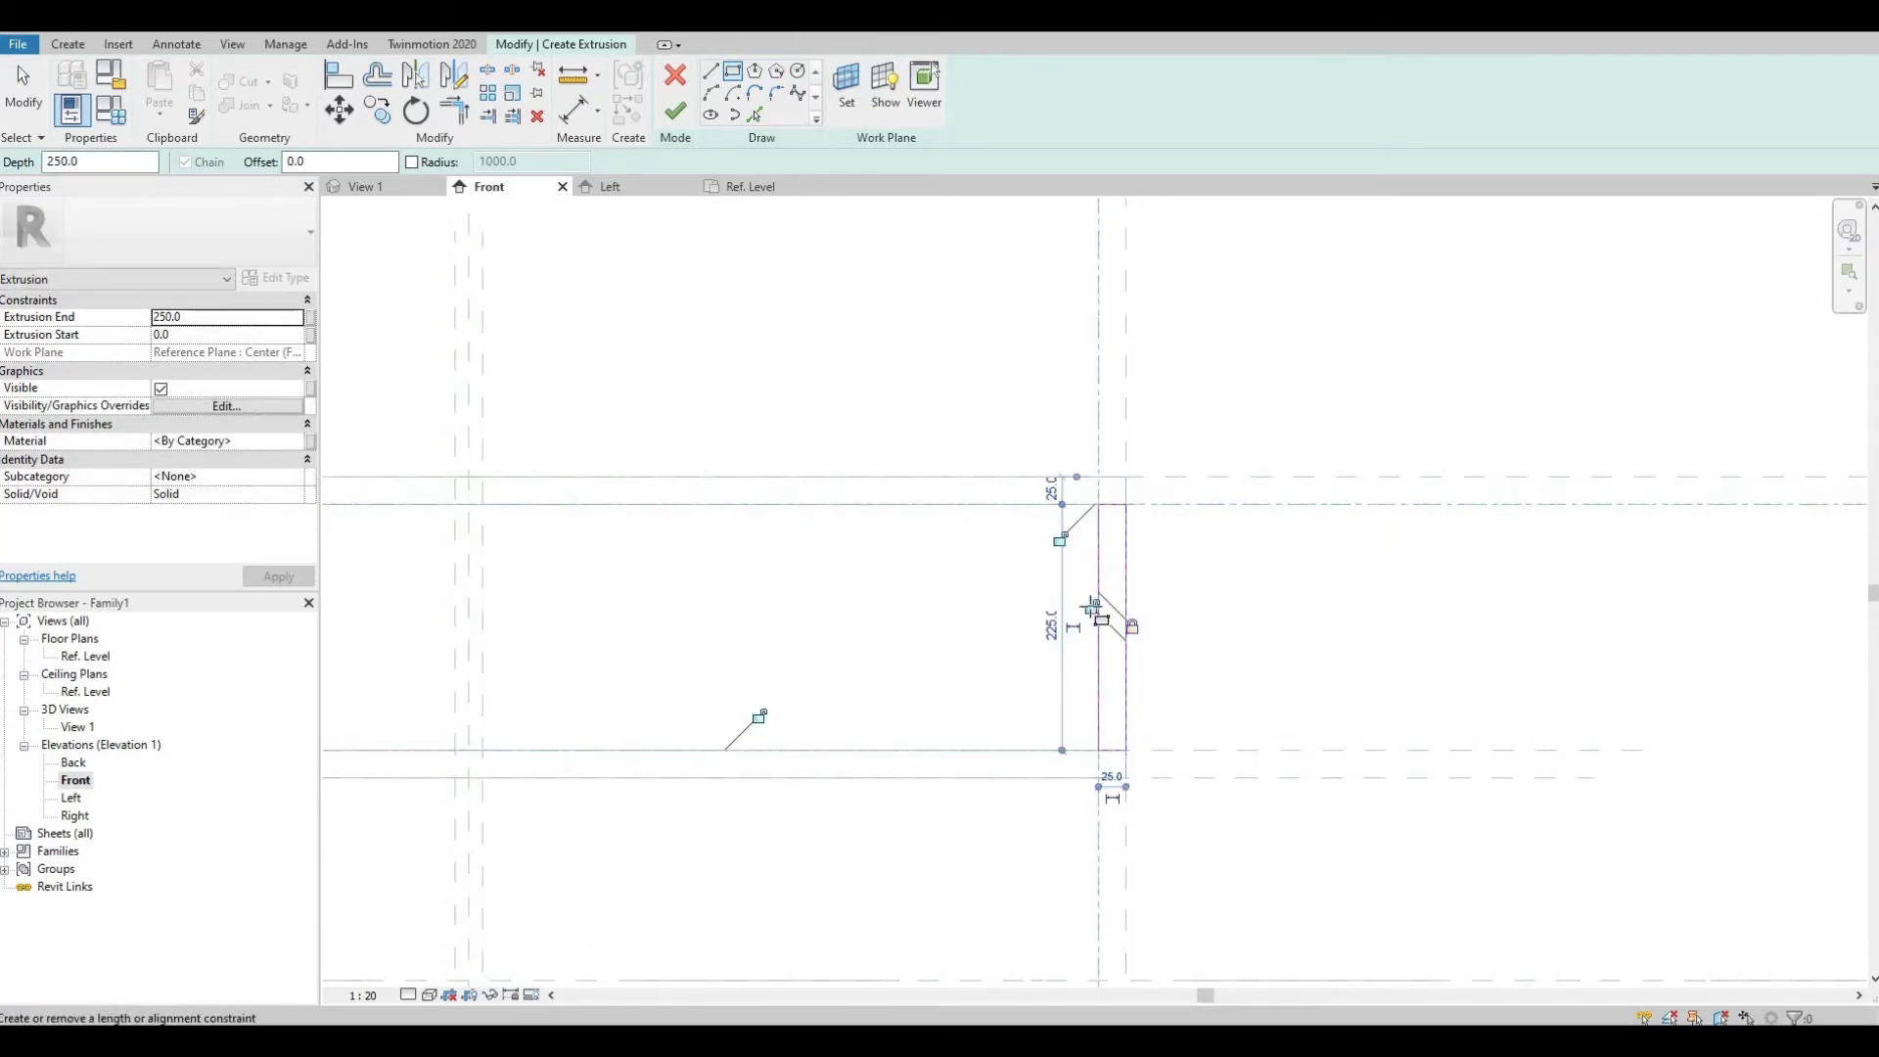
click(1061, 542)
double_click(80, 657)
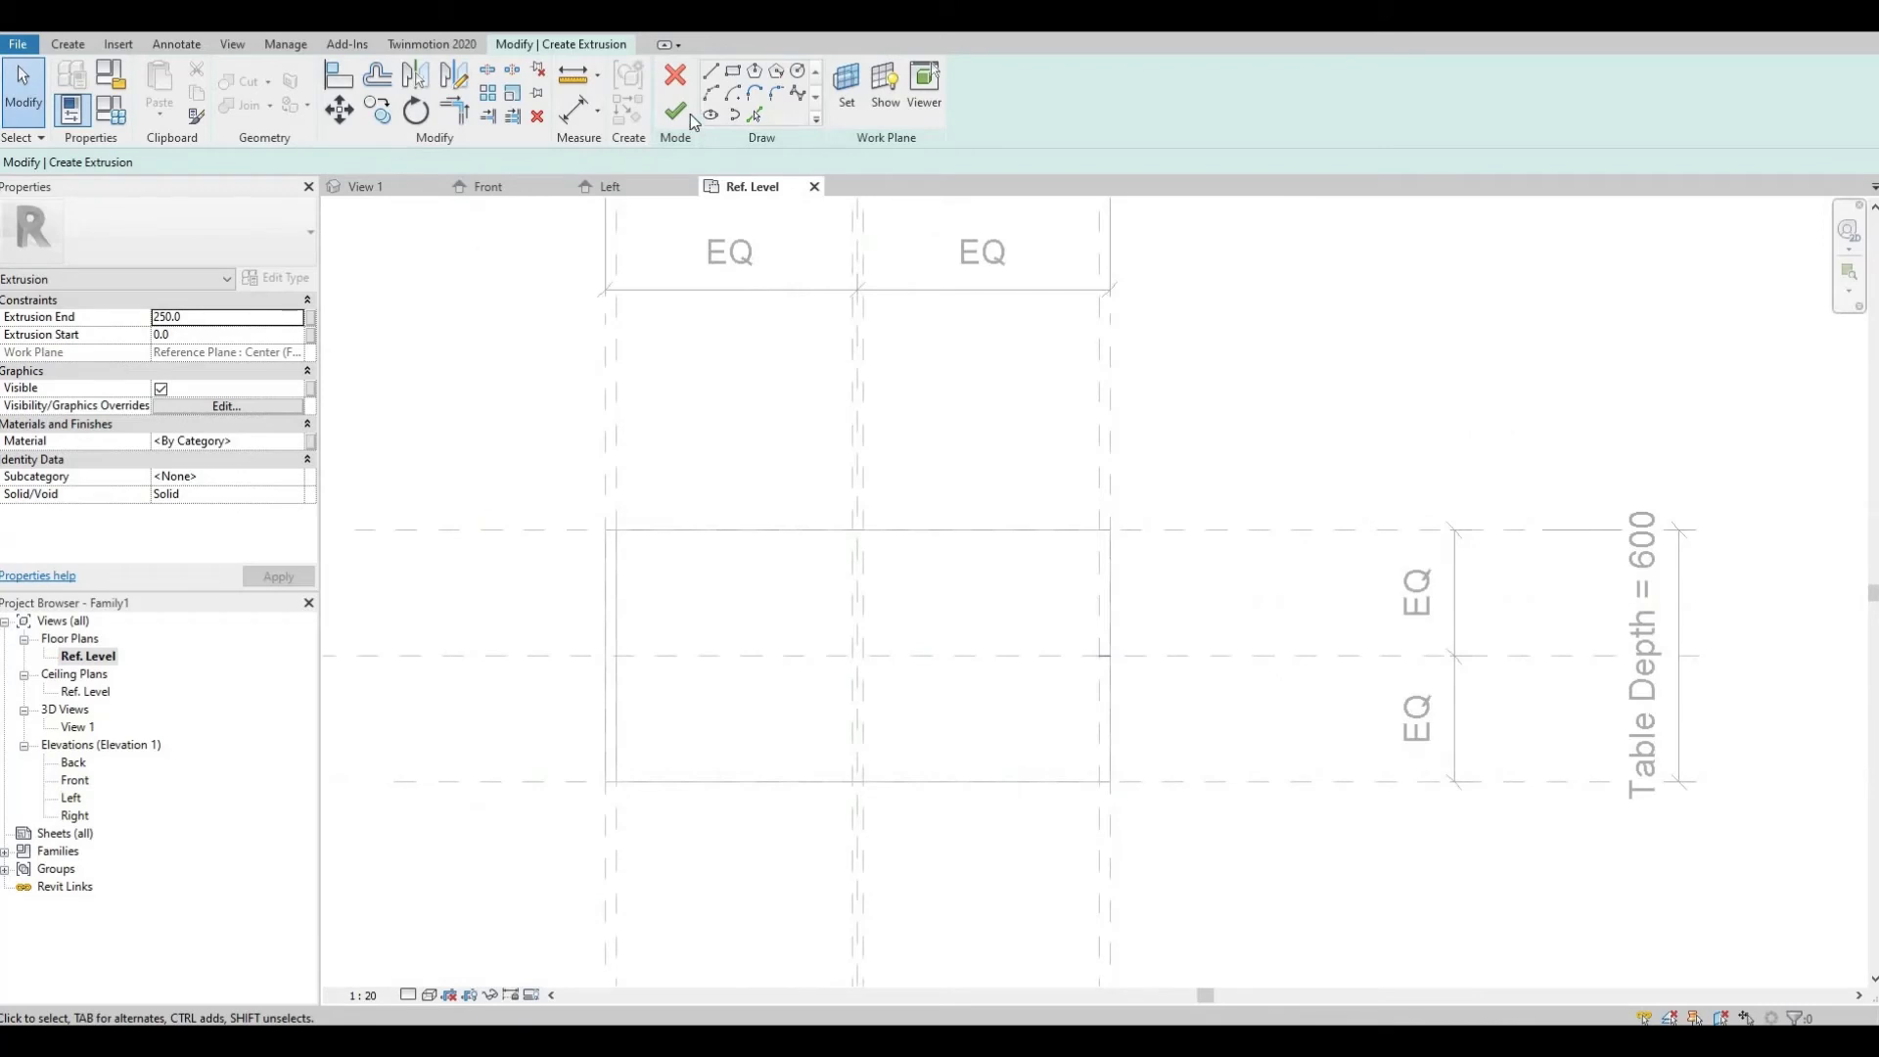
click(678, 112)
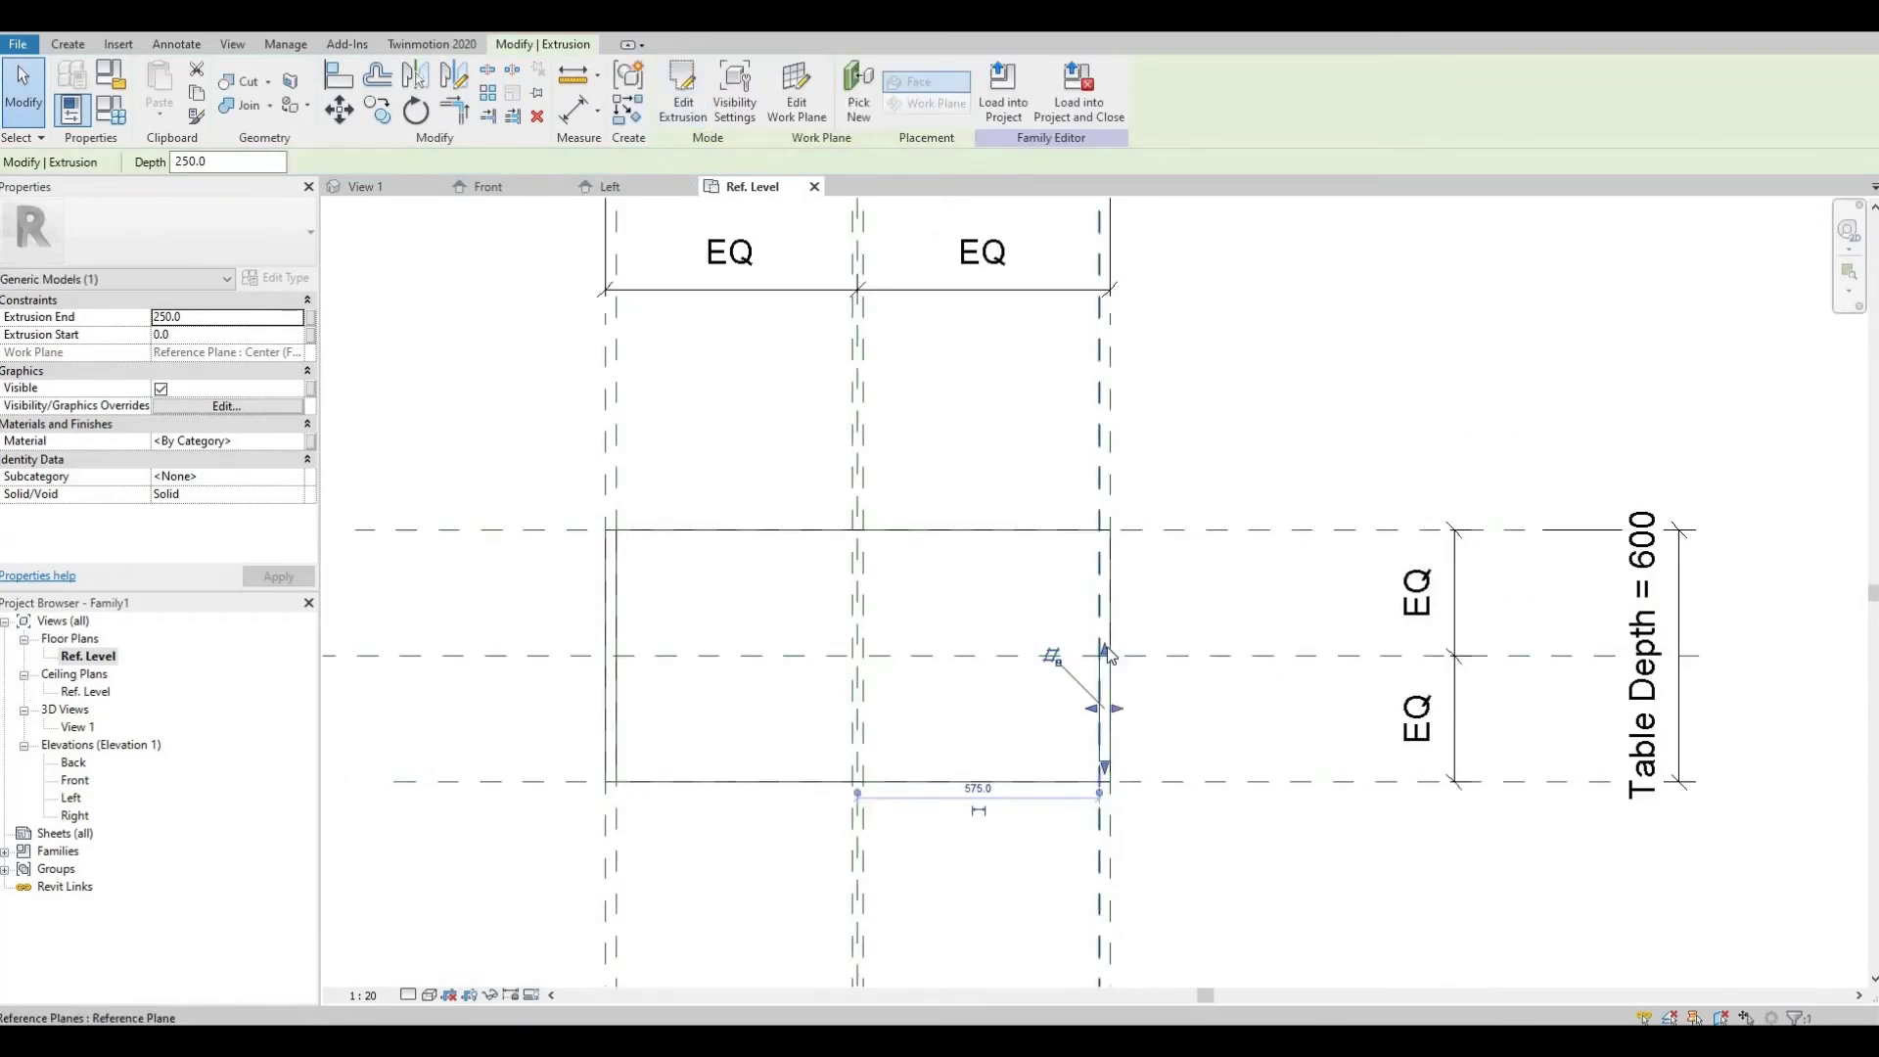
- Stretch the right end panel to the front and back reference planes in plan and lock both edges
drag(1107, 648, 1106, 529)
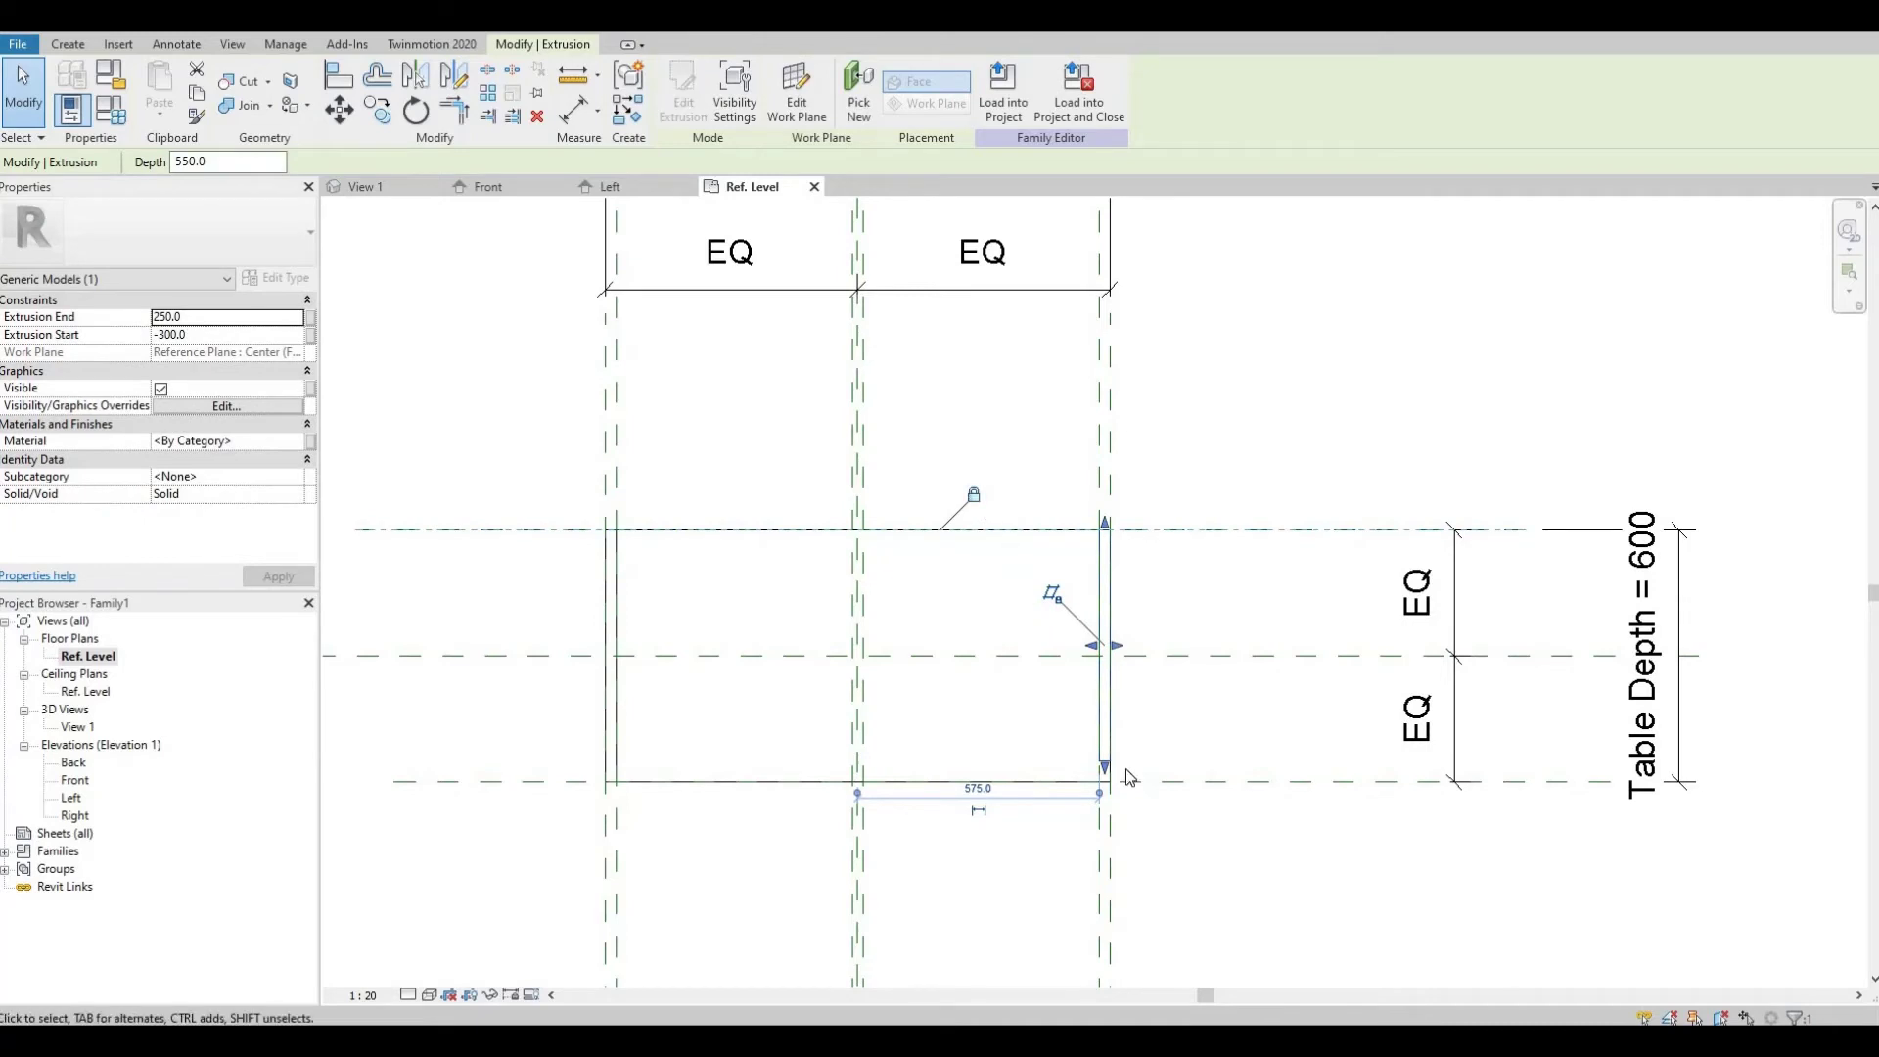
drag(1104, 770, 1104, 780)
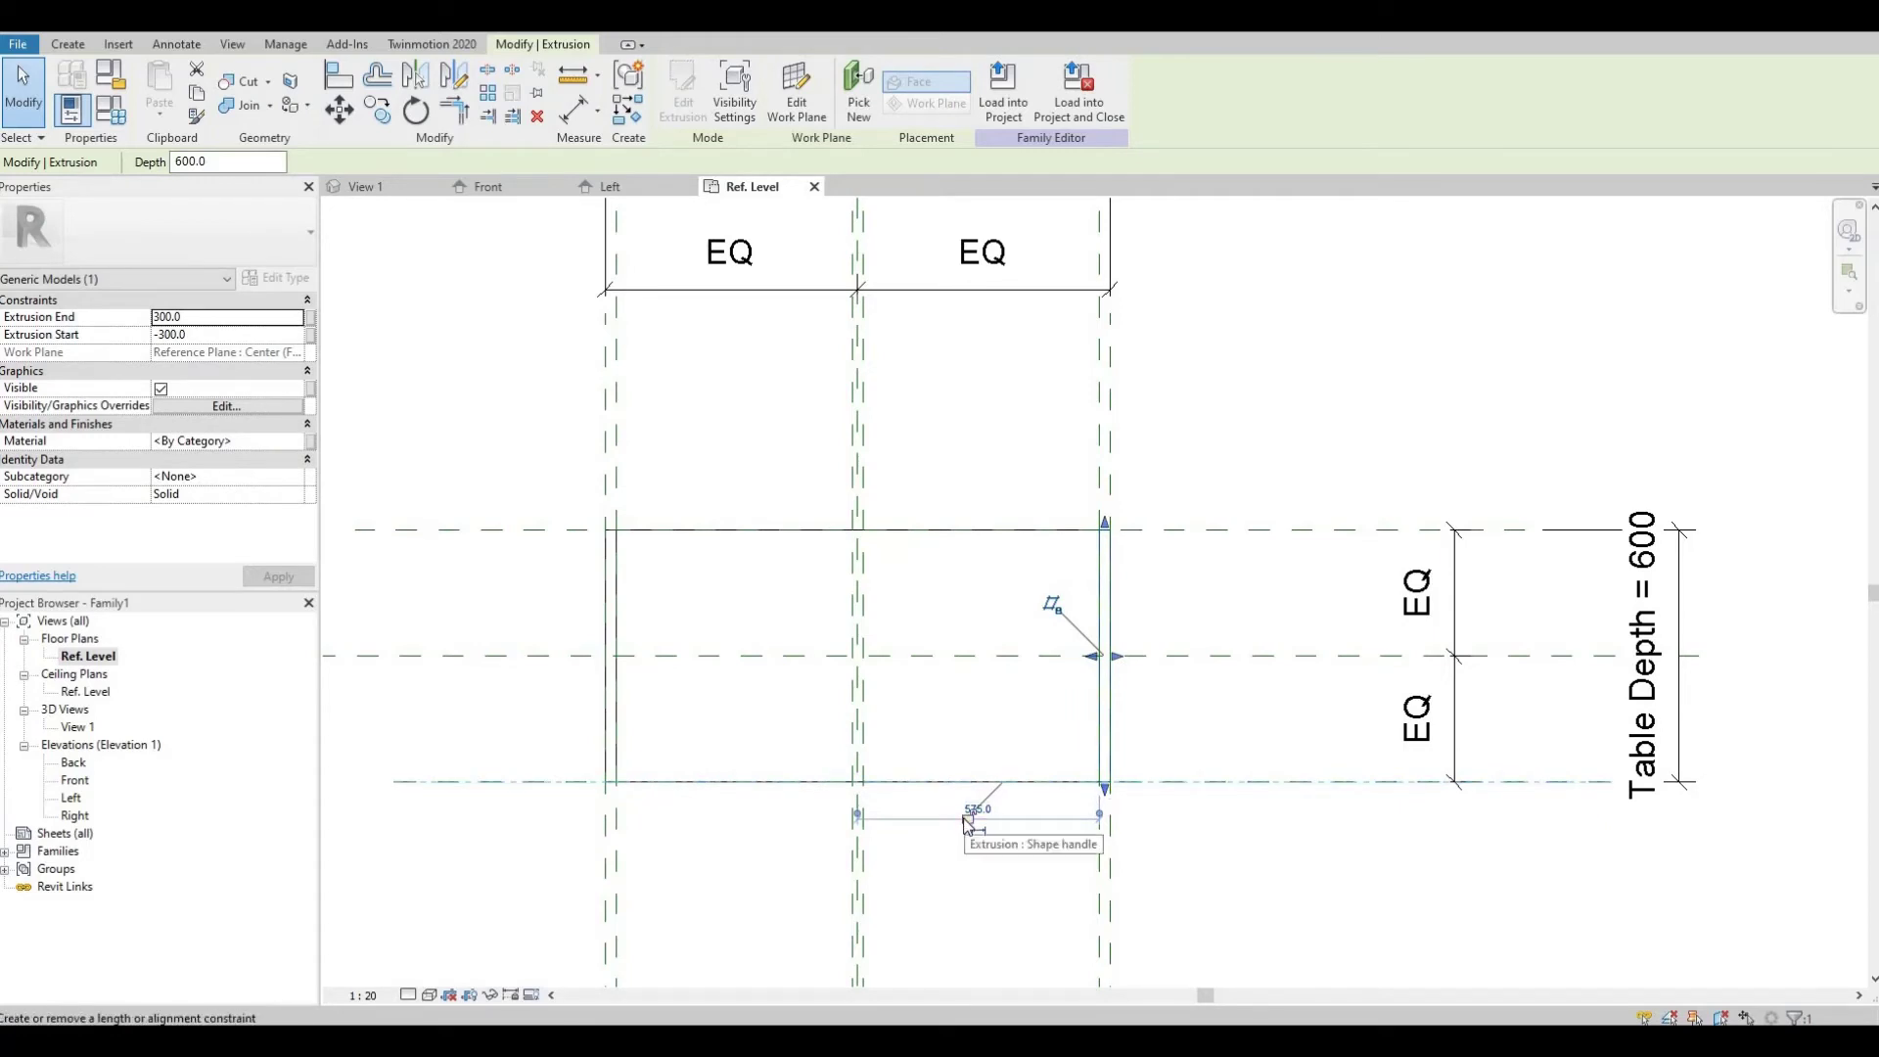
middle_drag(961, 646, 988, 589)
middle_drag(806, 550, 813, 572)
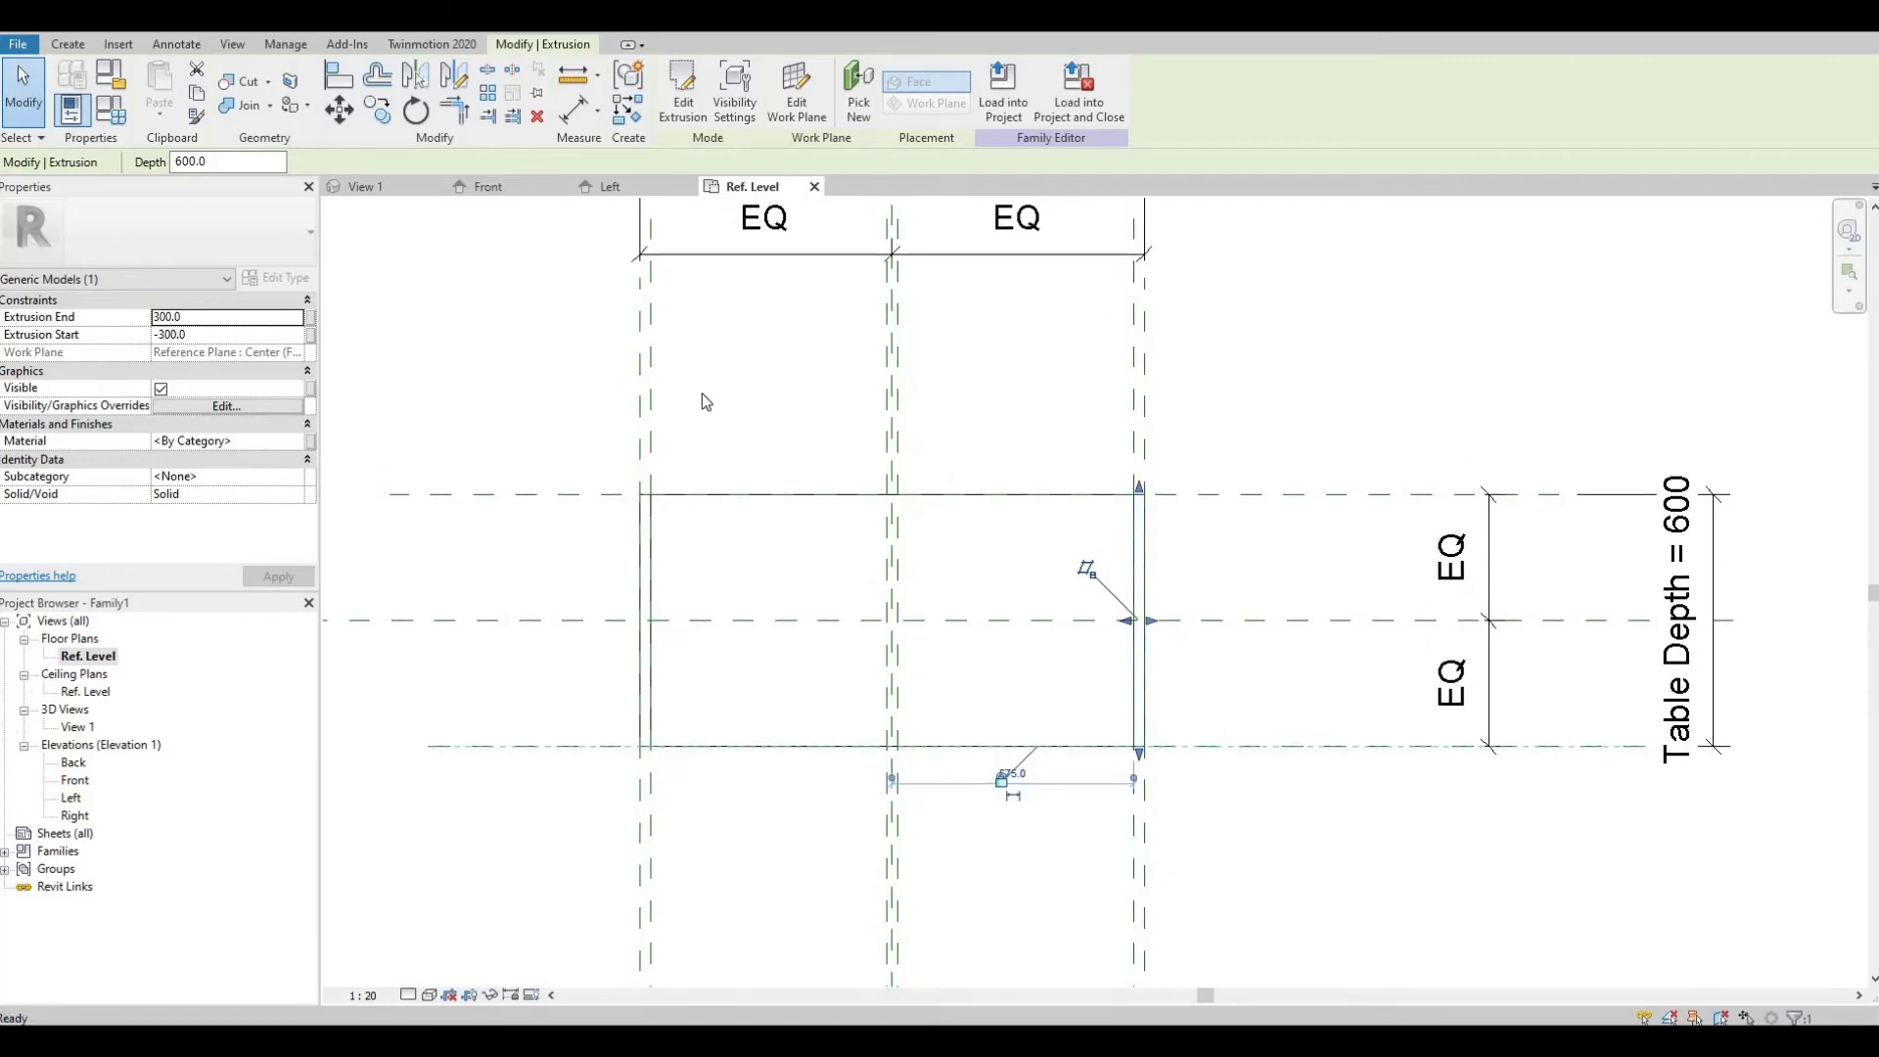
click(702, 393)
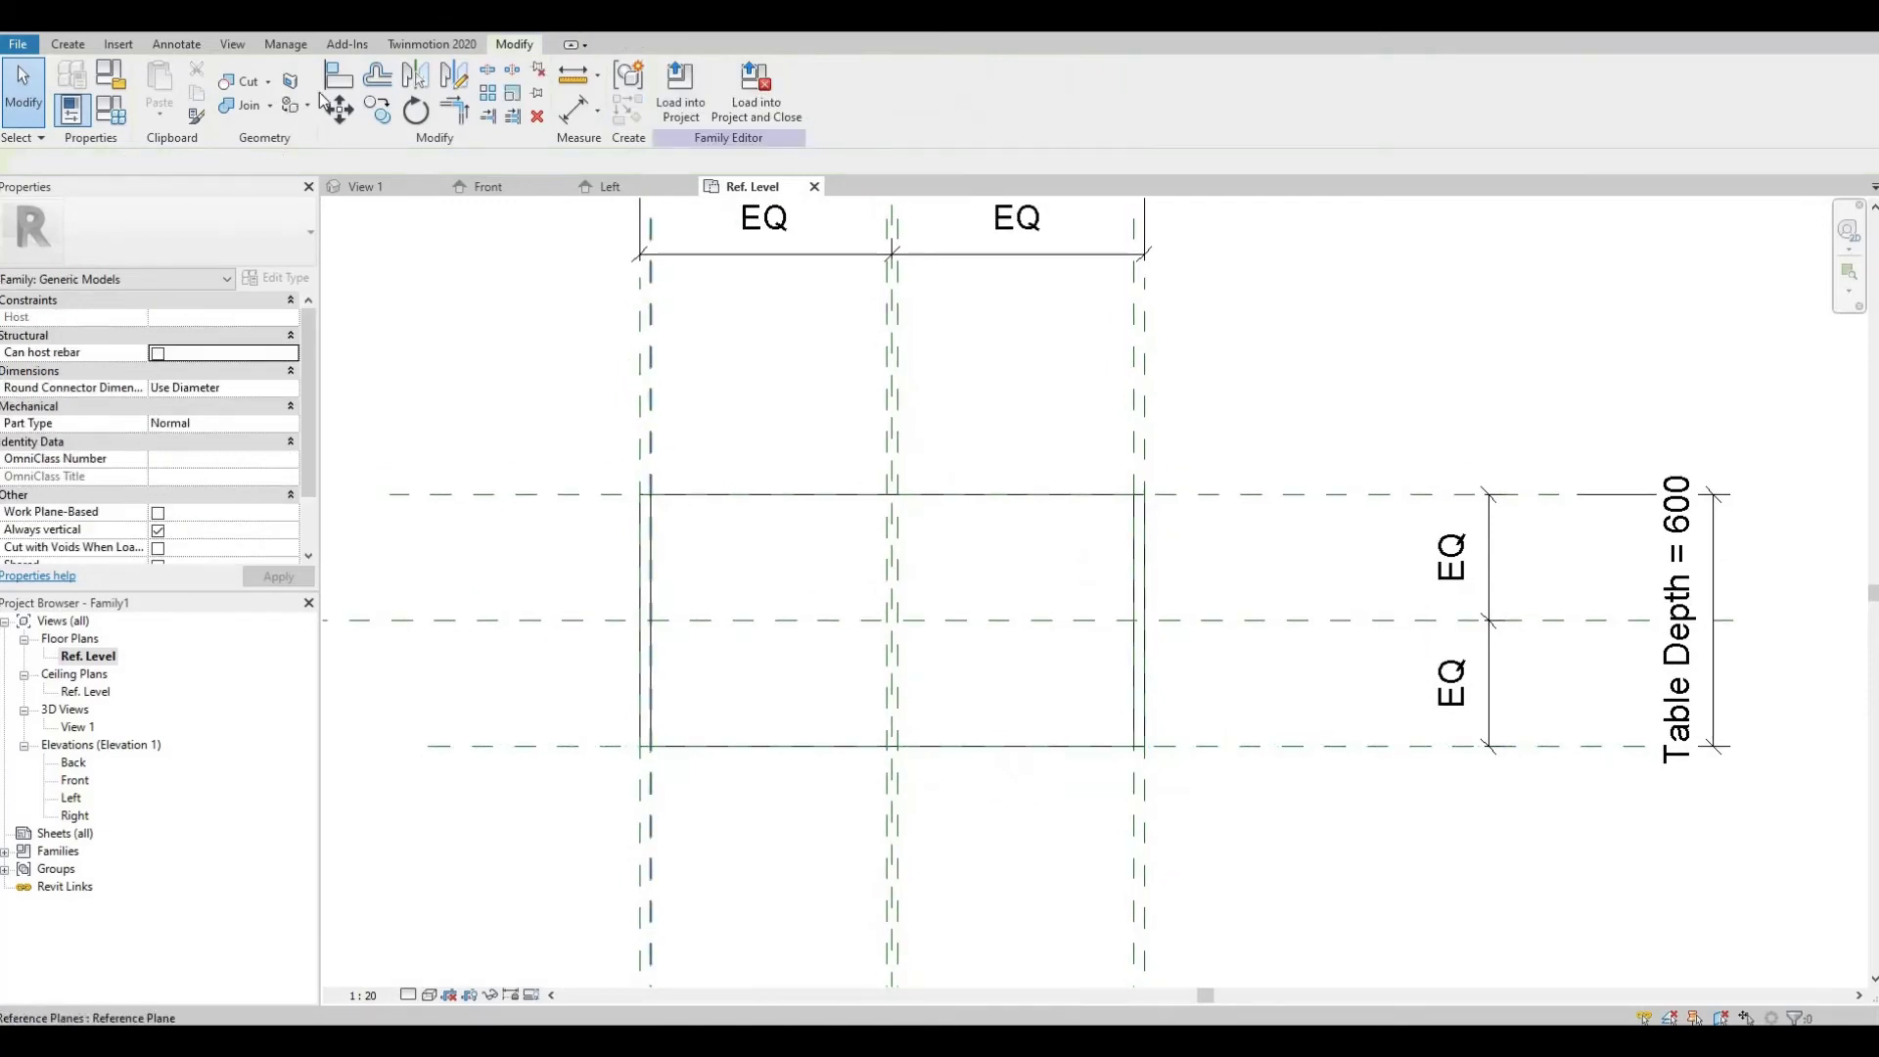
- Dimension and lock the spacing between the two reference planes at the table's left end in plan
click(585, 114)
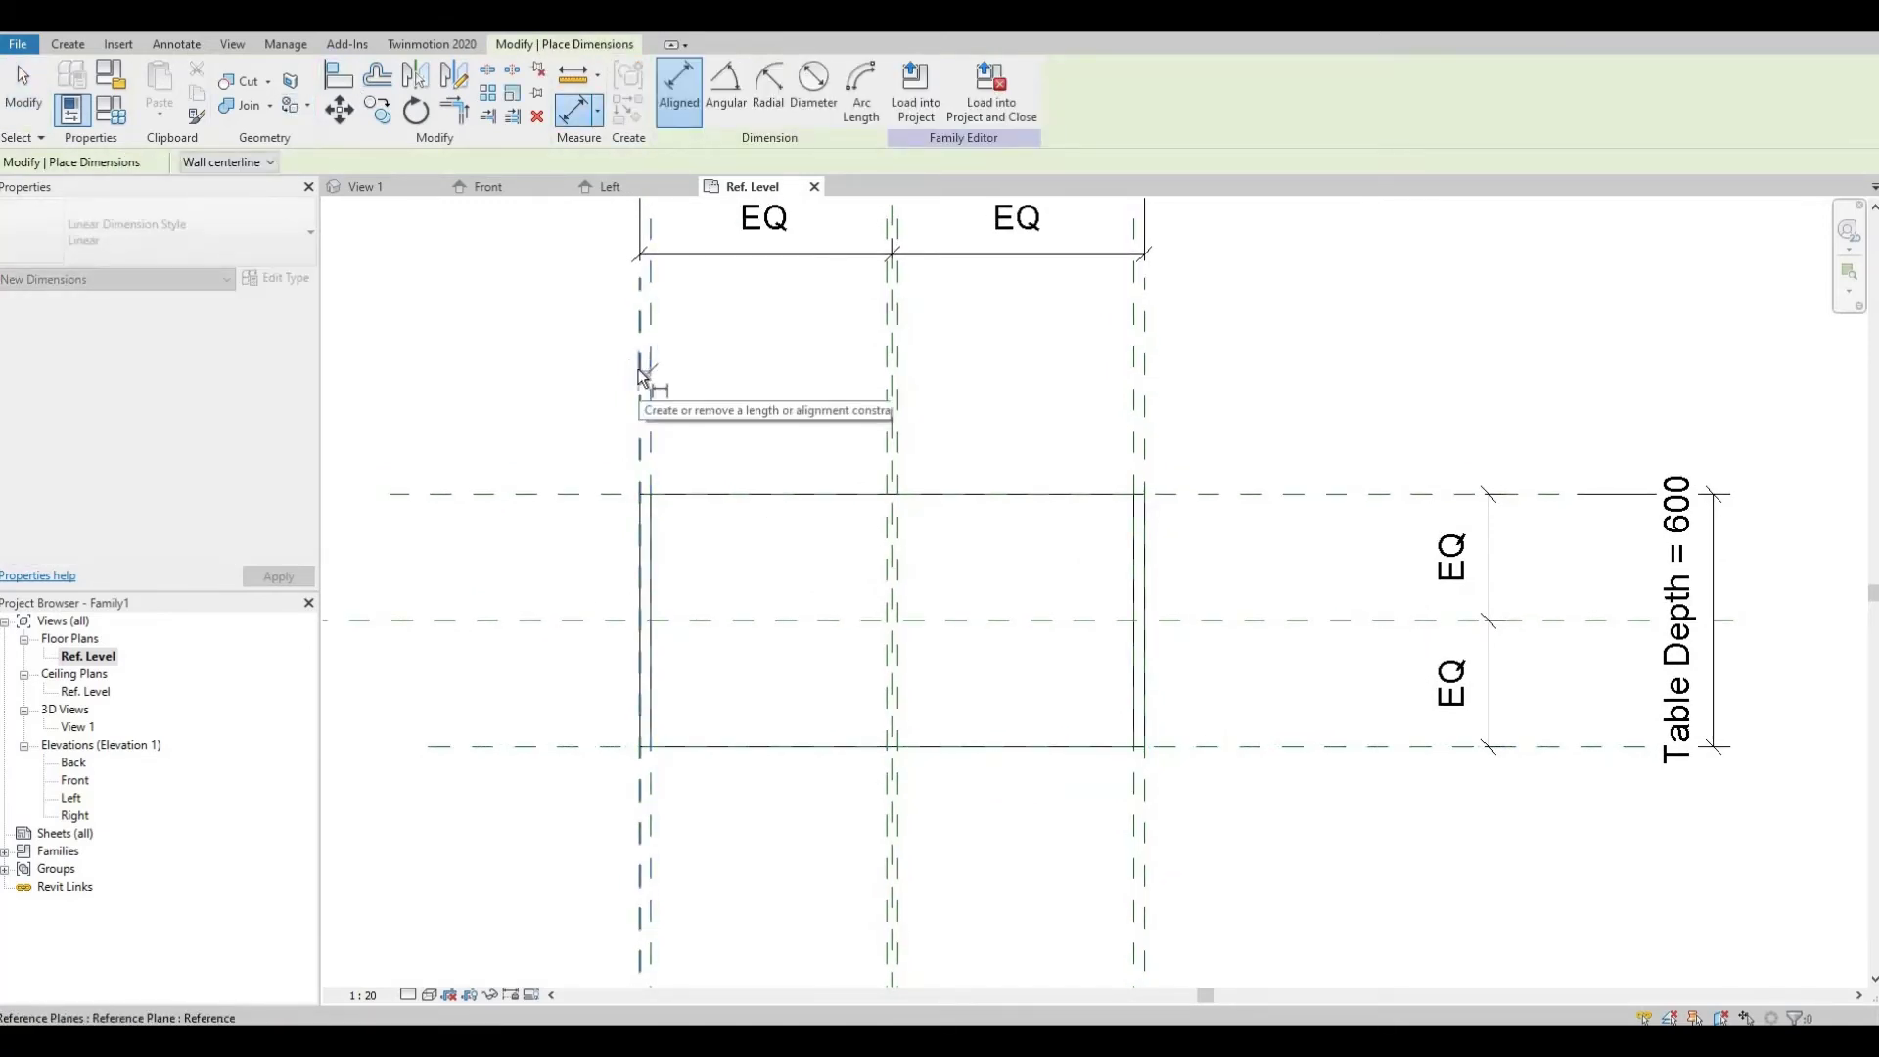
click(640, 377)
click(650, 377)
click(581, 378)
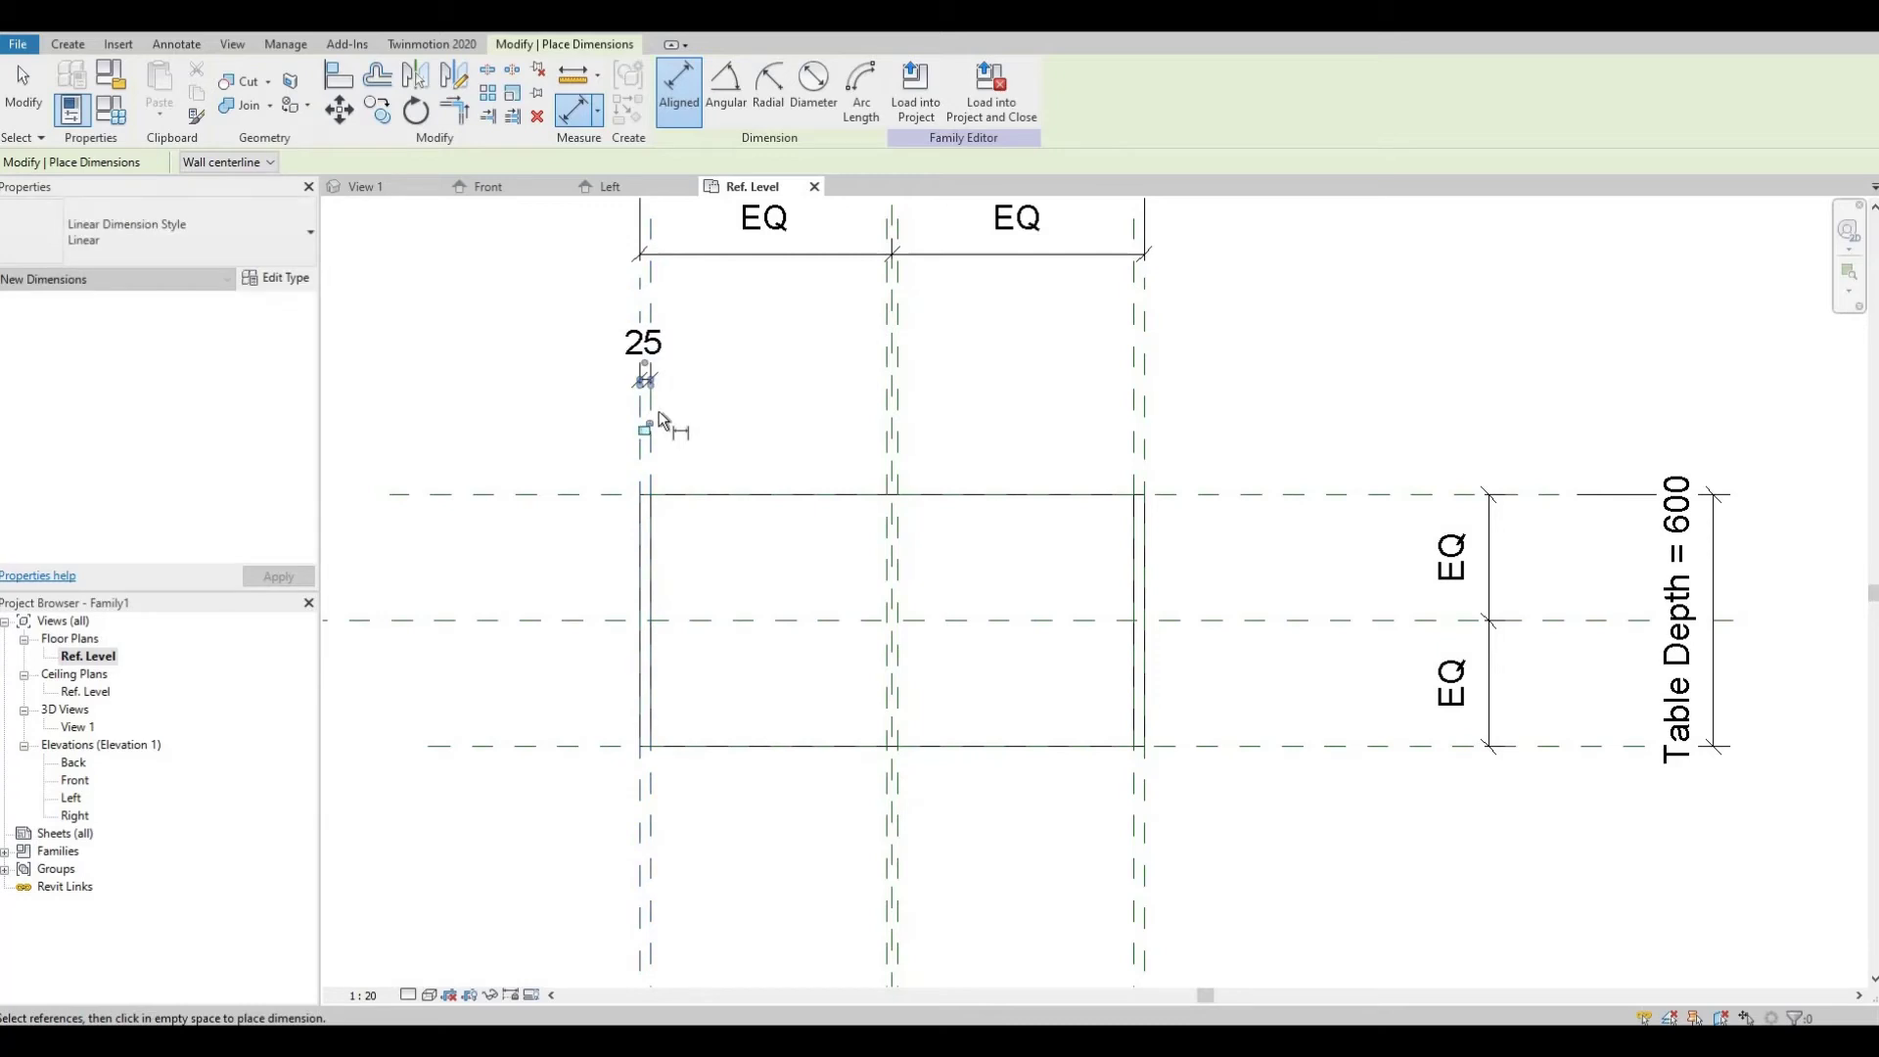
- Dimension and lock the spacing between the two reference planes at the table's right end
click(1139, 364)
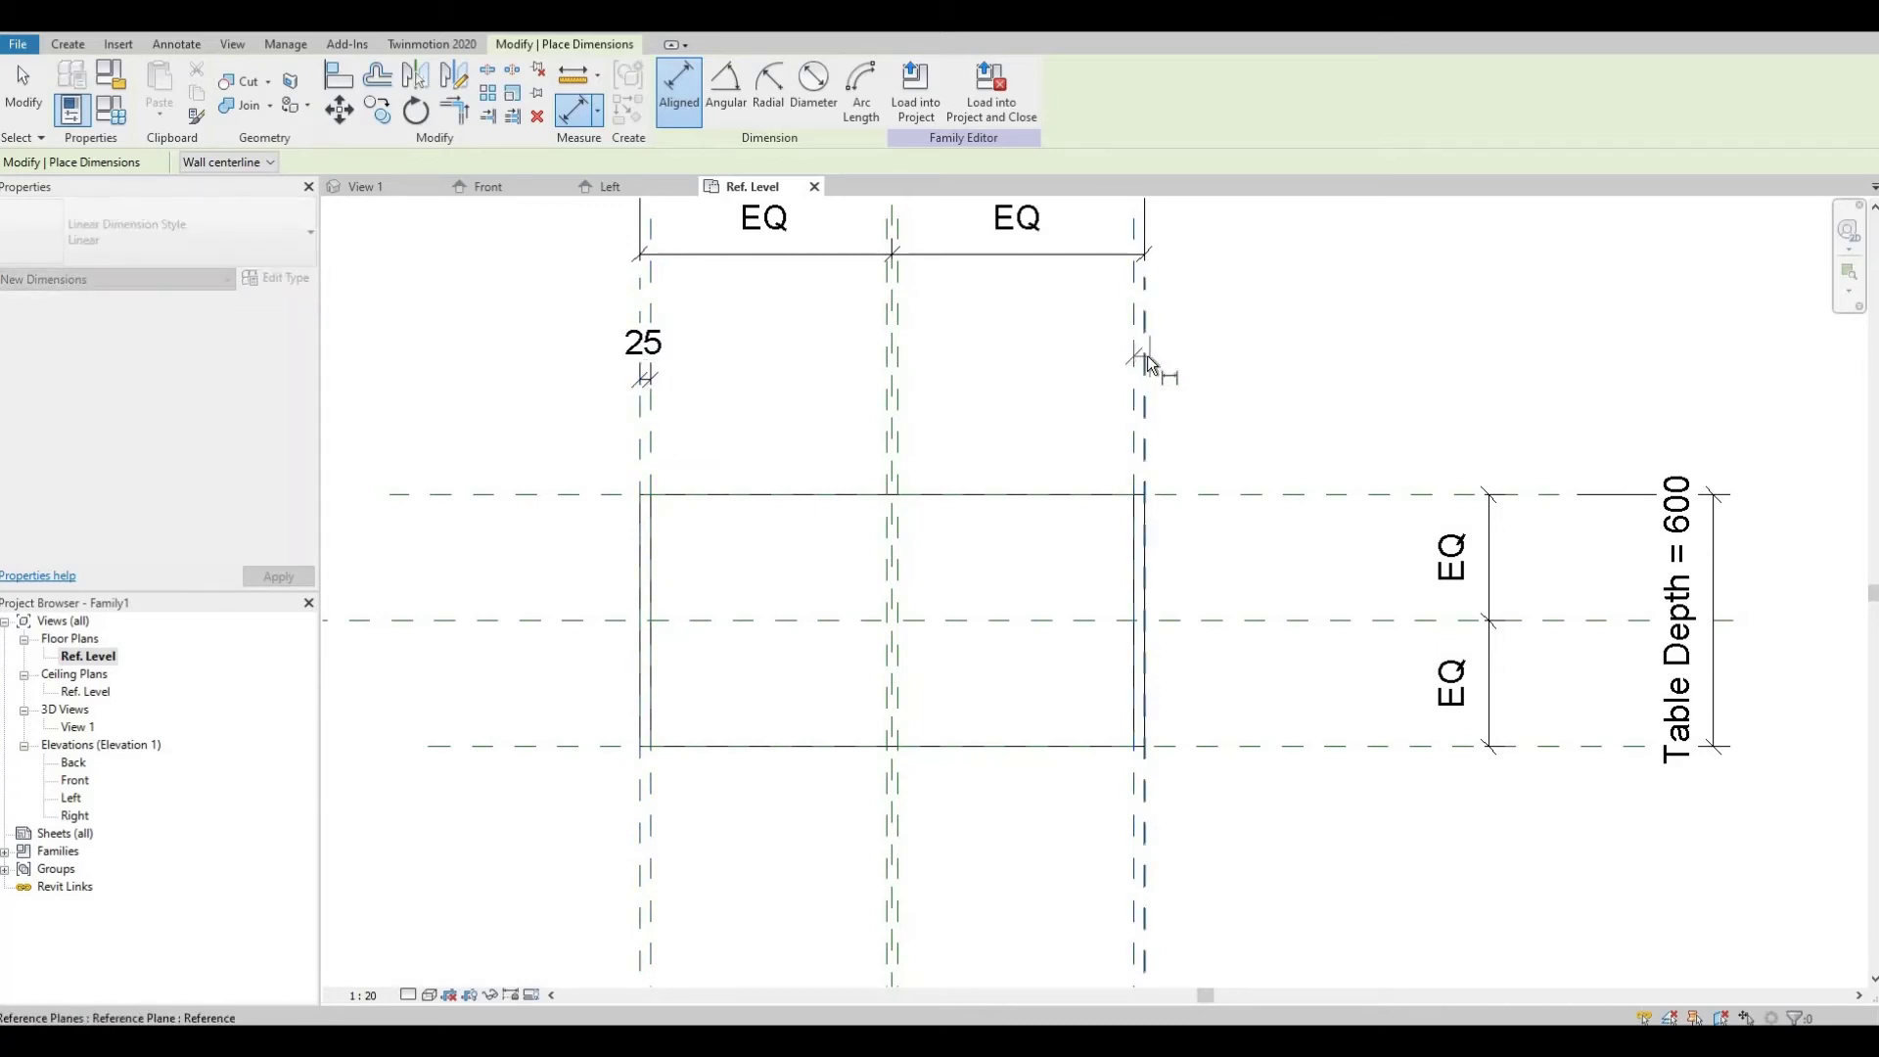
click(1149, 357)
click(1188, 356)
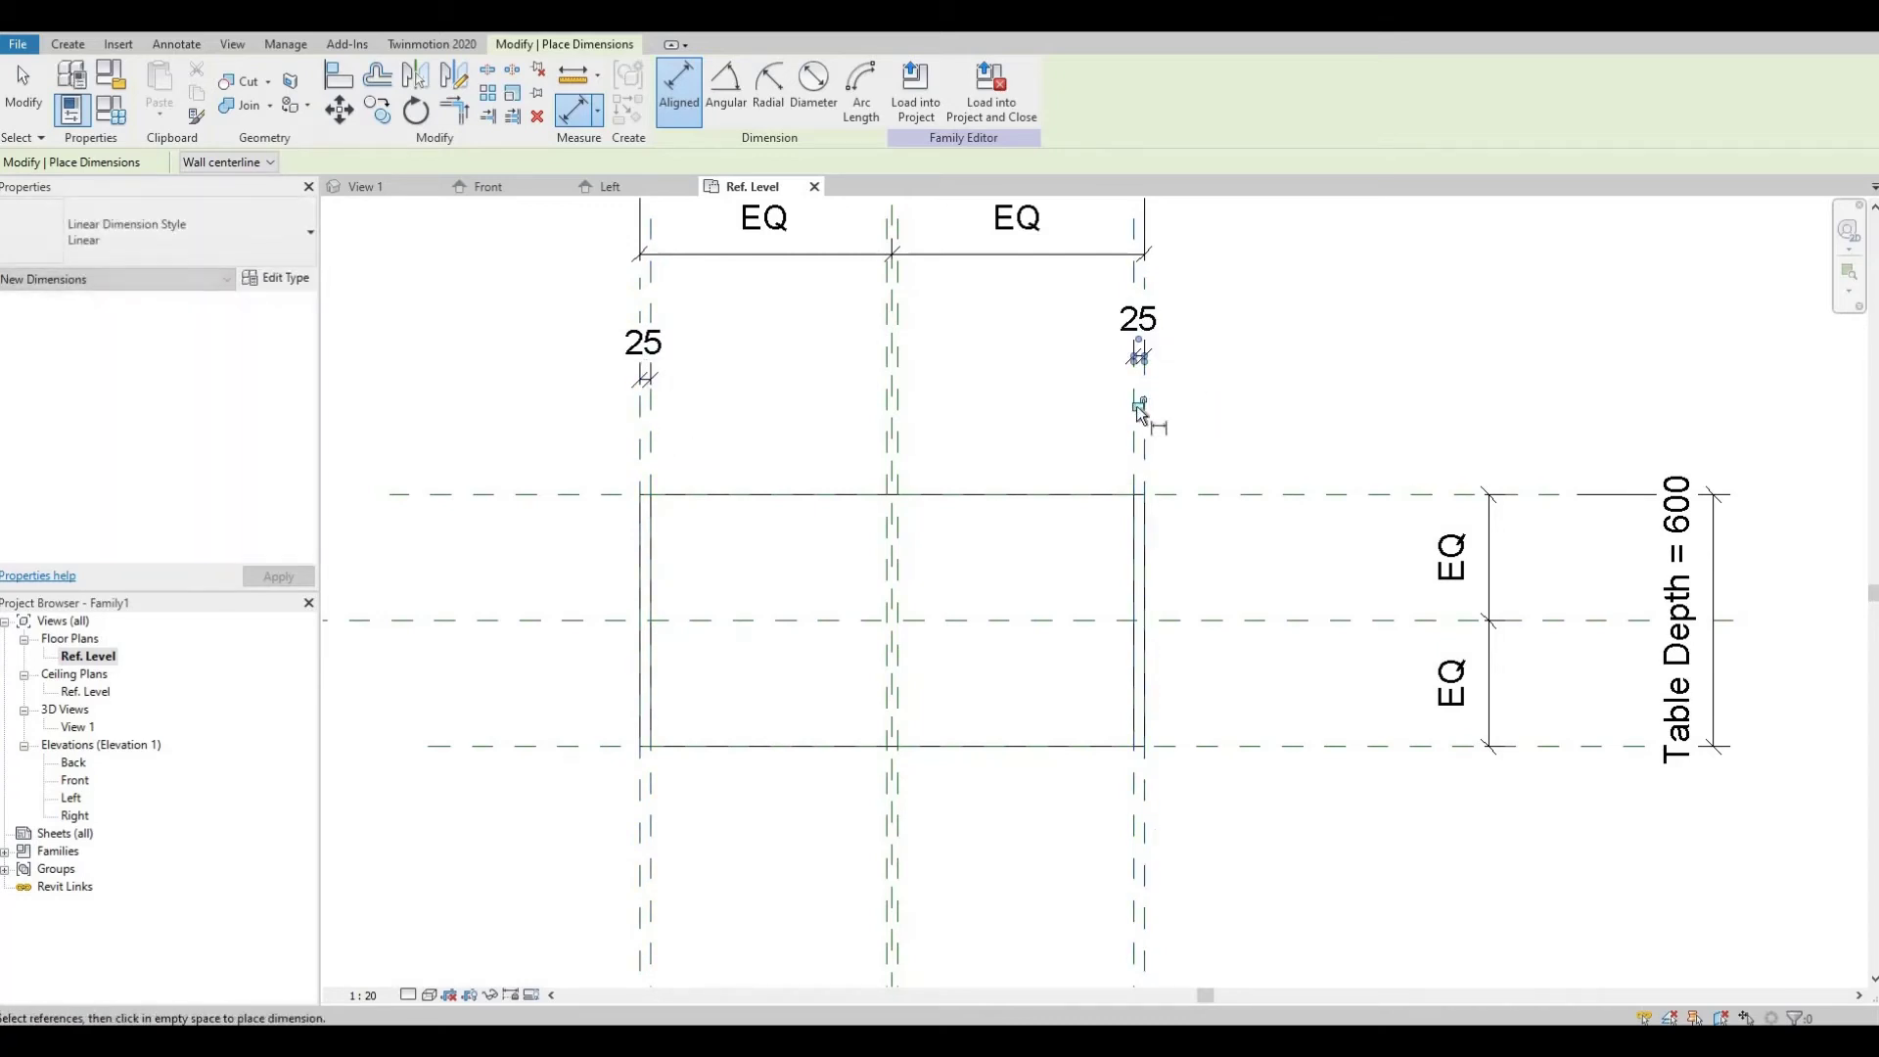
middle_drag(985, 382, 947, 448)
scroll(947, 448, down, 1)
scroll(912, 411, up, 3)
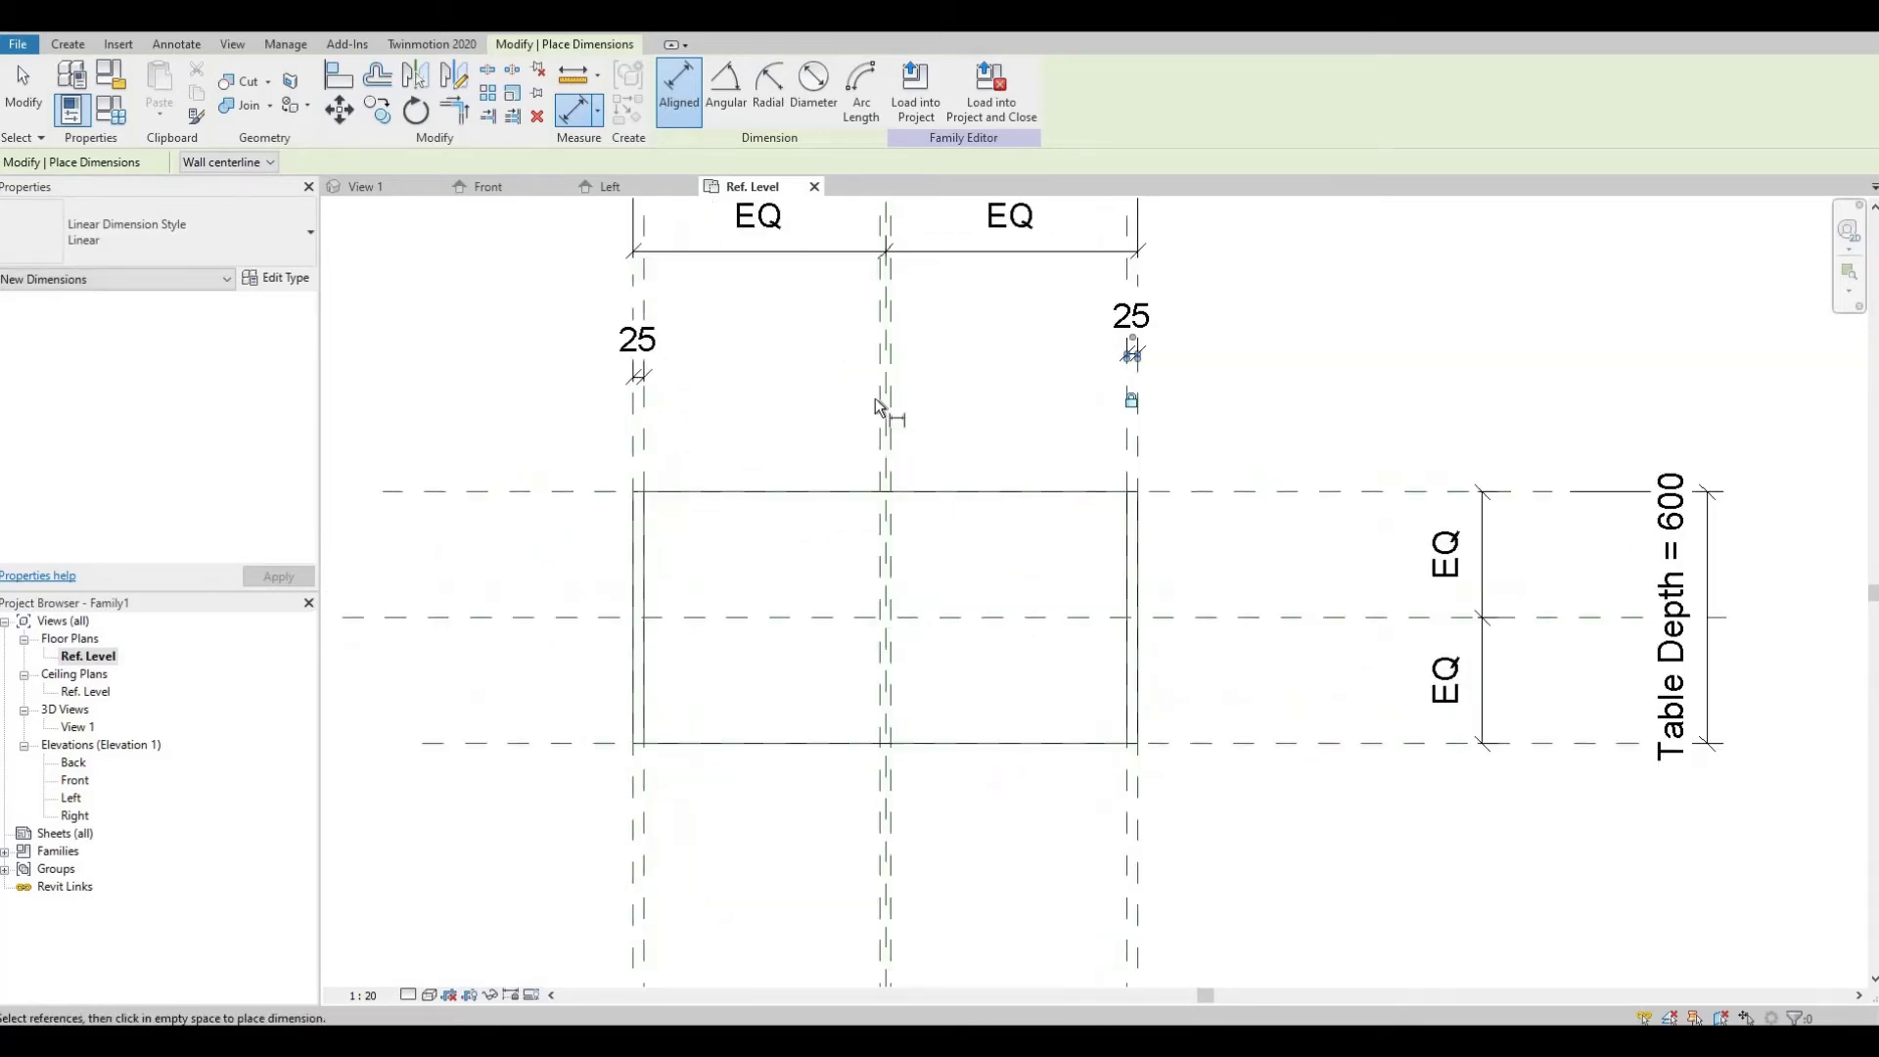
- Dimension and lock the spacing between the two reference planes flanking the Center (Left/Right) plane
scroll(876, 353, up, 2)
click(893, 346)
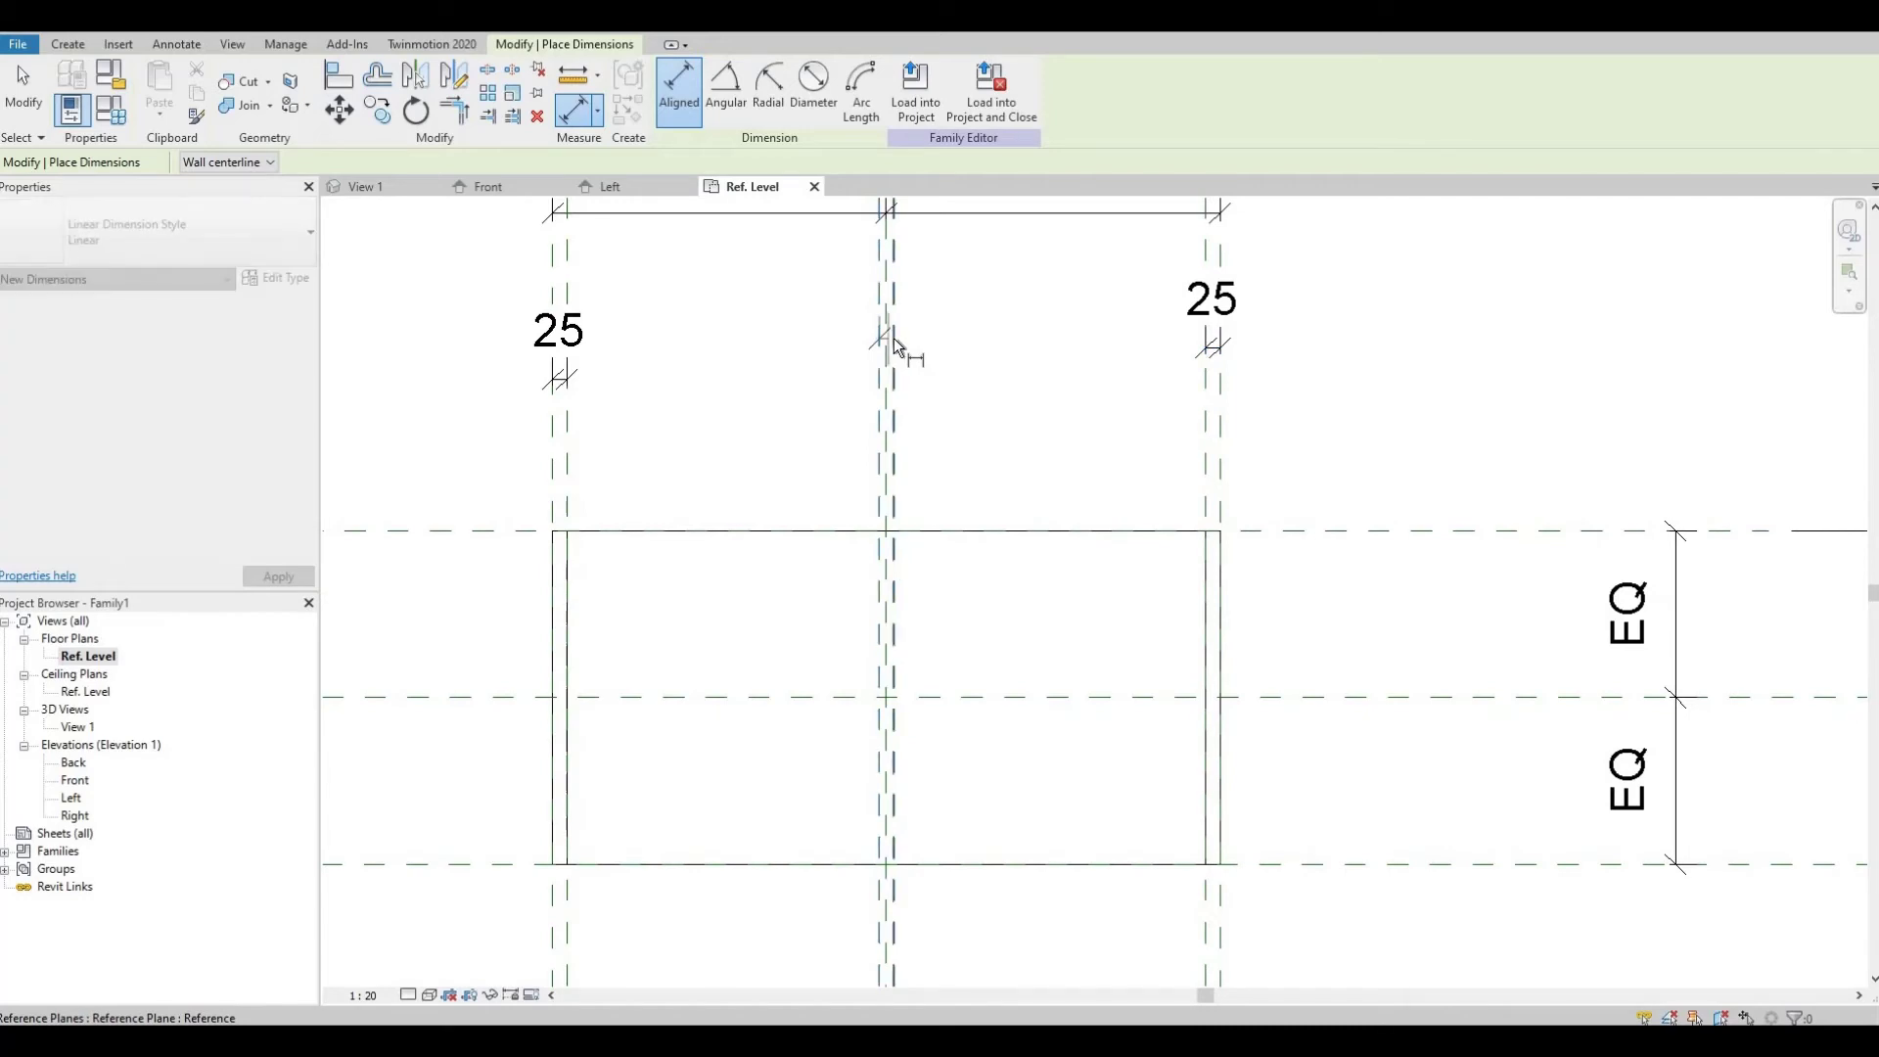
click(919, 325)
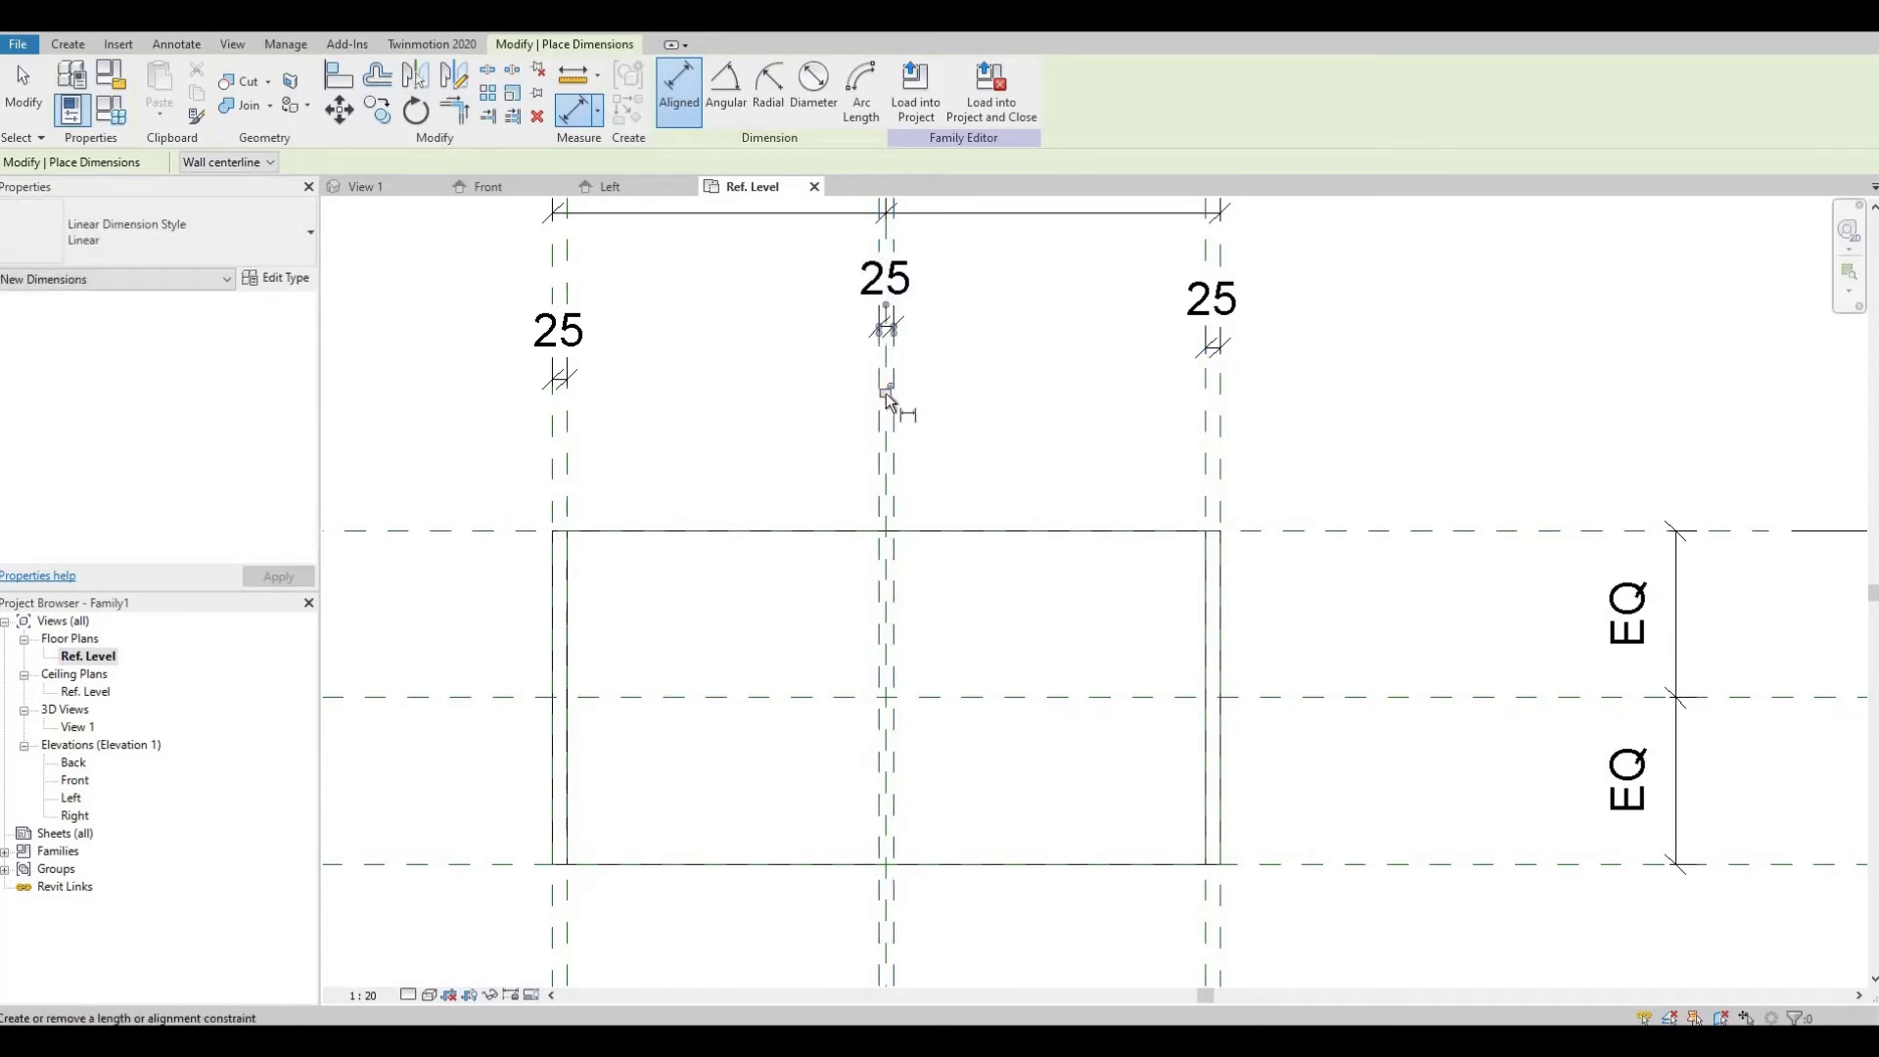
middle_drag(947, 443, 947, 420)
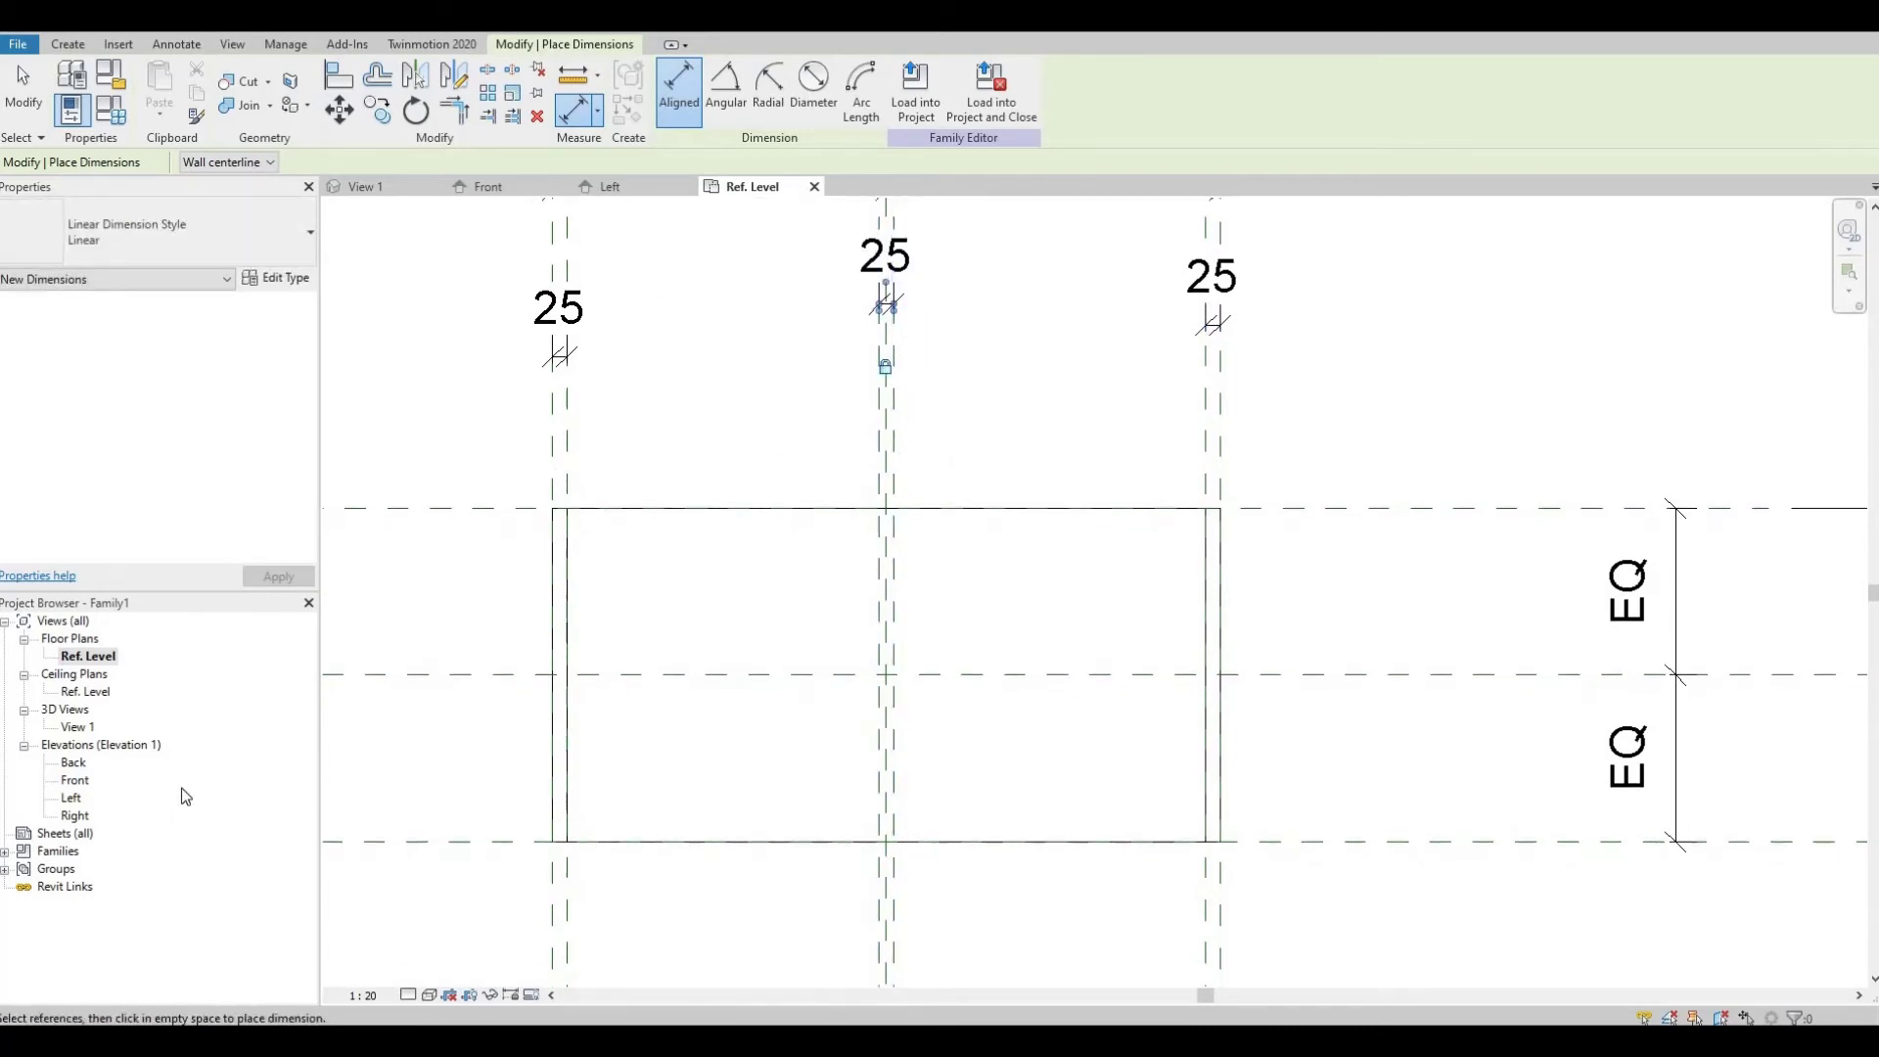
- In the Front elevation, extrude a rectangular middle panel between the two central reference planes, from tabletop underside to lower shelf, locking its edges
double_click(75, 780)
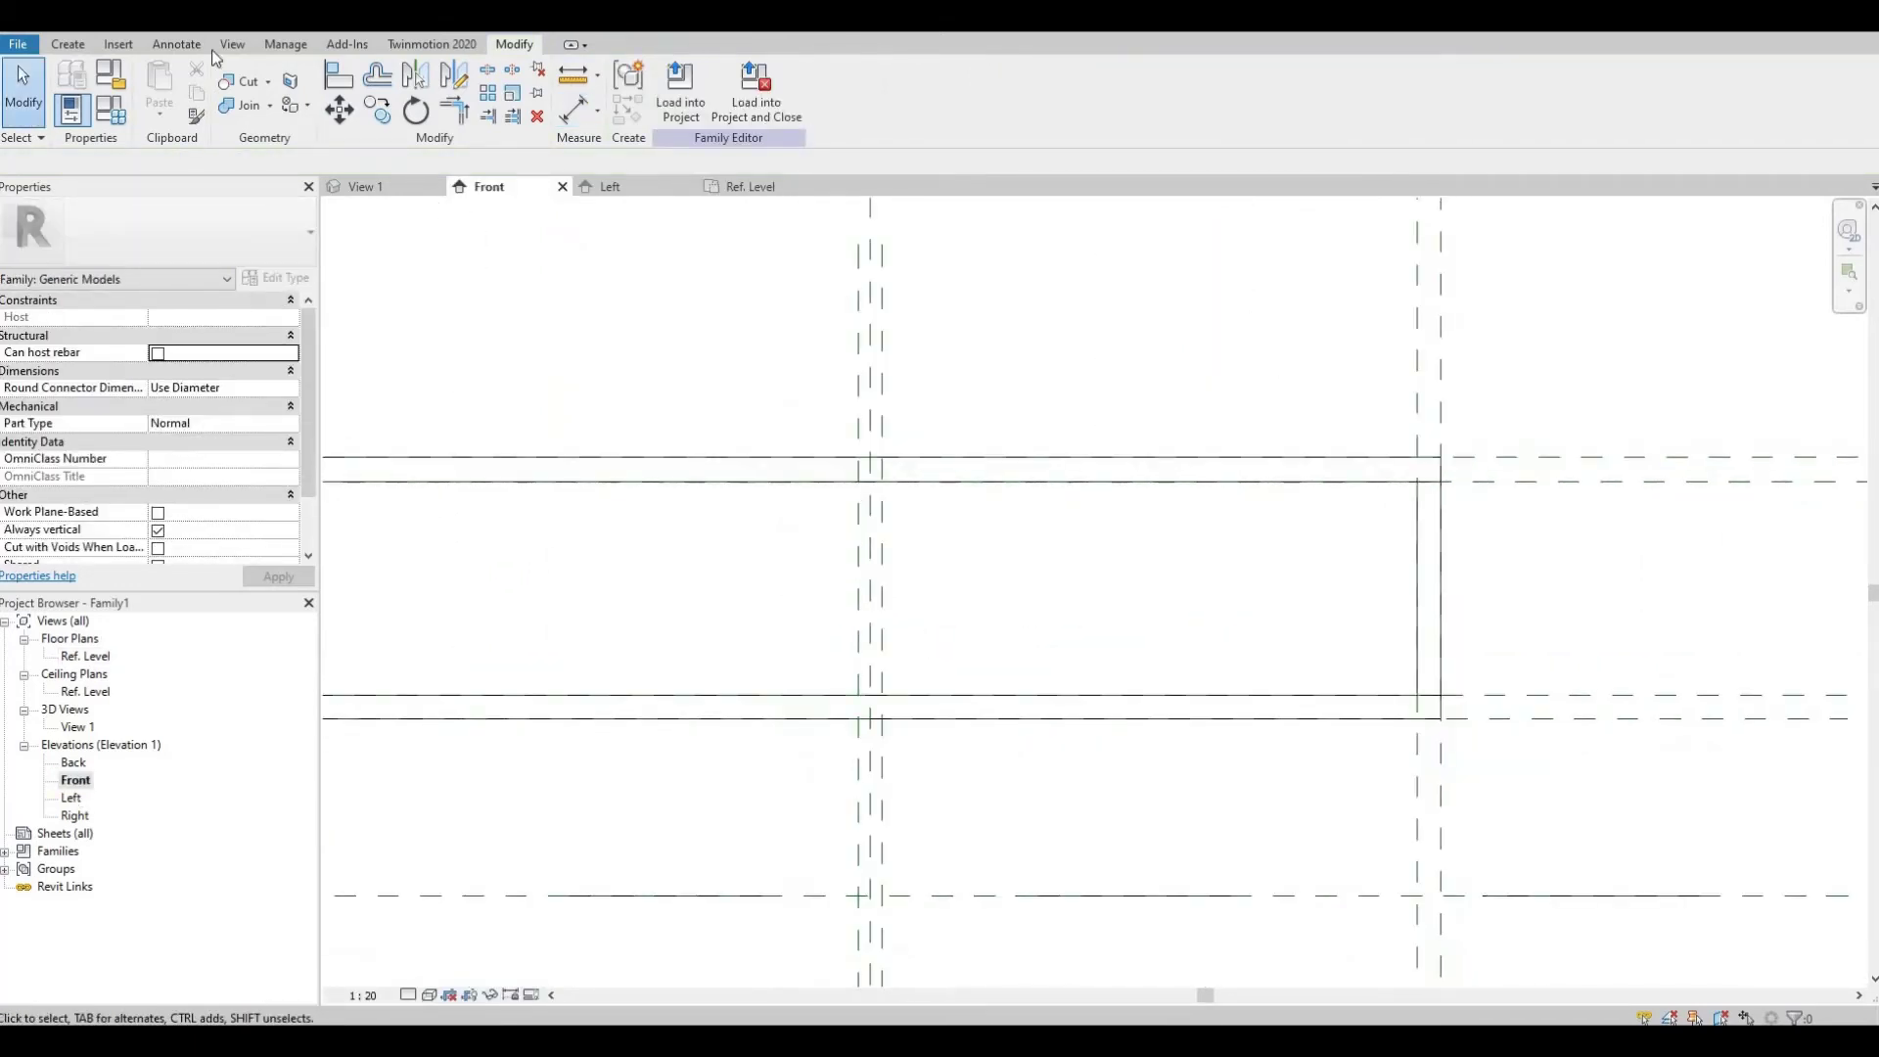
click(68, 44)
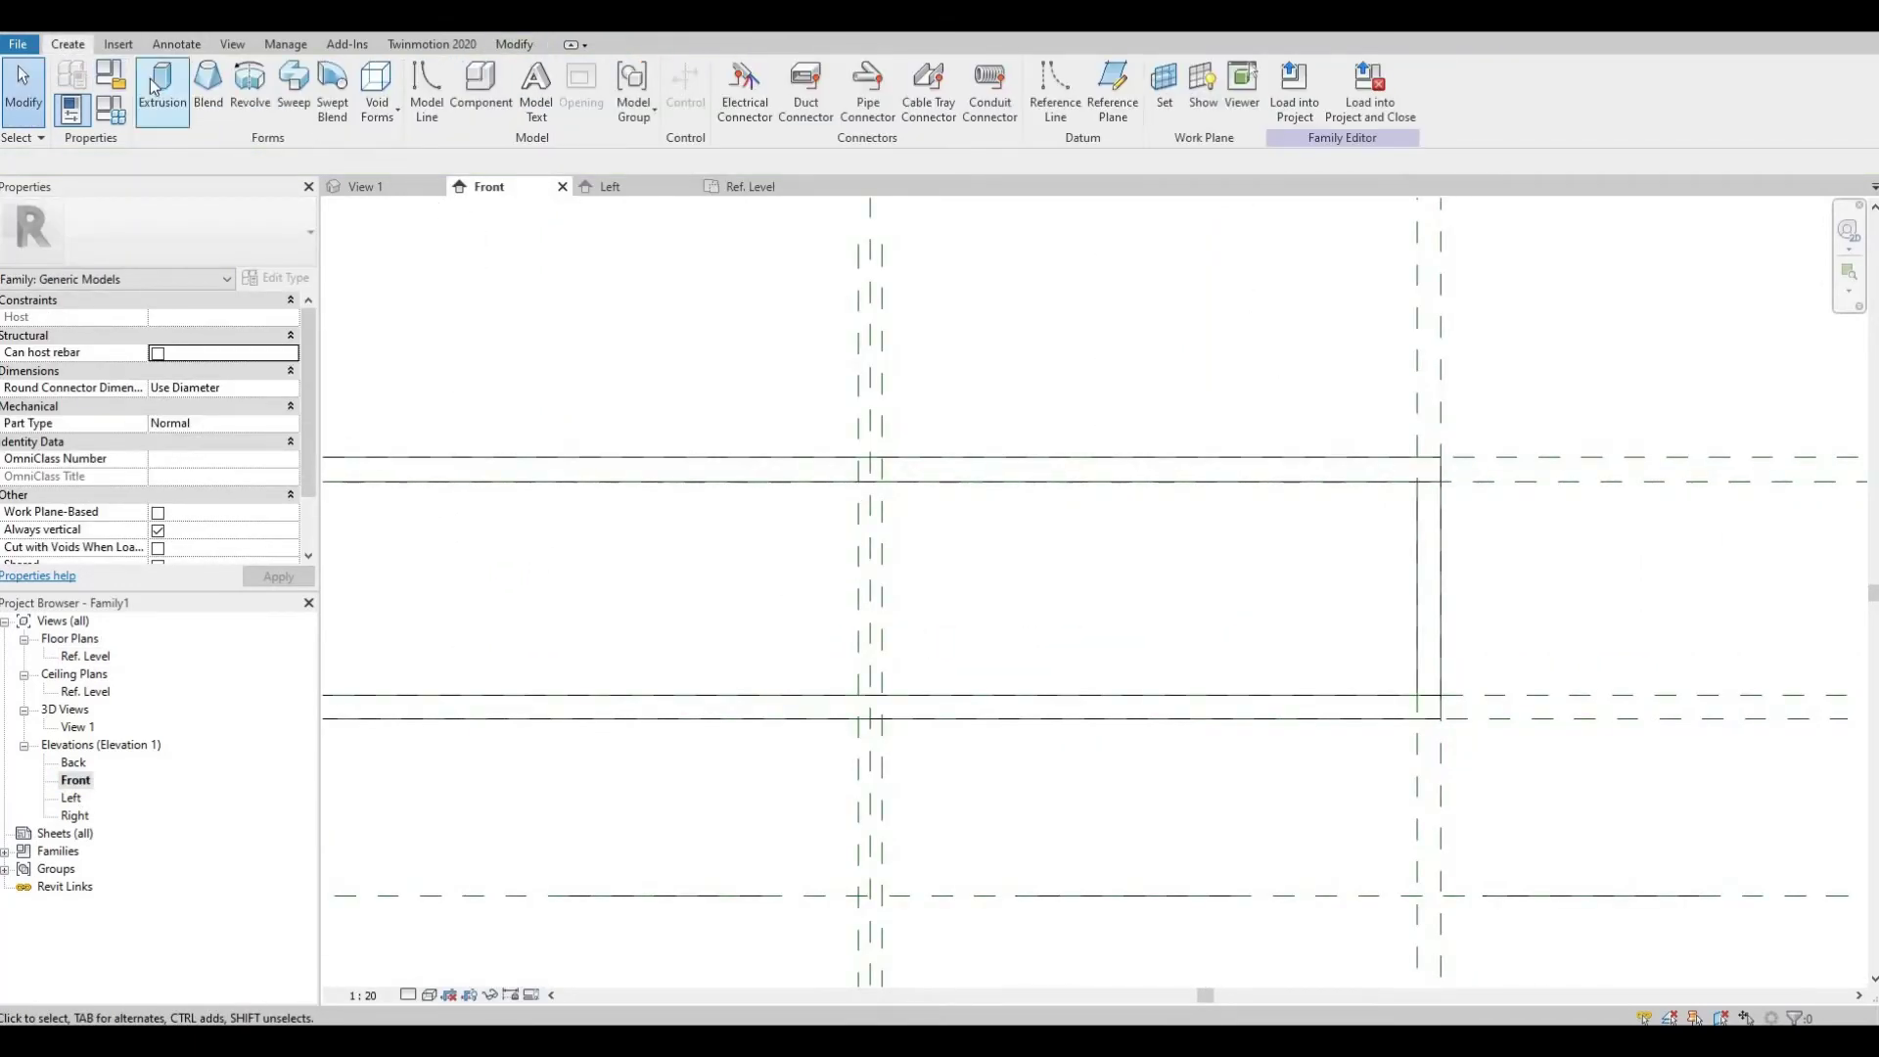
click(157, 87)
click(732, 73)
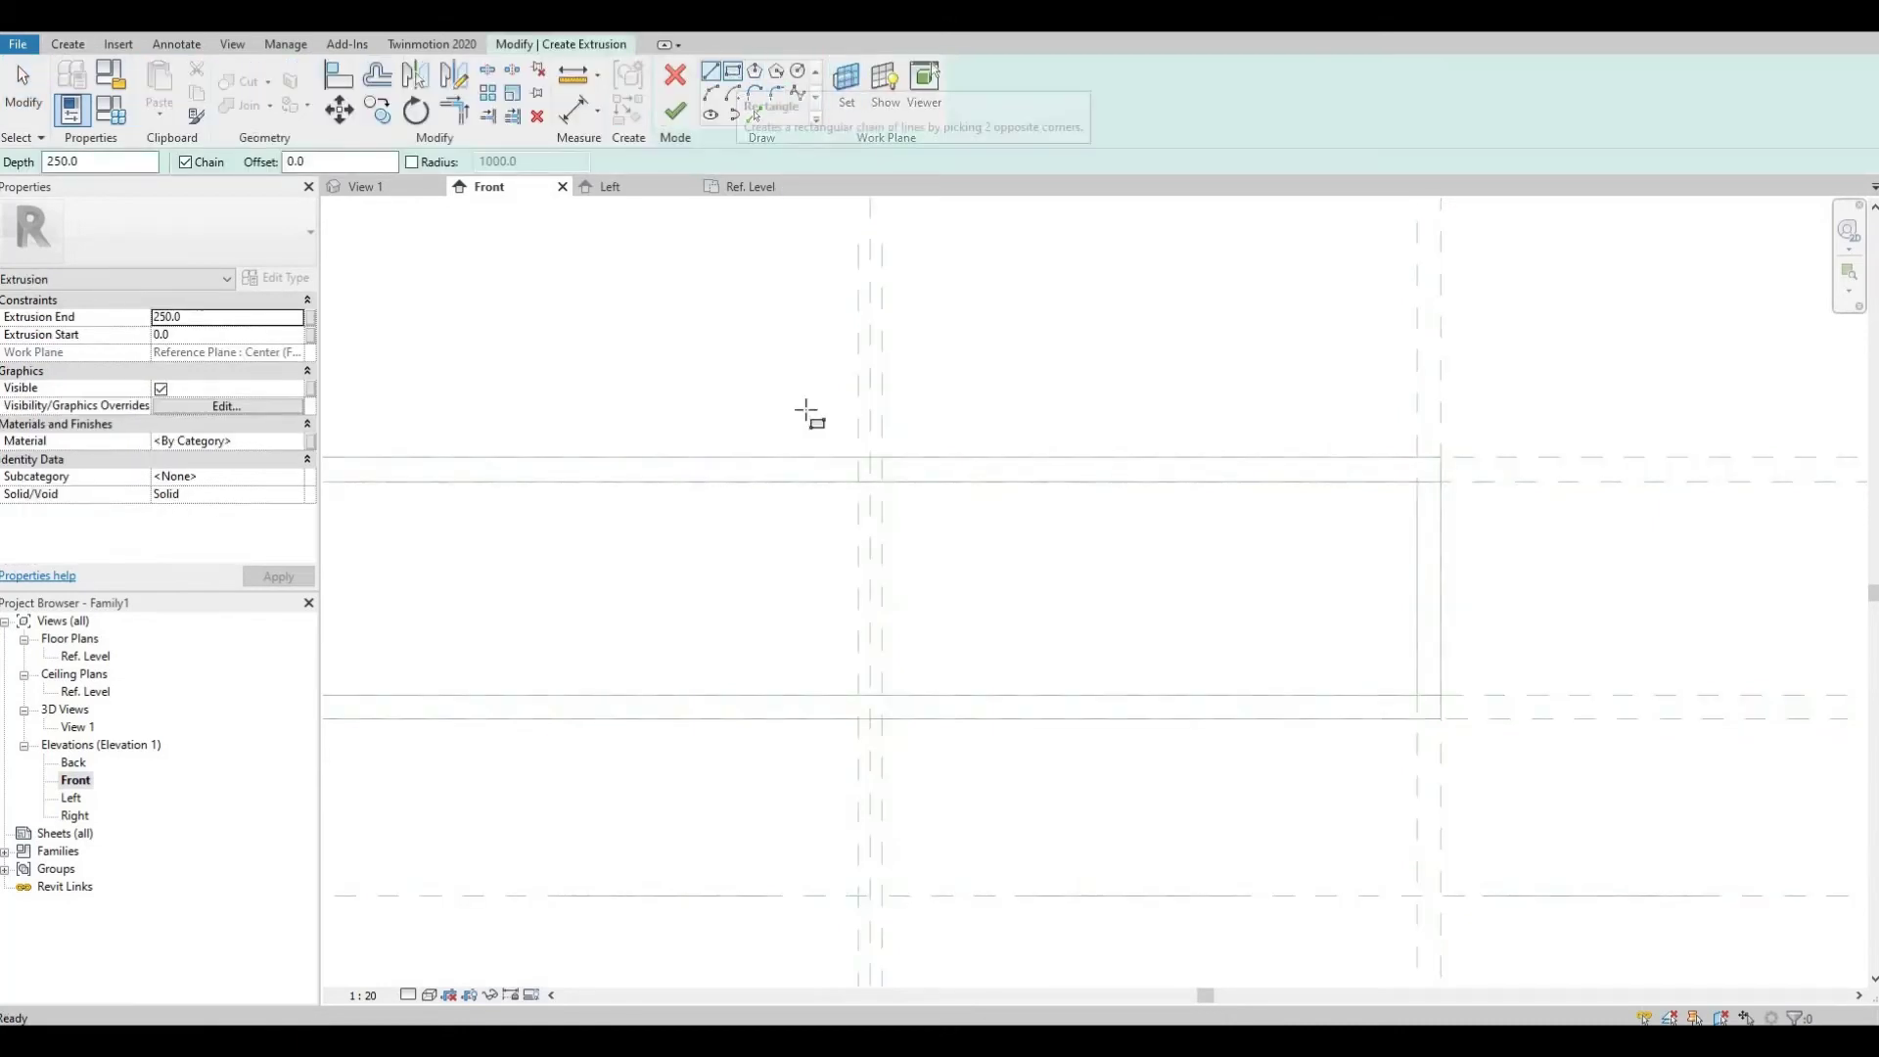
click(857, 480)
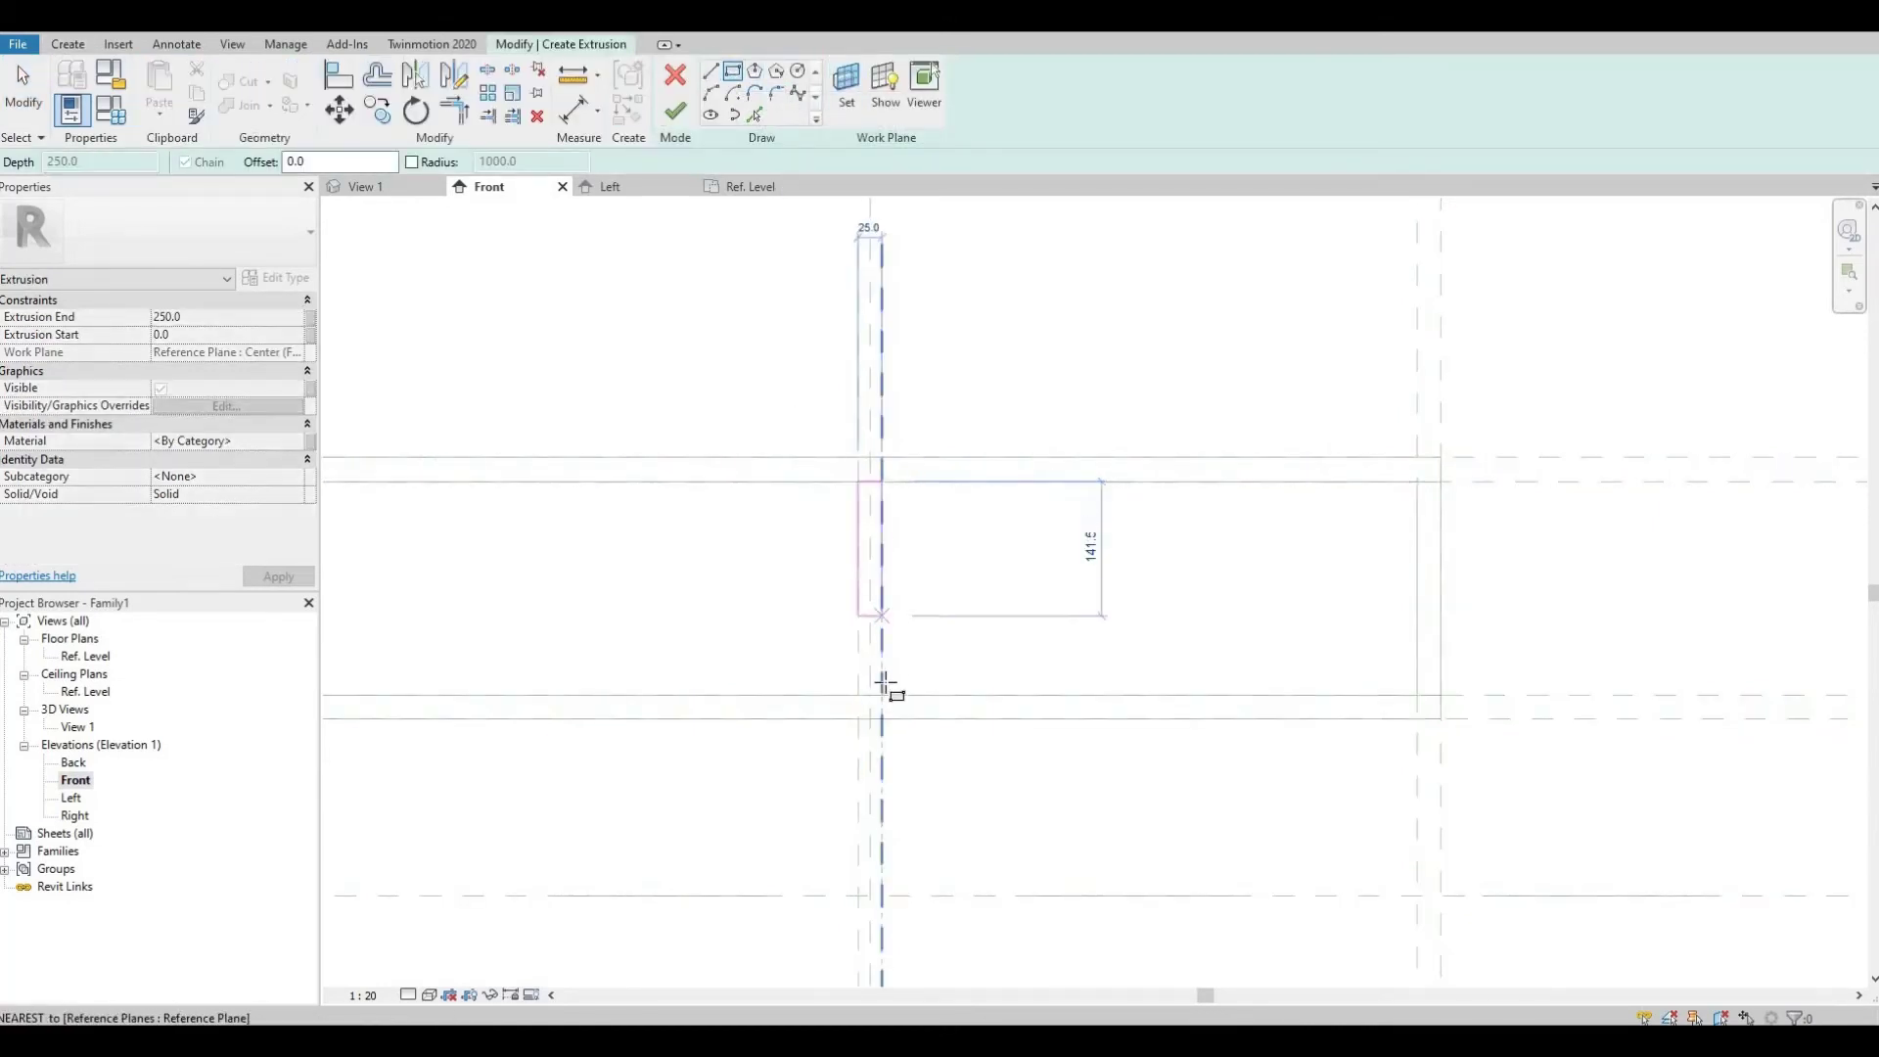
click(882, 695)
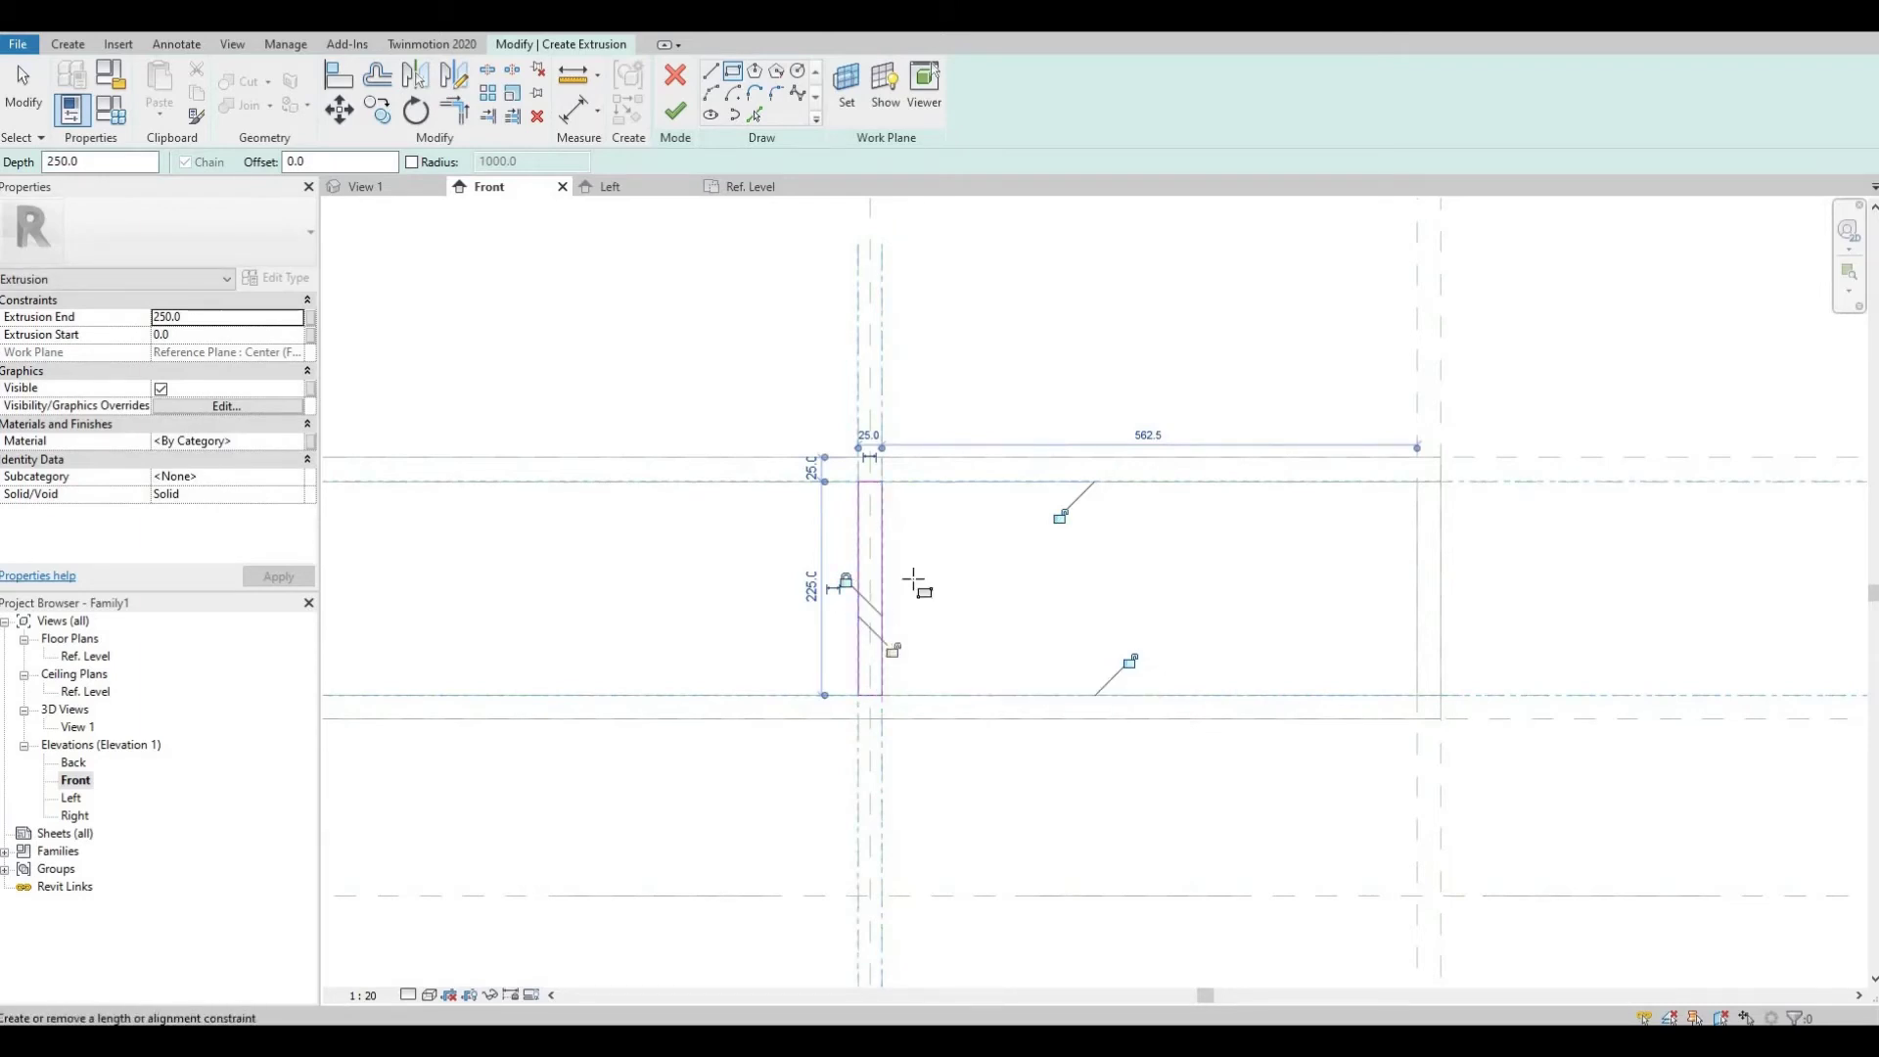
click(893, 649)
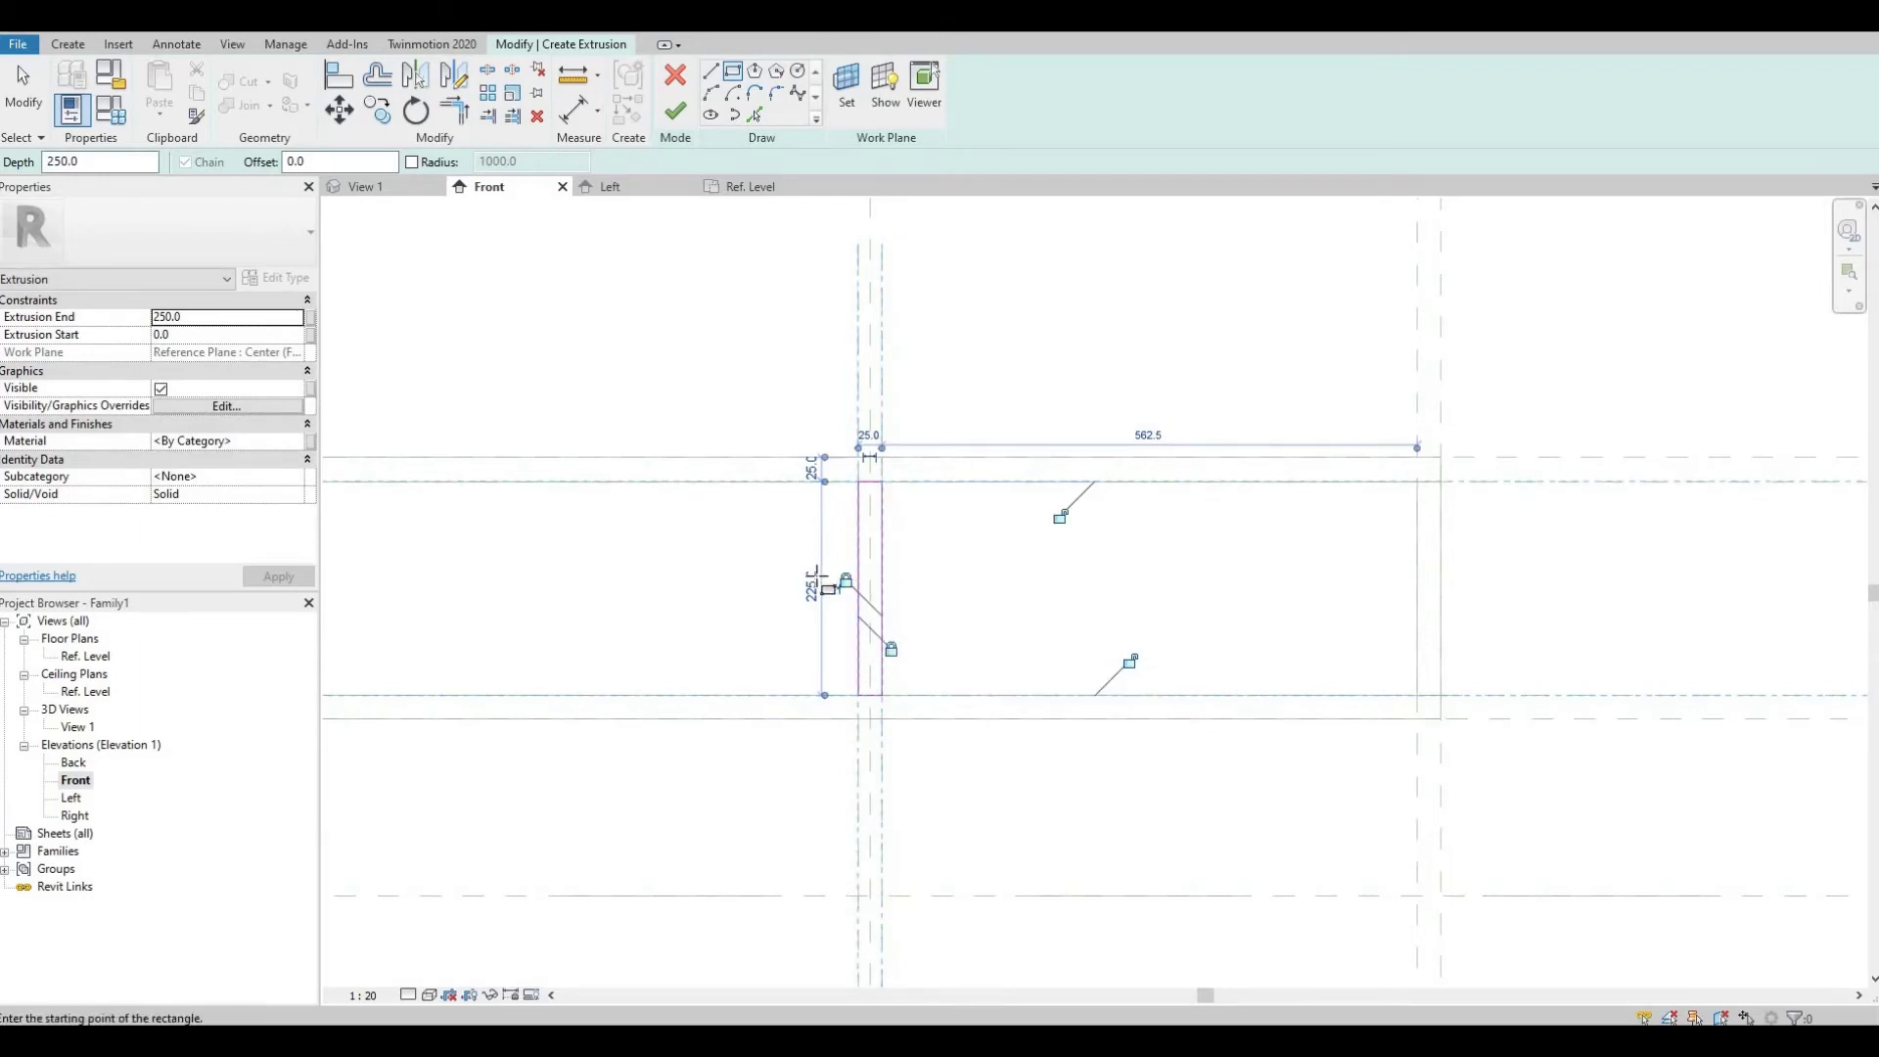
click(1062, 517)
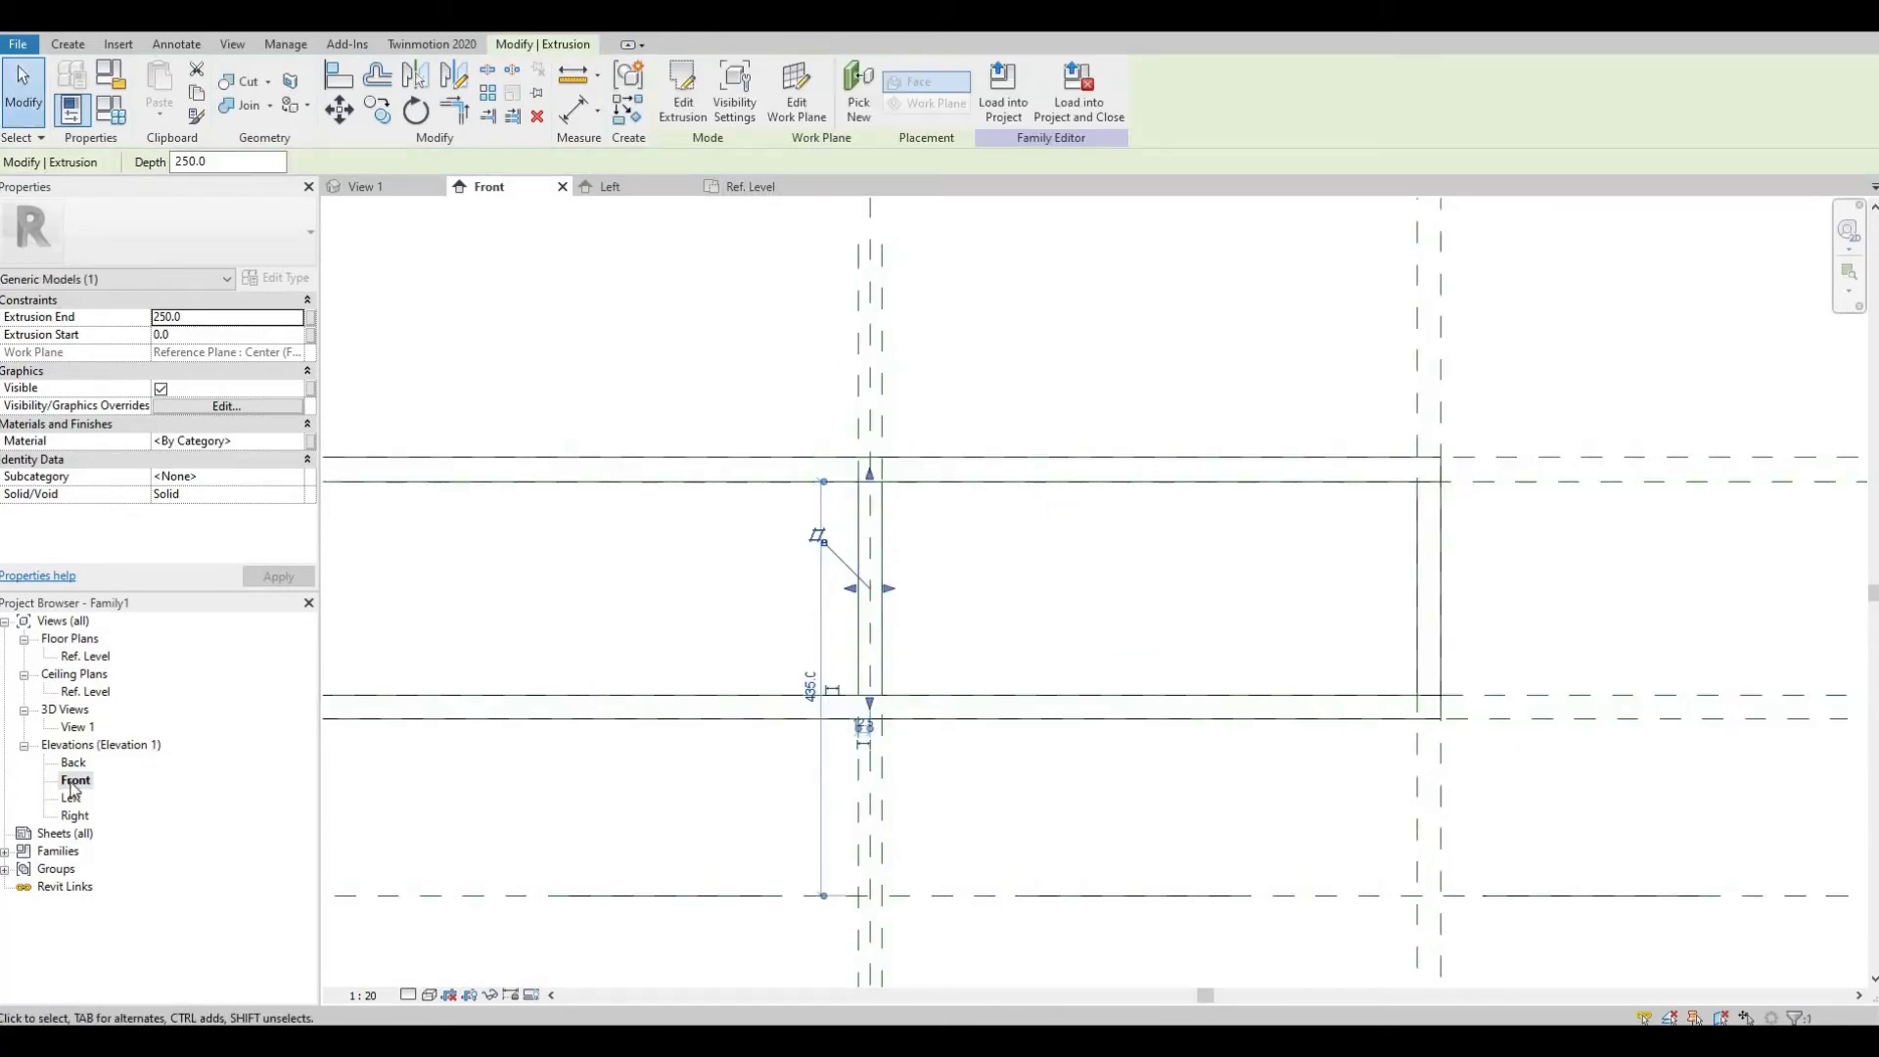
- Stretch the middle panel to the front and back reference planes in the Ref. Level plan and lock both ends
double_click(67, 658)
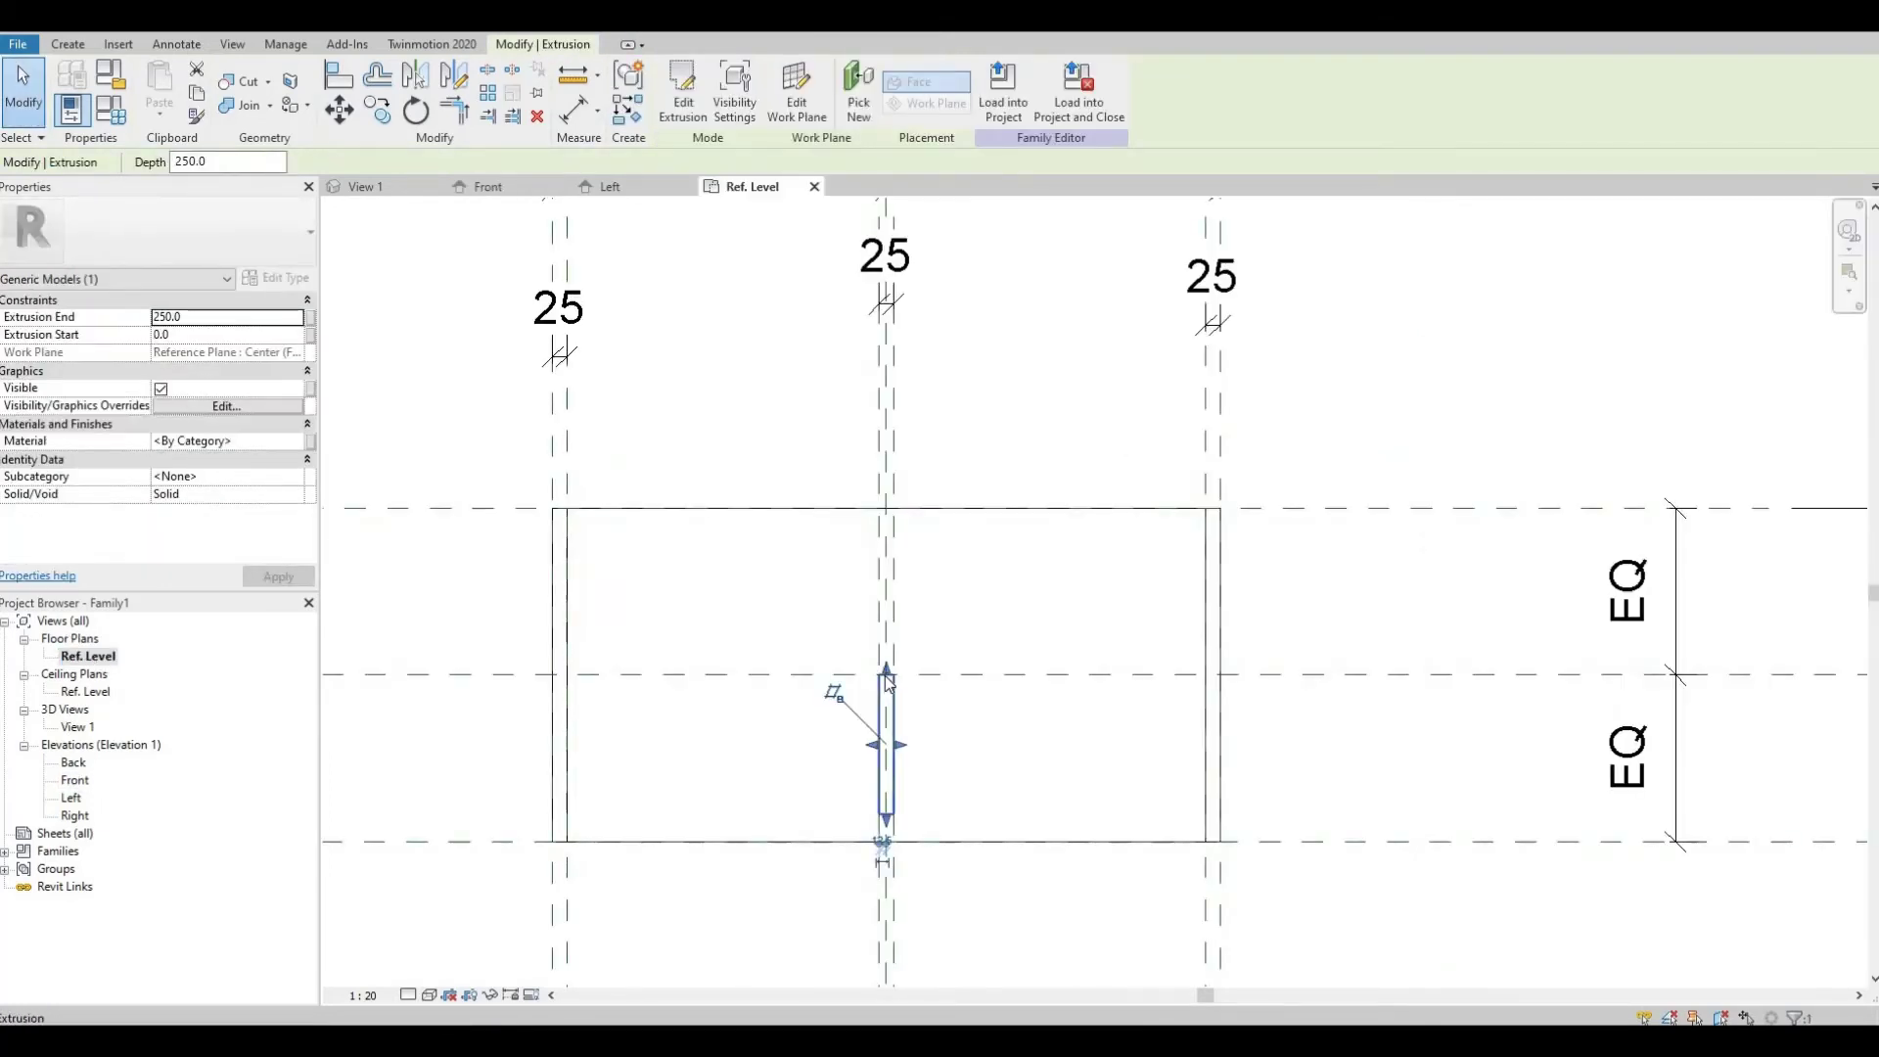
drag(884, 531, 1023, 526)
click(1083, 475)
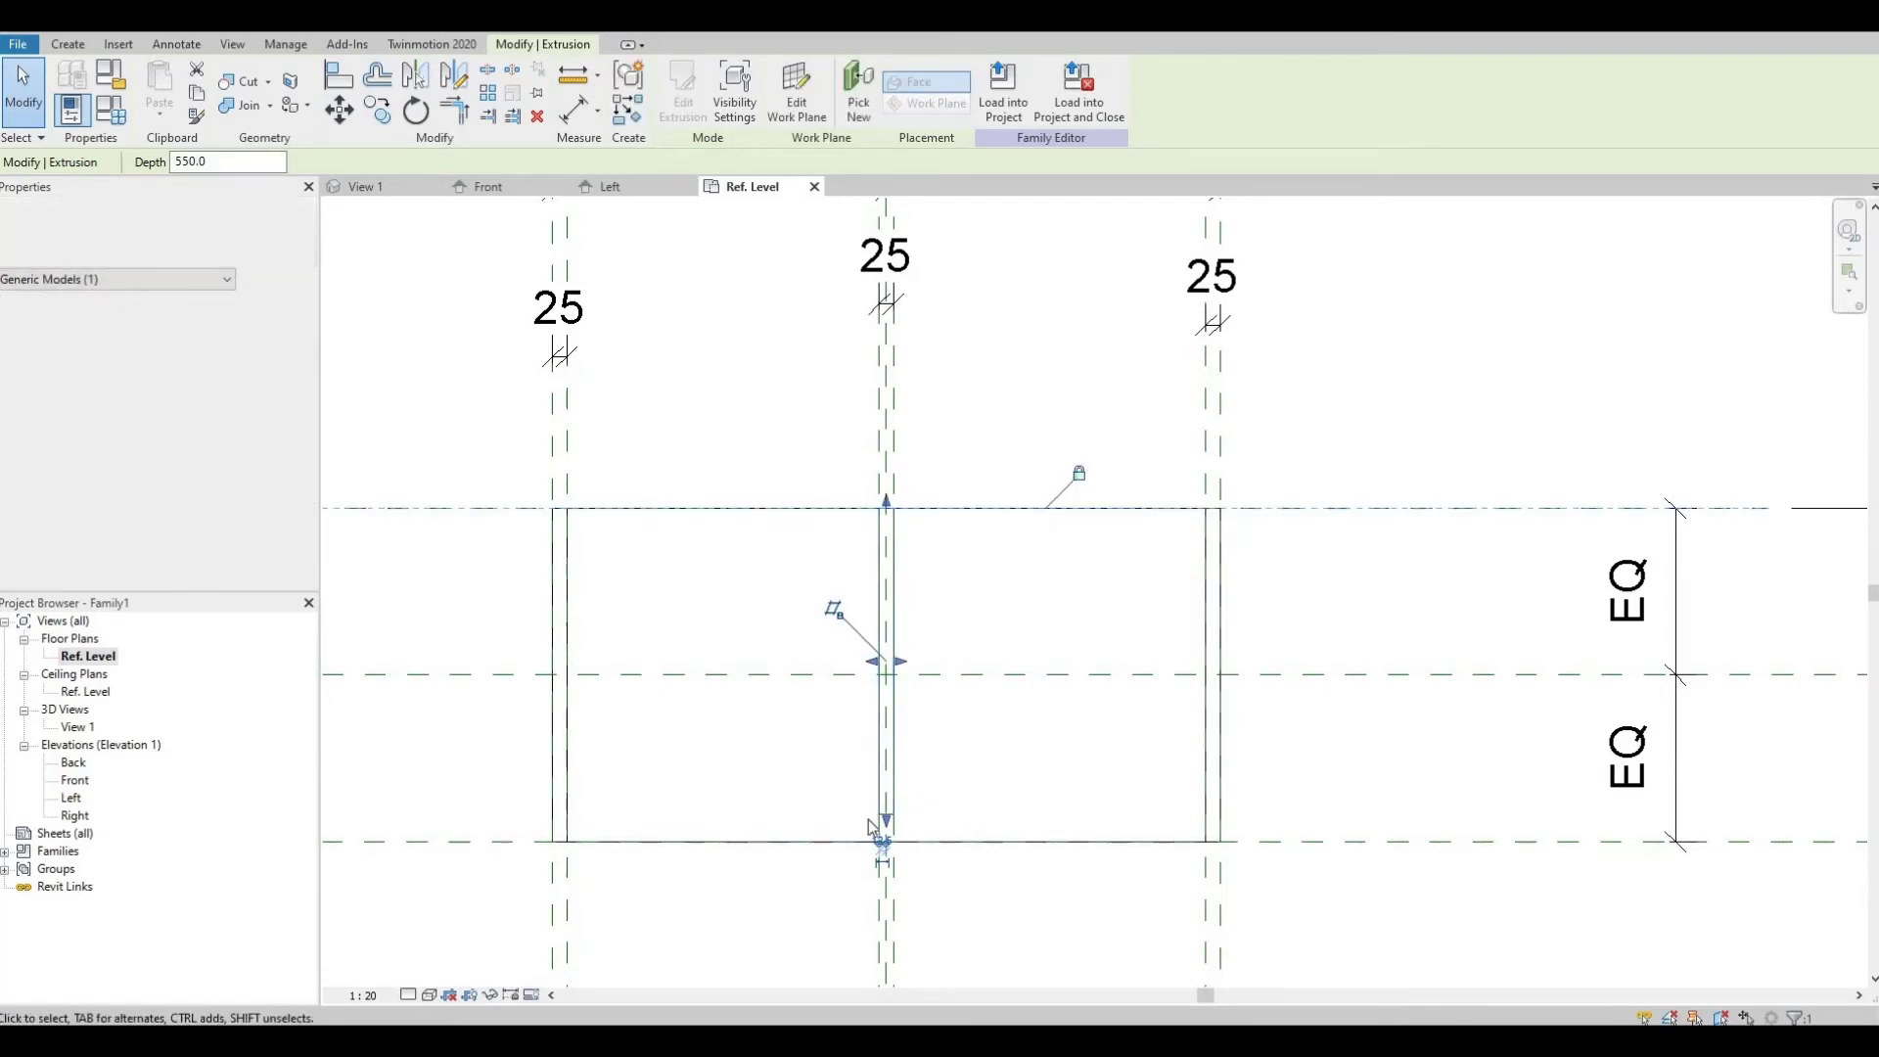
drag(887, 836, 887, 842)
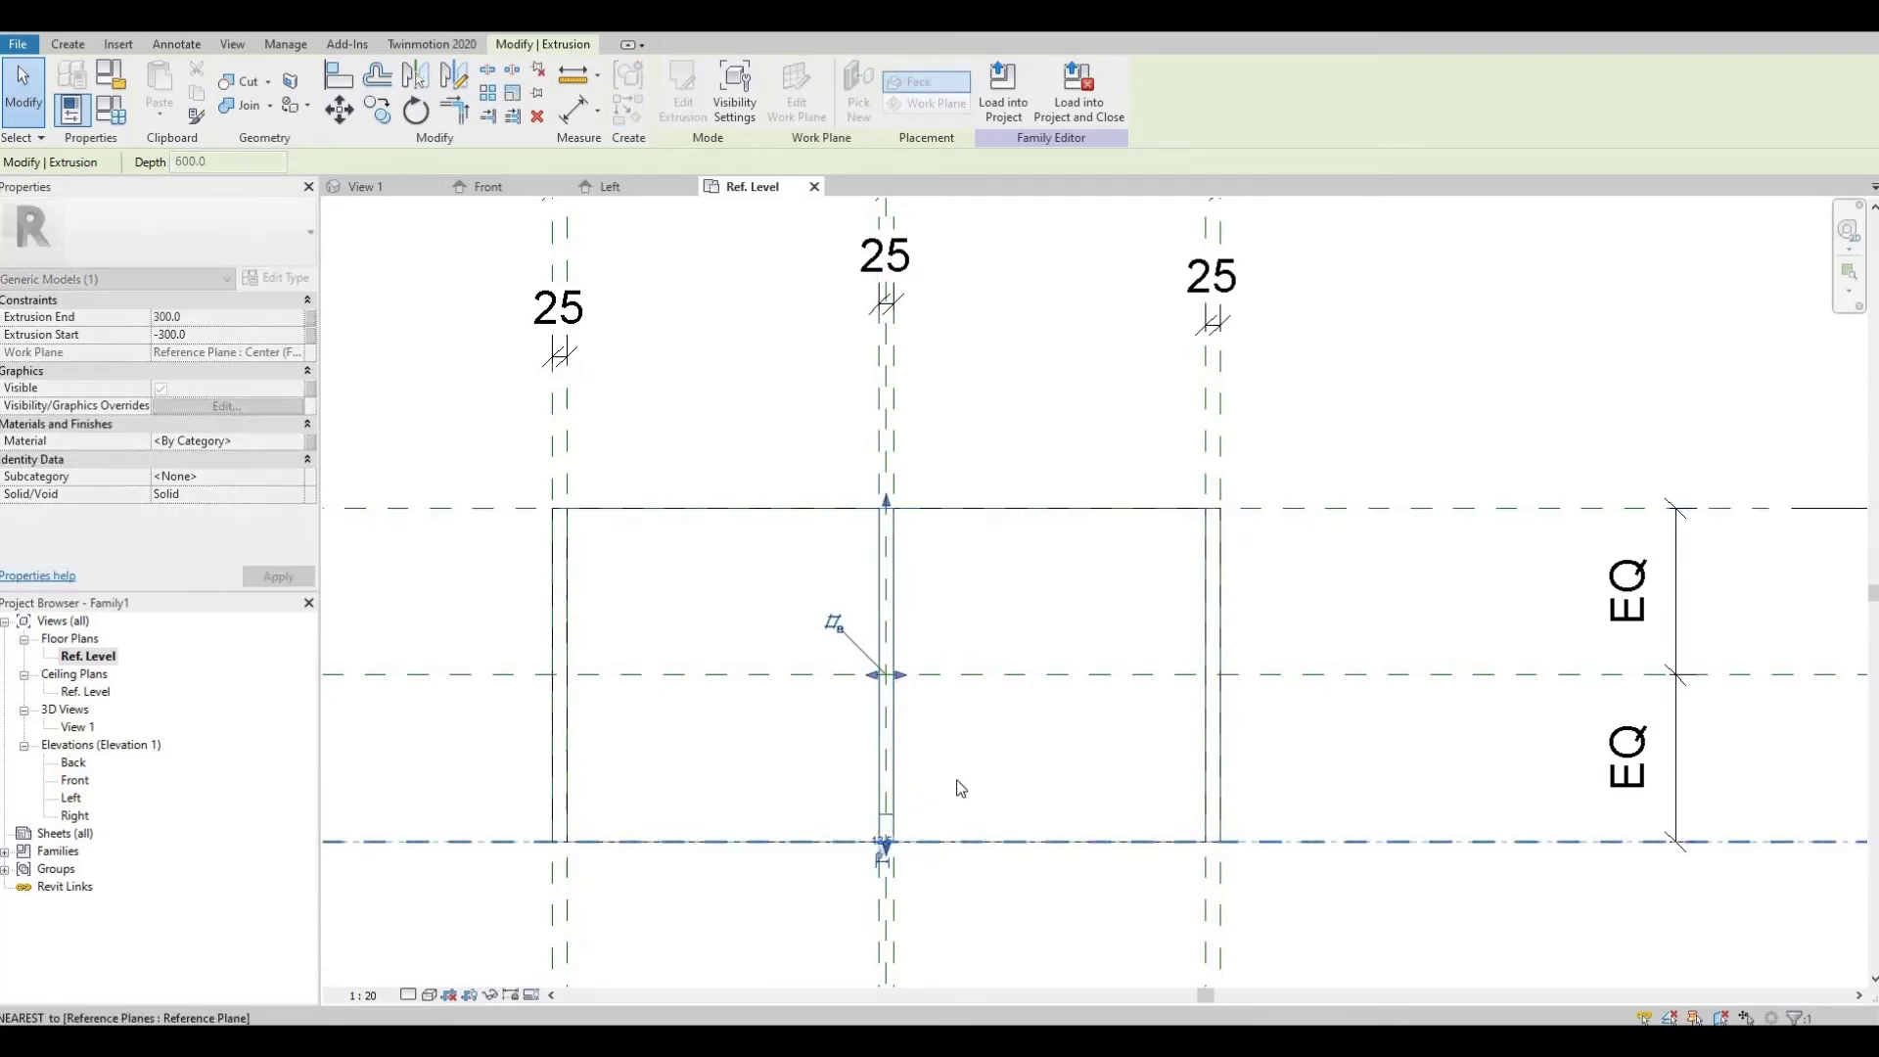
click(1060, 874)
- Dimension from the Center (Left/Right) plane to the reference planes on both sides of it in plan and lock the spacing
middle_drag(909, 575, 909, 666)
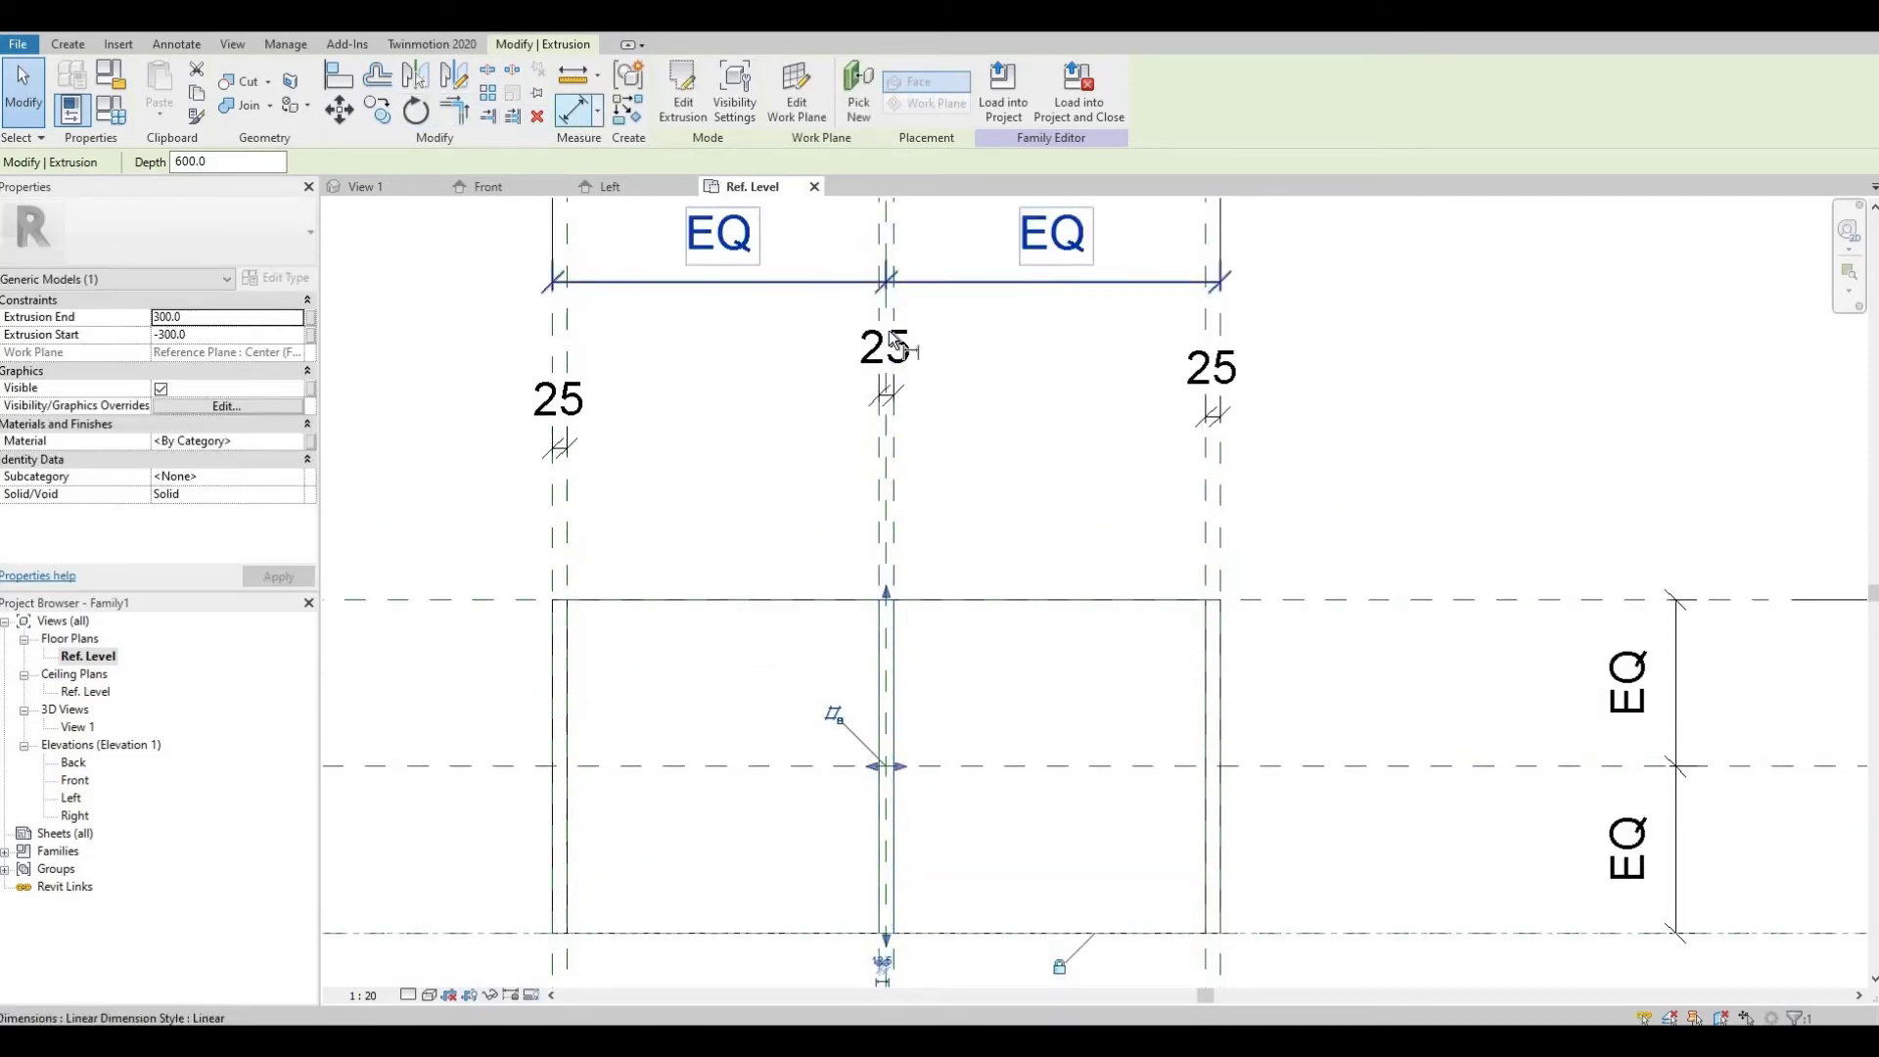
click(575, 108)
scroll(879, 421, up, 5)
click(878, 526)
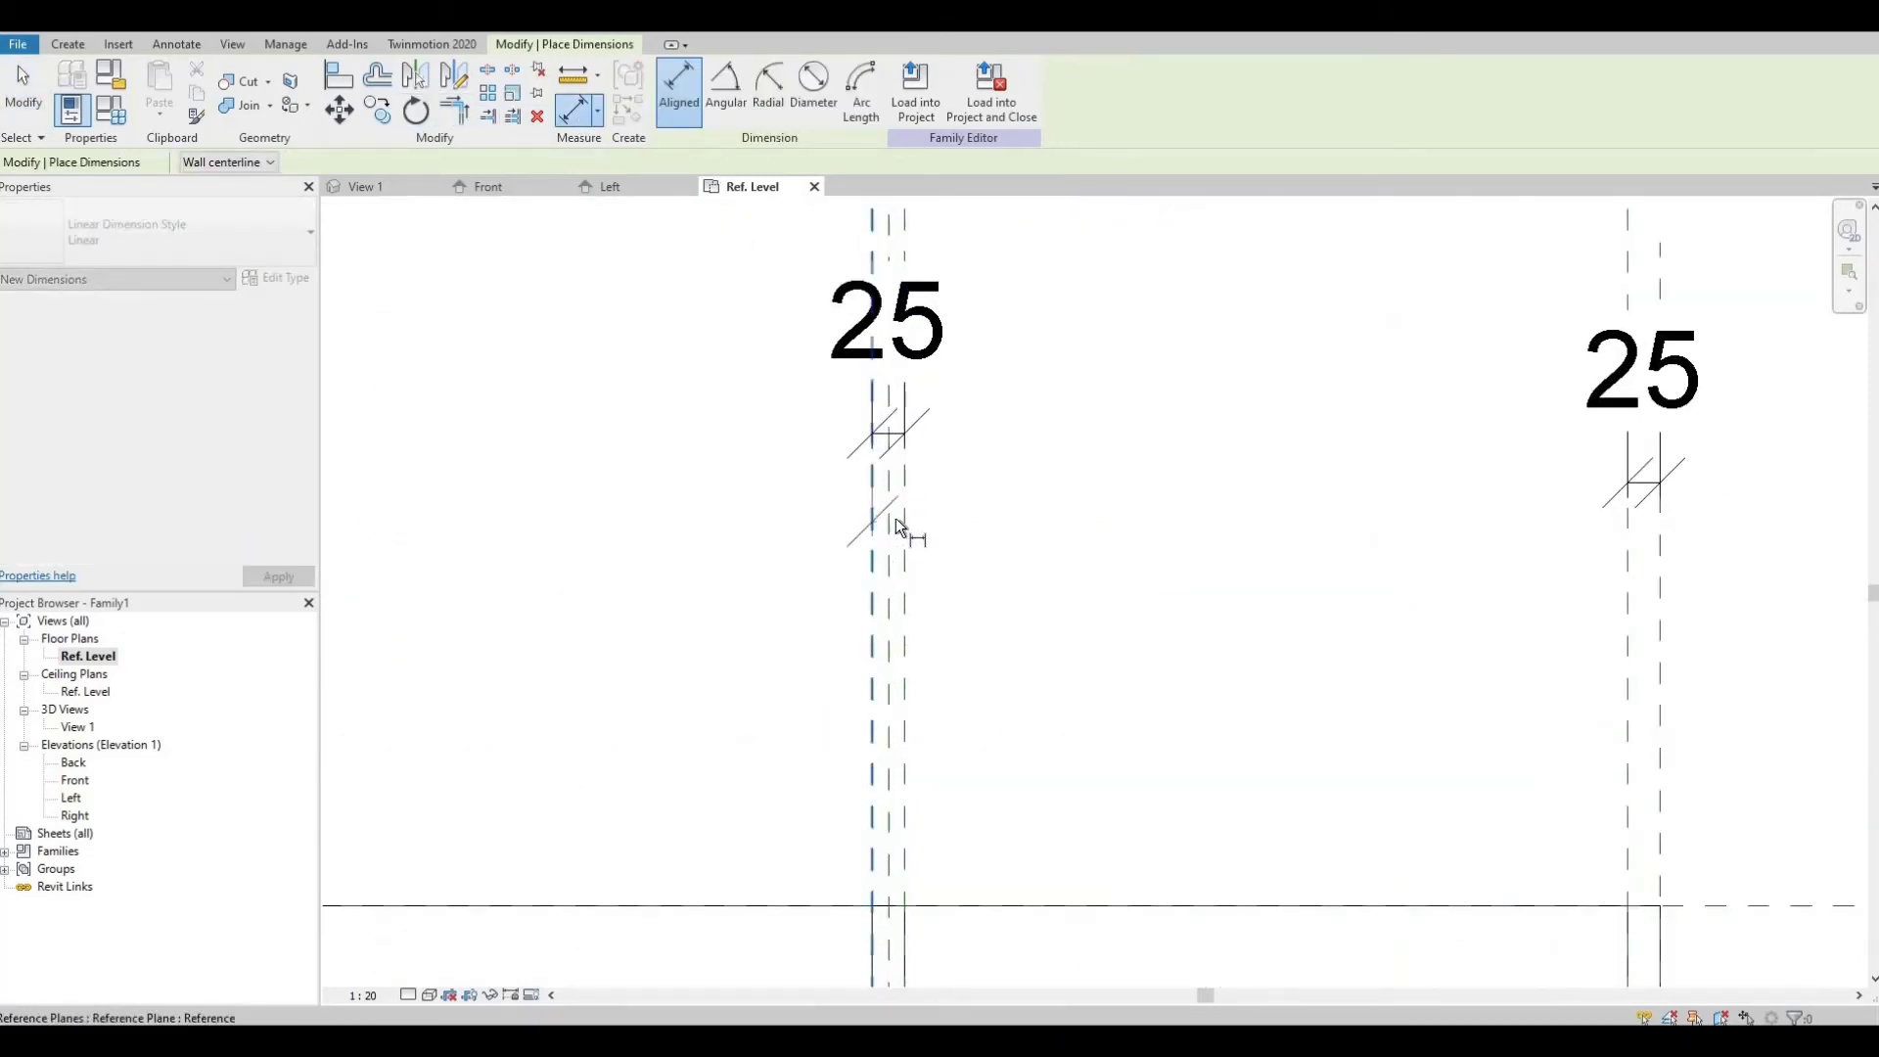
click(890, 519)
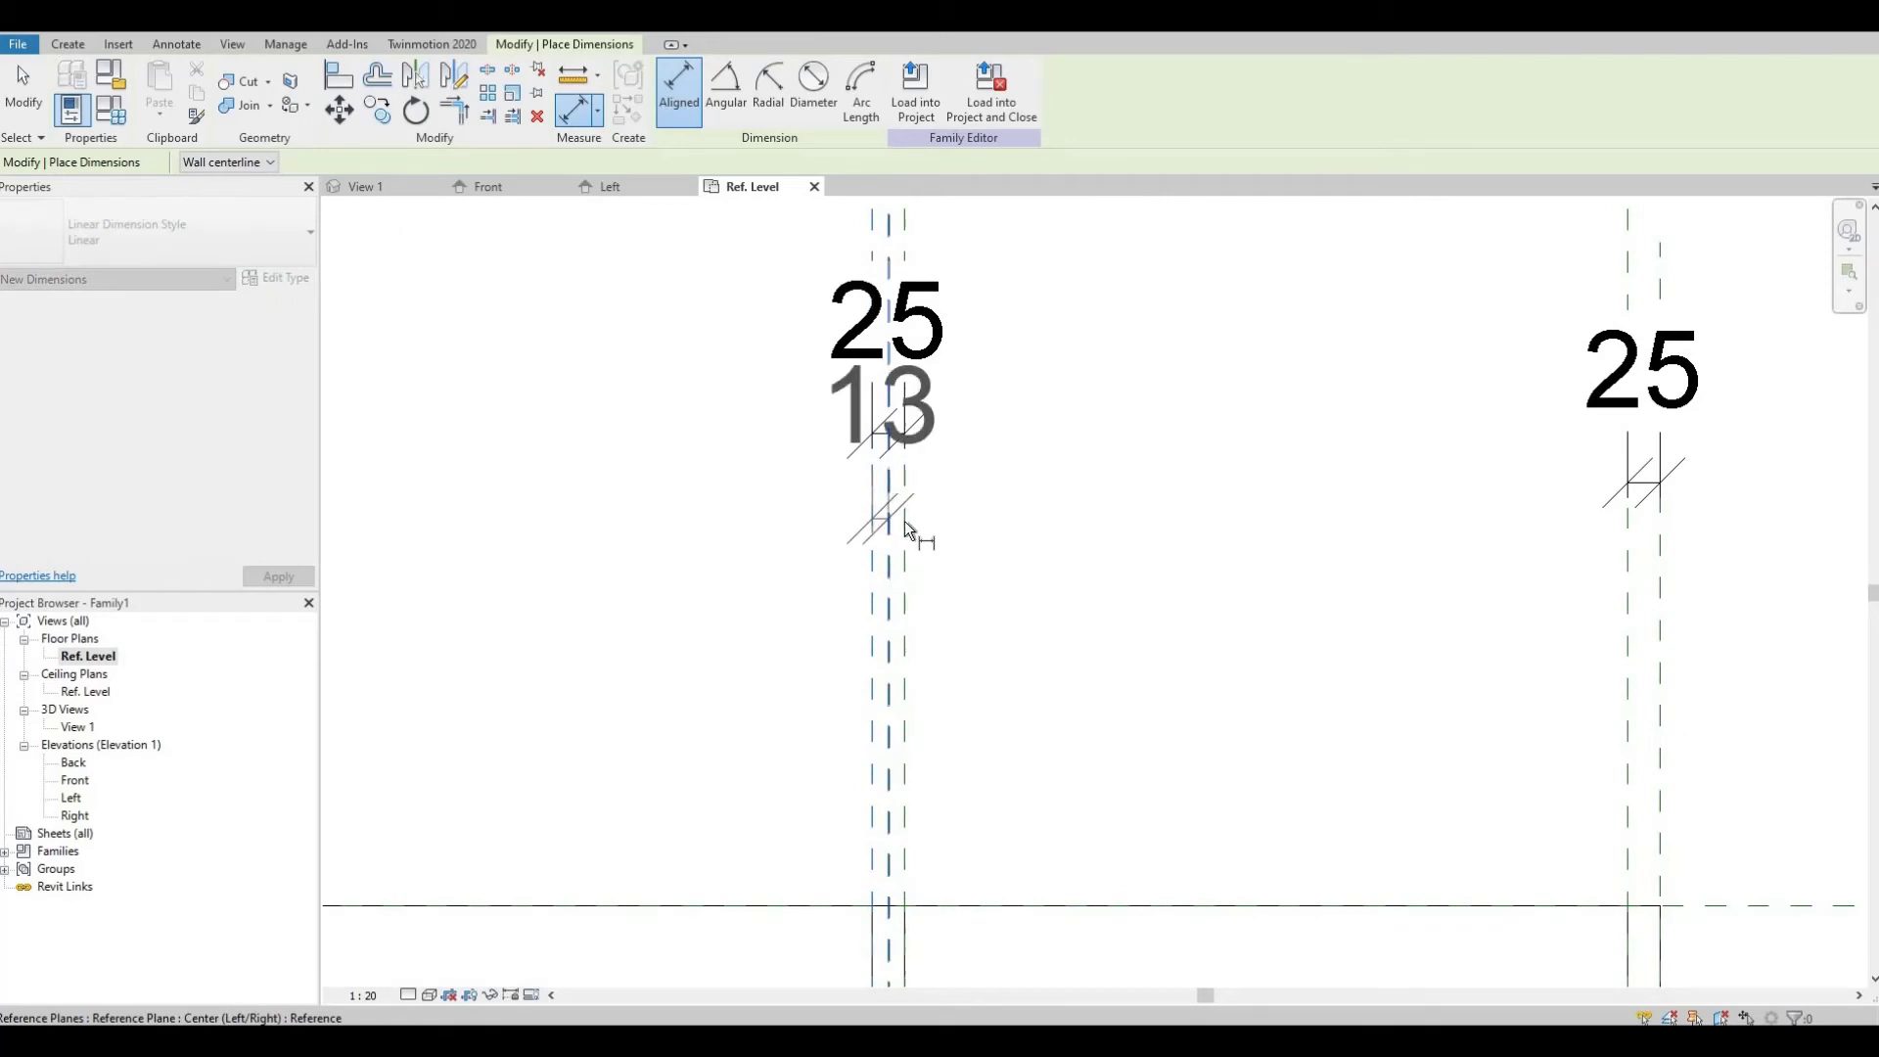
click(958, 579)
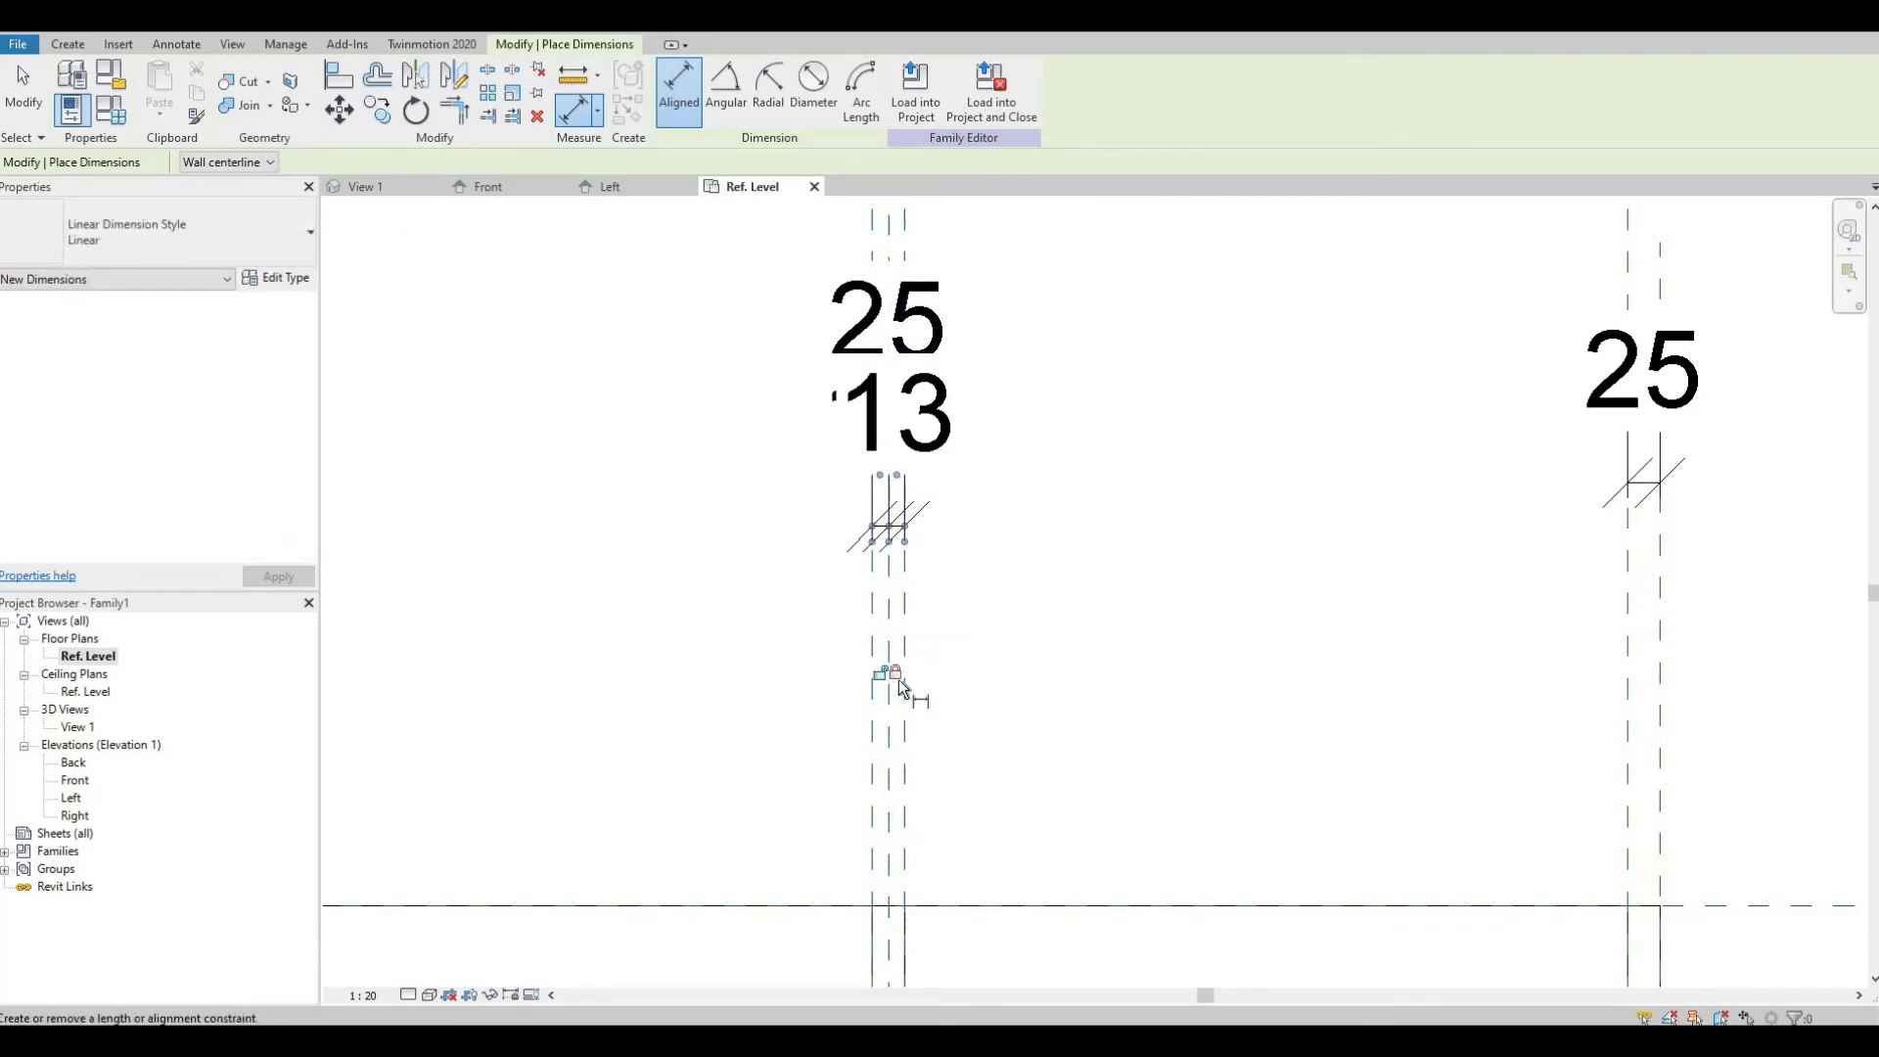
click(897, 676)
scroll(965, 554, down, 4)
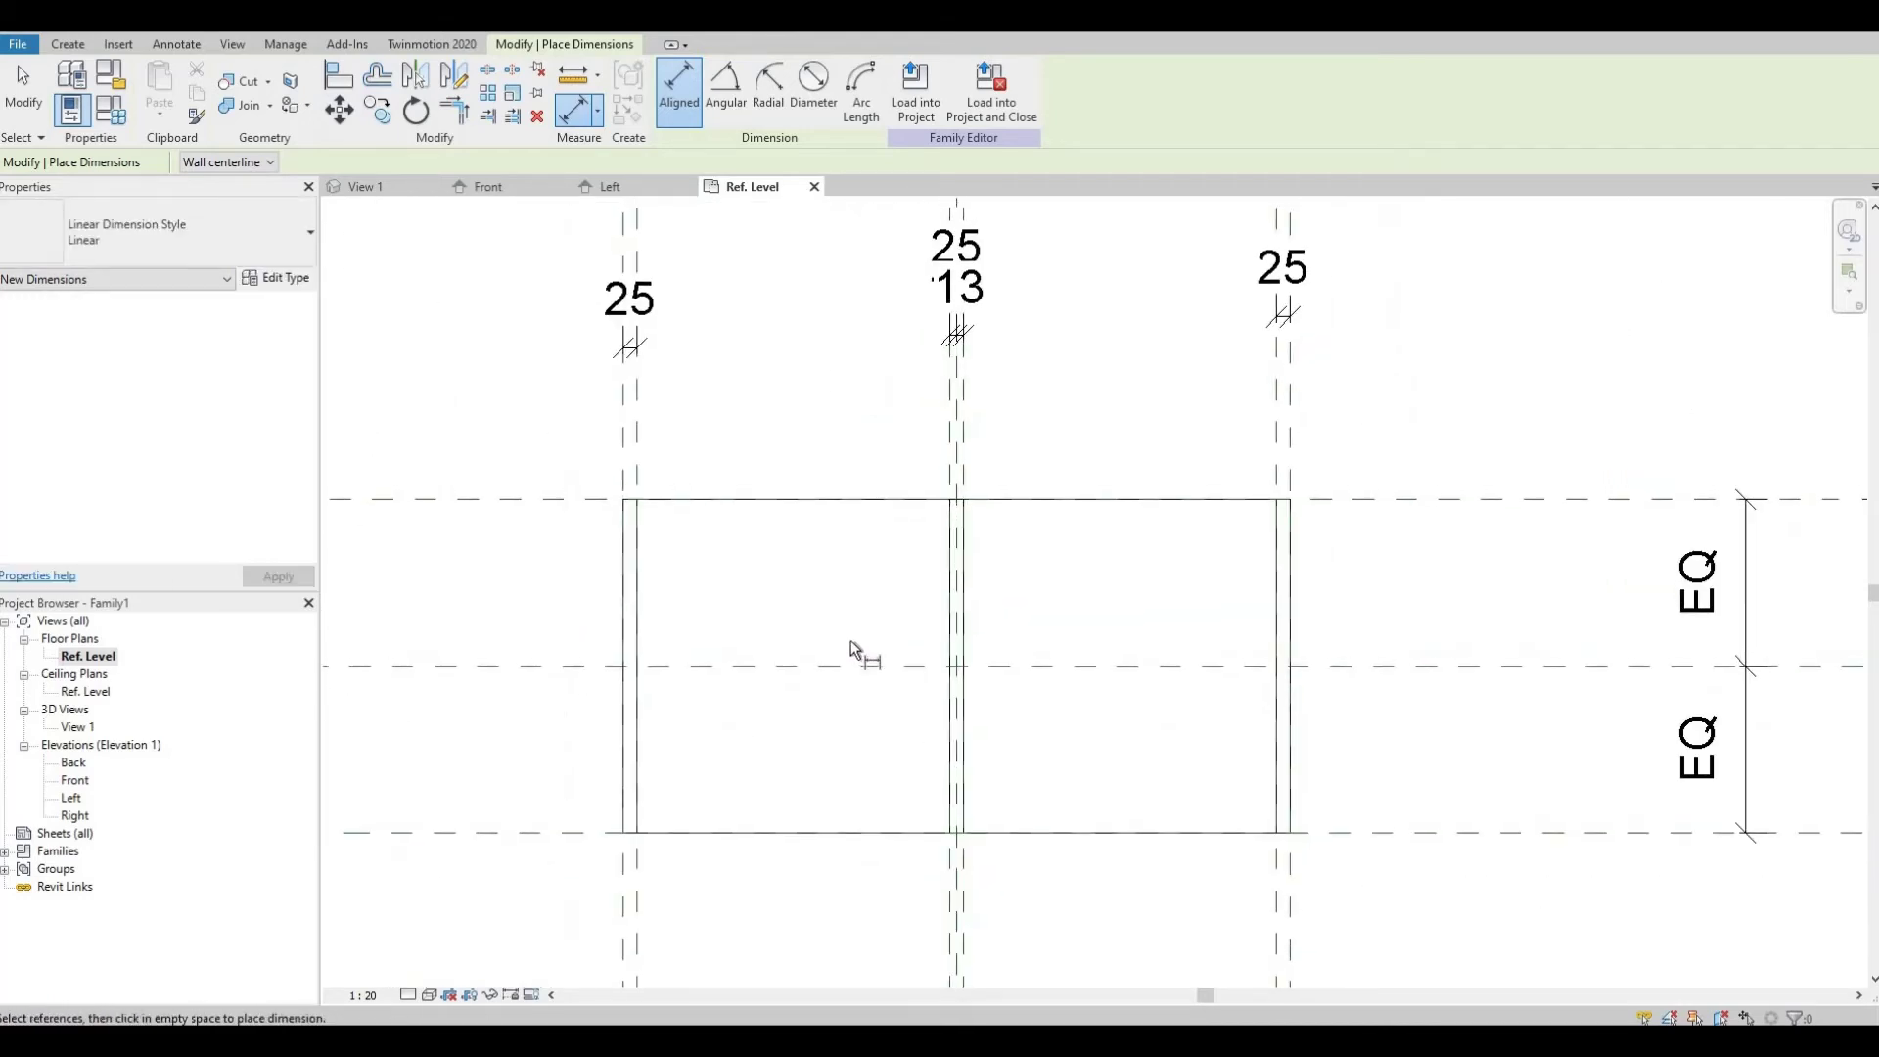
middle_drag(872, 662, 927, 639)
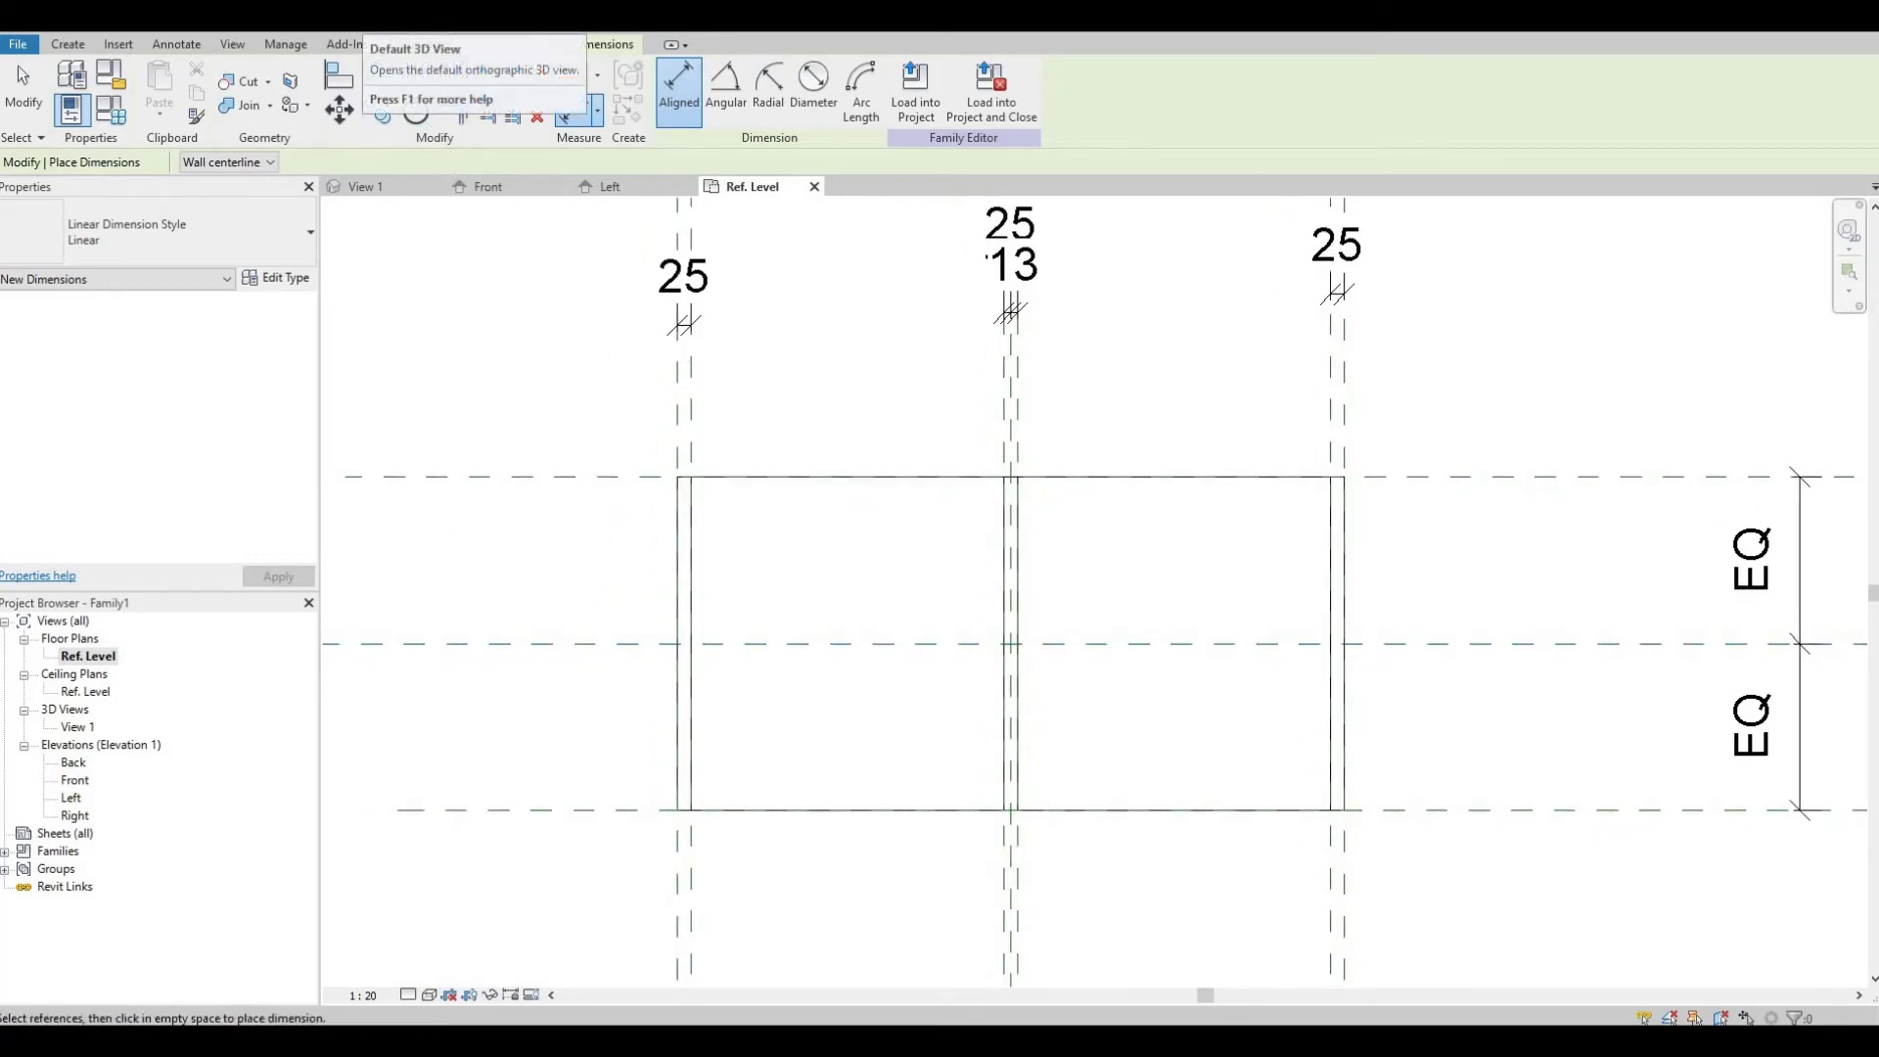
- In the 3D view, test the family by setting Table Depth to 800, Table Height to 600 and Table Lenght to 2000
click(358, 18)
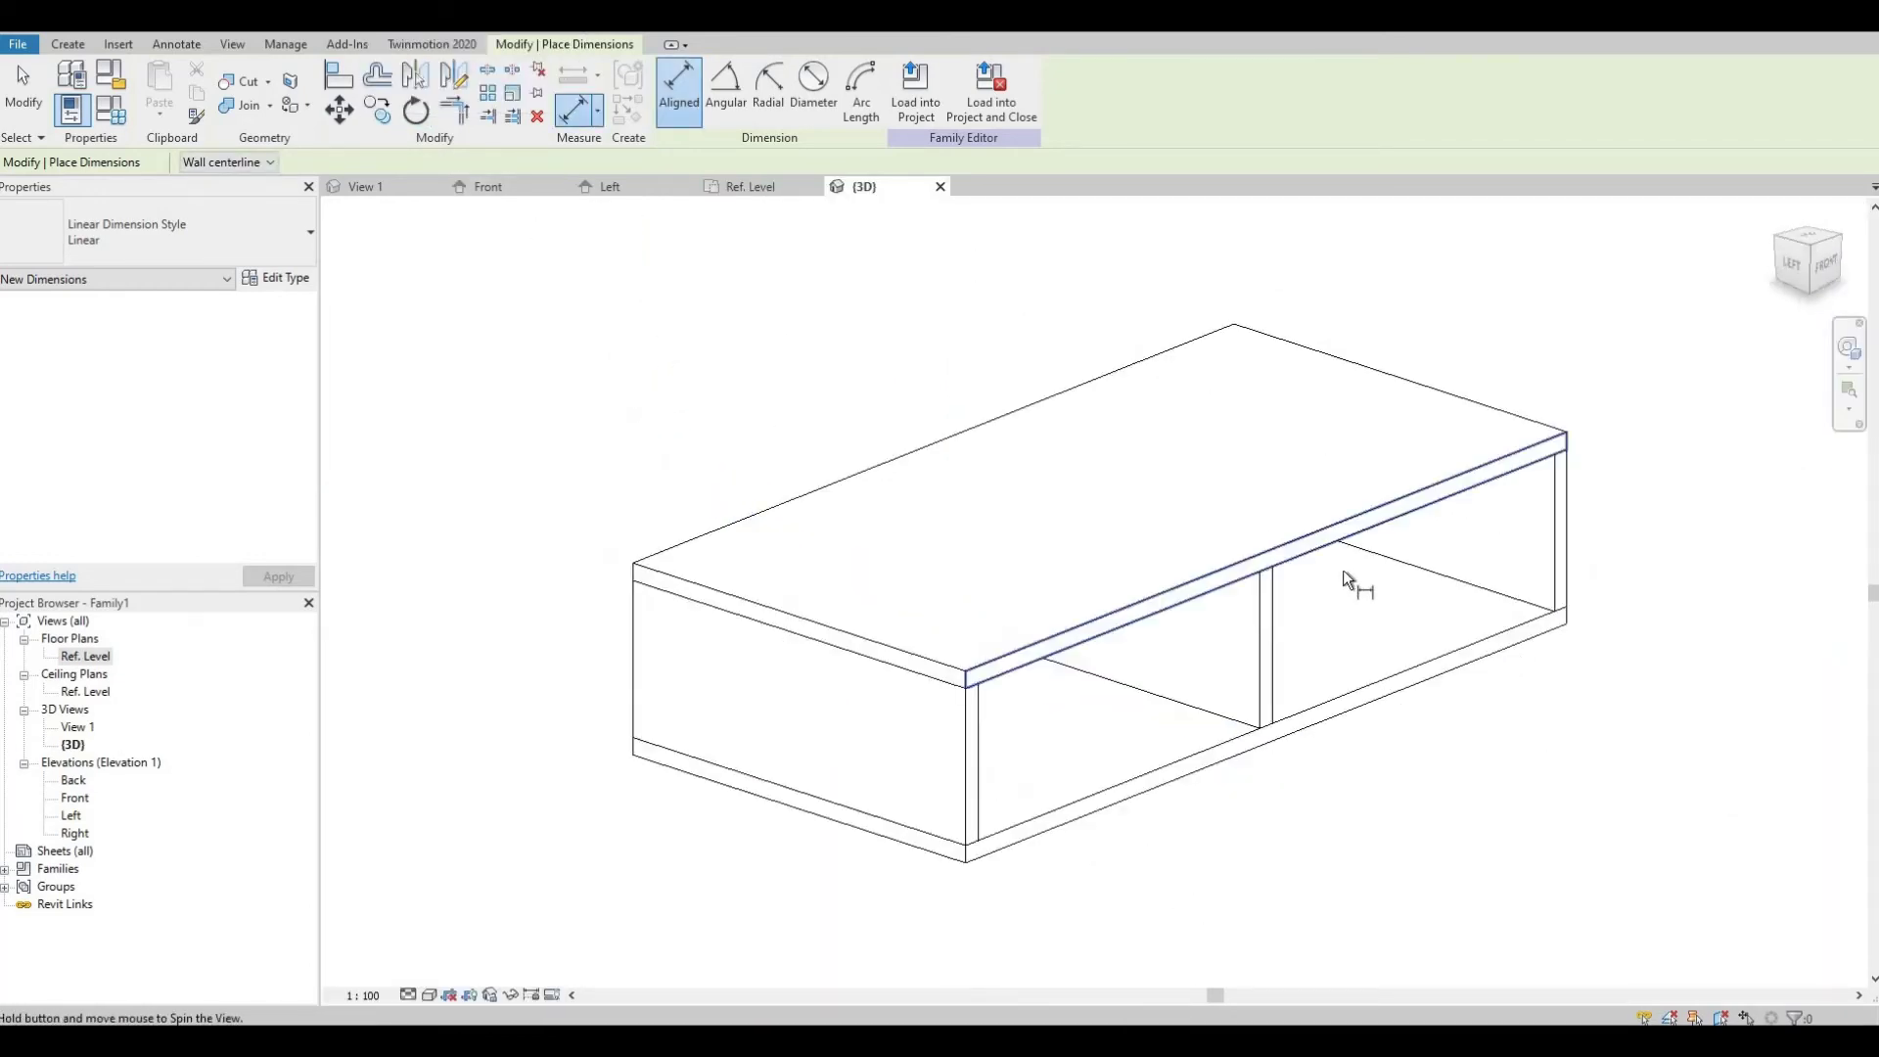
shift+middle_drag(1344, 571, 1204, 646)
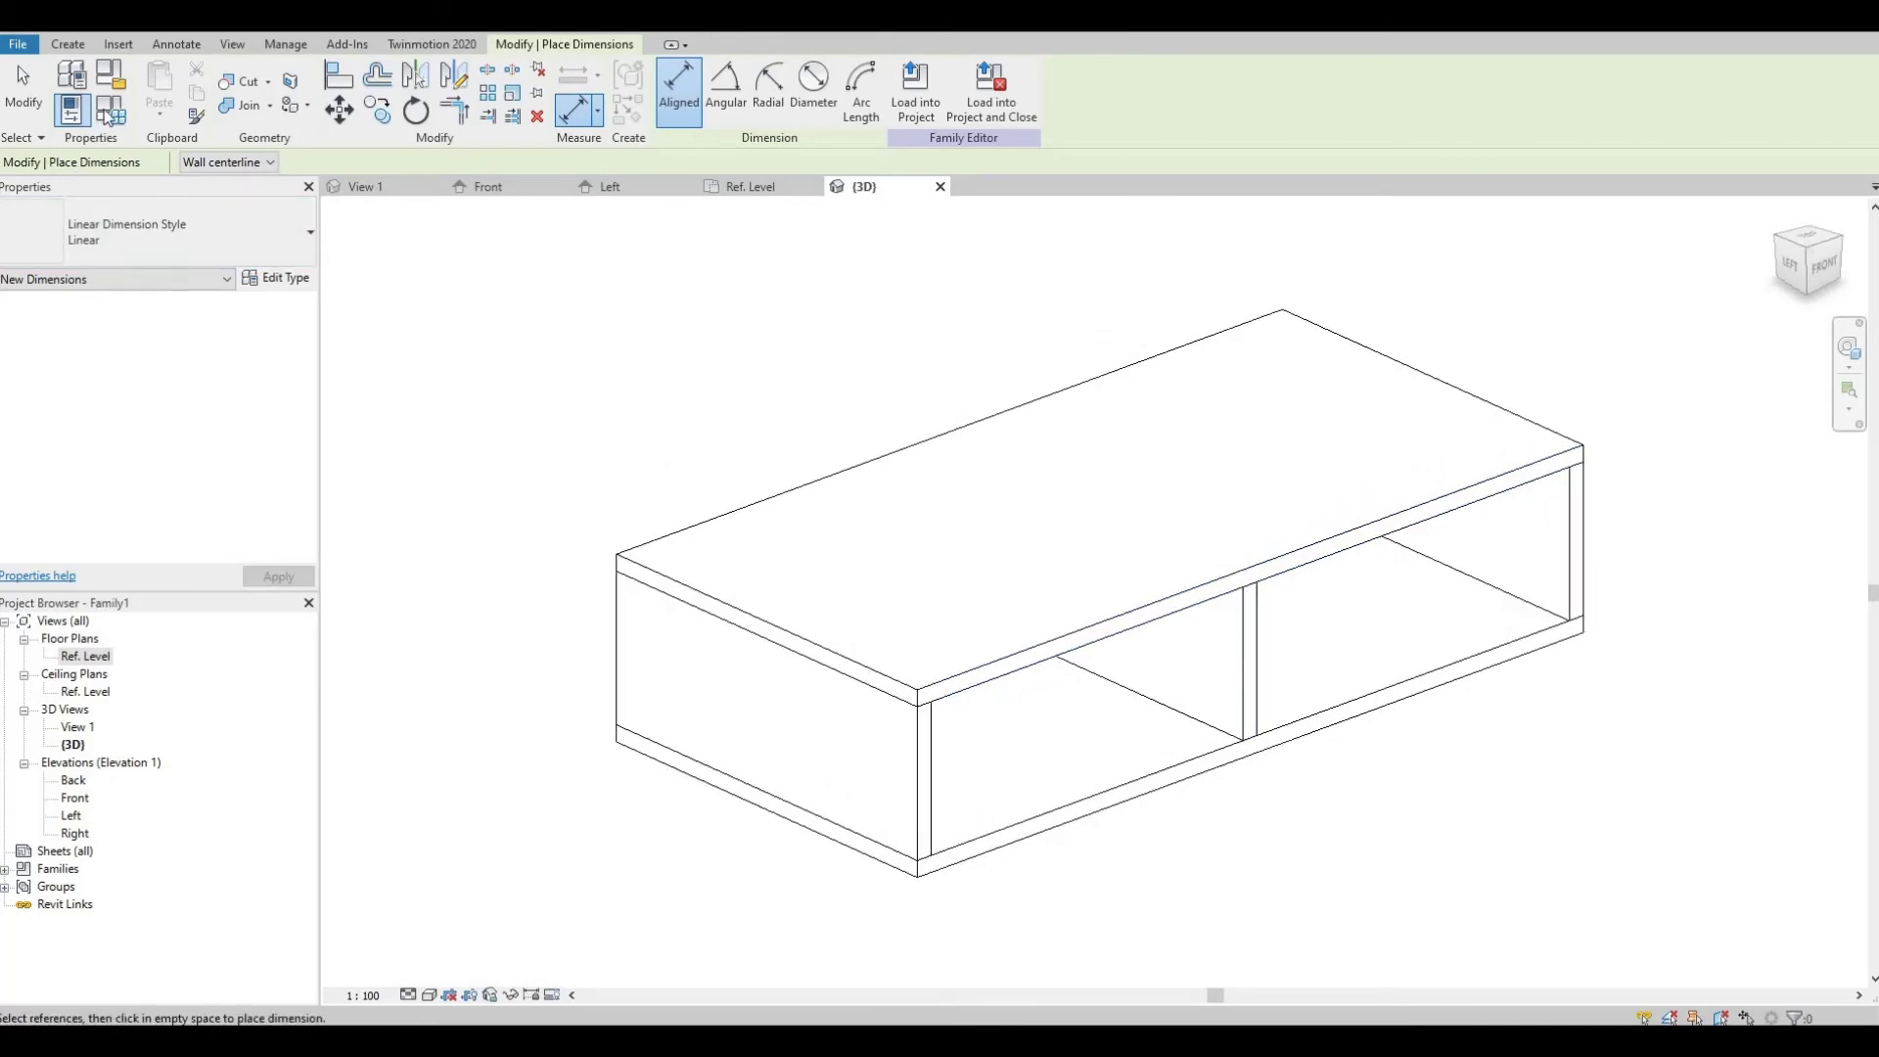
click(108, 115)
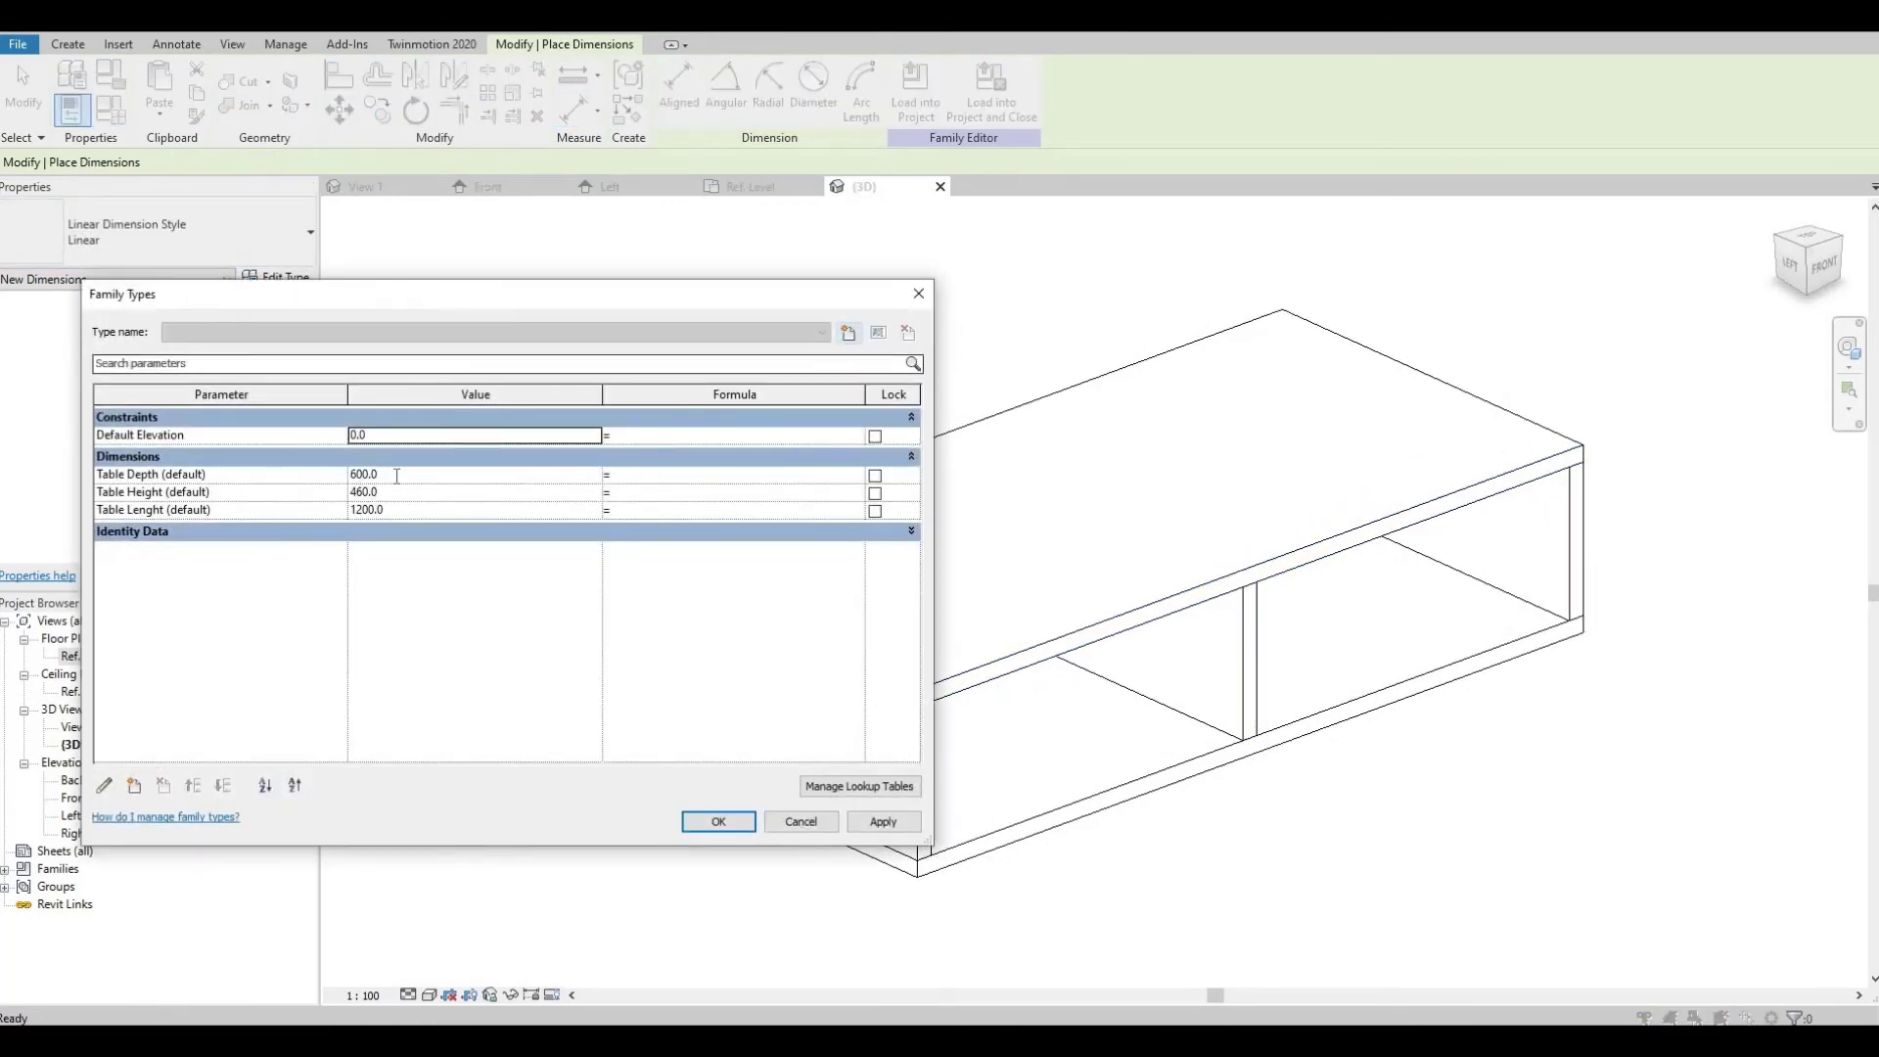
drag(505, 298, 549, 299)
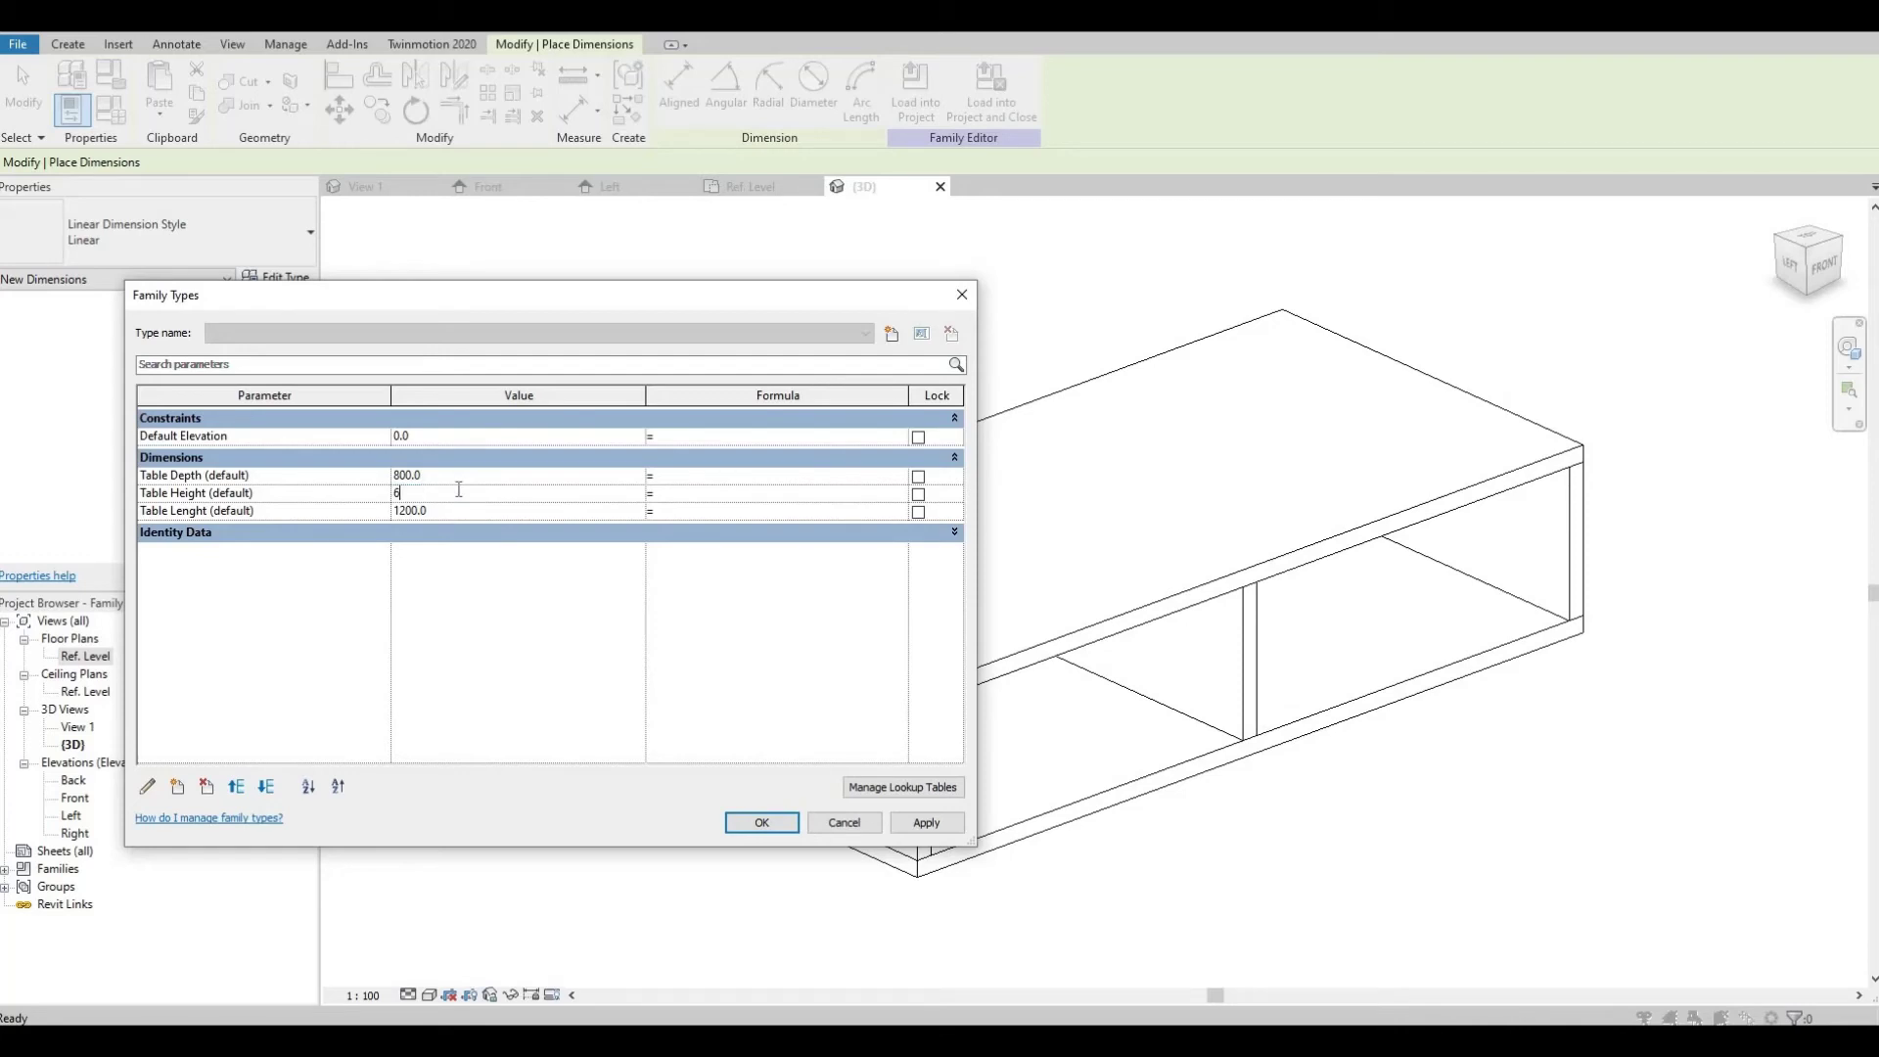
click(458, 510)
text(2000)
click(920, 824)
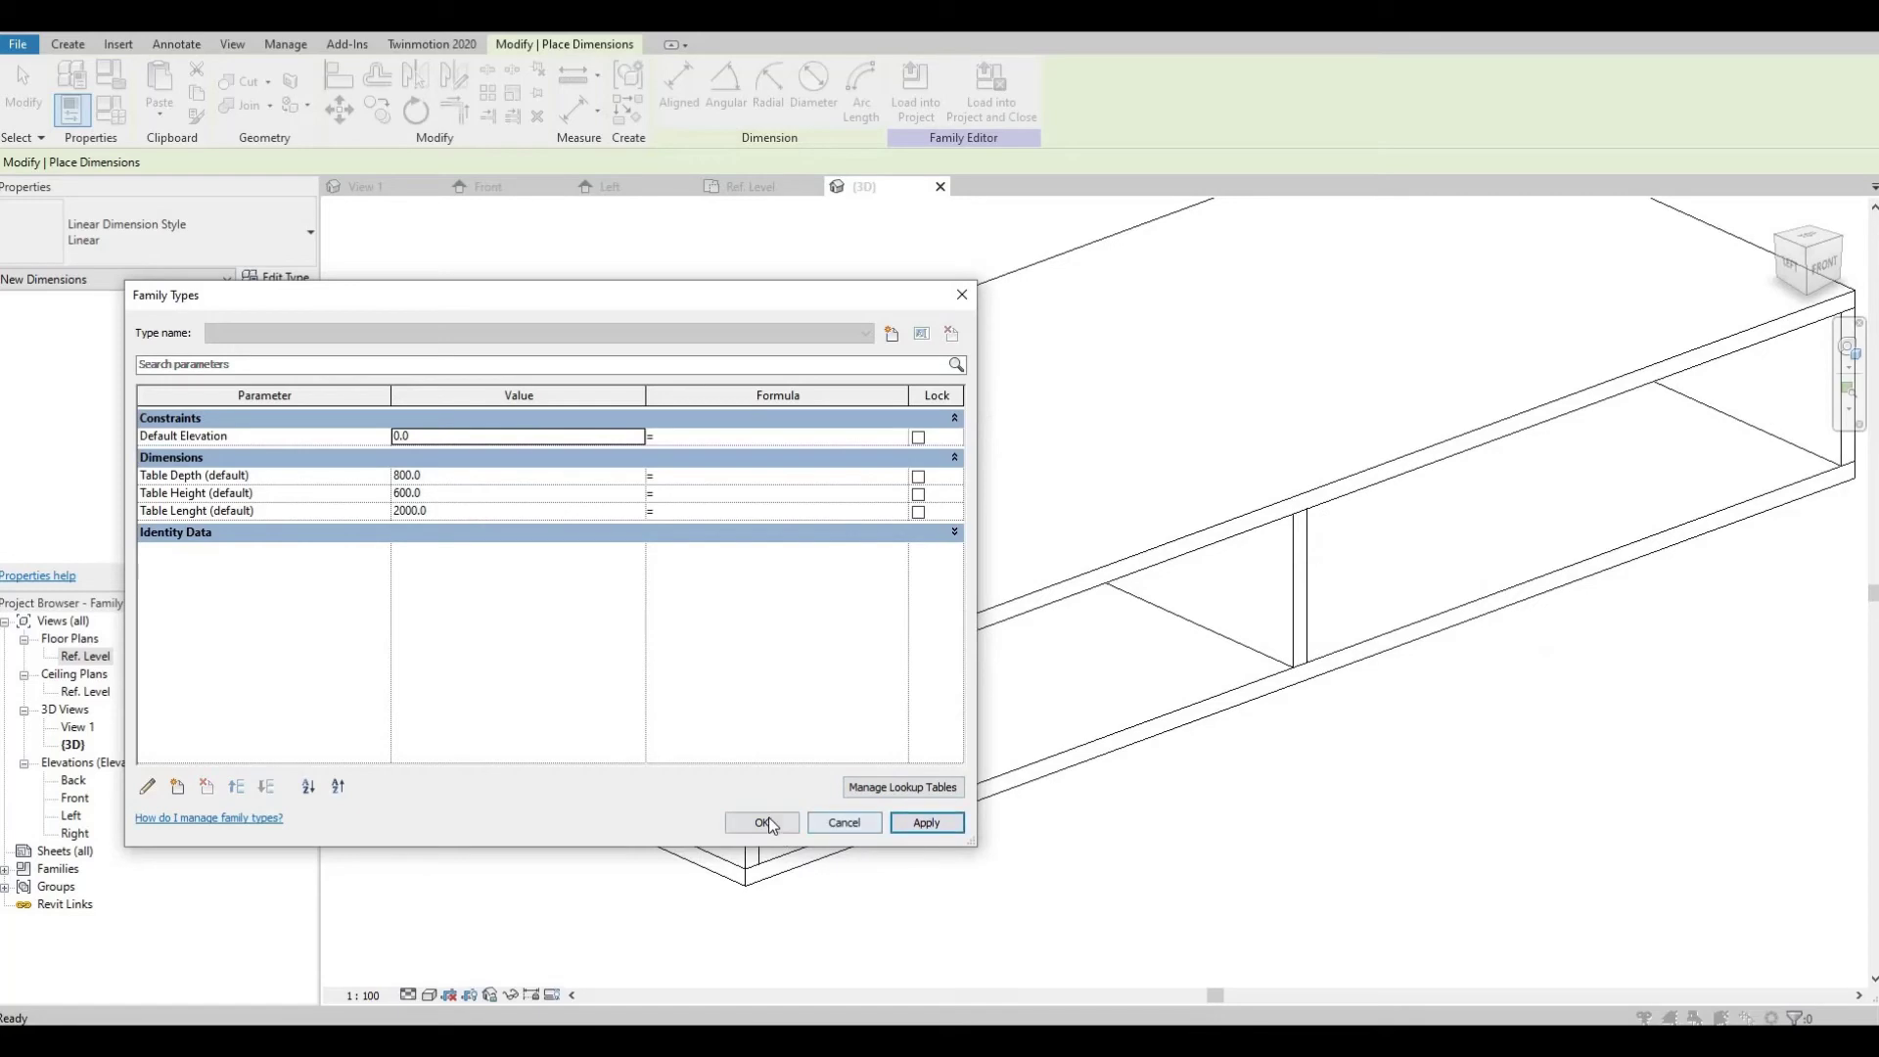
click(766, 820)
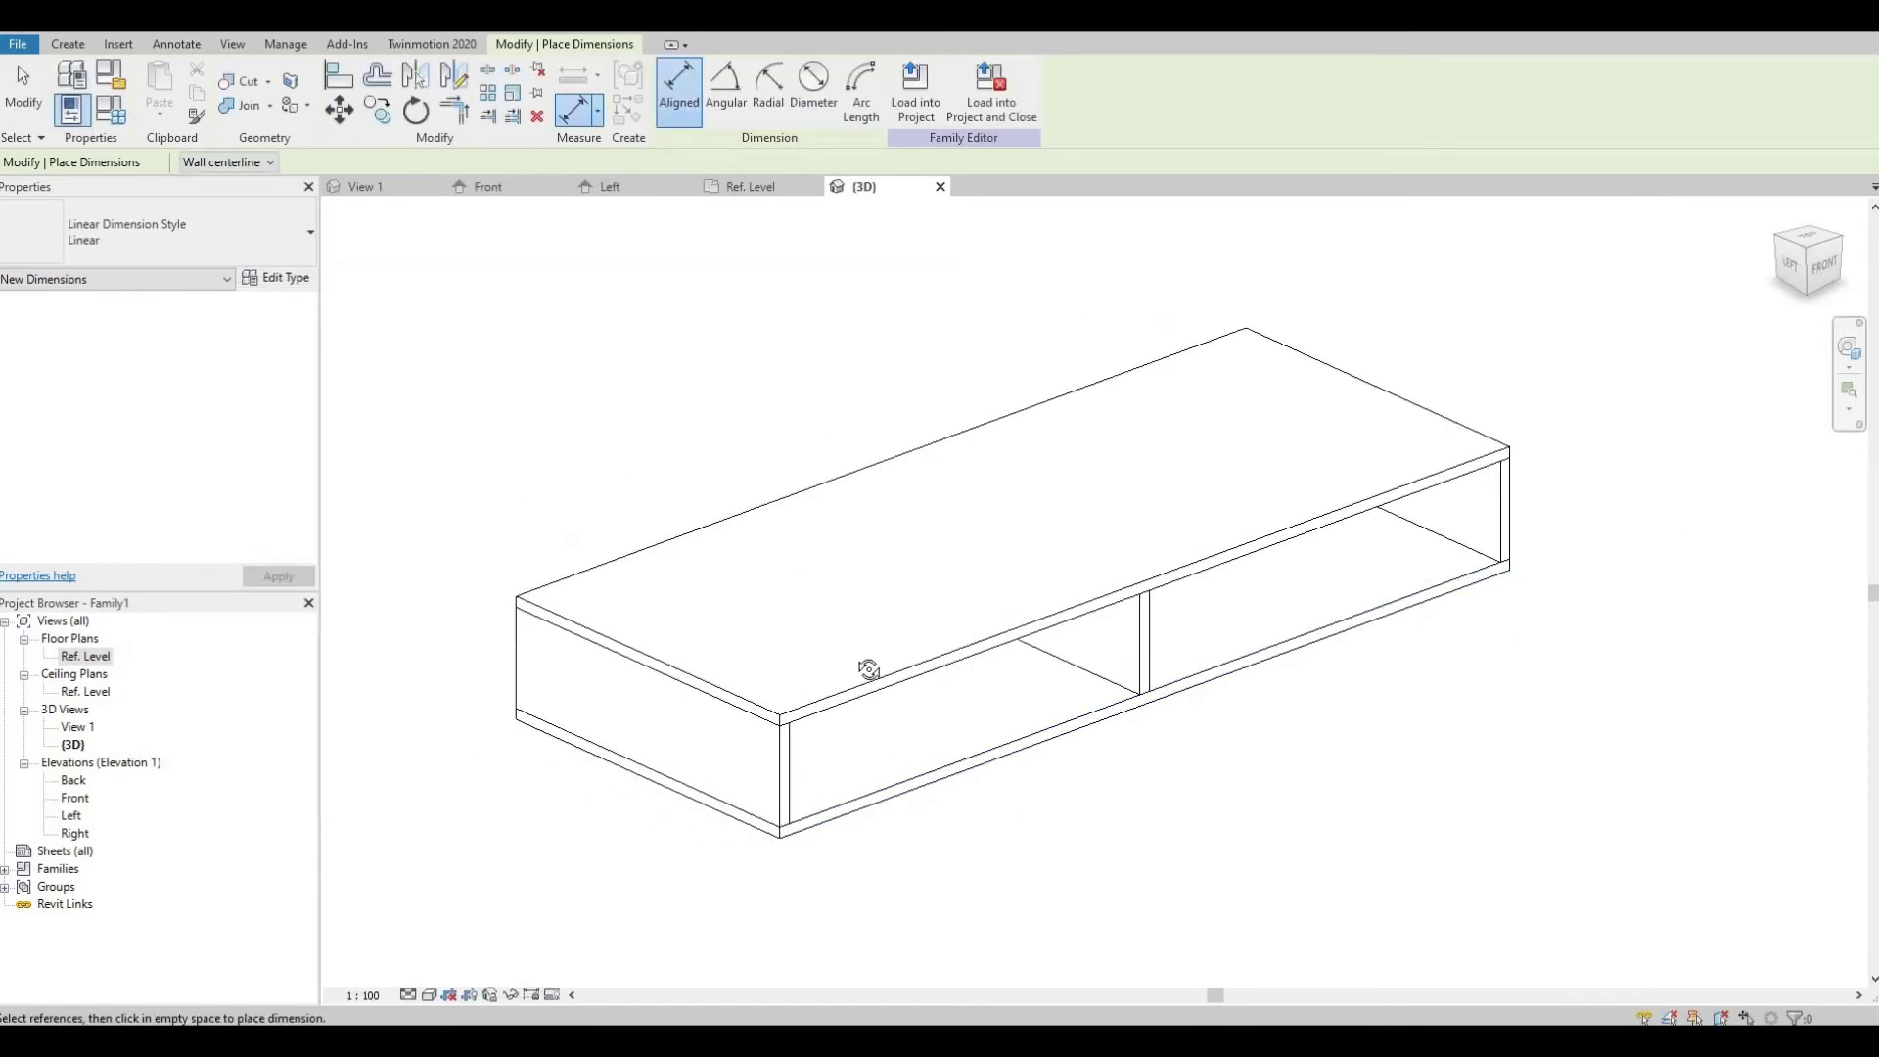
- Link the material of all five table extrusions to a new type parameter named Case Finish under Materials and Finishes
shift+middle_drag(864, 659, 331, 282)
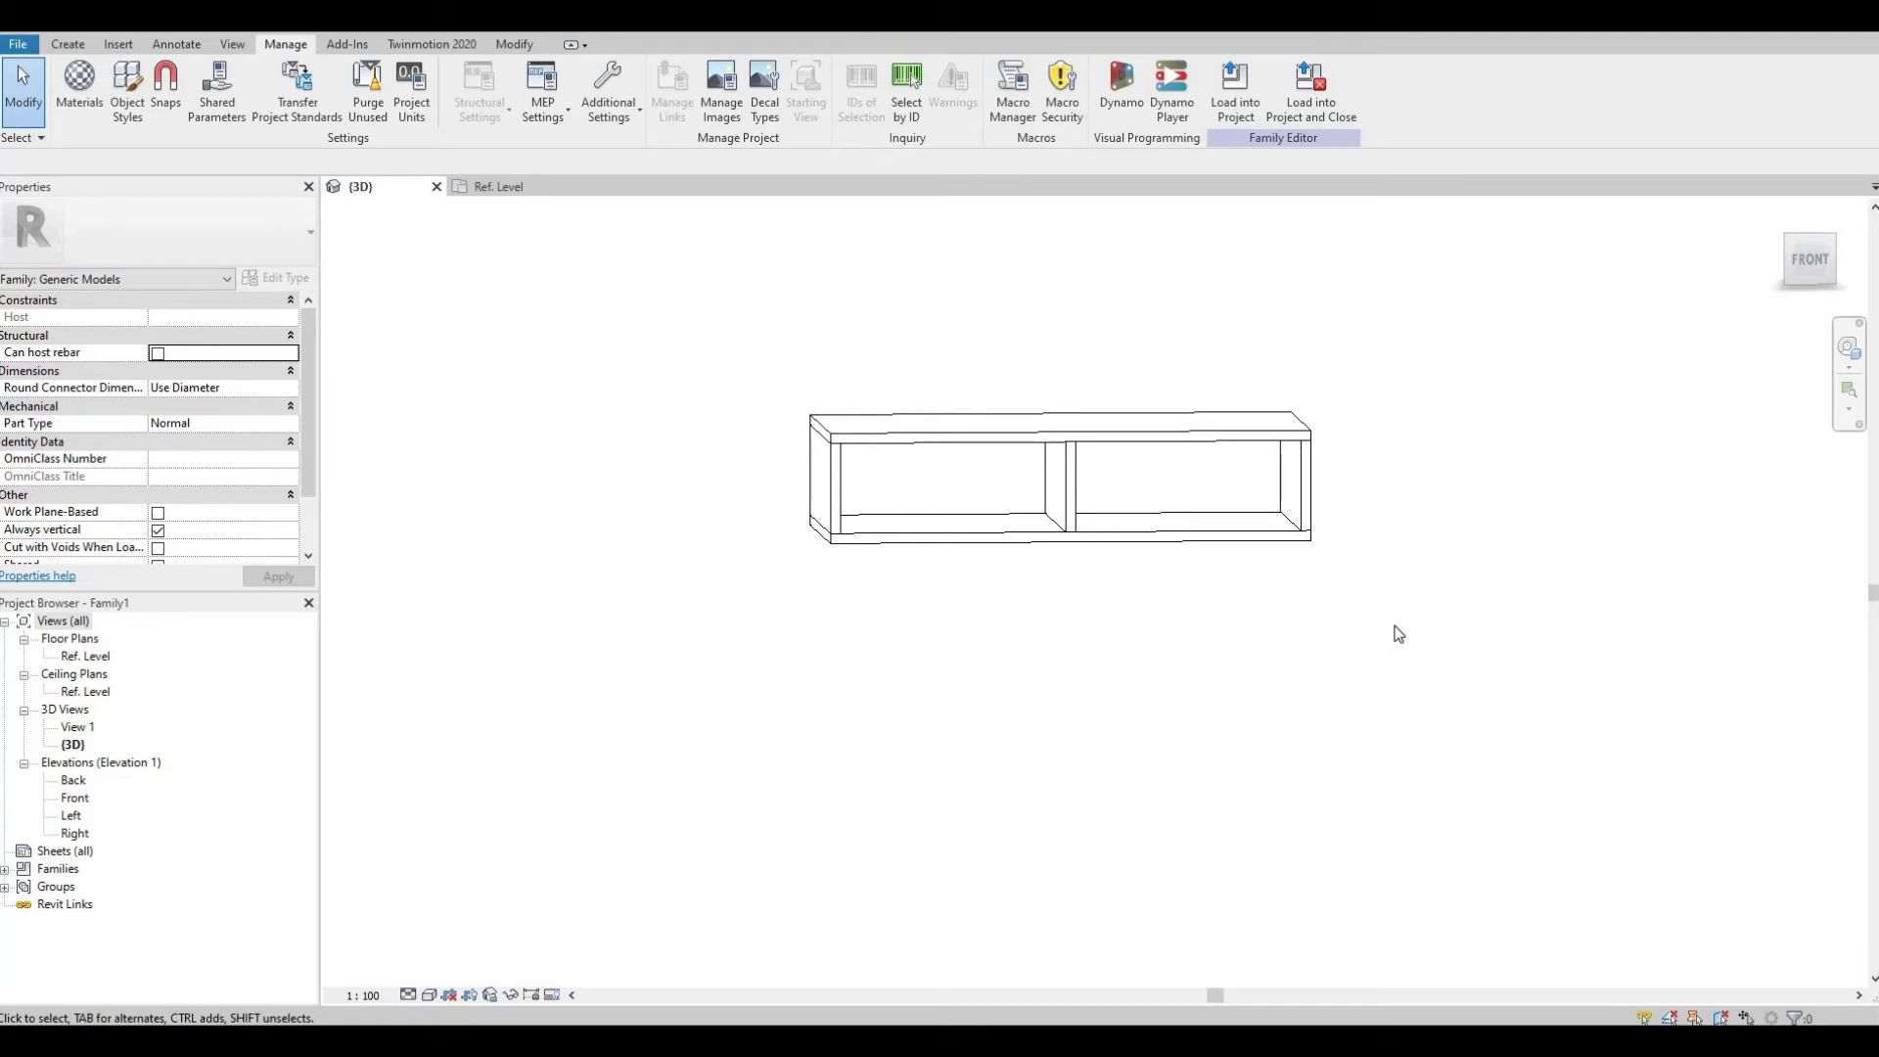
drag(1395, 635, 722, 358)
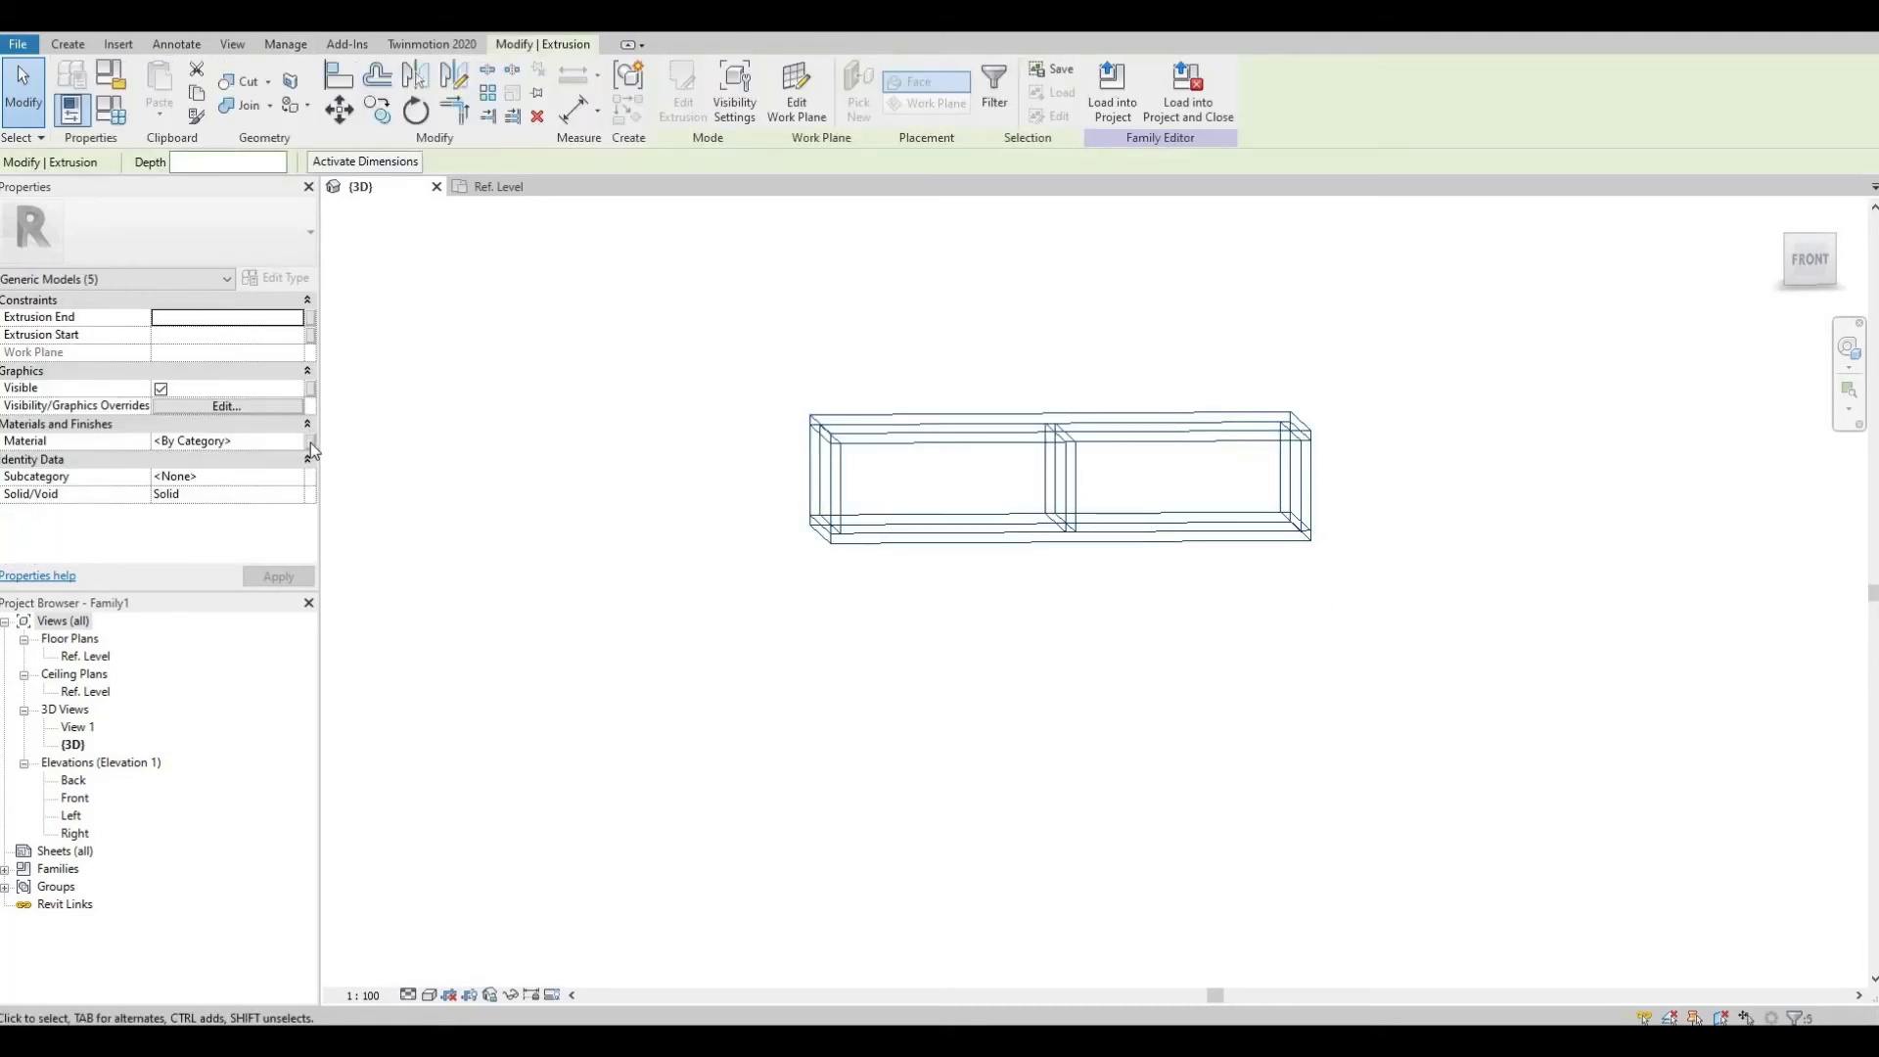
click(310, 441)
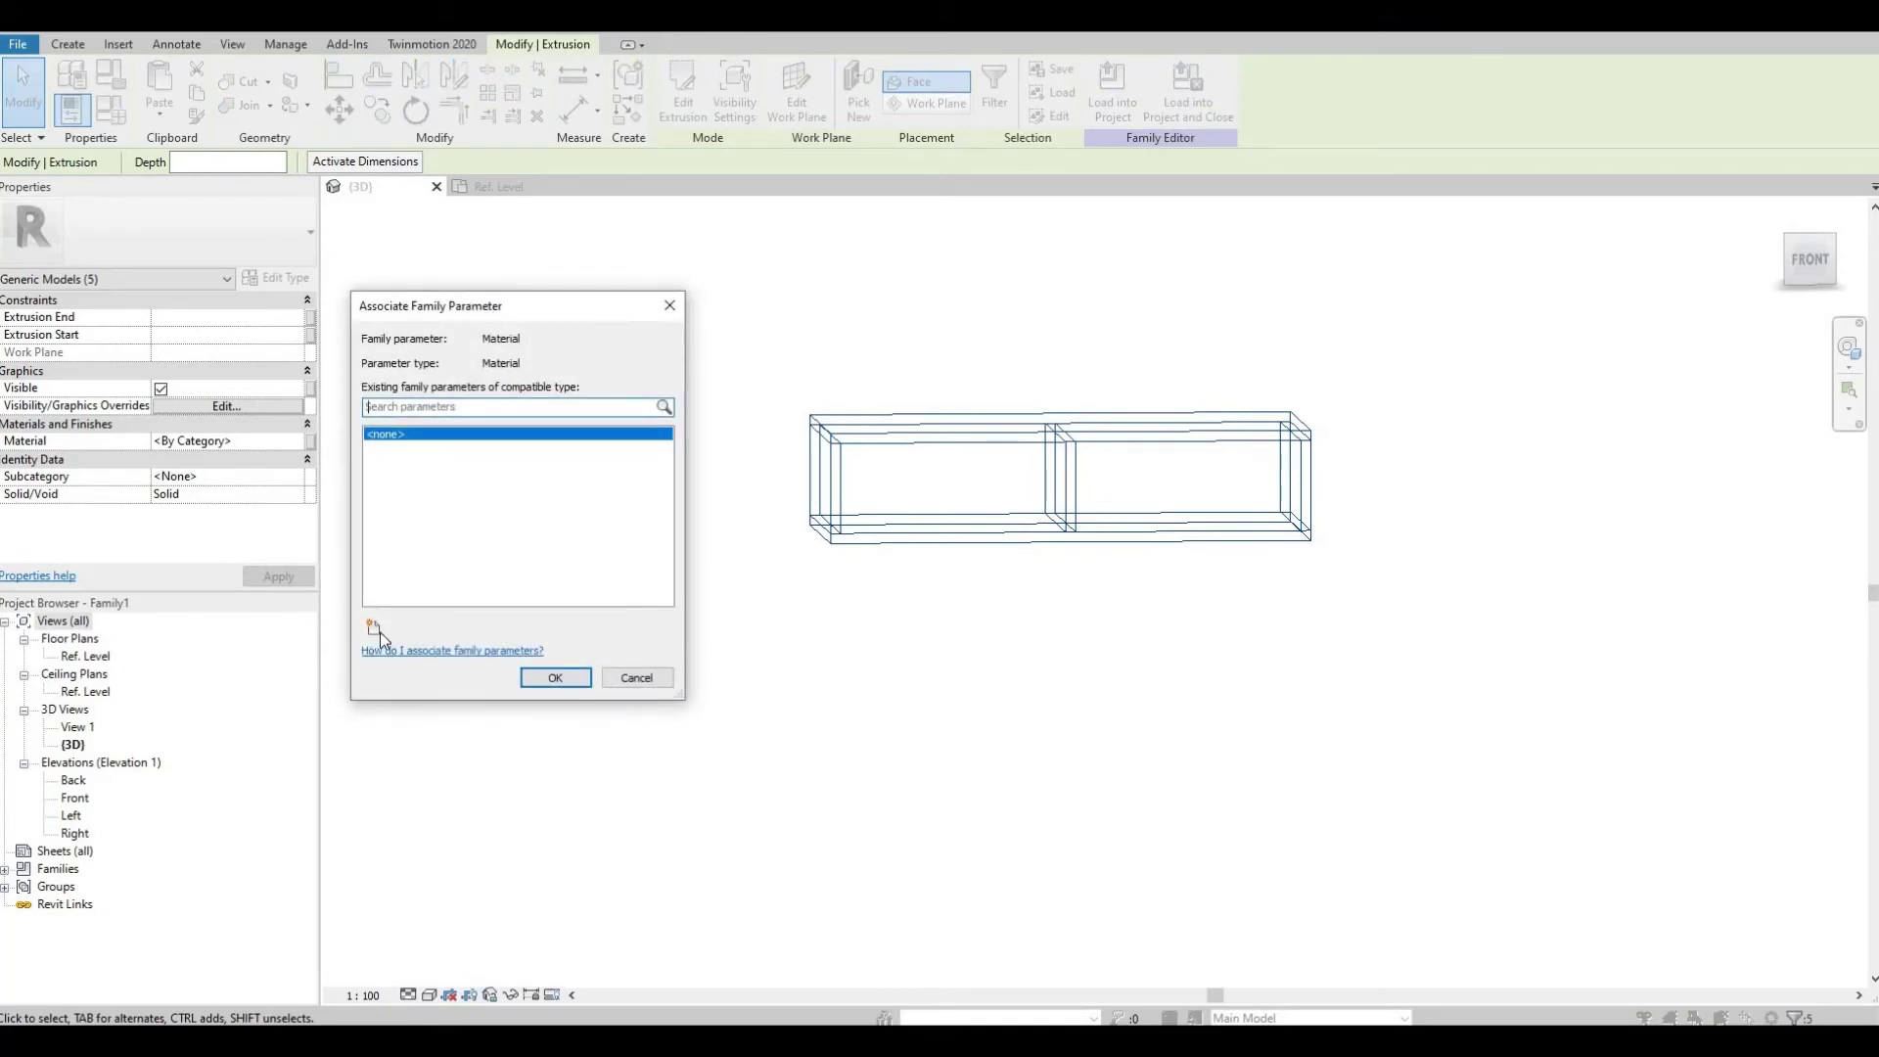
click(378, 631)
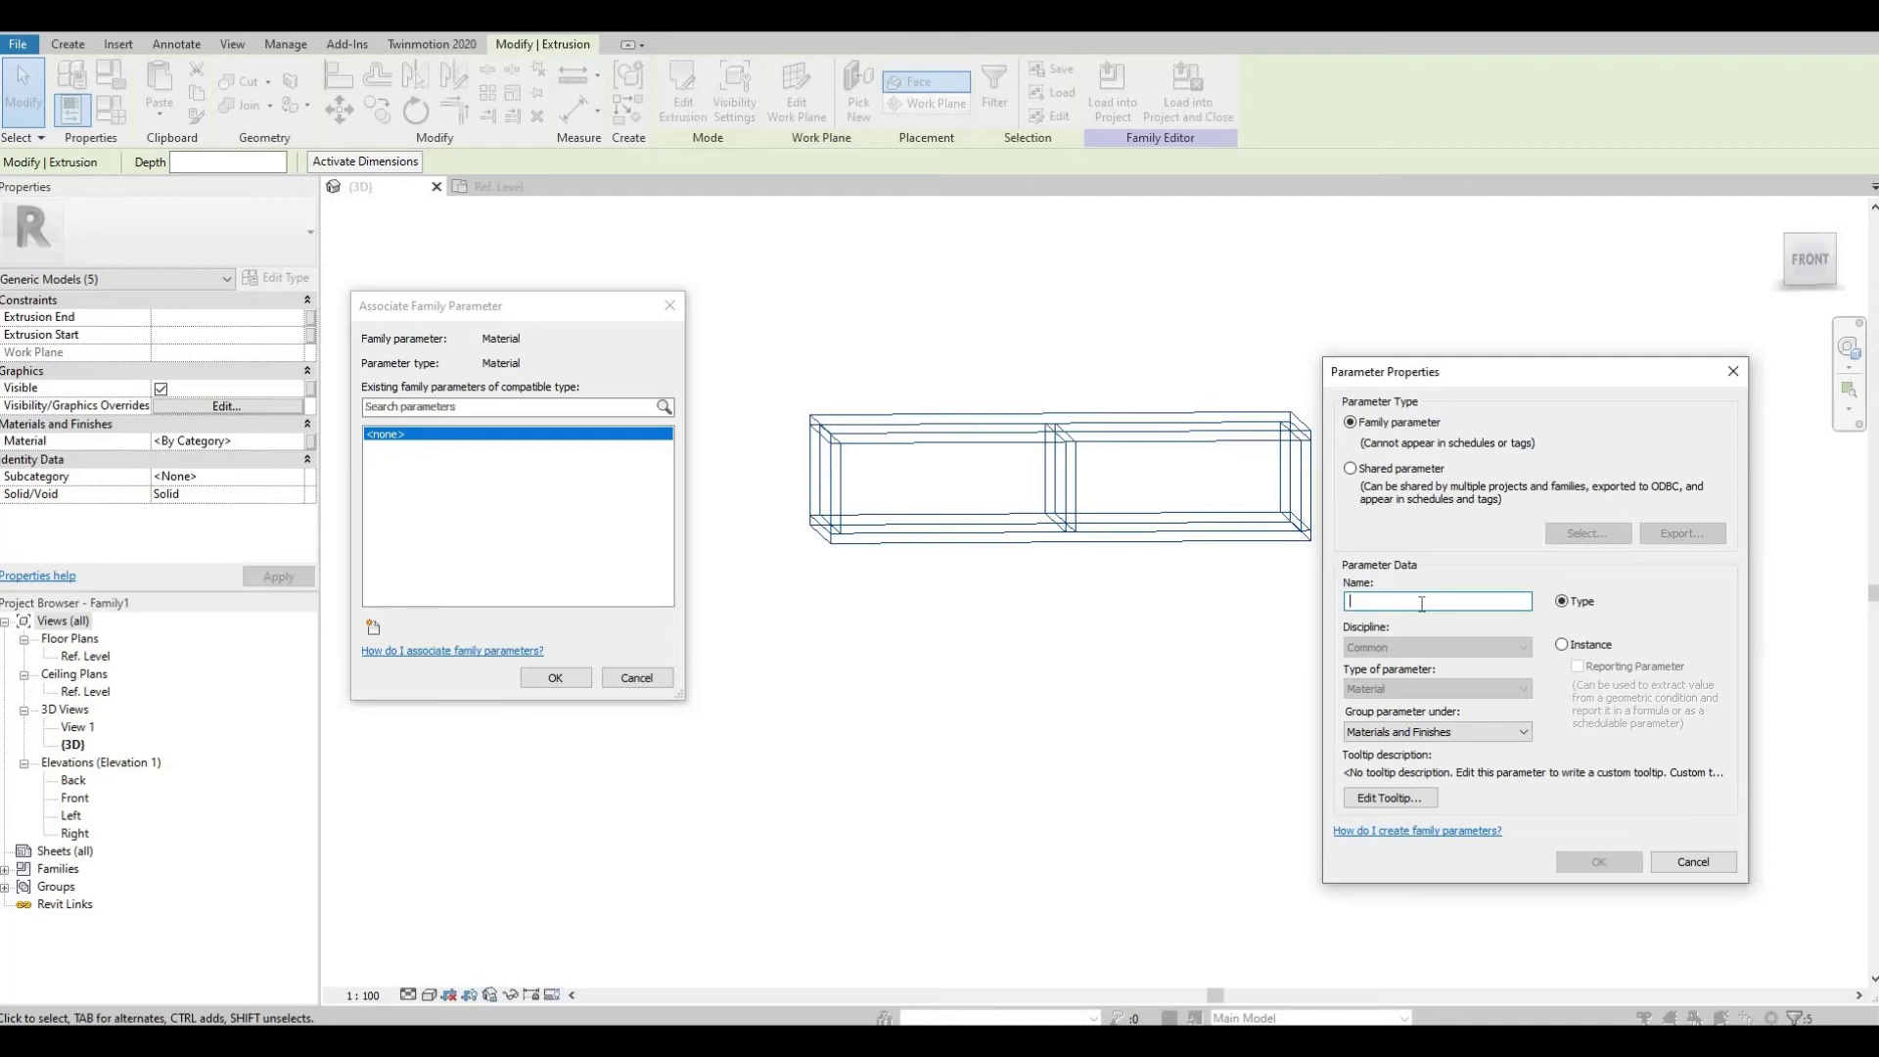
text(Case Finish)
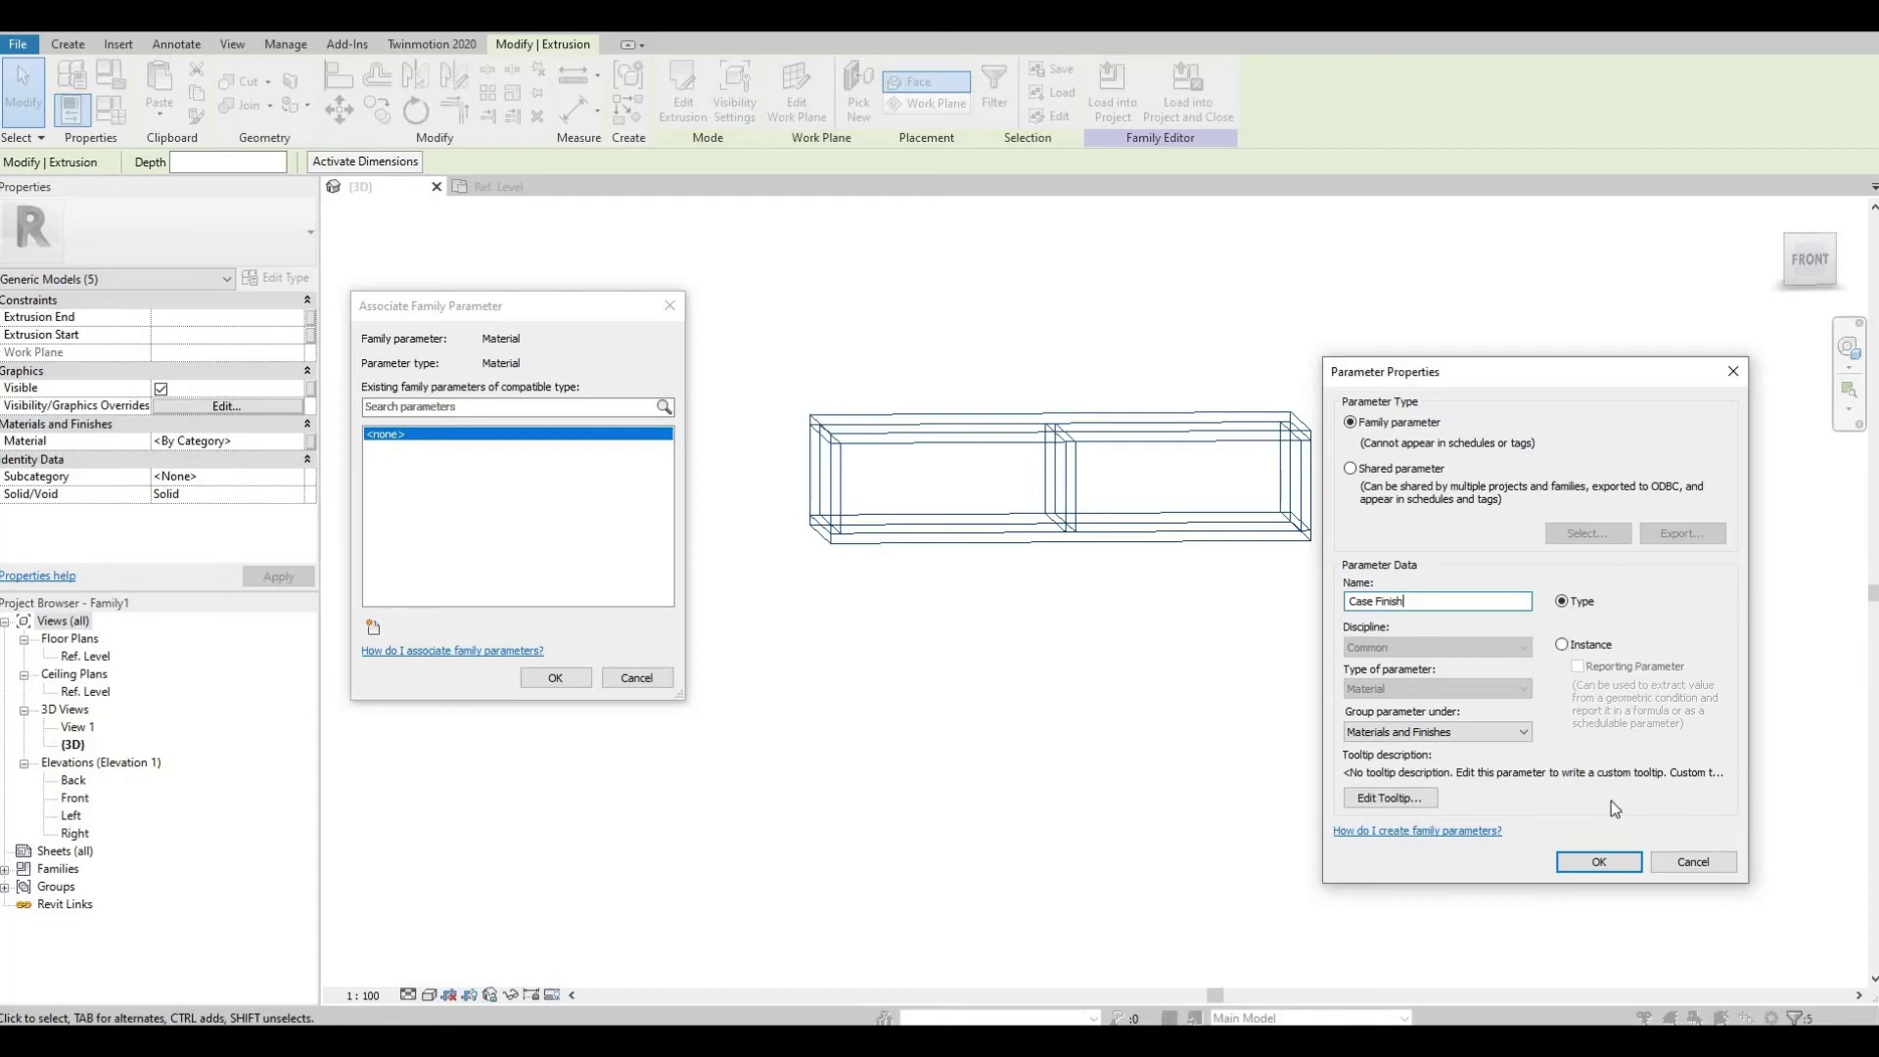
click(1599, 861)
click(558, 677)
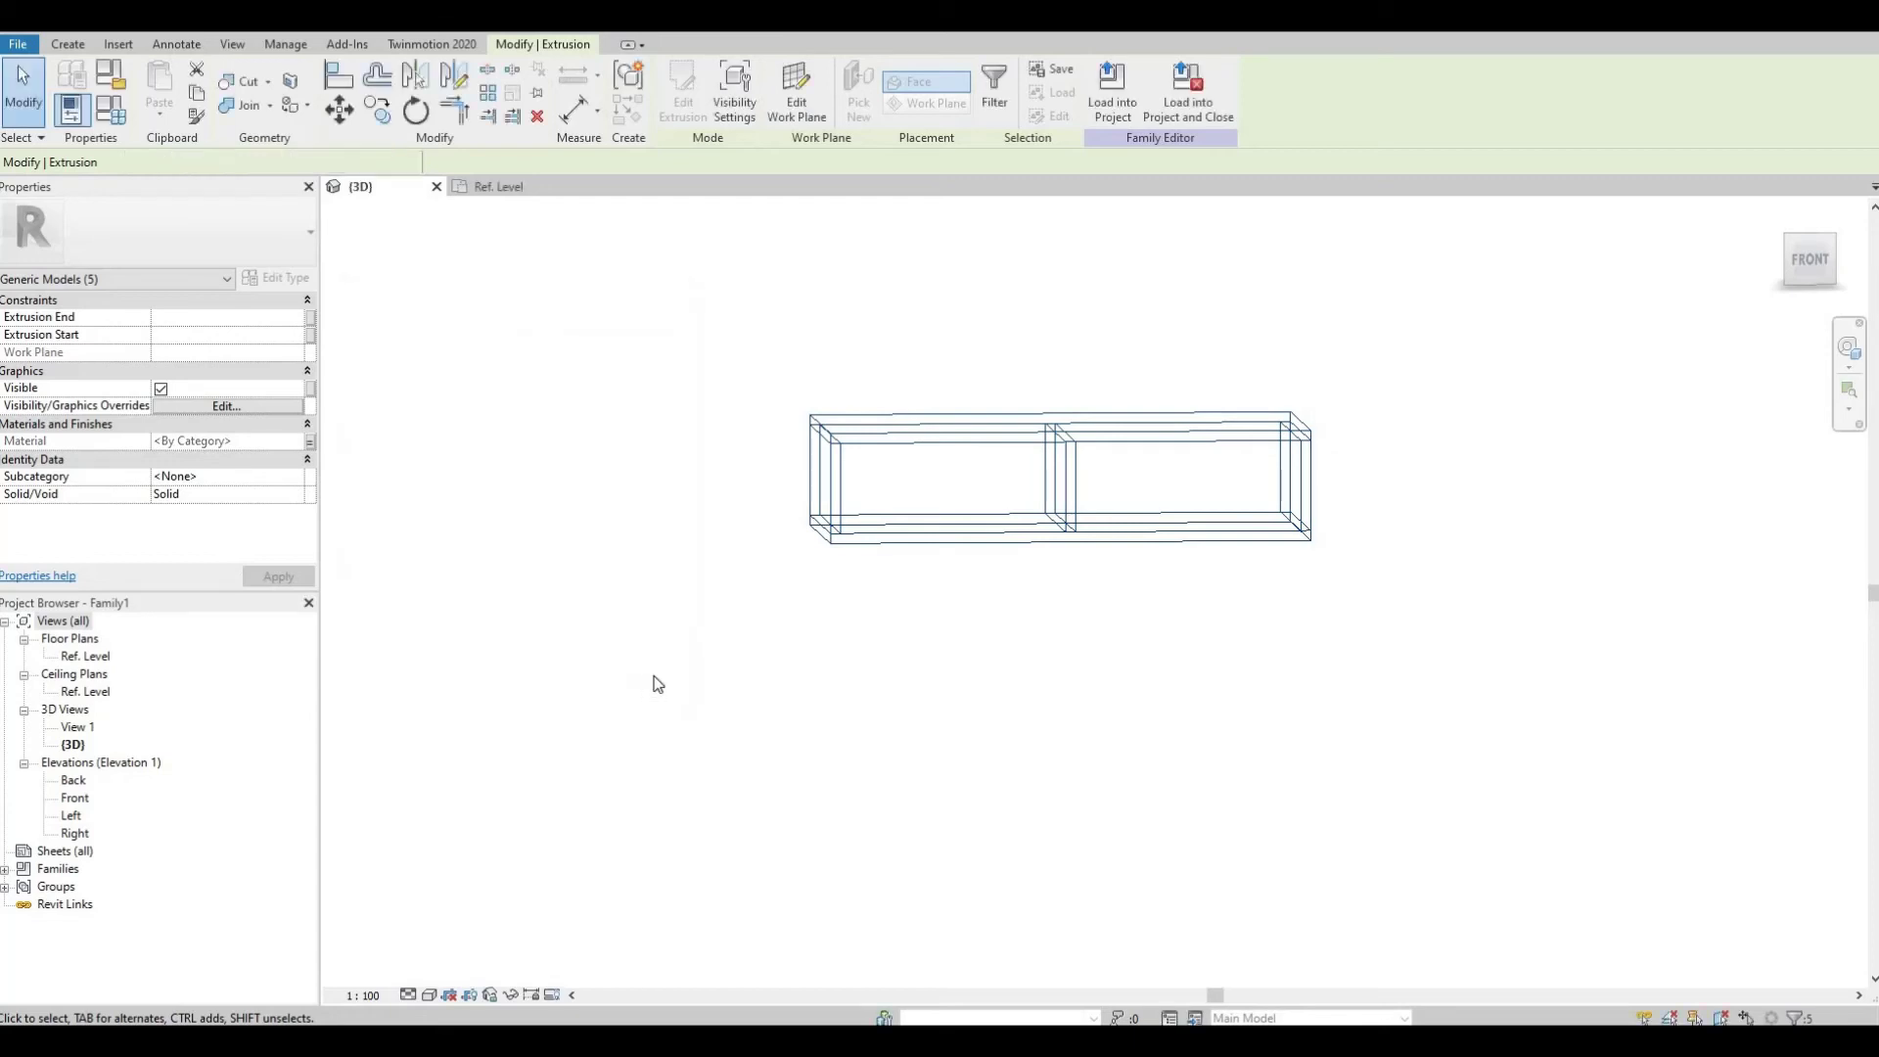
click(567, 667)
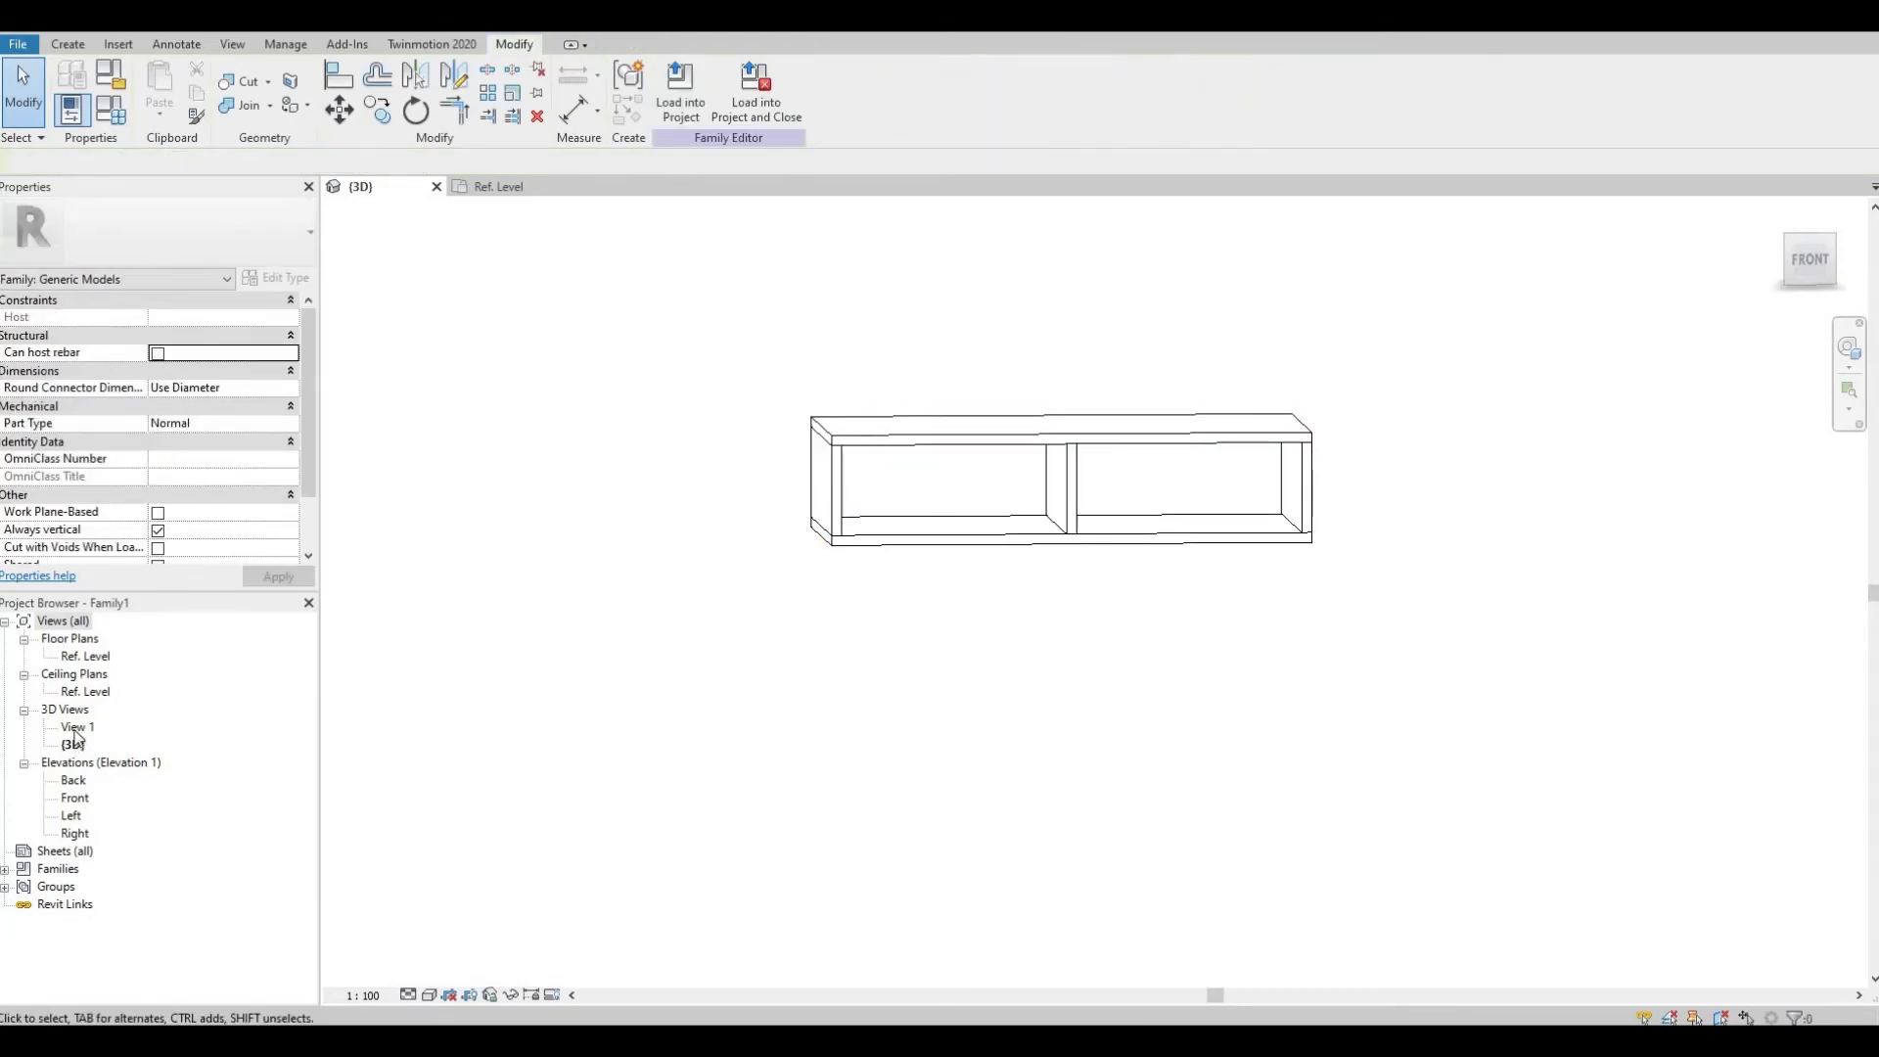
- Start a solid swept blend in the Front elevation and begin sketching its path
double_click(74, 799)
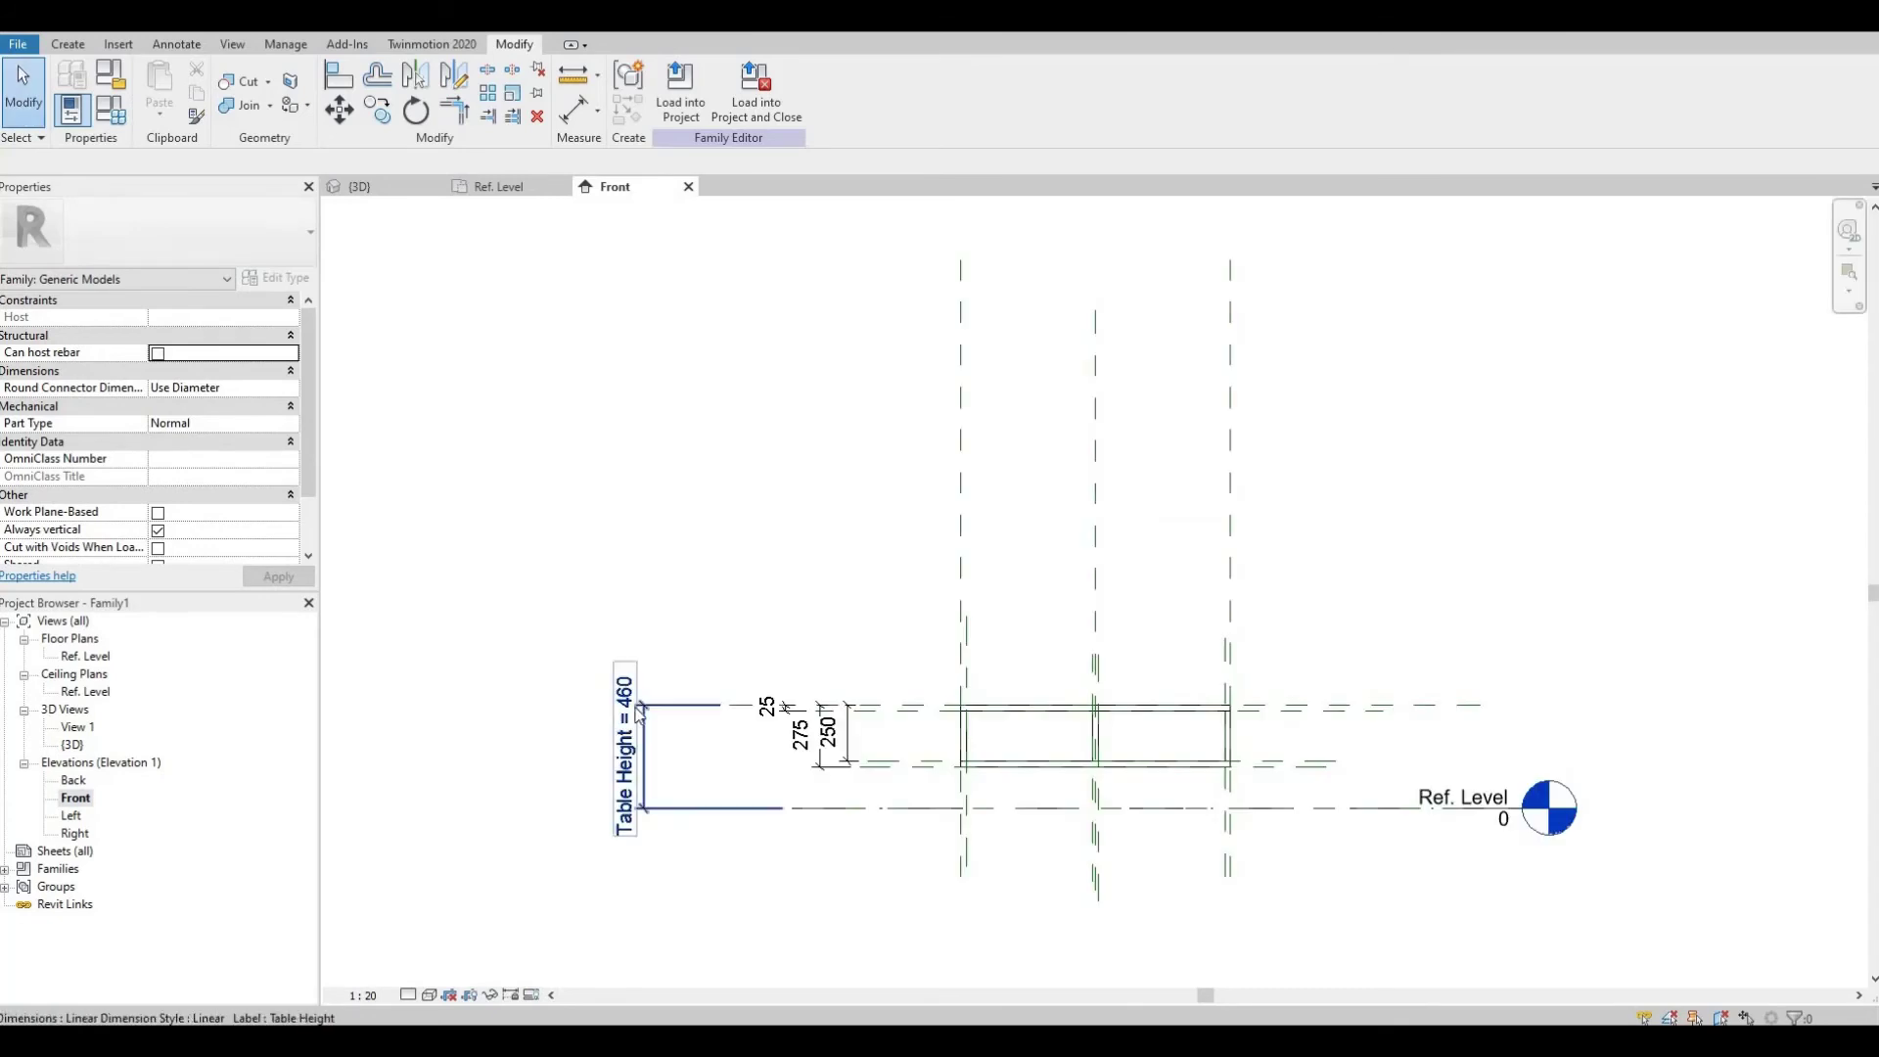
scroll(984, 749, up, 4)
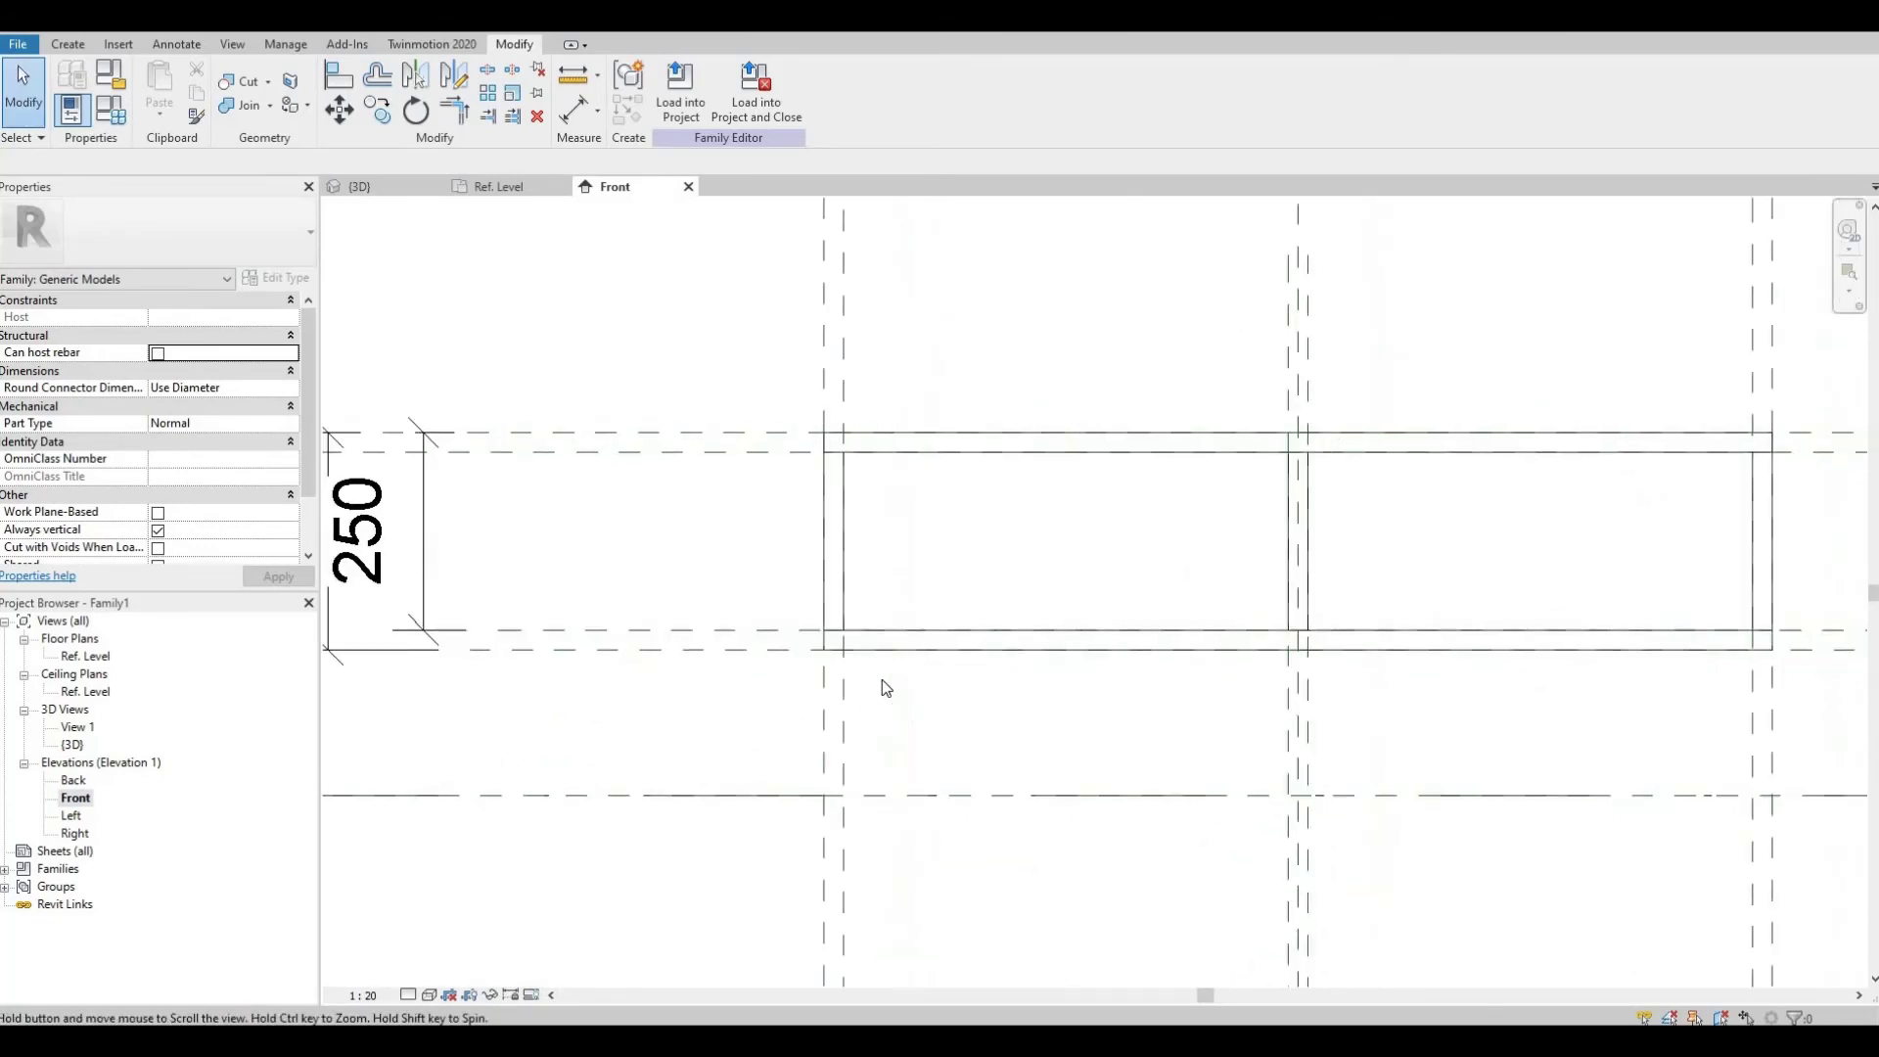
scroll(679, 390, up, 2)
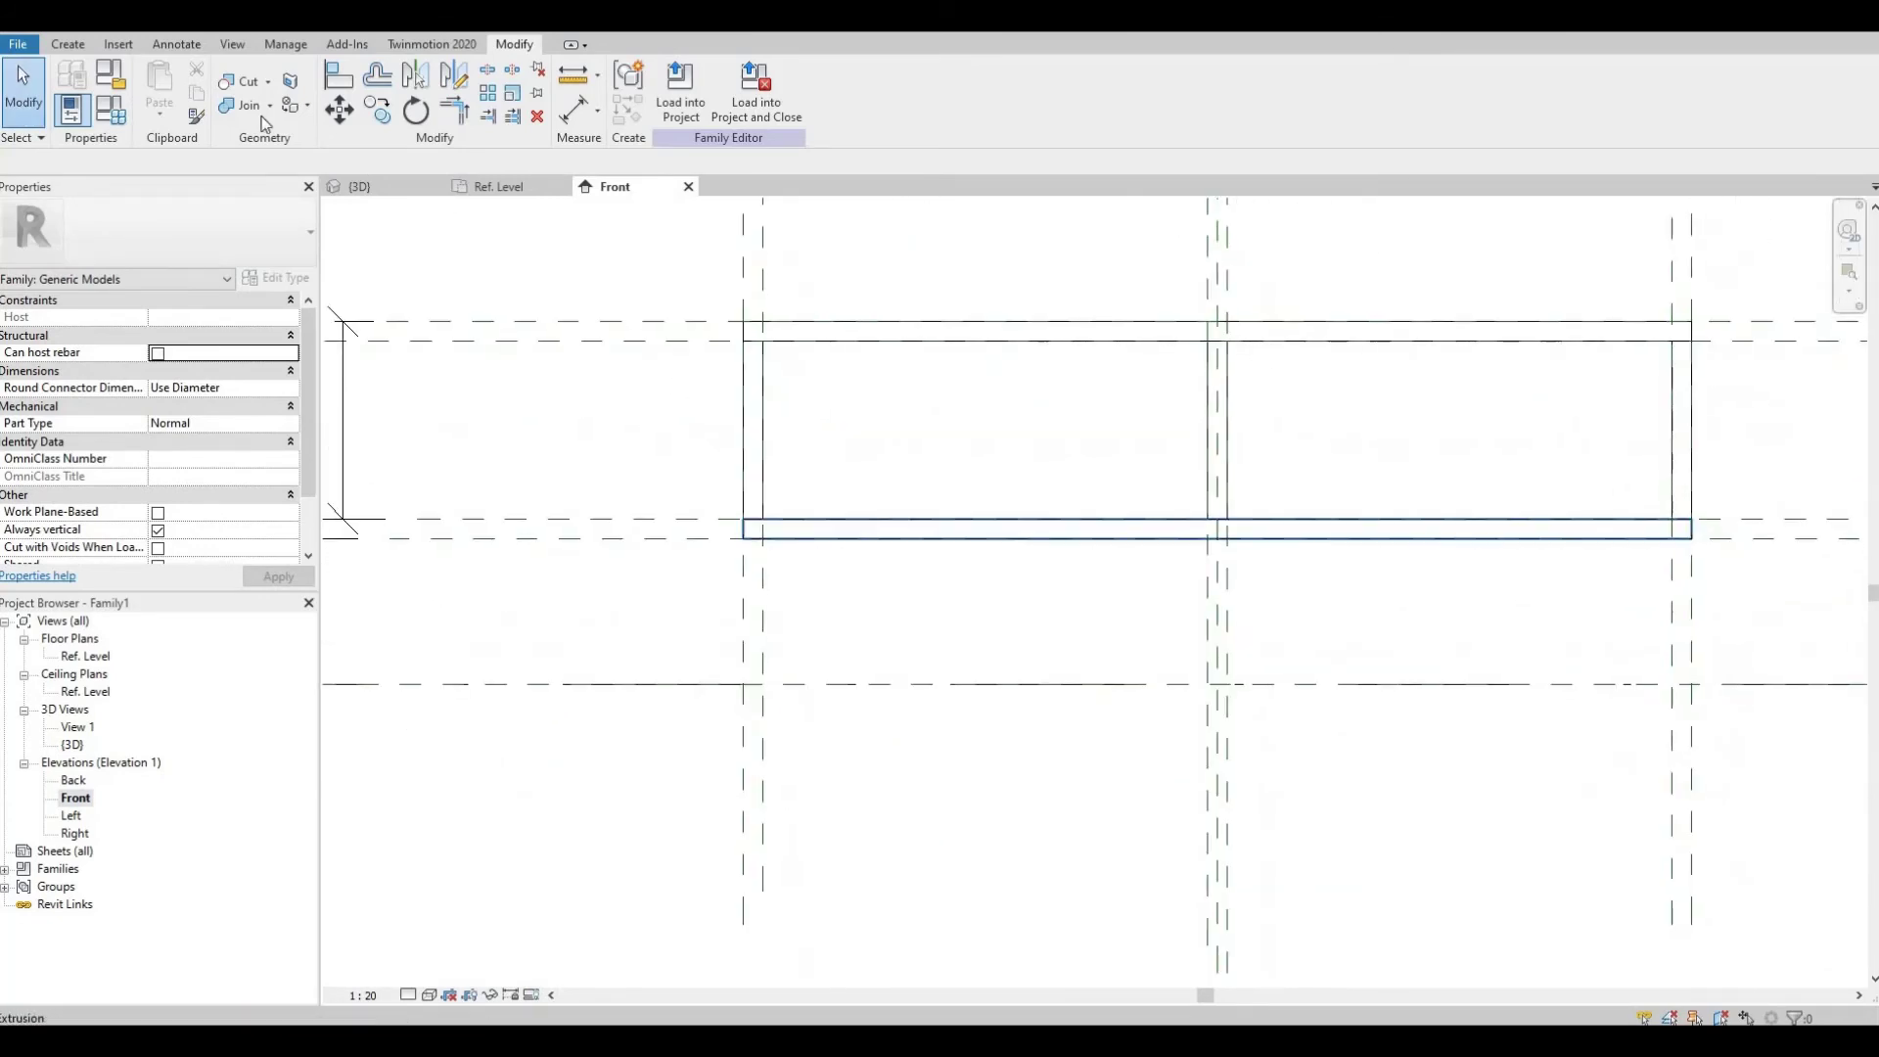
click(68, 45)
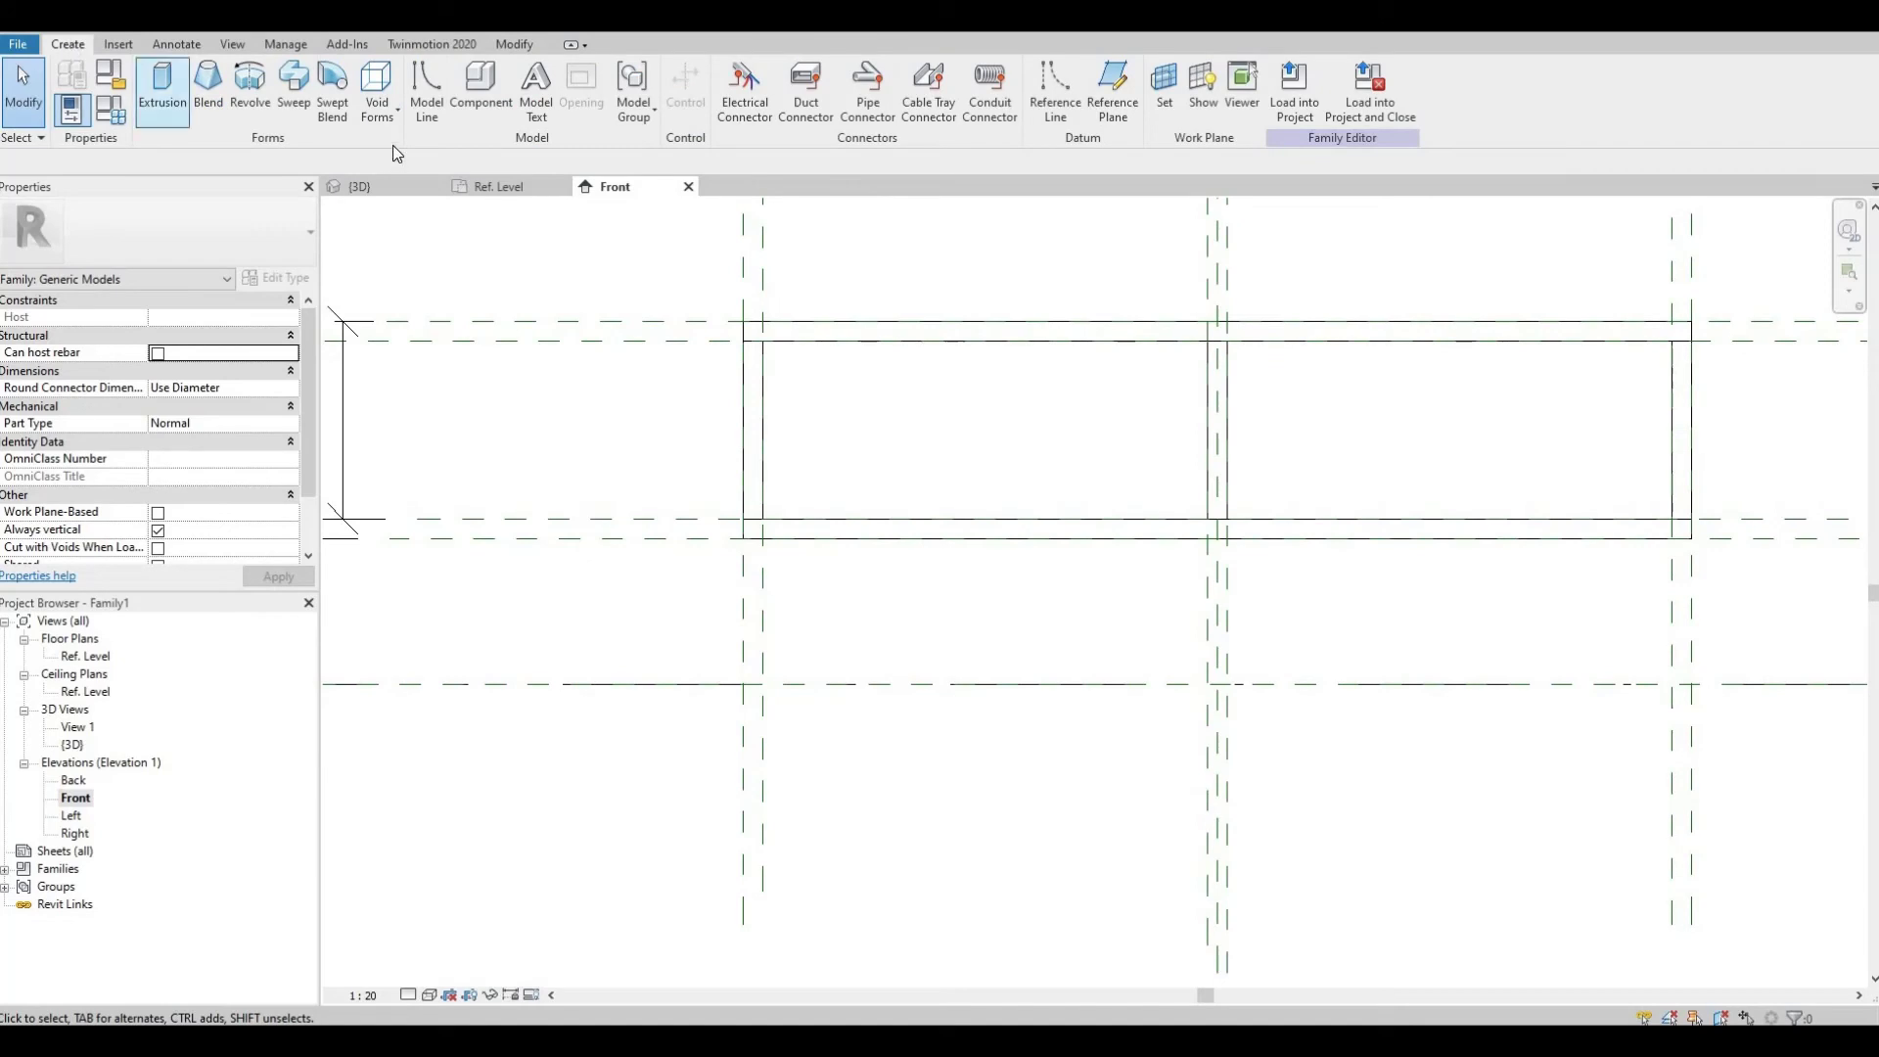
click(345, 121)
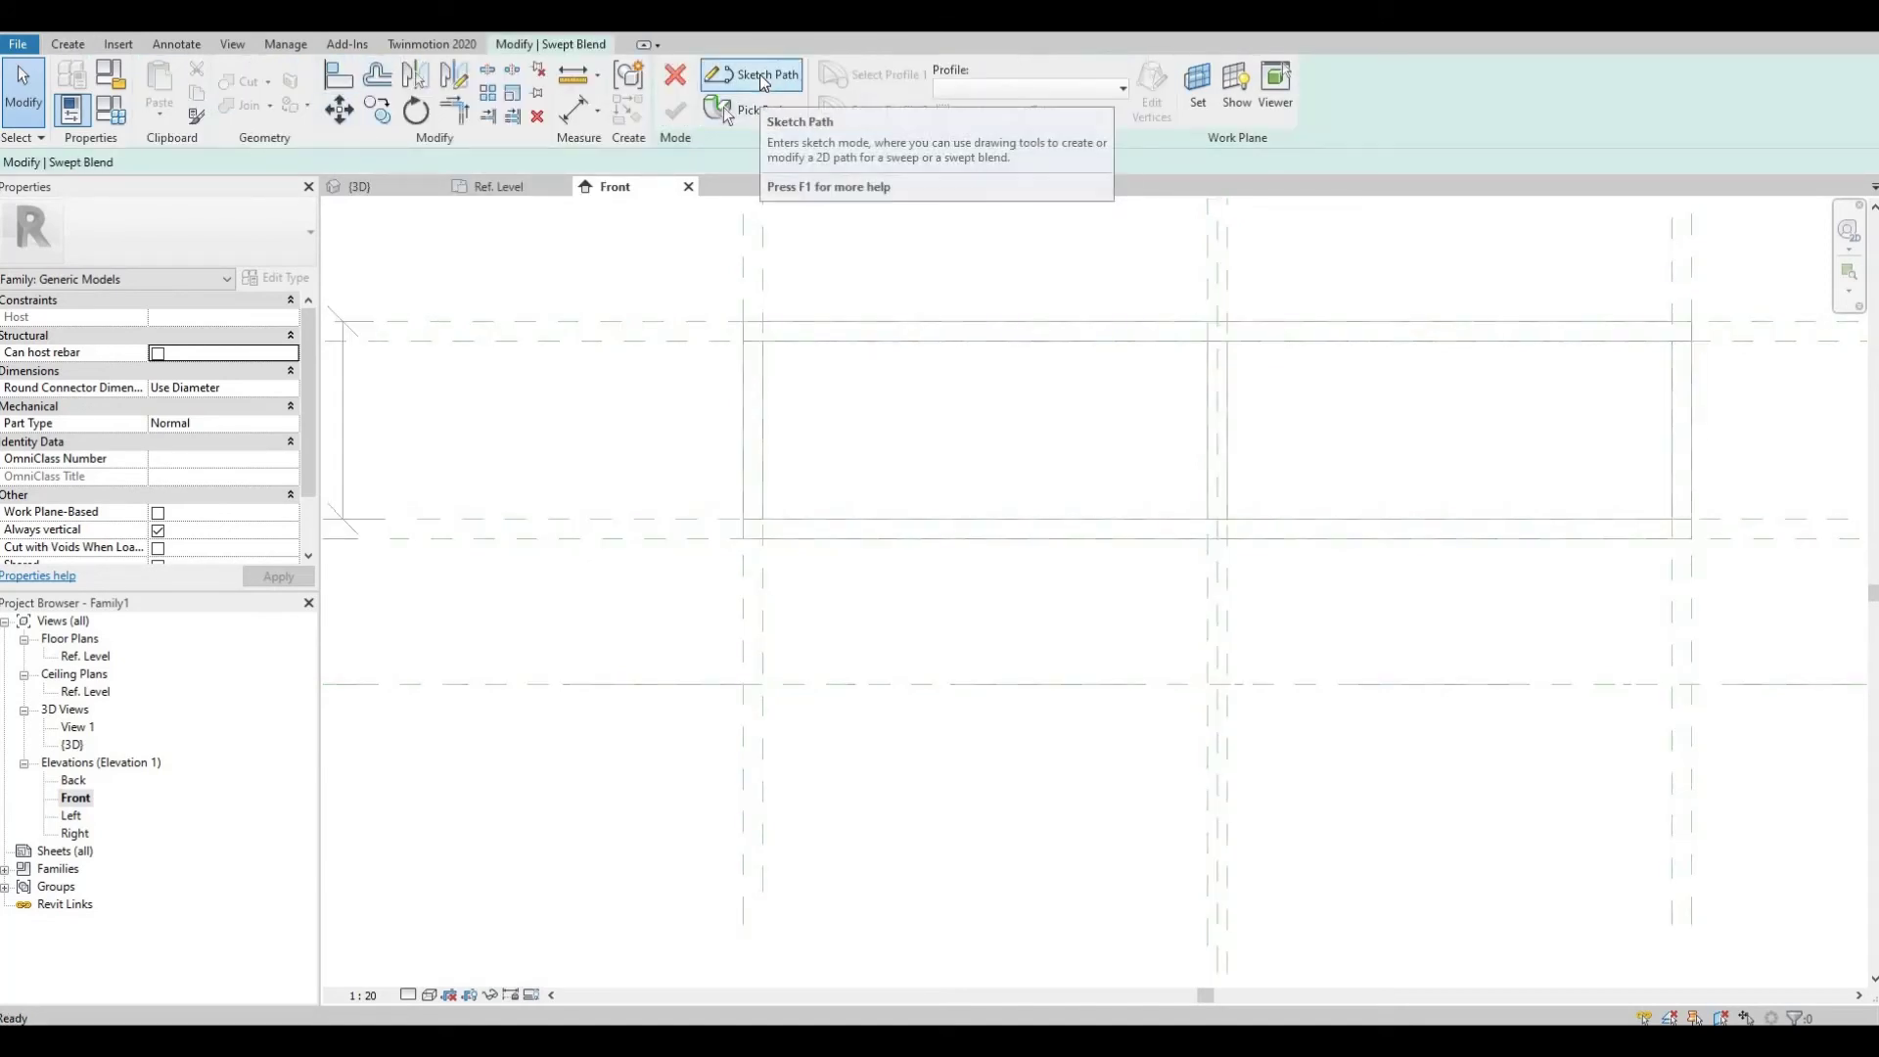
click(756, 75)
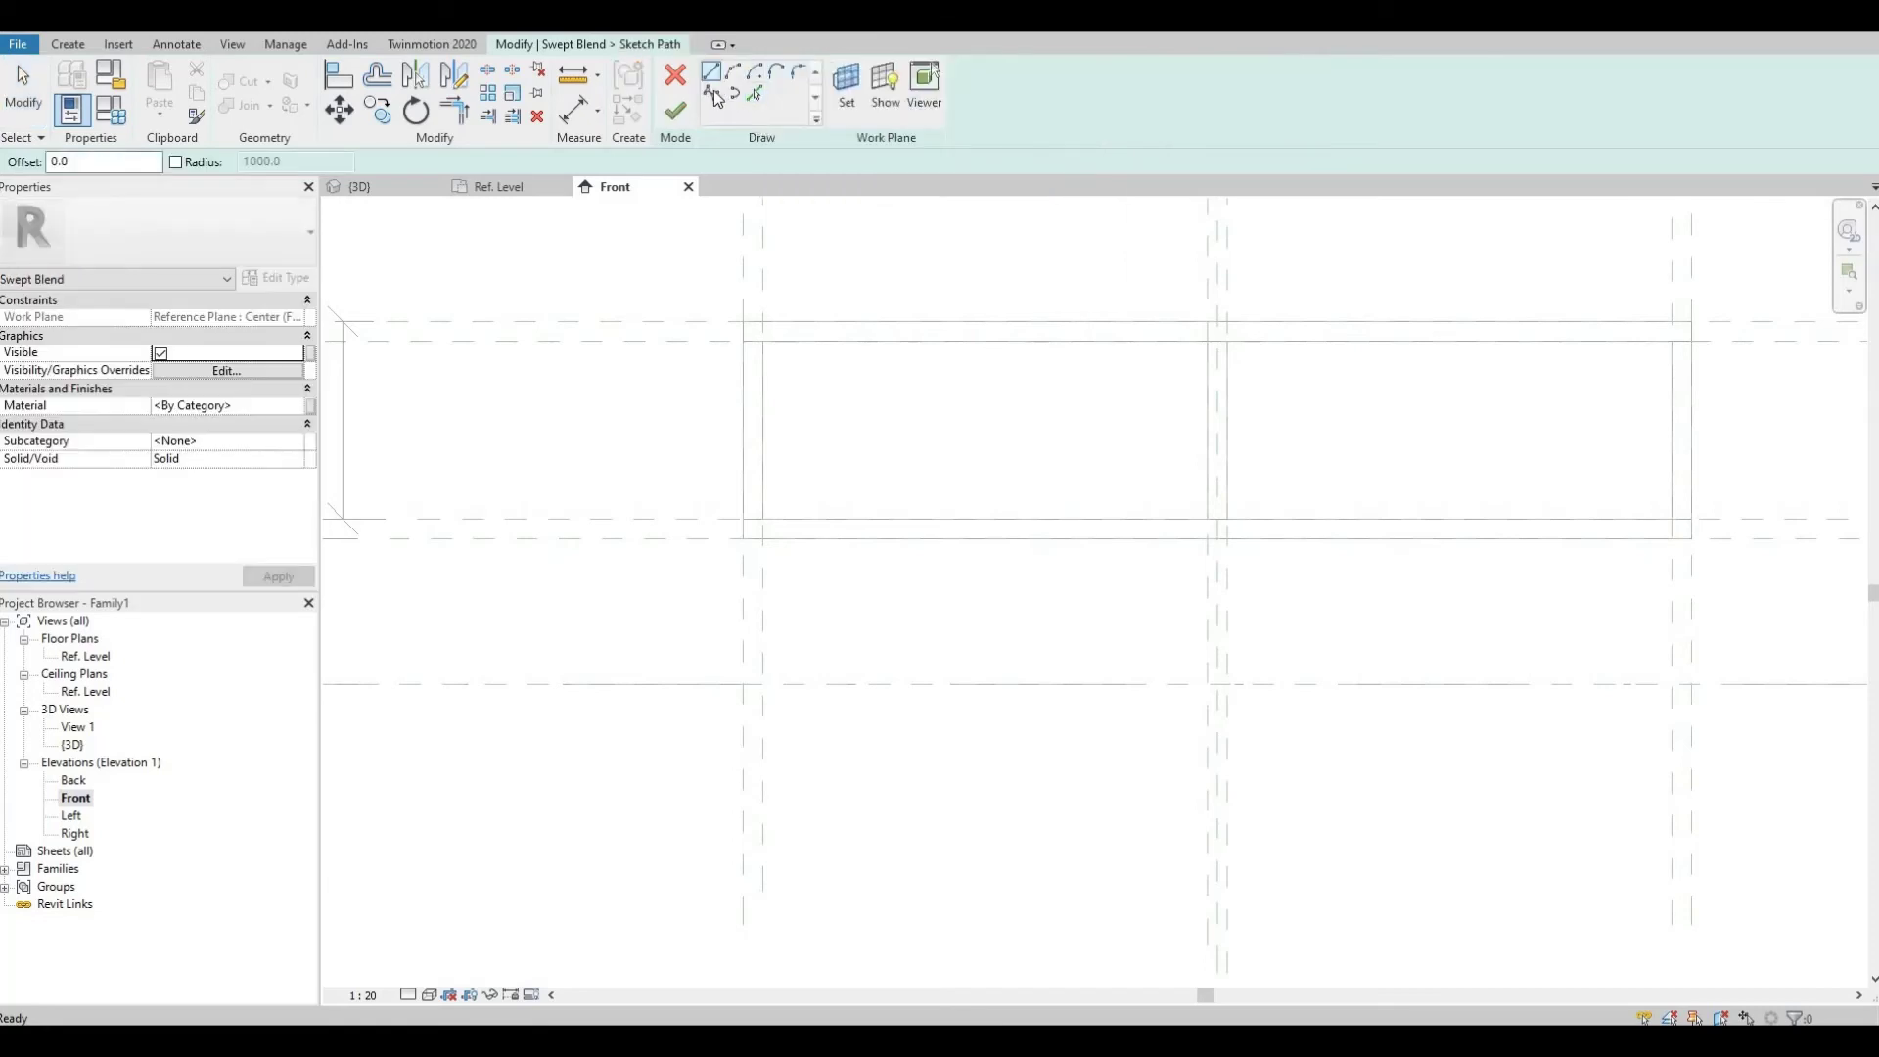
- Try a spline as the swept-blend path between the table's underside and the Ref. Level, and delete it
key(s)
key(p)
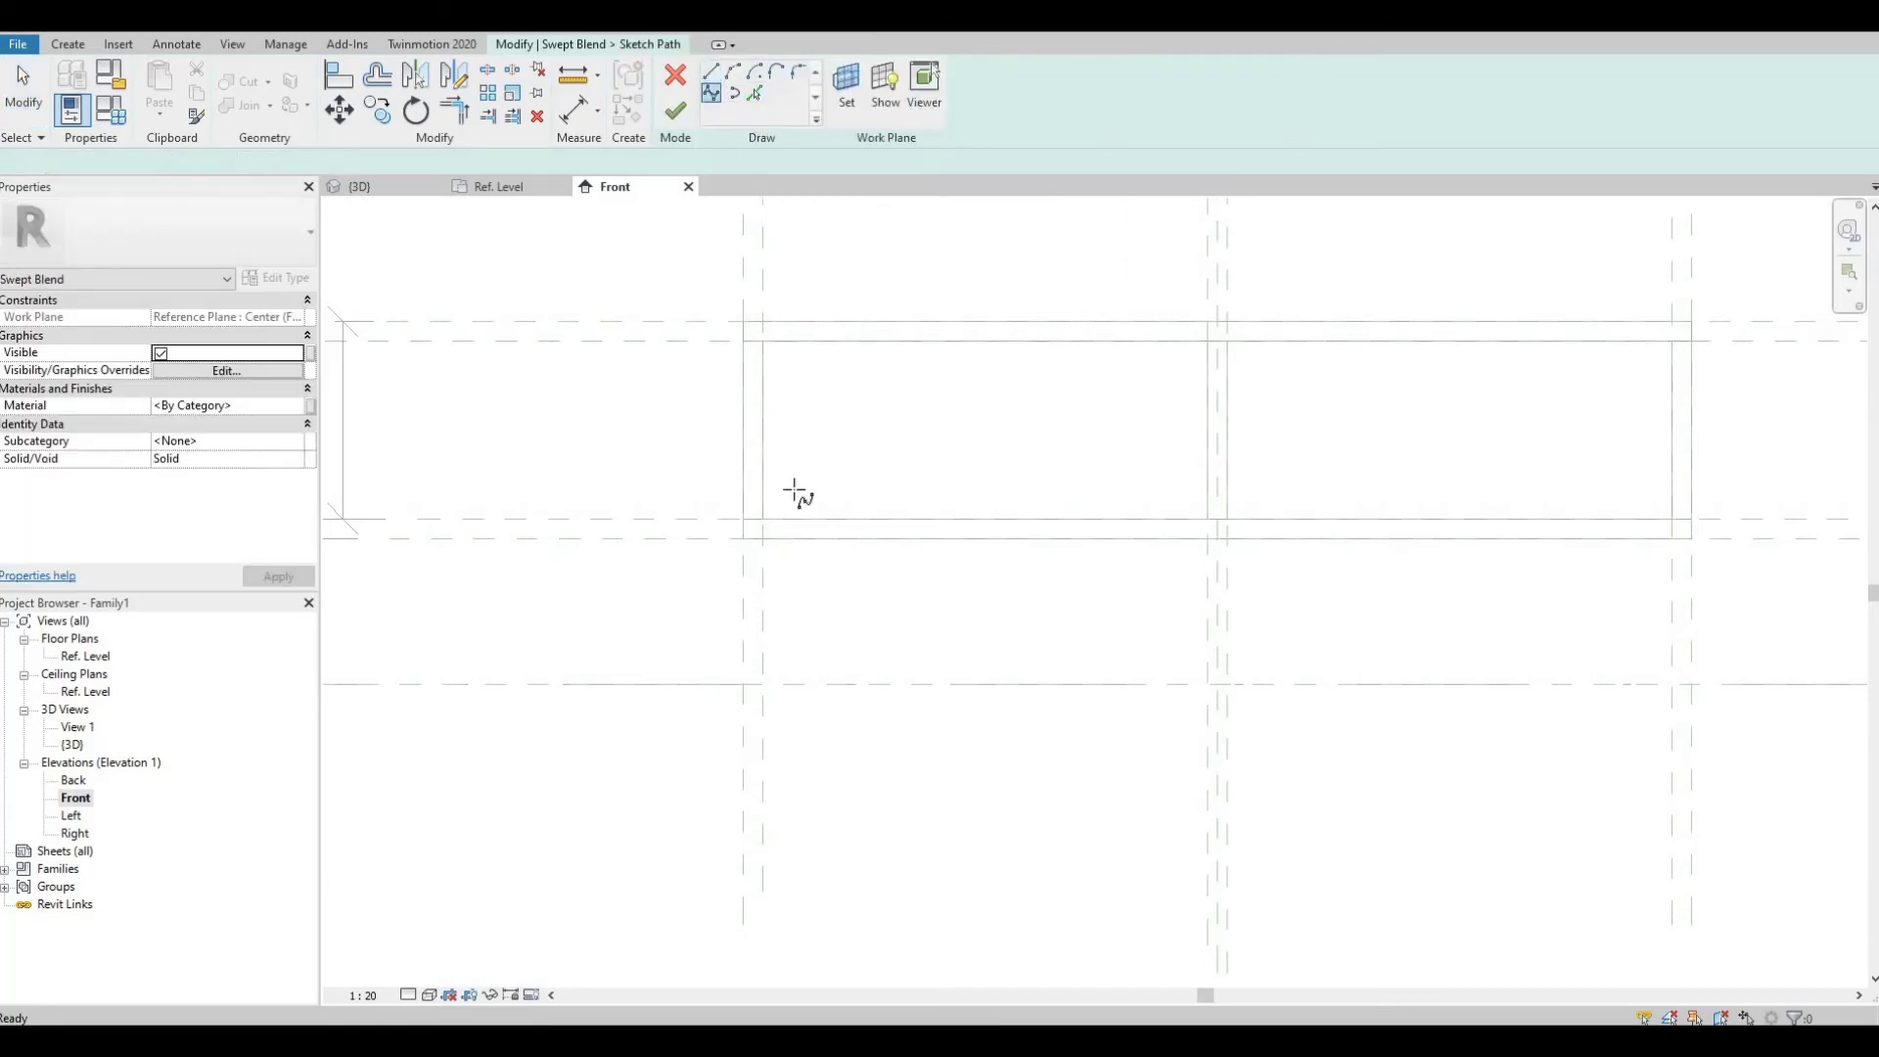
click(790, 538)
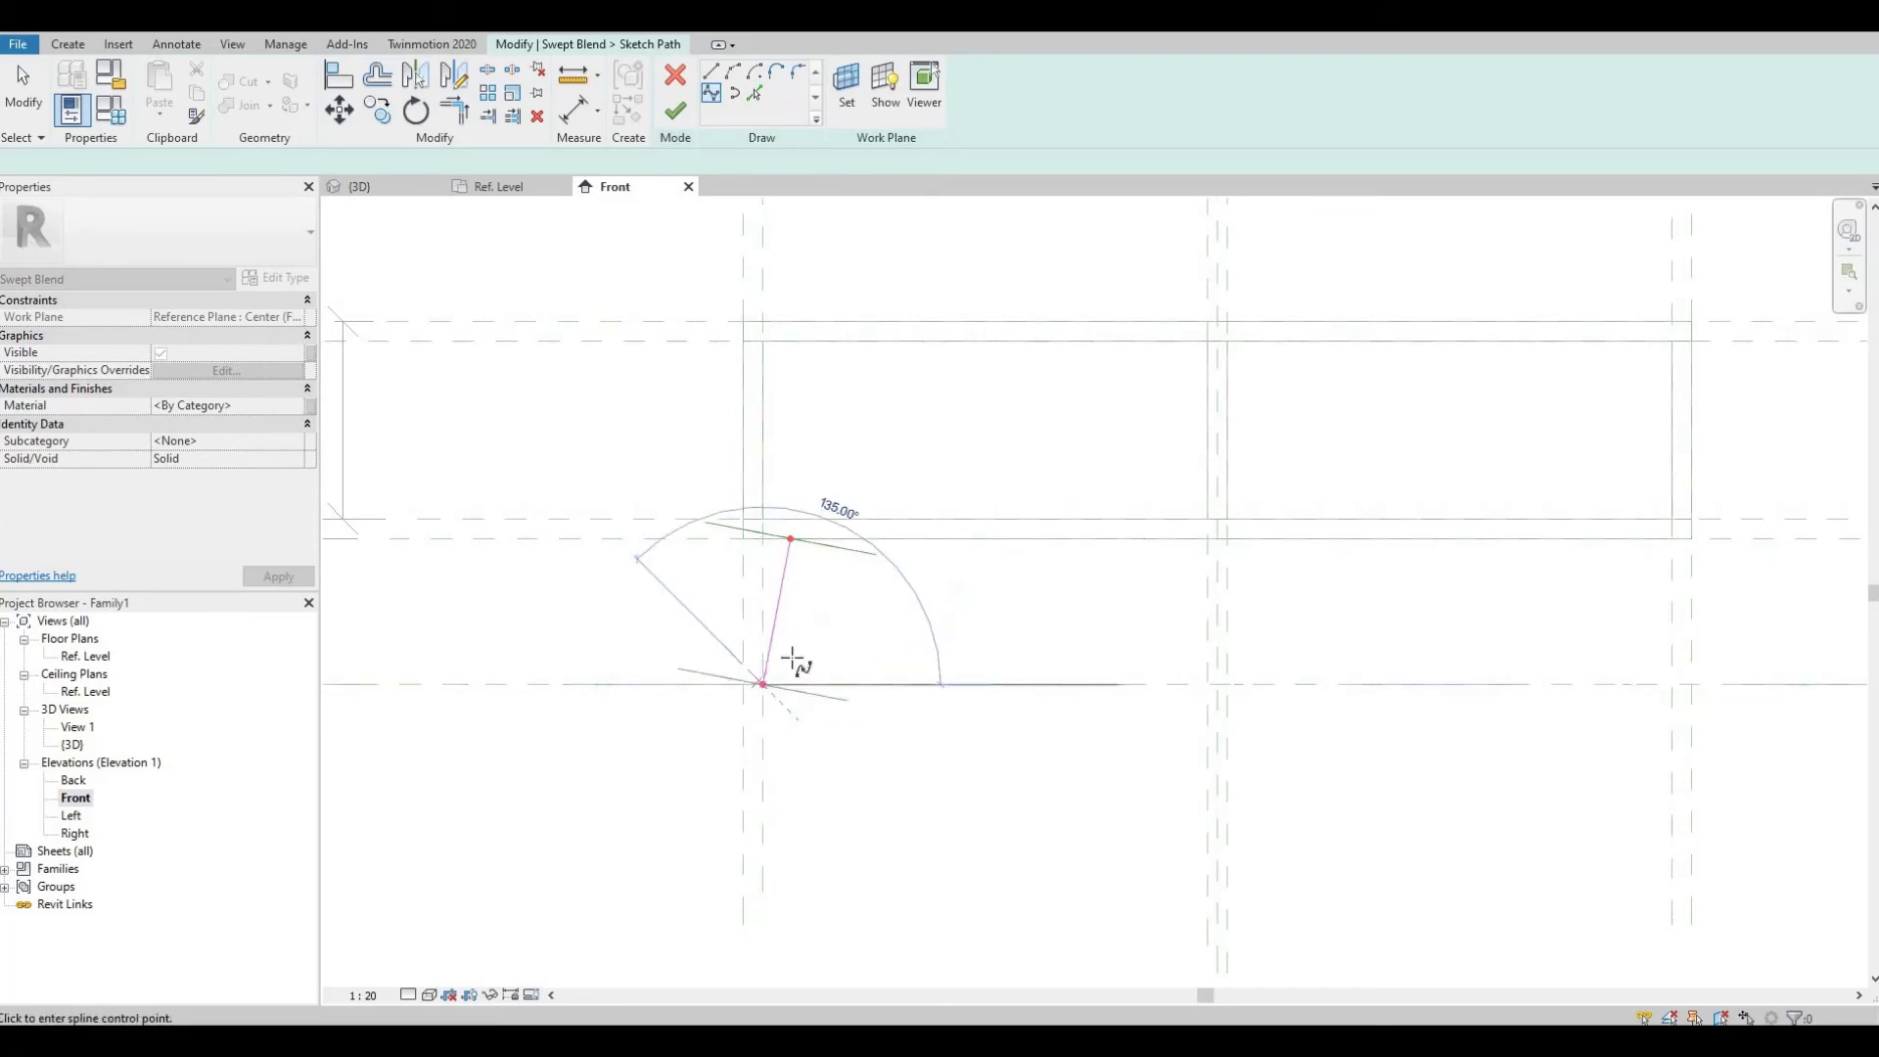
key(Escape)
key(Escape)
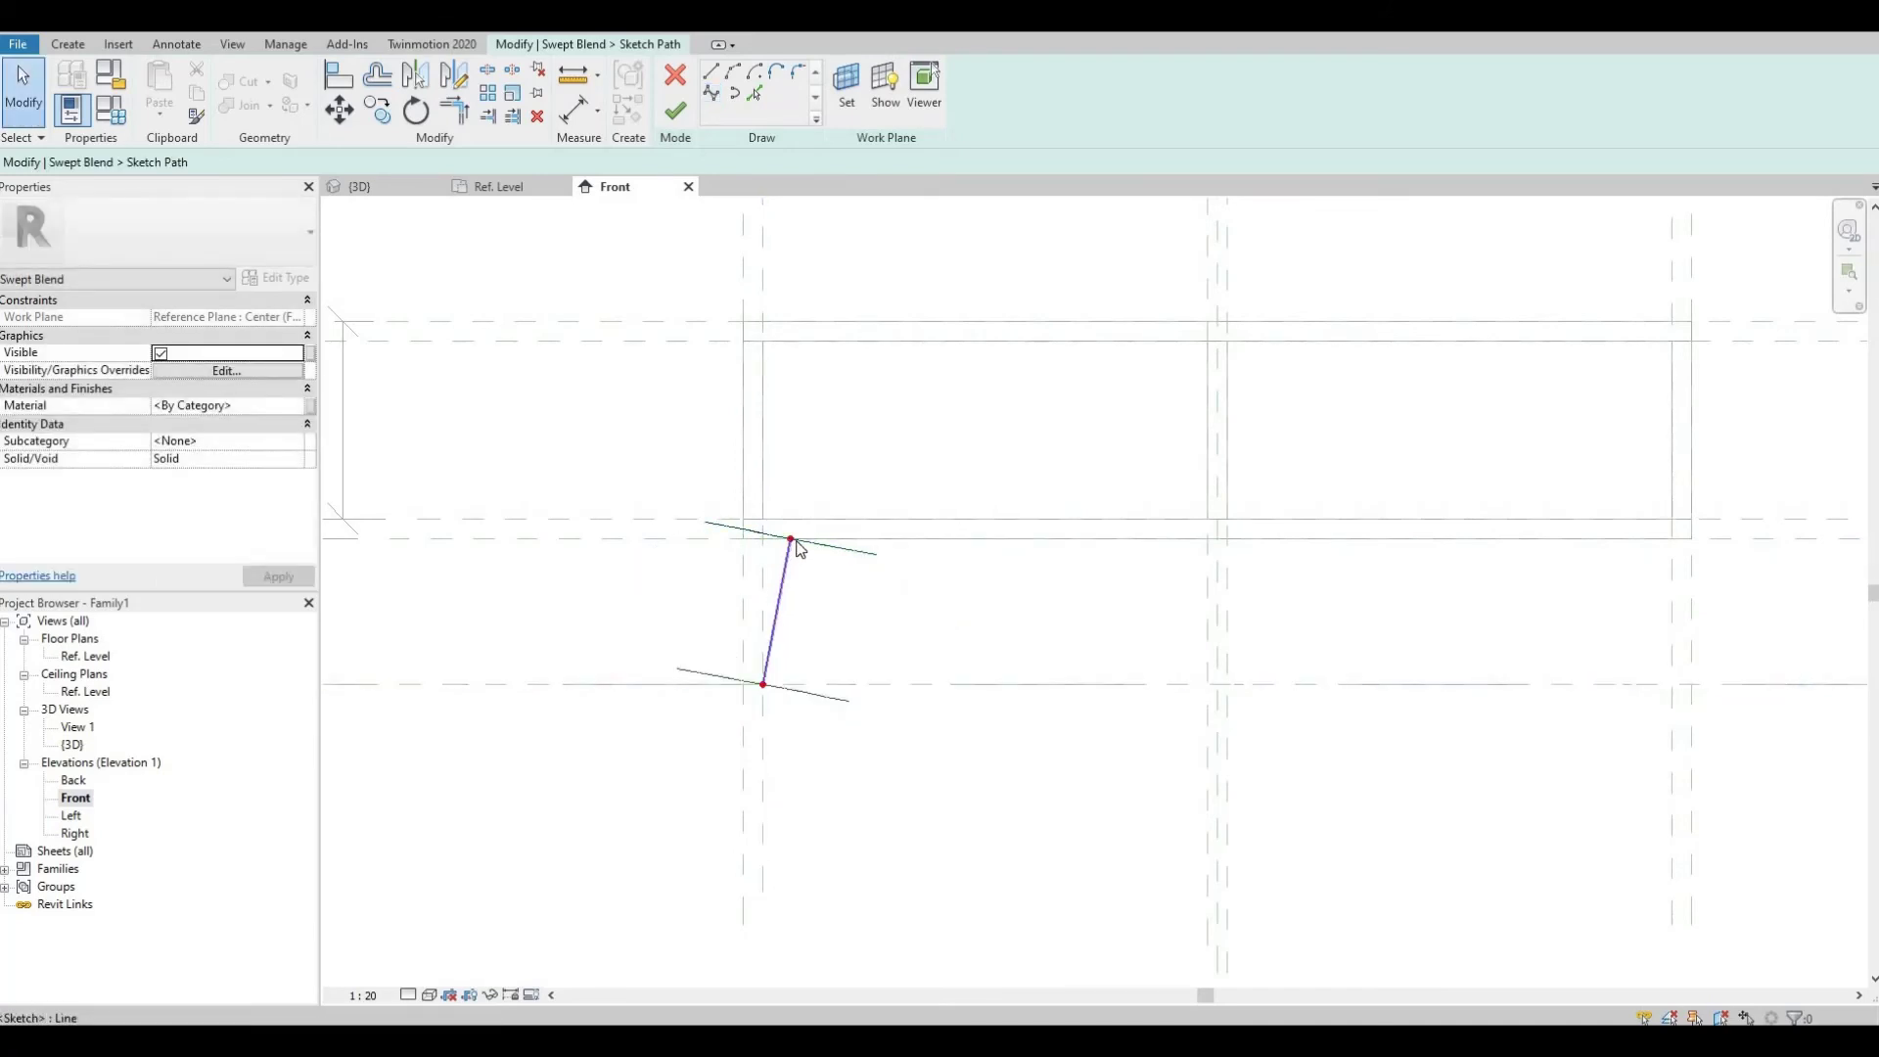
click(796, 544)
drag(820, 564, 810, 550)
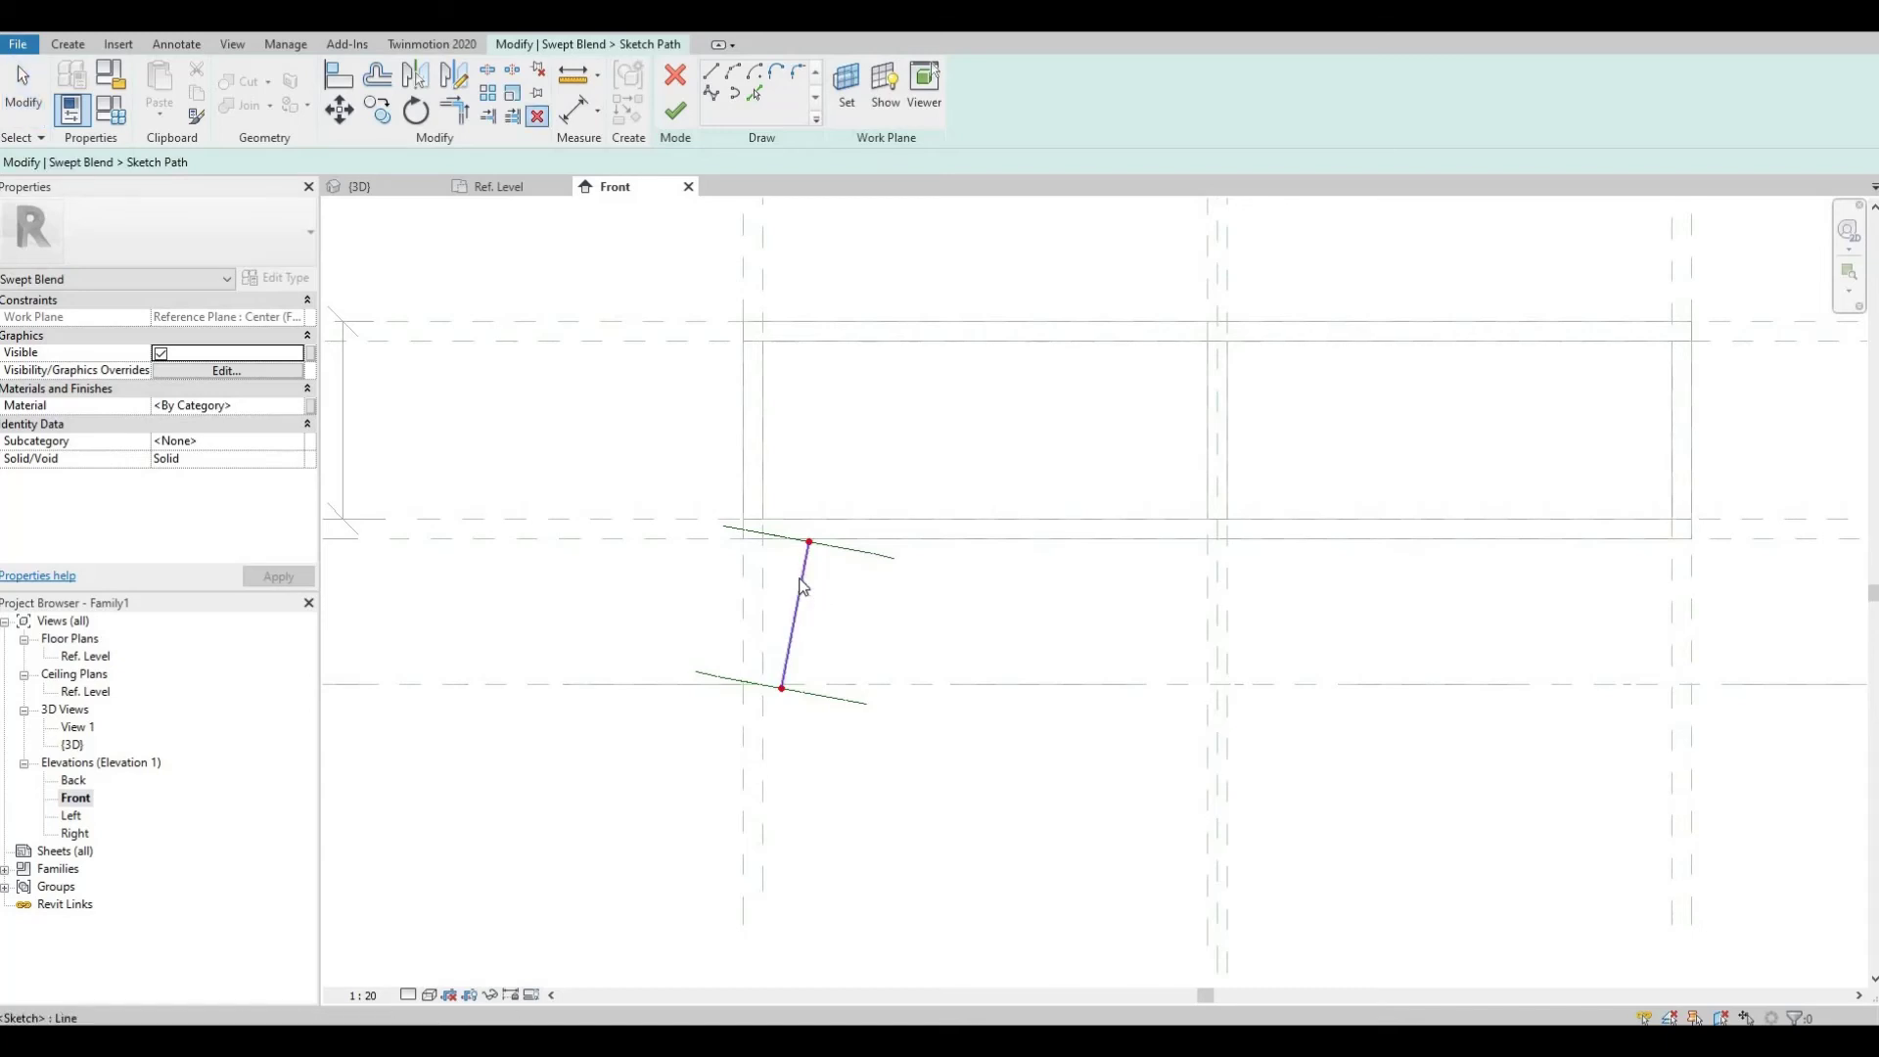
click(802, 585)
key(Delete)
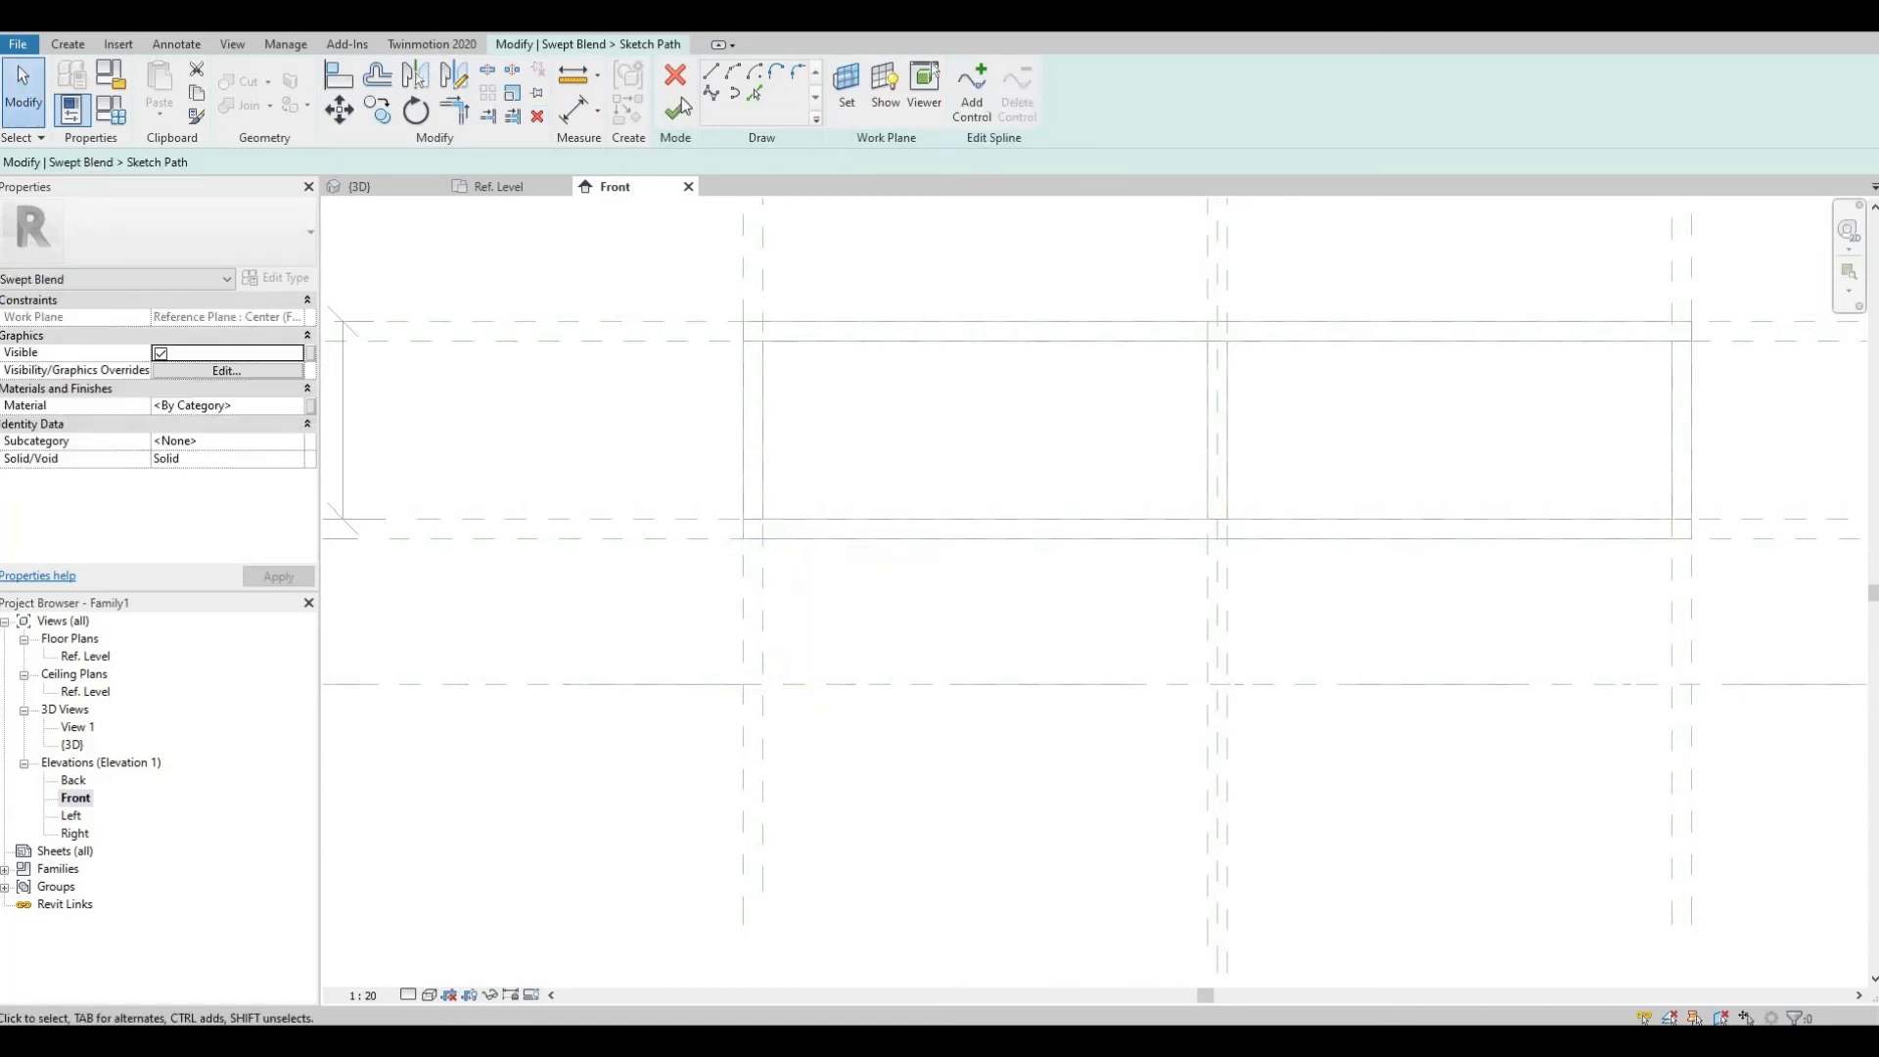
- Sketch a straight path about 190 mm long at 77° from the Ref. Level to the table's underside, about 50 mm inside the left edge
click(712, 74)
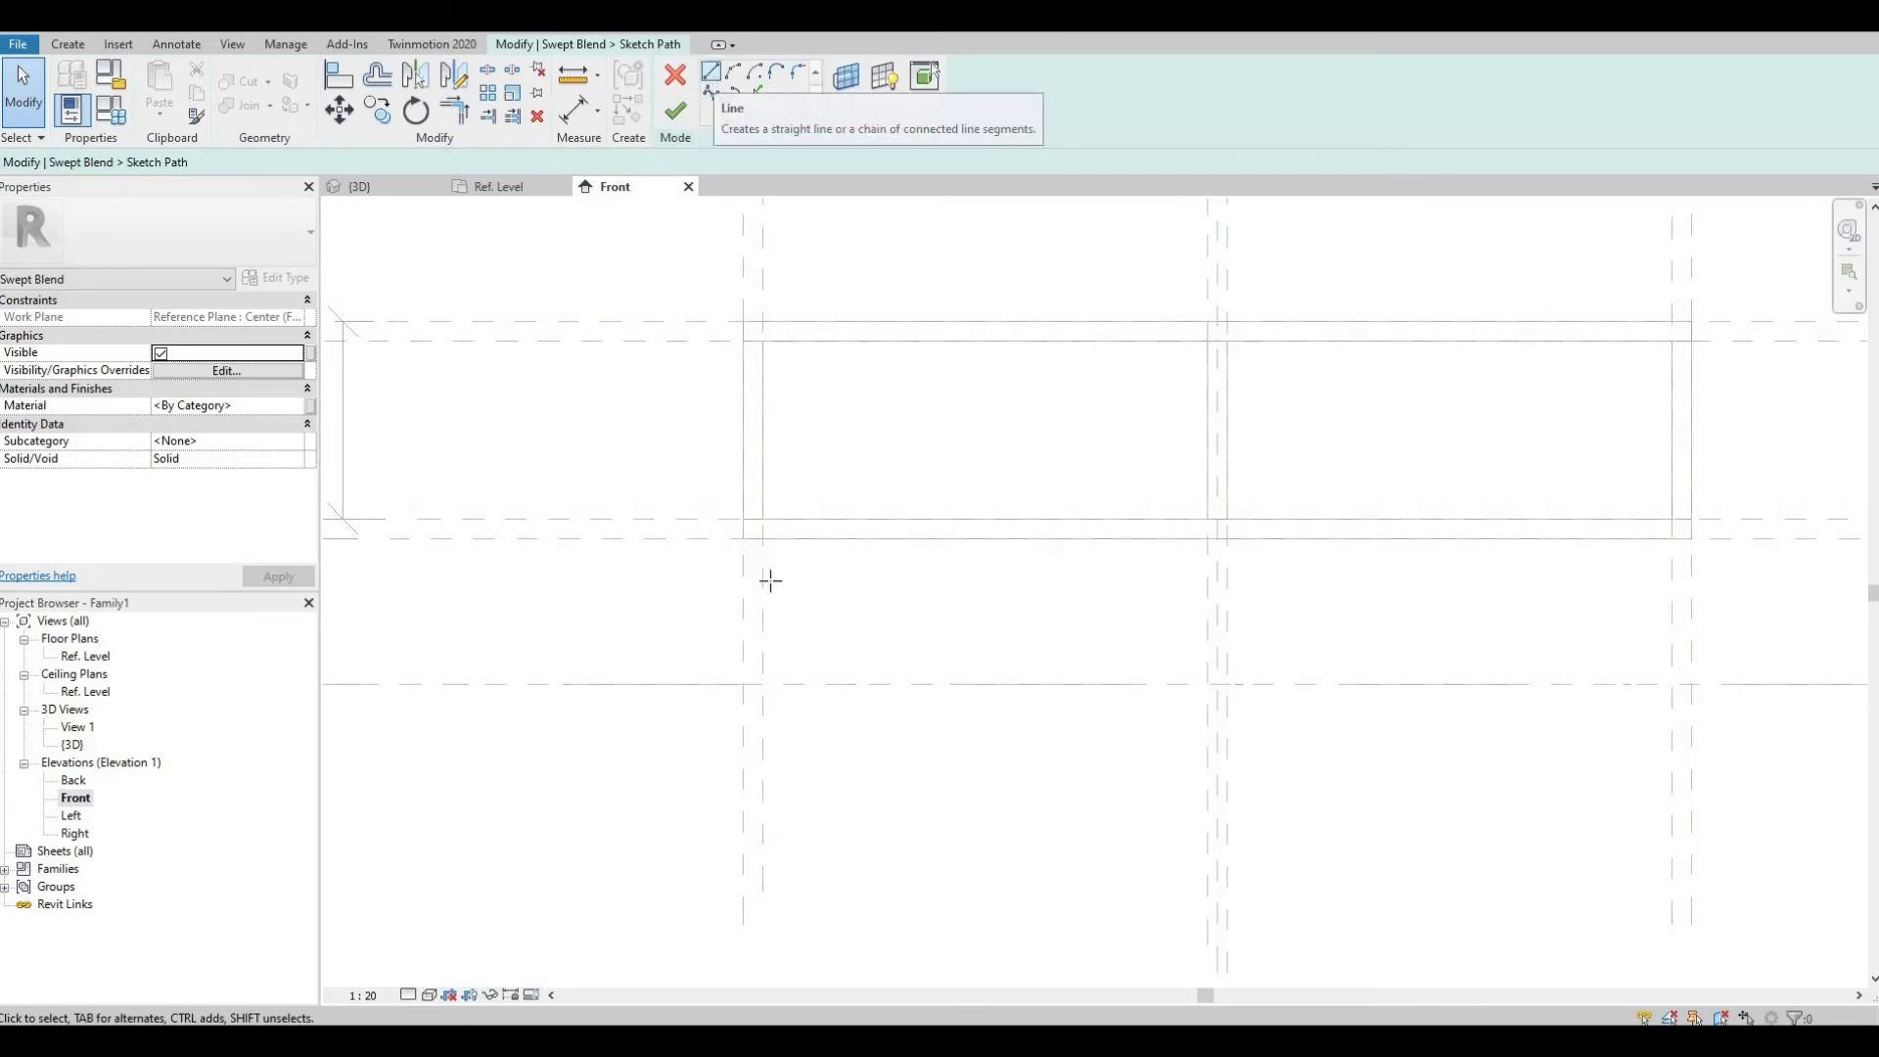
click(782, 683)
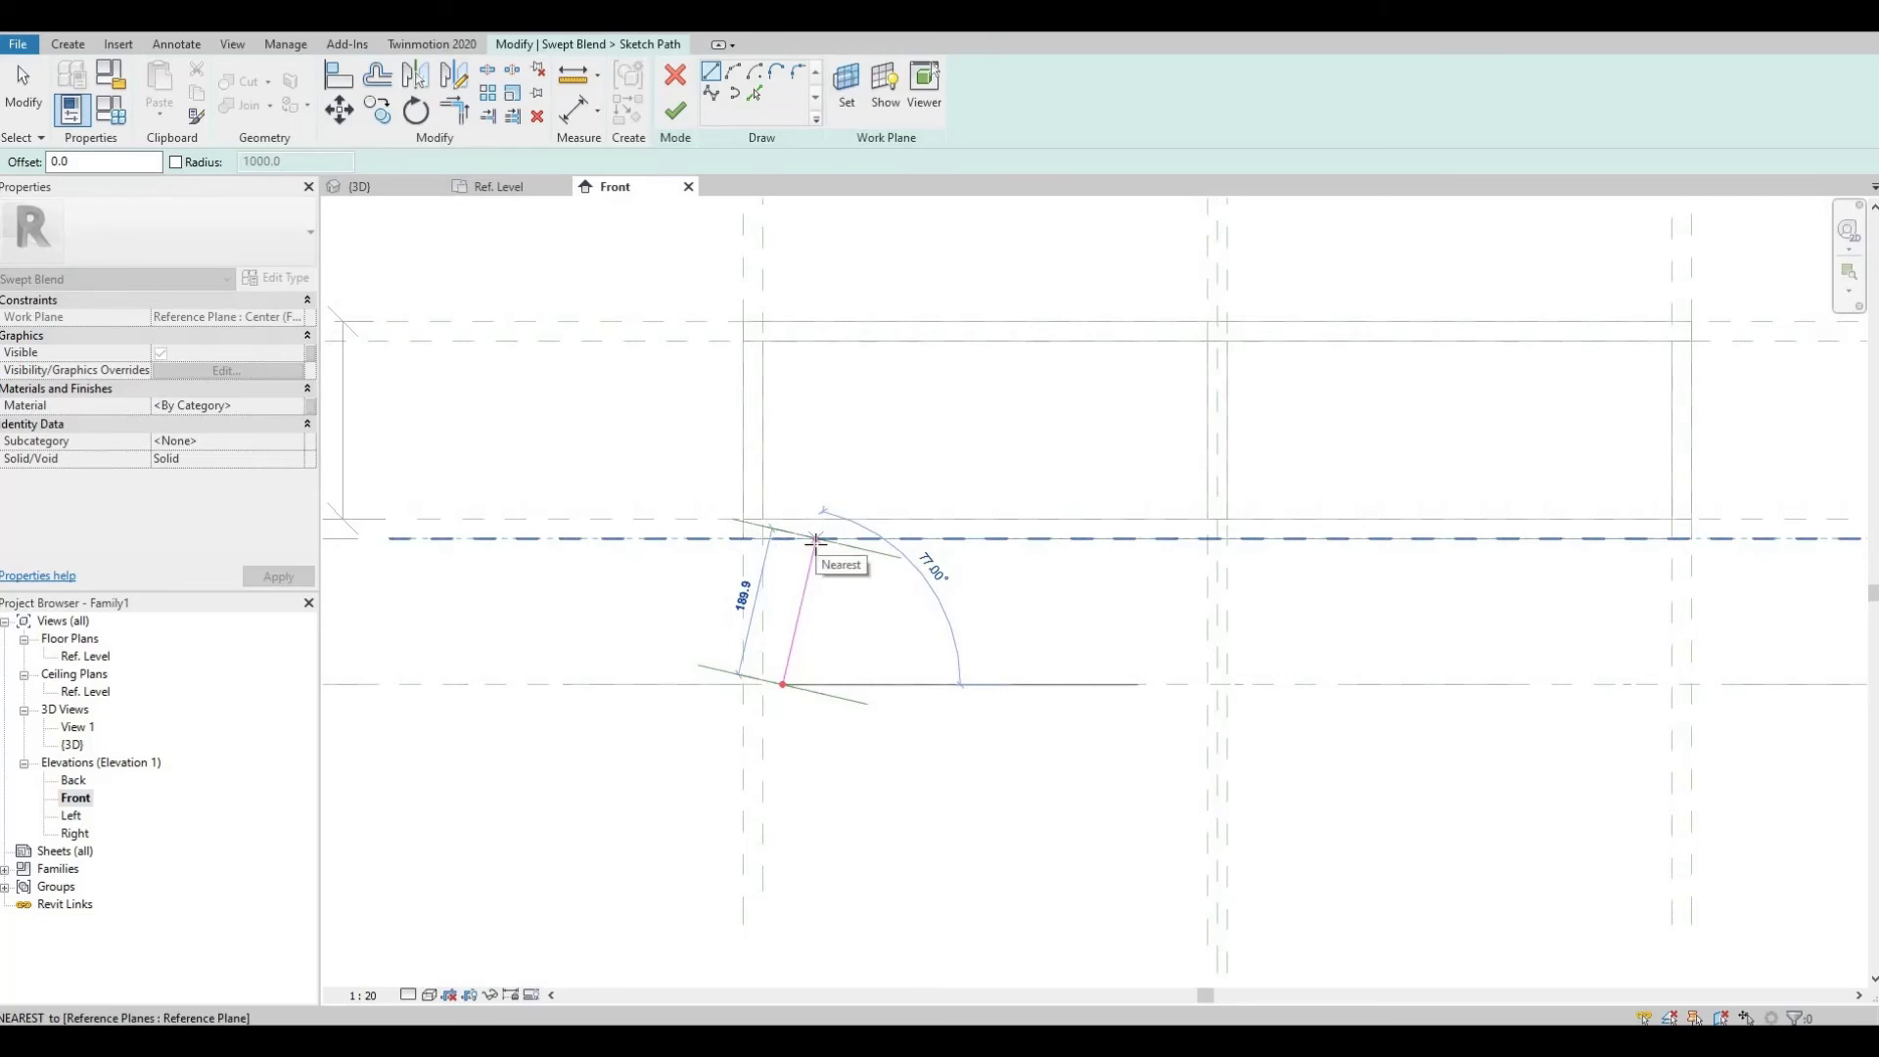
click(815, 539)
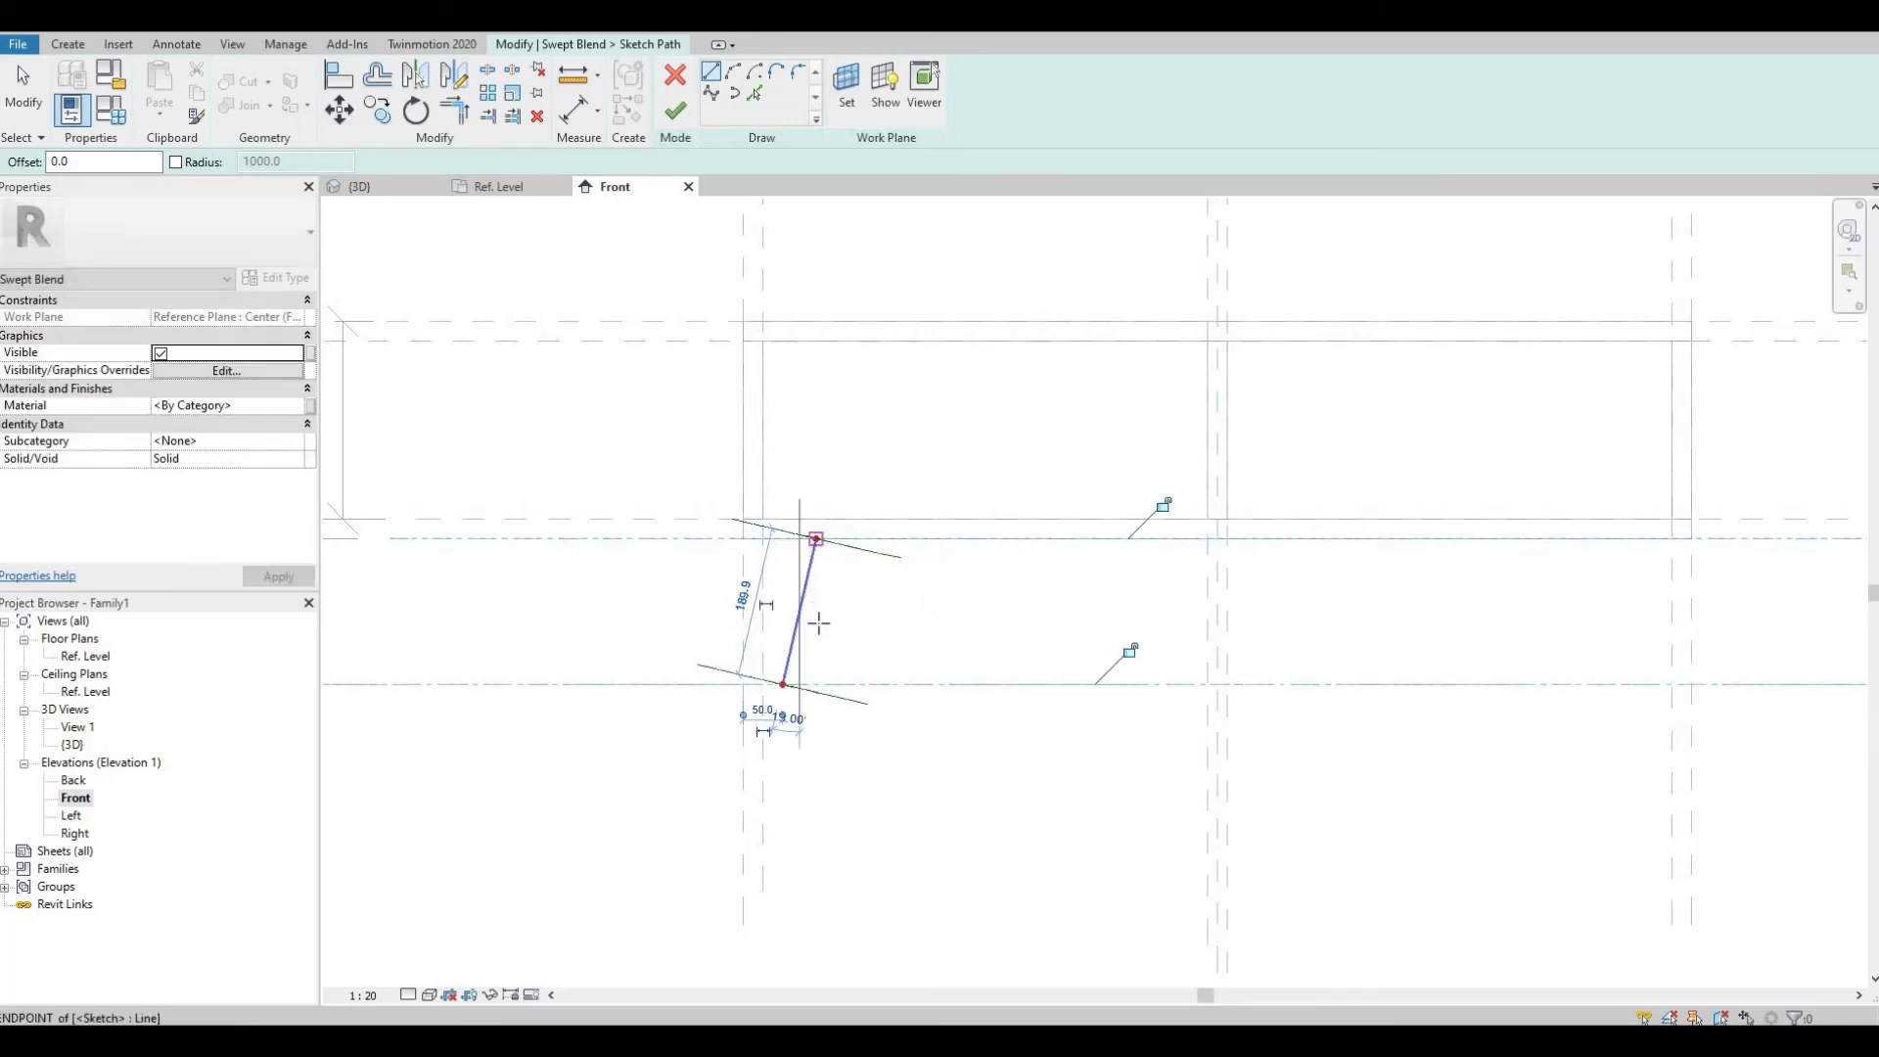
click(676, 115)
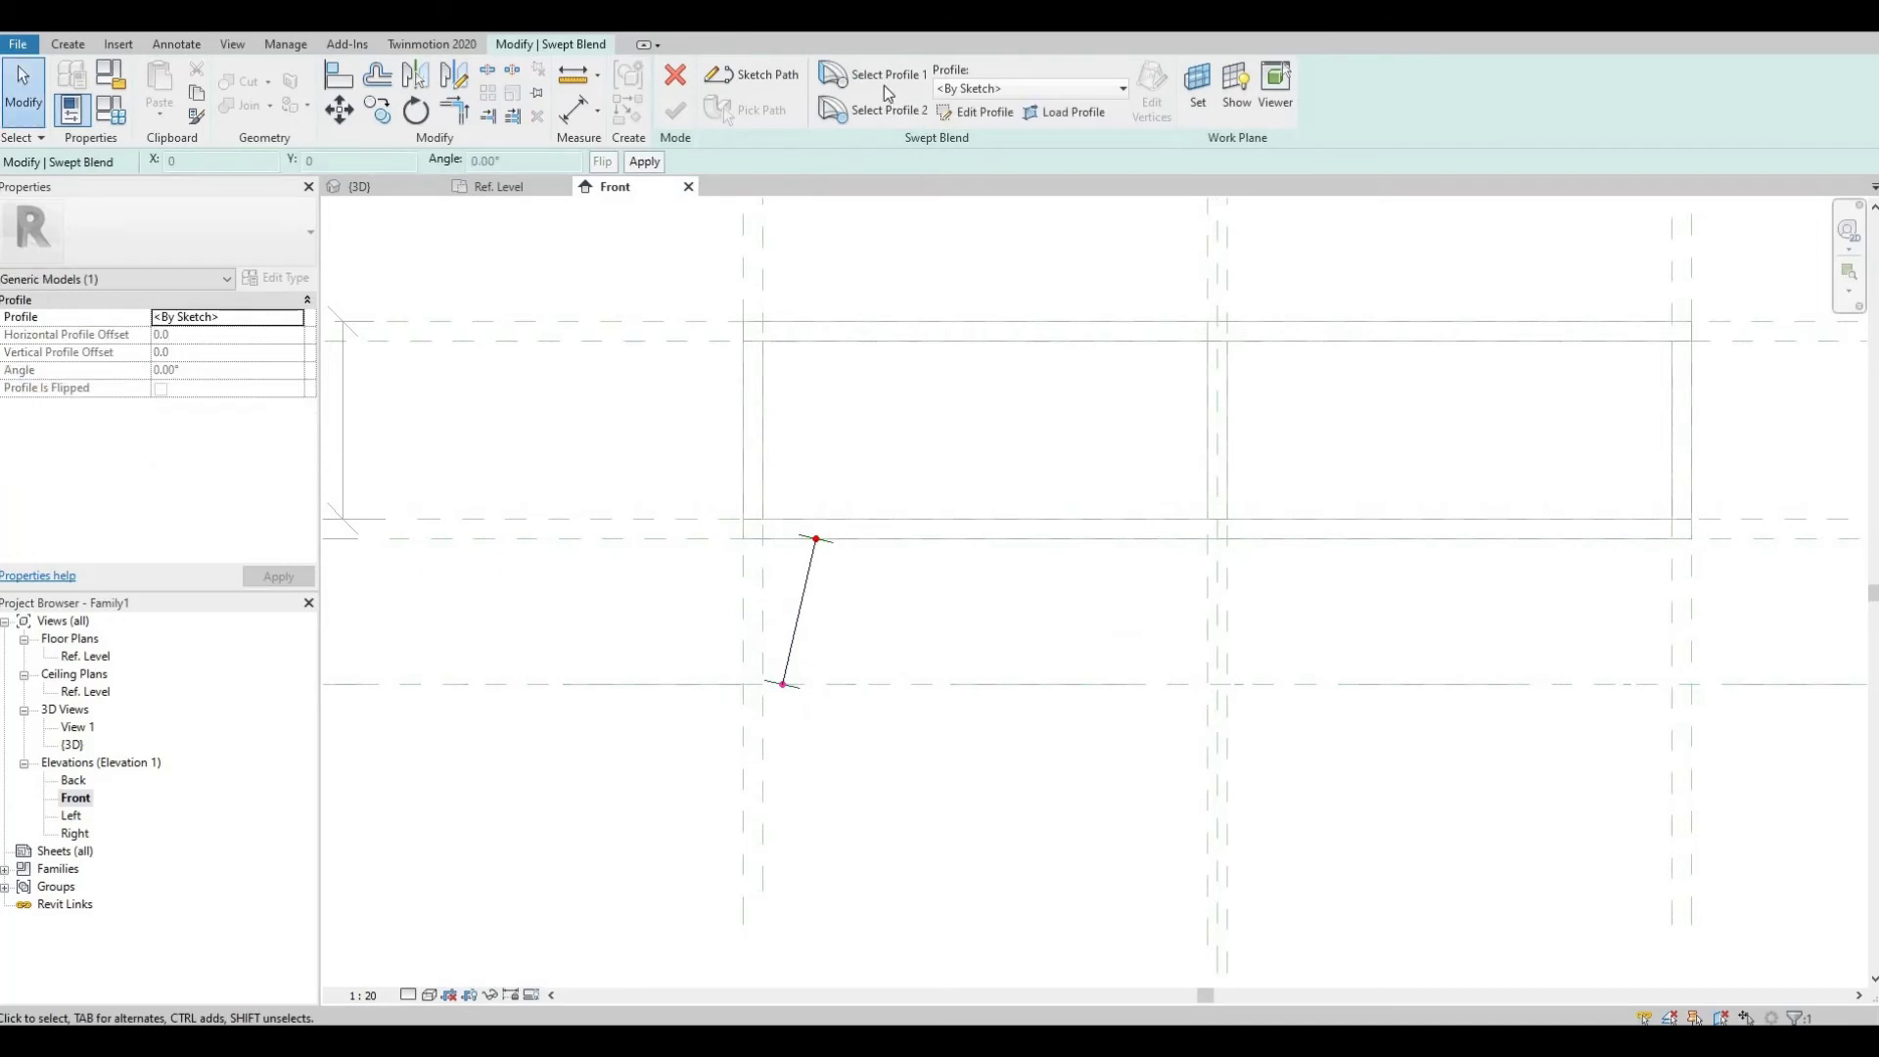
- In the 3D view, sketch profile 1 as a circle of 10 mm radius centred on the path's lower end
click(883, 80)
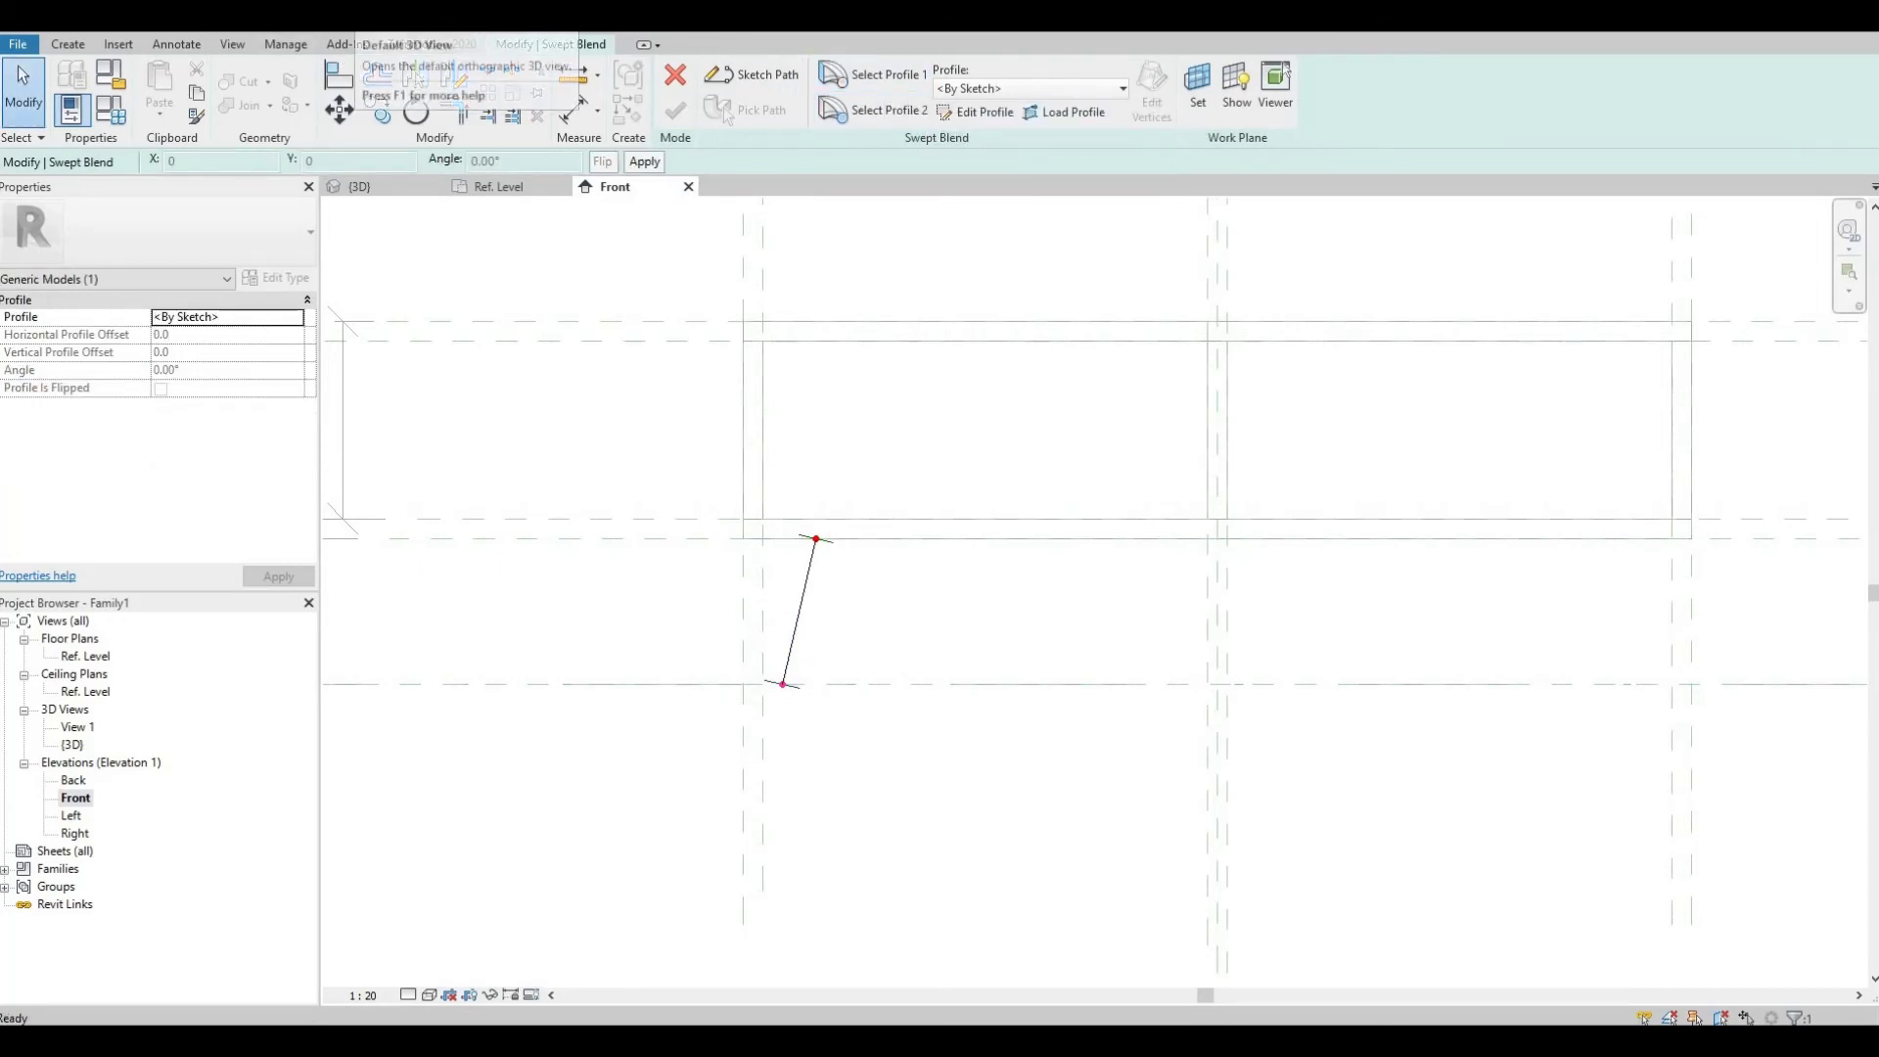
click(367, 21)
shift+middle_drag(879, 554, 824, 608)
scroll(824, 608, up, 3)
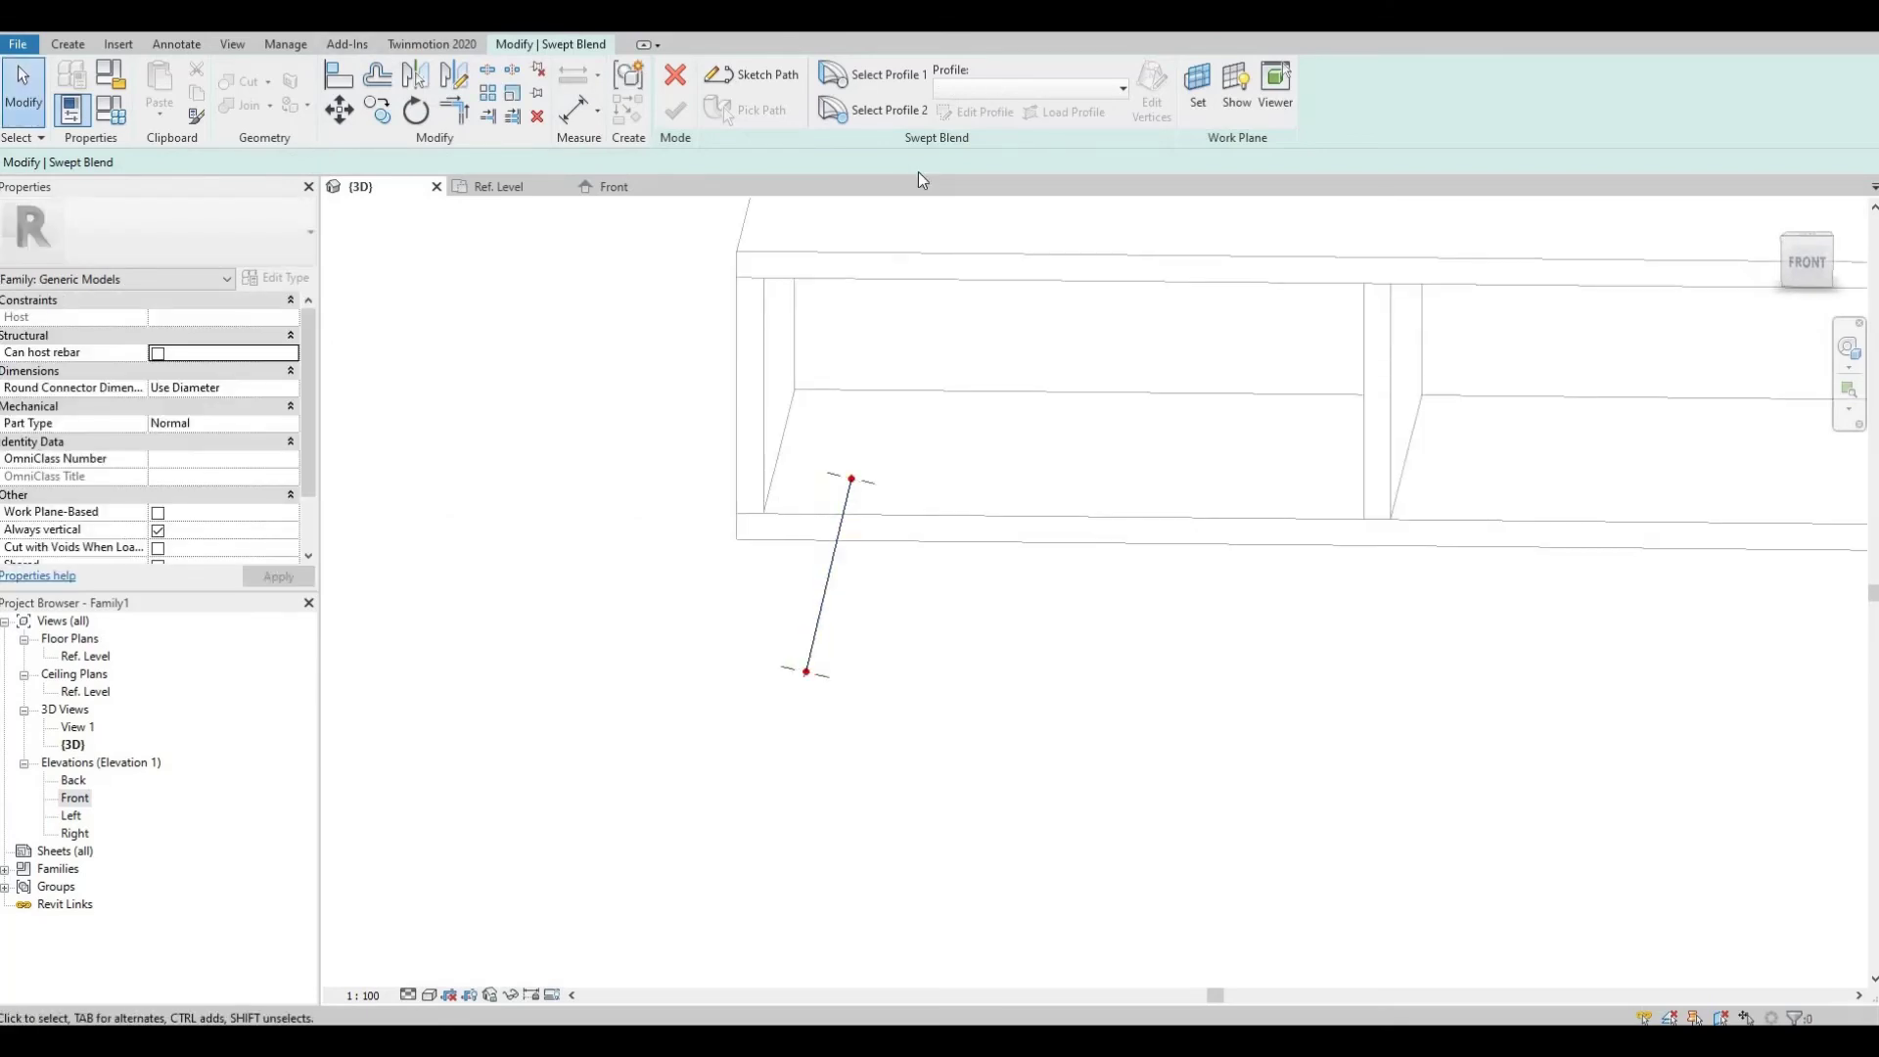
click(869, 74)
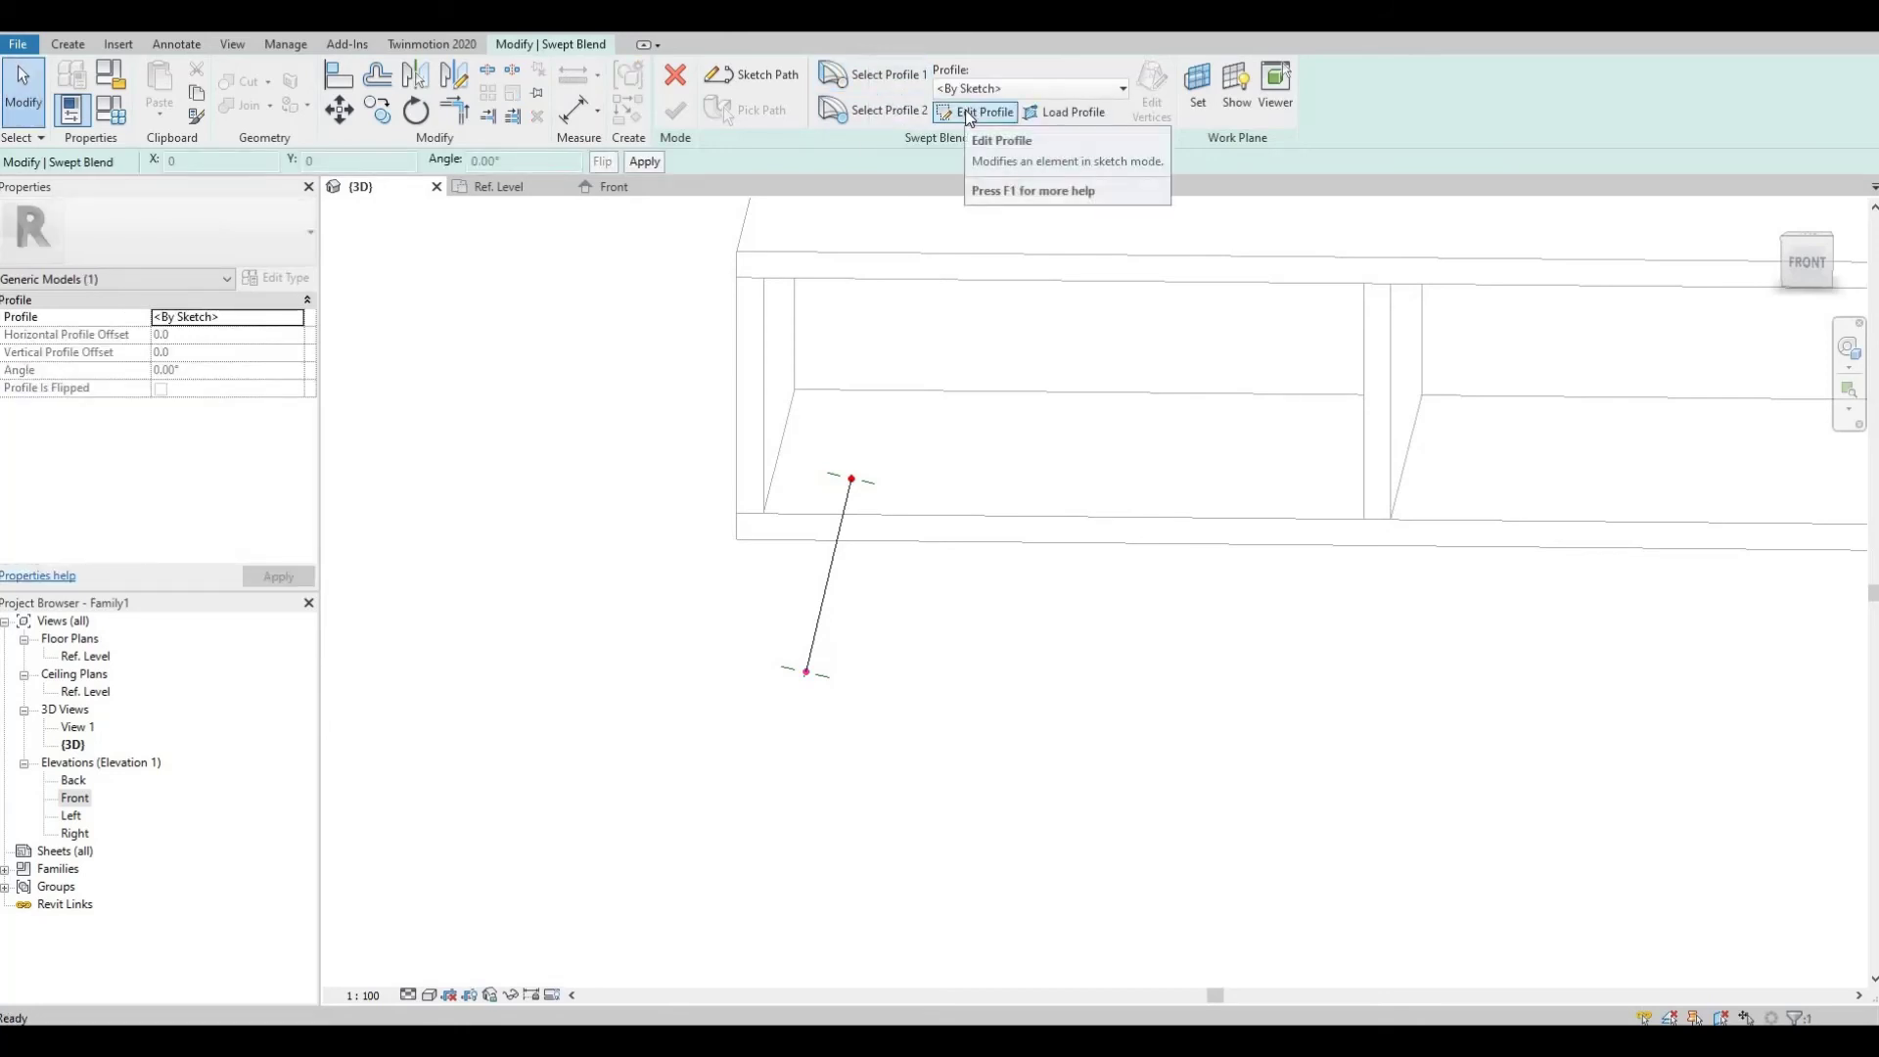
click(969, 116)
scroll(810, 672, up, 5)
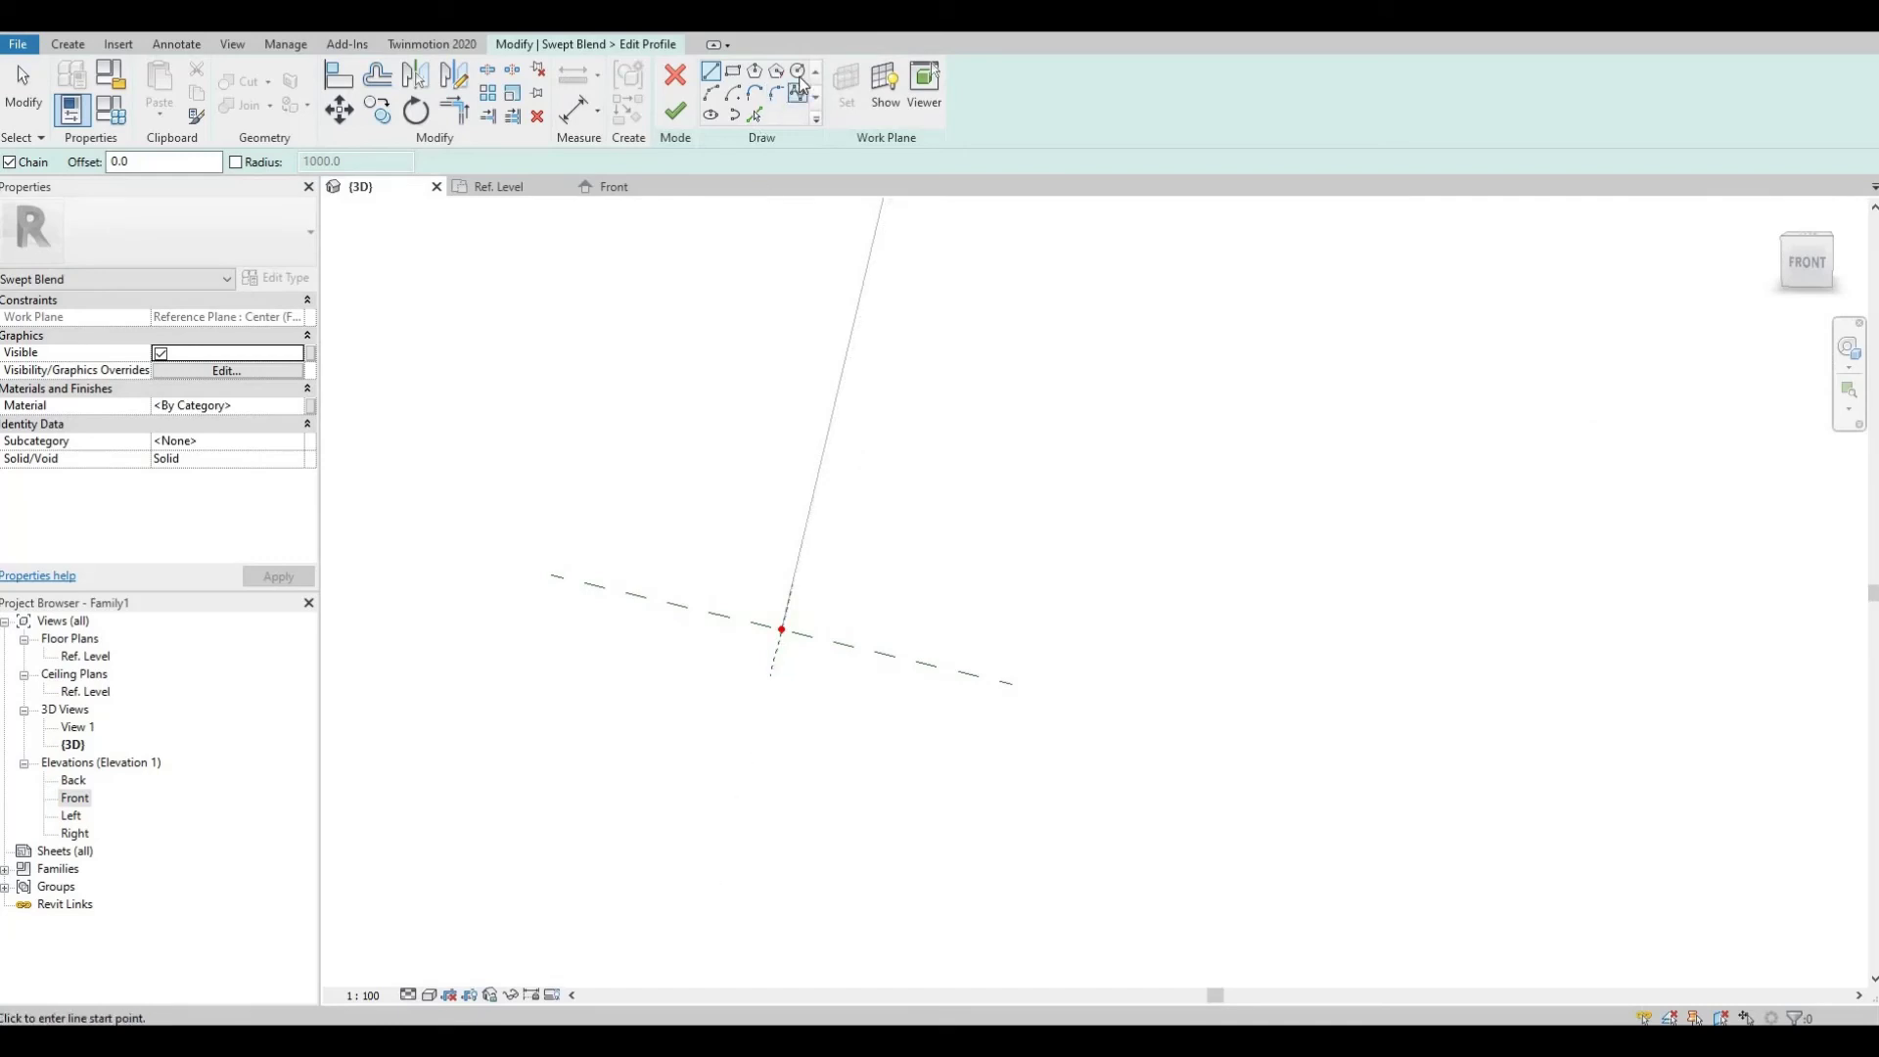
click(797, 72)
scroll(778, 636, up, 2)
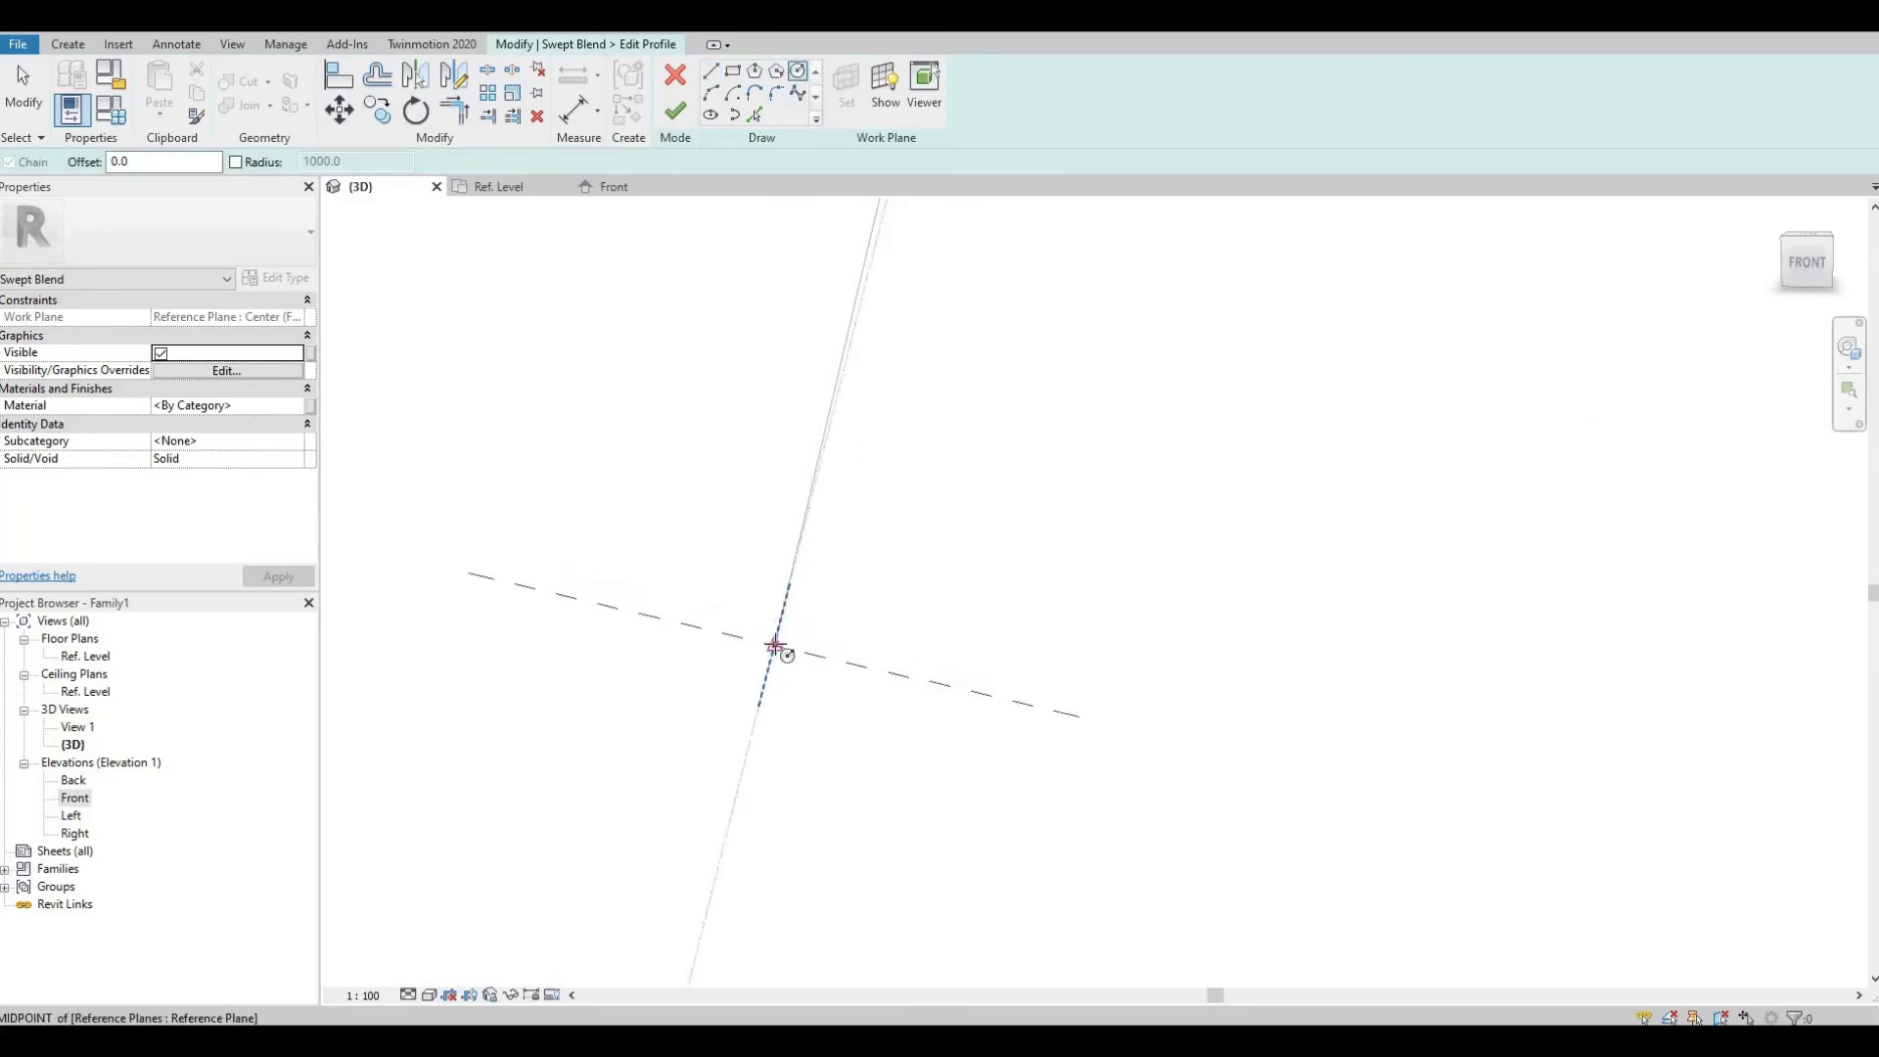
click(776, 645)
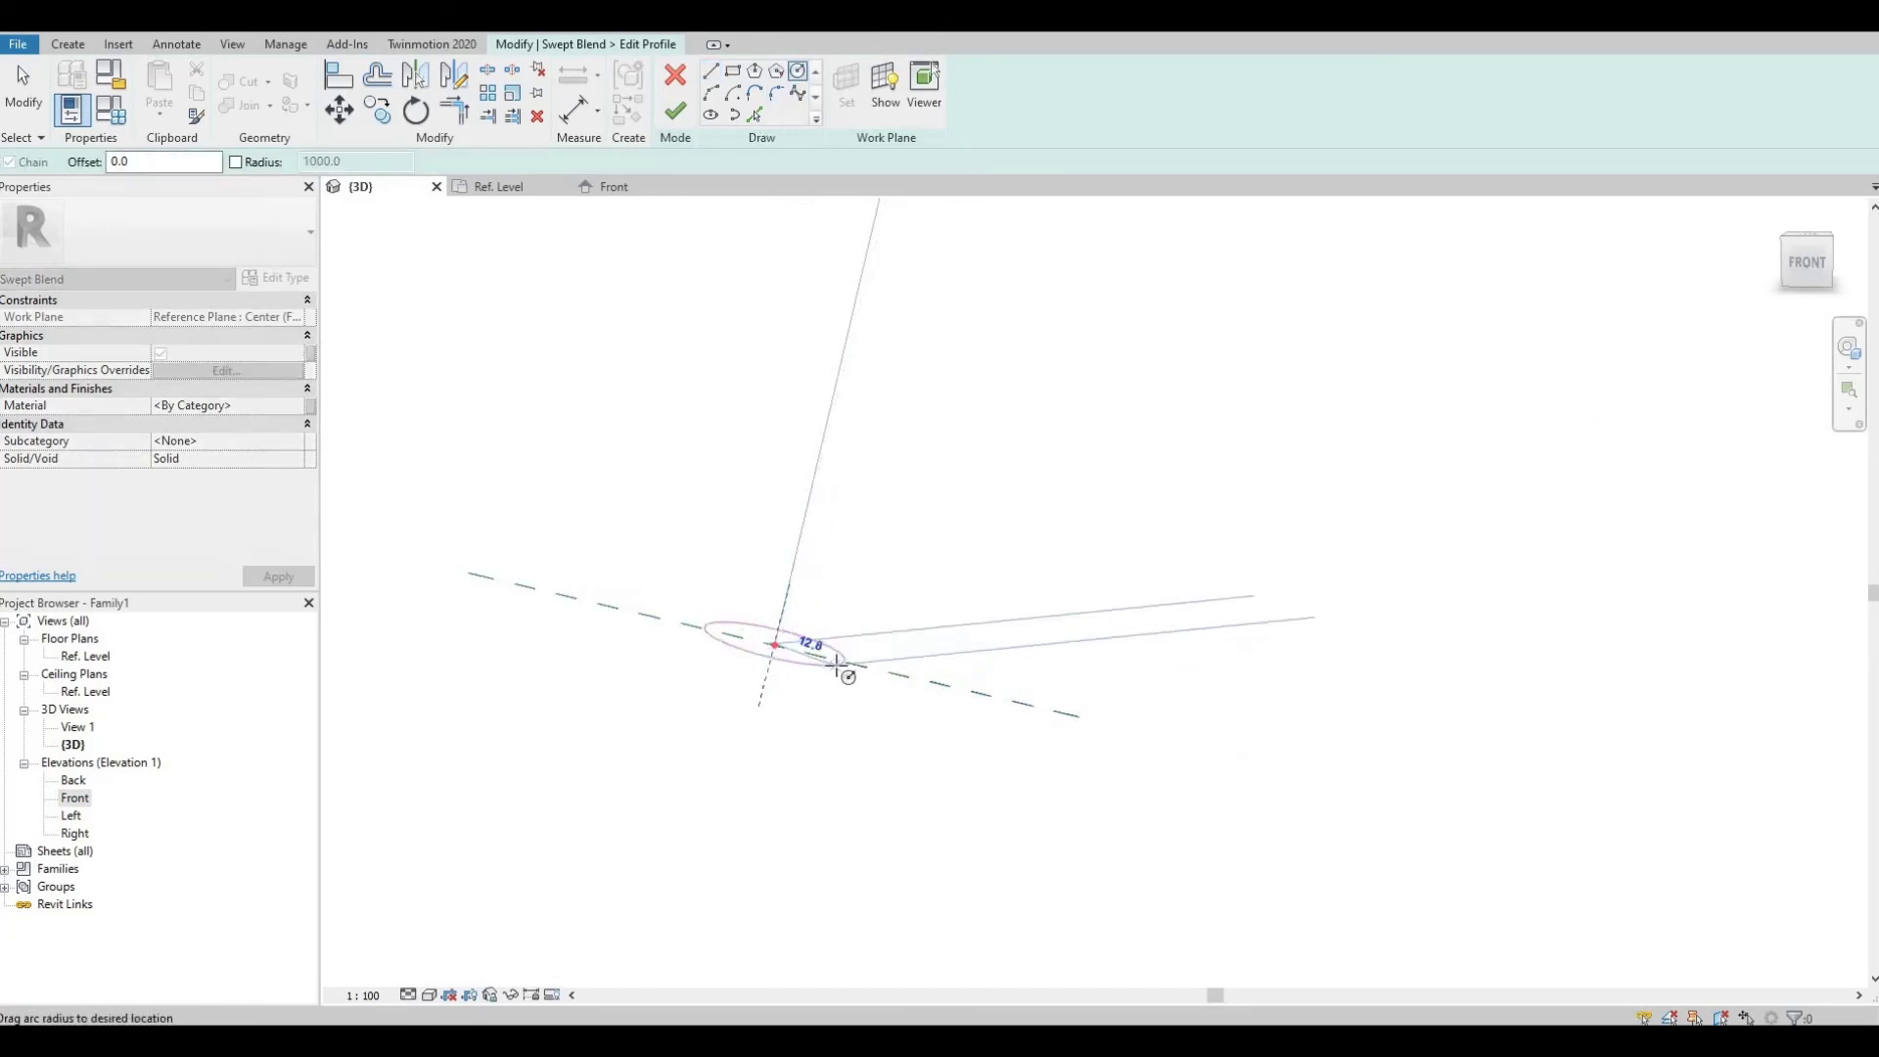
text(10)
key(Return)
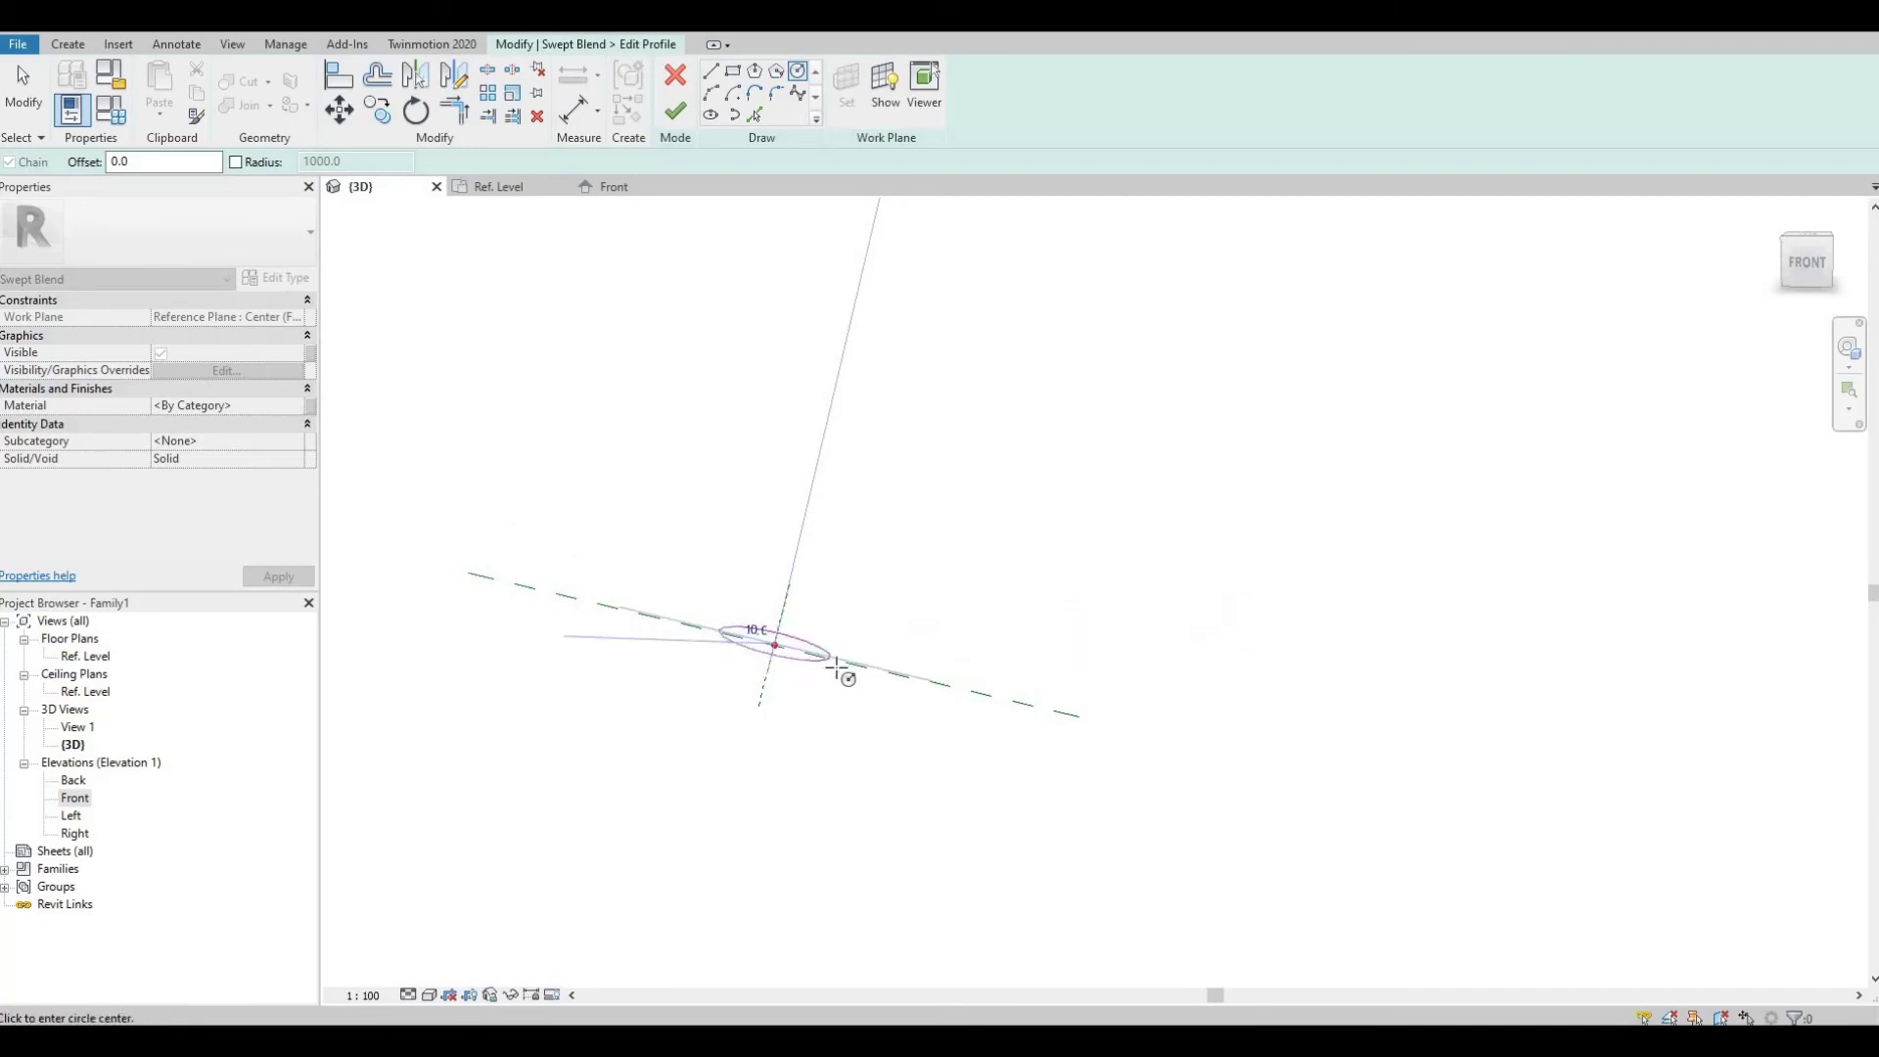
click(676, 110)
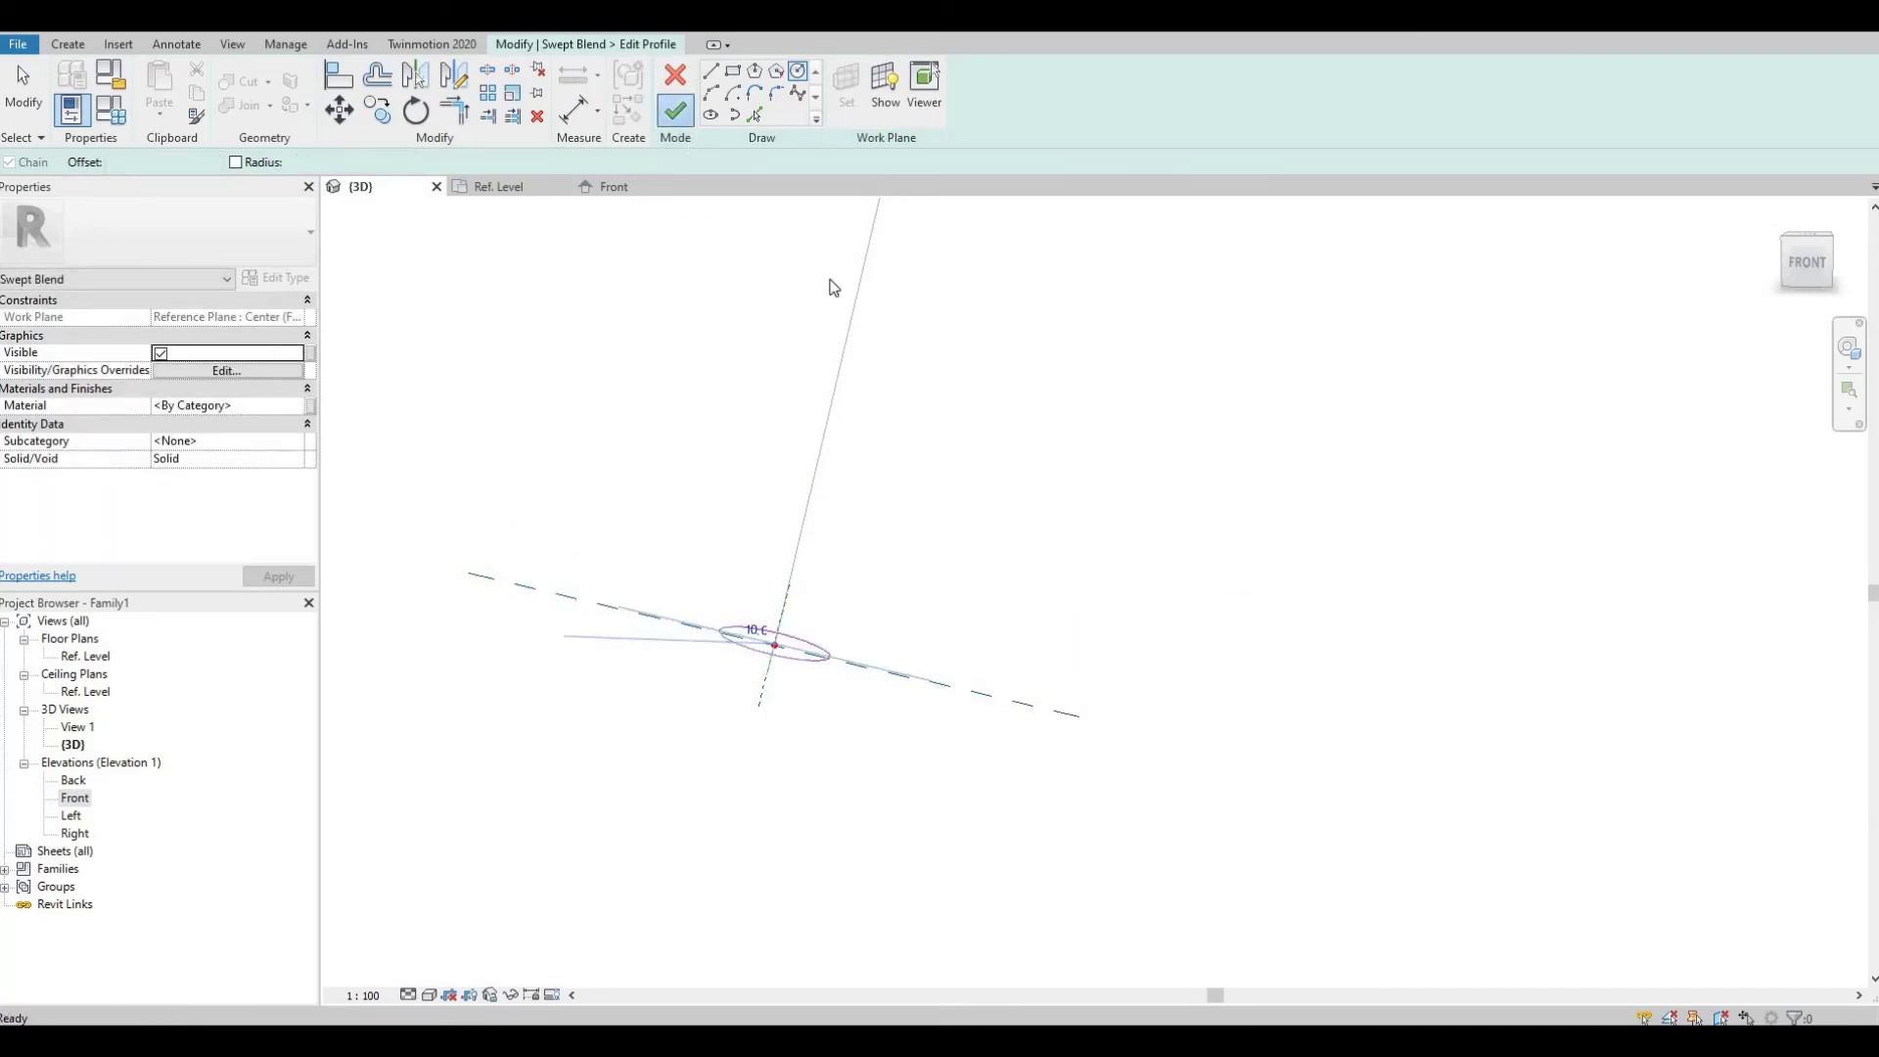
- Sketch profile 2 as a circle of 25 mm radius at the path's upper end and finish the swept blend without saving the project
scroll(776, 683, up, 3)
middle_drag(830, 233, 779, 439)
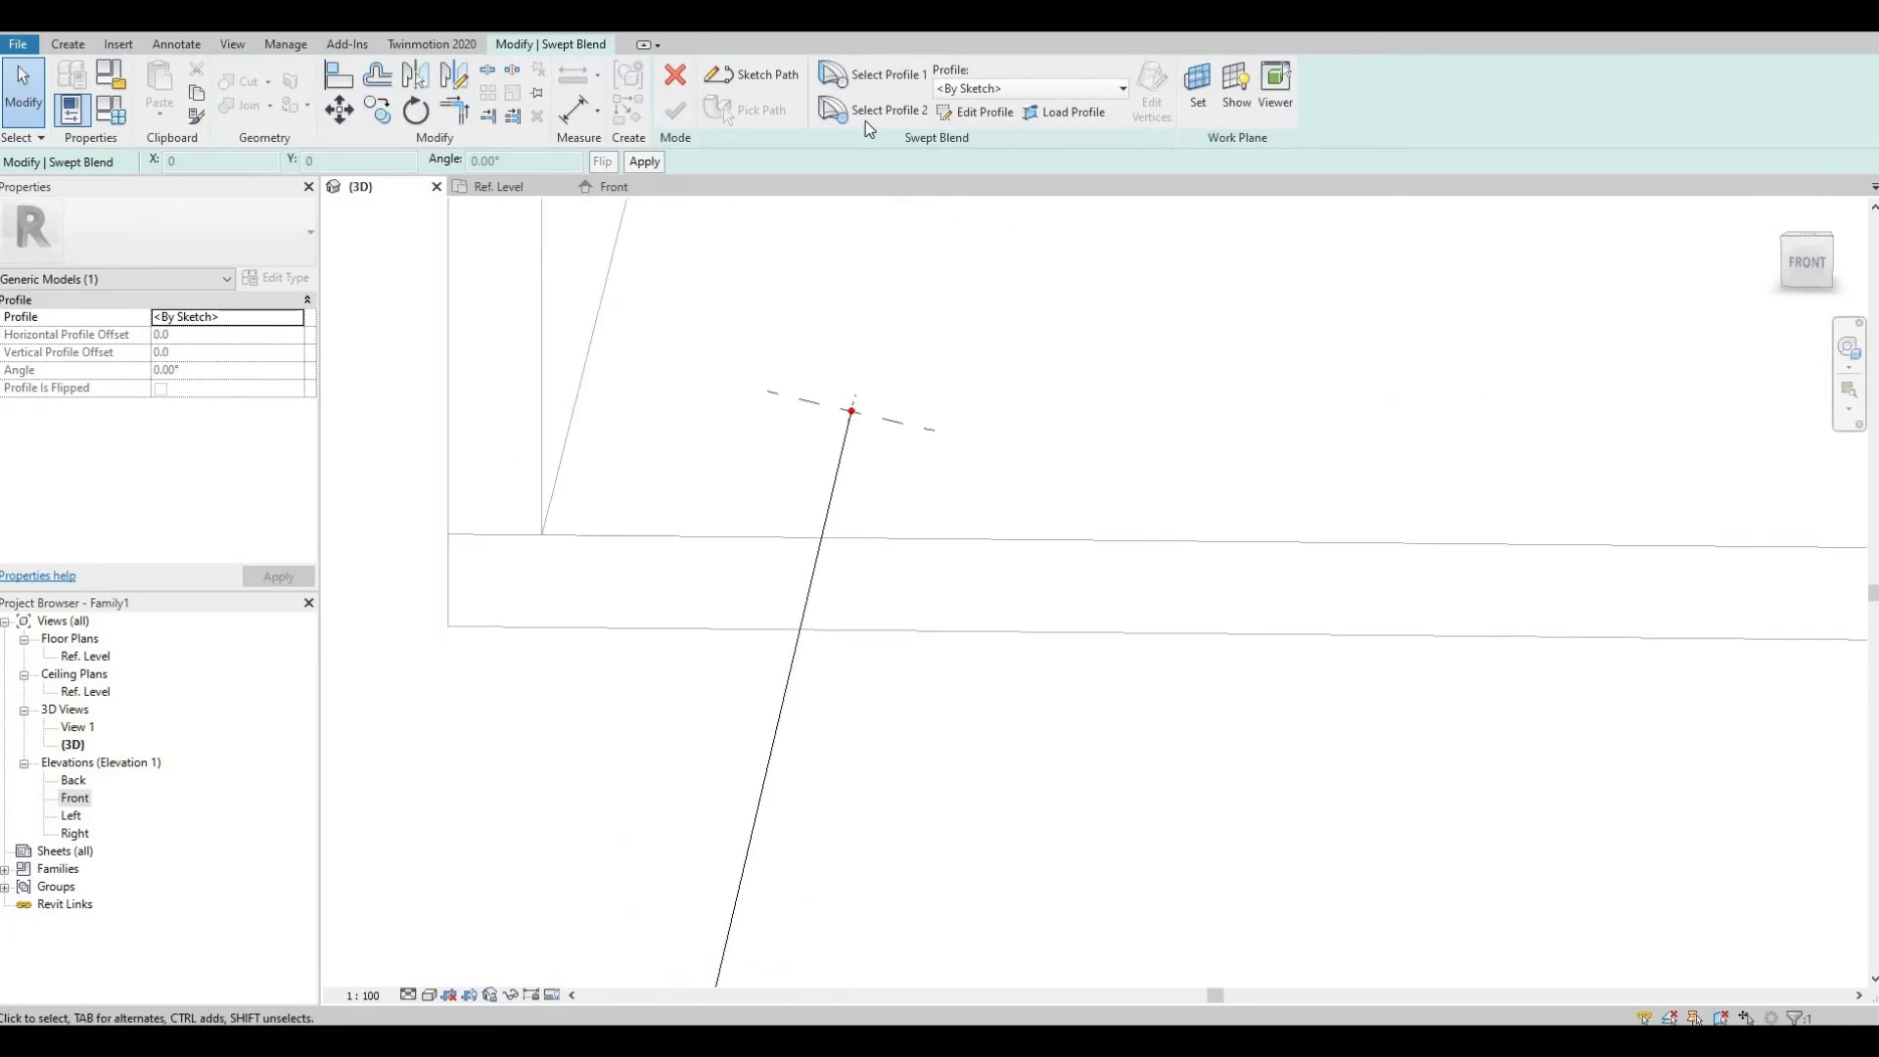
click(978, 114)
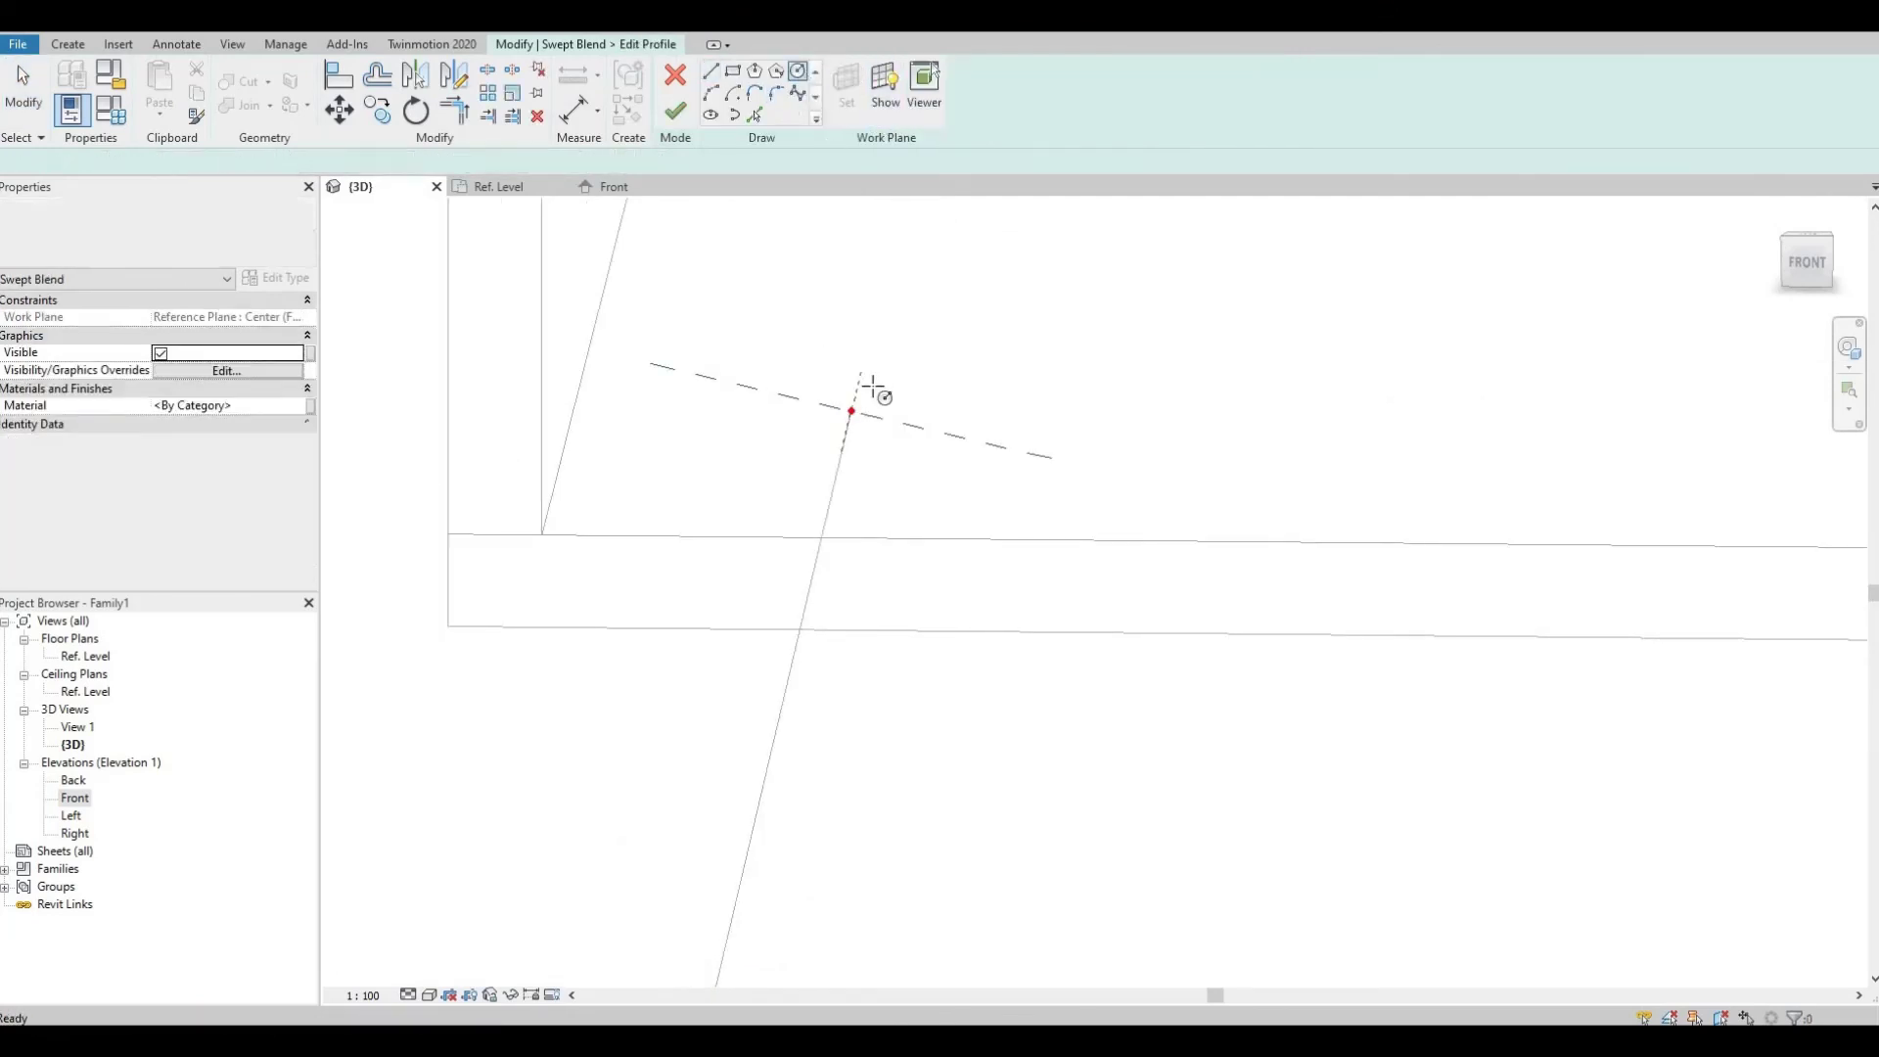
click(851, 411)
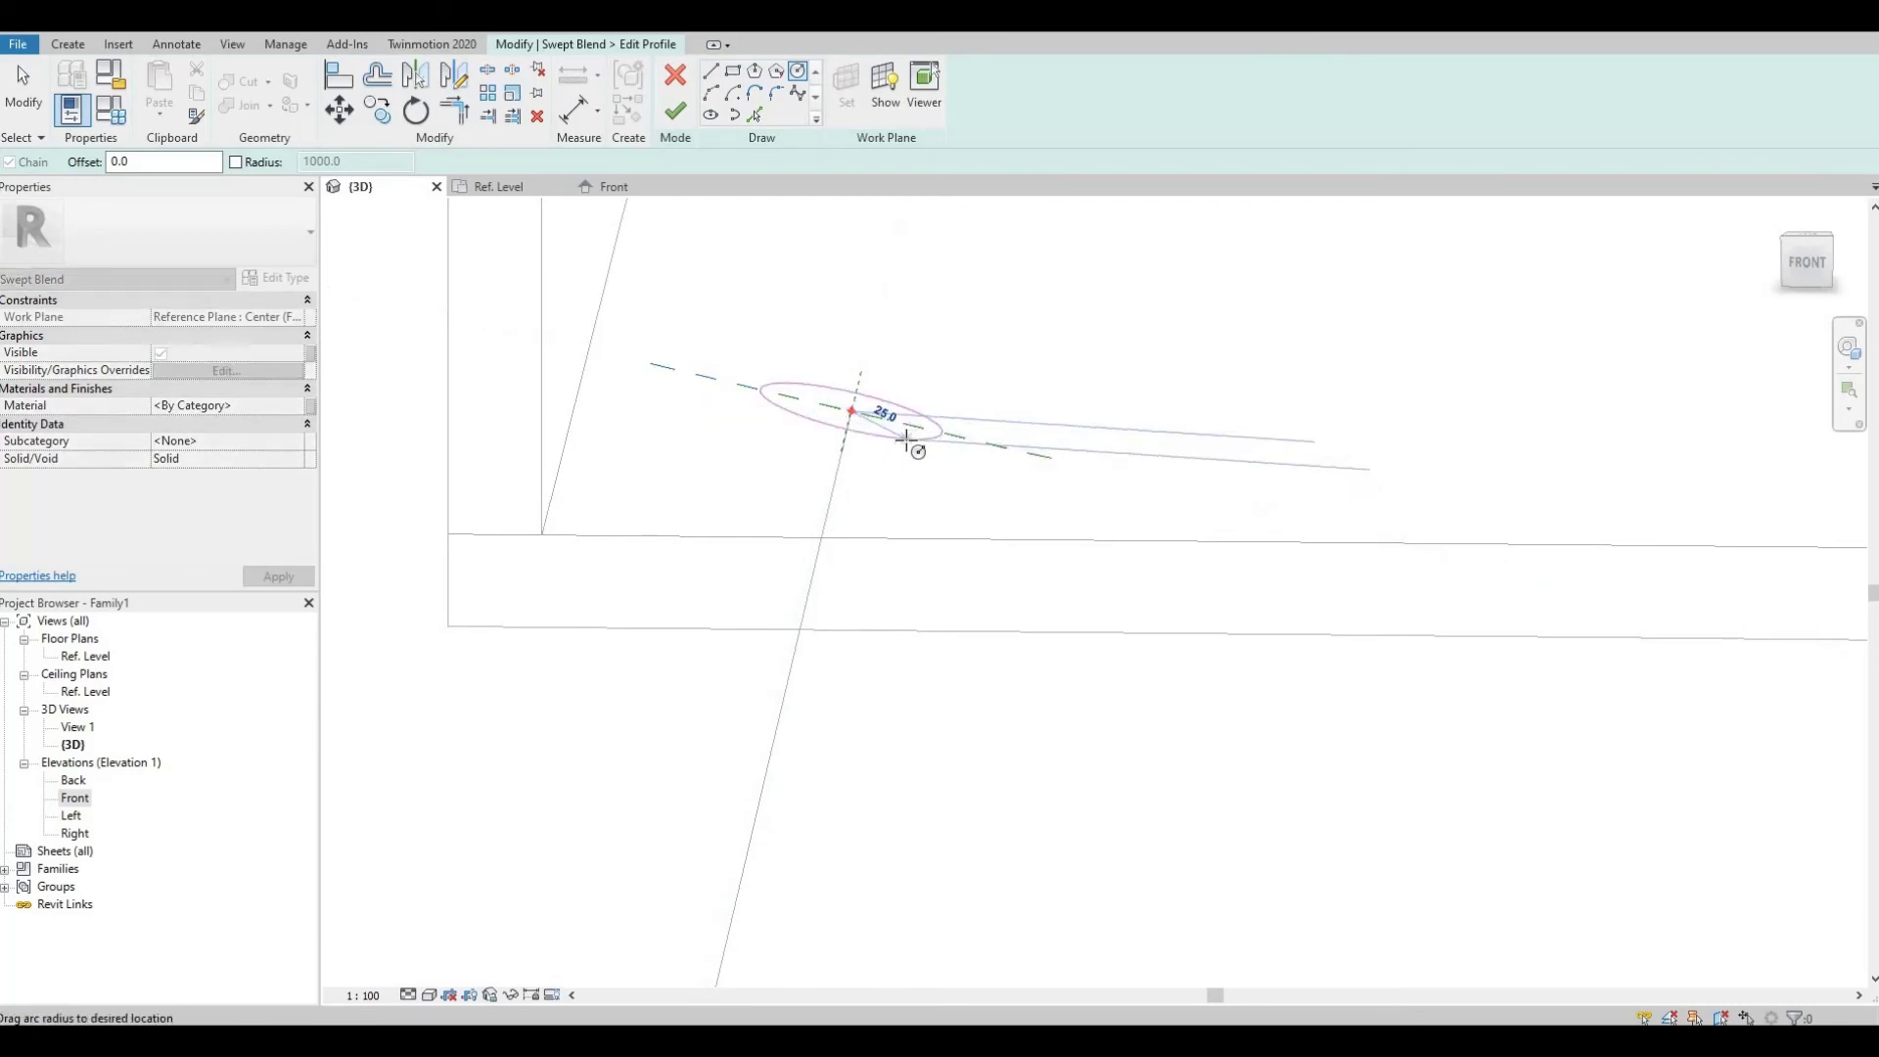
click(908, 439)
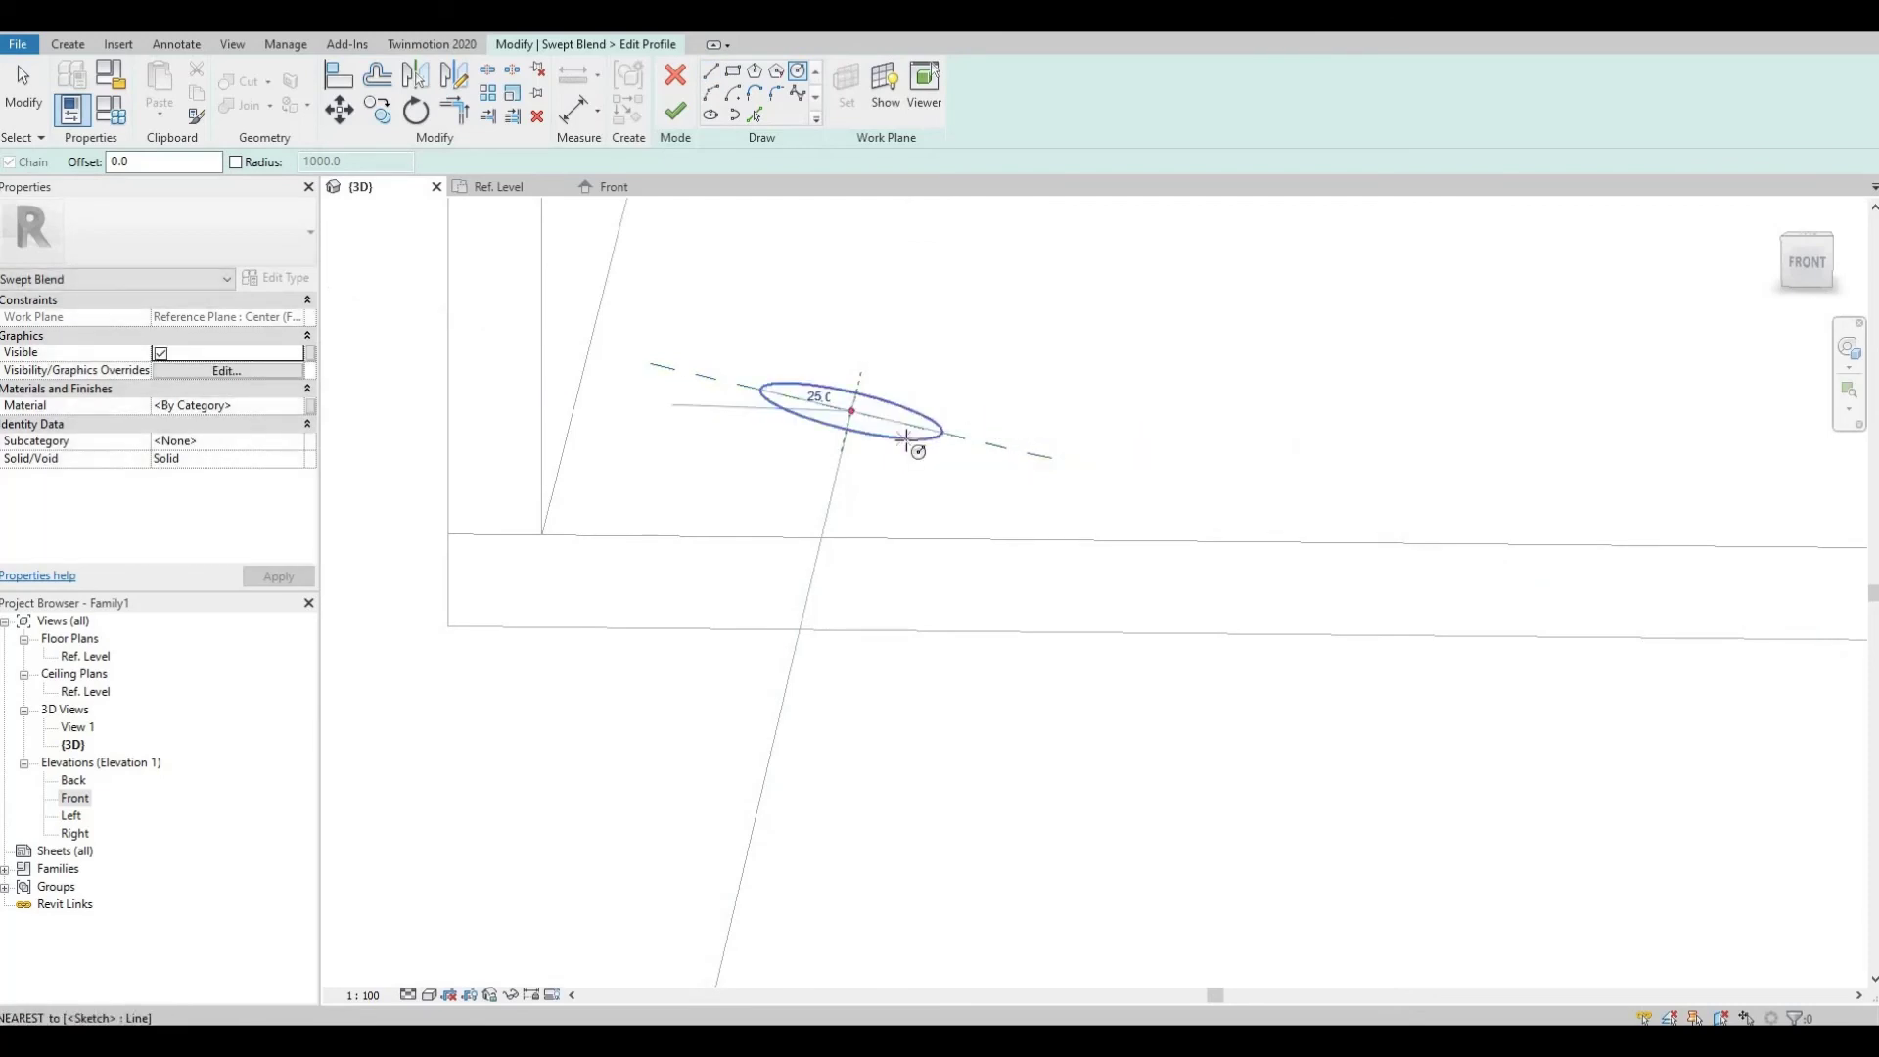
click(676, 110)
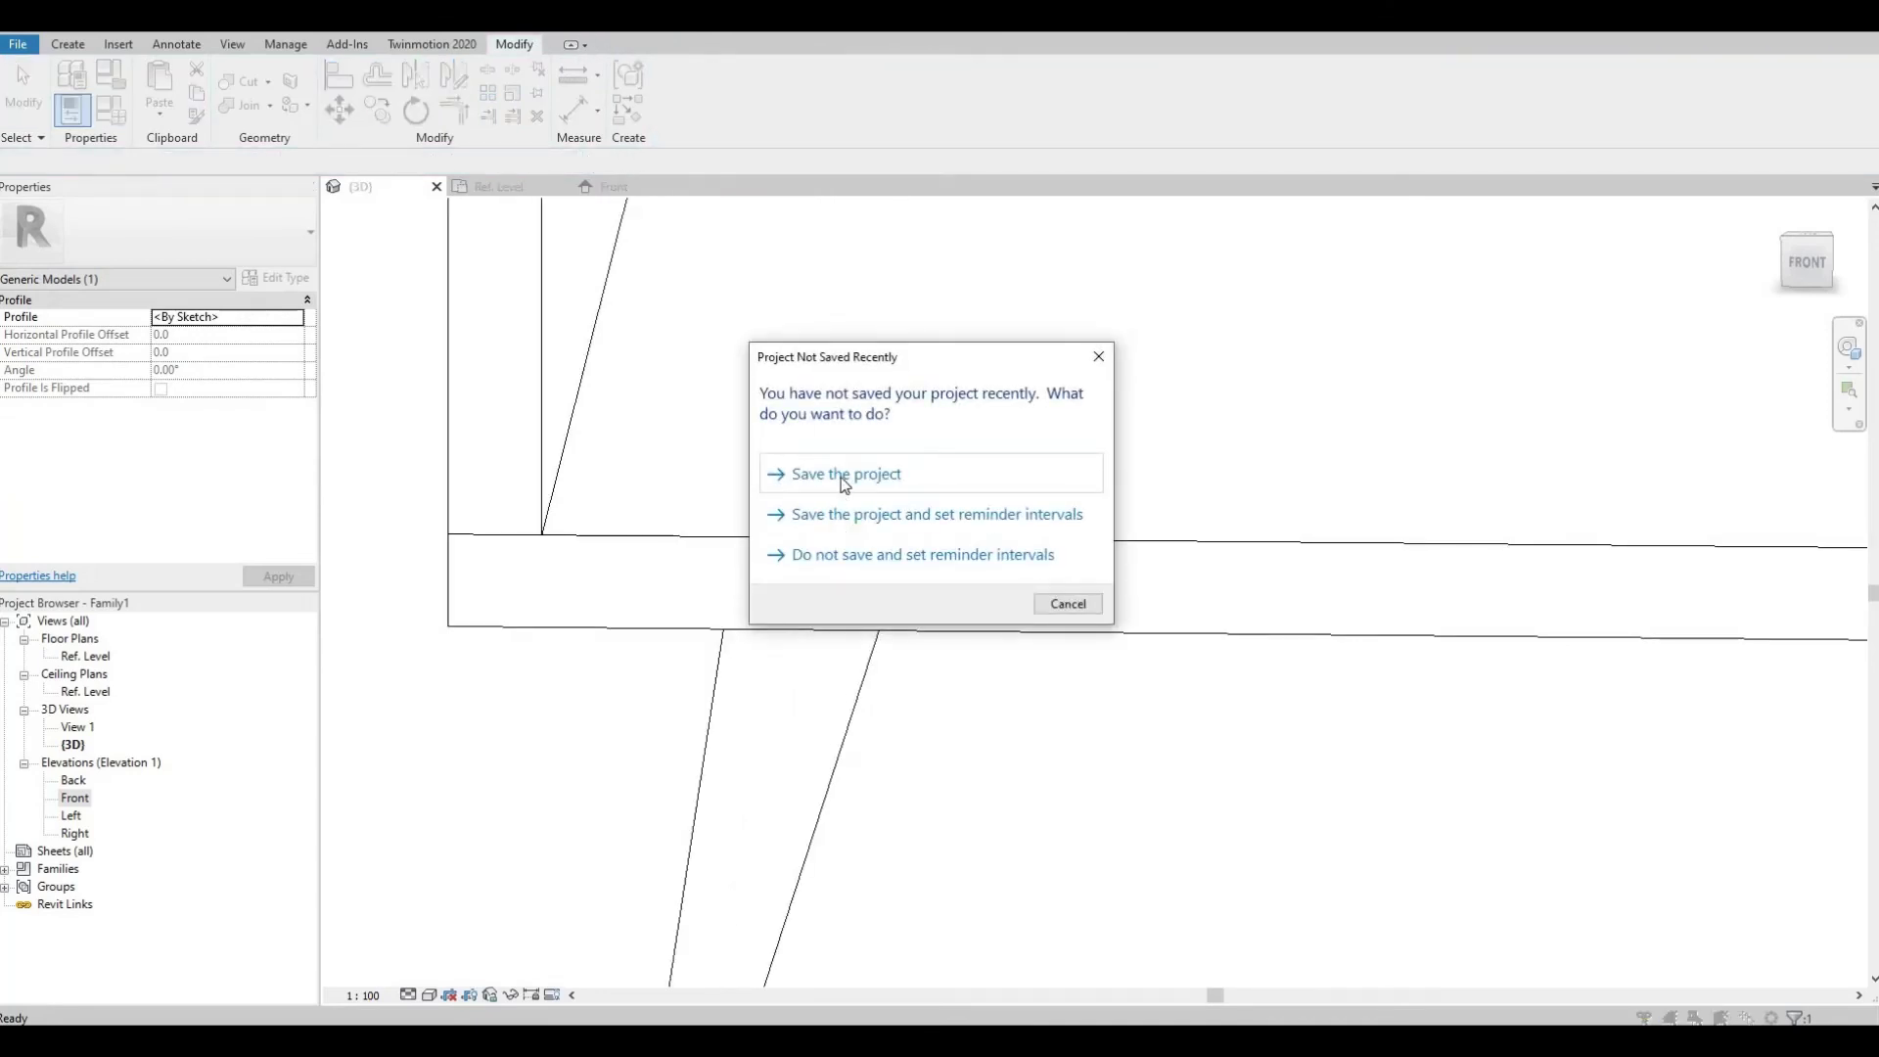
click(894, 554)
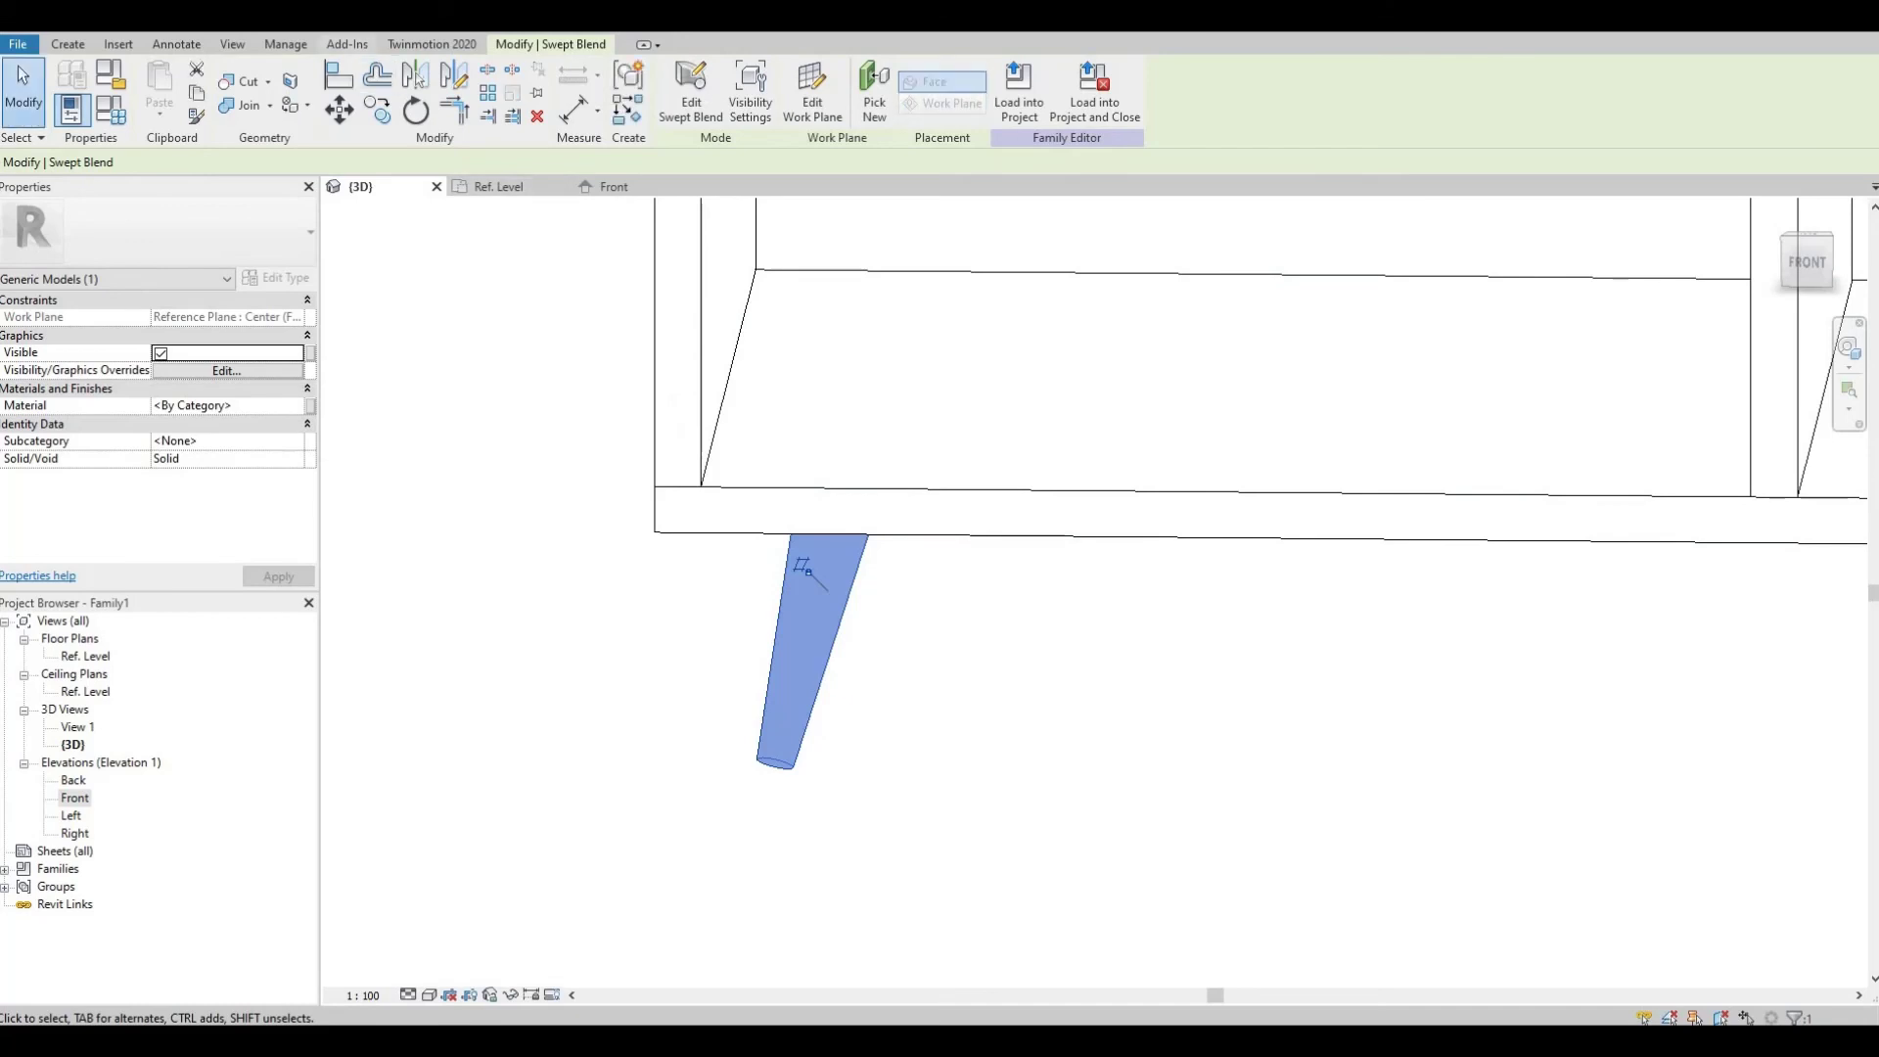
- In the Ref. Level plan, nudge the swept-blend leg from the centre plane toward the table's front edge
shift+middle_drag(711, 578, 722, 618)
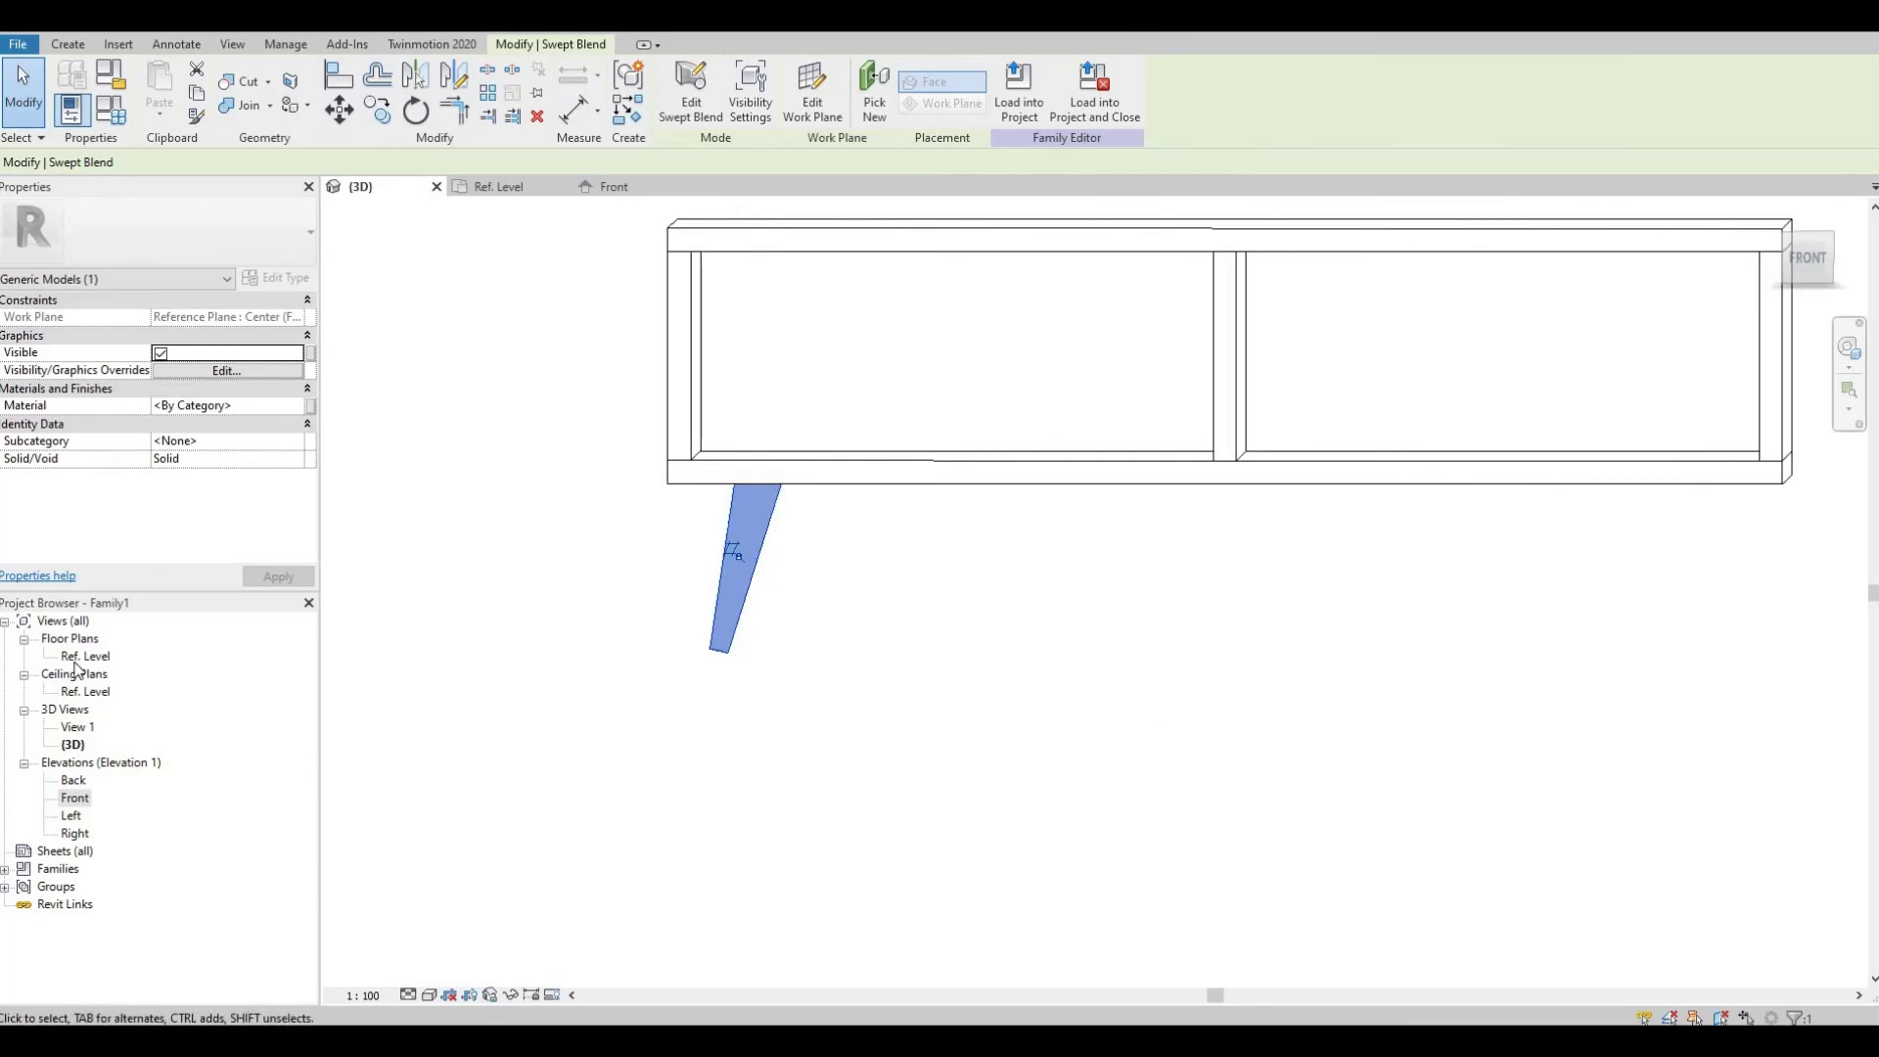
double_click(79, 658)
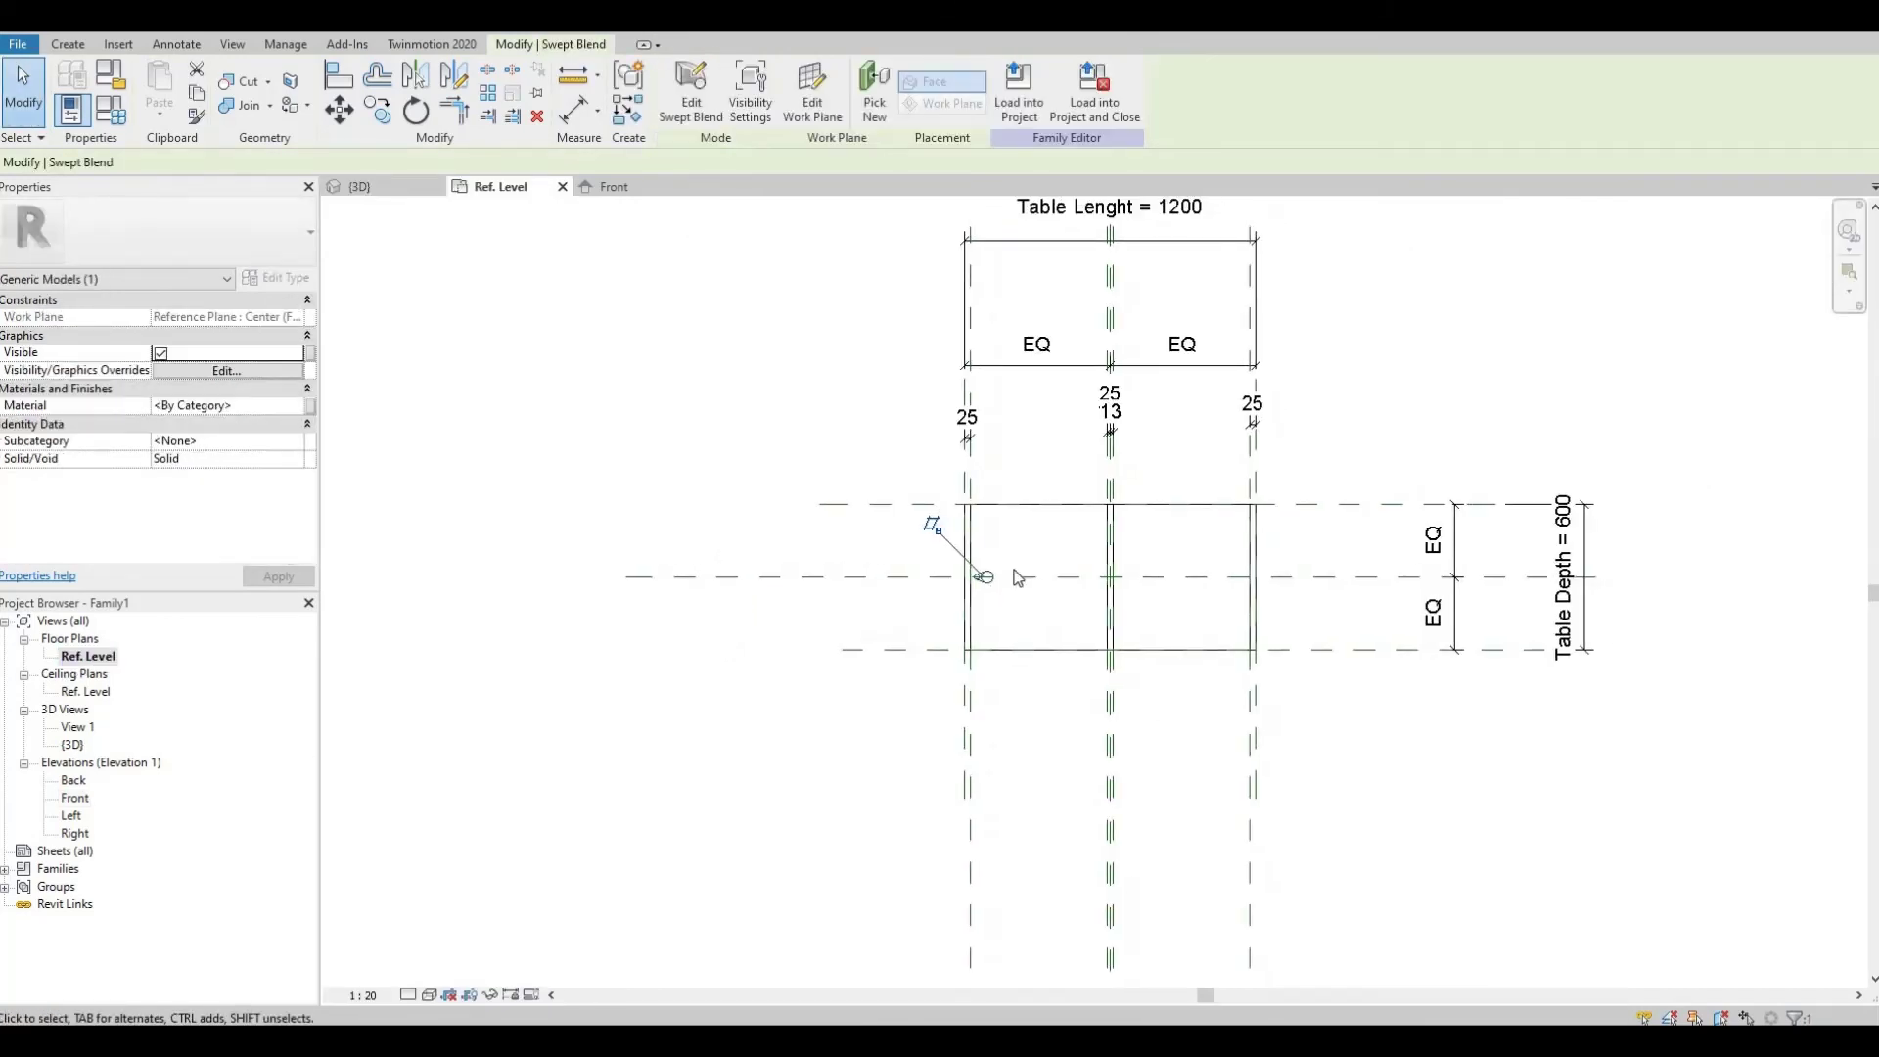
scroll(918, 539, up, 2)
scroll(1000, 569, up, 1)
drag(794, 480, 952, 623)
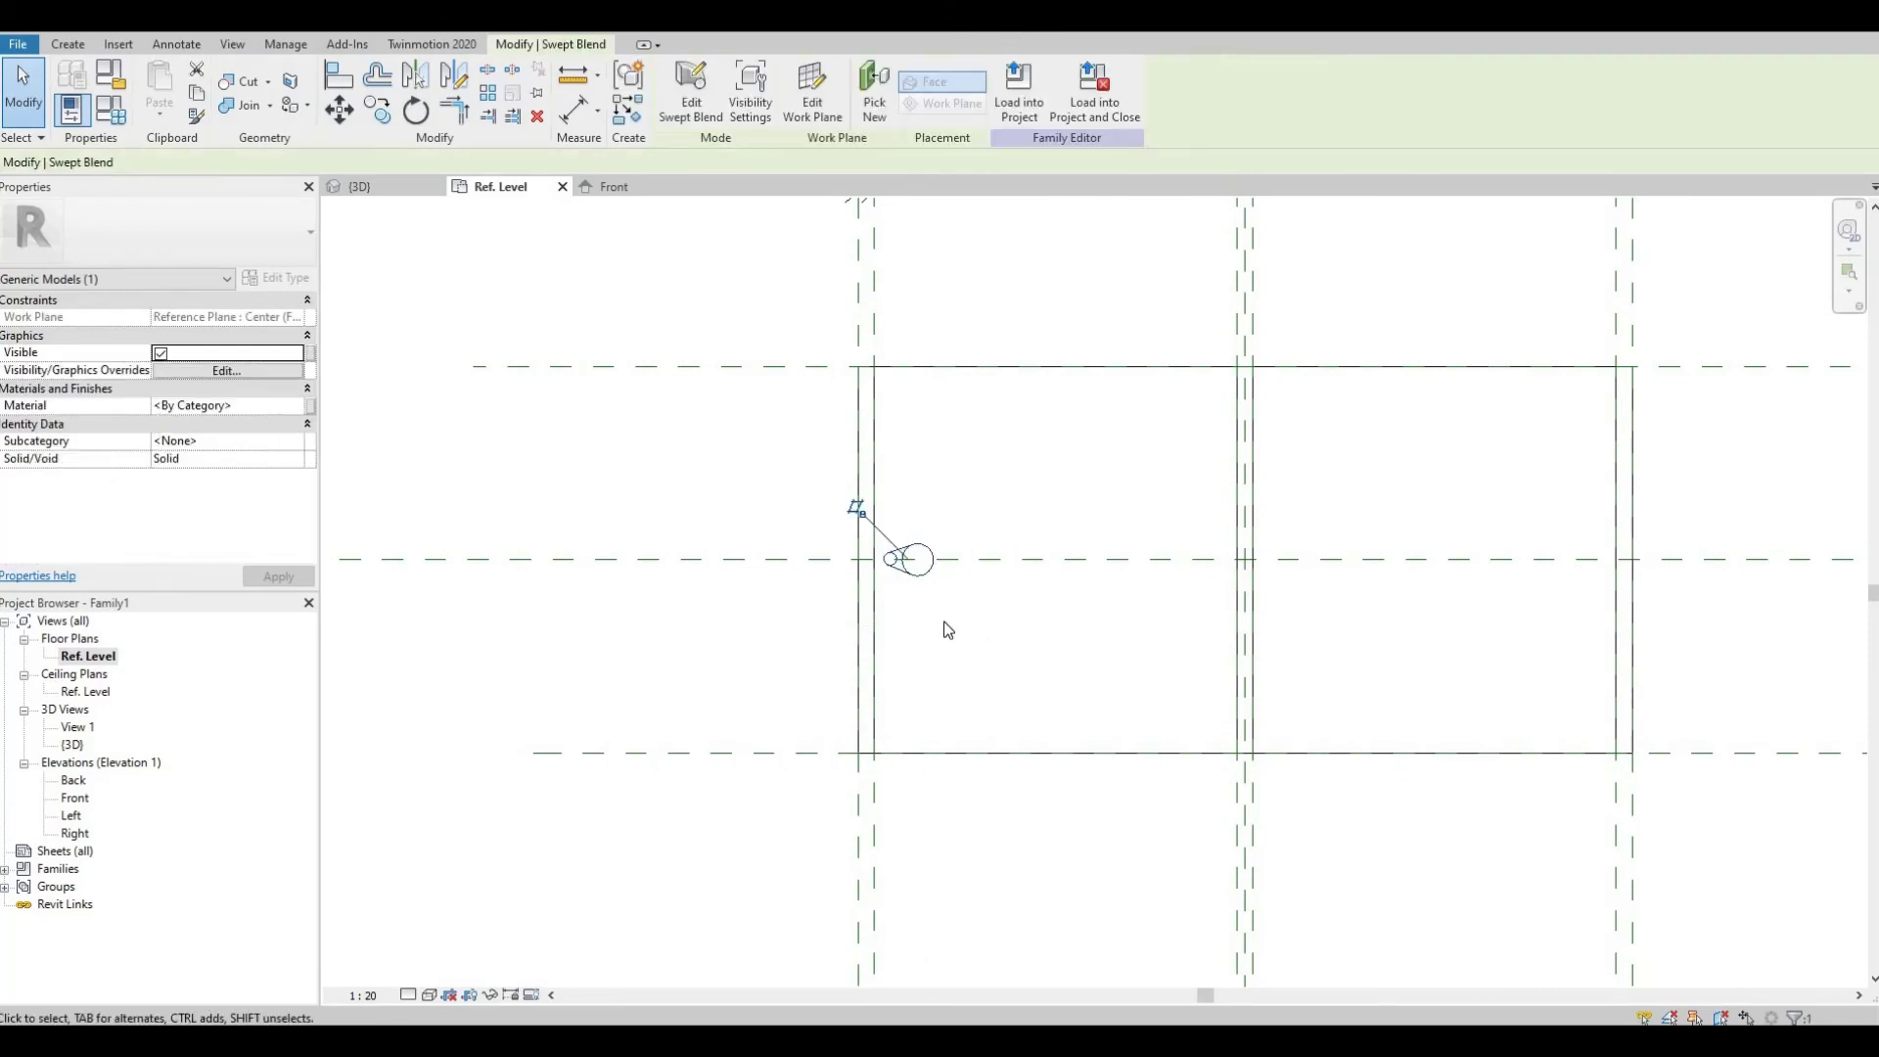
key(Down)
key(Down)
key(Down)
key(Down)
key(Down)
key(Down)
key(Down)
key(Down)
key(Down)
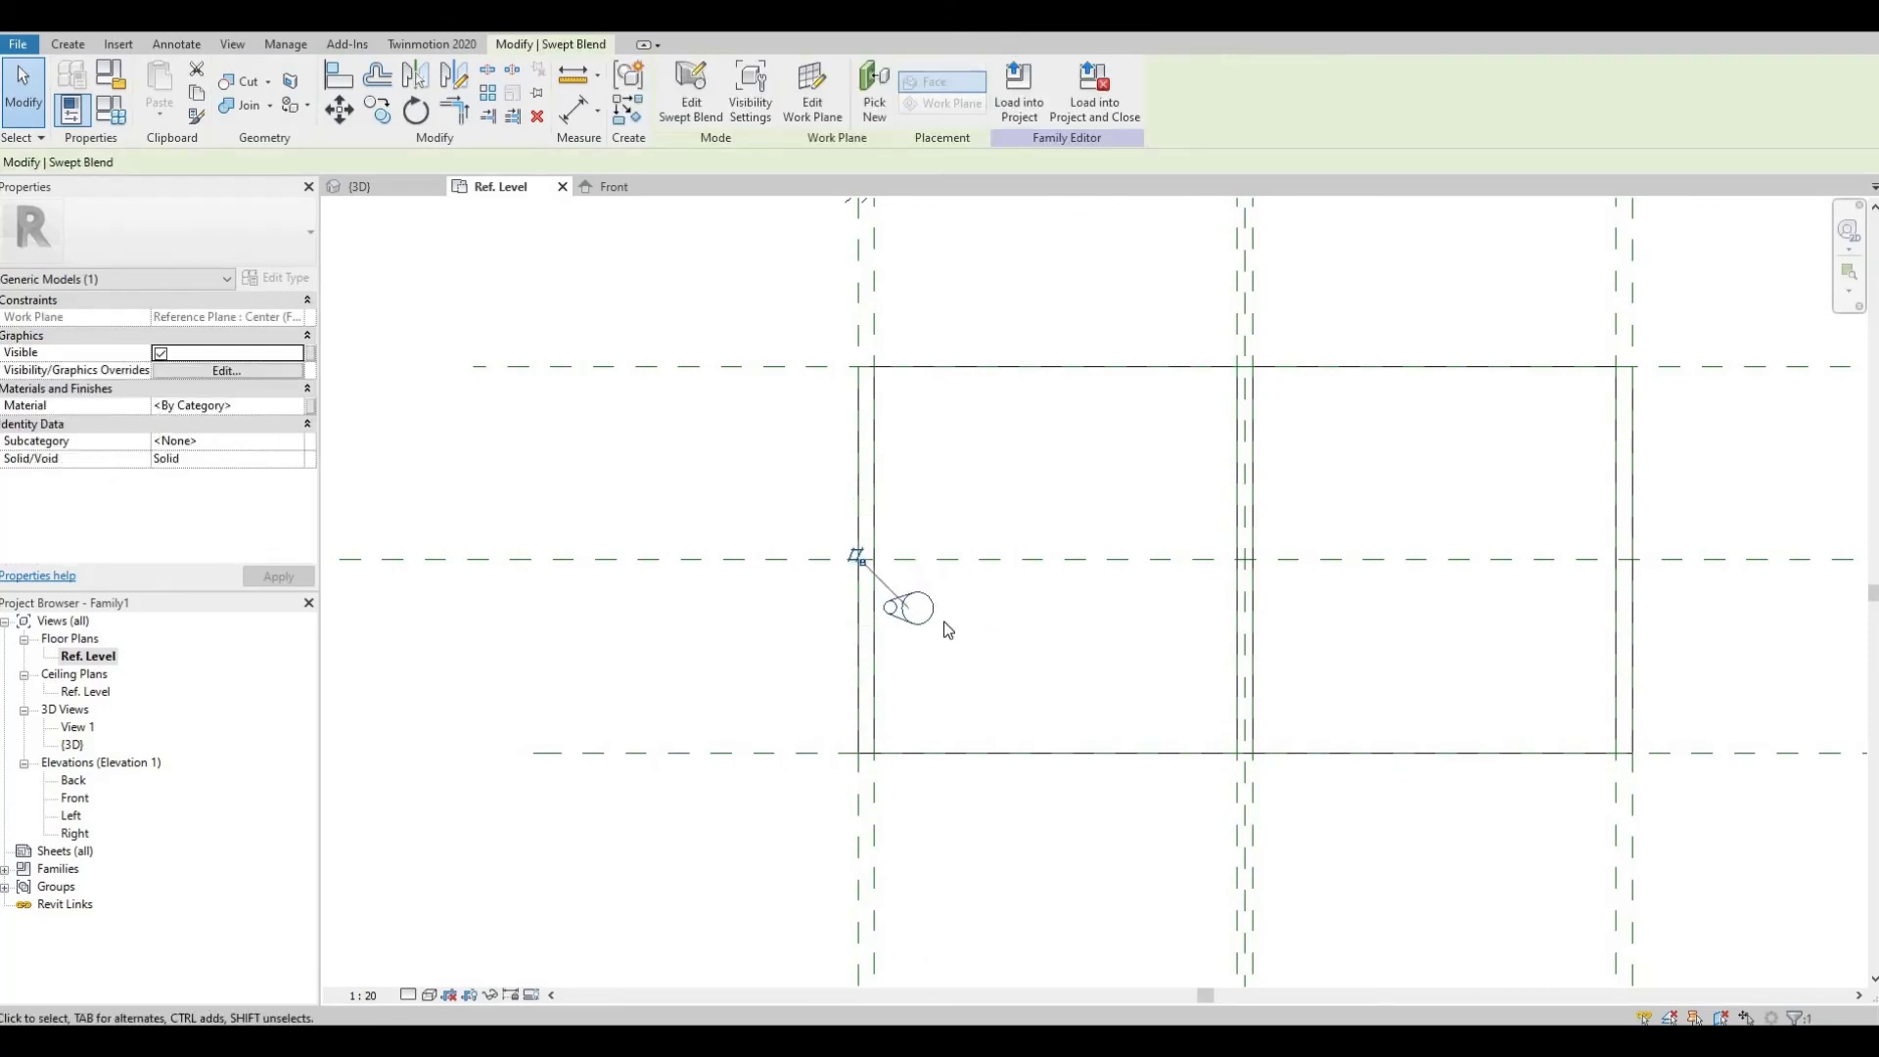
key(Down)
key(Down)
key(Down)
key(Down)
key(Down)
key(Down)
key(Down)
key(Down)
key(Down)
key(Down)
key(Down)
key(Down)
key(Down)
key(Down)
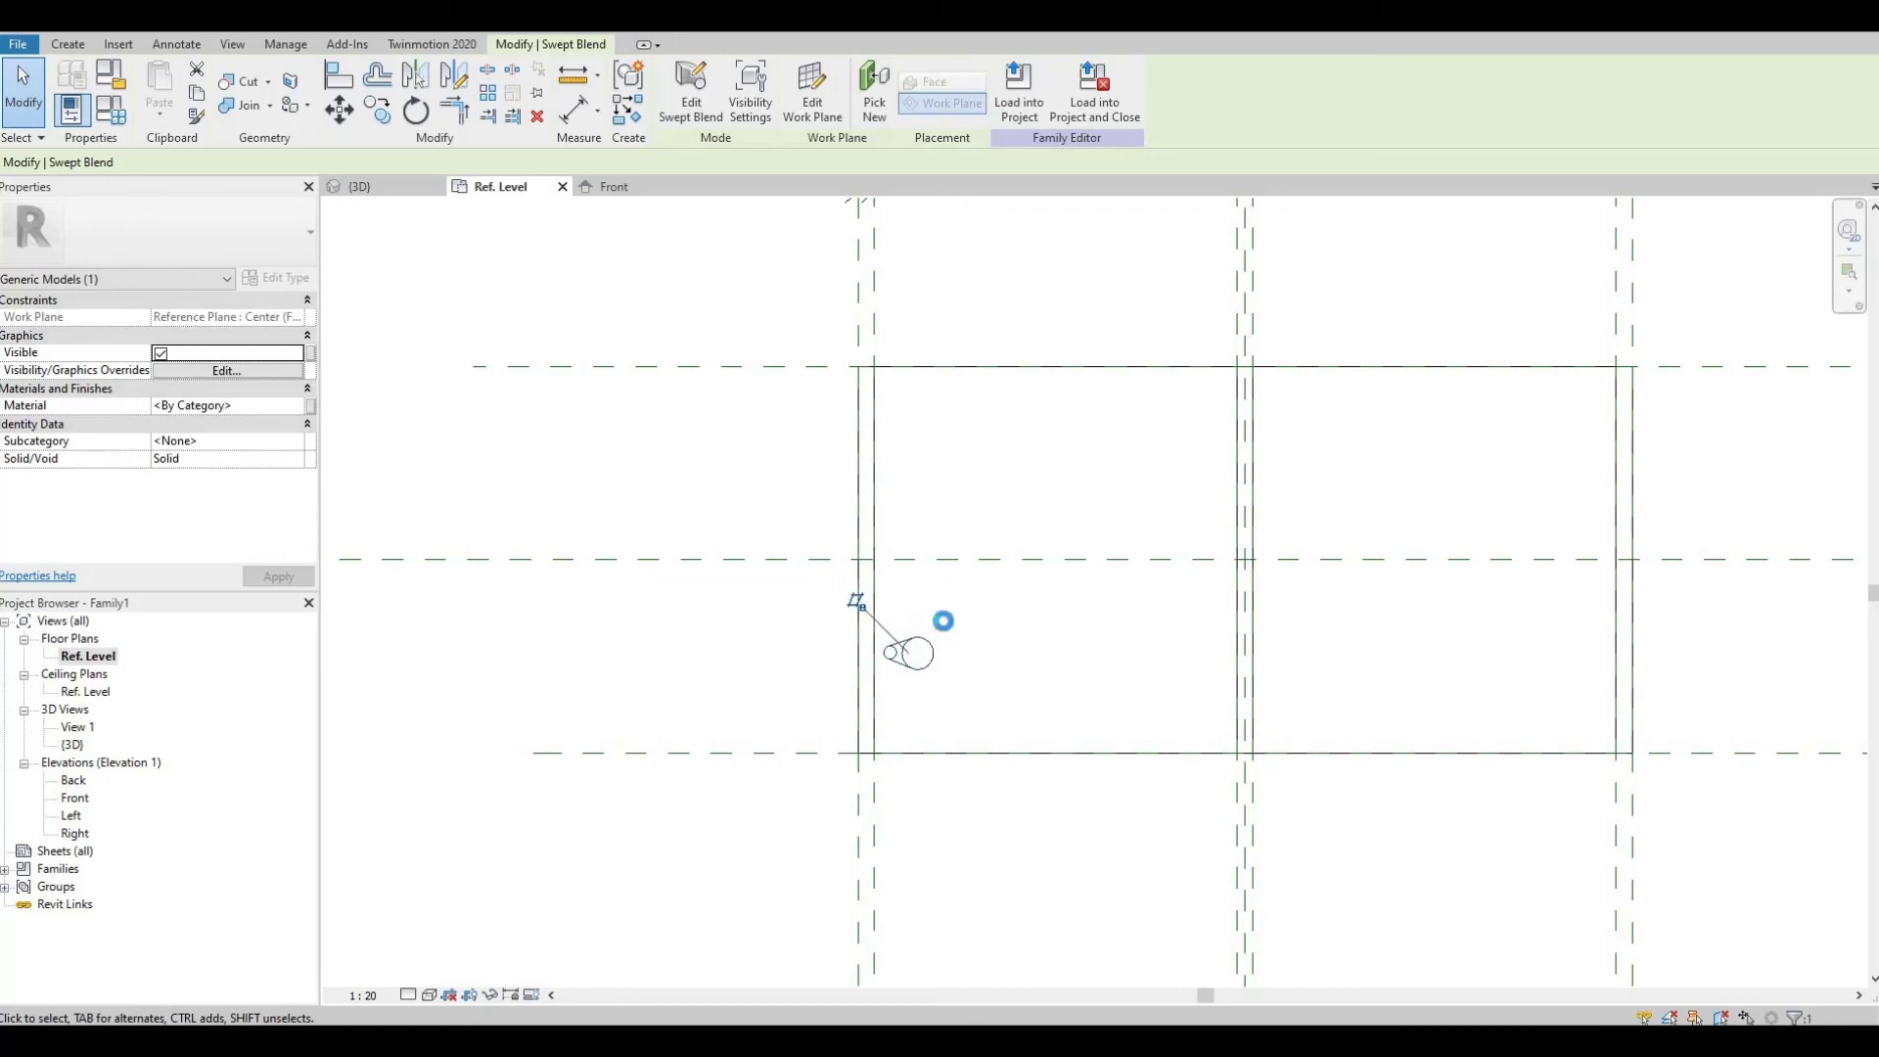
- Nudge the leg further toward the table's front edge, placing it in the front-left corner
key(Down)
key(Down)
key(Down)
key(Down)
key(Down)
key(Down)
key(Down)
key(Down)
key(Down)
key(Down)
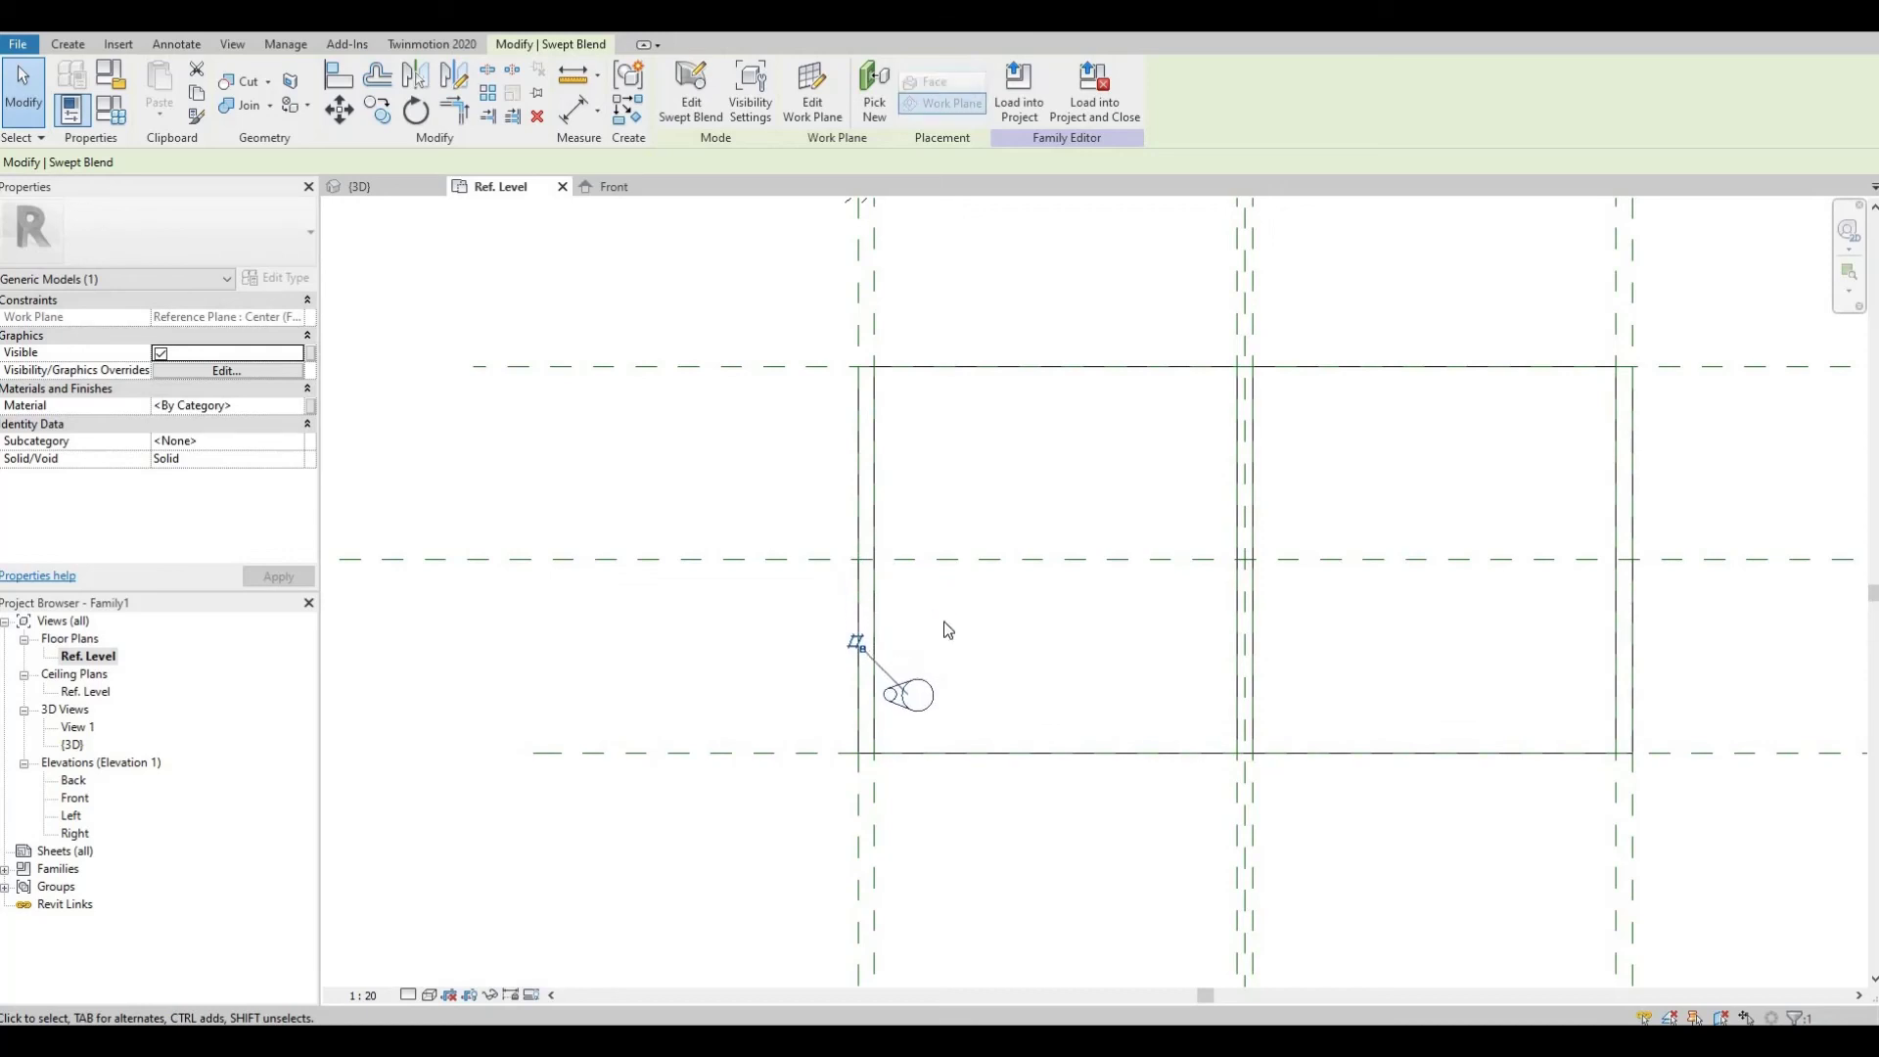
key(Down)
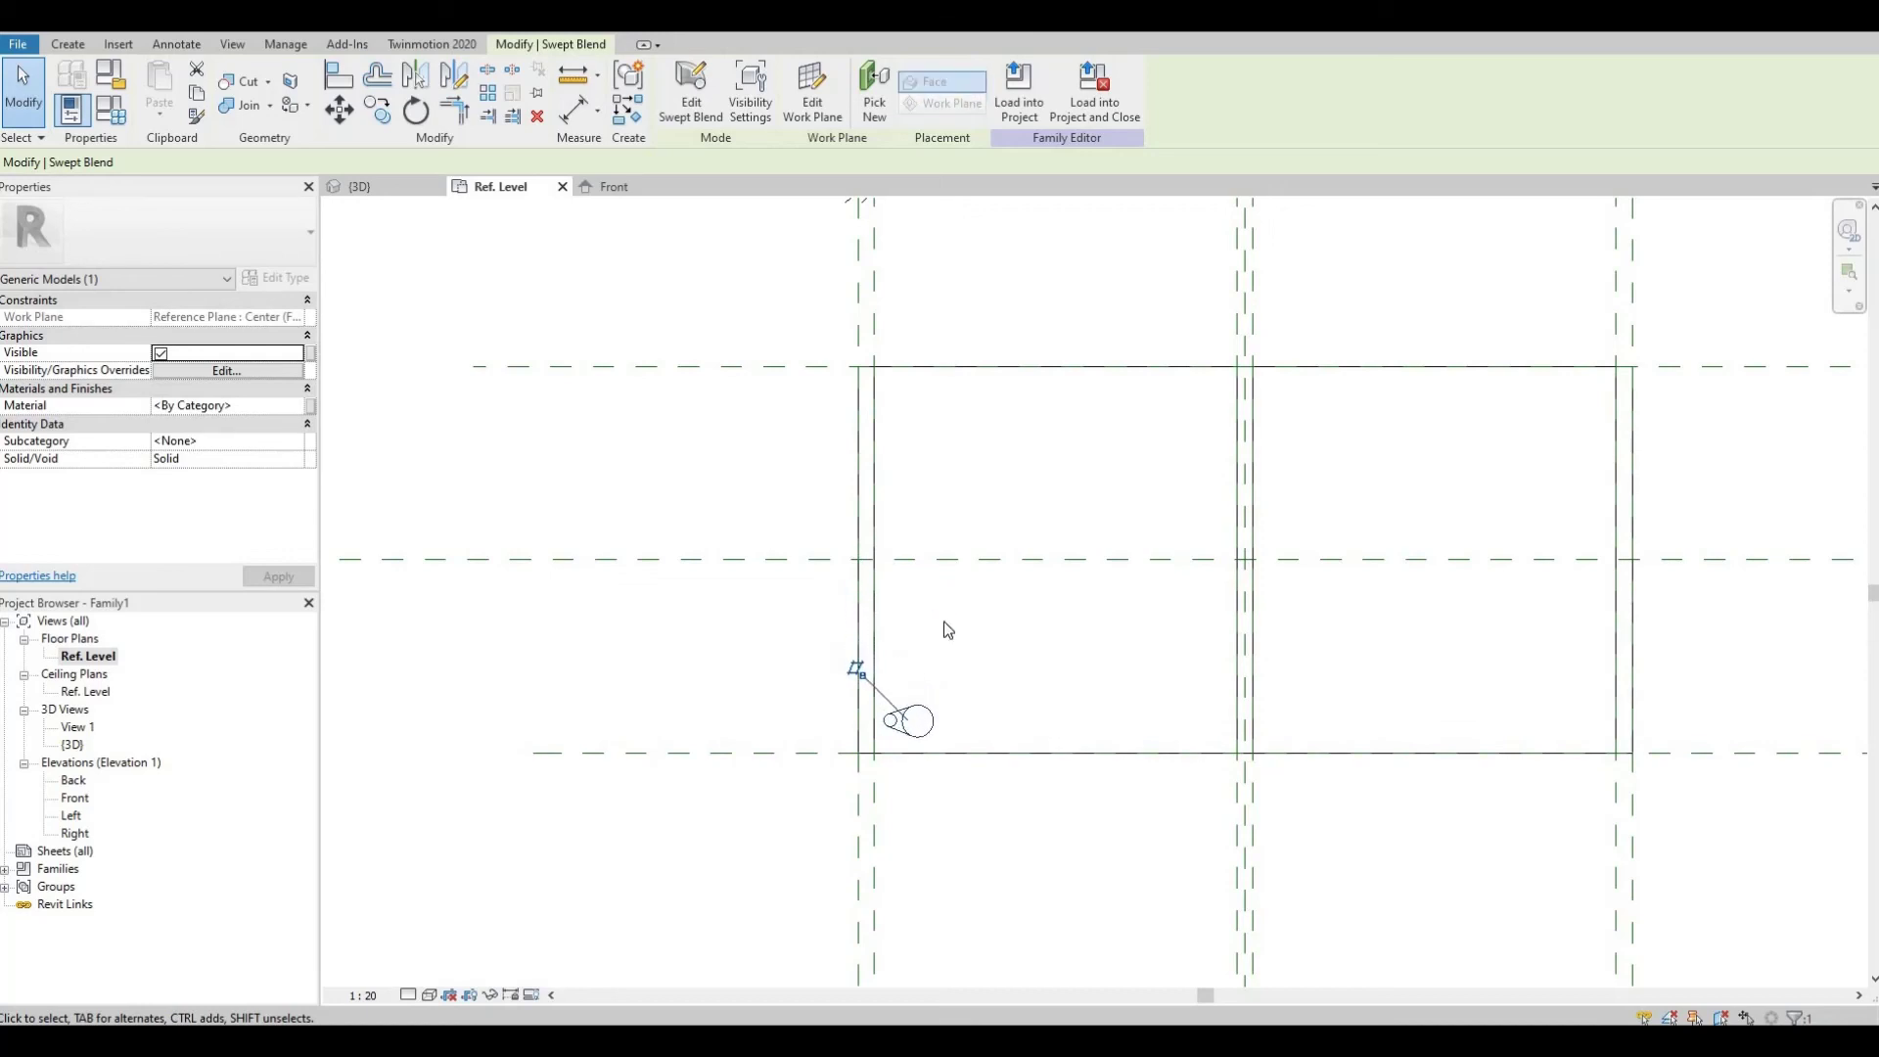
key(Escape)
key(r)
key(o)
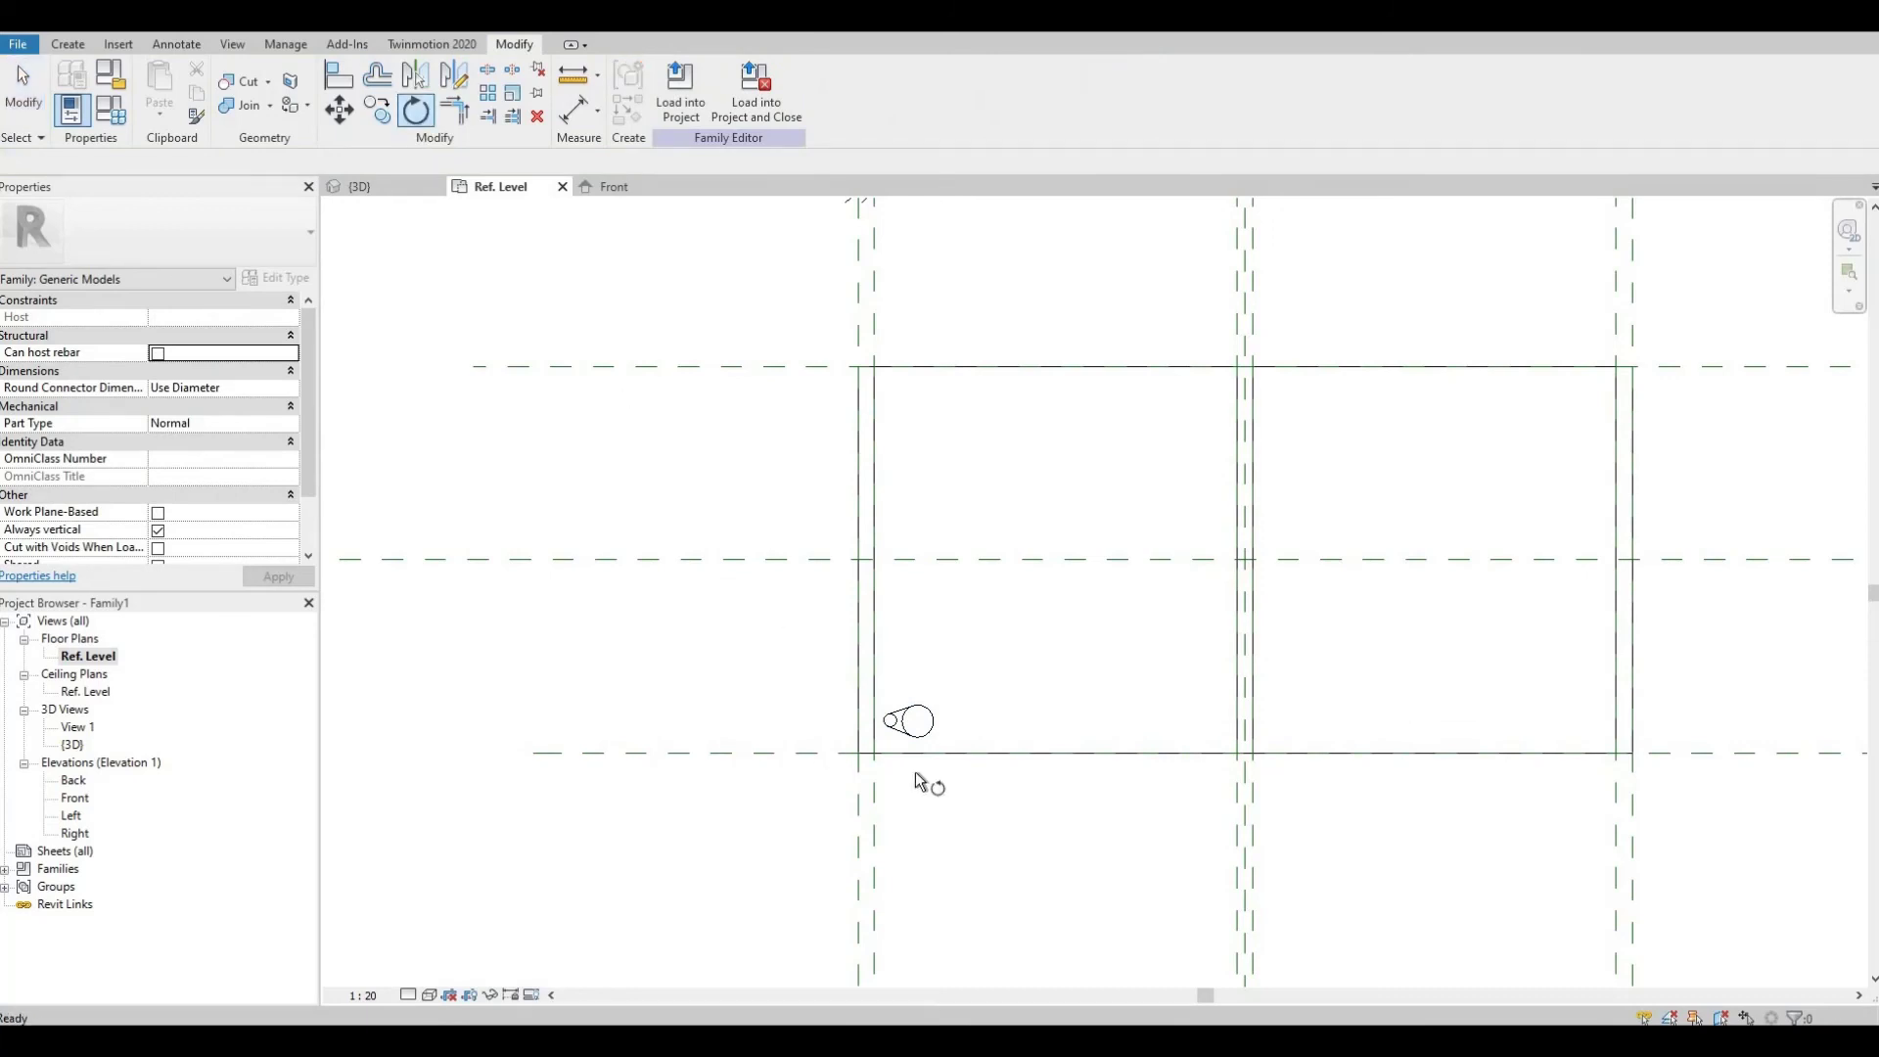
key(Escape)
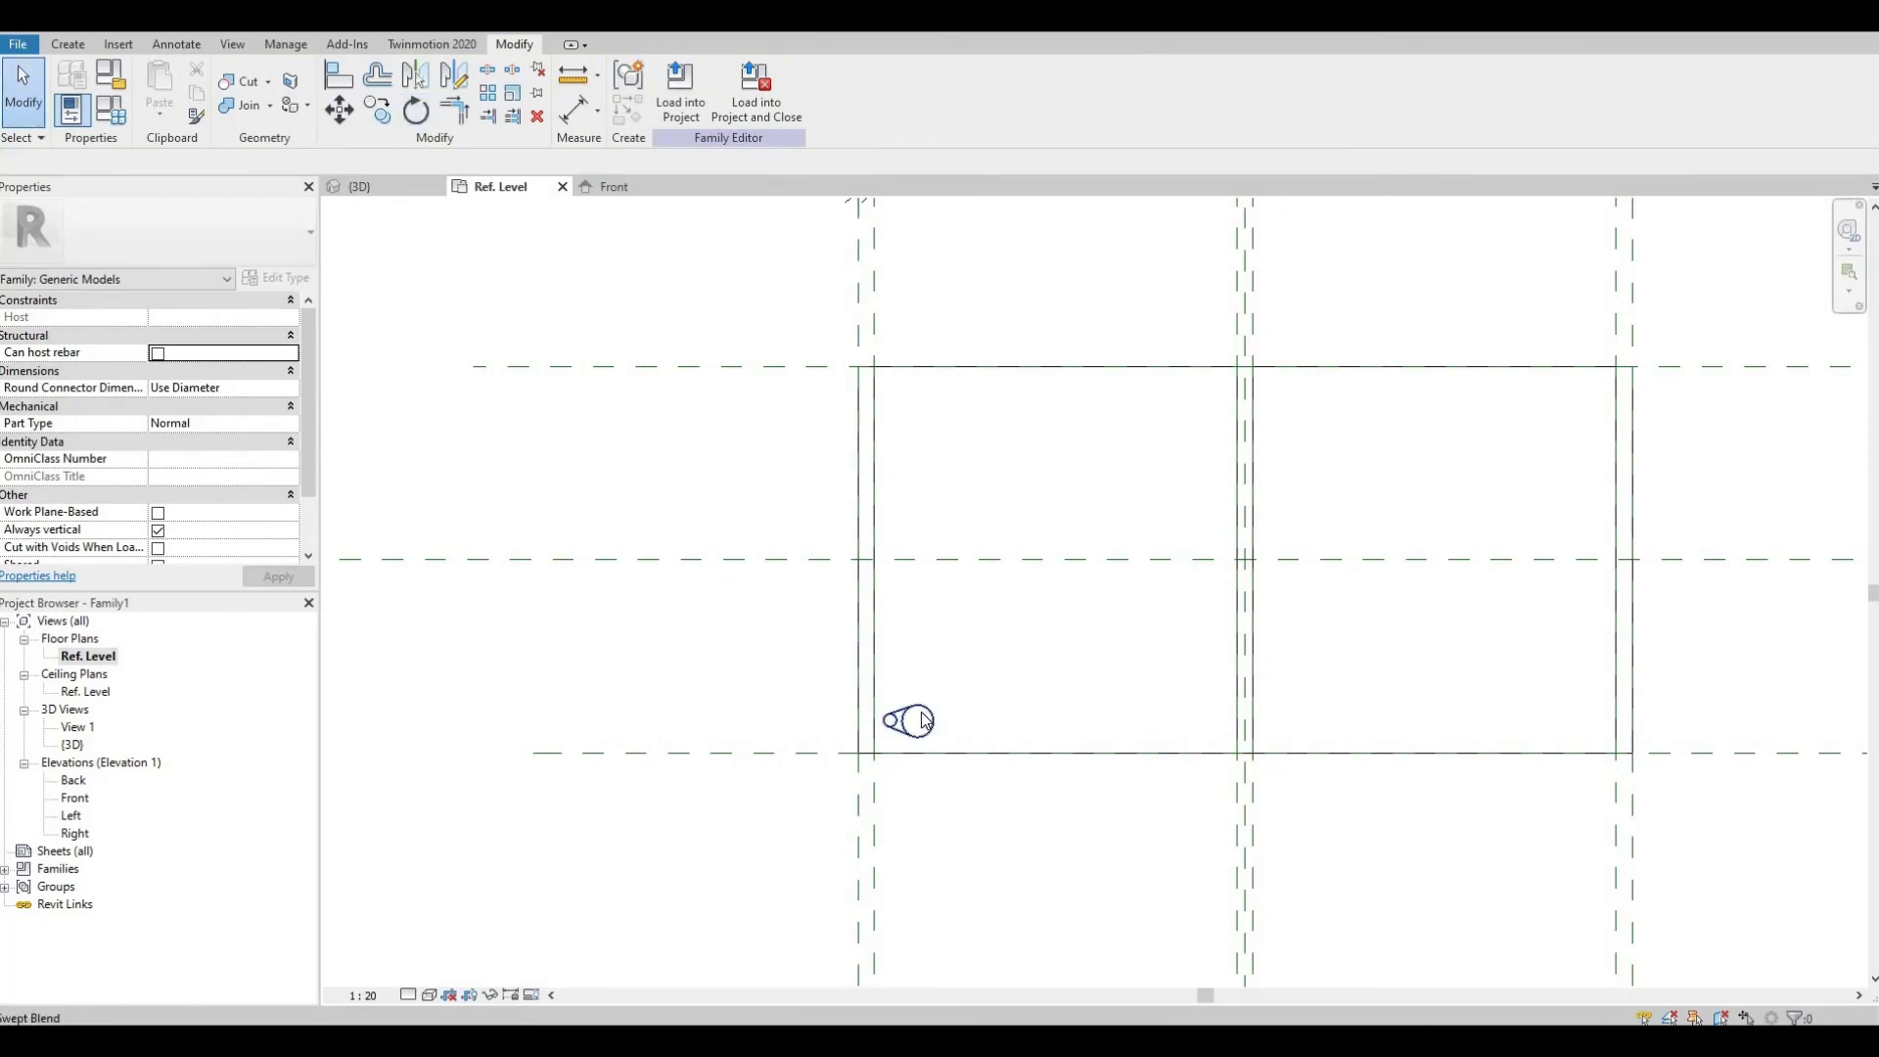
- Rotate the leg about 35° counter-clockwise so its foot points to the front-left corner, check it in 3D and return to the Ref. Level plan
click(924, 721)
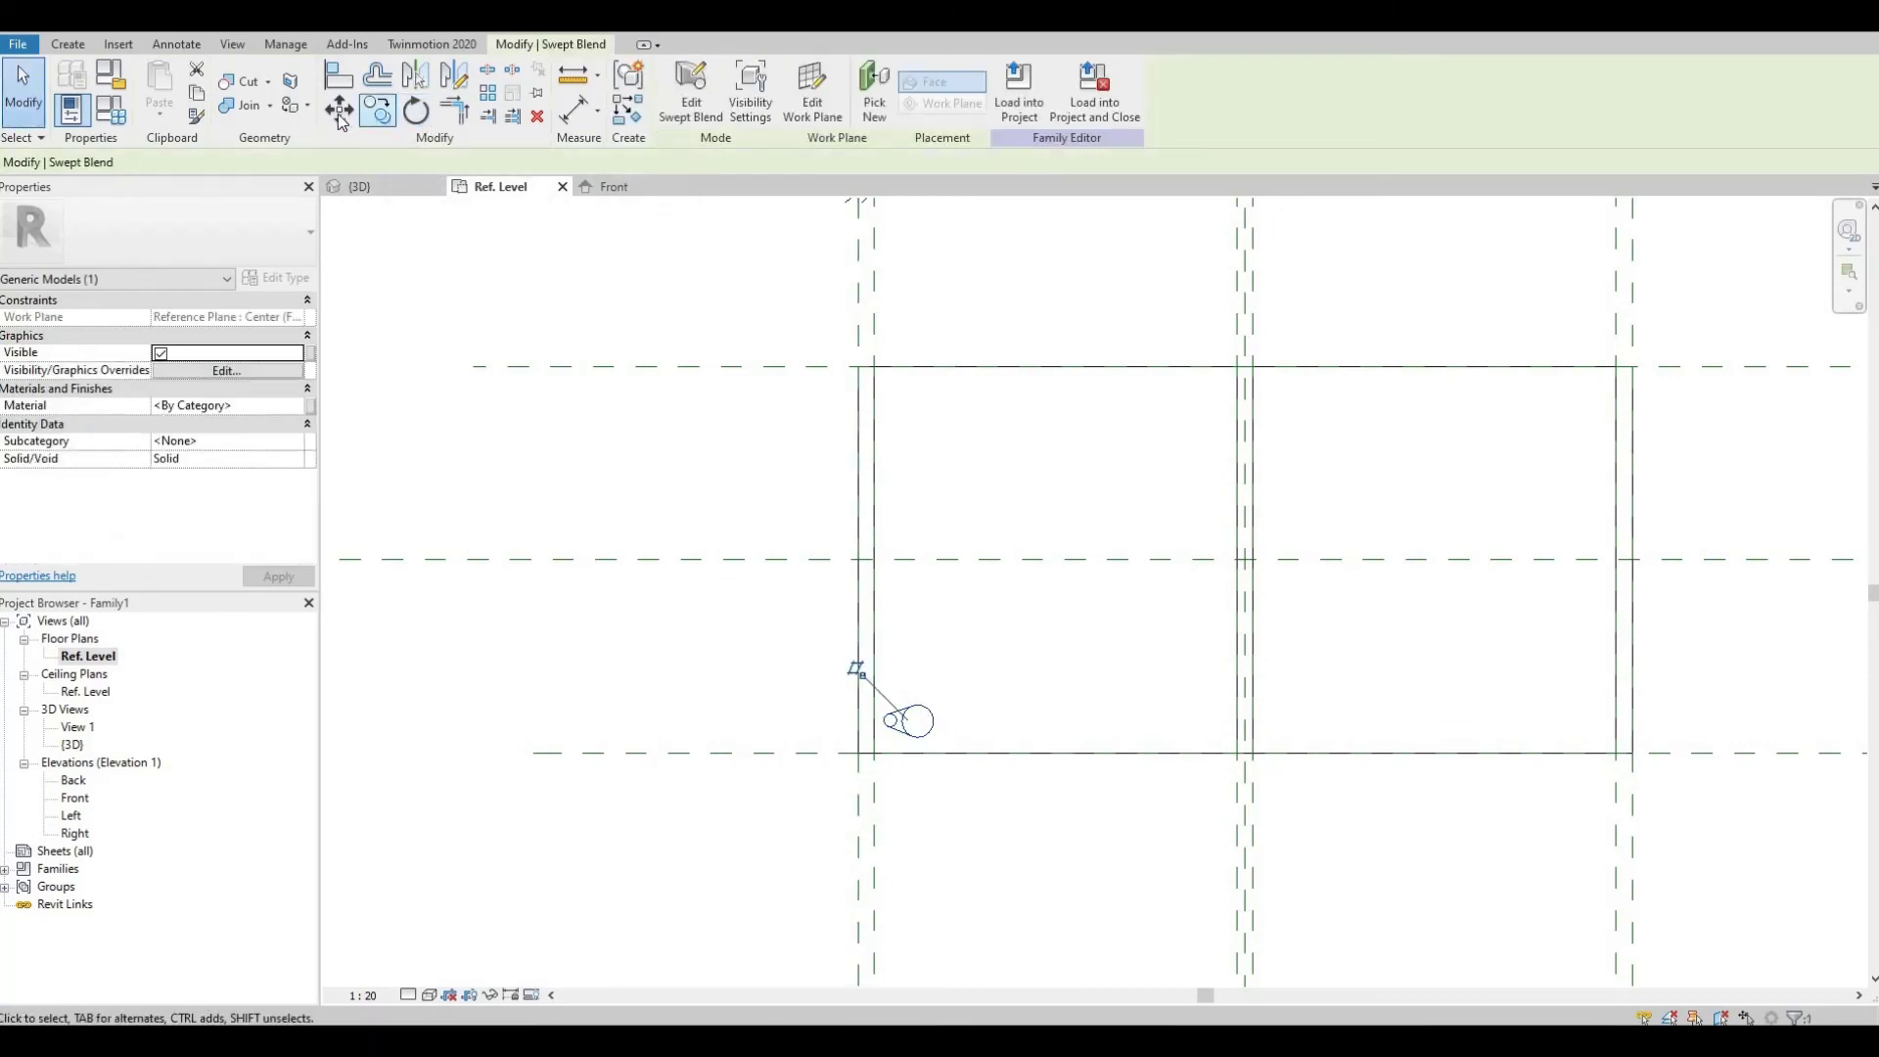
click(416, 109)
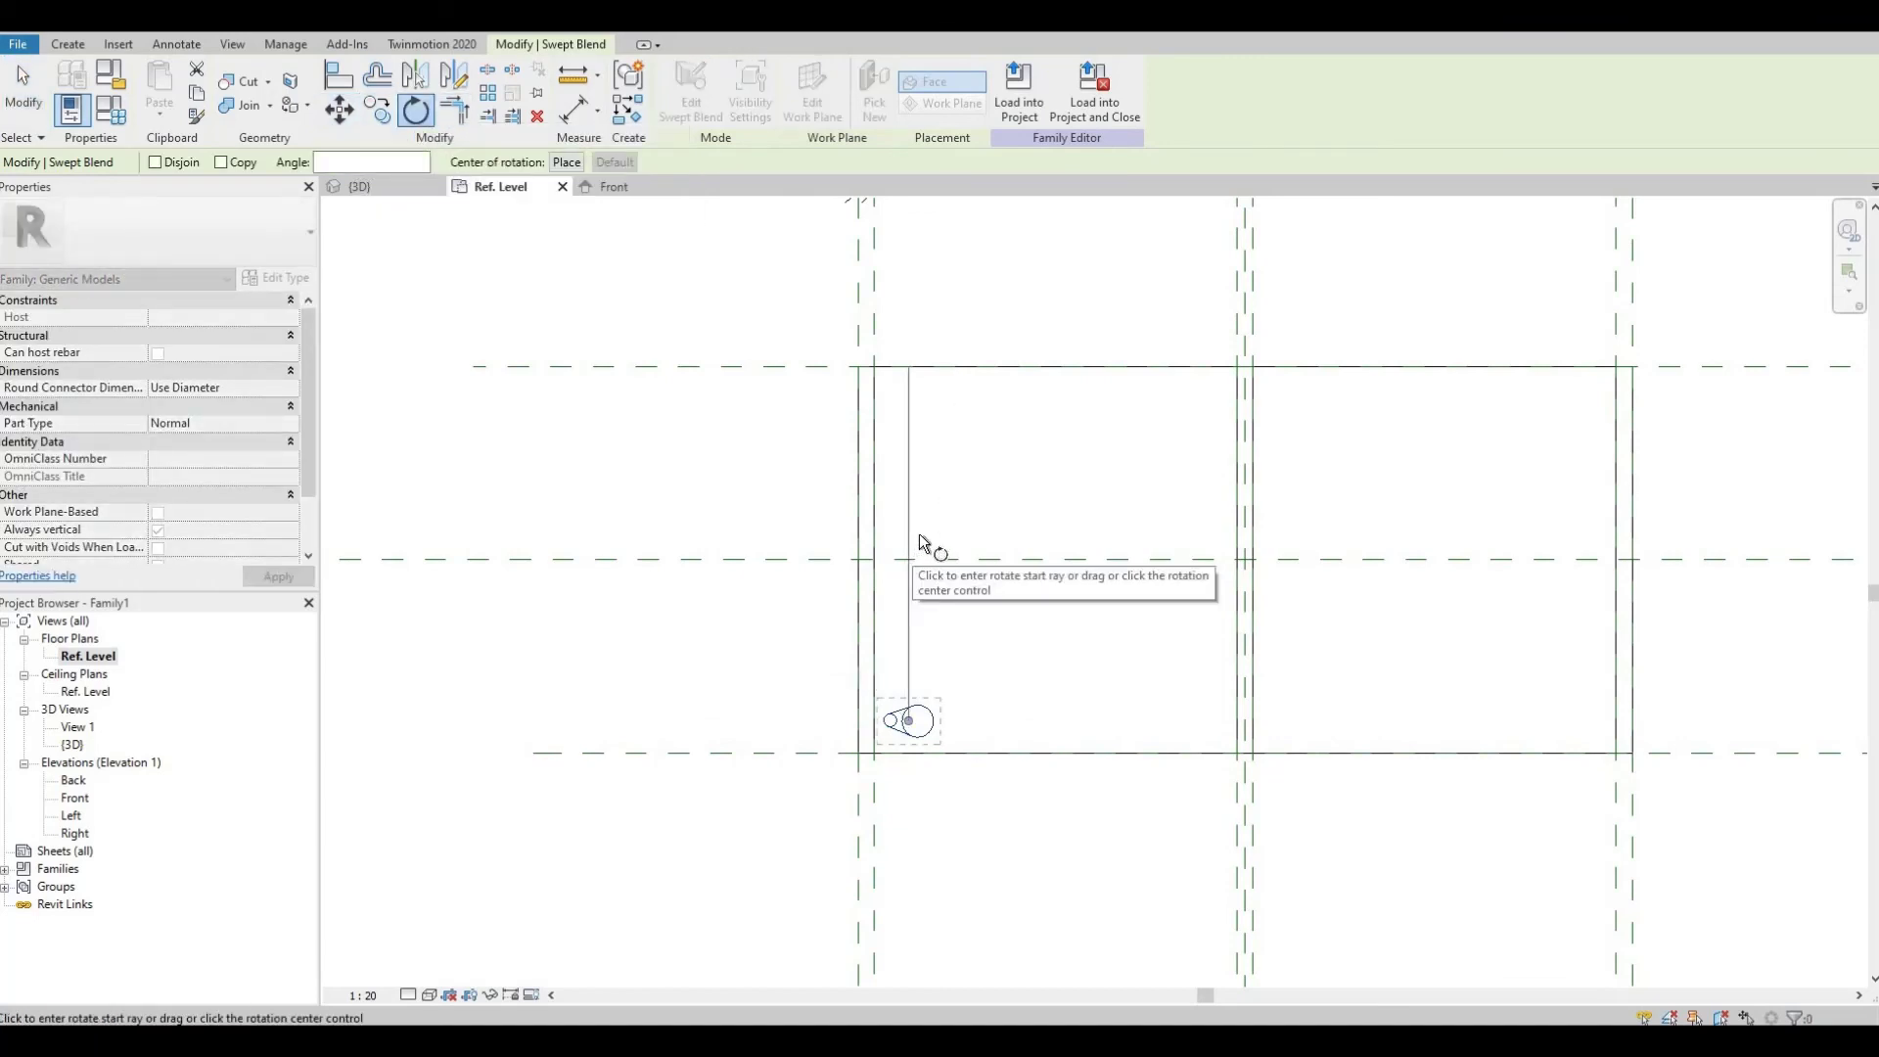
click(909, 510)
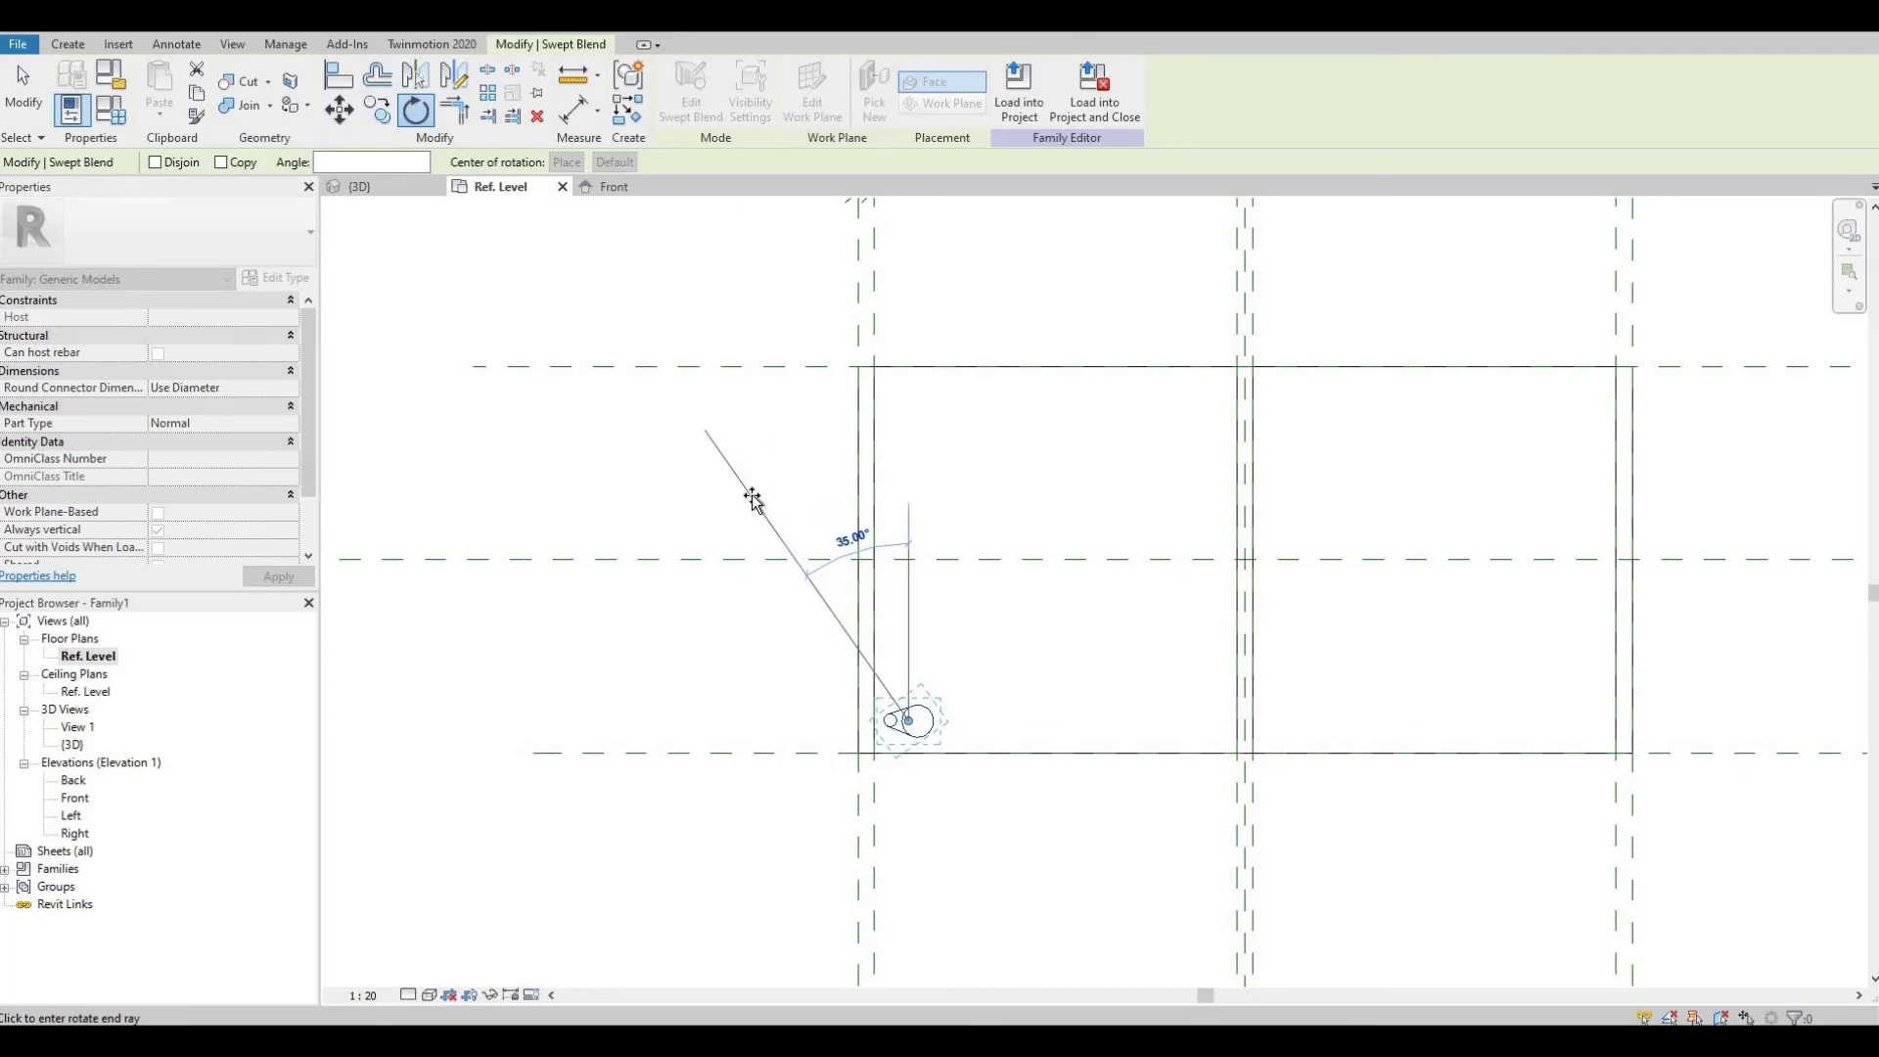
click(753, 502)
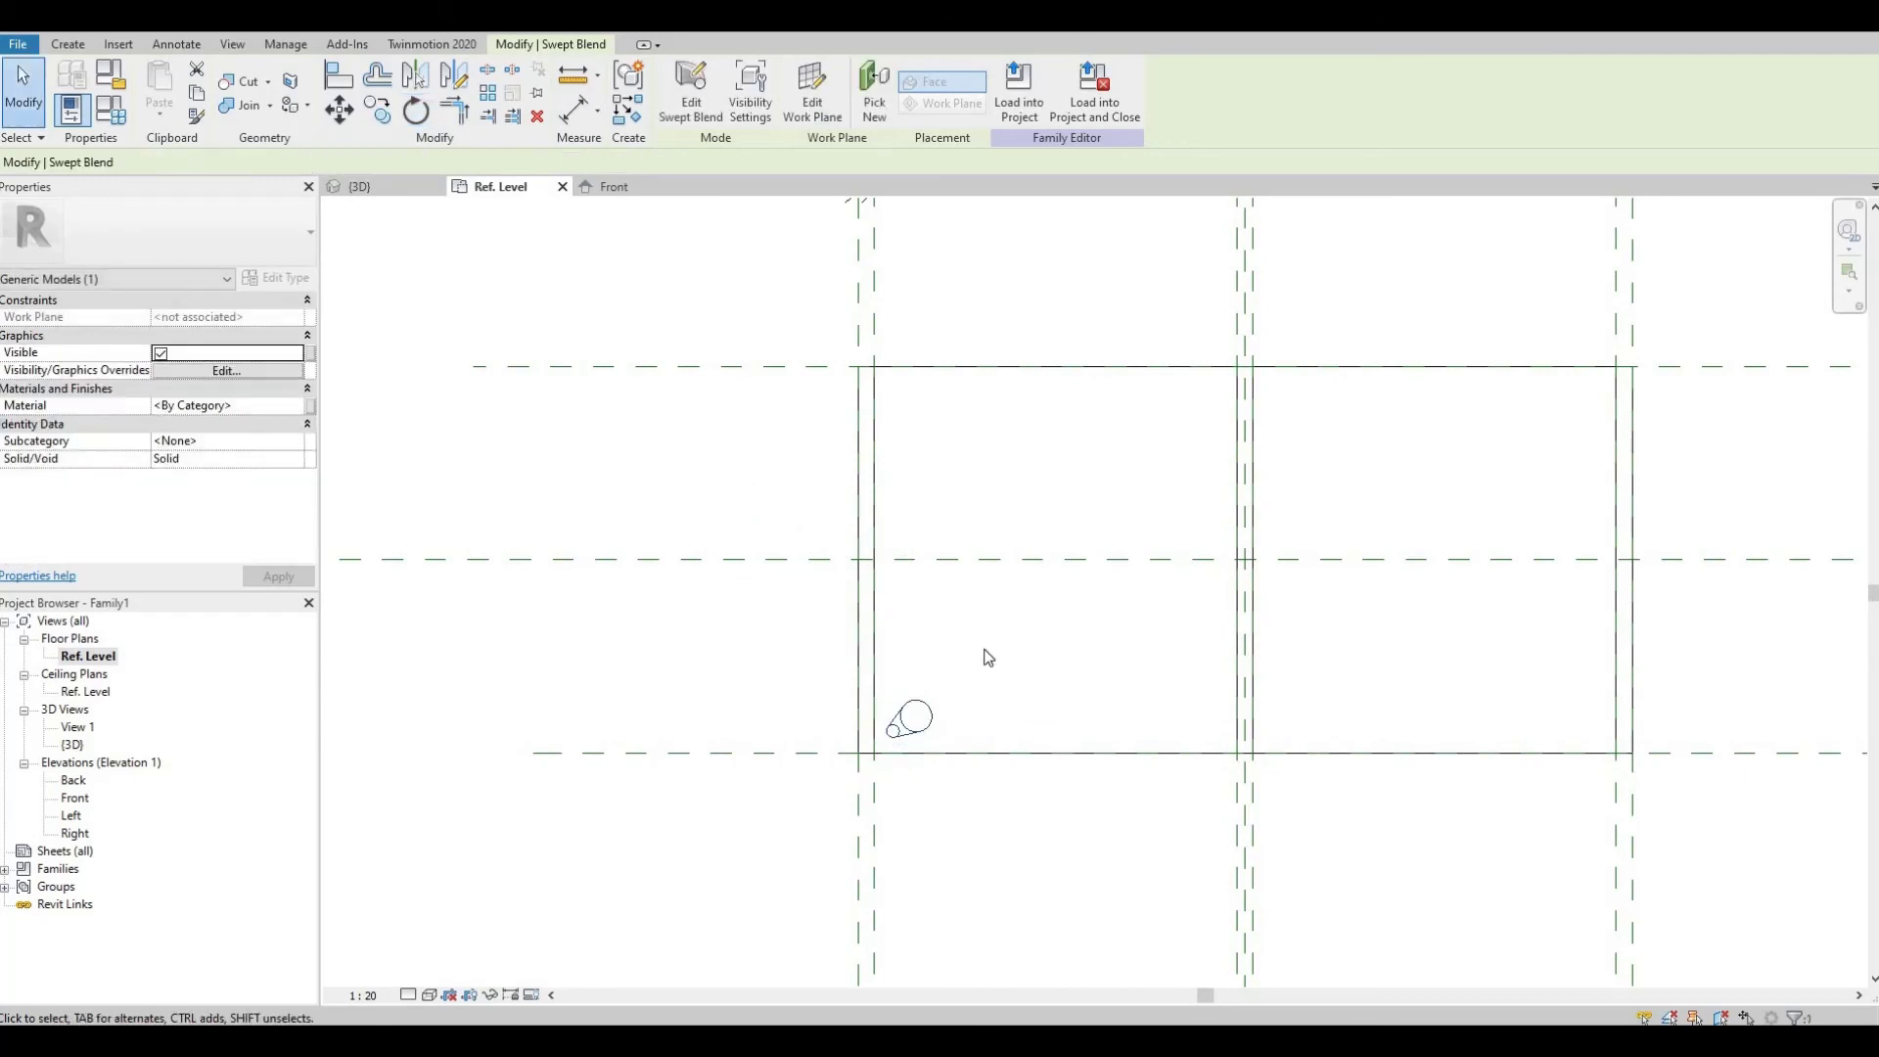
click(716, 534)
middle_drag(716, 535, 494, 446)
scroll(495, 446, down, 1)
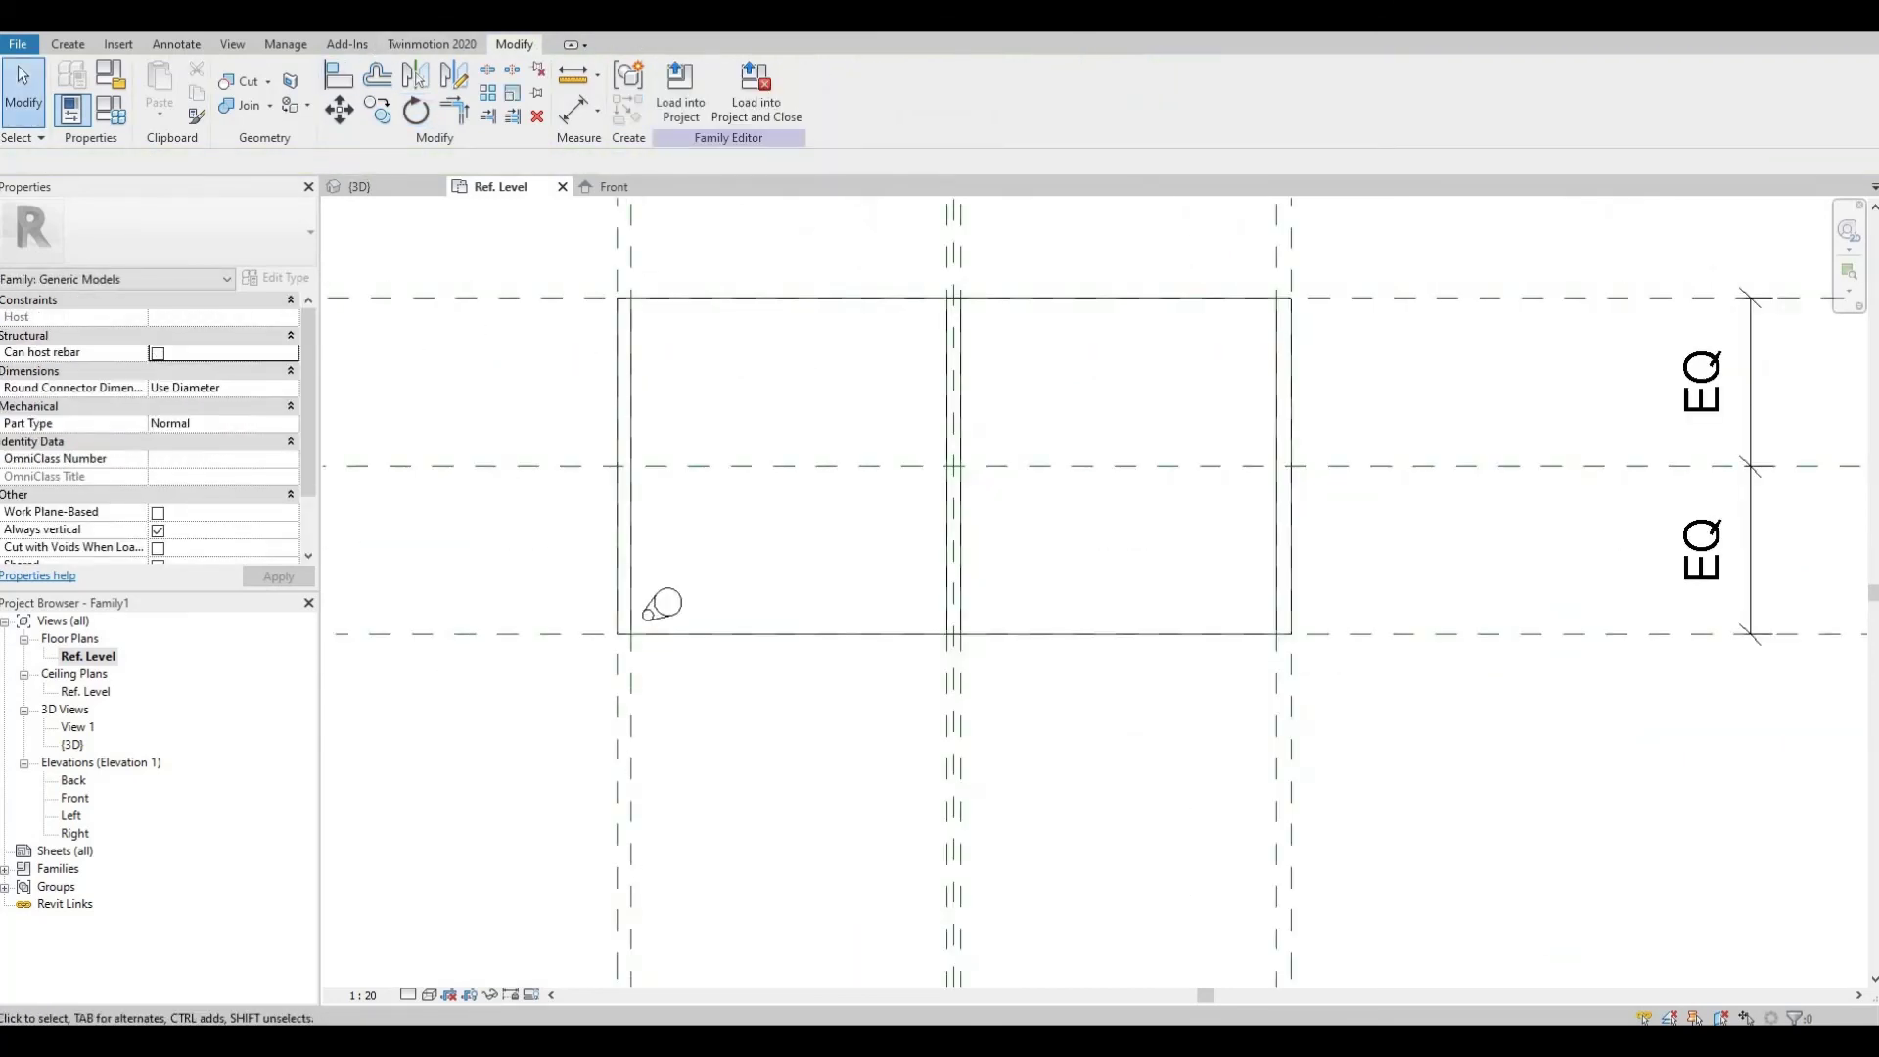
key(ctrl+Tab)
shift+middle_drag(839, 482, 663, 537)
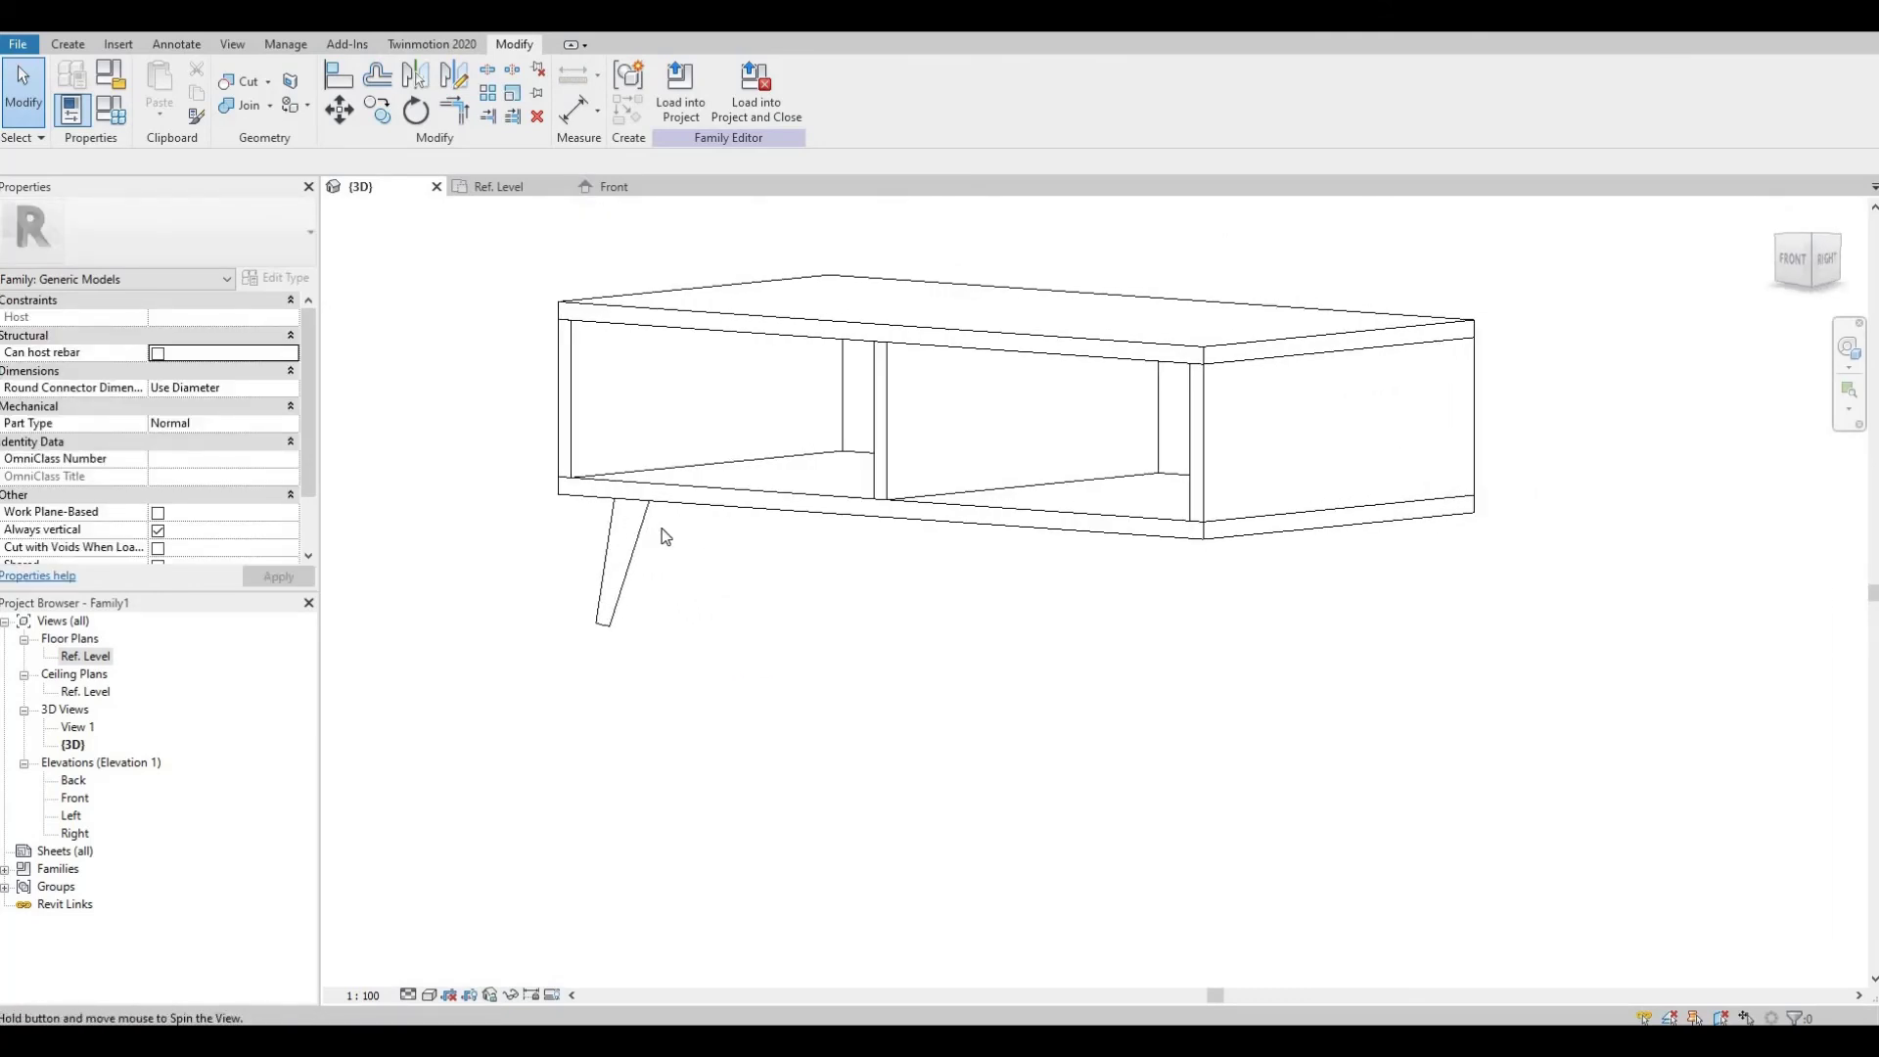
shift+middle_drag(792, 545, 900, 568)
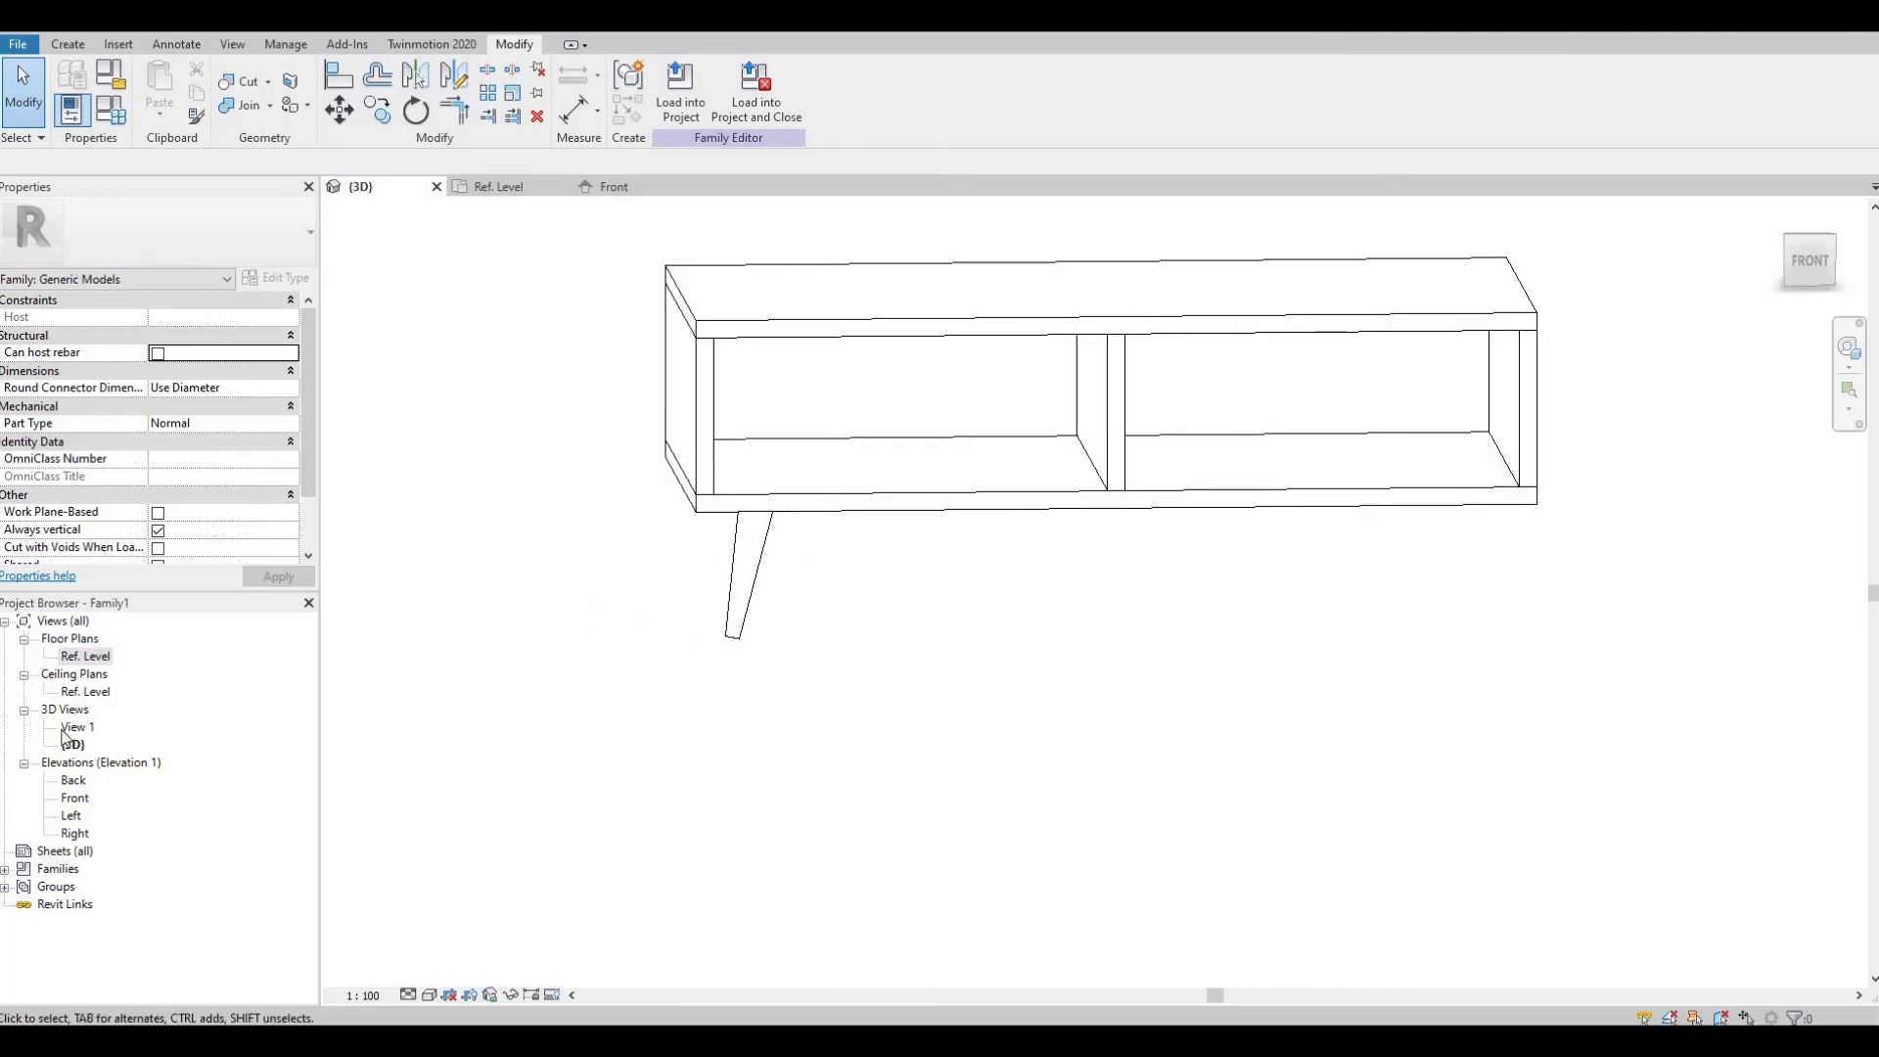
double_click(88, 657)
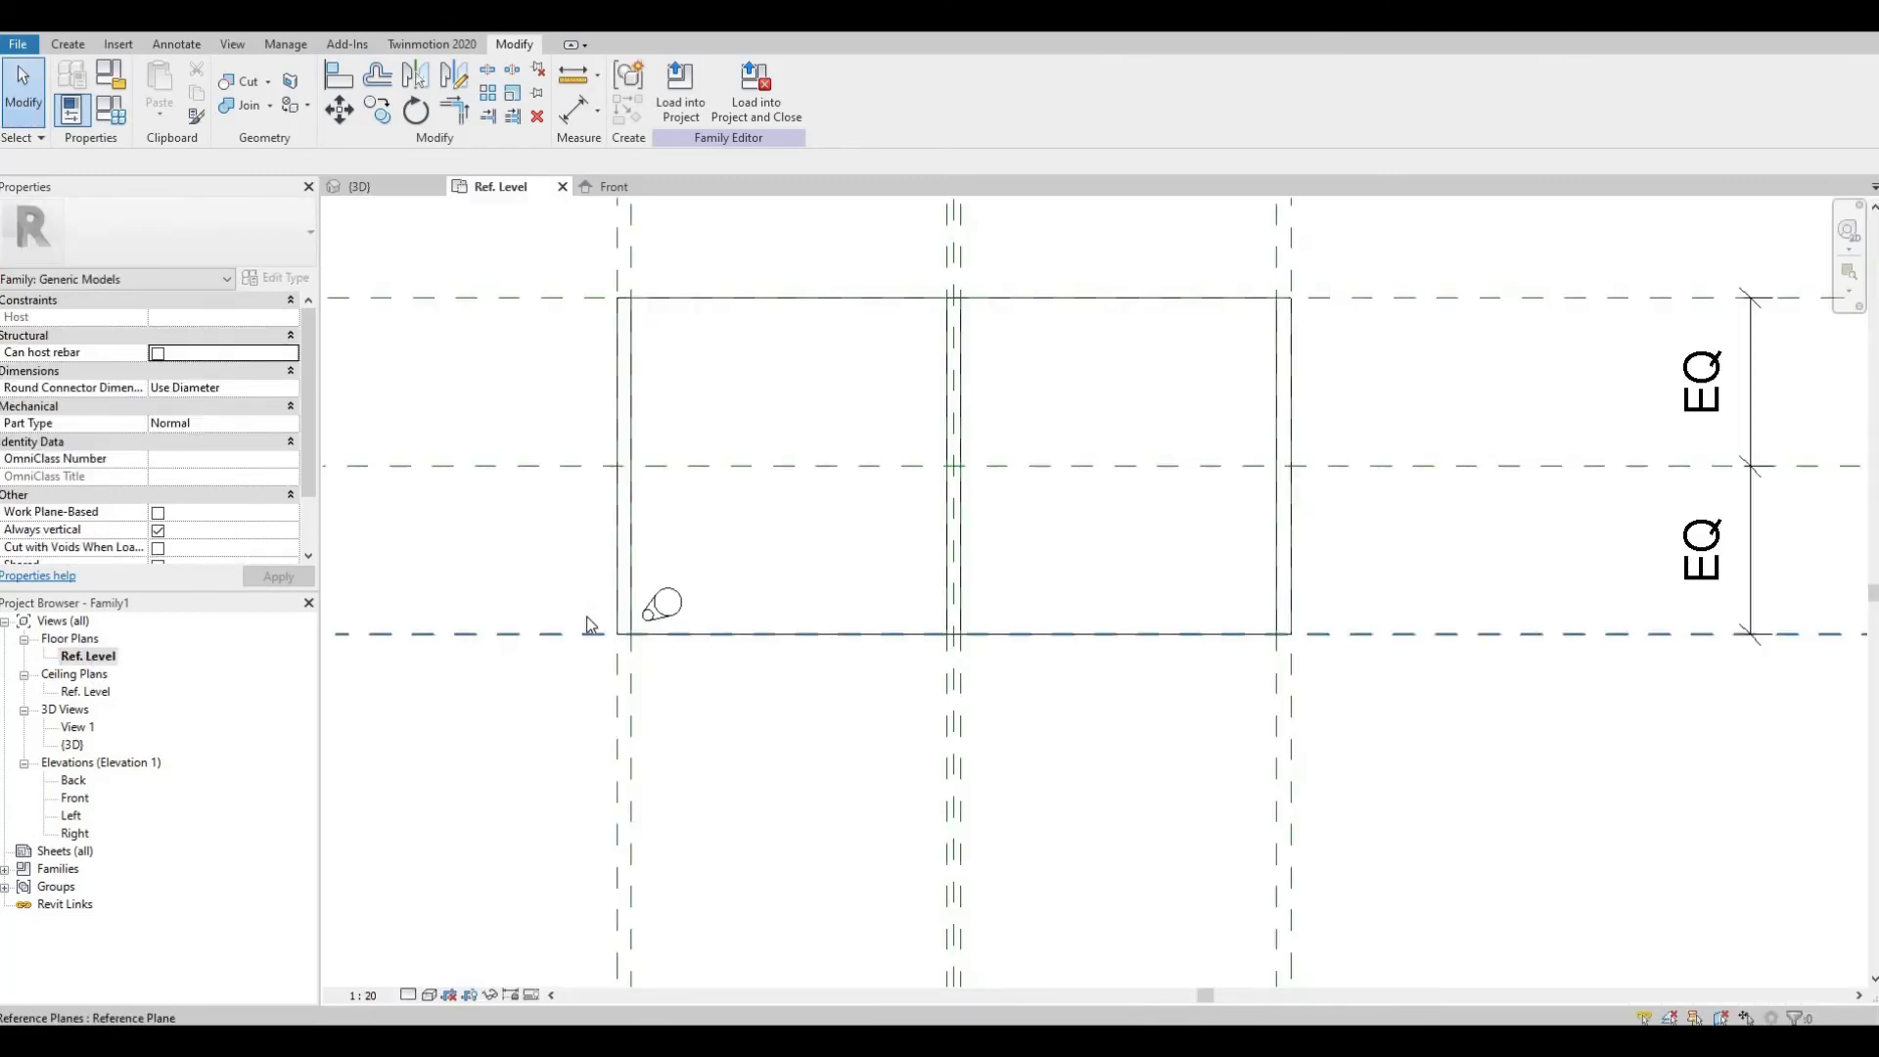
click(660, 603)
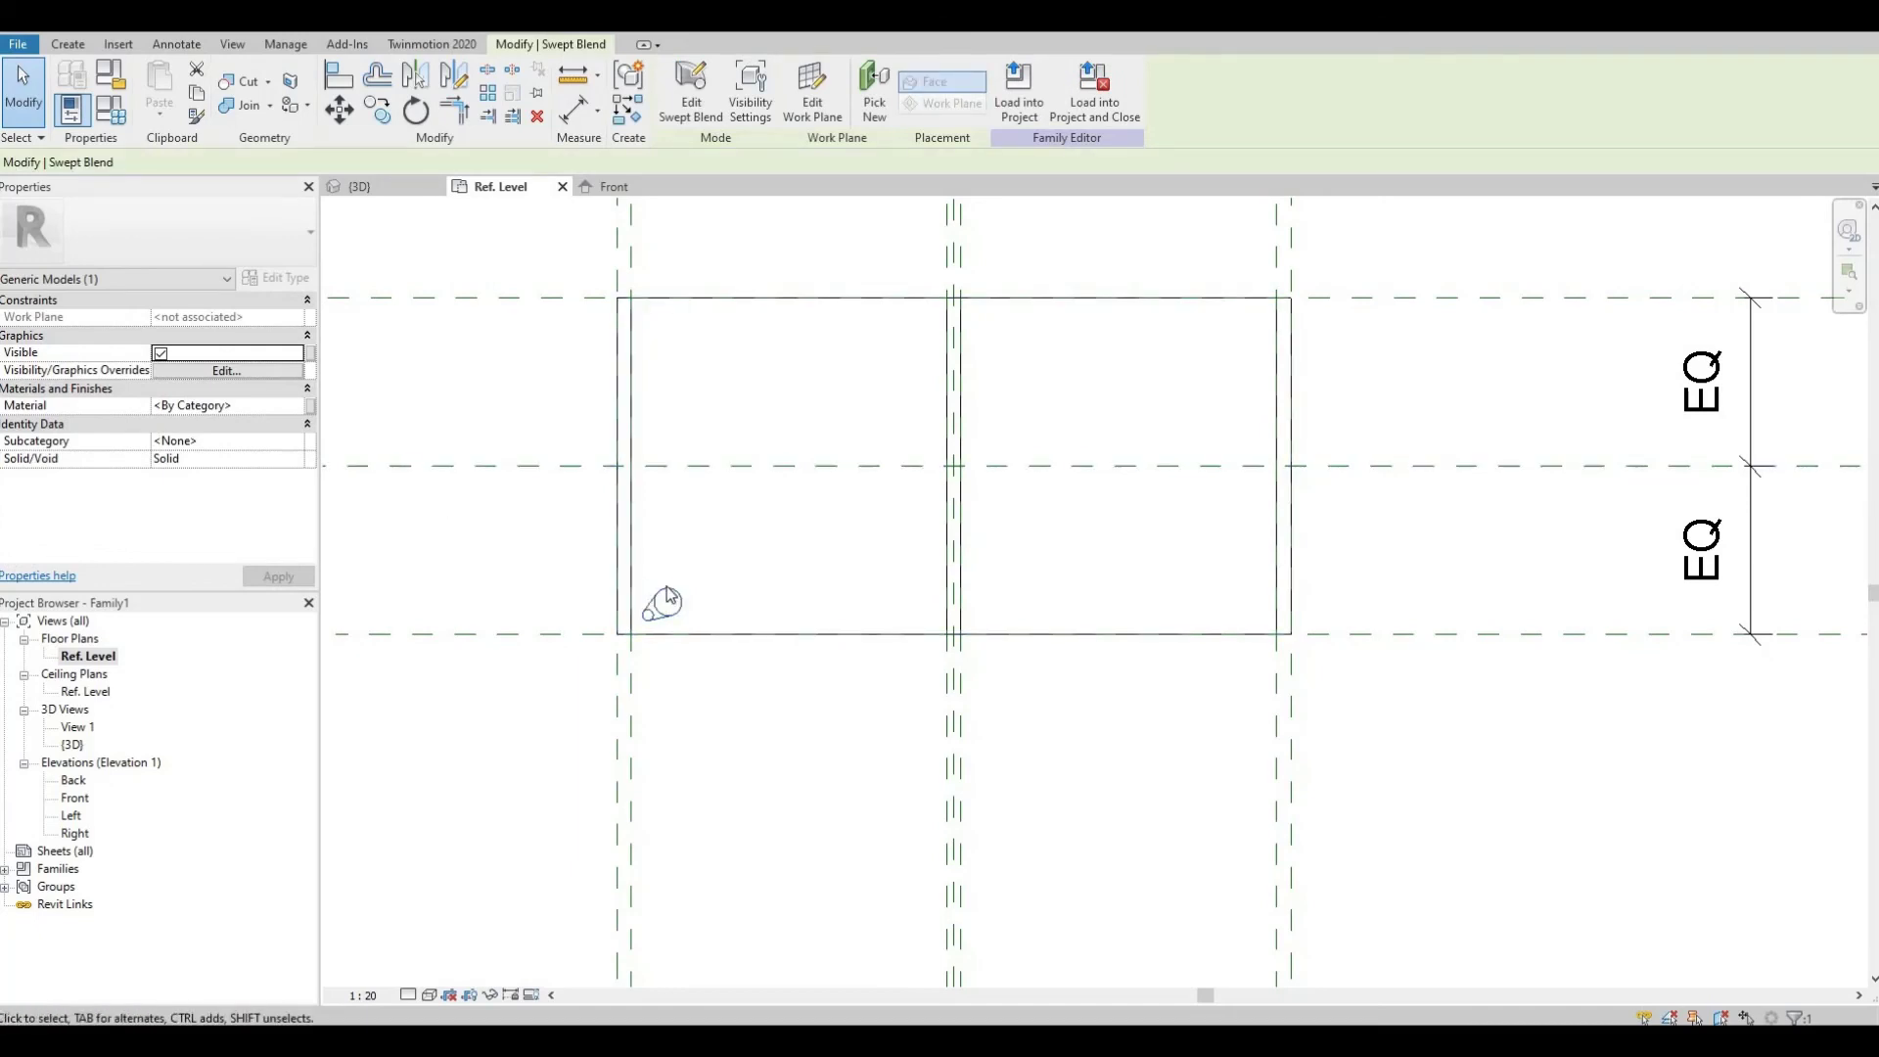
key(Escape)
click(663, 587)
drag(550, 549, 730, 640)
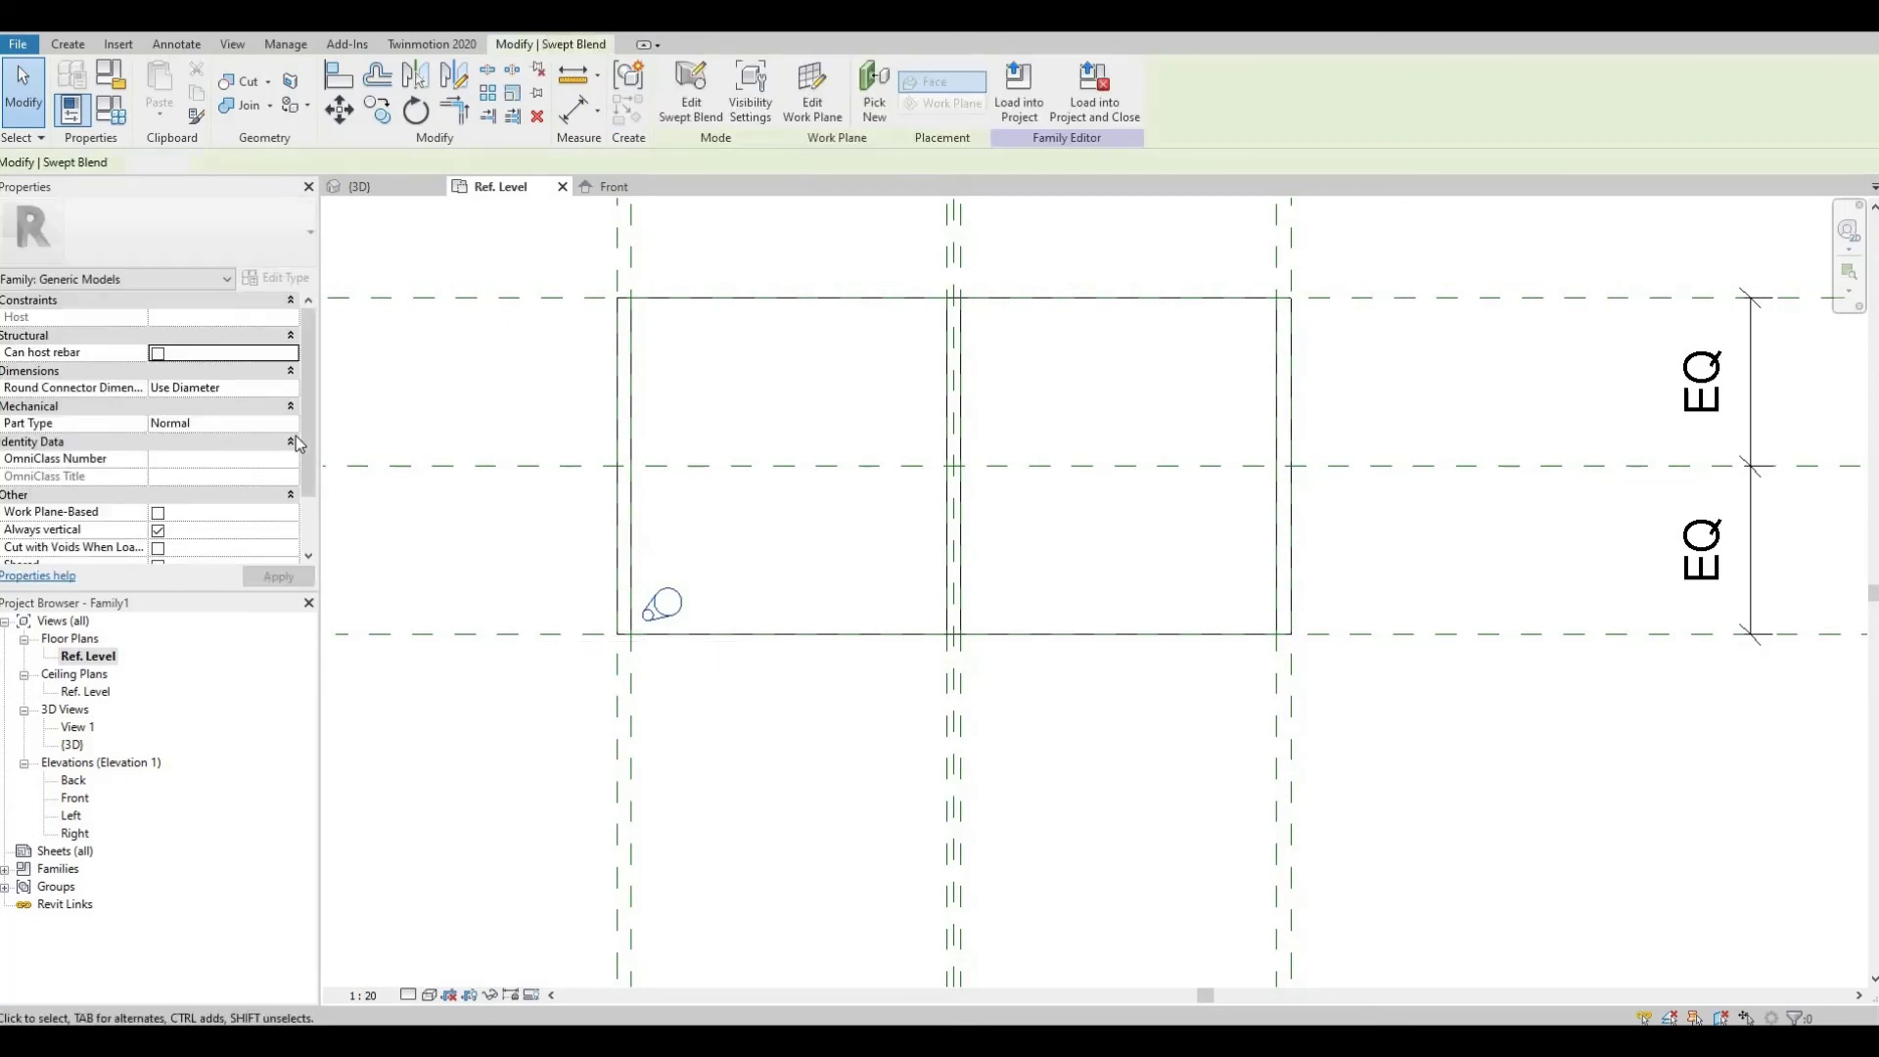
click(293, 407)
click(293, 407)
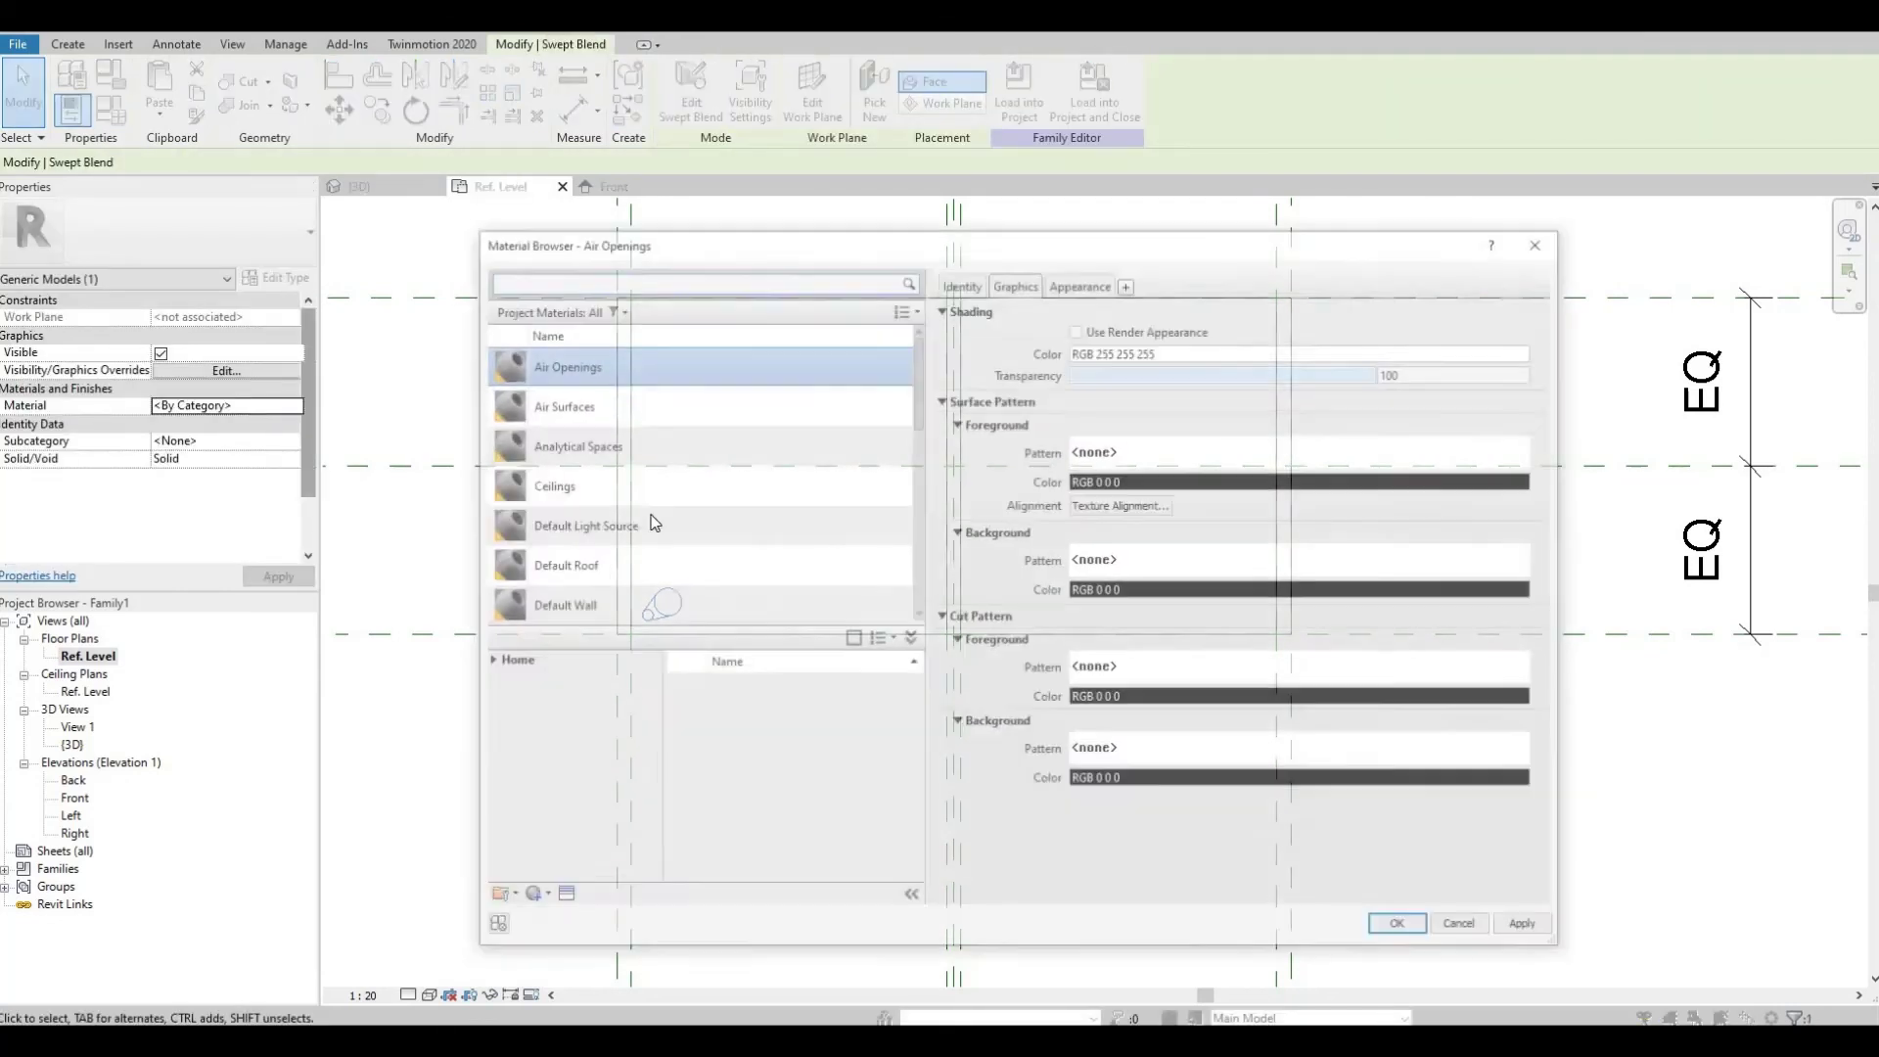
key(Escape)
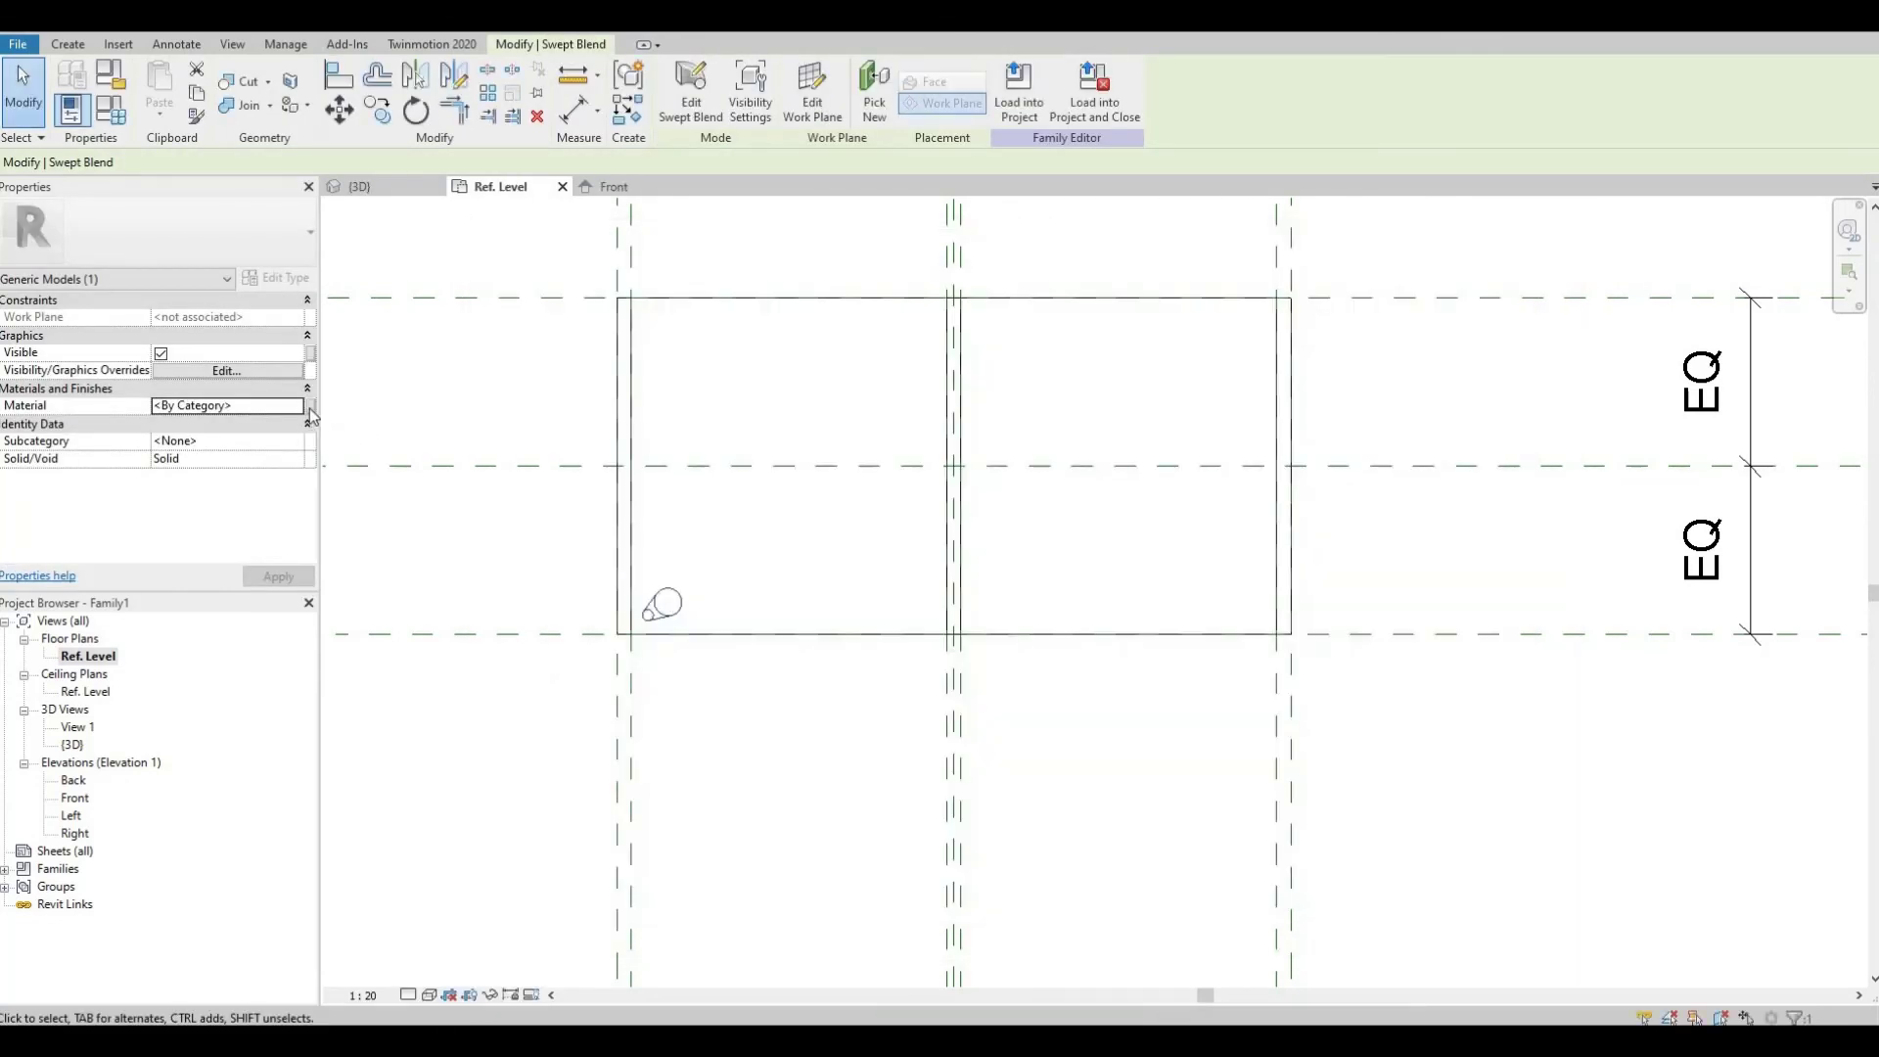
- Associate the leg's material with a new family parameter named Leg Finish, grouped under Materials and Finishes
drag(746, 685, 551, 534)
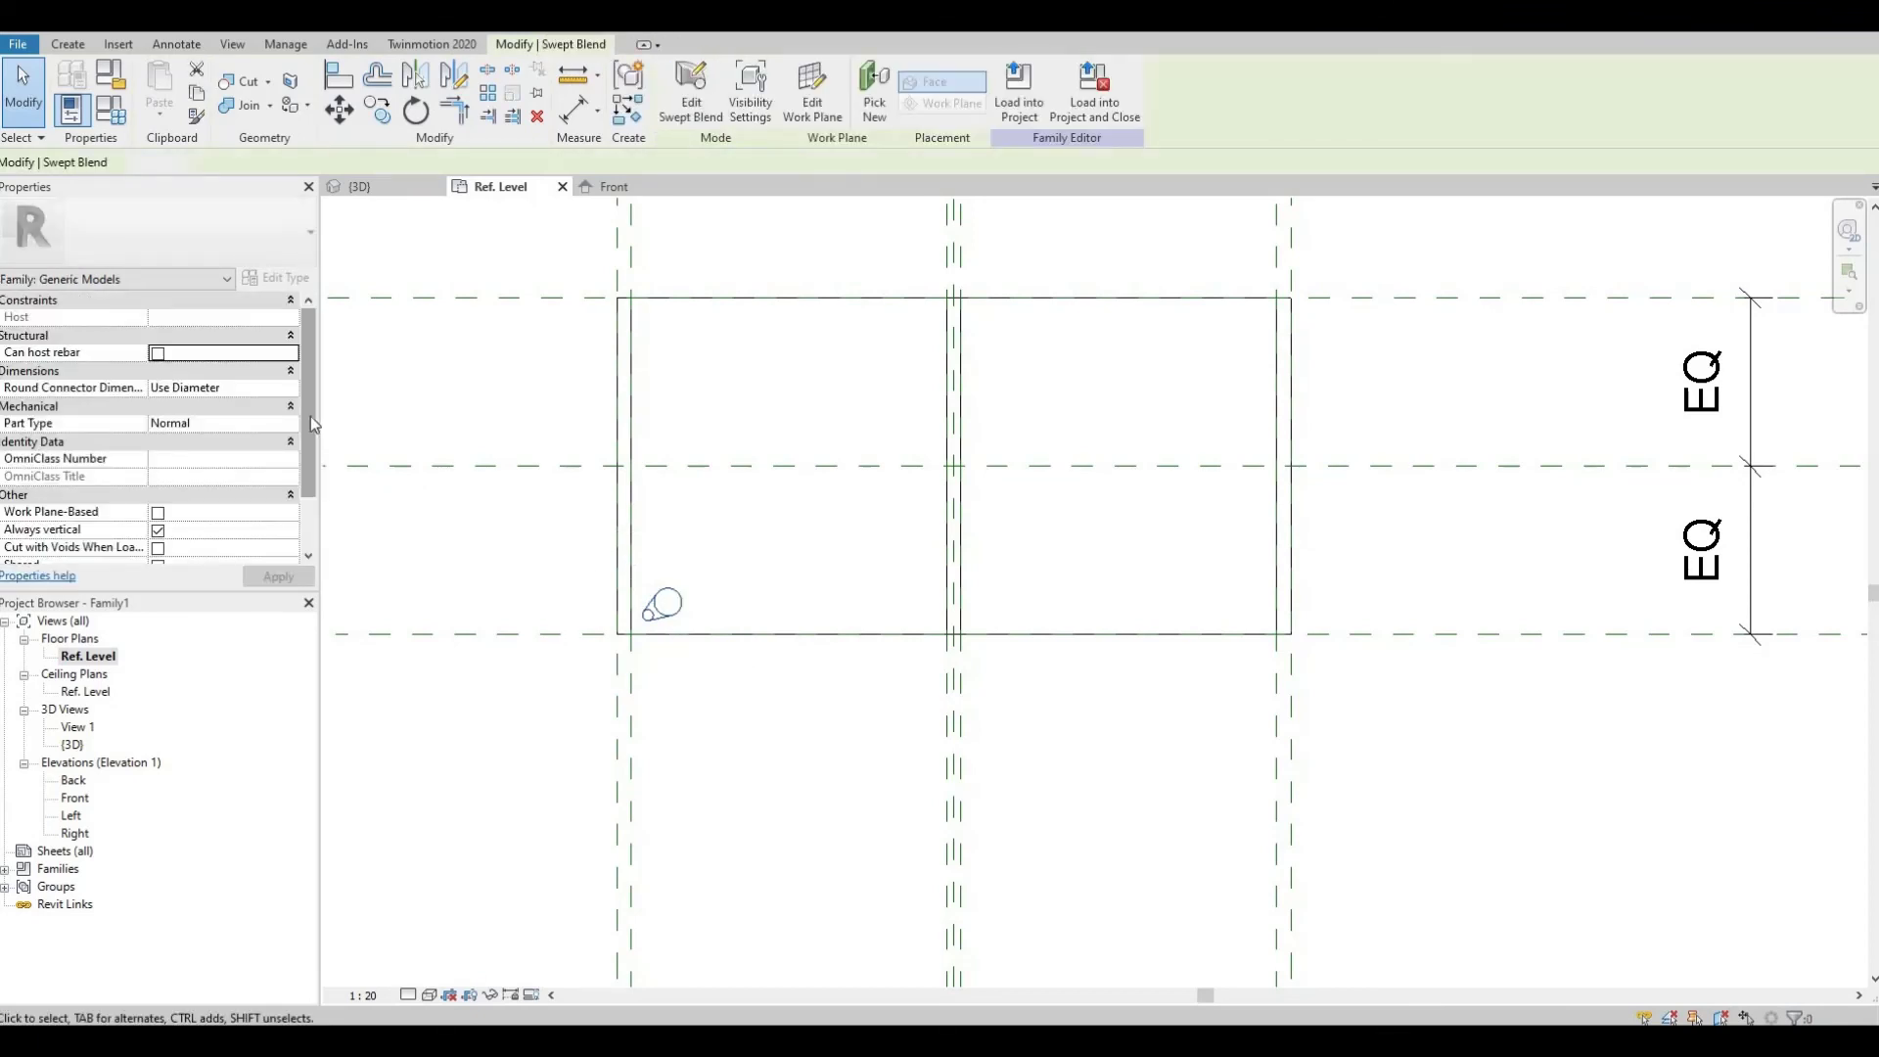
click(309, 405)
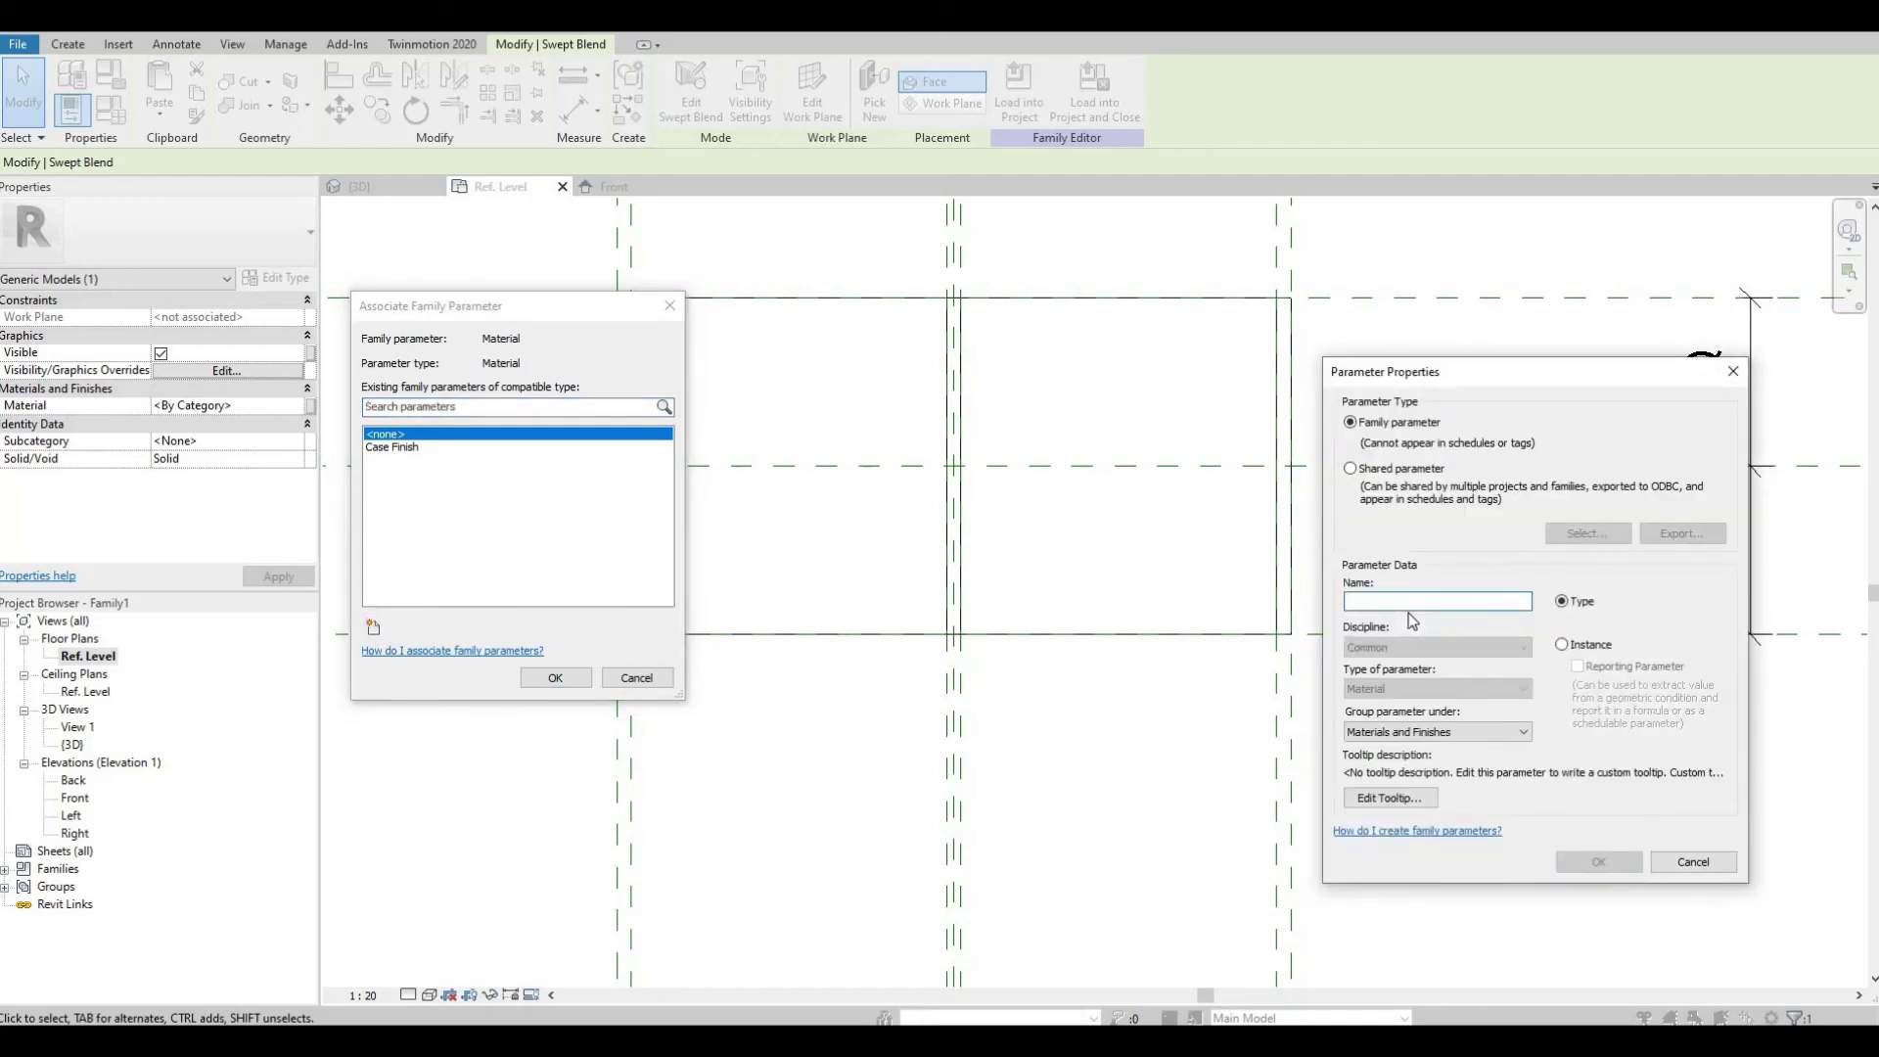
text(Leg Finish)
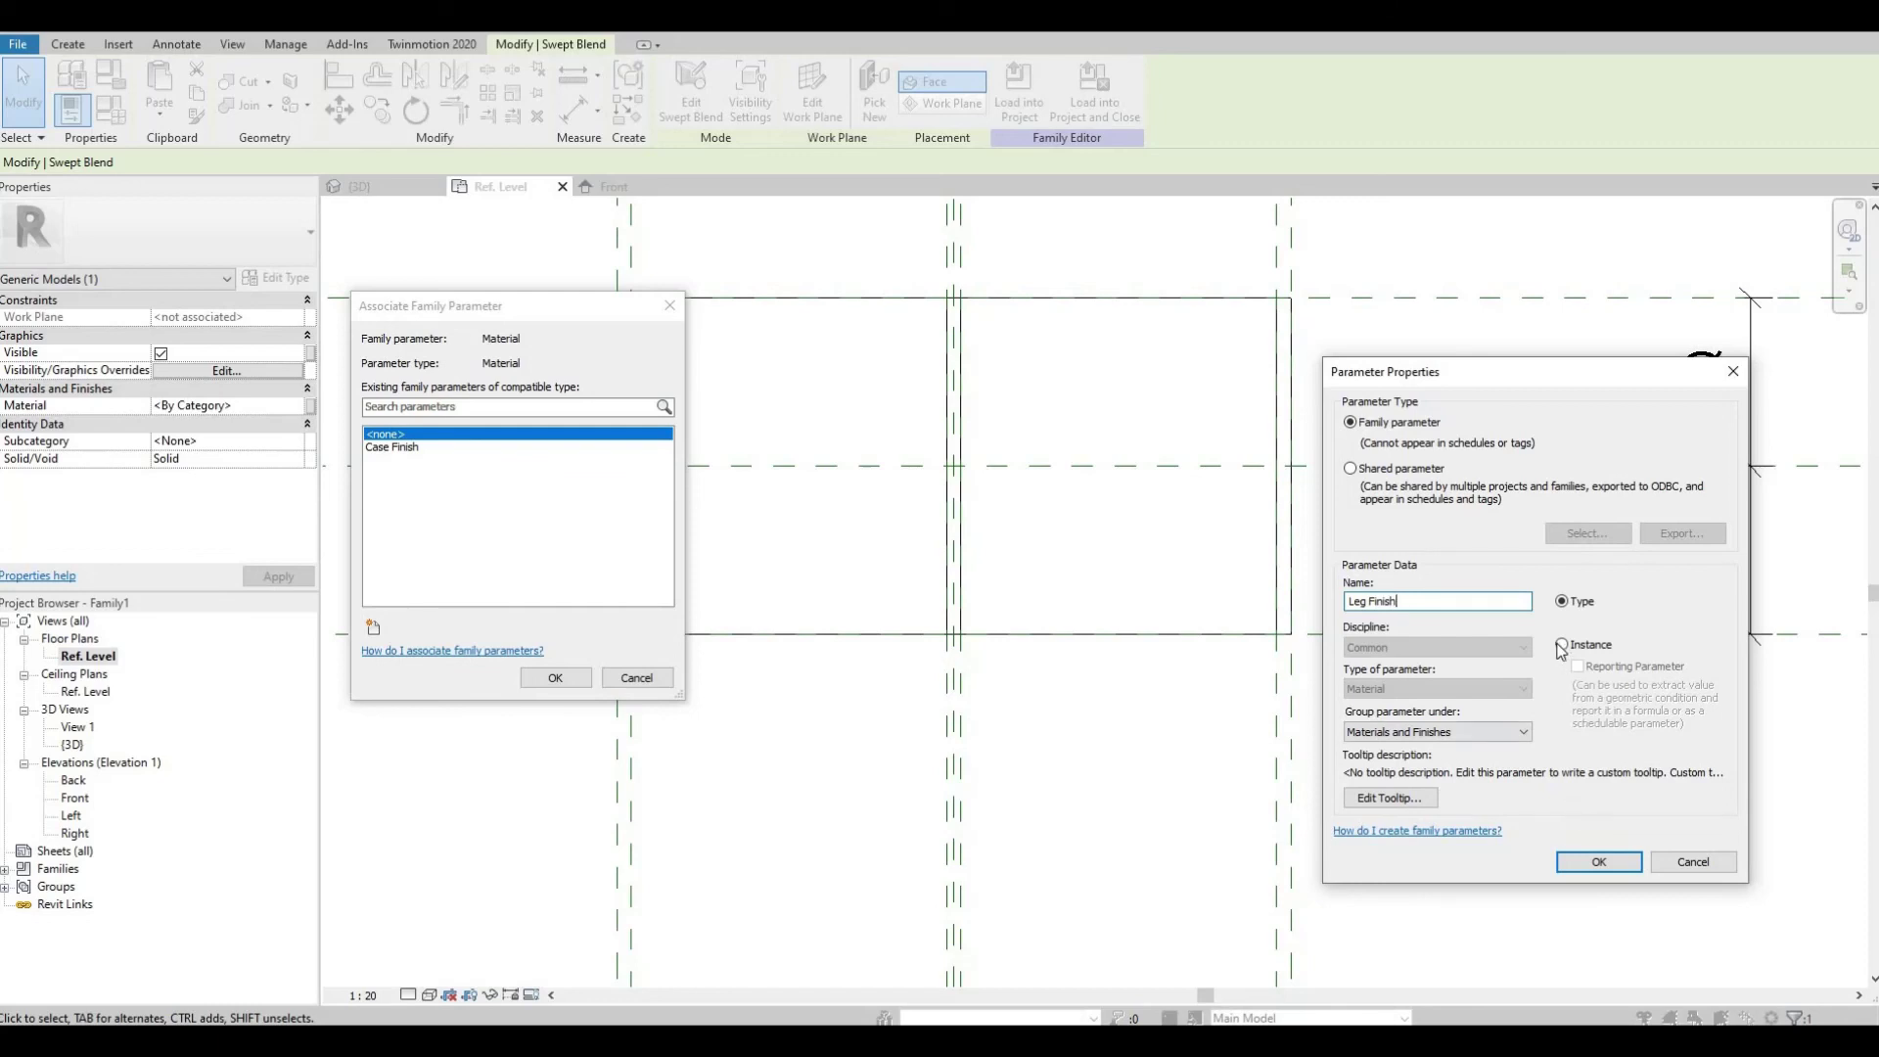
click(1572, 867)
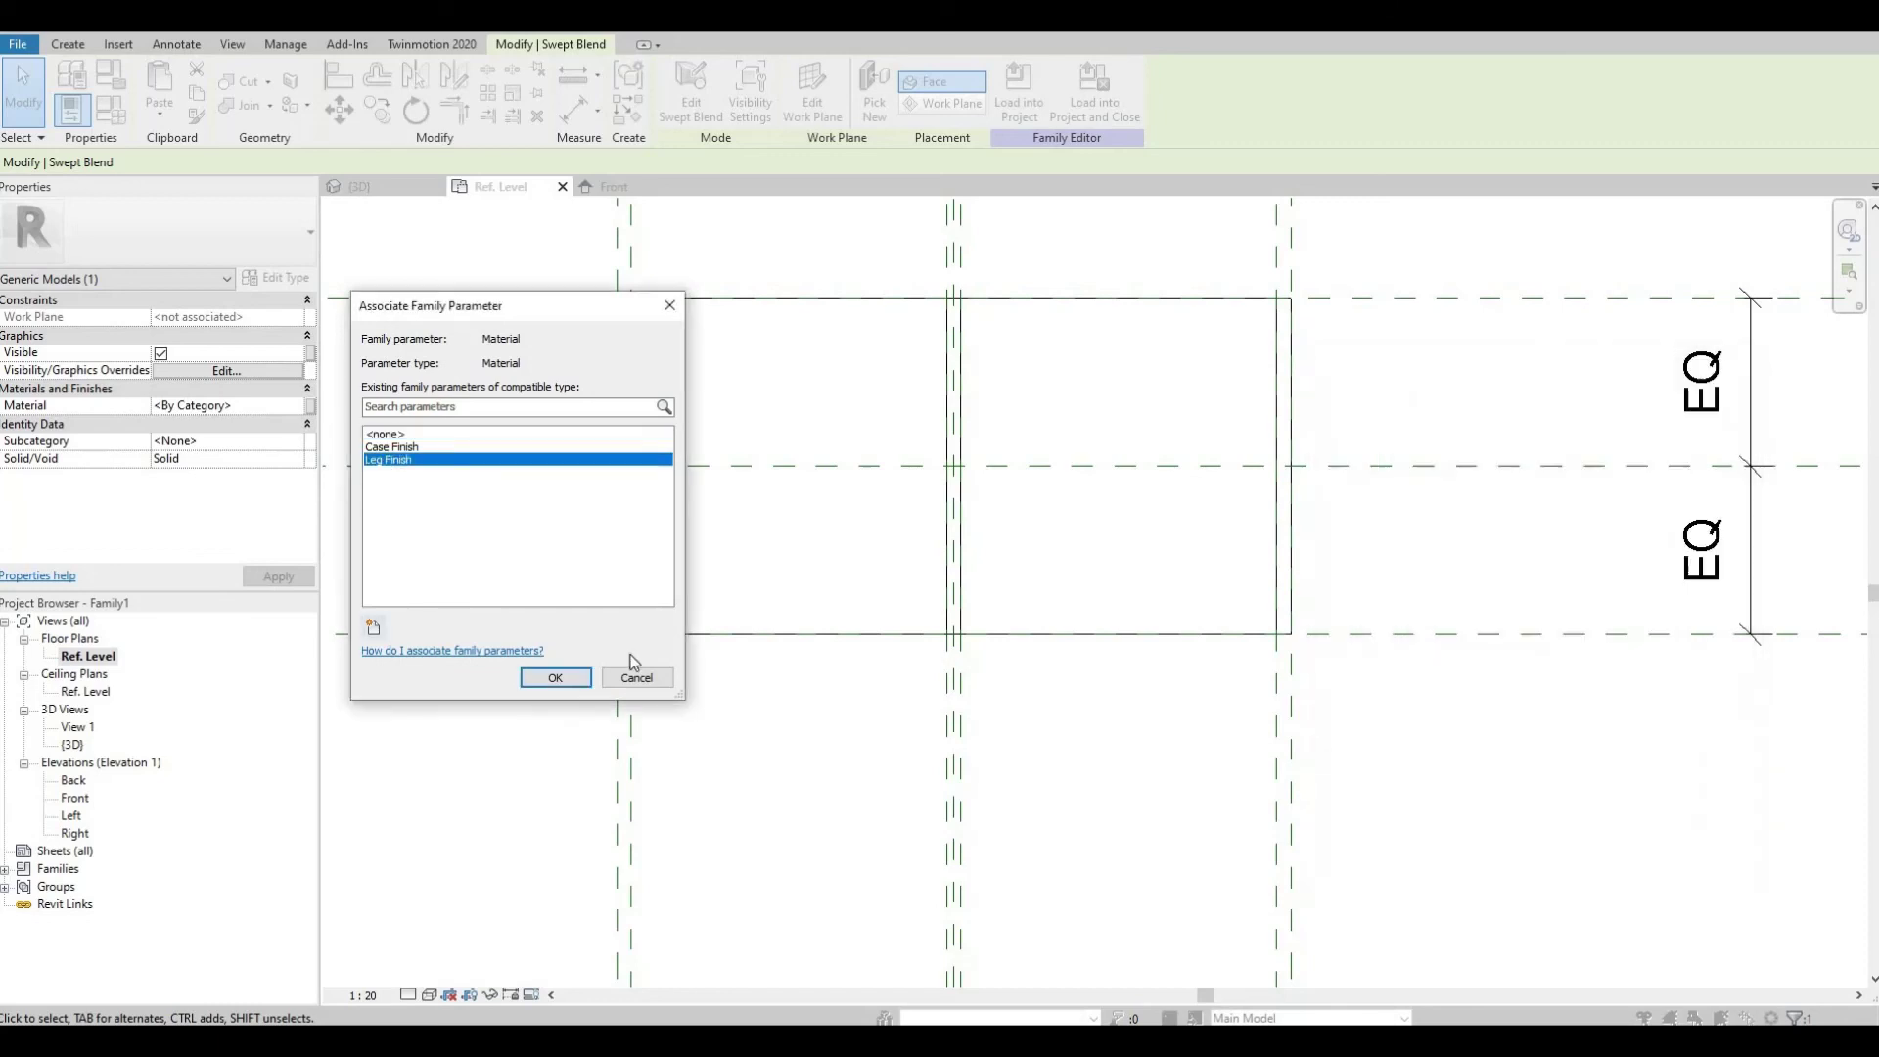
click(583, 677)
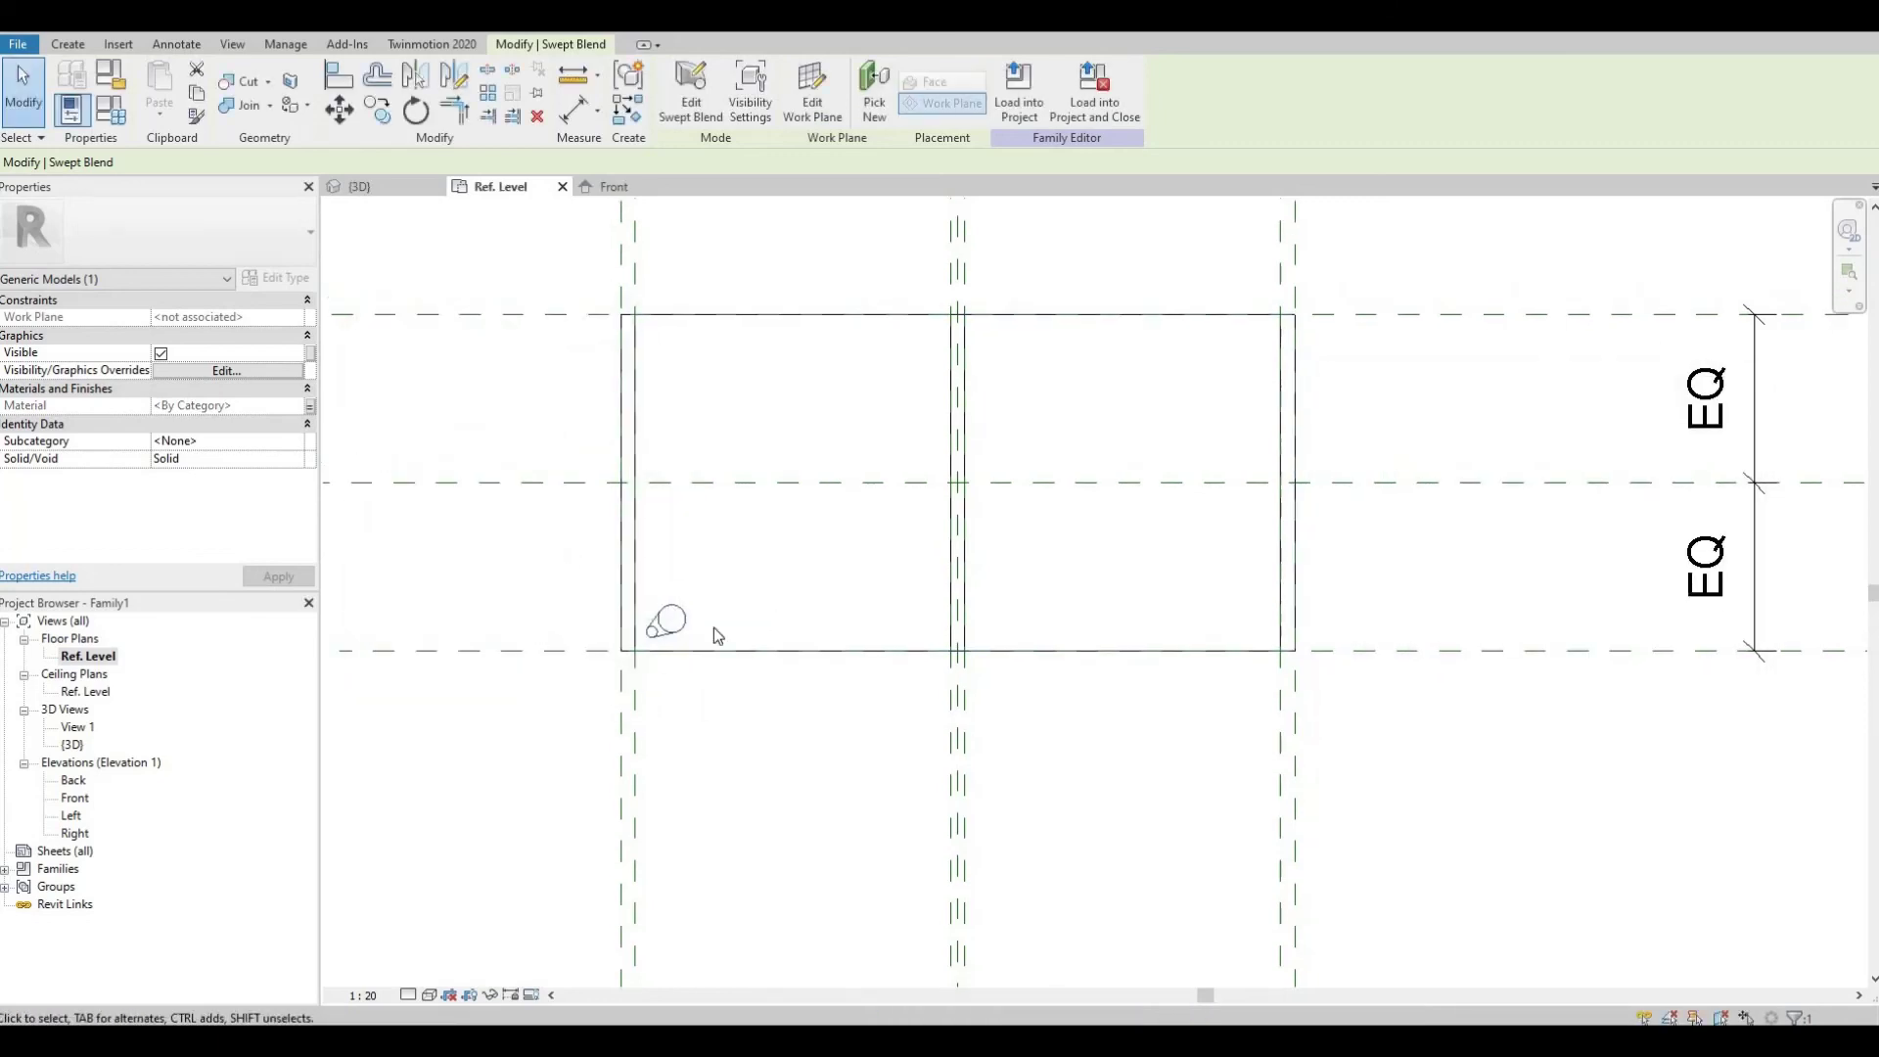
- Mirror a copy of the leg about the Center (Front/Back) reference plane and check the copy's material parameter association
drag(549, 546, 740, 701)
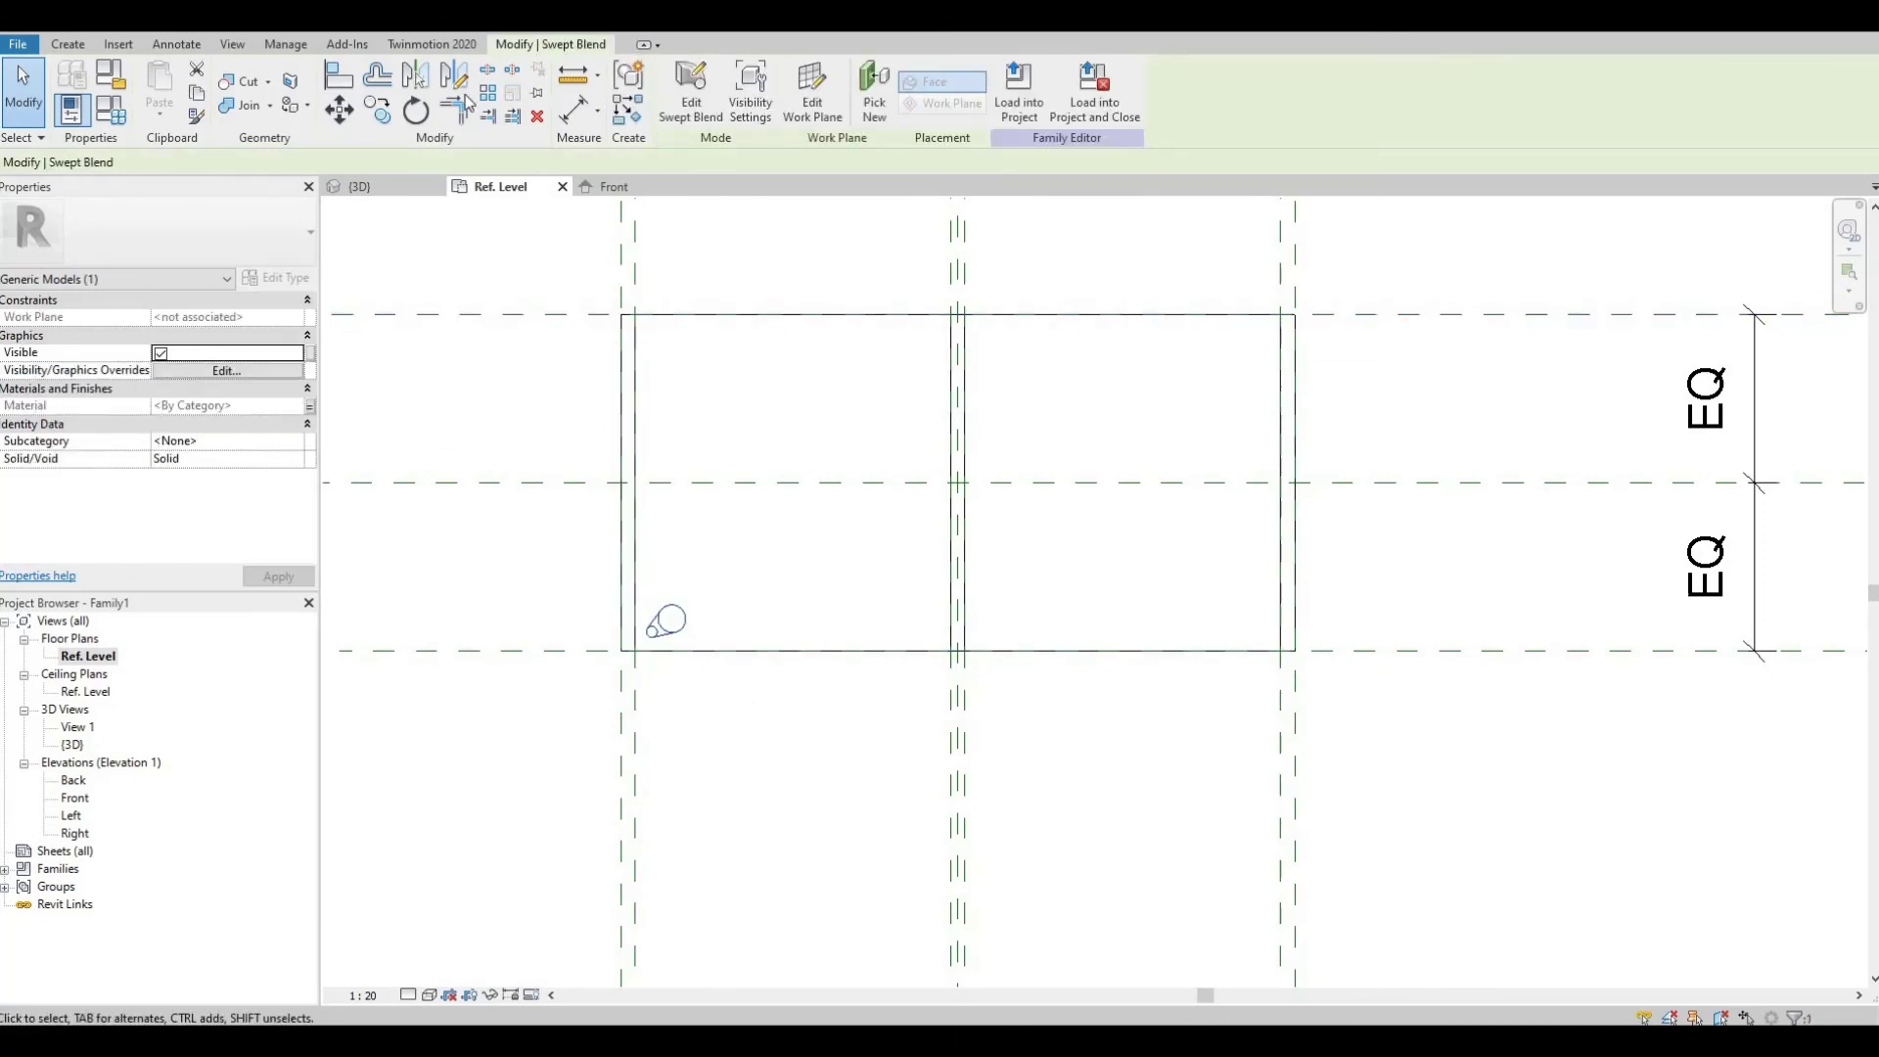
click(417, 78)
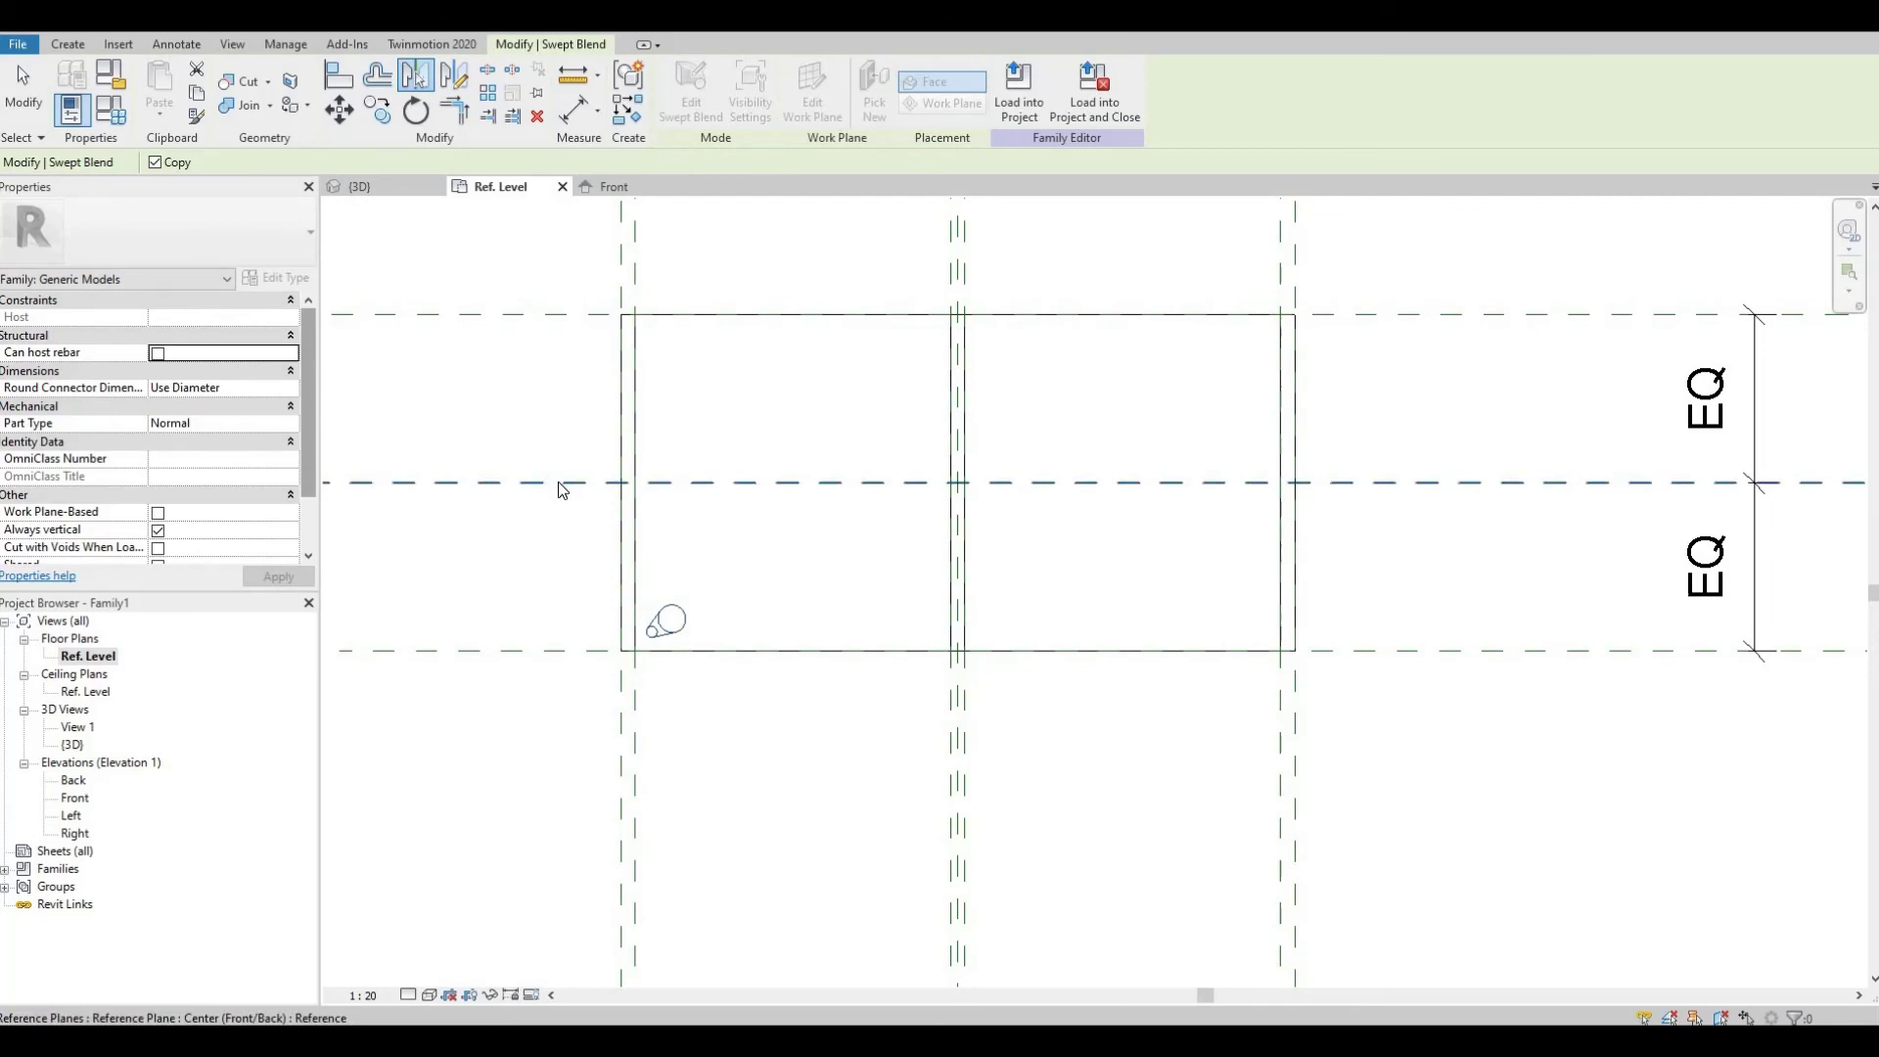
click(559, 482)
middle_drag(637, 519, 666, 563)
click(730, 386)
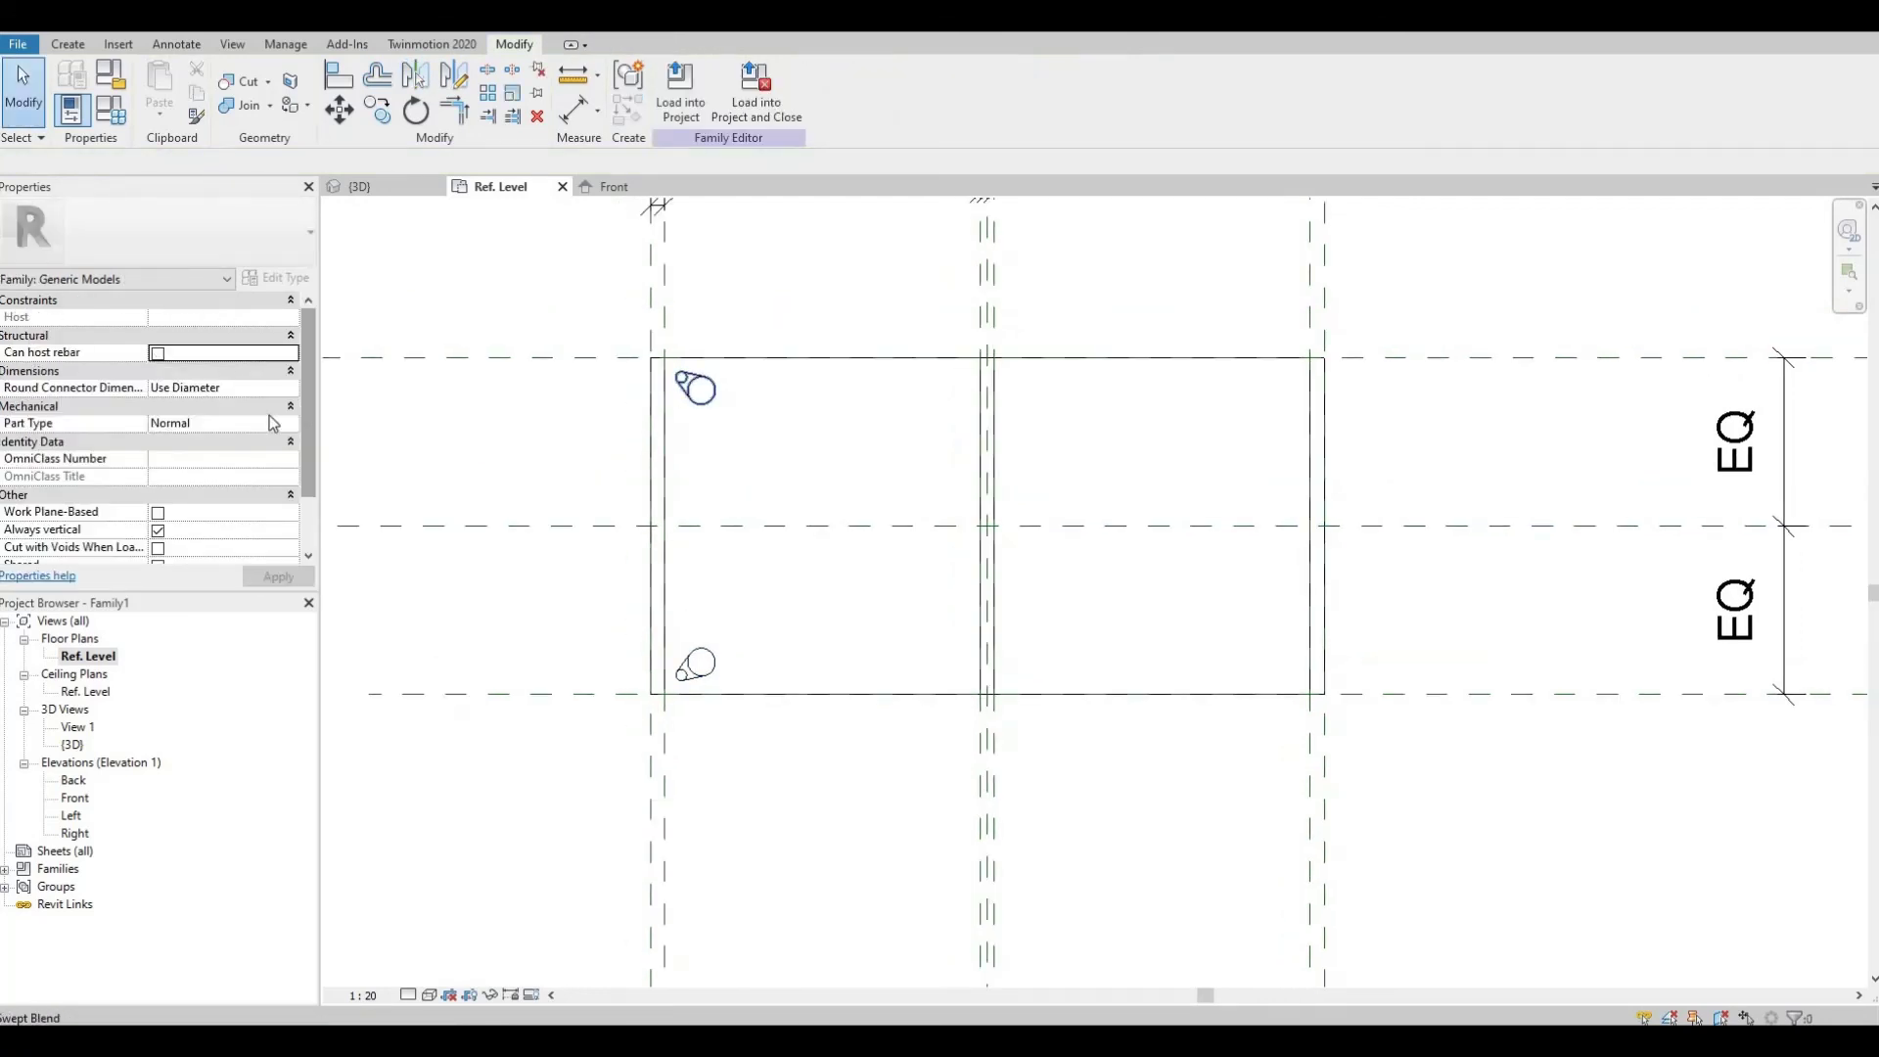
click(310, 405)
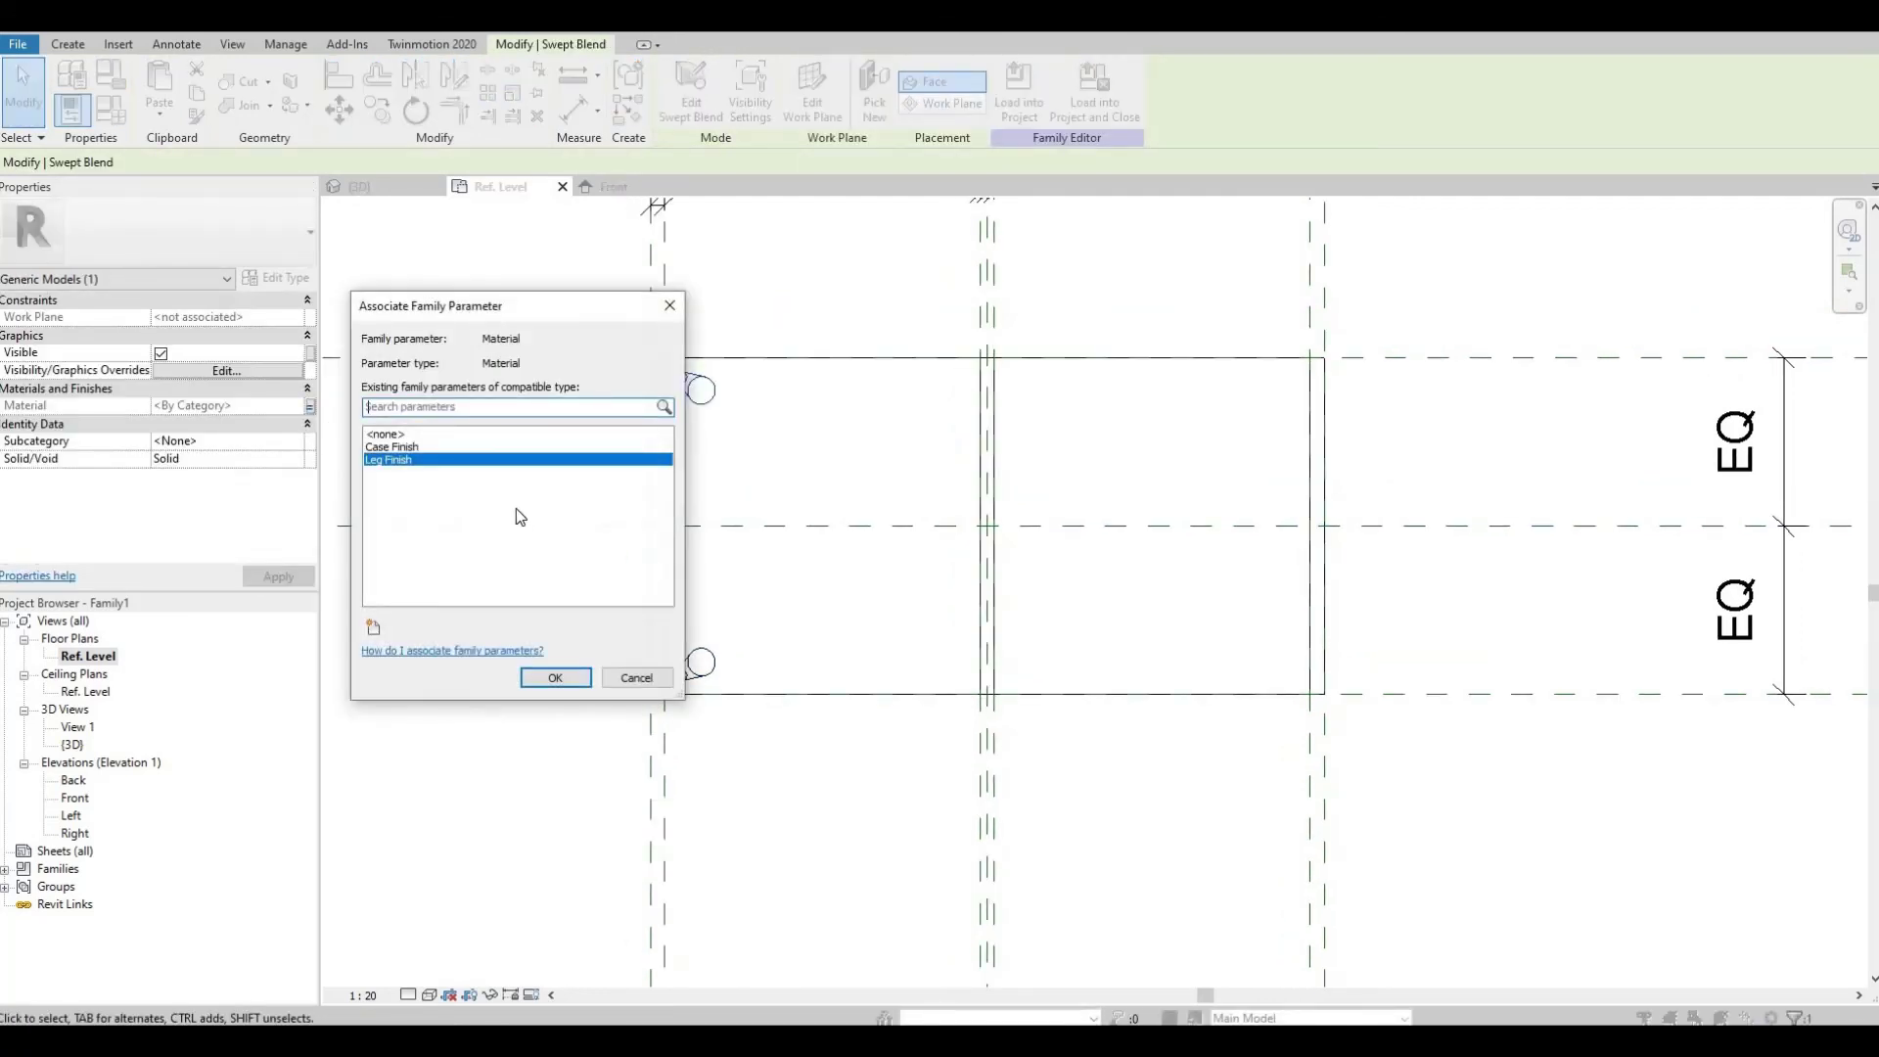
key(Escape)
- Mirror copies of both left legs about the Center (Left/Right) reference plane and inspect the table in the 3D view
drag(542, 301, 793, 825)
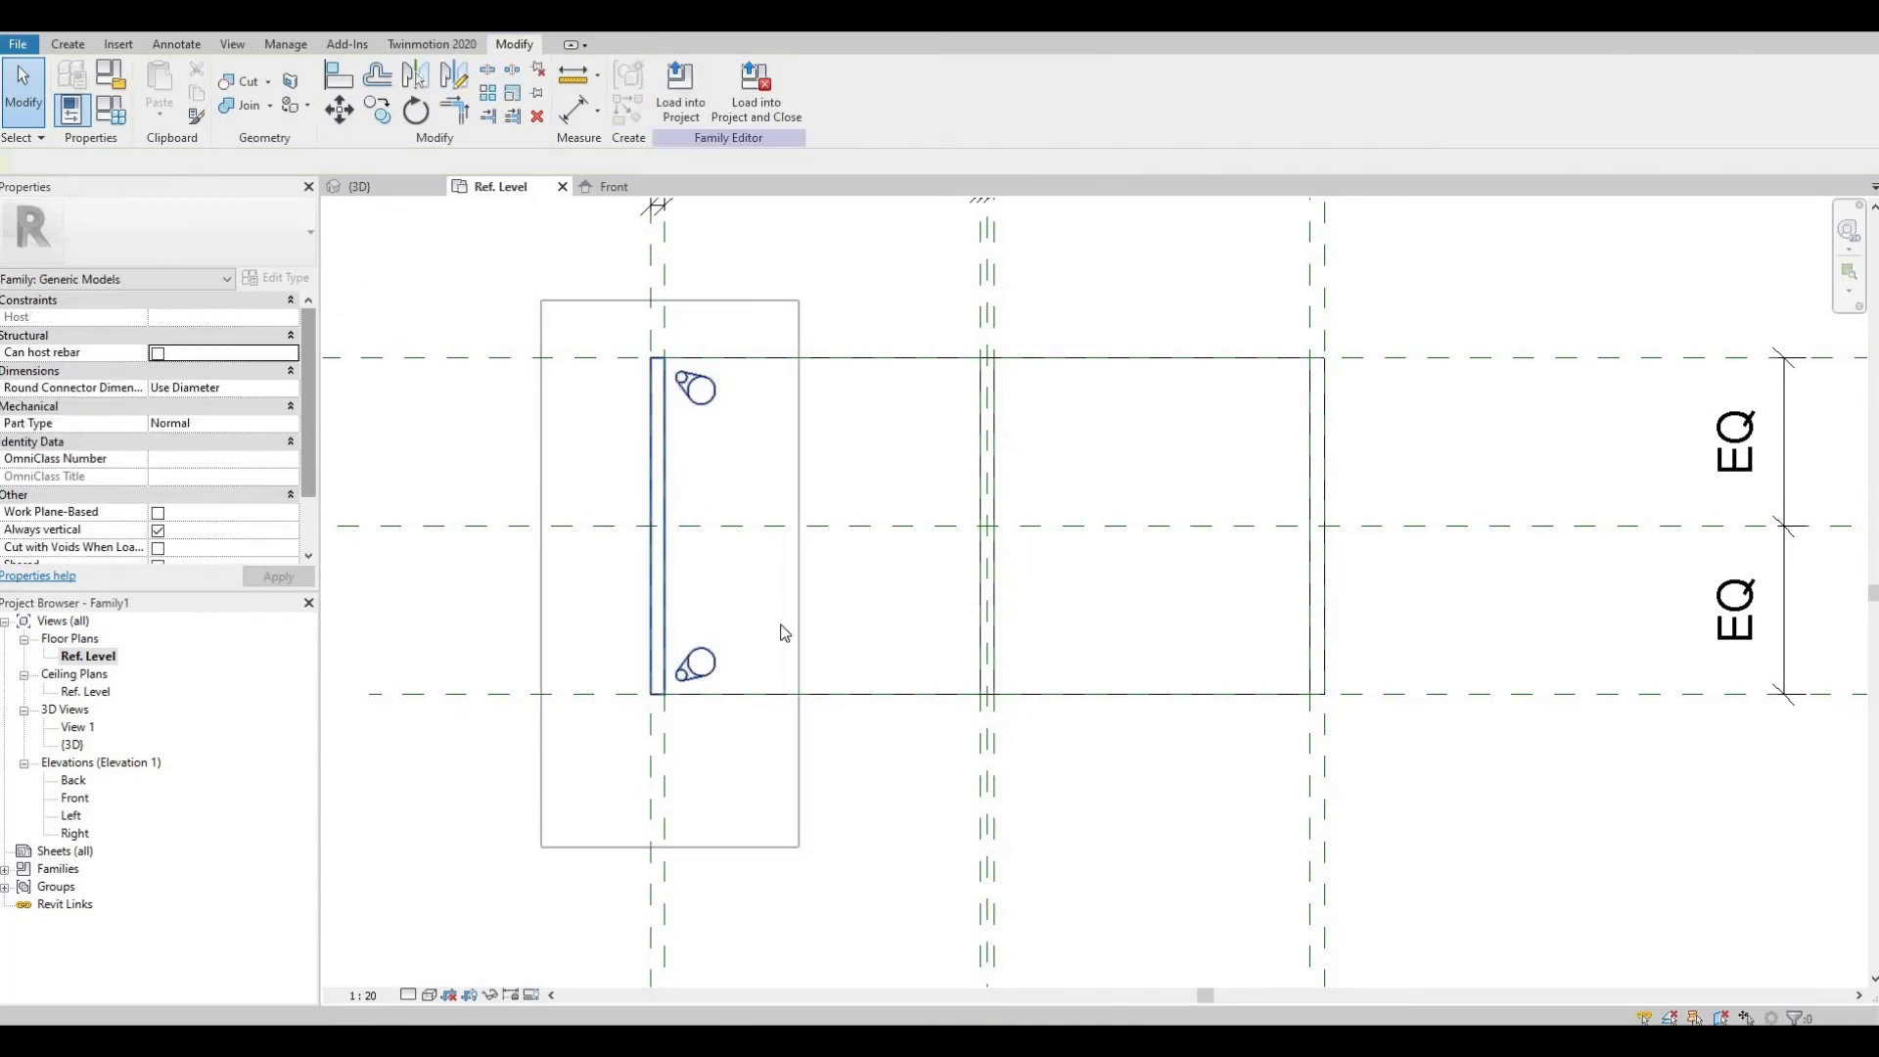
click(614, 297)
drag(572, 298, 737, 467)
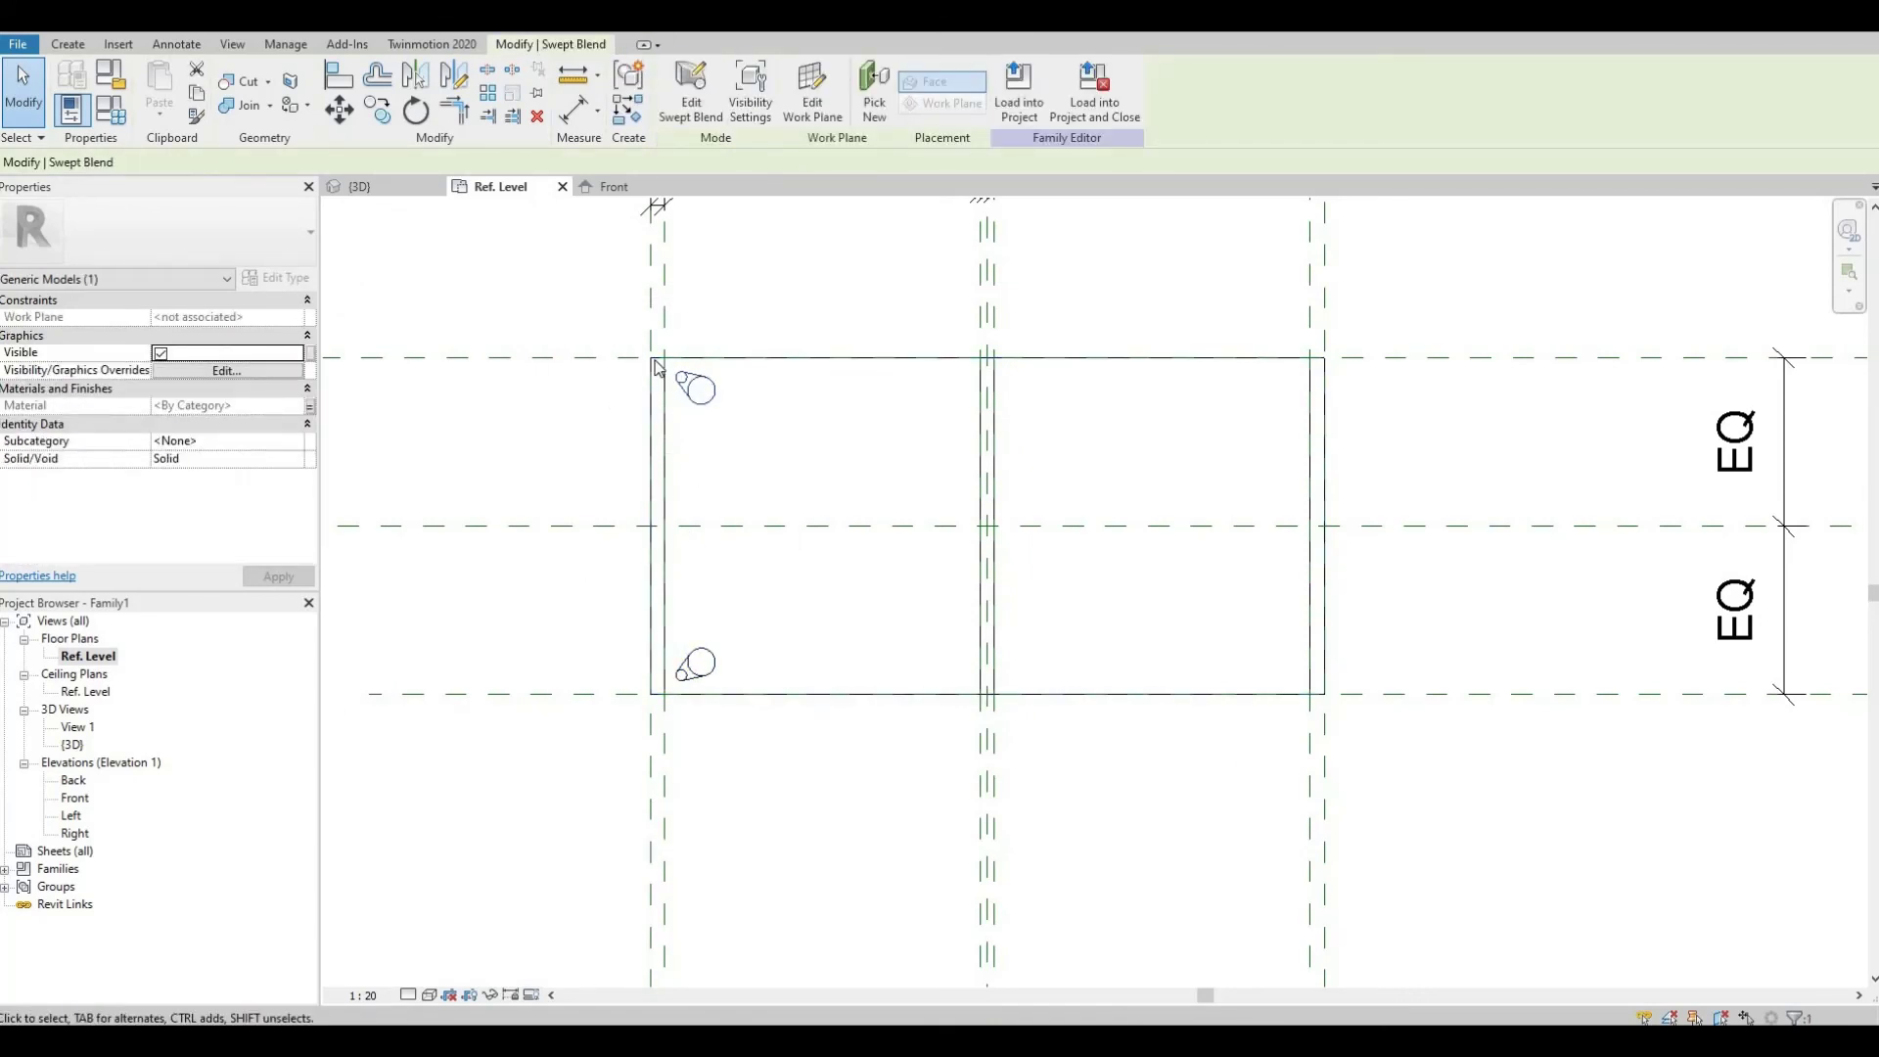
drag(582, 316, 746, 441)
ctrl+drag(578, 586, 739, 741)
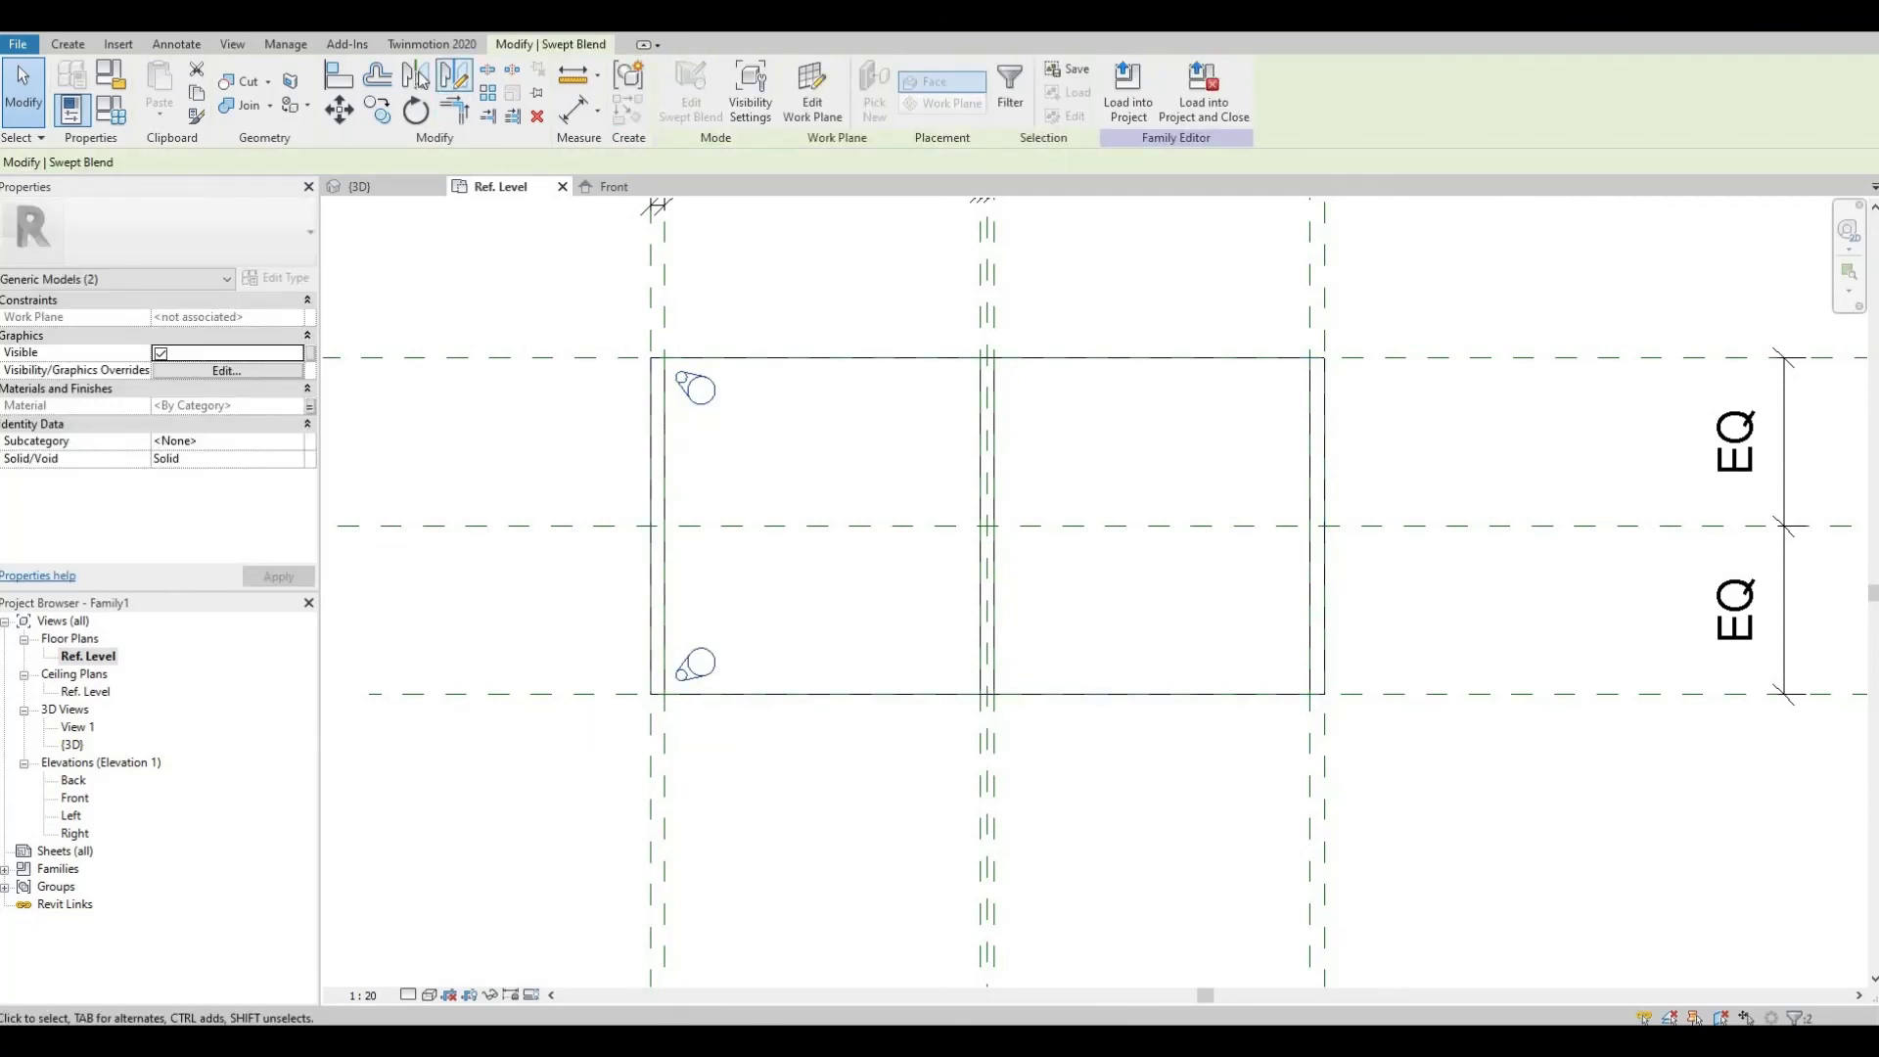
click(416, 76)
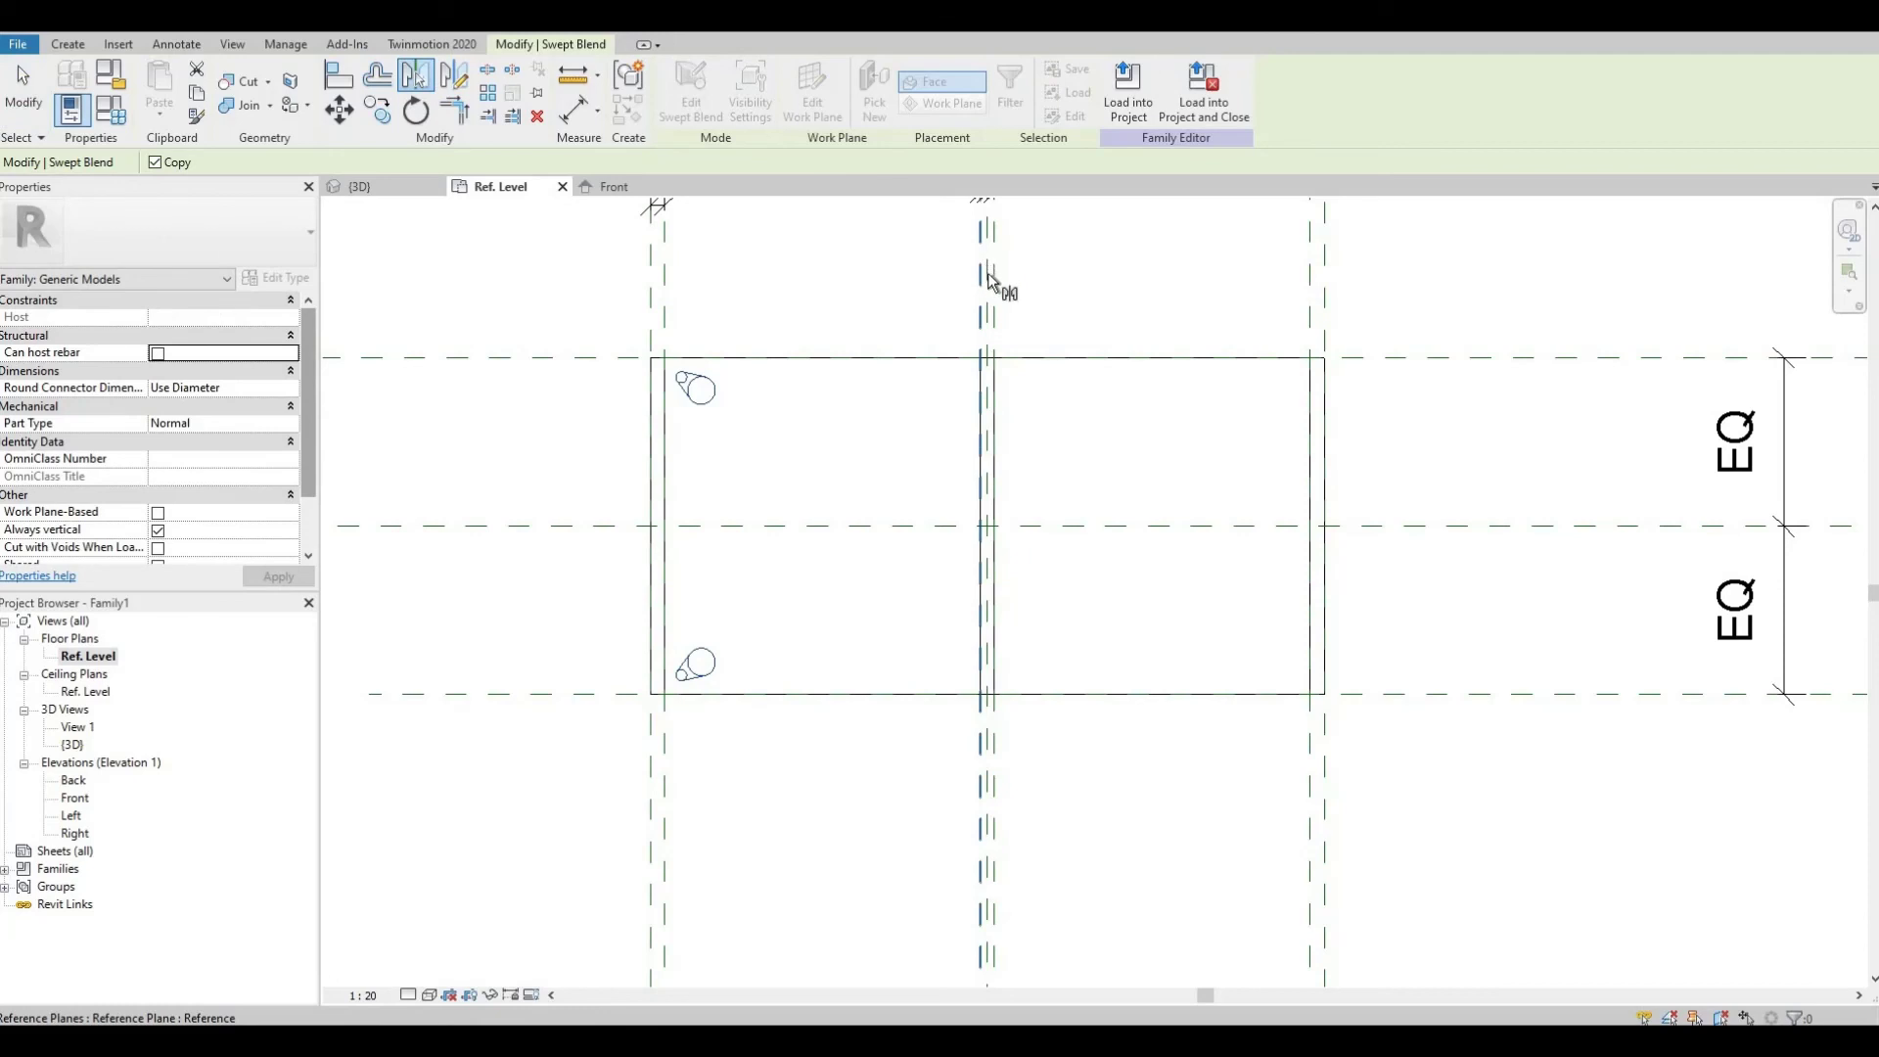
scroll(989, 276, up, 2)
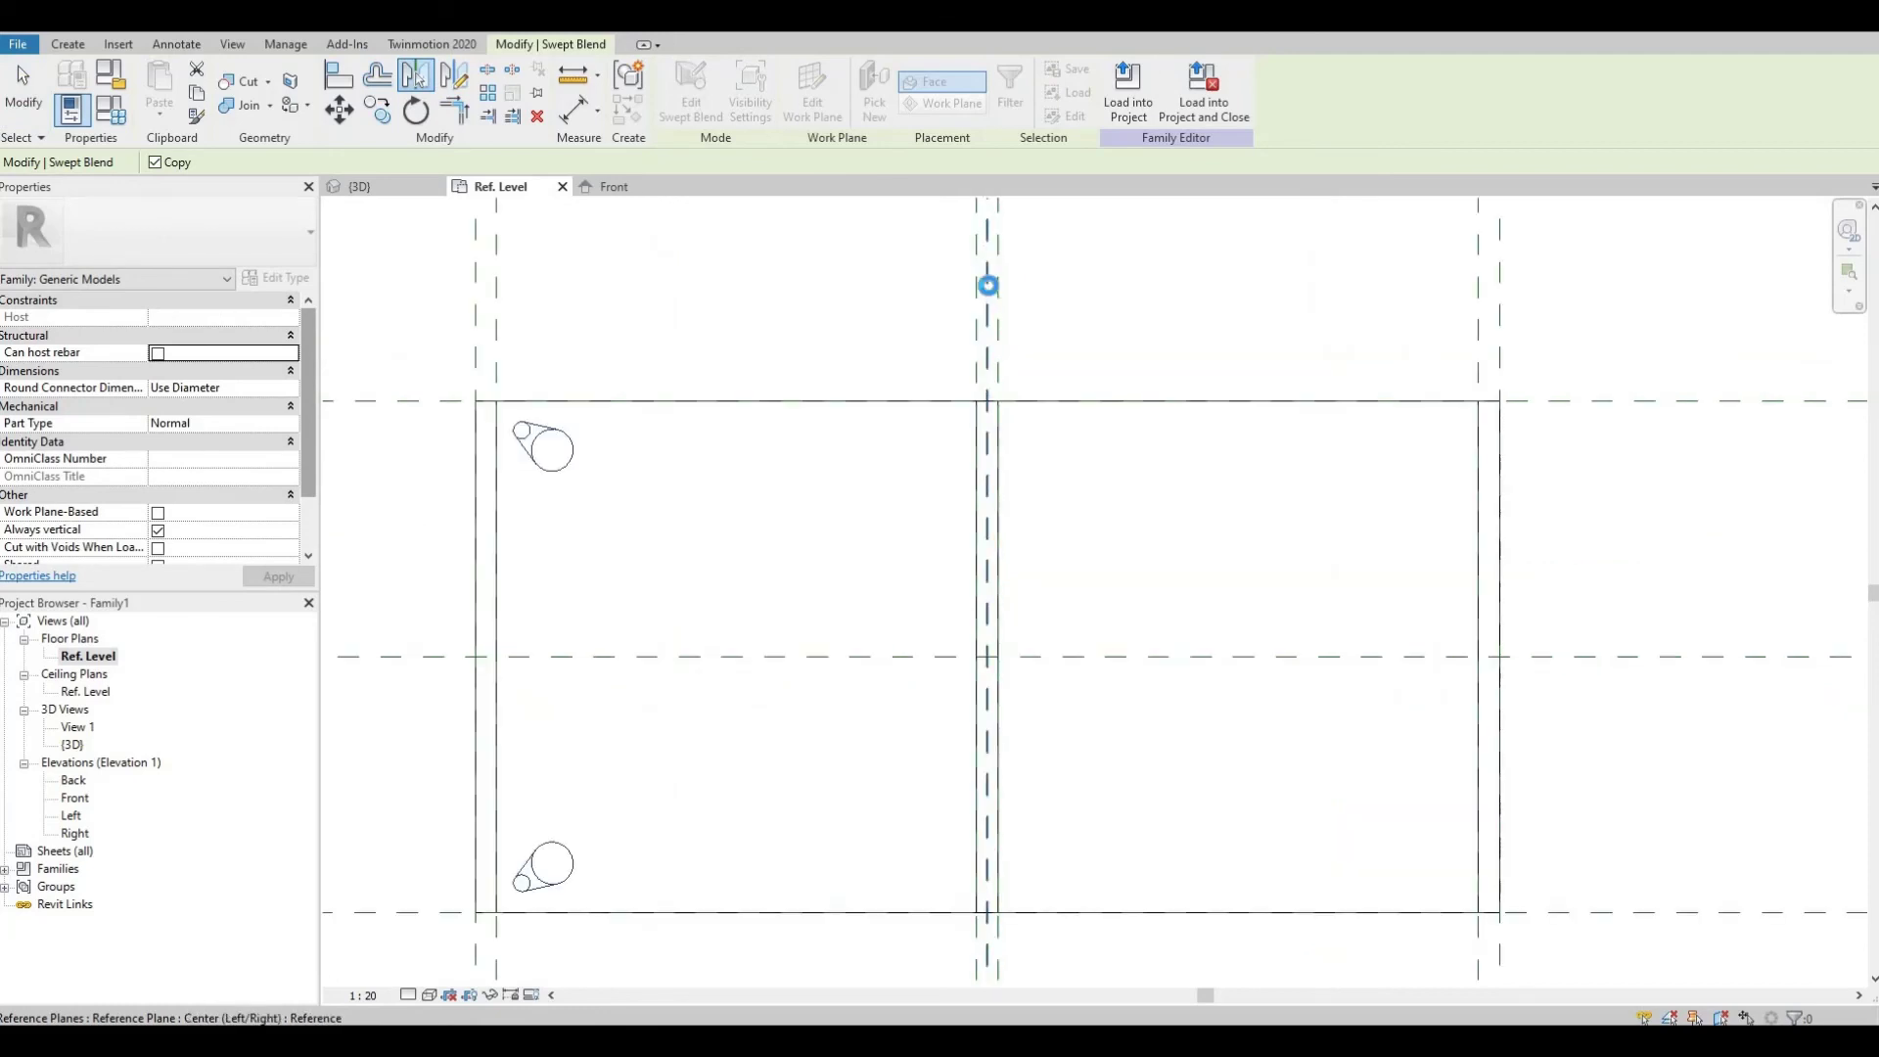
click(989, 285)
scroll(975, 274, down, 2)
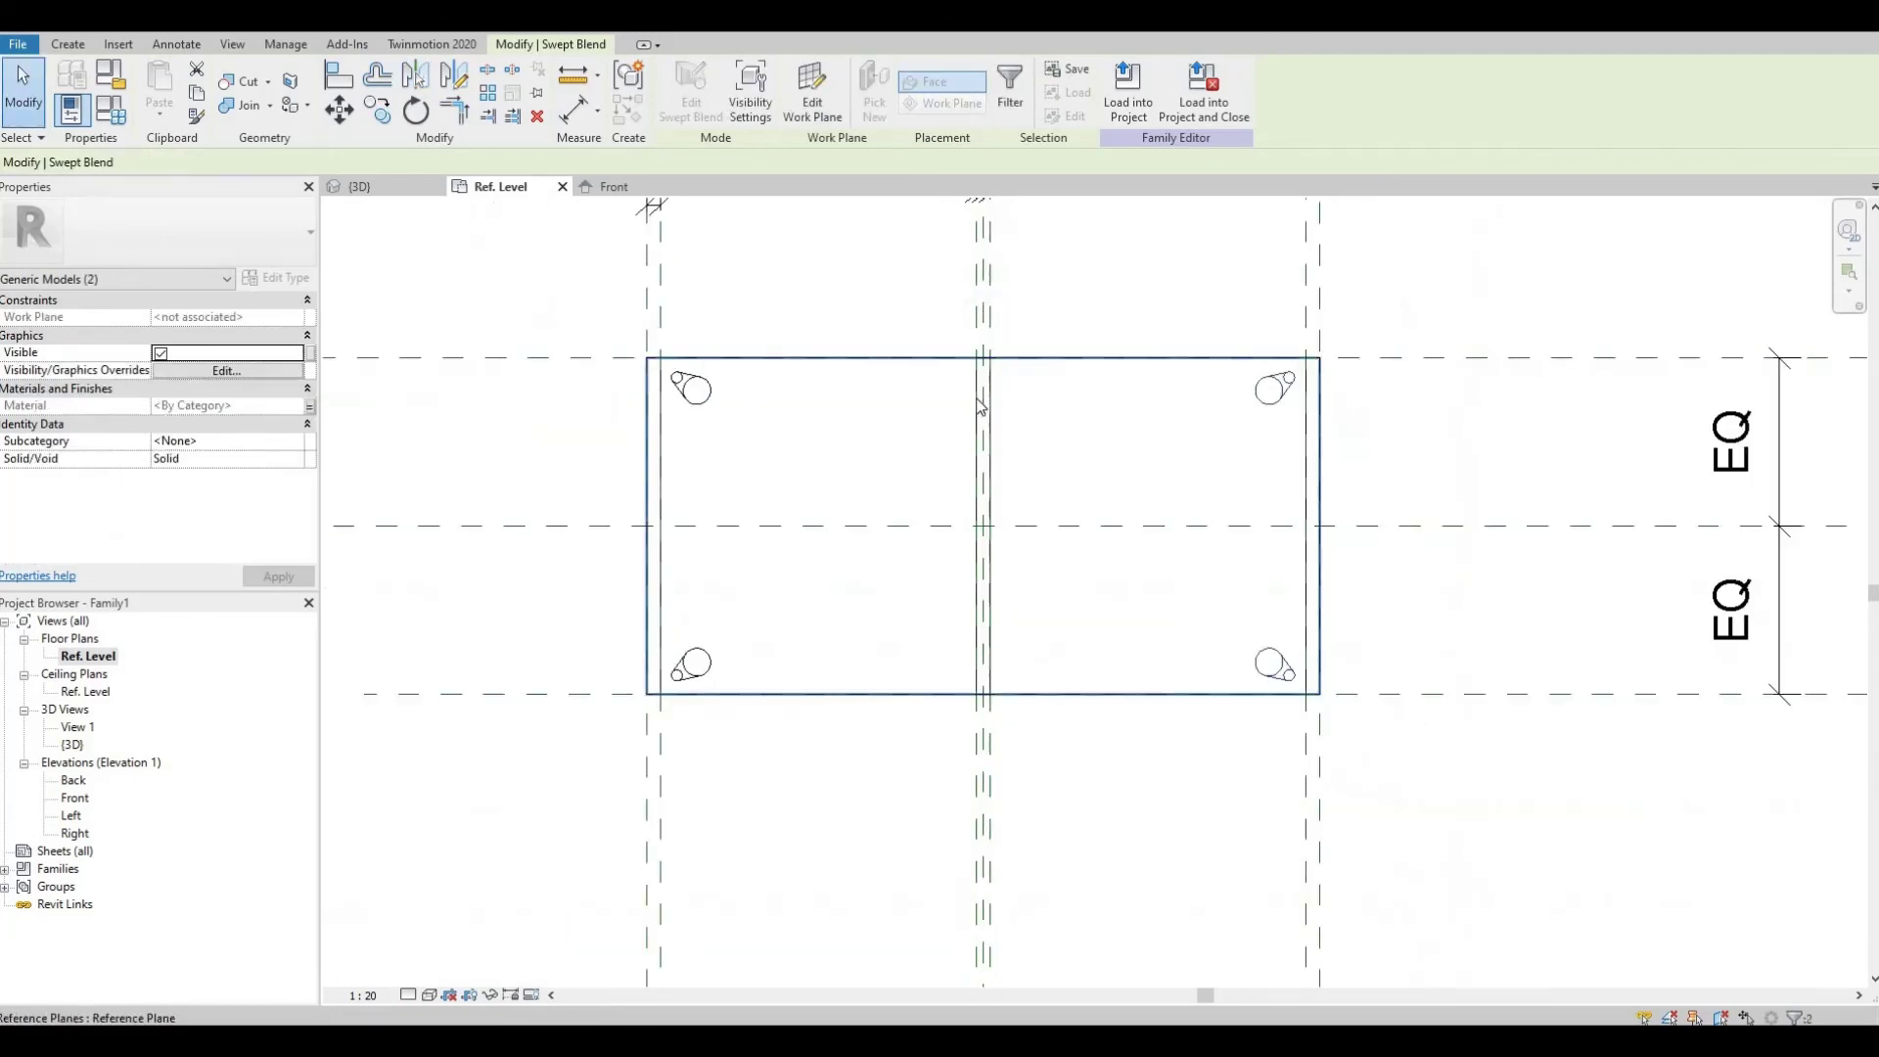
key(Escape)
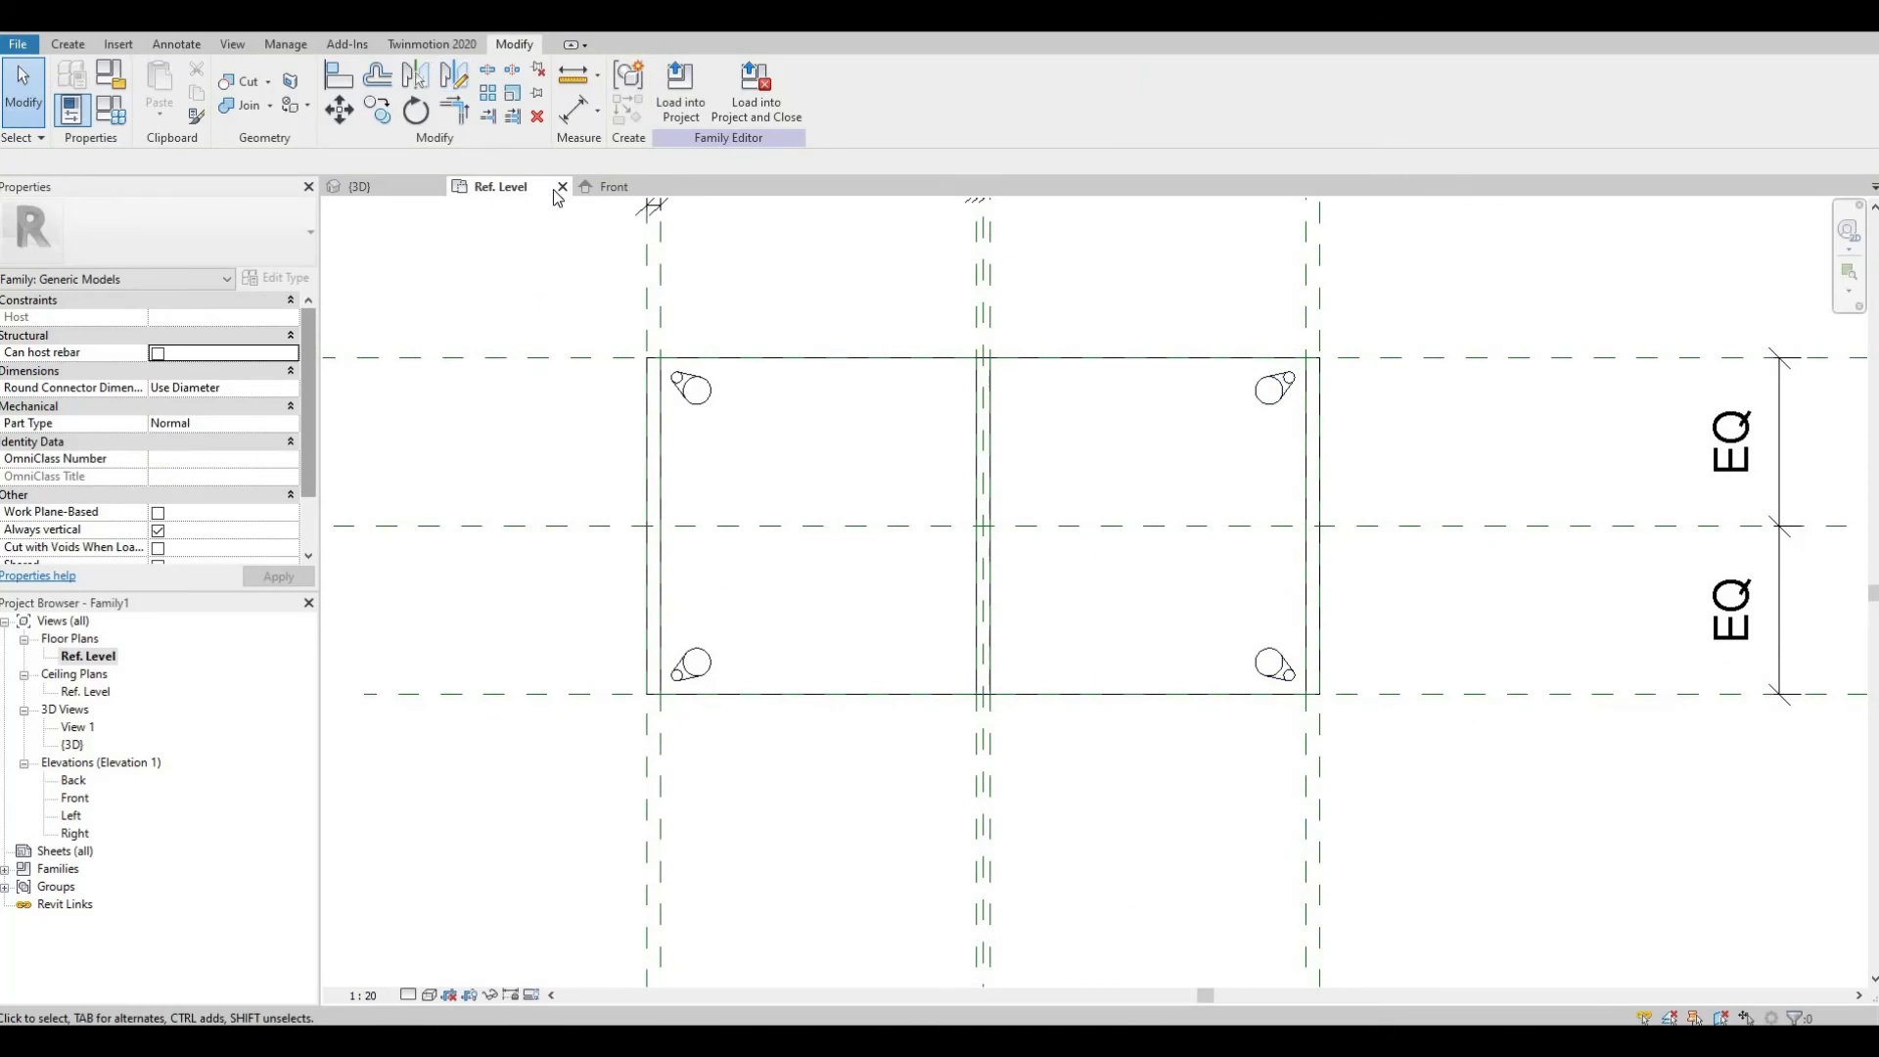
click(359, 185)
scroll(920, 392, down, 1)
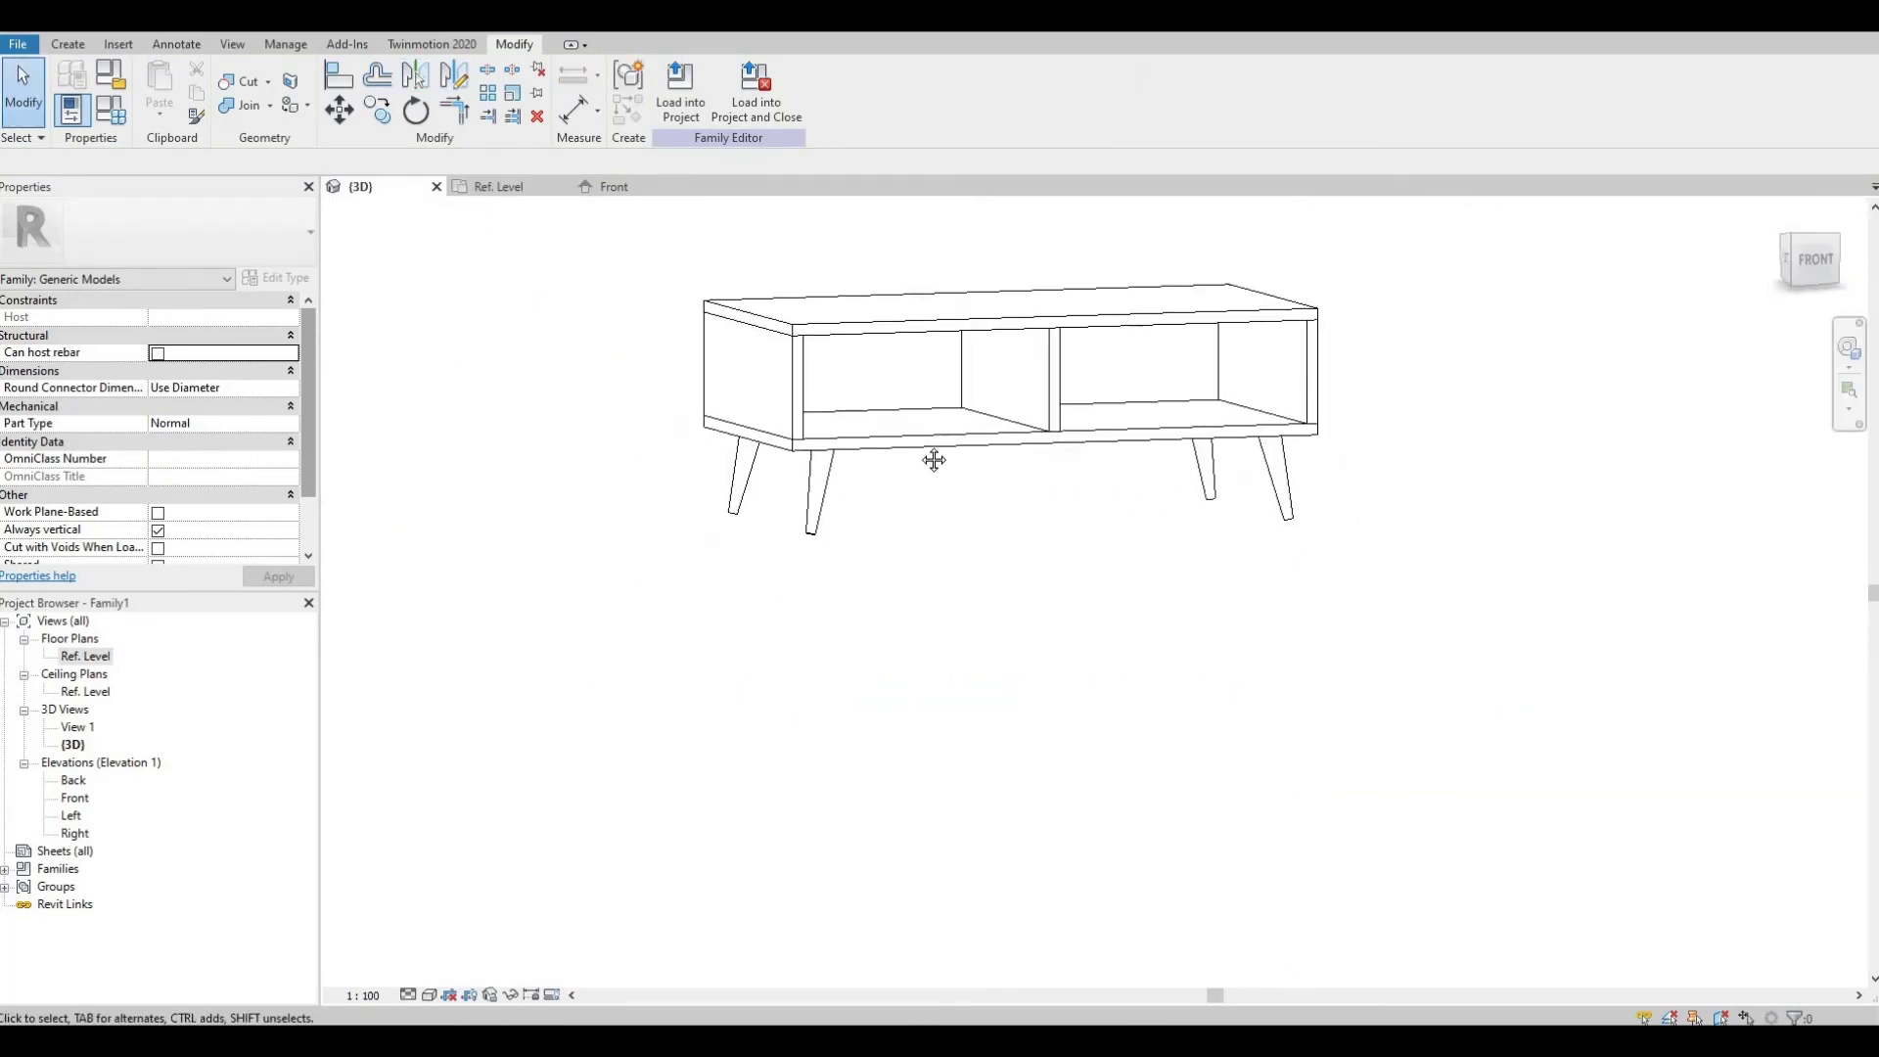
middle_drag(855, 432, 939, 525)
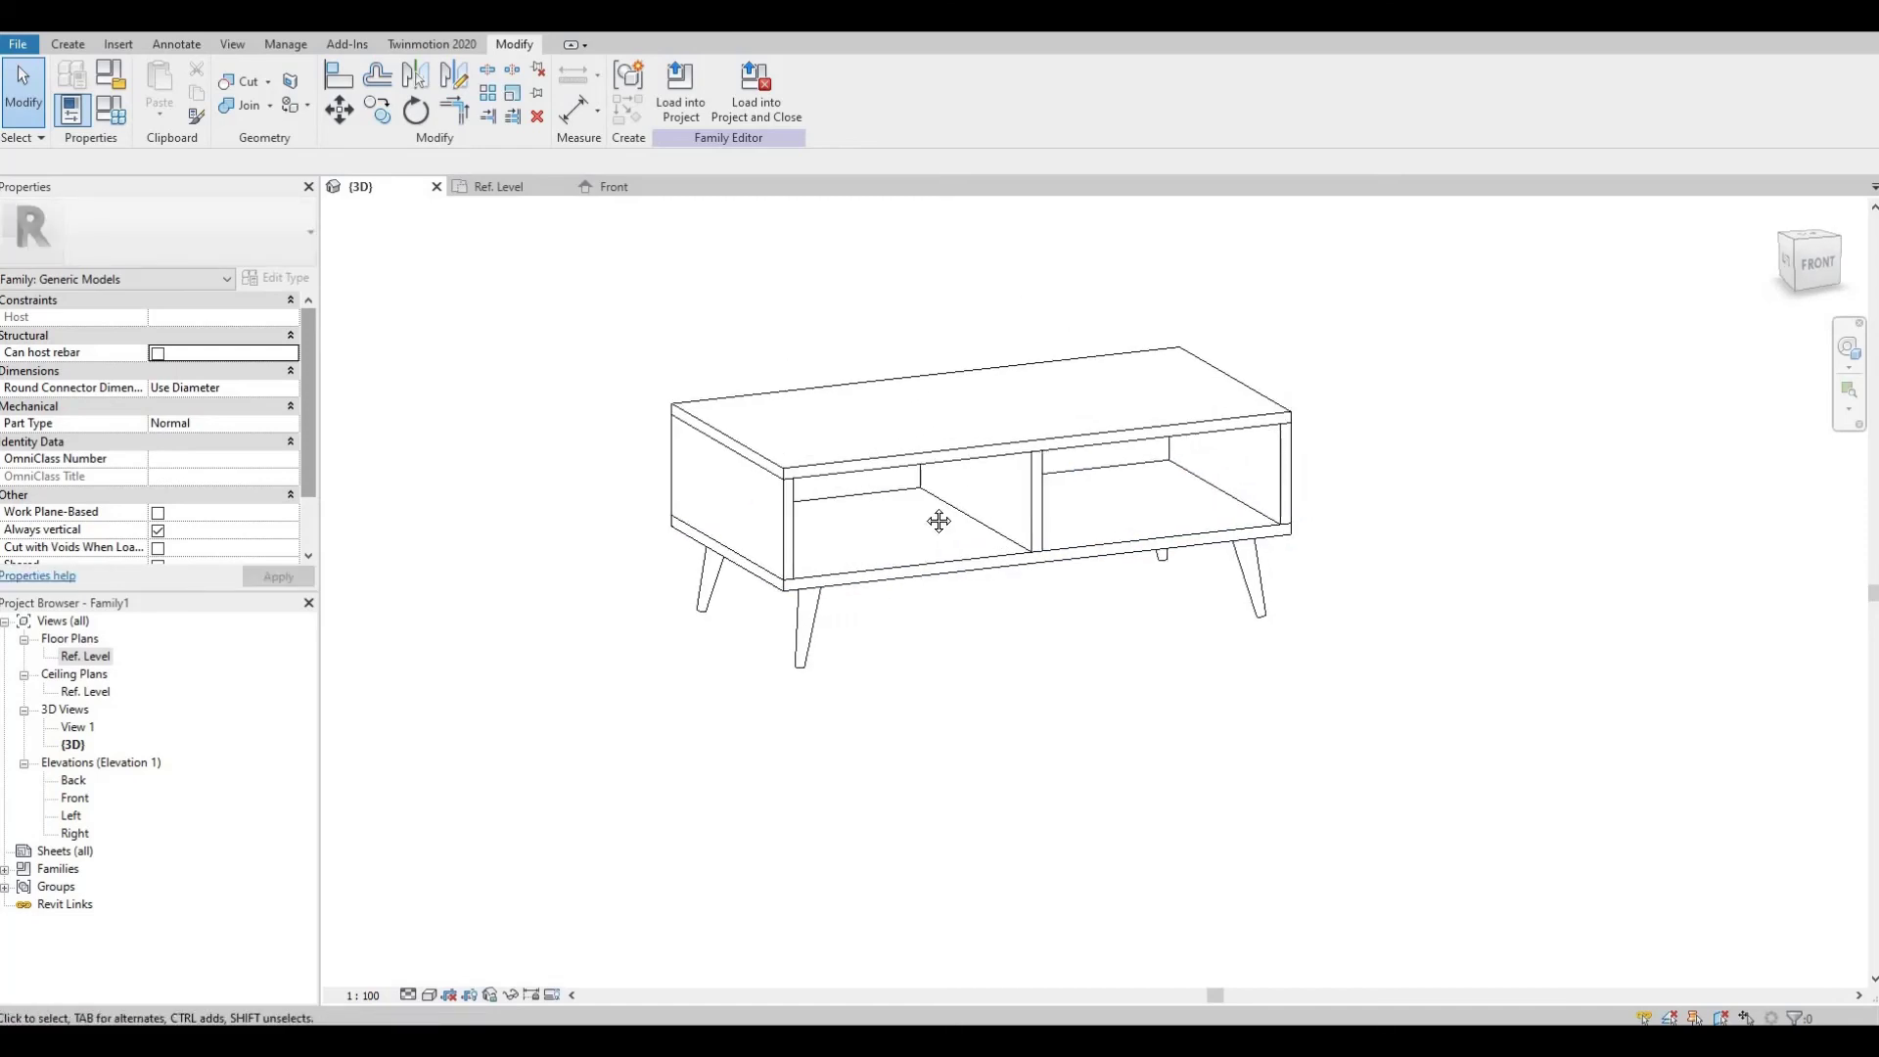